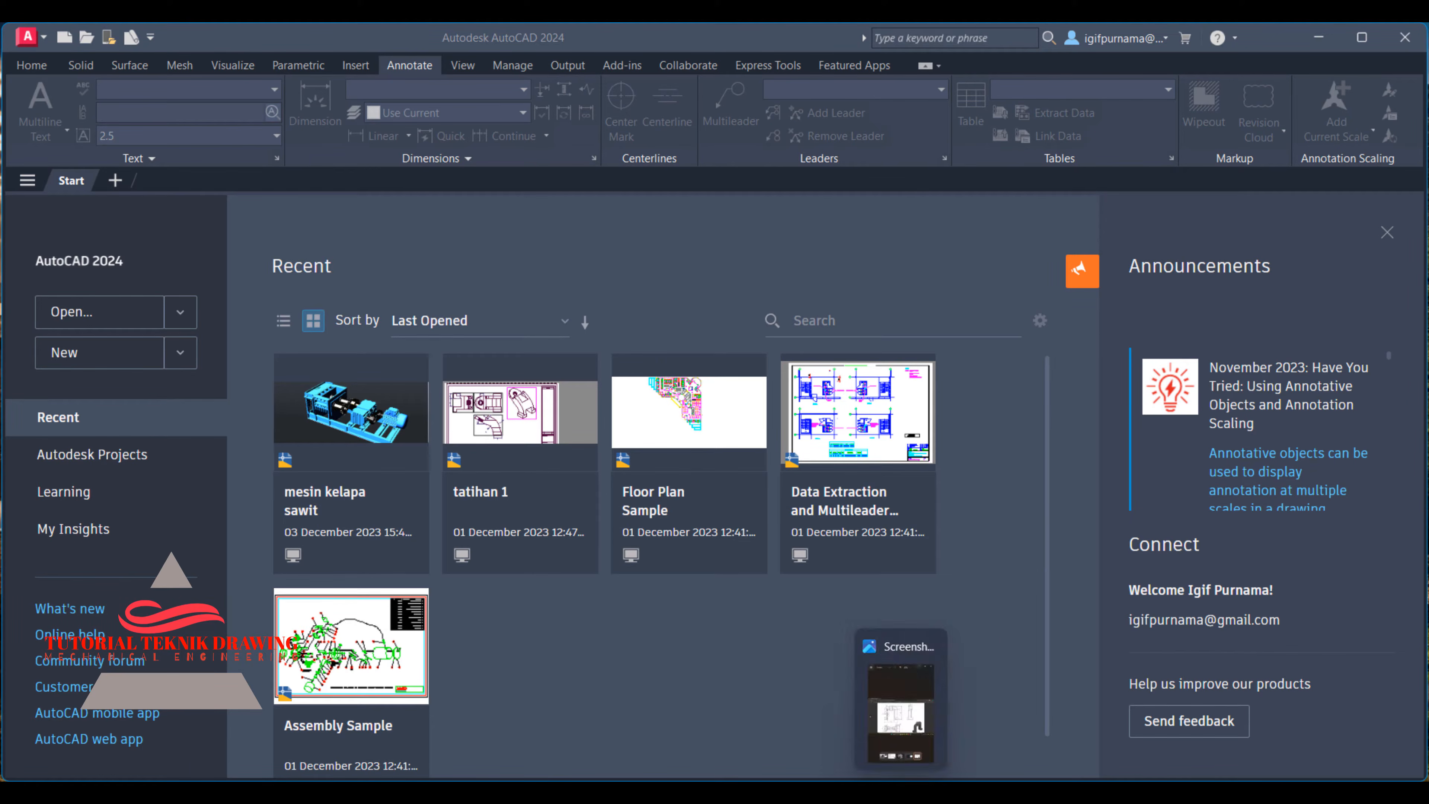
# - Bring up the bracket reference image in the image viewer and place its window beside the CAD start page, enlarged
pyautogui.click(895, 800)
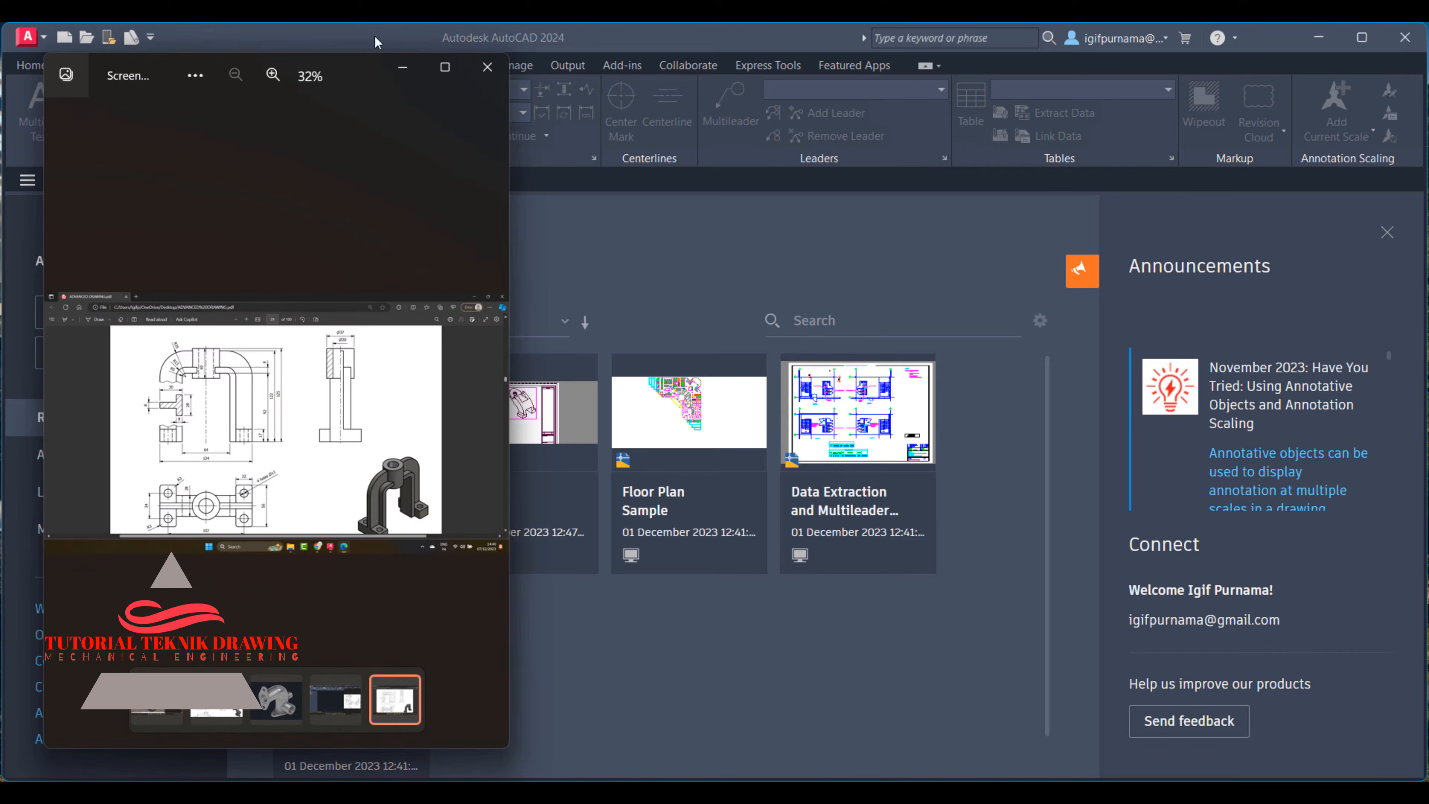
pyautogui.scroll(5, 341, 259)
pyautogui.moveTo(336, 78); pyautogui.dragTo(1268, 123)
pyautogui.scroll(-2, 1243, 306)
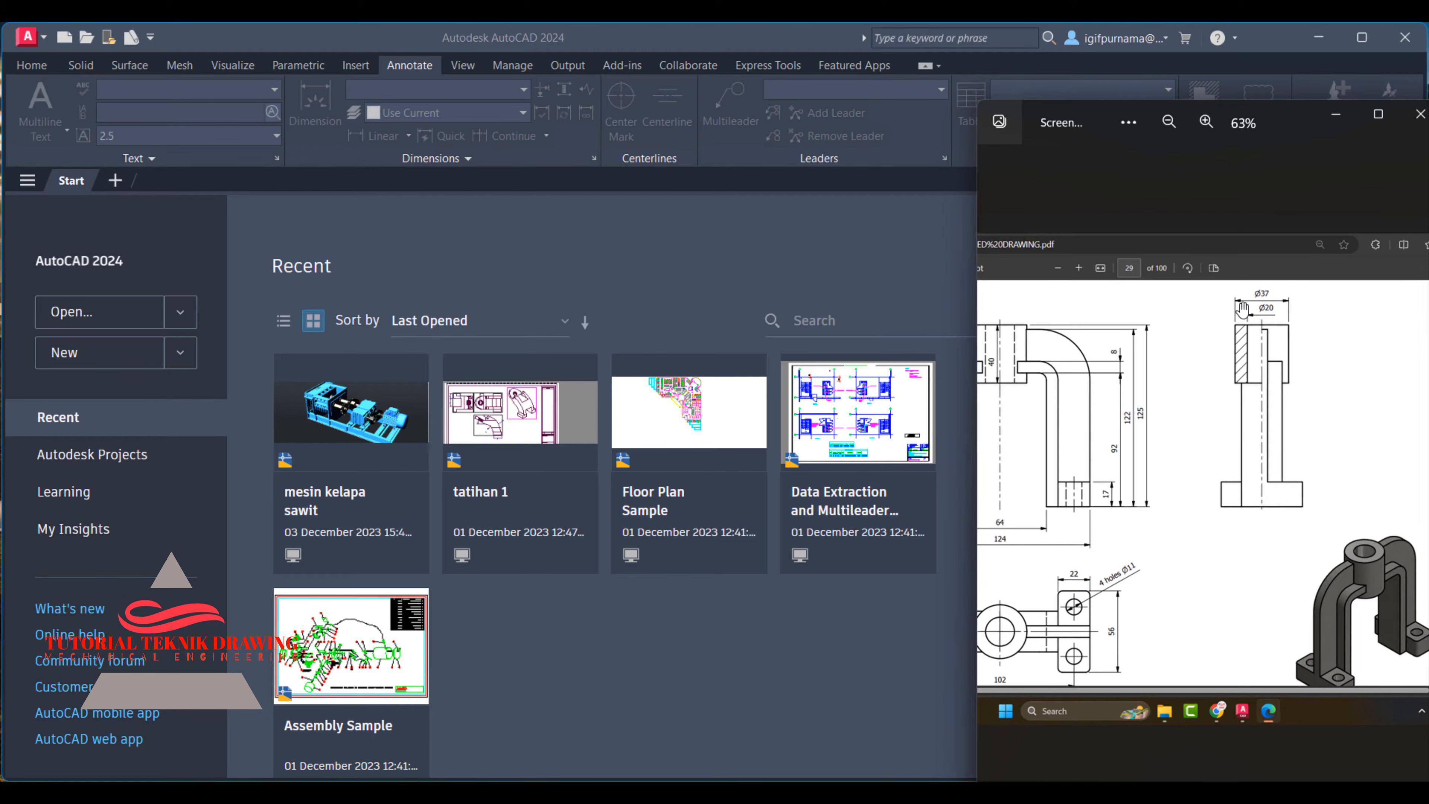
# - Create a new blank drawing in AutoCAD and check the bracket's front-view dimensions in the reference image
pyautogui.click(616, 244)
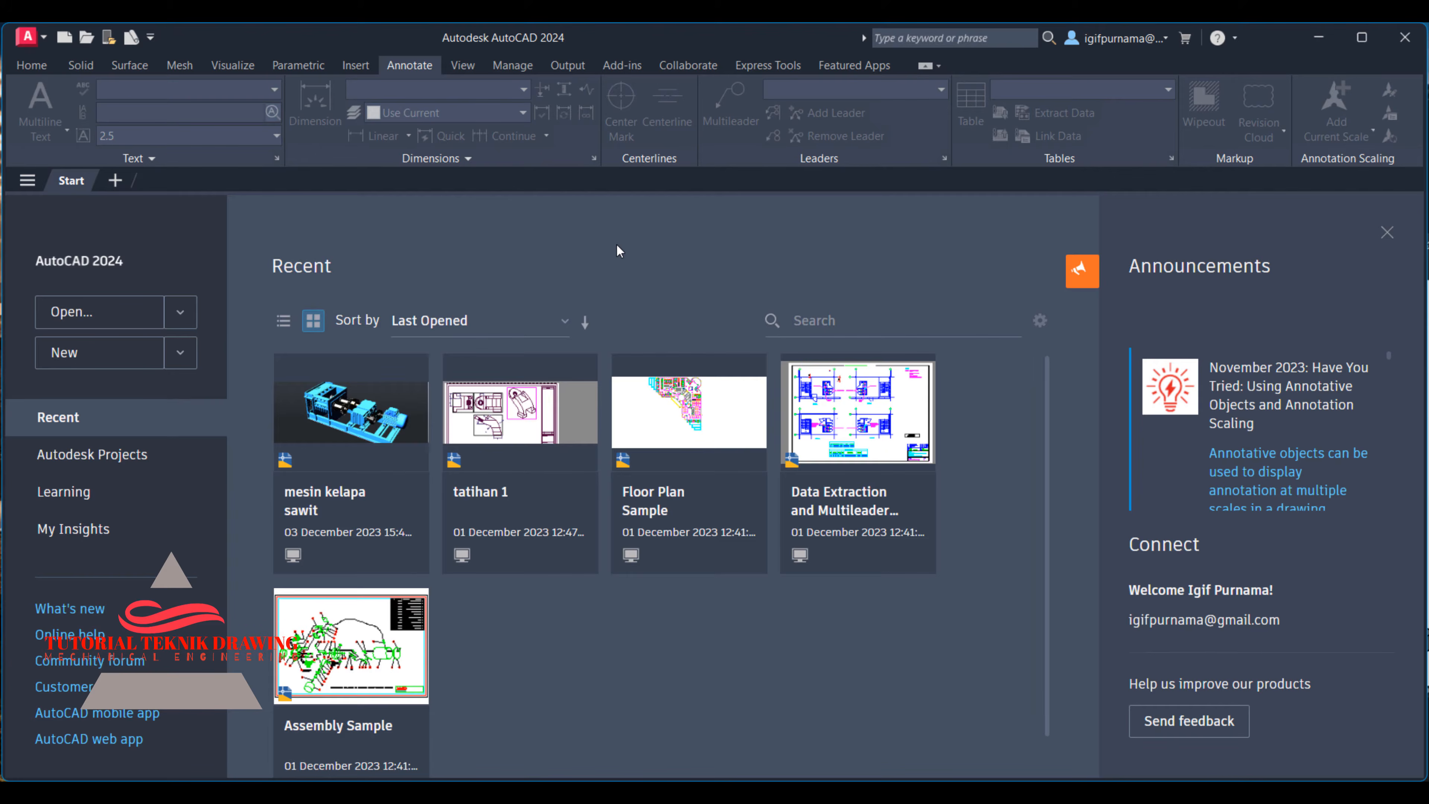
pyautogui.click(102, 360)
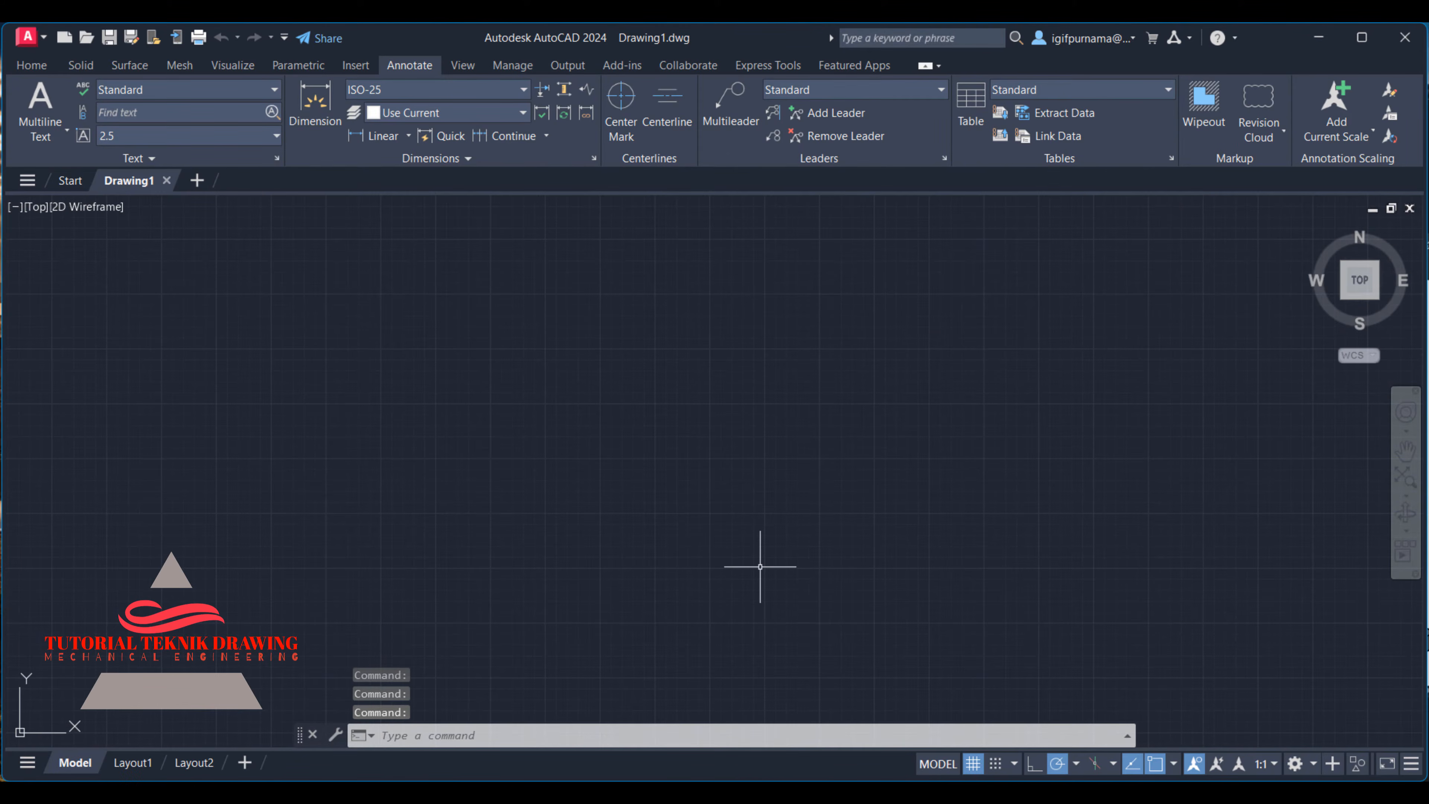
pyautogui.hotkey('alt', 'Tab')
pyautogui.scroll(-2, 1186, 432)
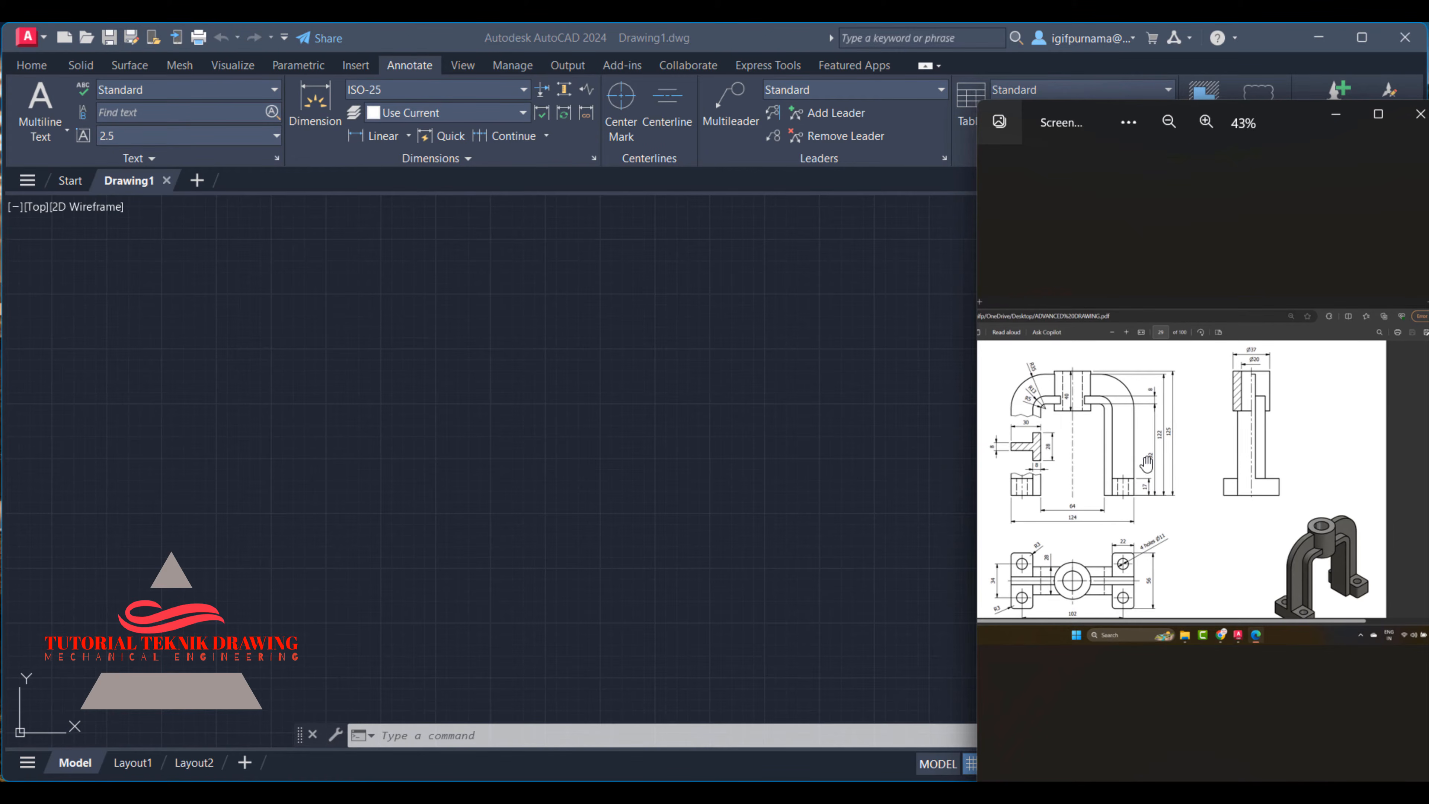
pyautogui.scroll(5, 1147, 463)
pyautogui.scroll(-6, 1204, 475)
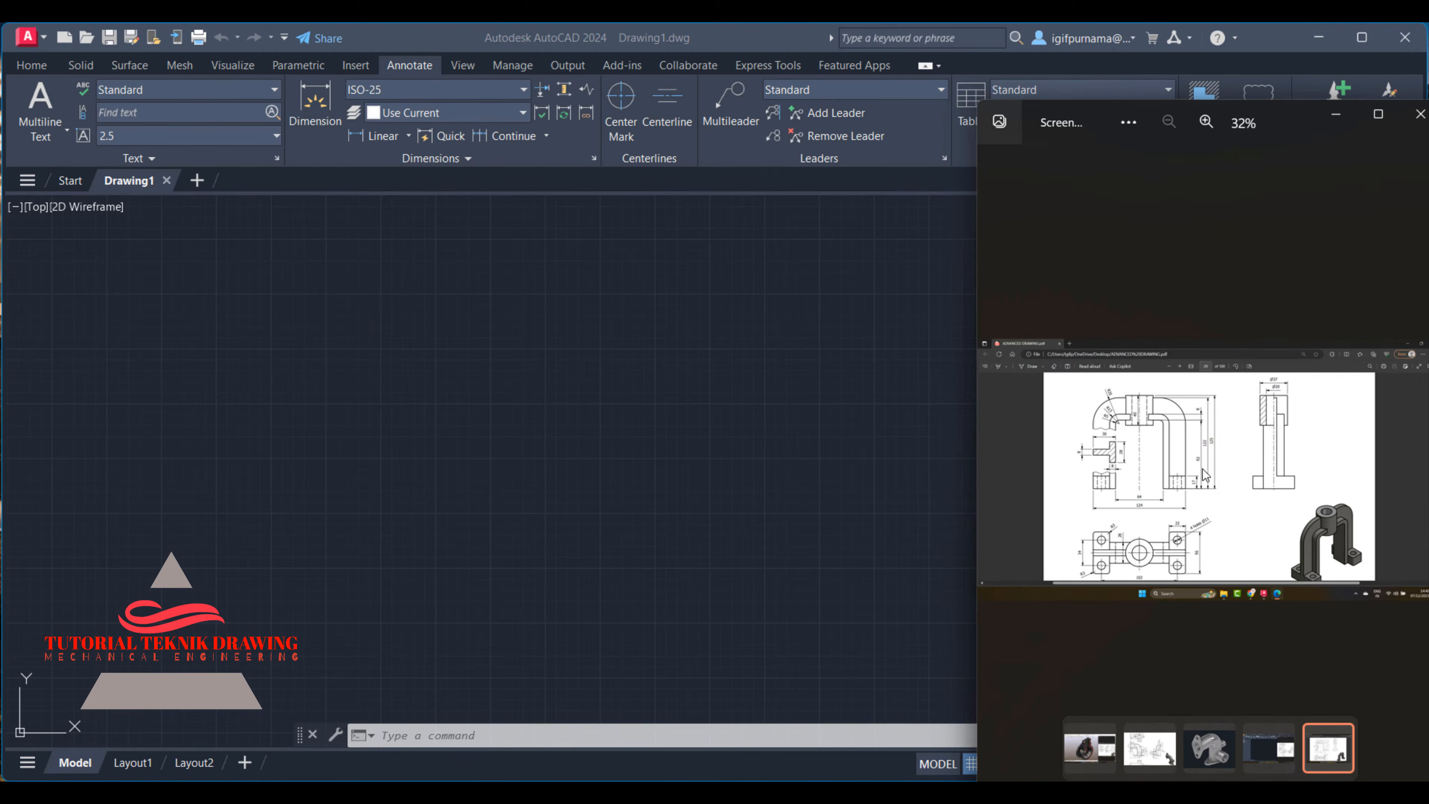
pyautogui.scroll(7, 1204, 476)
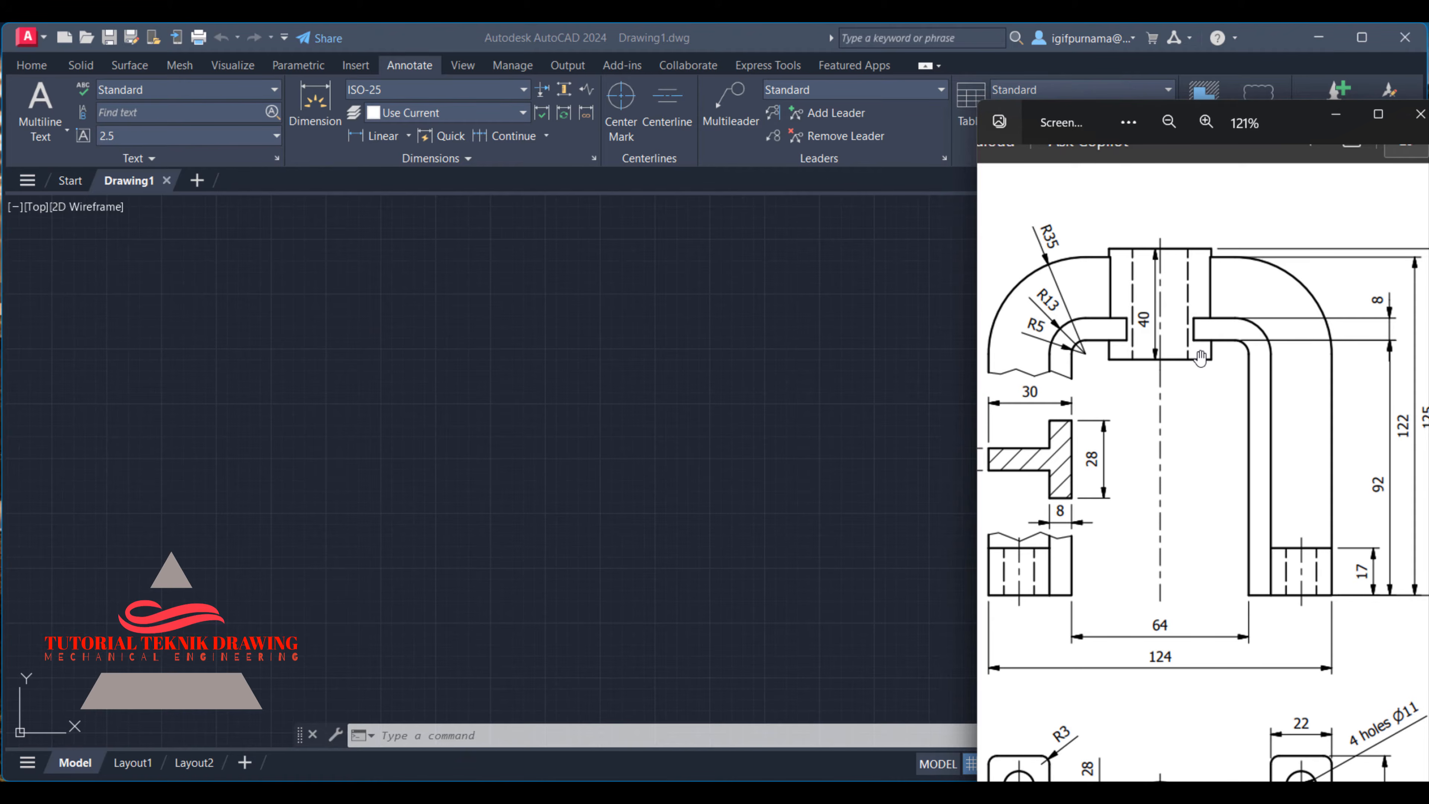
# - Start a rectangle by dimensions in the empty AutoCAD drawing and set its length to 64, taken from the reference image
pyautogui.click(593, 351)
pyautogui.click(31, 65)
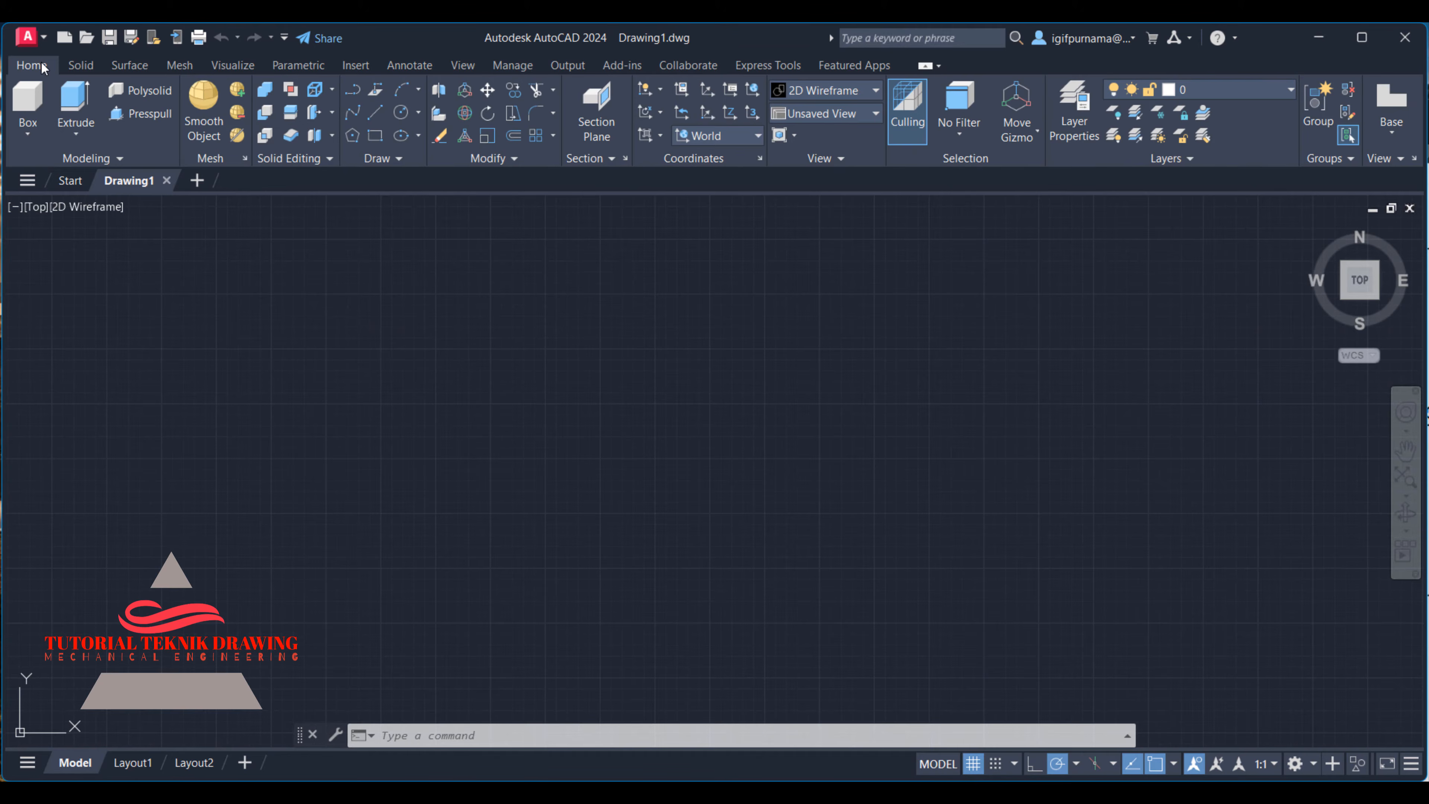
pyautogui.click(375, 135)
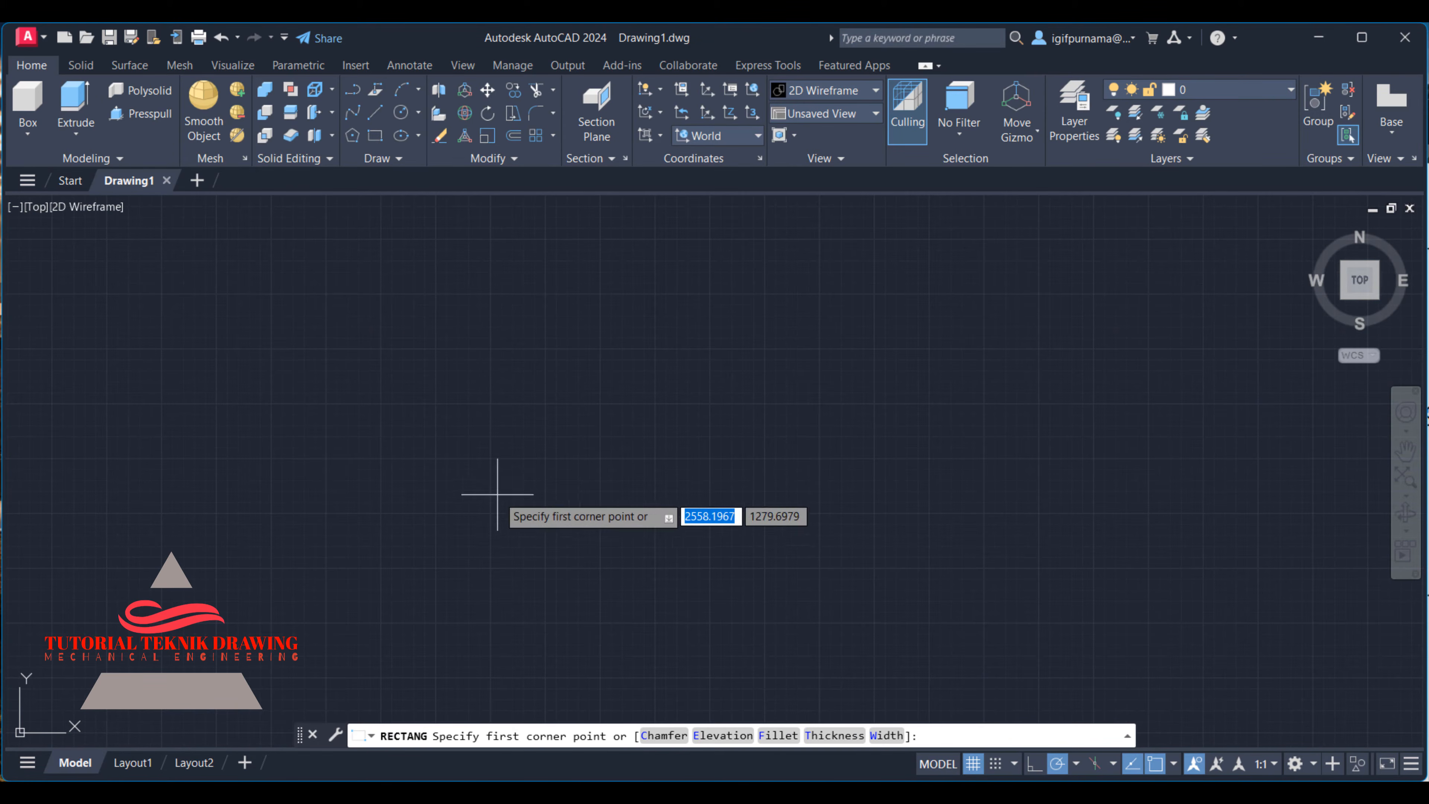
pyautogui.click(498, 325)
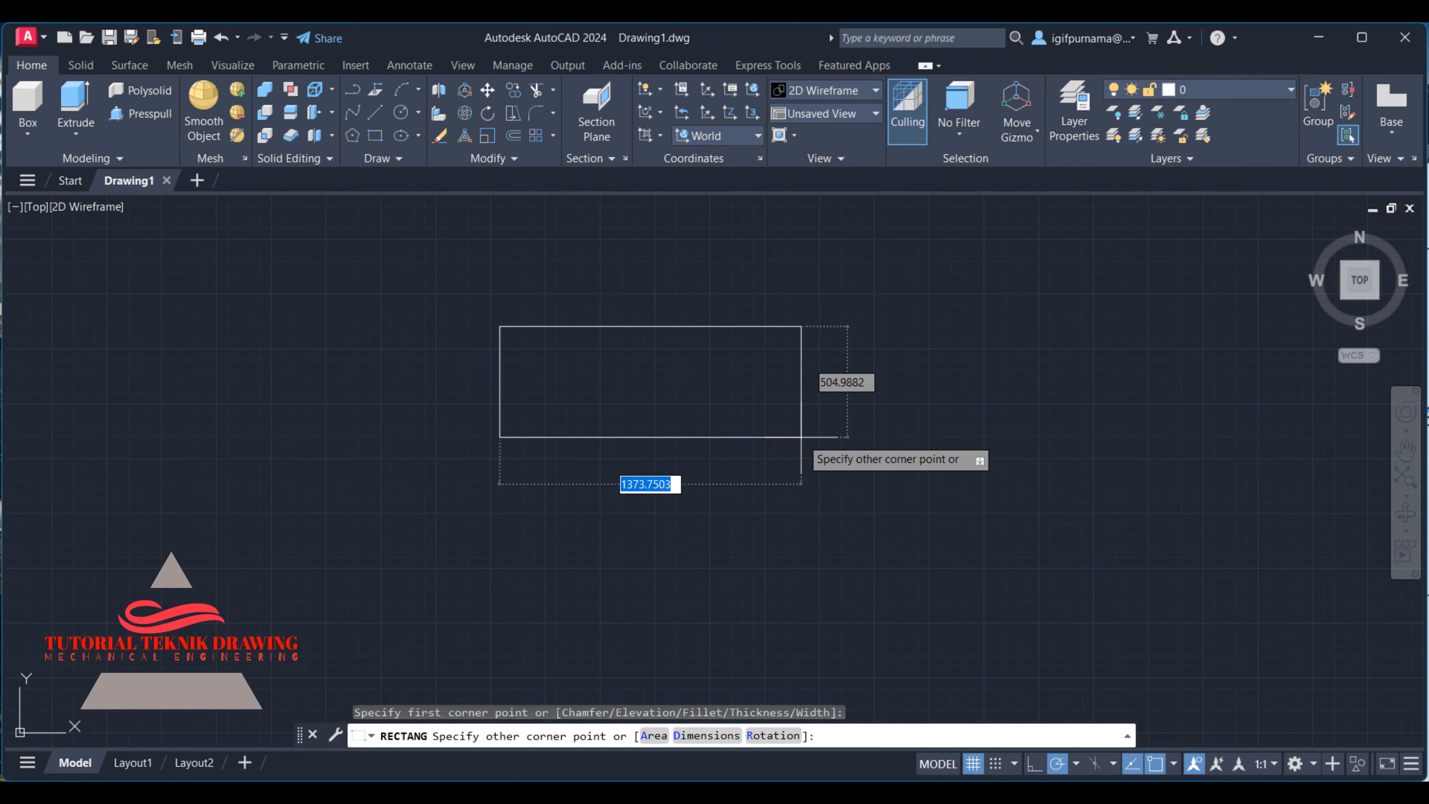
pyautogui.write('d')
pyautogui.press('Return')
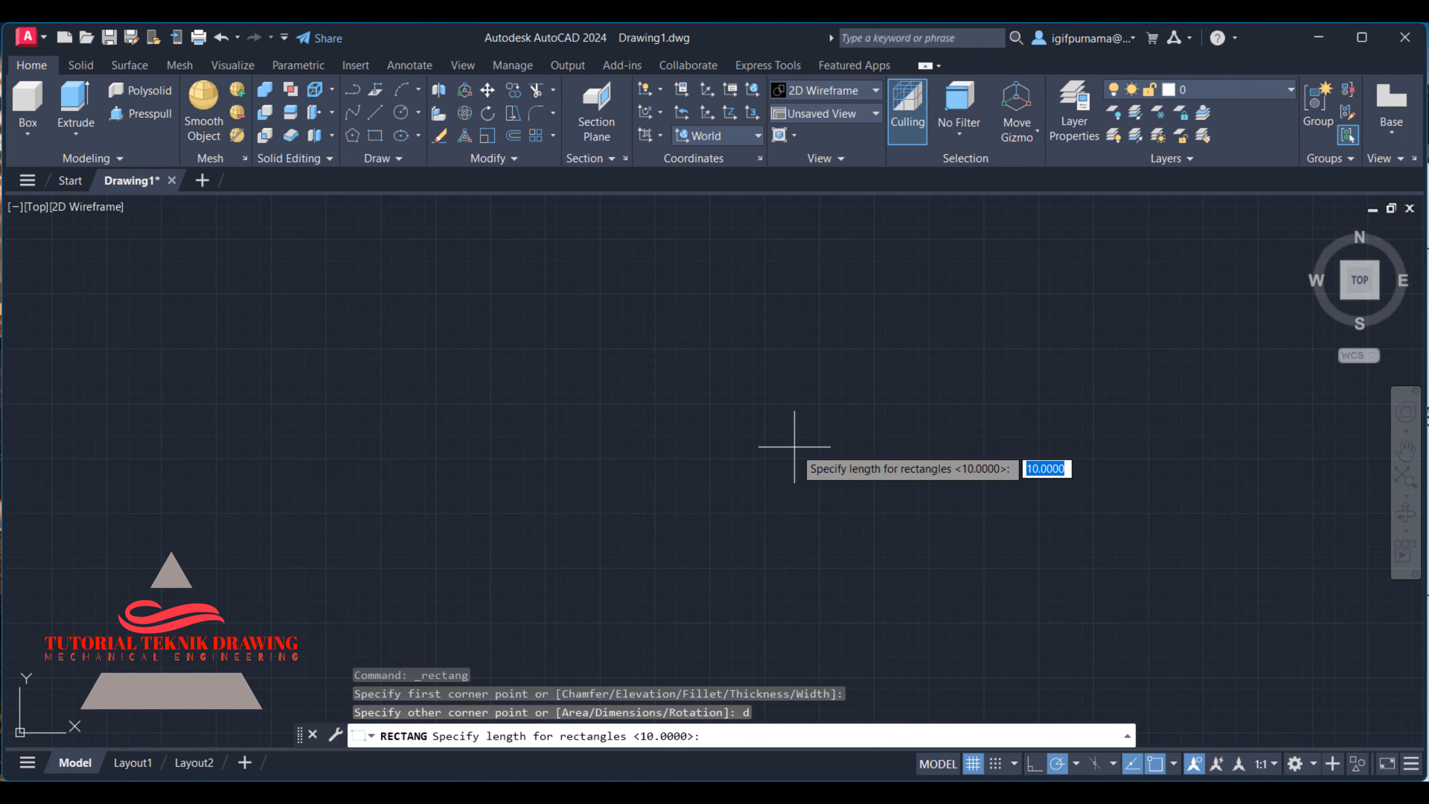
pyautogui.click(951, 793)
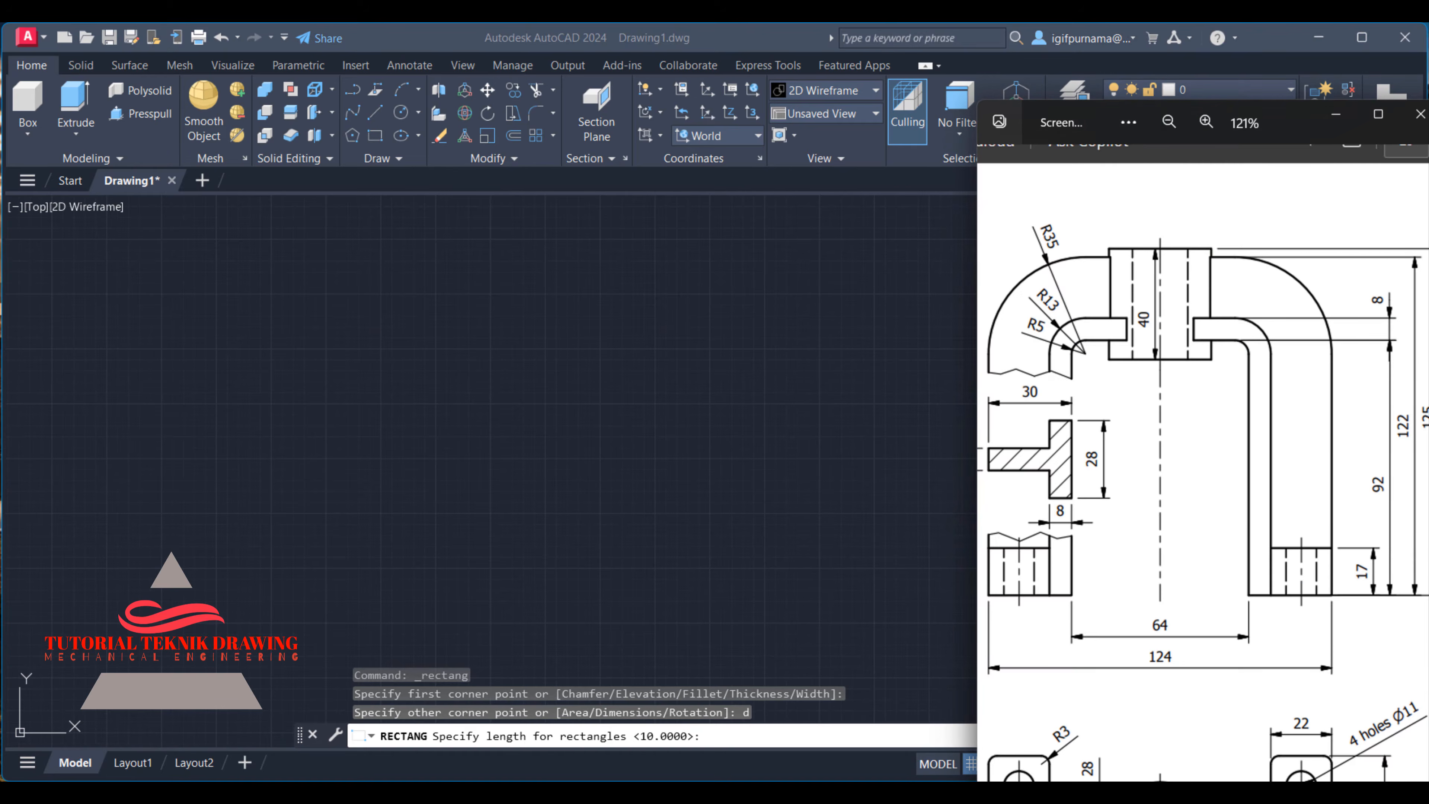
pyautogui.keyDown('ctrl'); pyautogui.scroll(-3, 1139, 480); pyautogui.keyUp('ctrl')
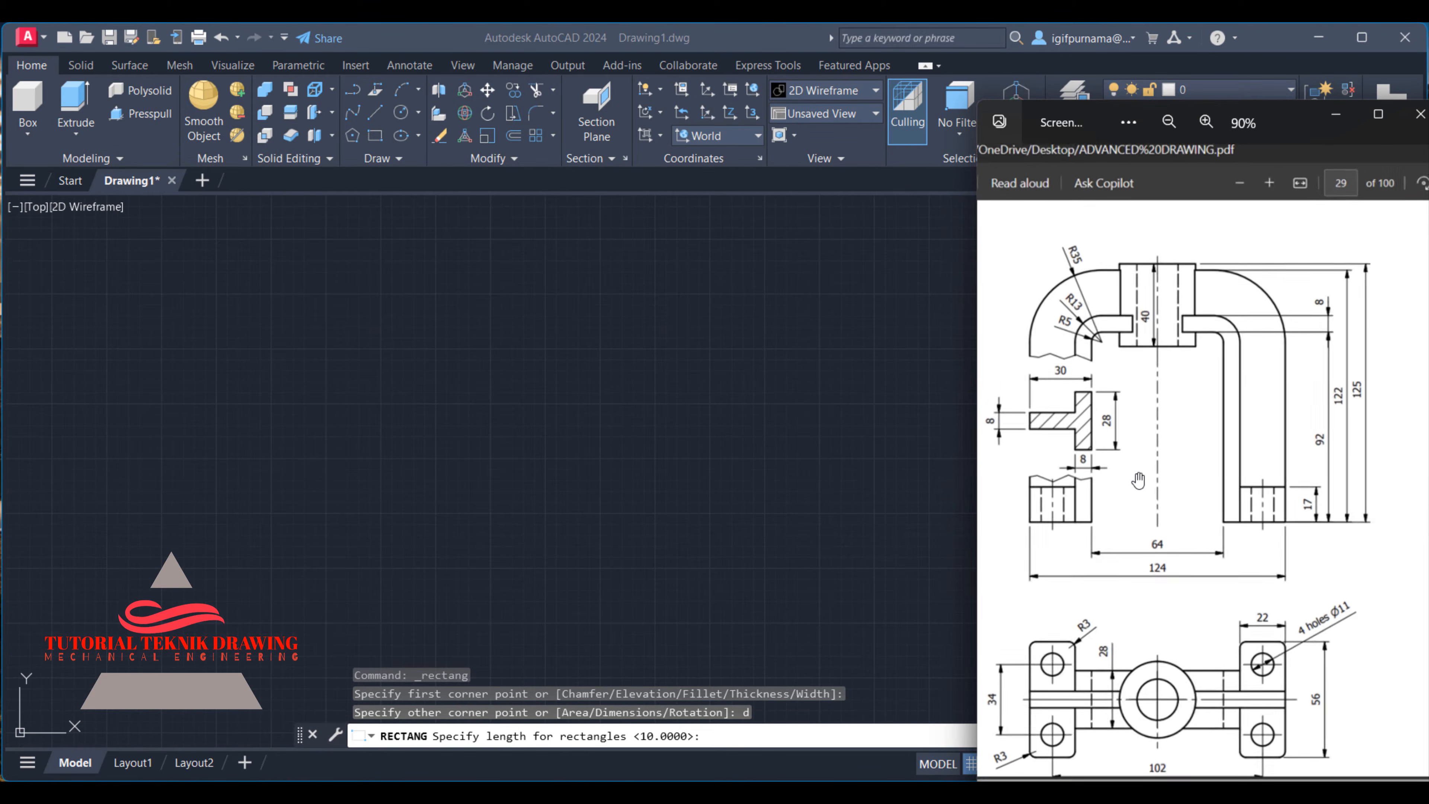
pyautogui.keyDown('ctrl'); pyautogui.scroll(2, 1139, 480); pyautogui.keyUp('ctrl')
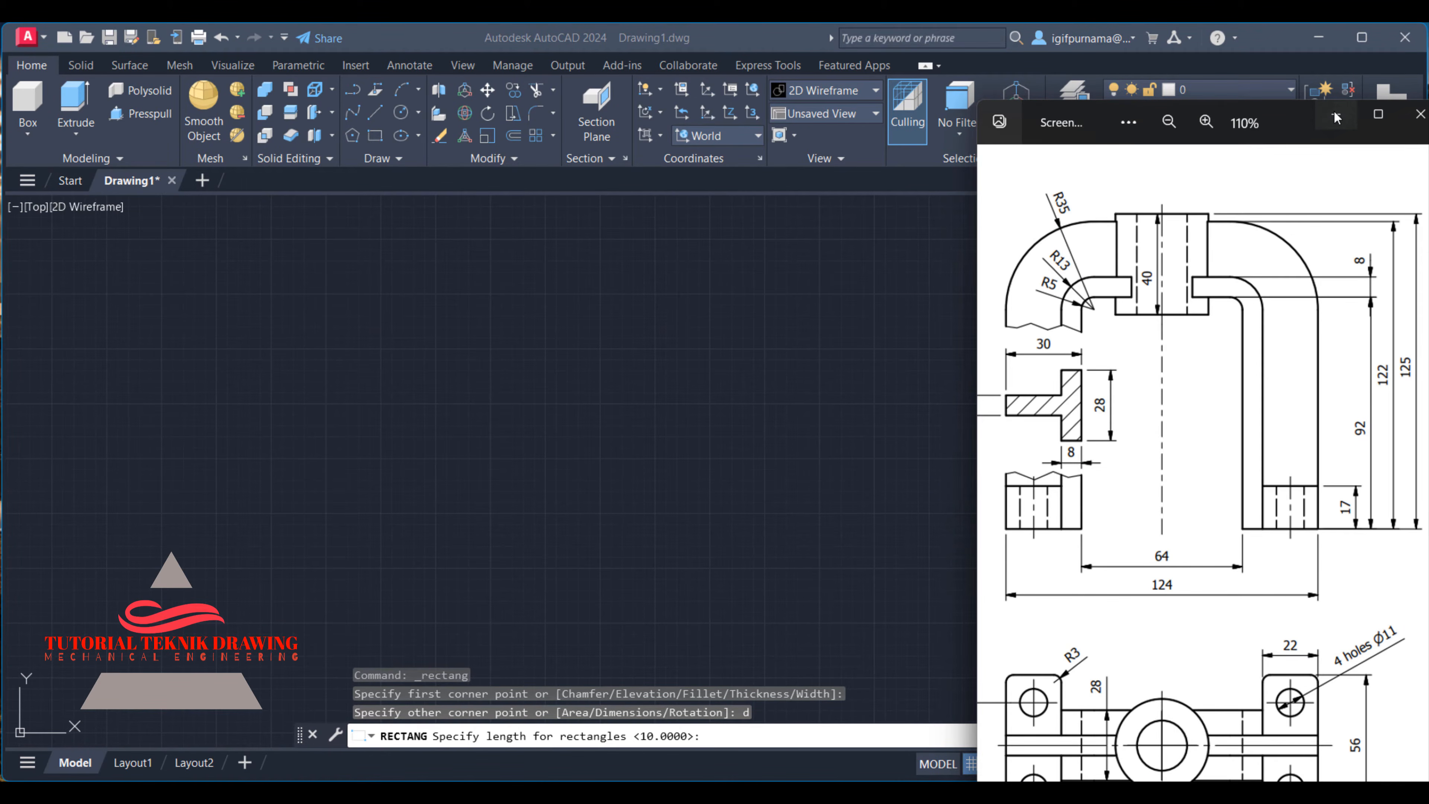
pyautogui.click(1336, 116)
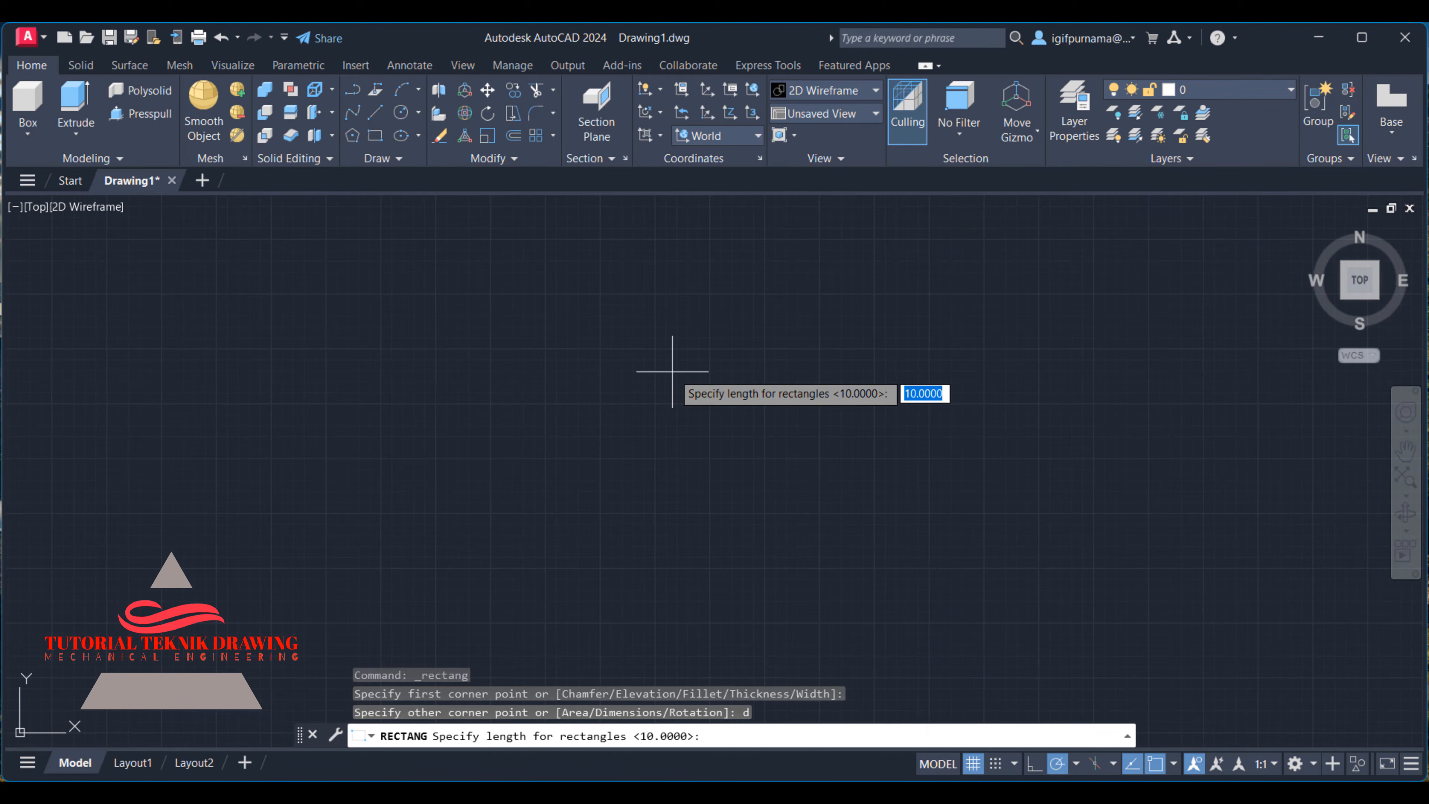
pyautogui.write('64')
pyautogui.press('Return')
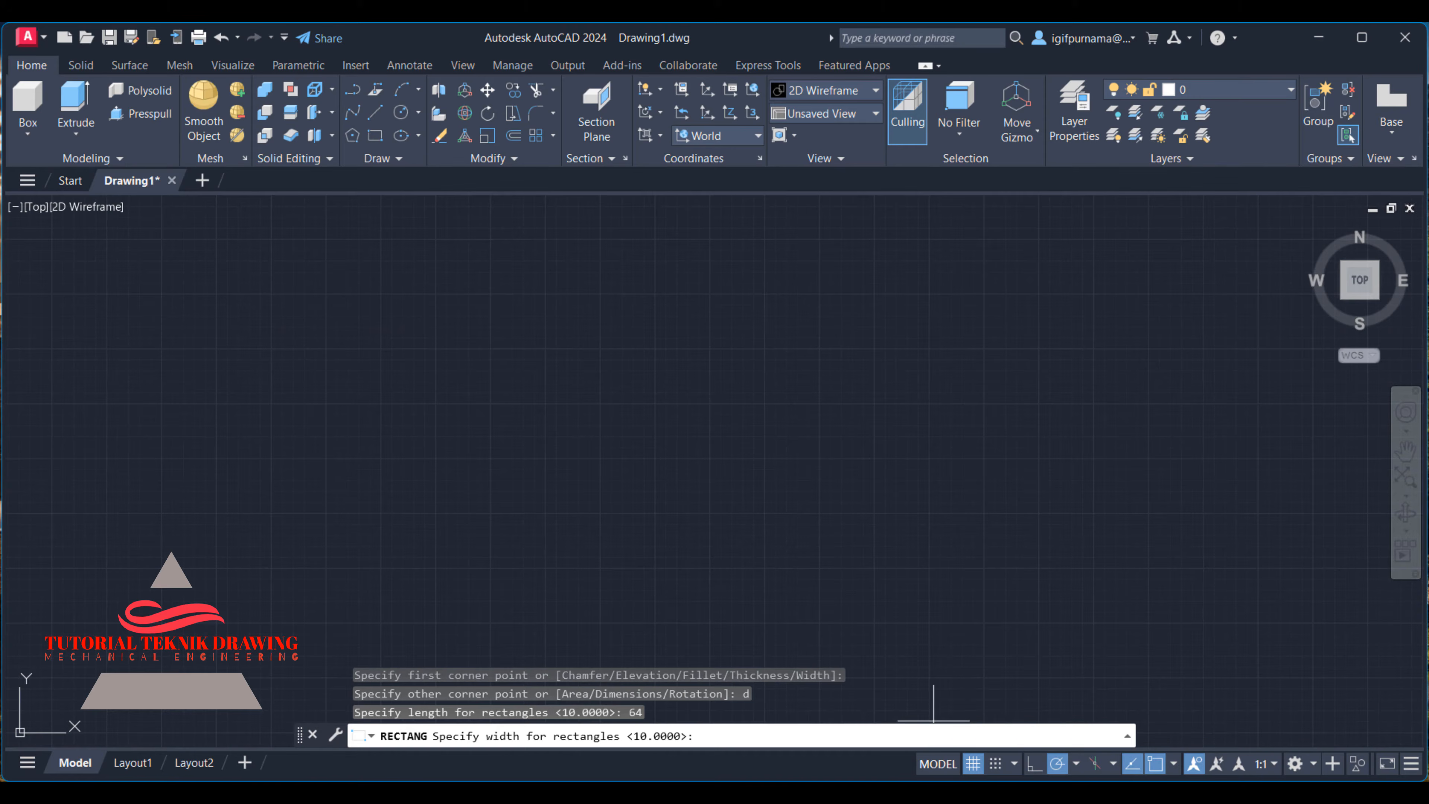
# - Check the reference image for the inner height, set the rectangle's width to 92 and place it below its first corner
pyautogui.click(932, 792)
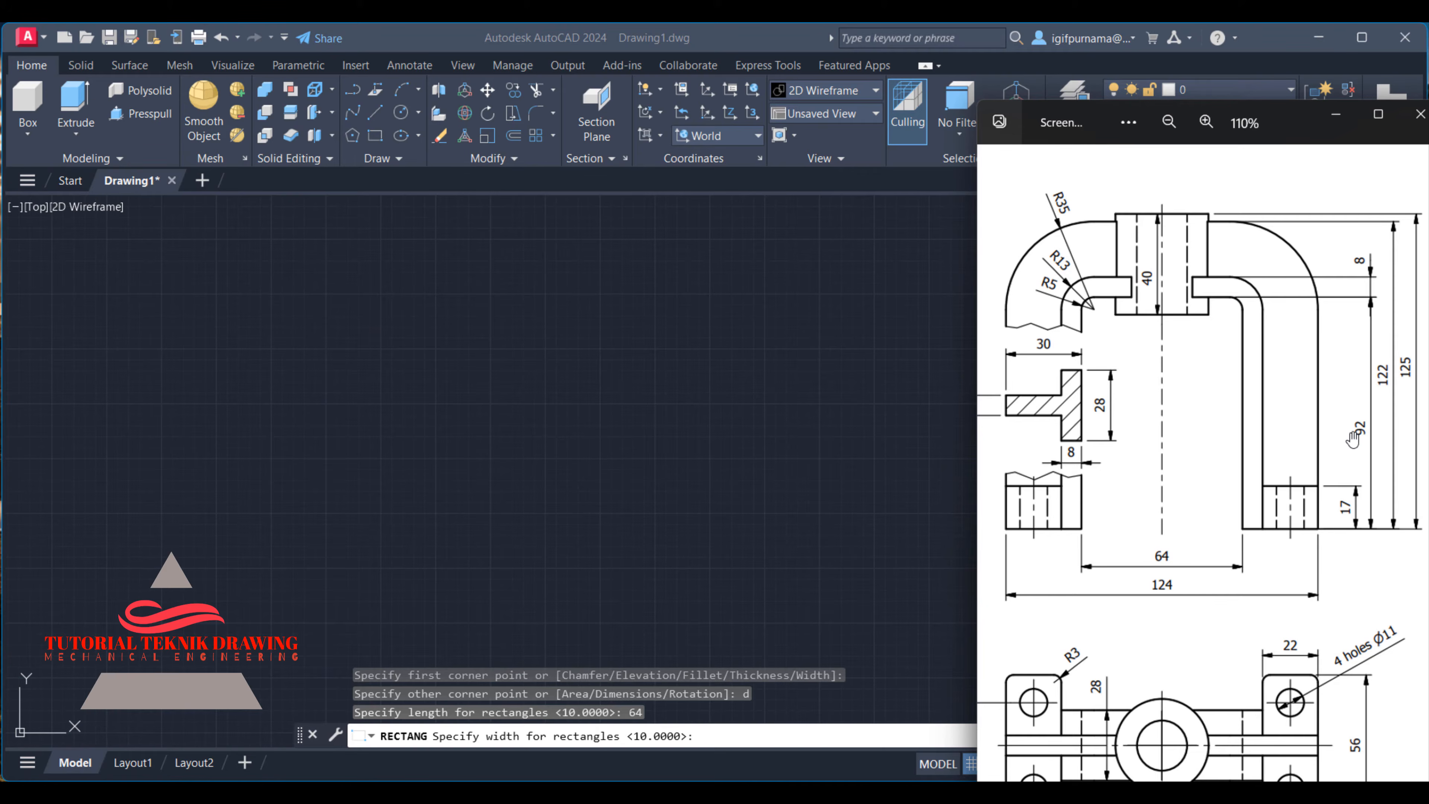
pyautogui.click(1336, 114)
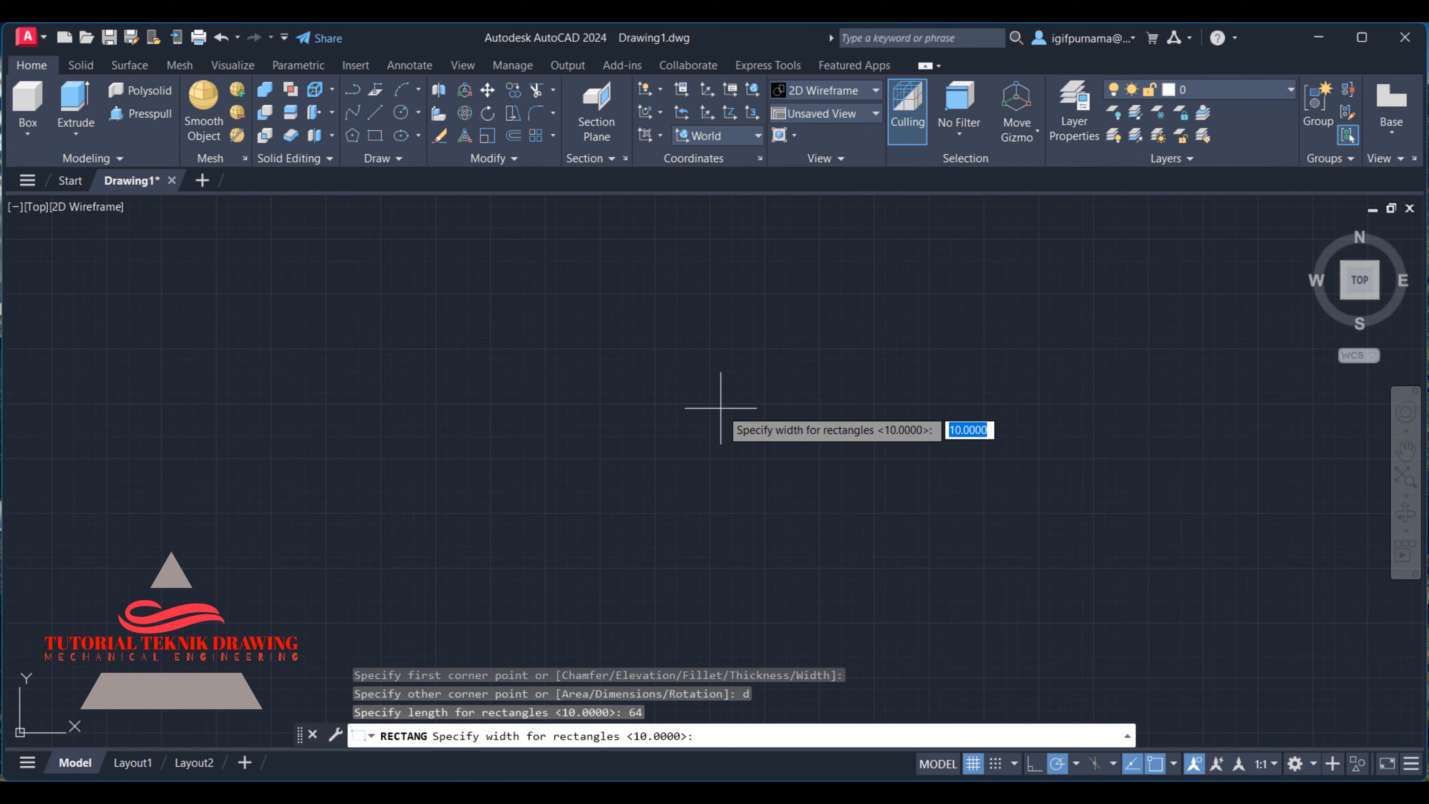
pyautogui.write('92')
pyautogui.press('Return')
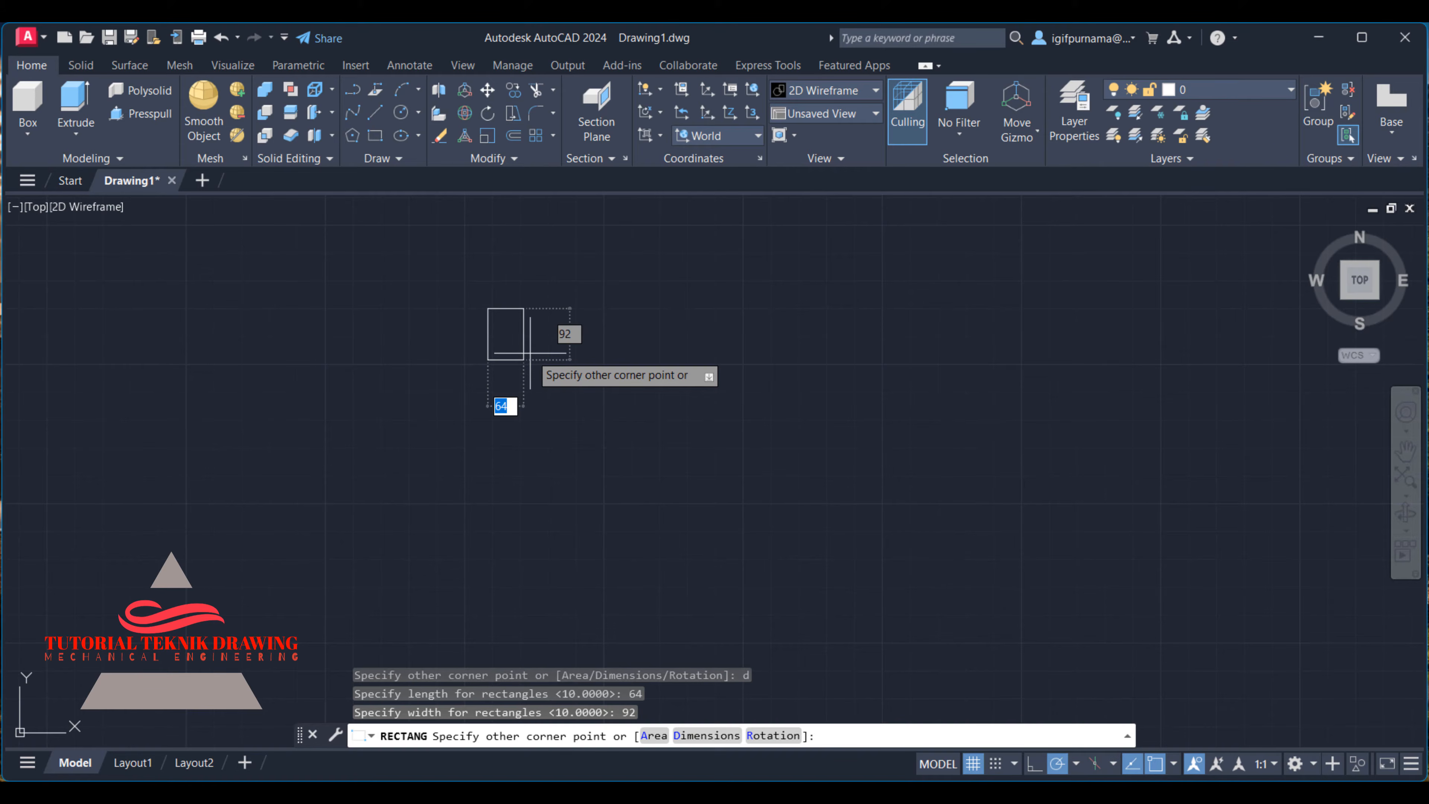
pyautogui.click(530, 353)
pyautogui.scroll(4, 501, 349)
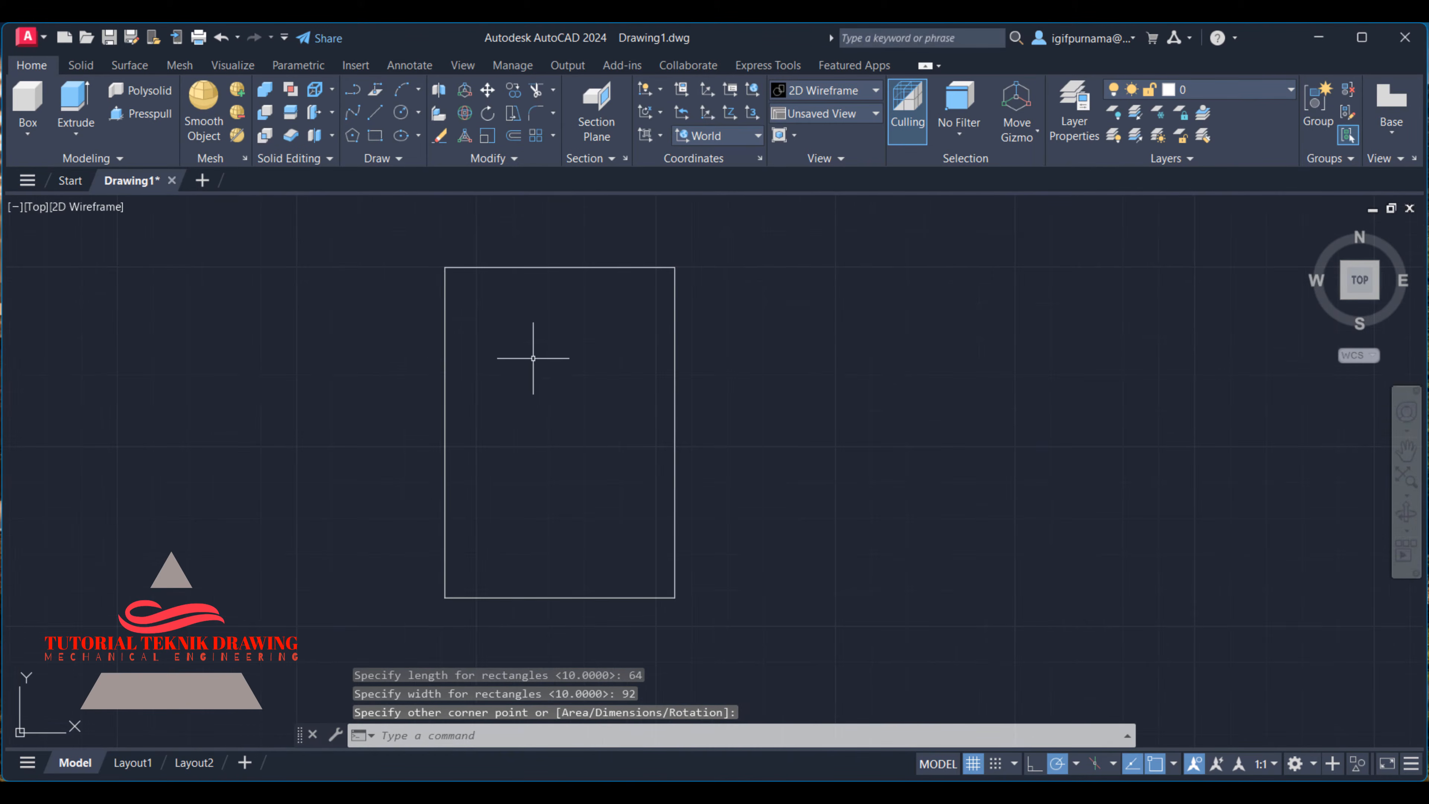
pyautogui.scroll(2, 580, 358)
pyautogui.scroll(-2, 648, 340)
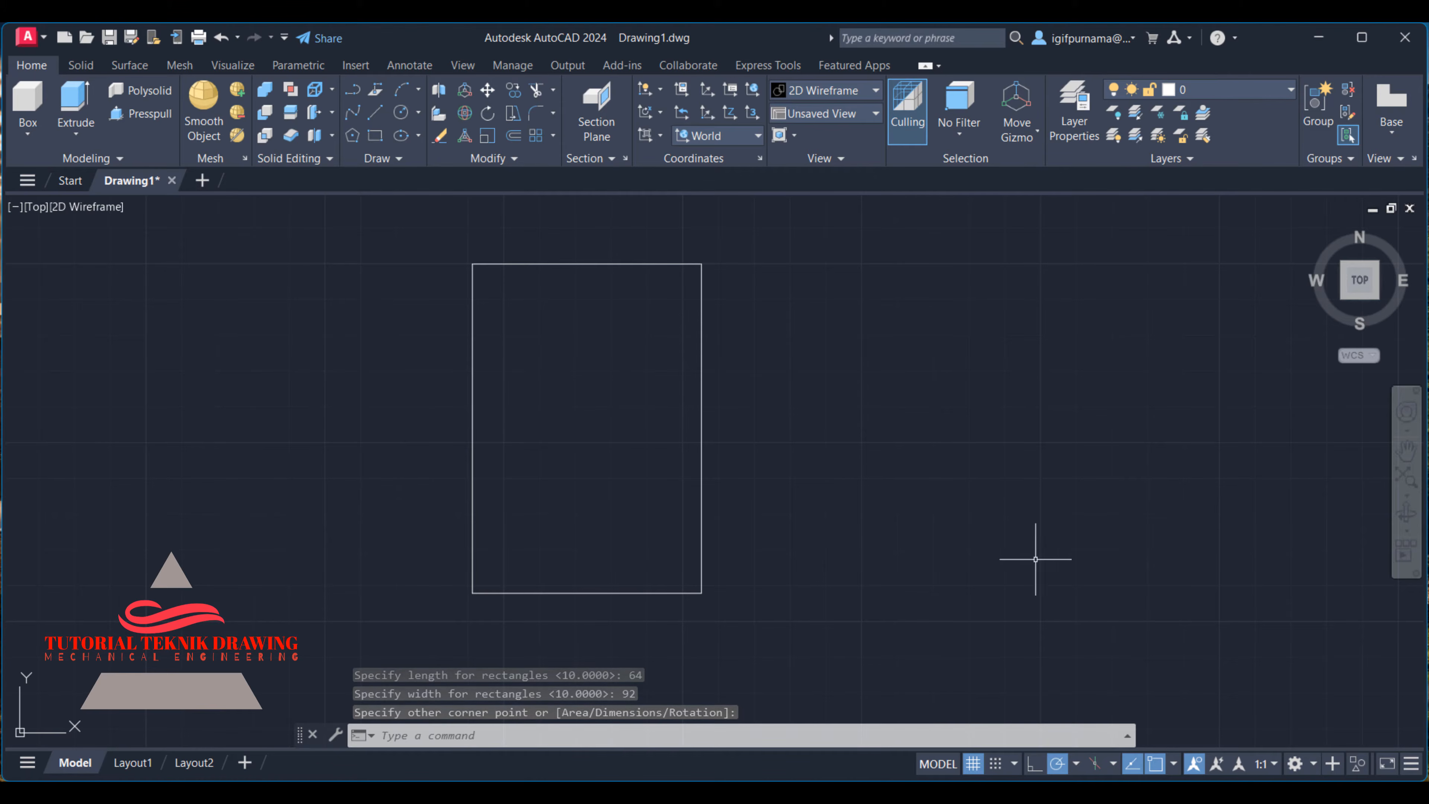
# - Start a second rectangle by dimensions to the right of the first and set its length to 124 from the reference image
pyautogui.click(982, 792)
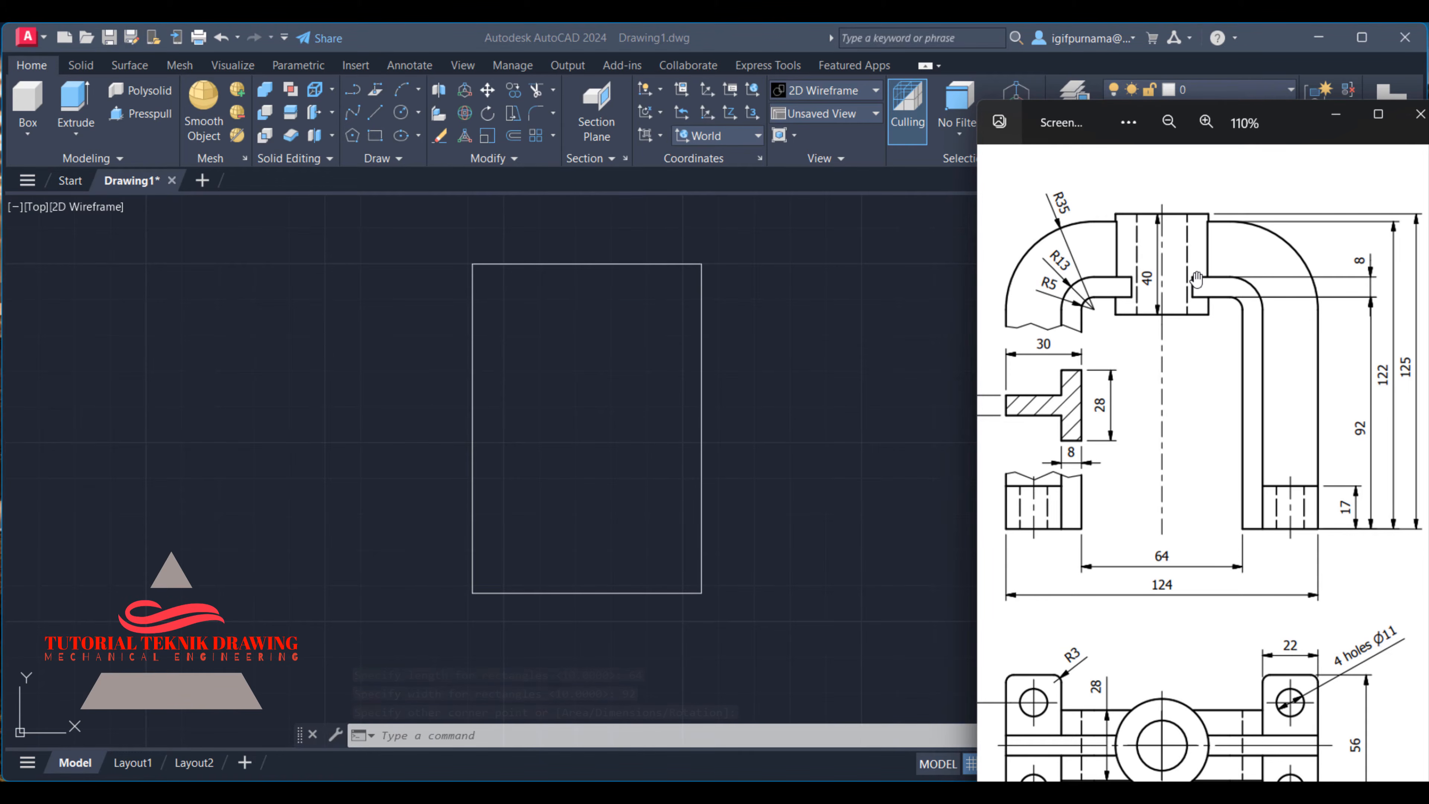
pyautogui.scroll(-1, 1196, 280)
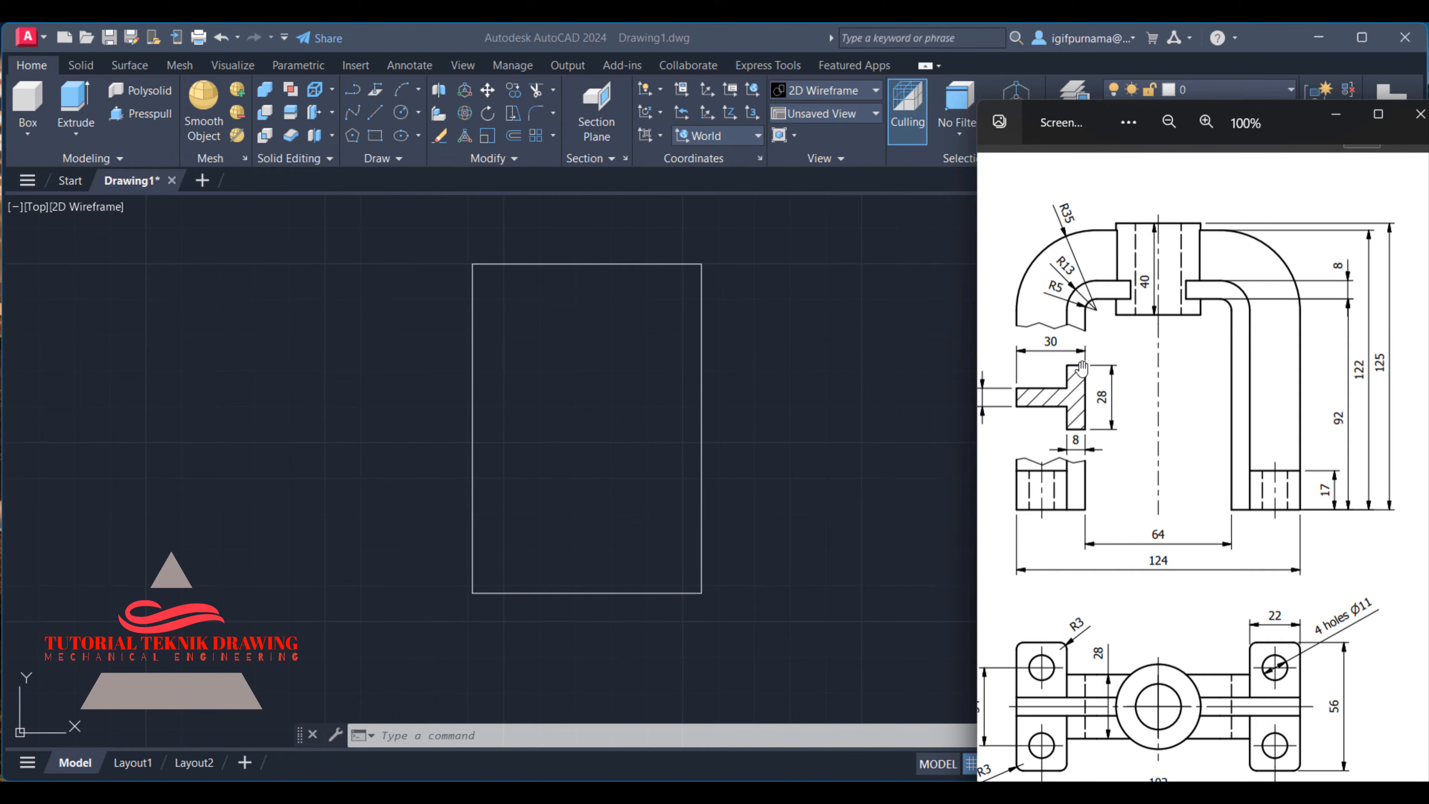
pyautogui.click(816, 343)
pyautogui.click(376, 135)
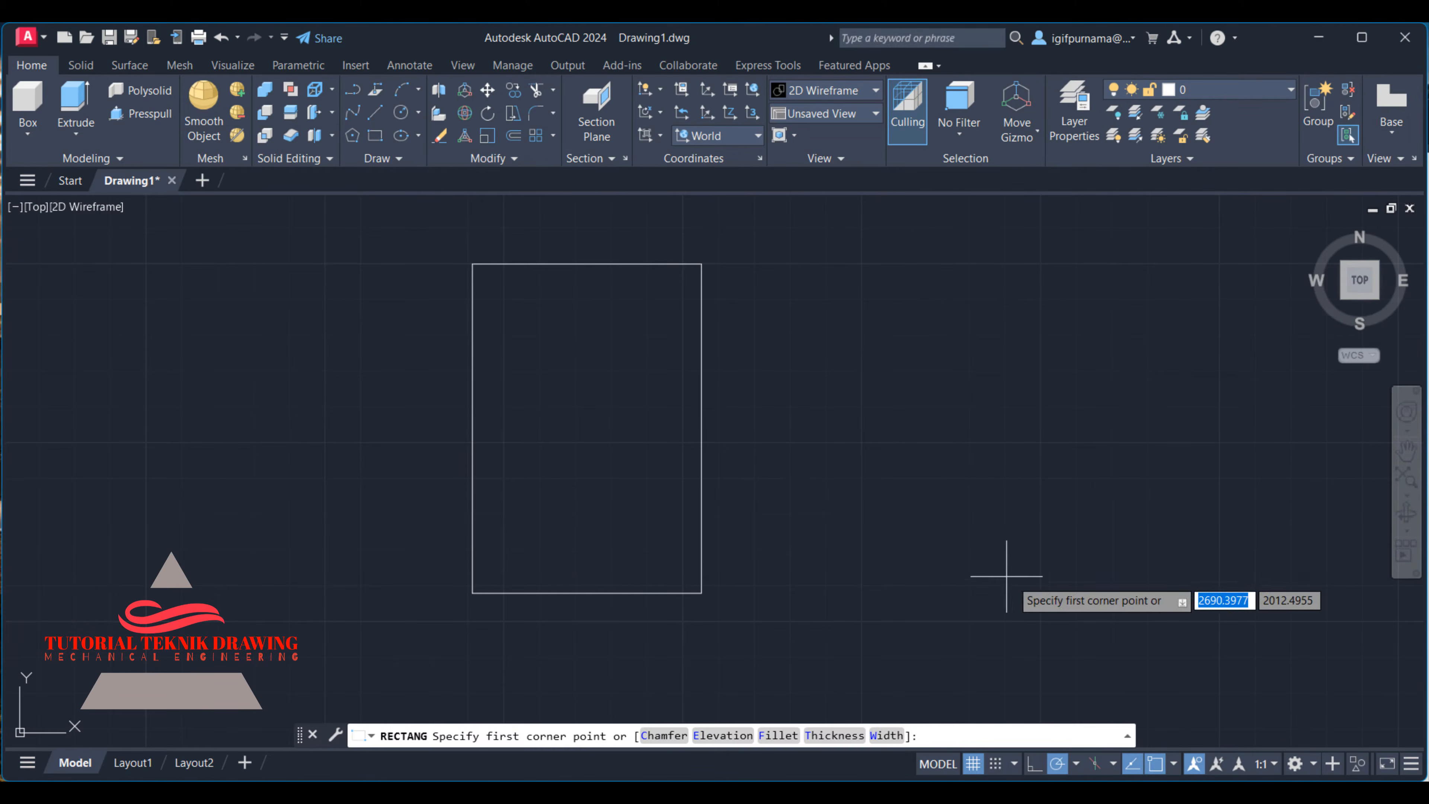
pyautogui.click(797, 449)
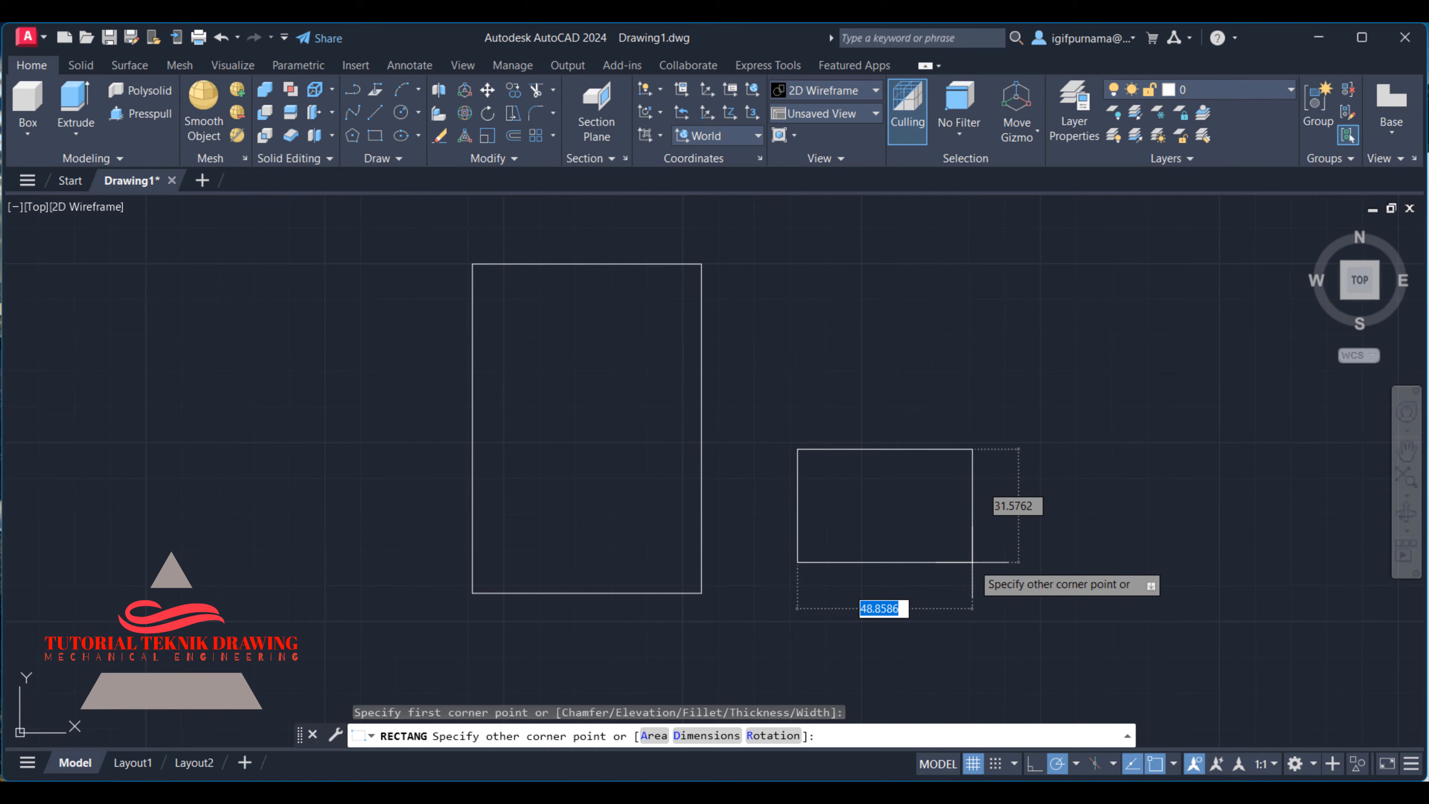
pyautogui.write('d')
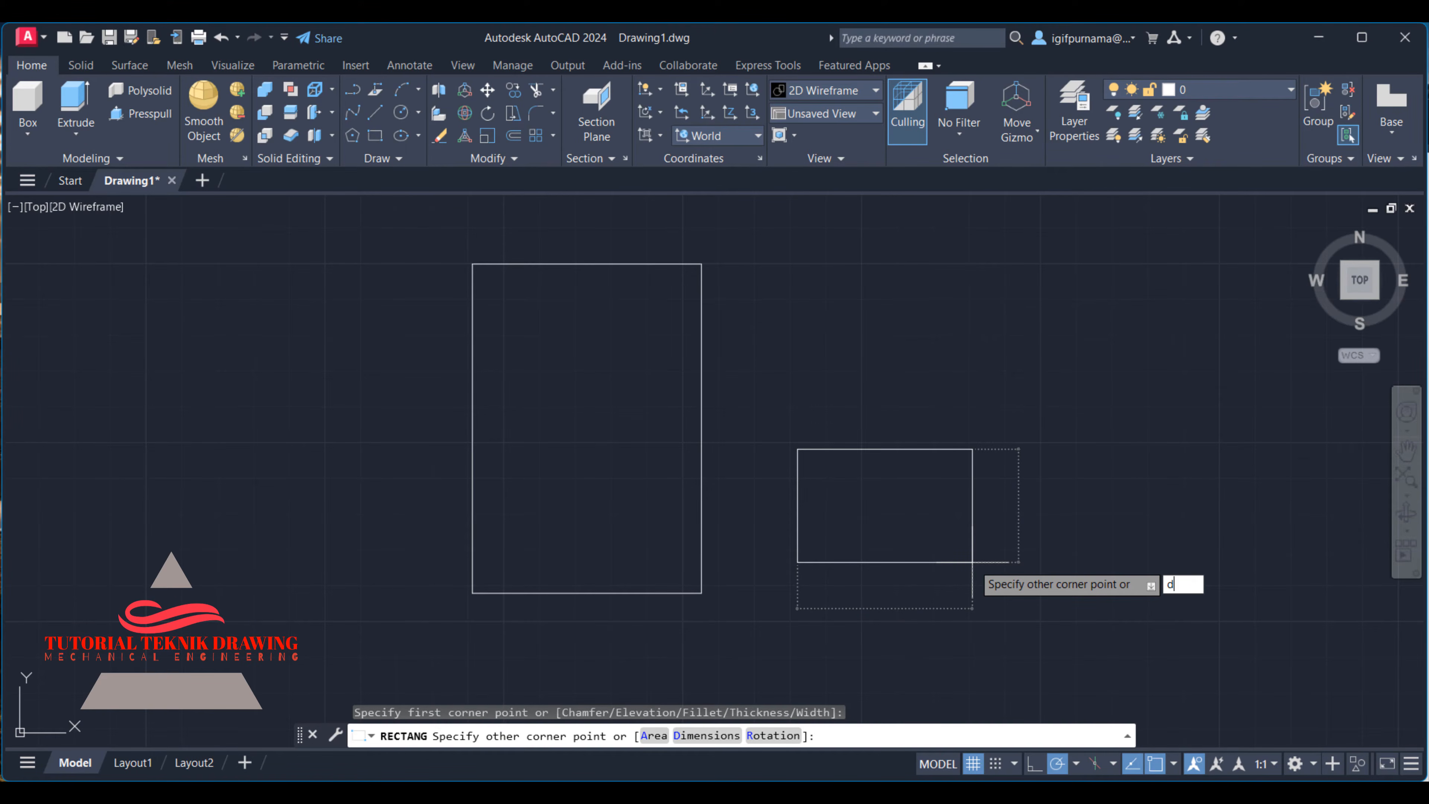
pyautogui.press('Return')
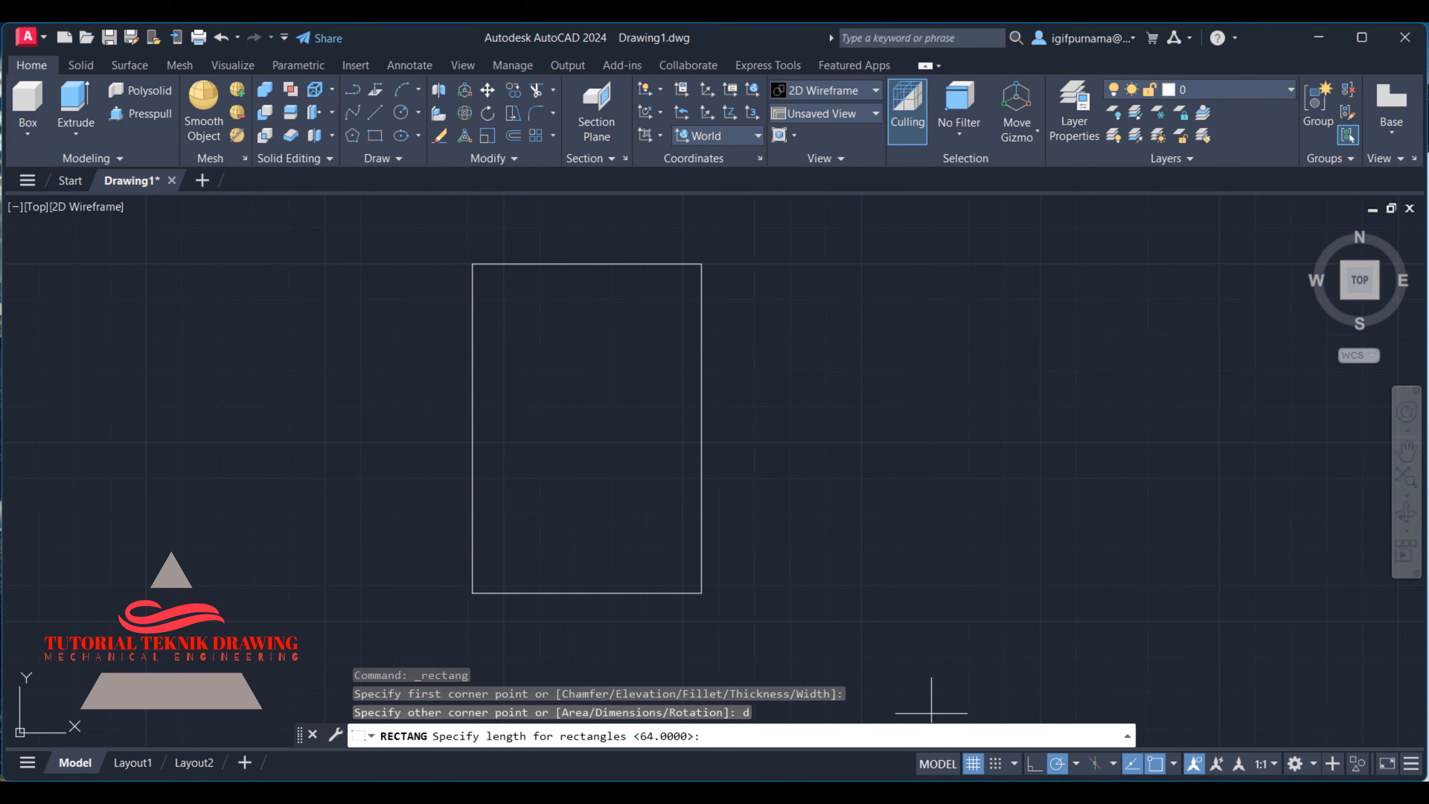
pyautogui.hotkey('alt', 'Tab')
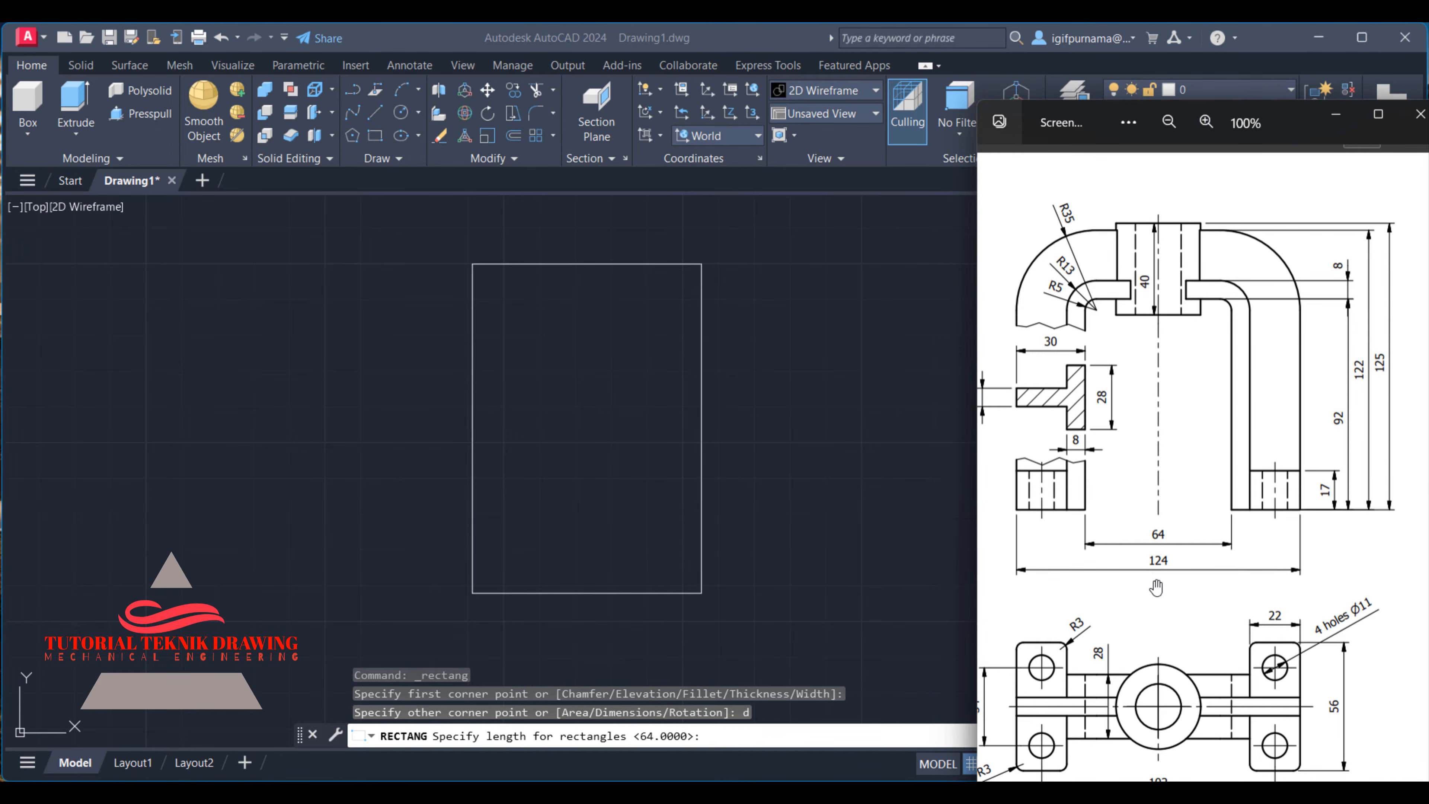
pyautogui.click(1336, 114)
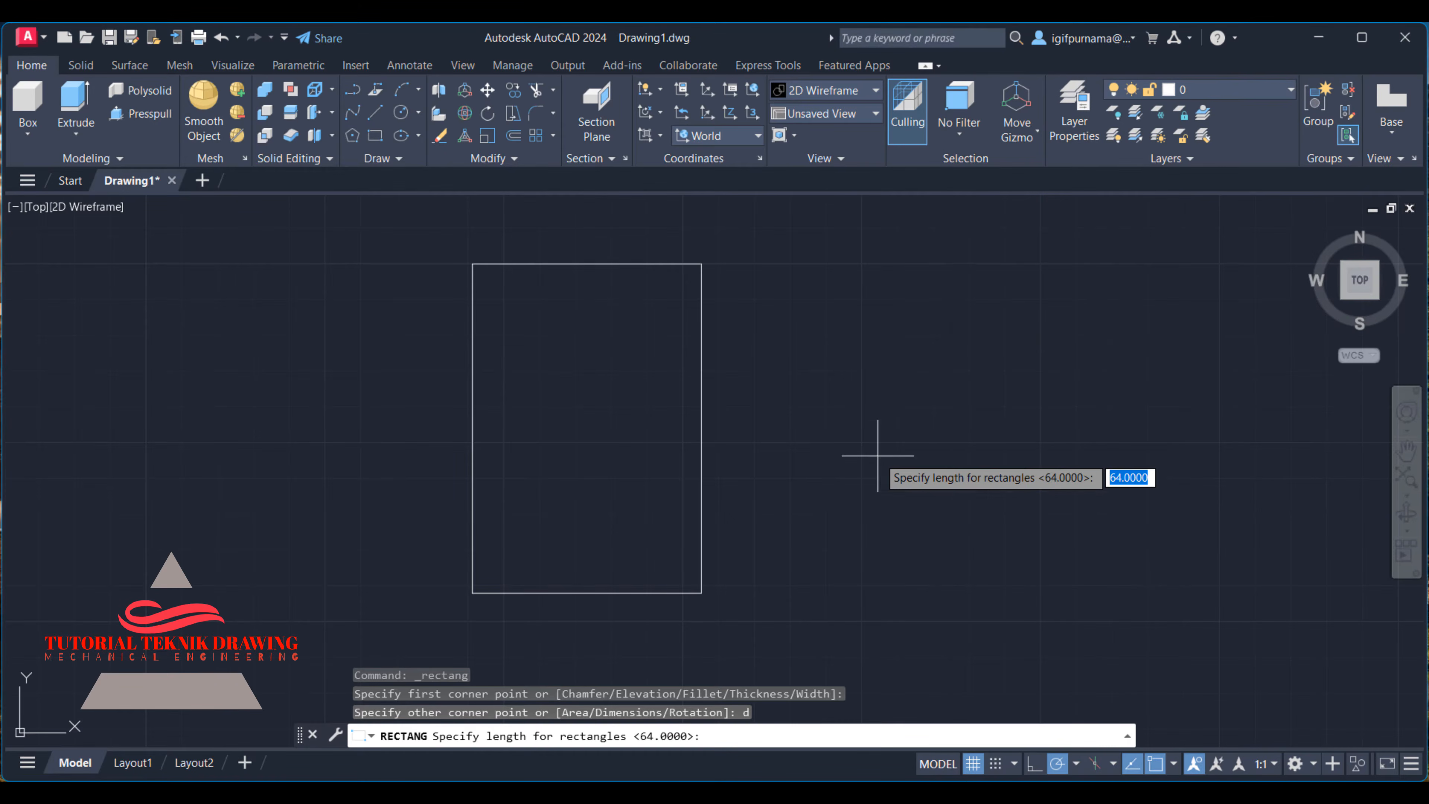
pyautogui.write('124')
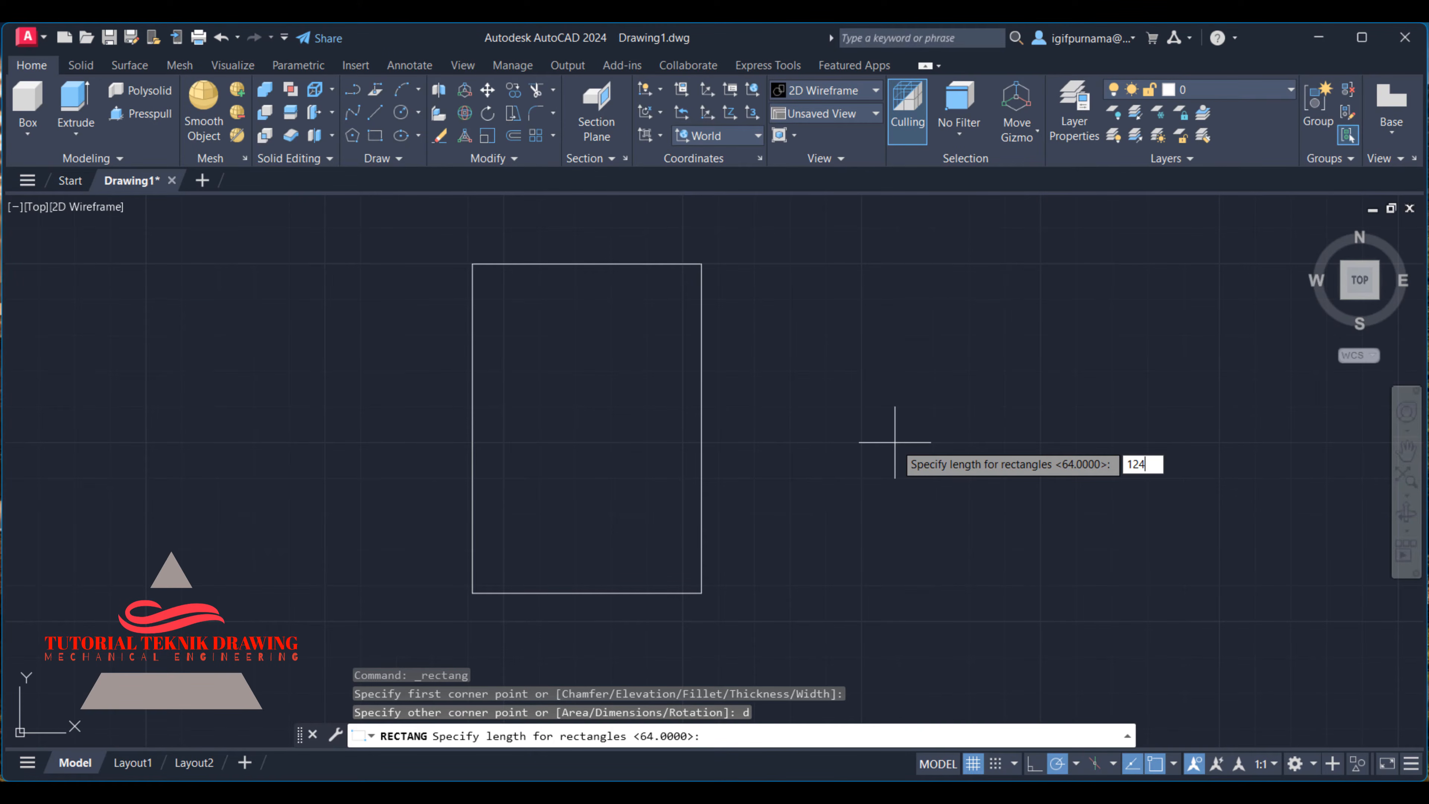
pyautogui.press('Return')
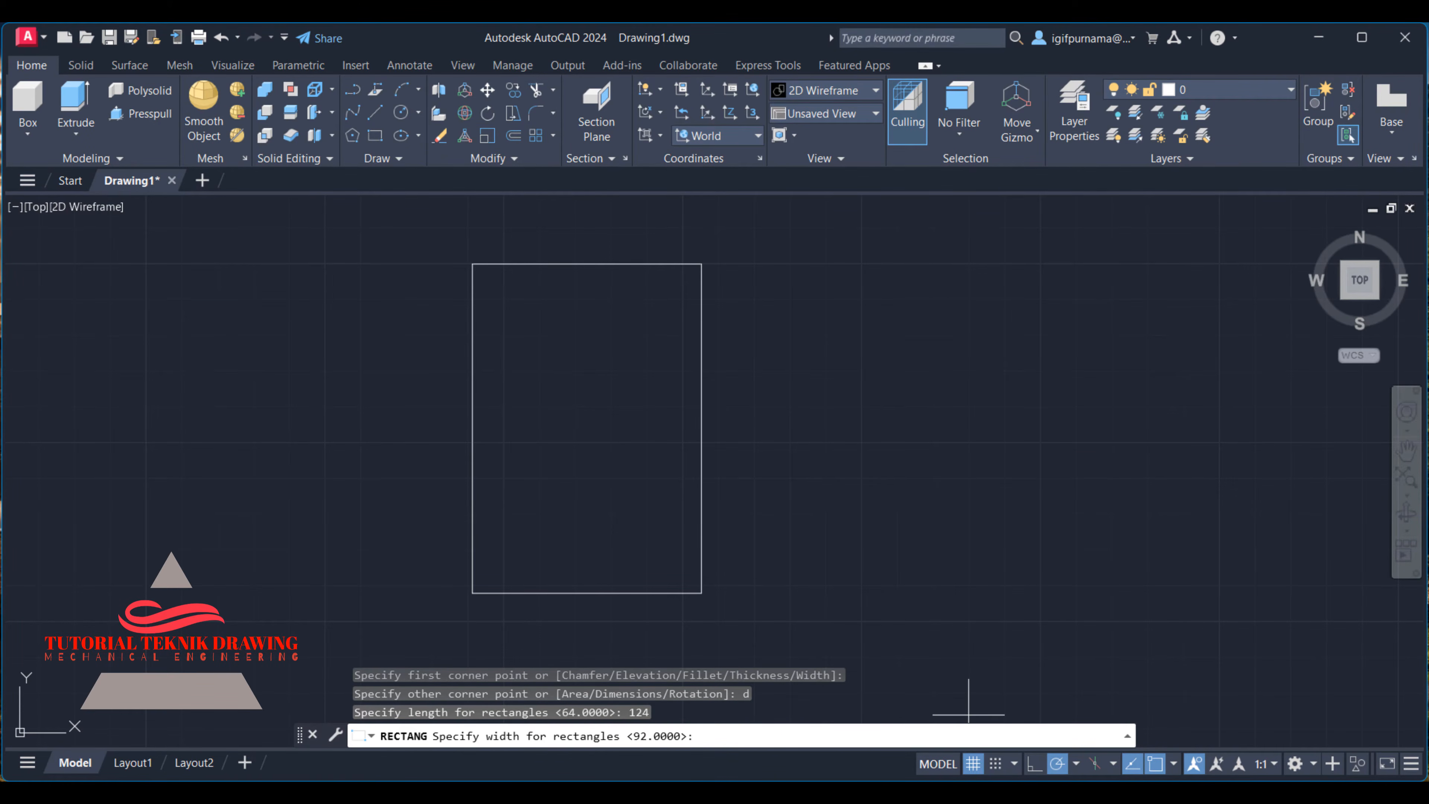
# - Check the outer height in the reference image, set the second rectangle's width to 122 and place it above and right of its first corner
pyautogui.click(971, 793)
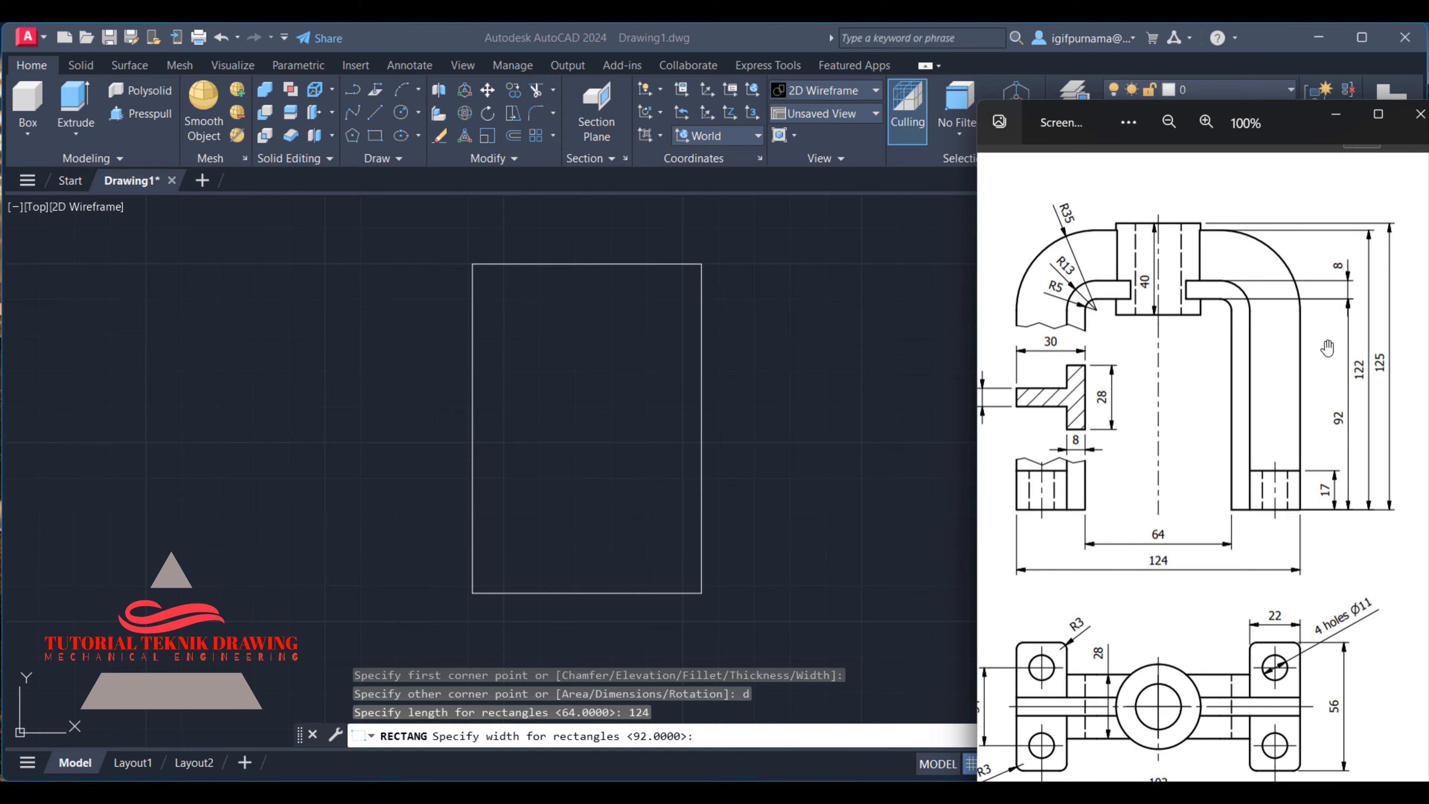
pyautogui.click(1336, 114)
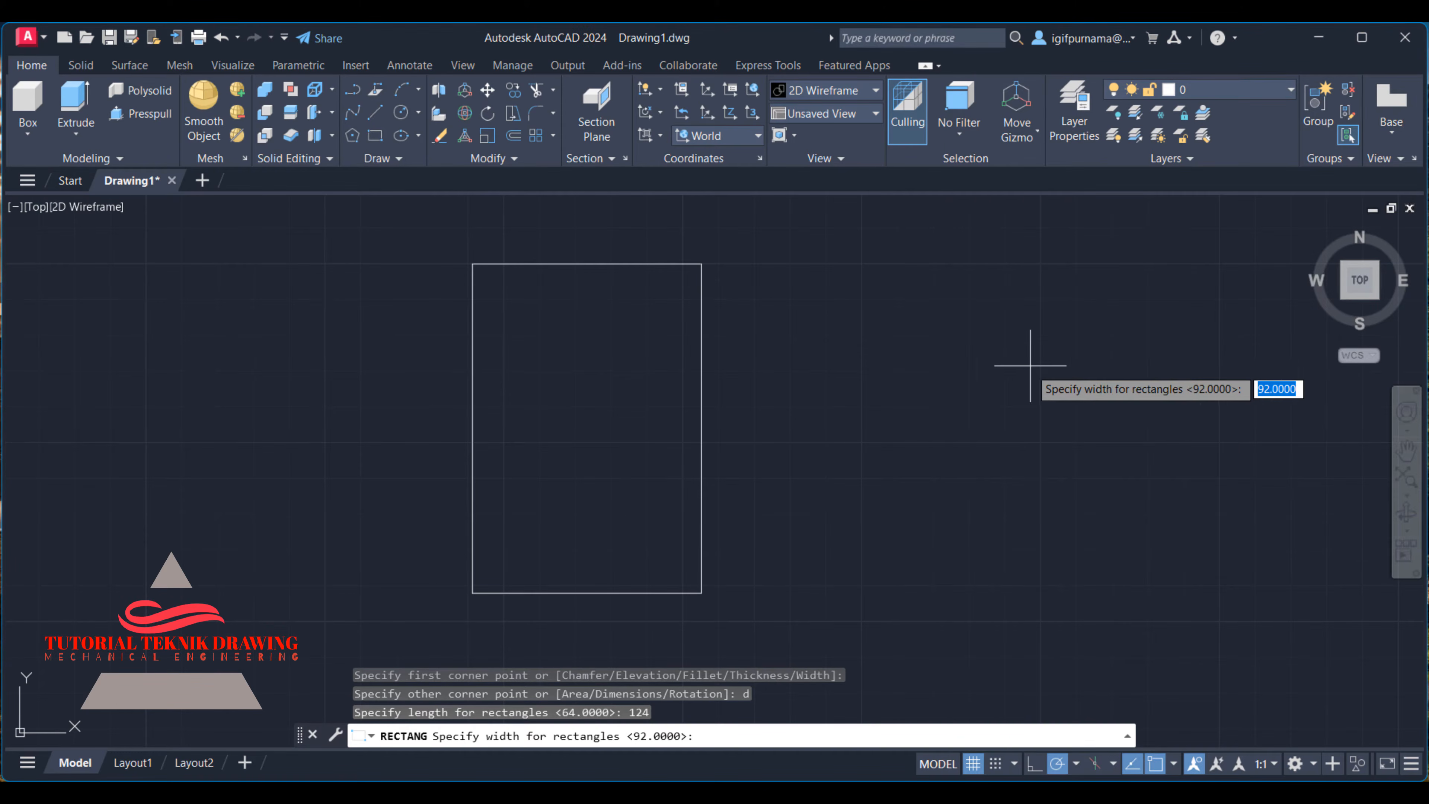
pyautogui.write('12')
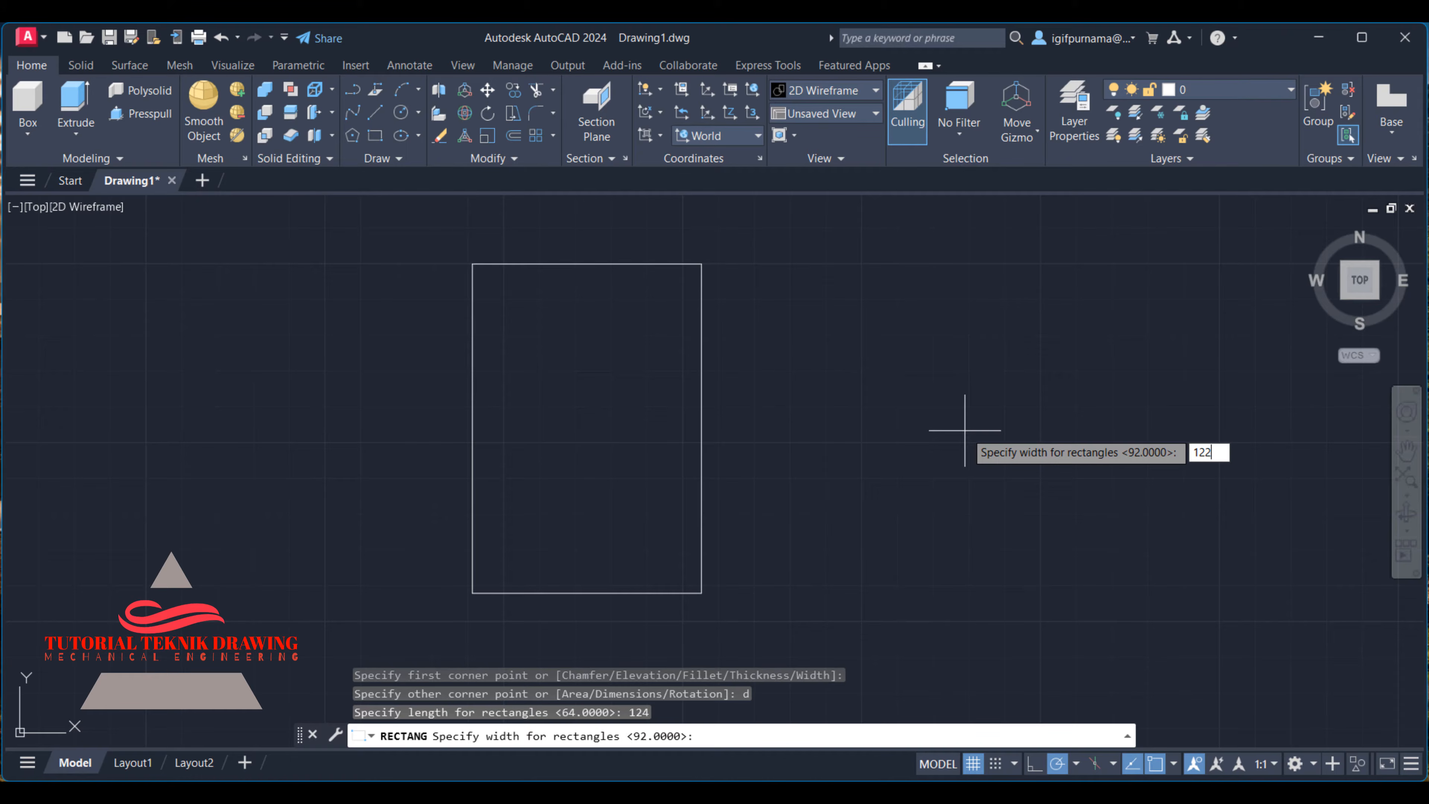
pyautogui.write('2')
pyautogui.press('Return')
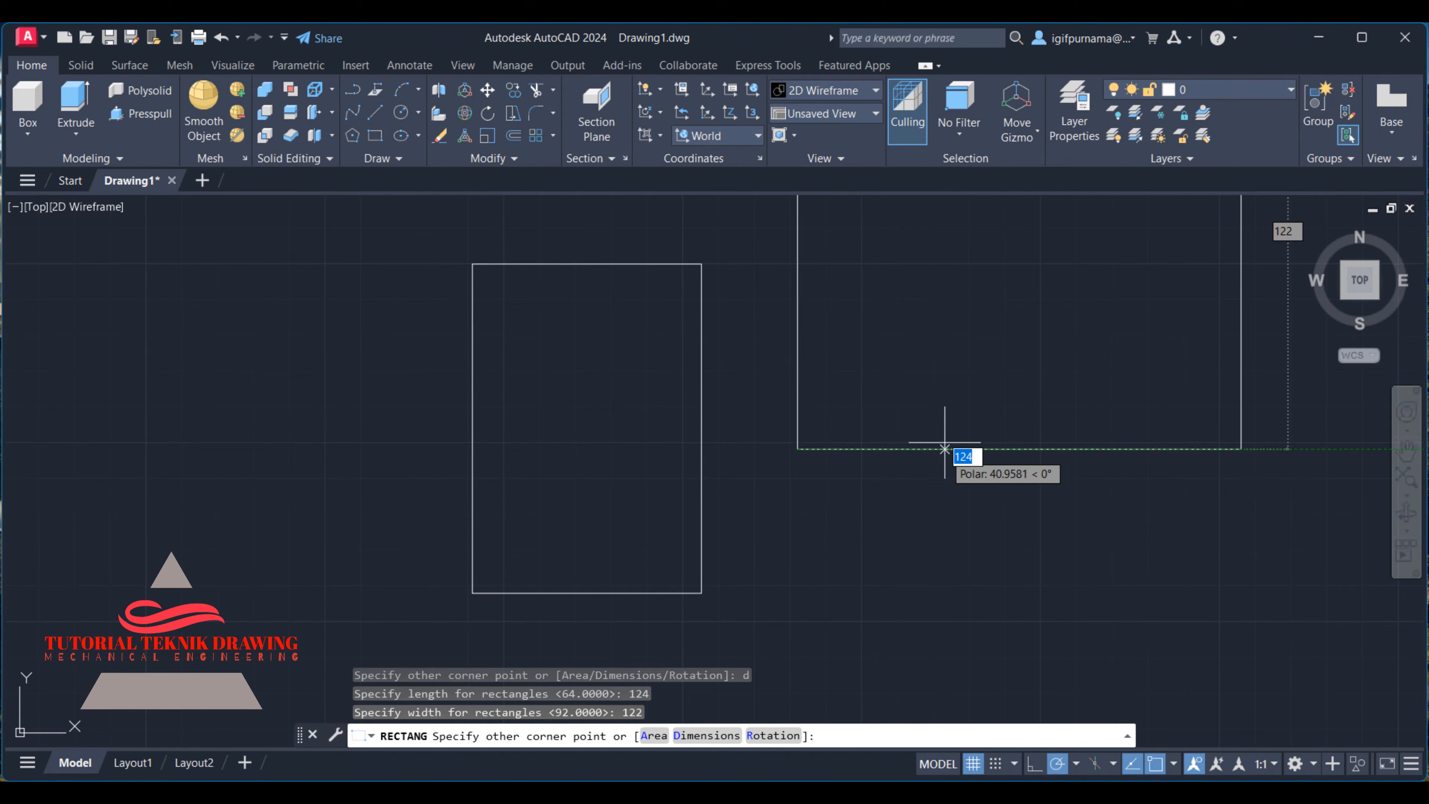
pyautogui.scroll(2, 952, 395)
pyautogui.scroll(-4, 951, 395)
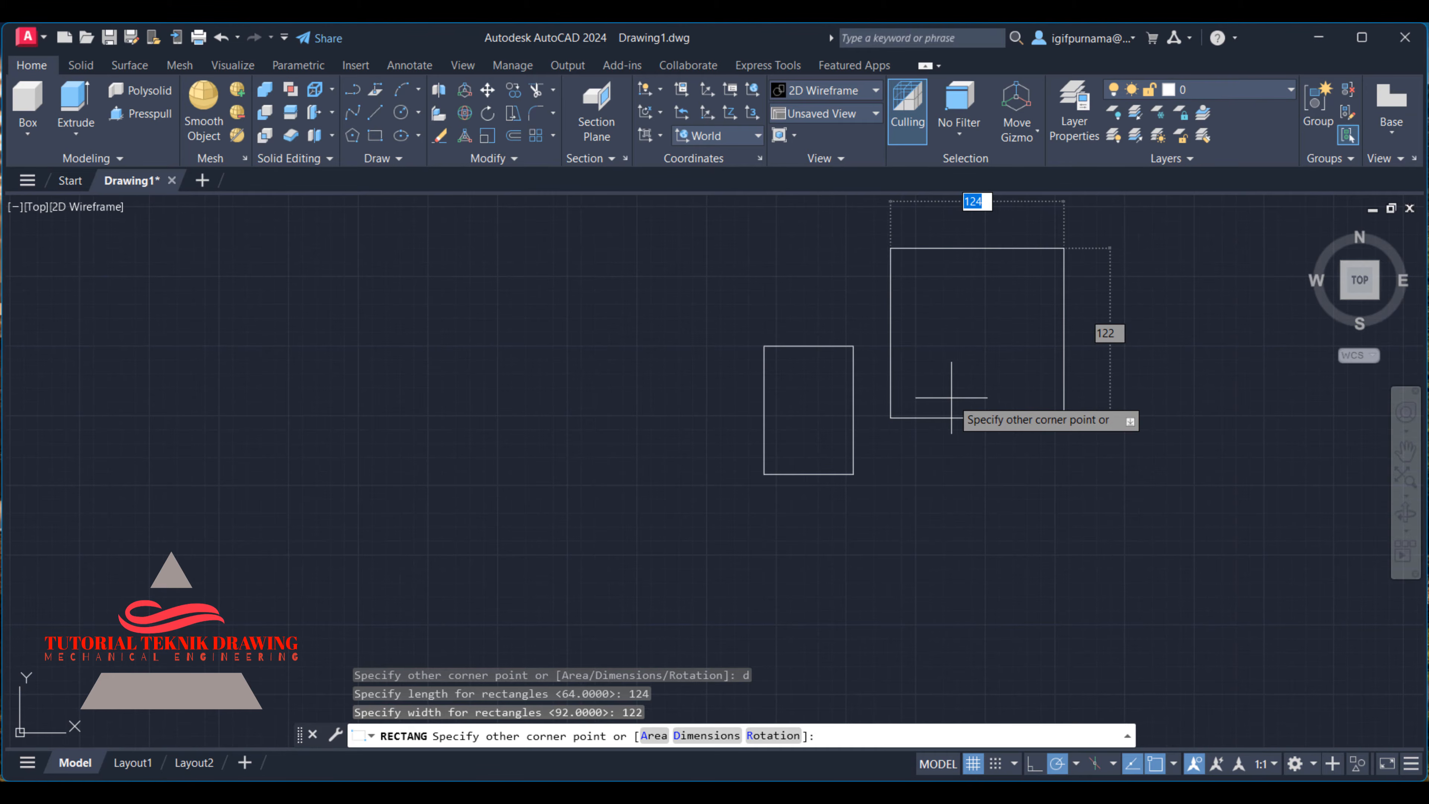
pyautogui.click(951, 398)
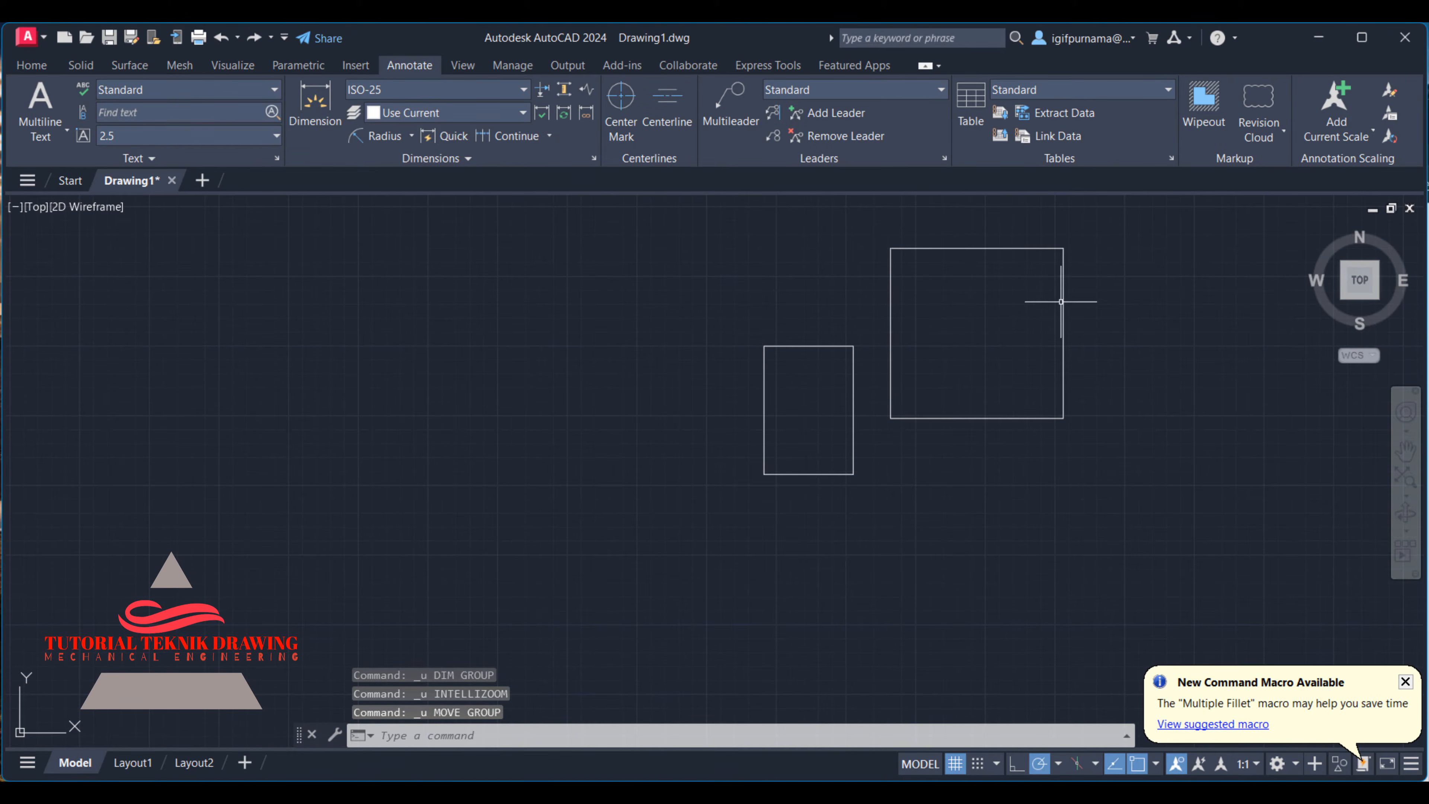
# - Move the larger rectangle from its bottom-edge midpoint onto the bottom-edge midpoint of the smaller rectangle
pyautogui.scroll(2, 1061, 304)
pyautogui.click(33, 65)
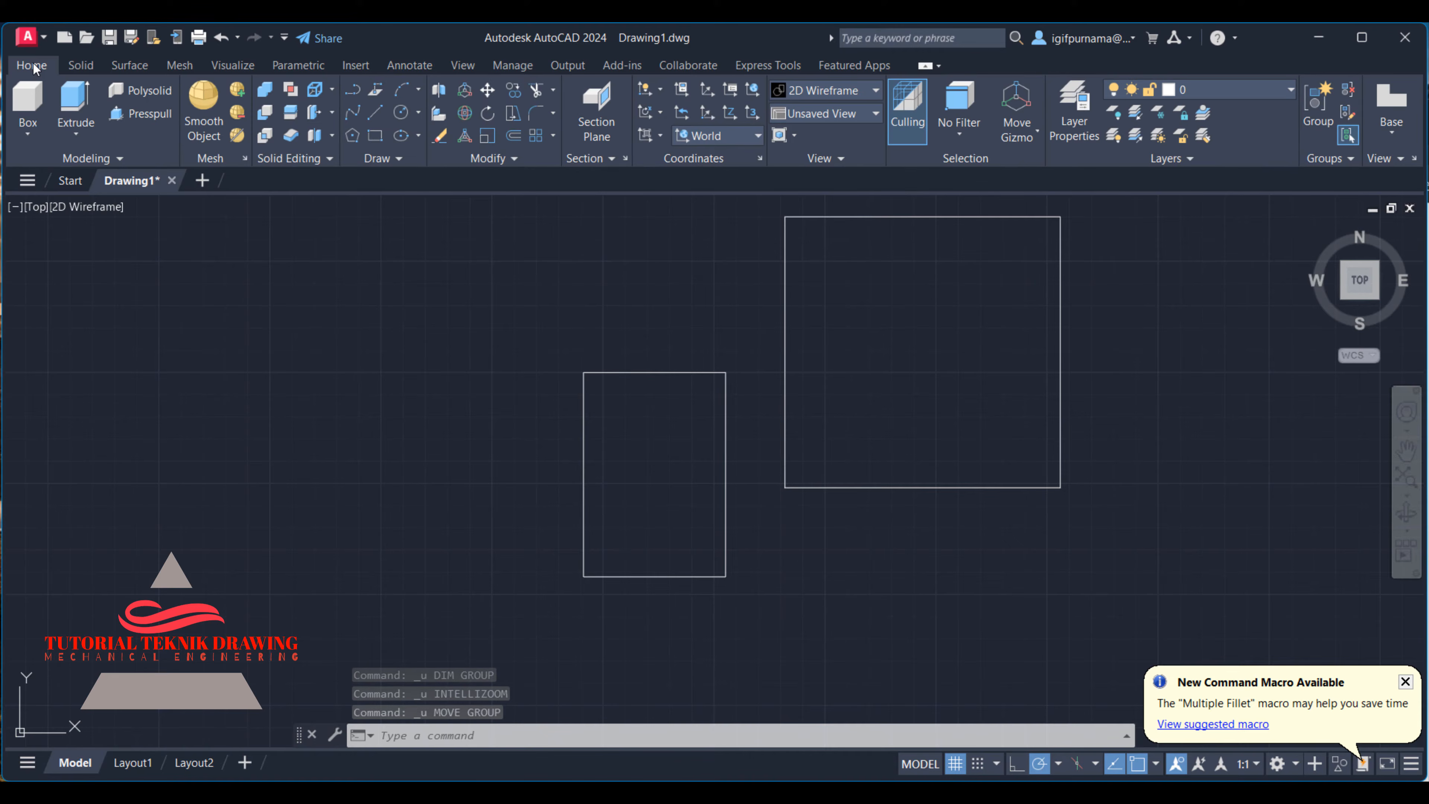
pyautogui.click(490, 97)
pyautogui.click(1127, 353)
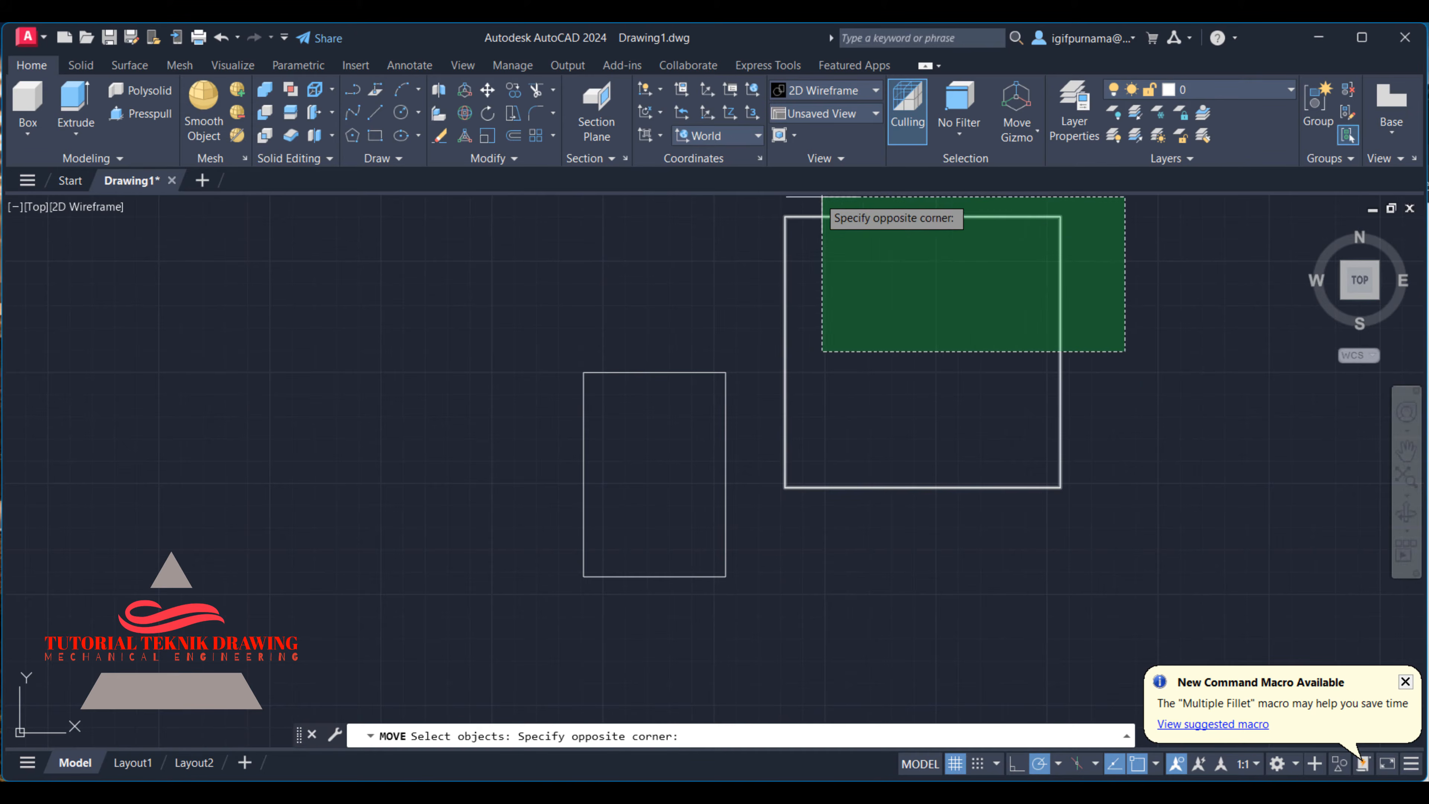
pyautogui.click(788, 214)
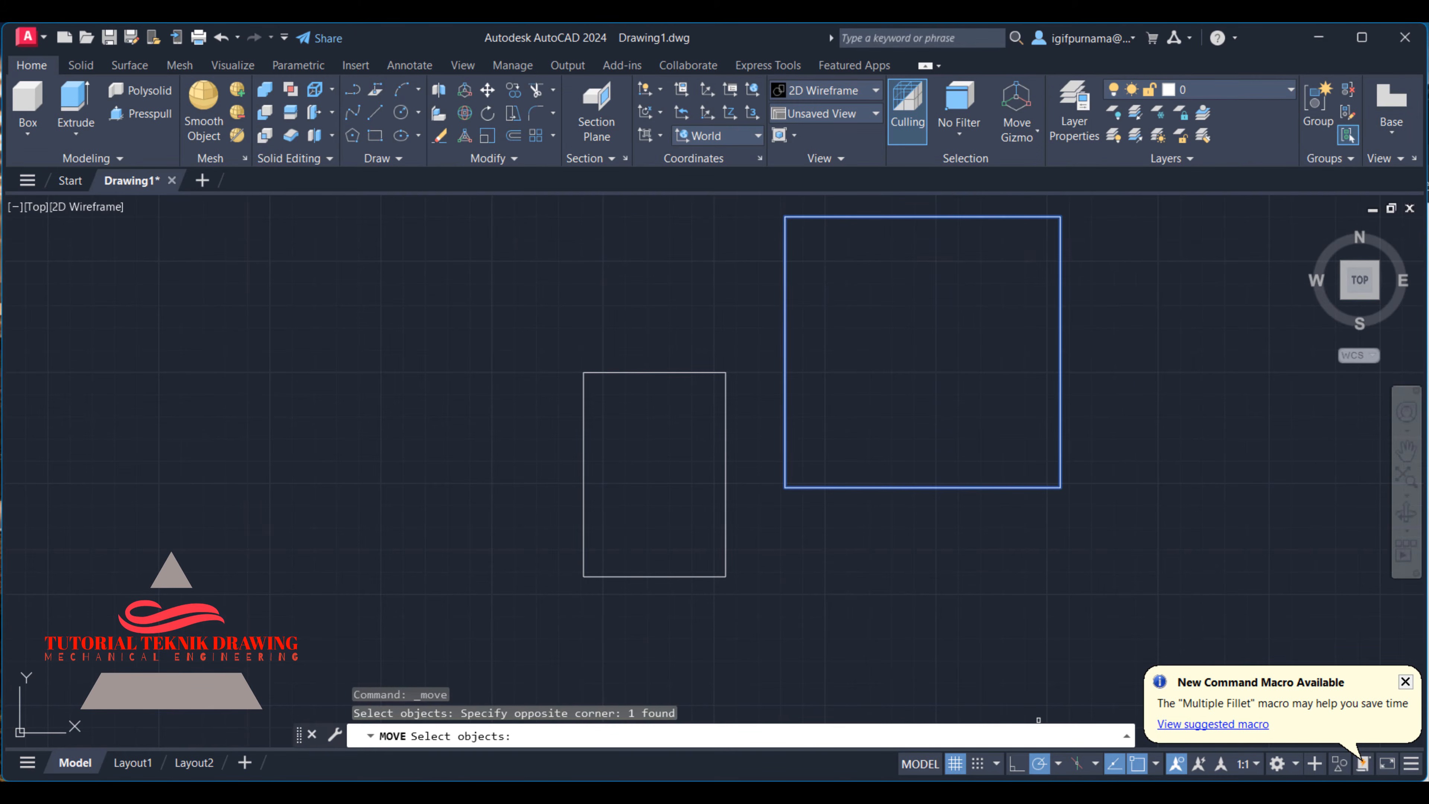
pyautogui.click(1017, 791)
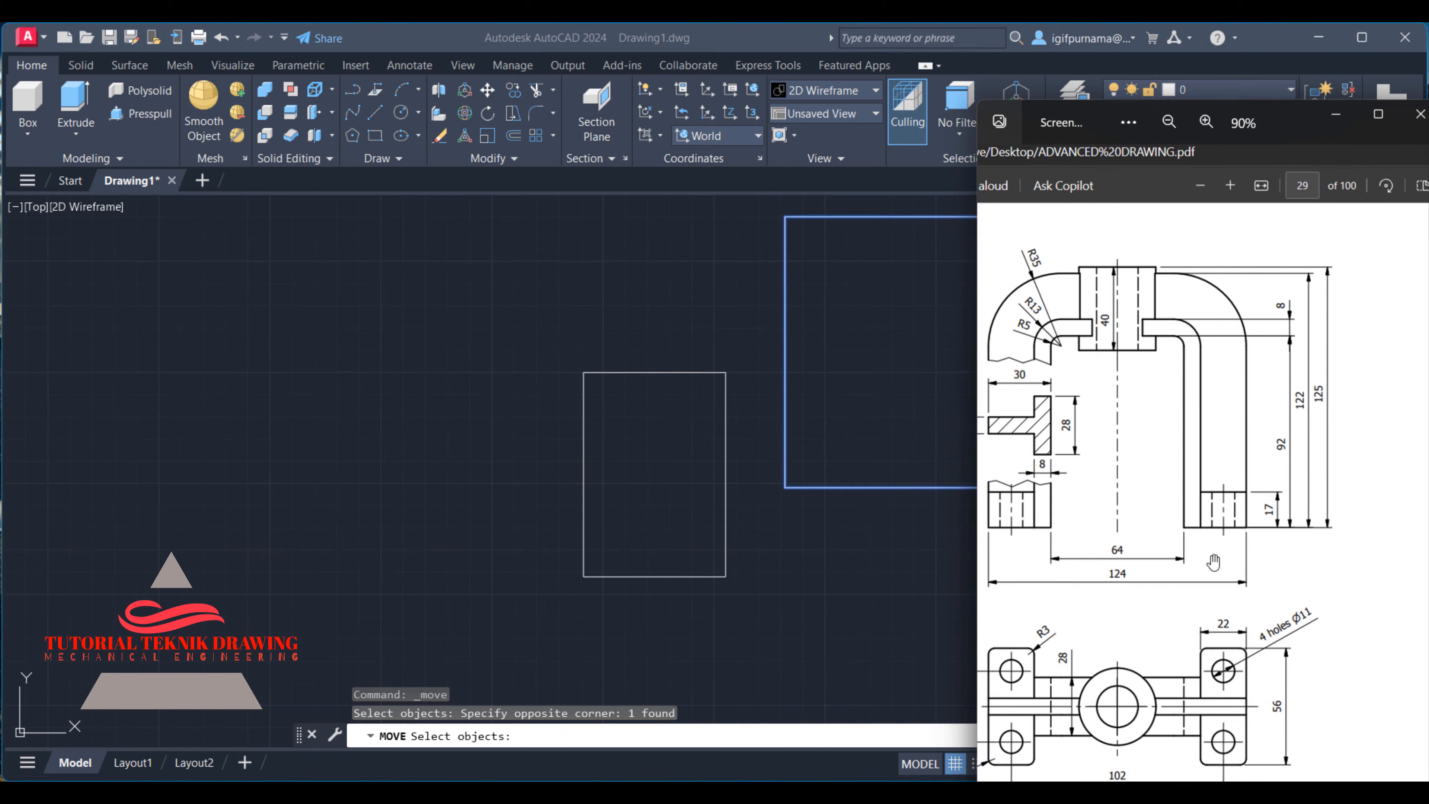
pyautogui.click(1334, 119)
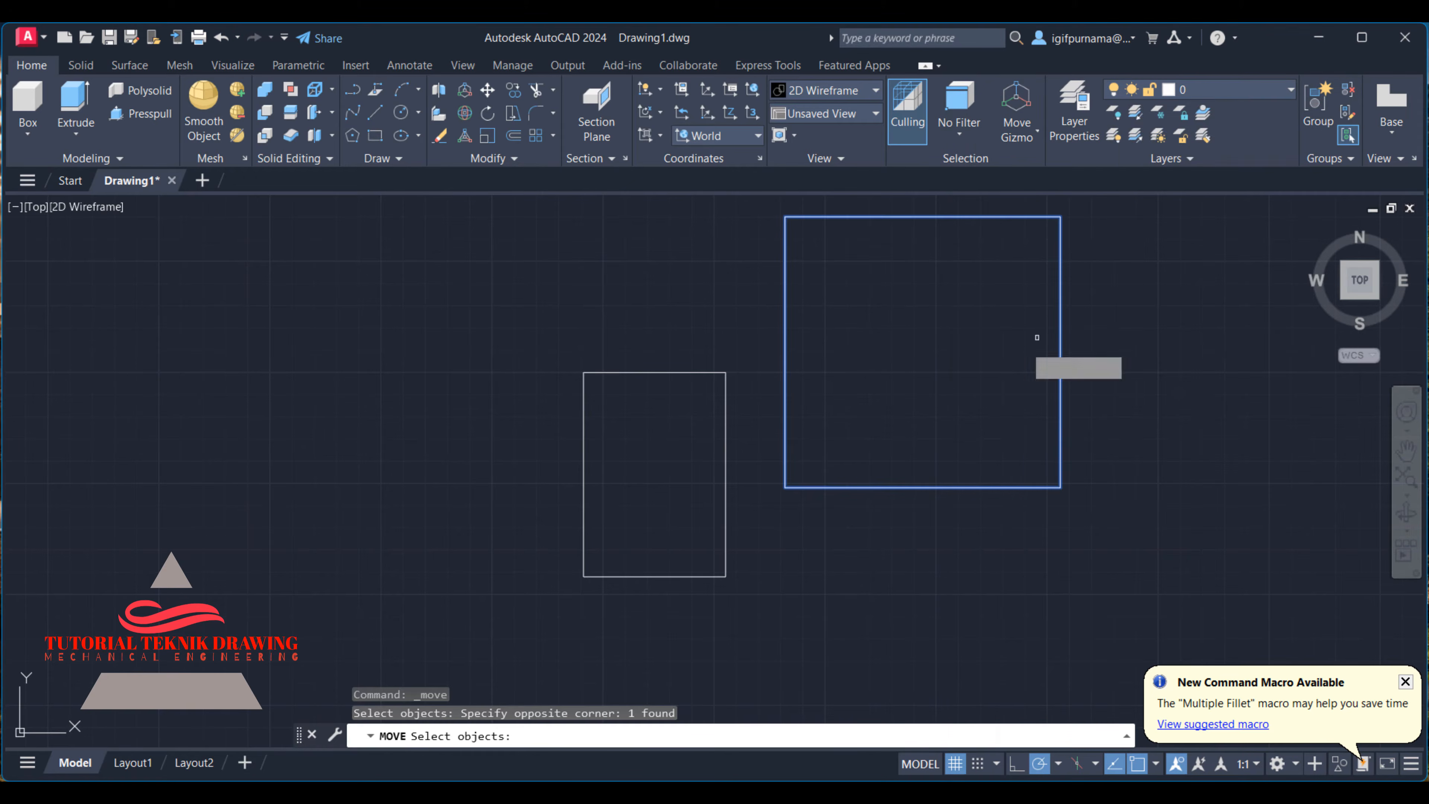
pyautogui.click(930, 442)
pyautogui.rightClick(920, 390)
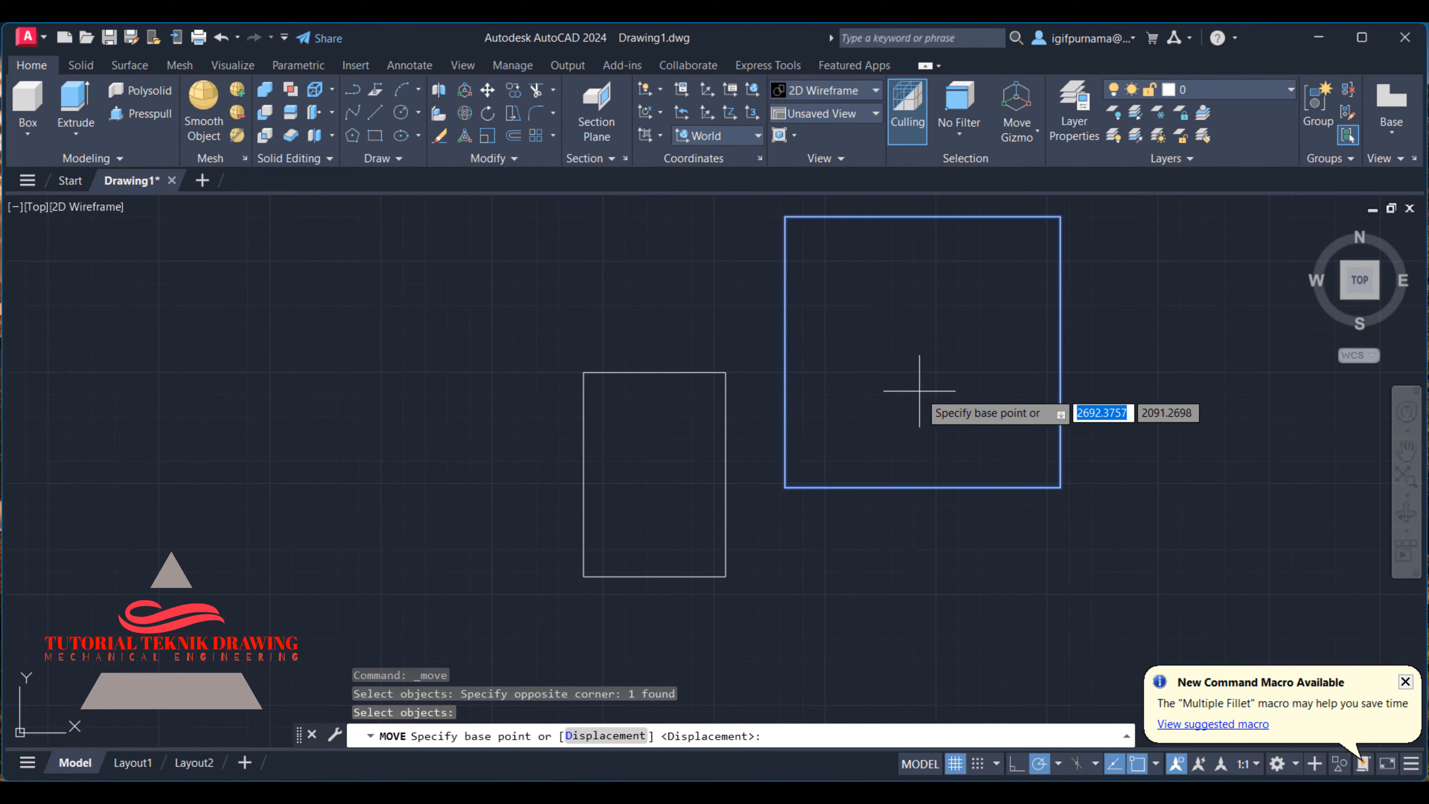
pyautogui.click(922, 486)
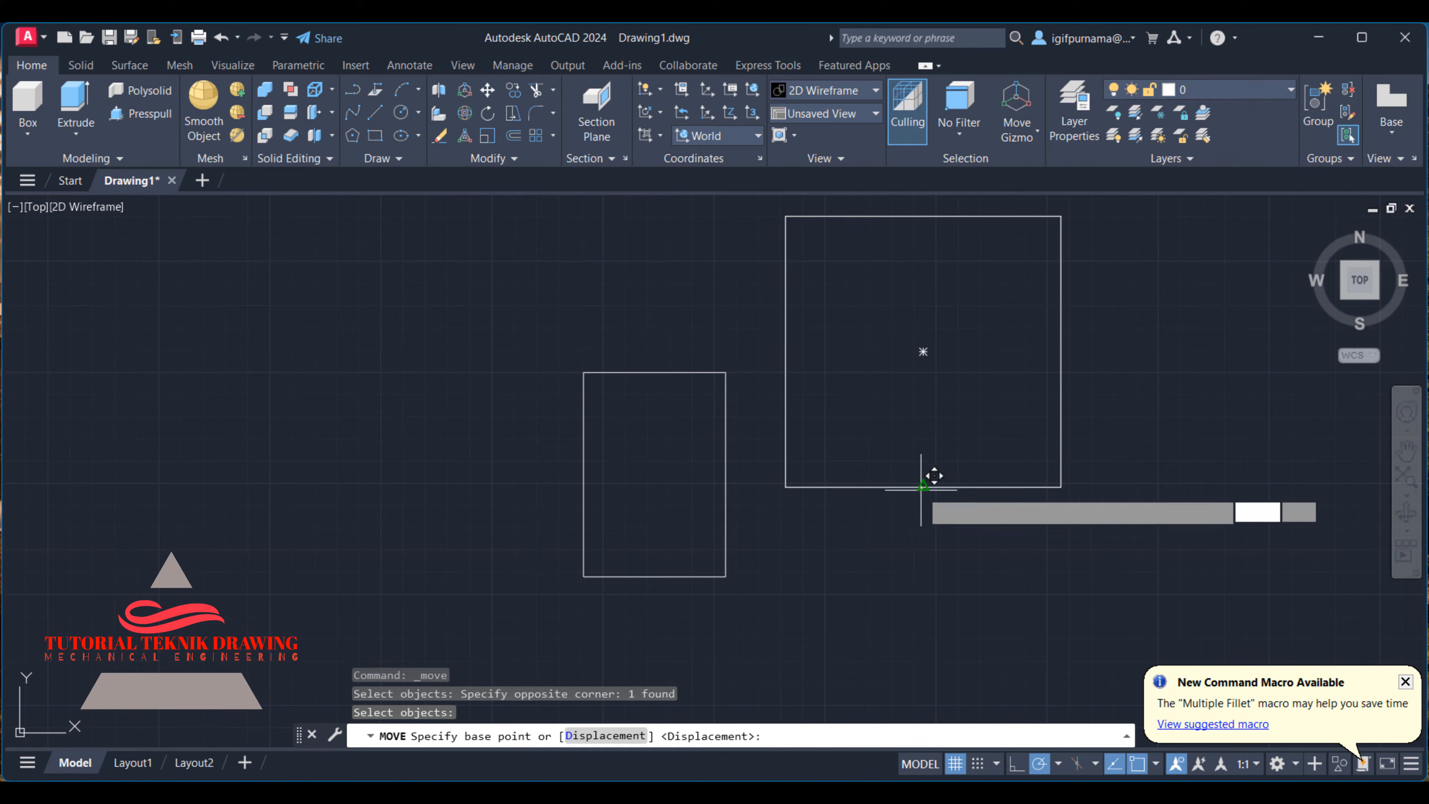
pyautogui.click(653, 577)
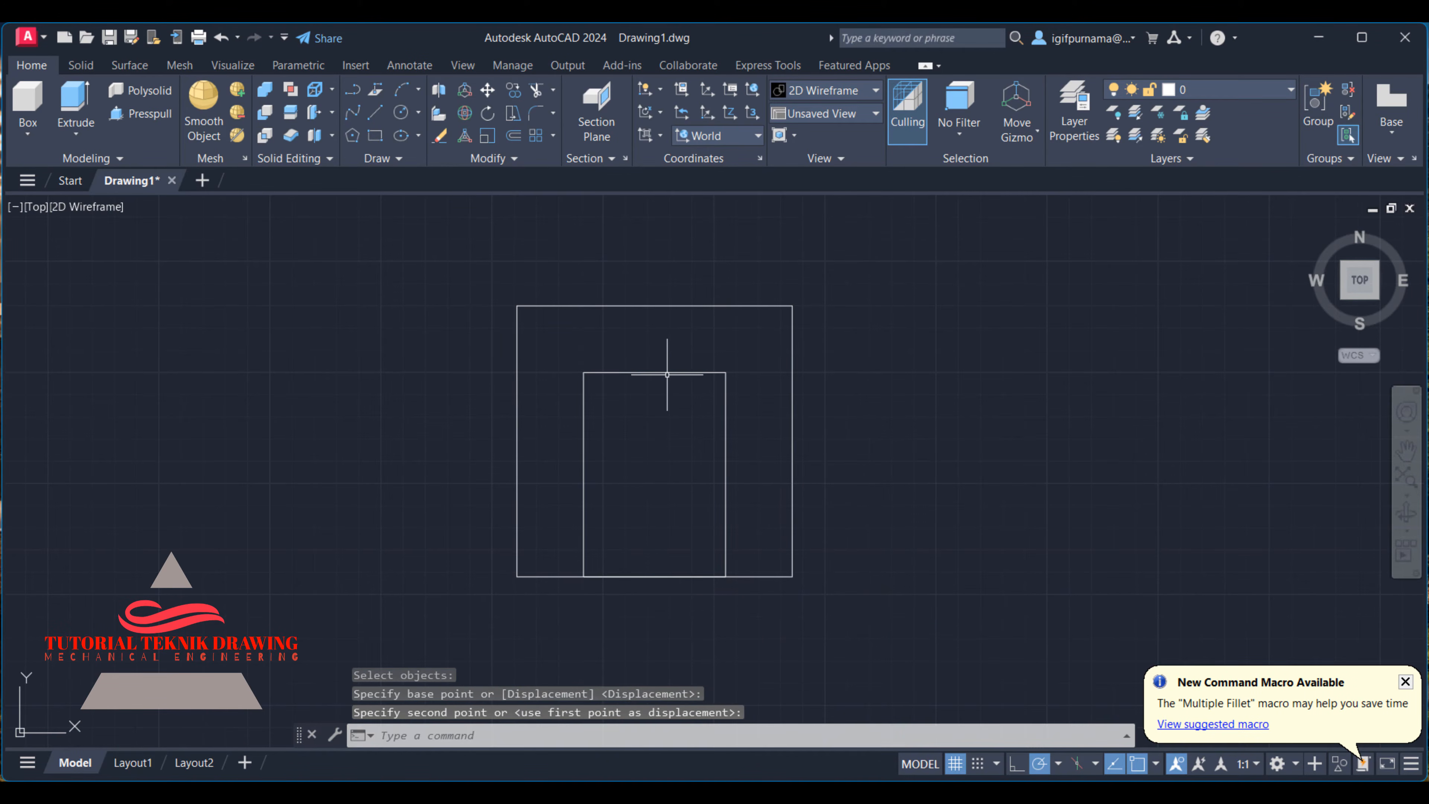
# - Check the wall thickness in the reference image and offset the inner rectangle outward by 8
pyautogui.scroll(2, 667, 374)
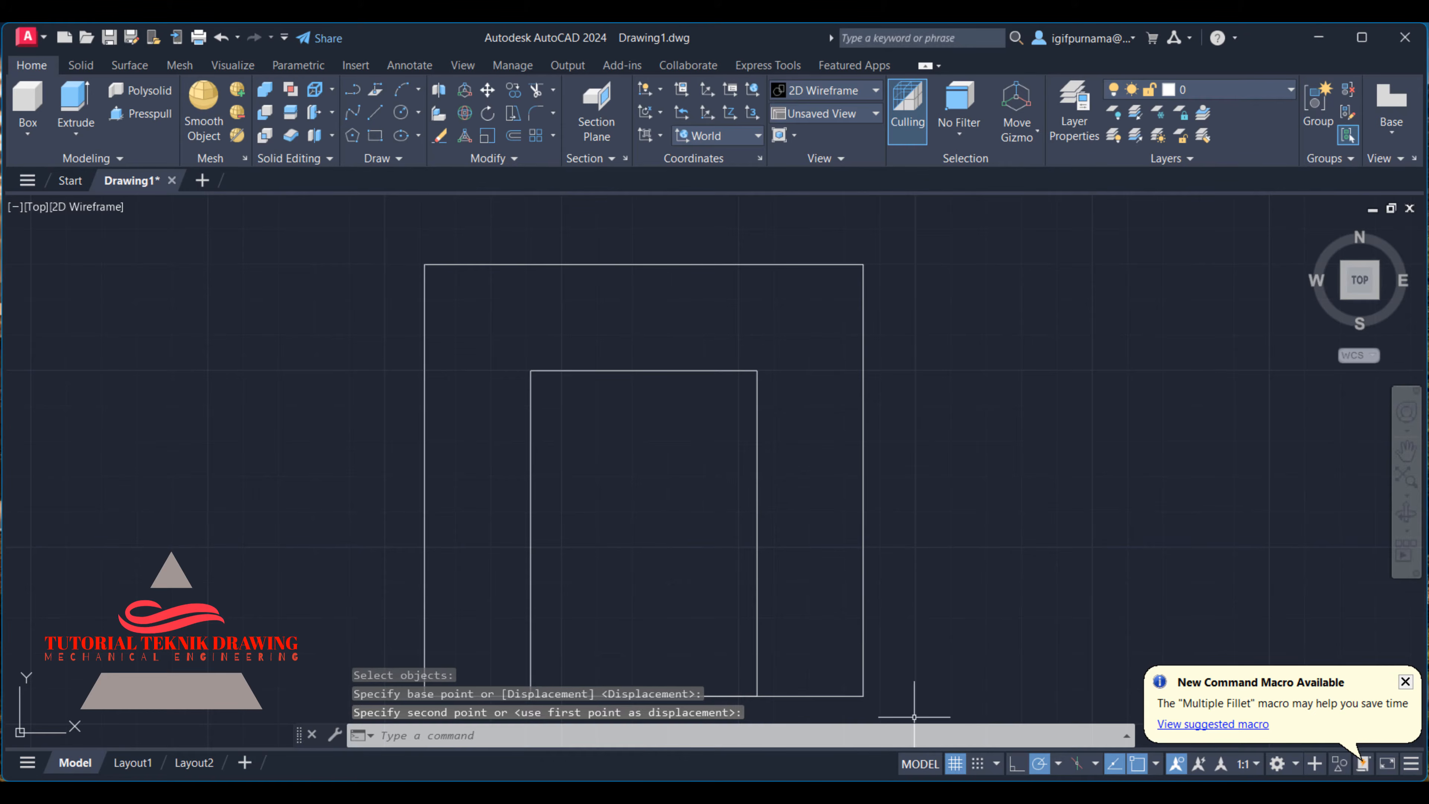
pyautogui.click(951, 790)
pyautogui.keyDown('ctrl'); pyautogui.scroll(1, 1153, 319); pyautogui.keyUp('ctrl')
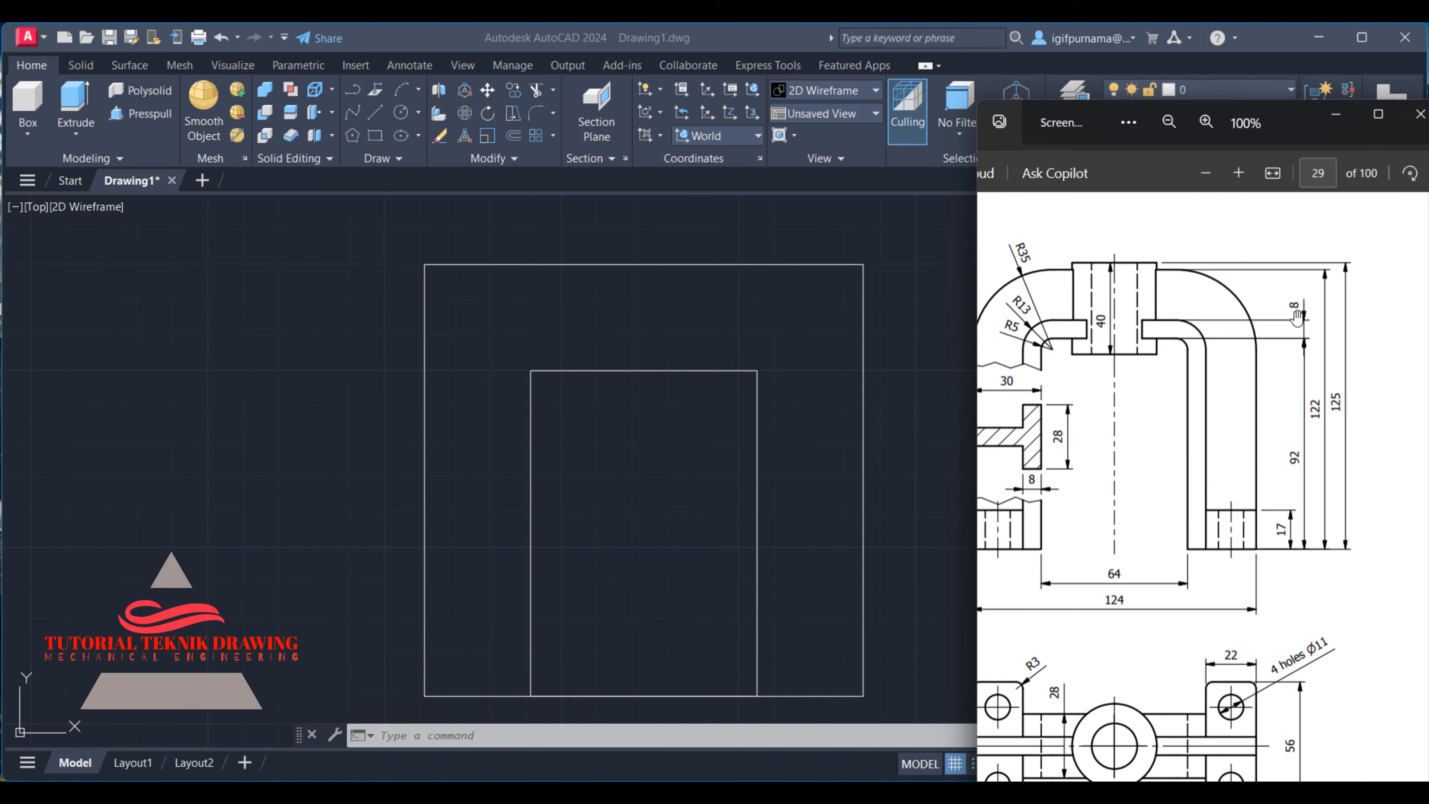
pyautogui.click(636, 203)
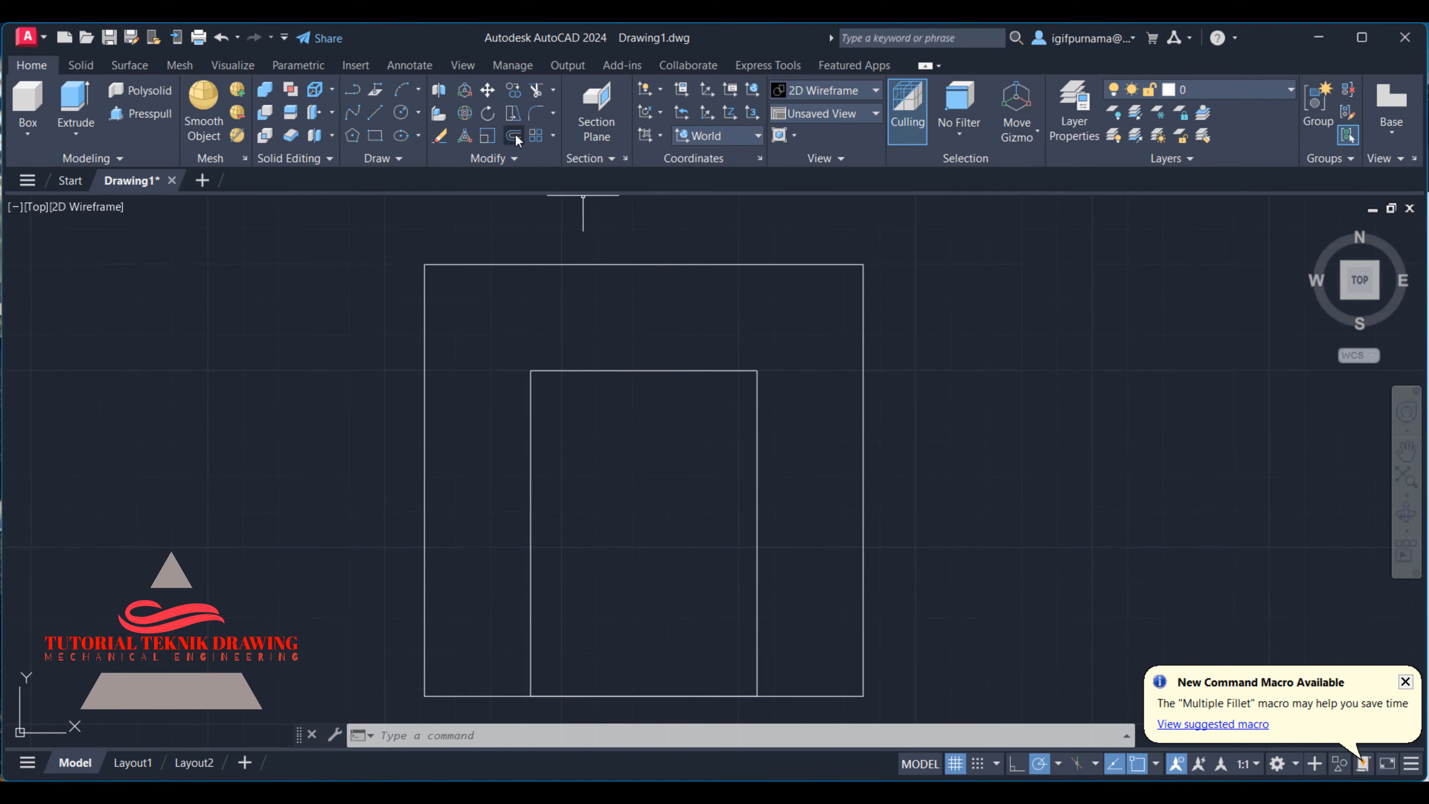
pyautogui.write('o')
pyautogui.press('Return')
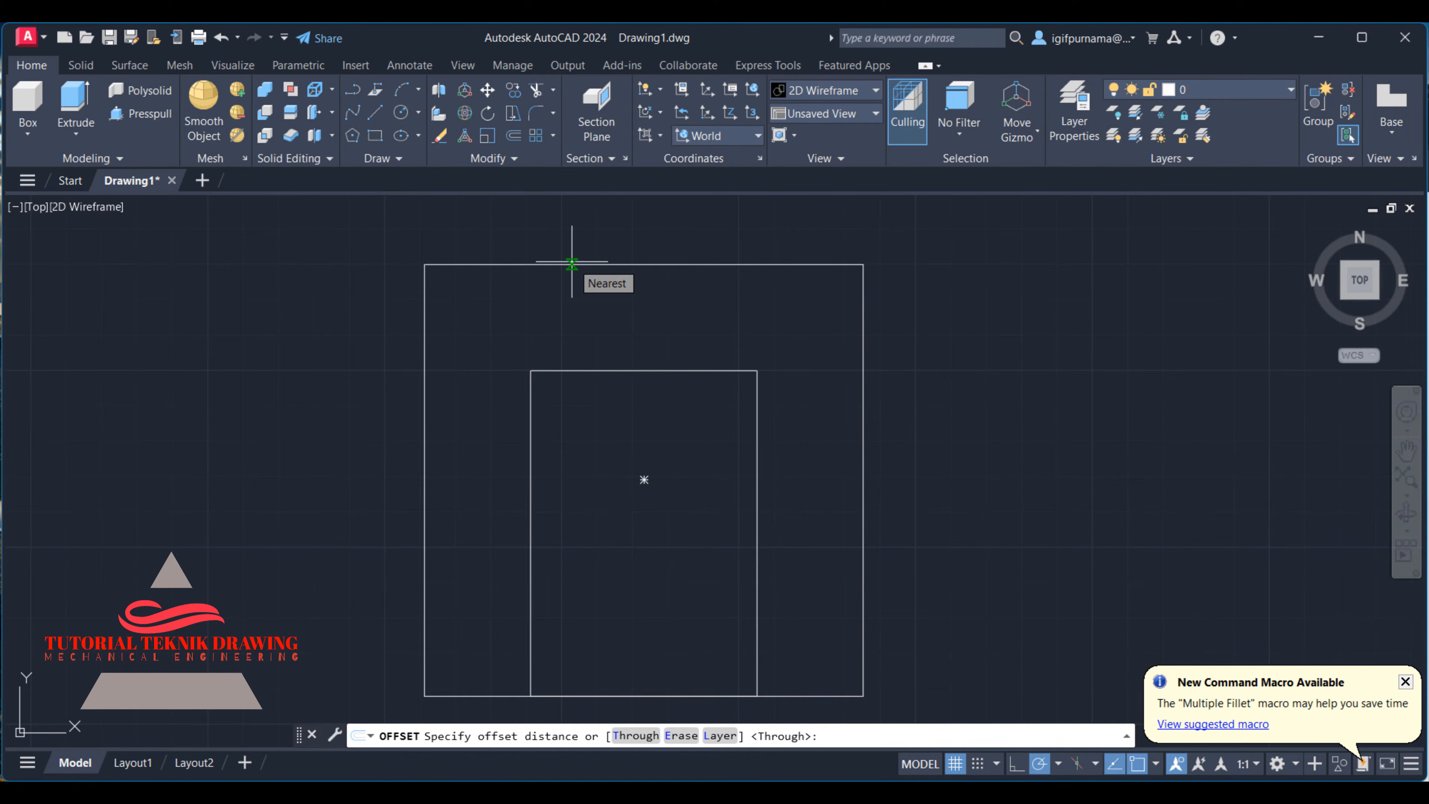
pyautogui.write('8')
pyautogui.press('Return')
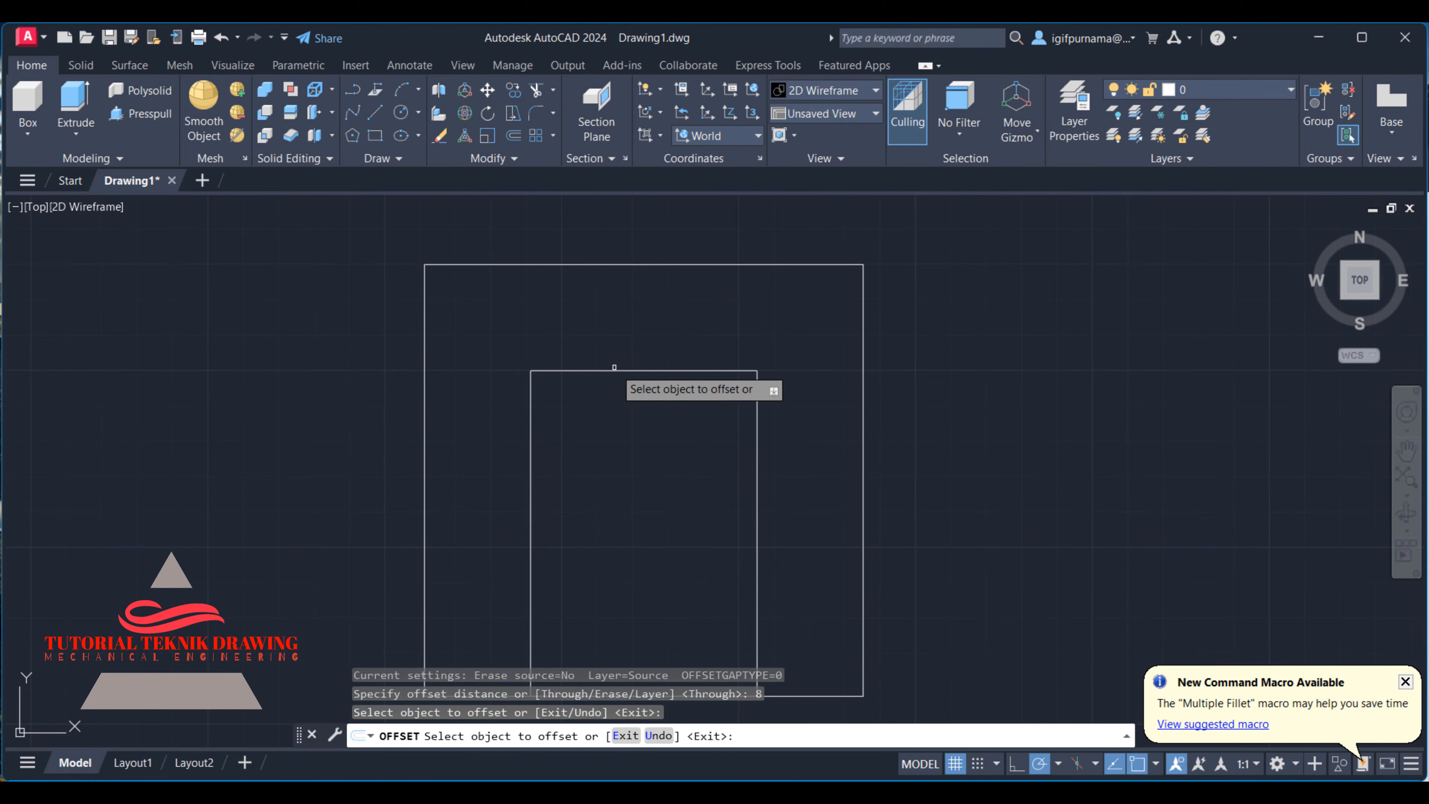
pyautogui.click(605, 369)
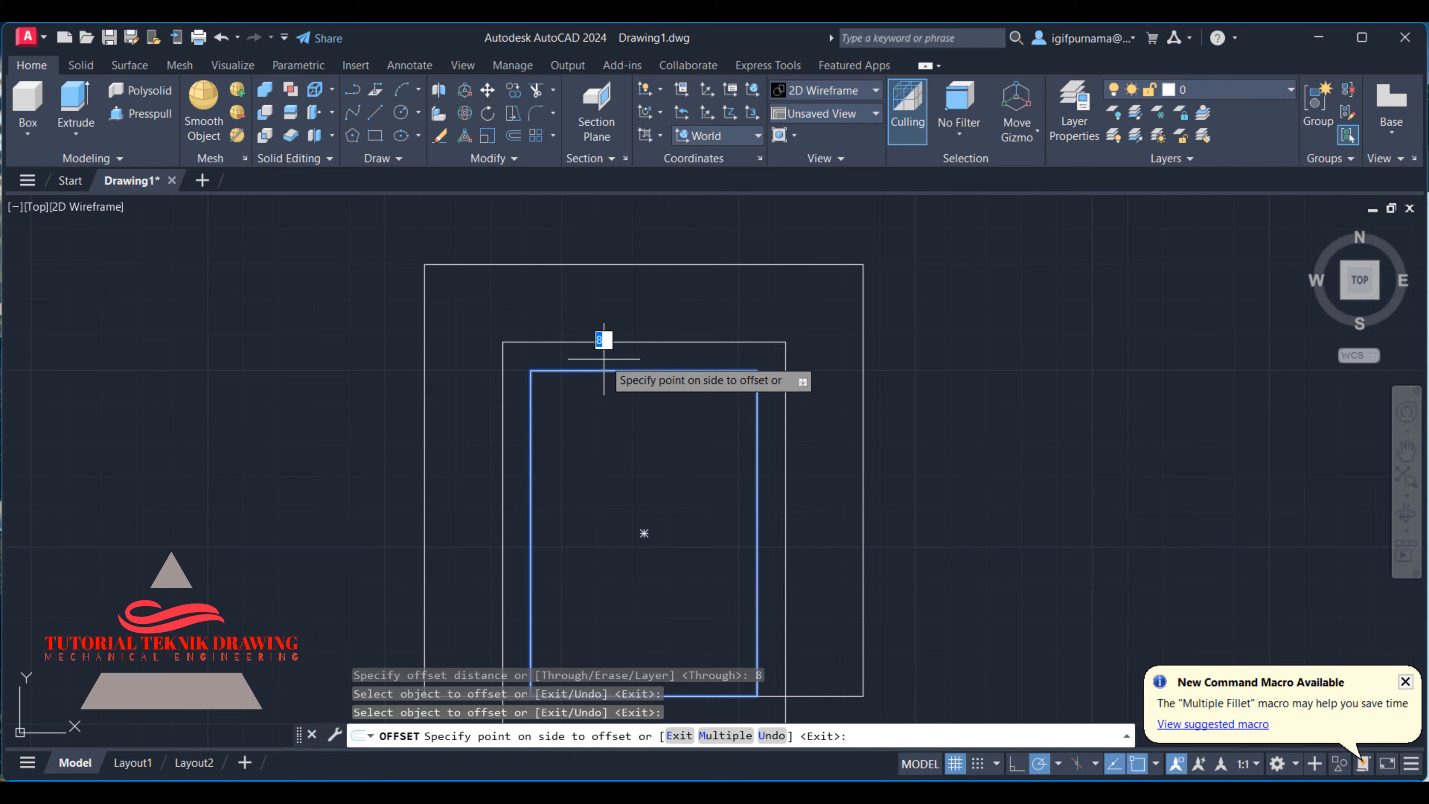
pyautogui.click(606, 311)
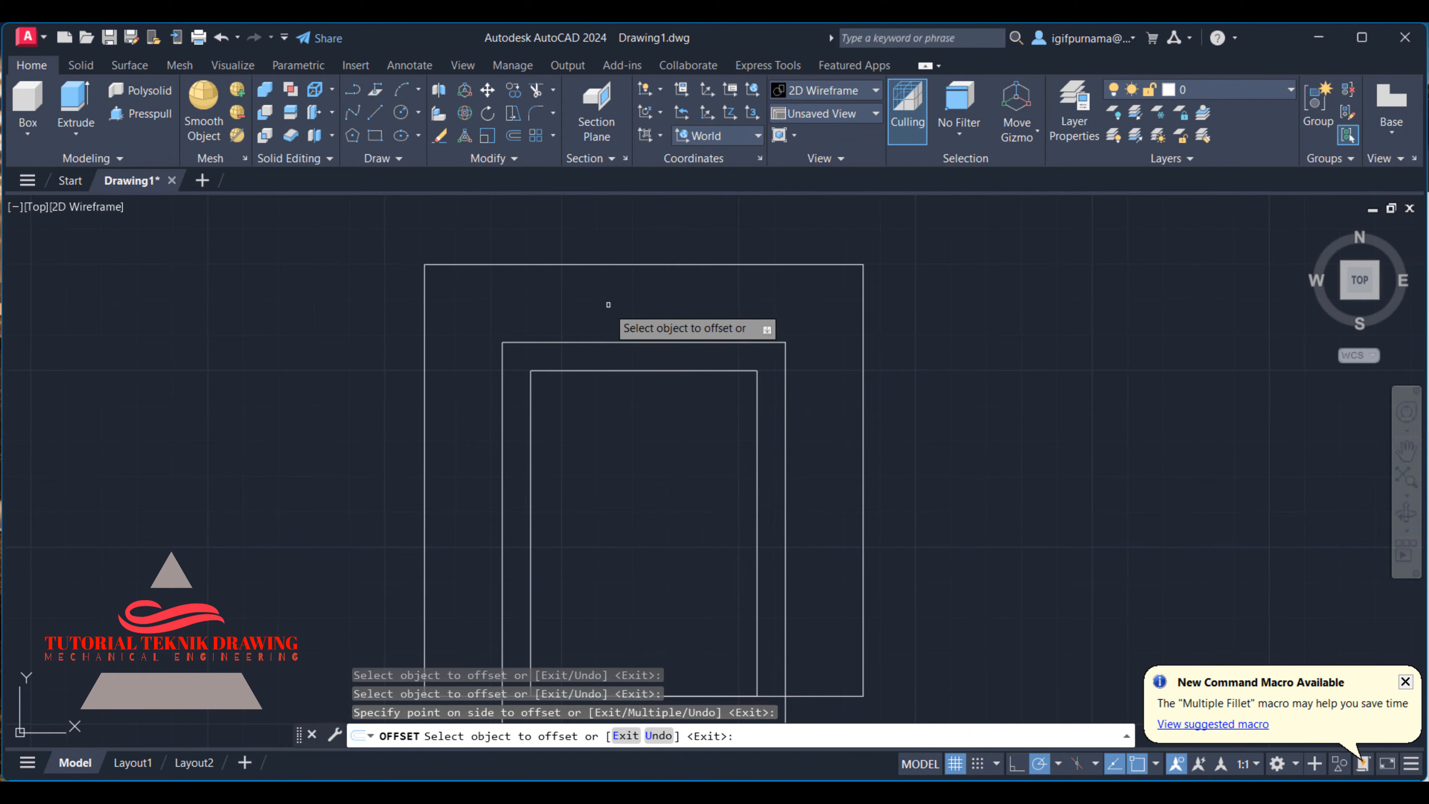
pyautogui.rightClick(607, 310)
pyautogui.click(629, 317)
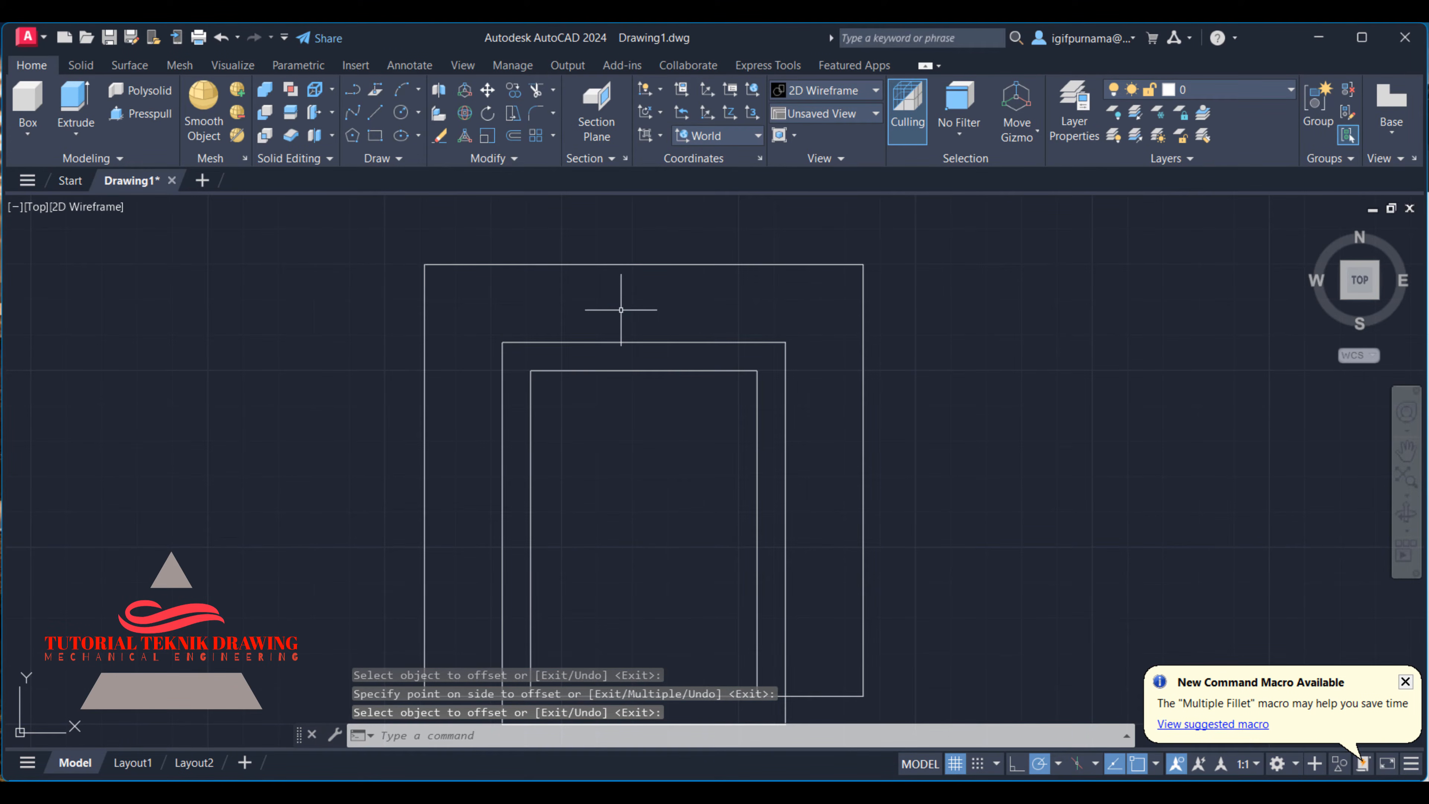
# - Look up the outer bend radius in the reference image and fillet the outer rectangle's upper-left corner with radius 35
pyautogui.click(1024, 793)
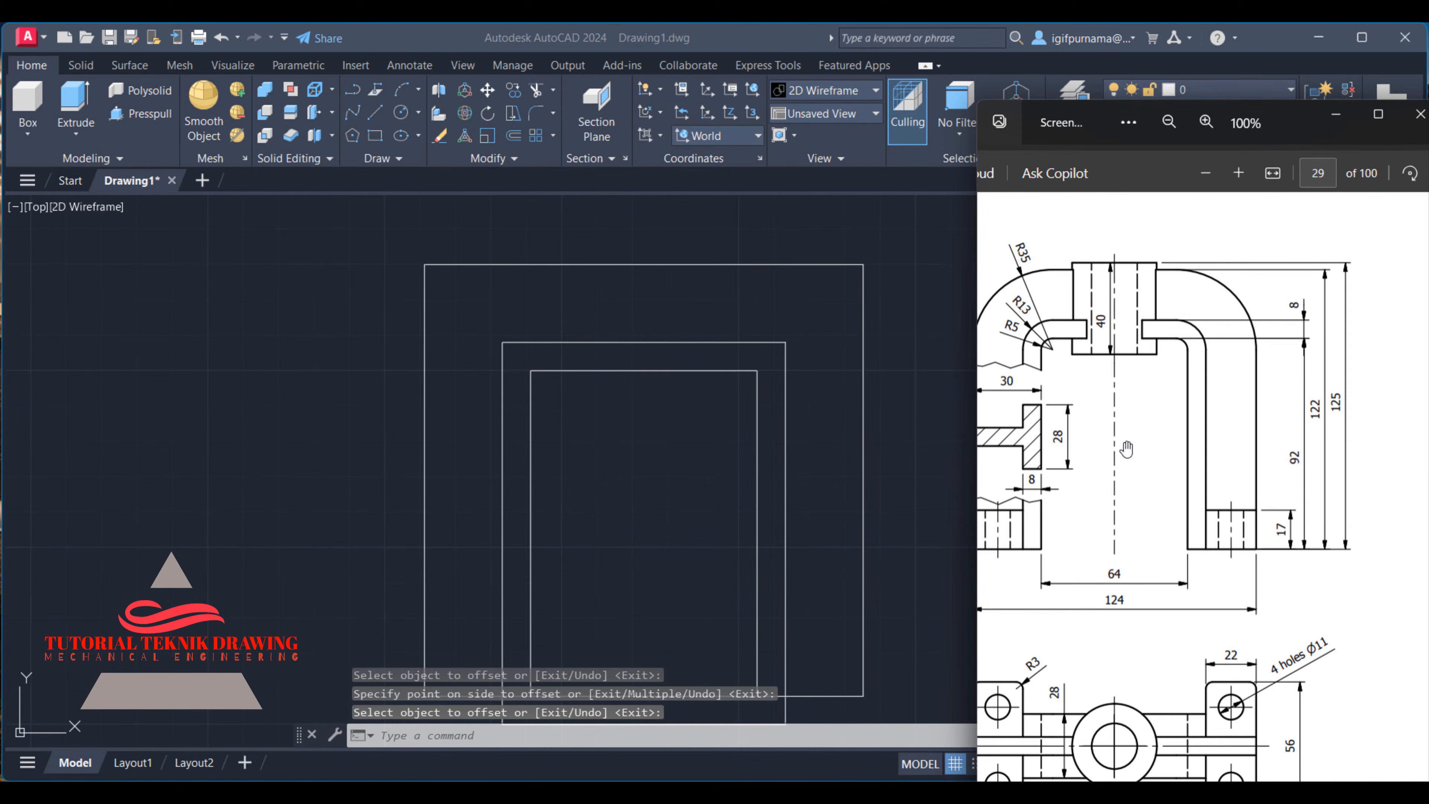
pyautogui.moveTo(1193, 292); pyautogui.dragTo(1315, 317)
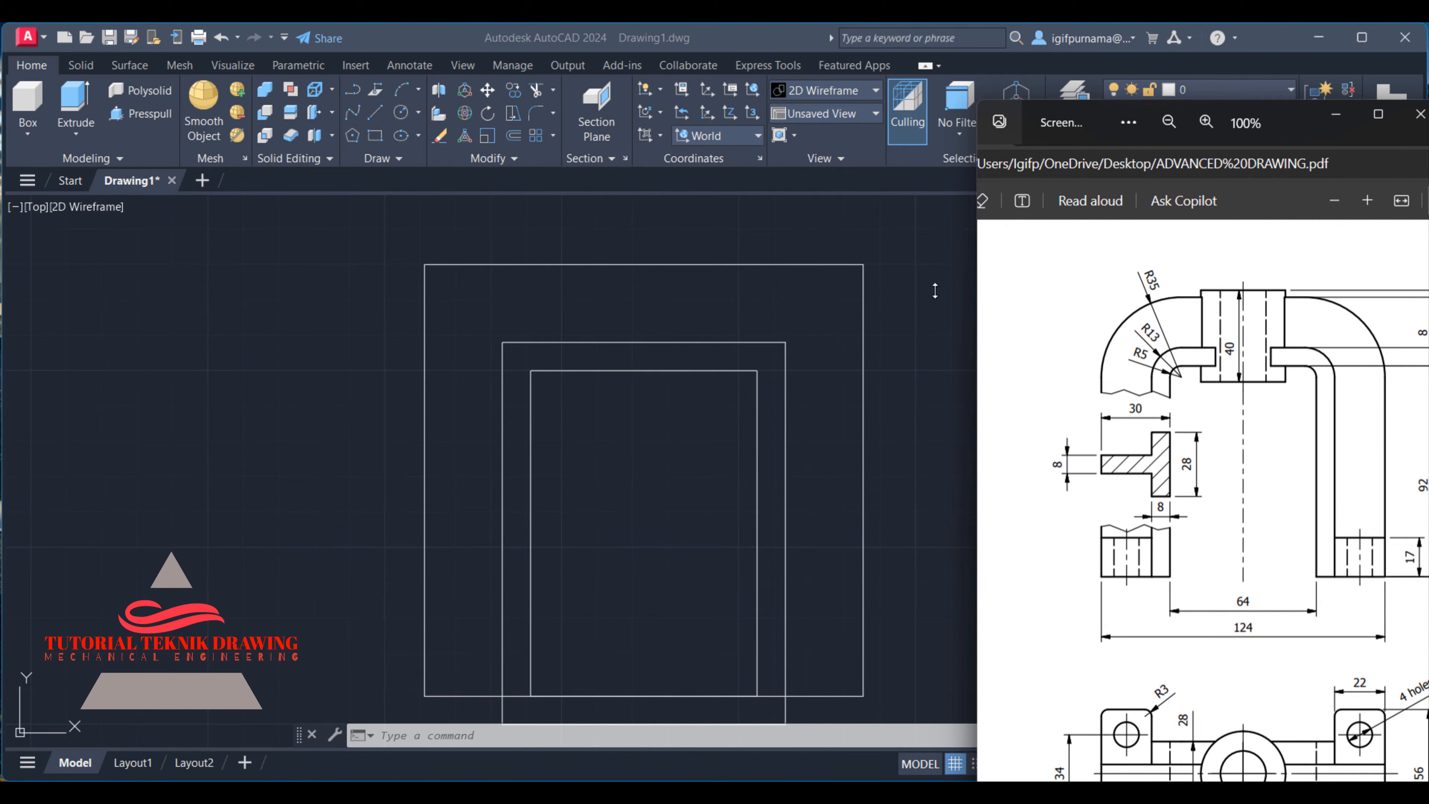
pyautogui.click(547, 232)
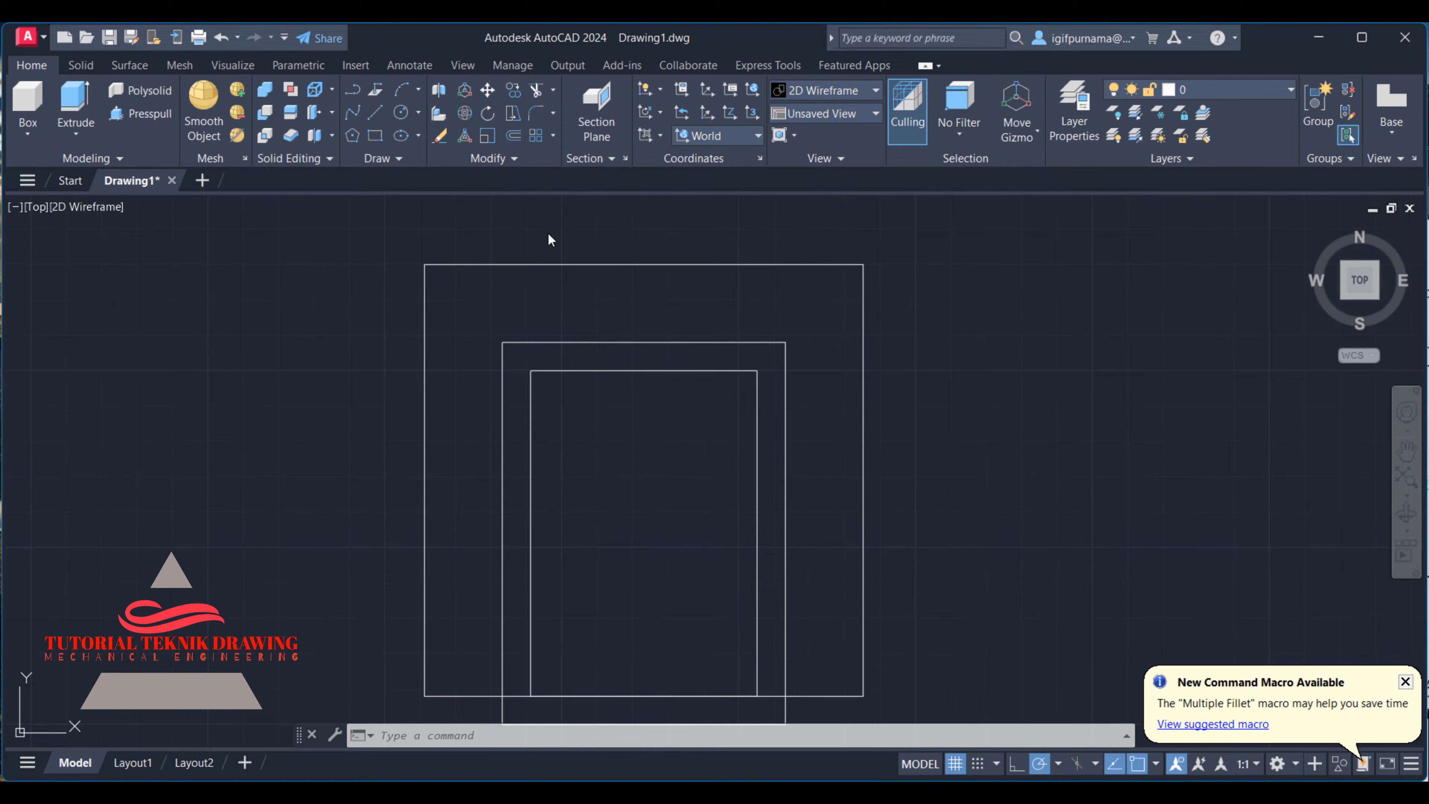
pyautogui.click(534, 114)
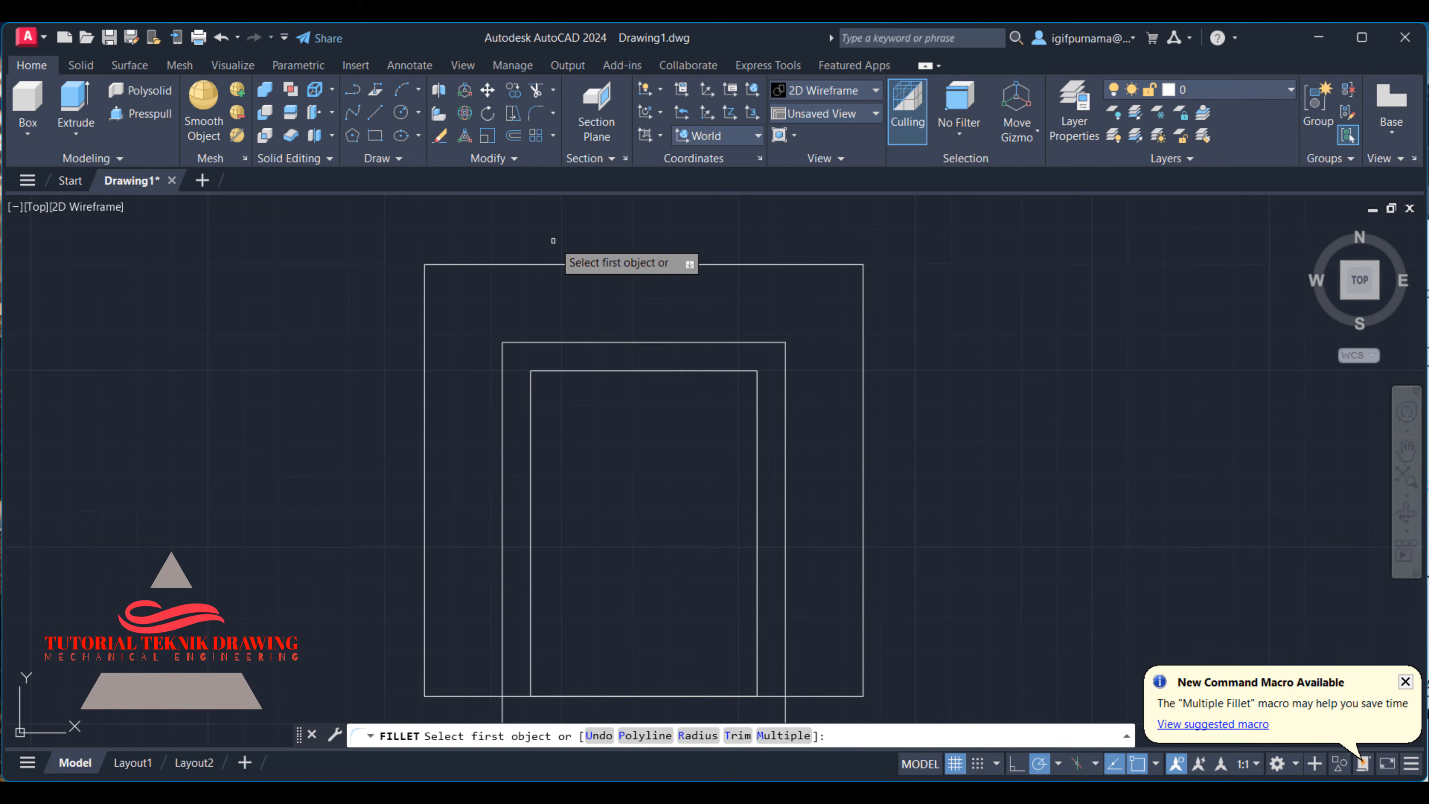
pyautogui.write('r')
pyautogui.press('Return')
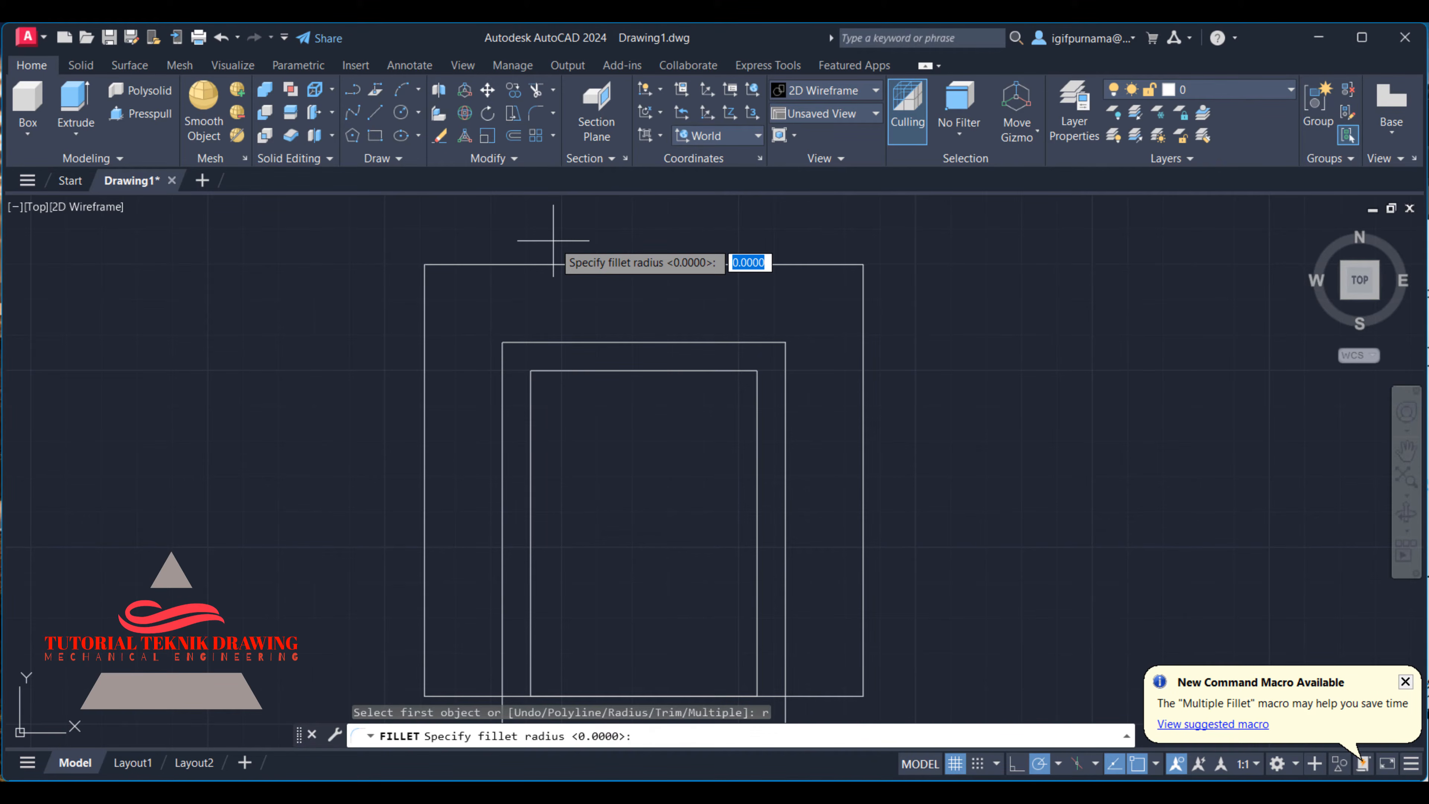
pyautogui.write('35')
pyautogui.press('Return')
pyautogui.click(426, 319)
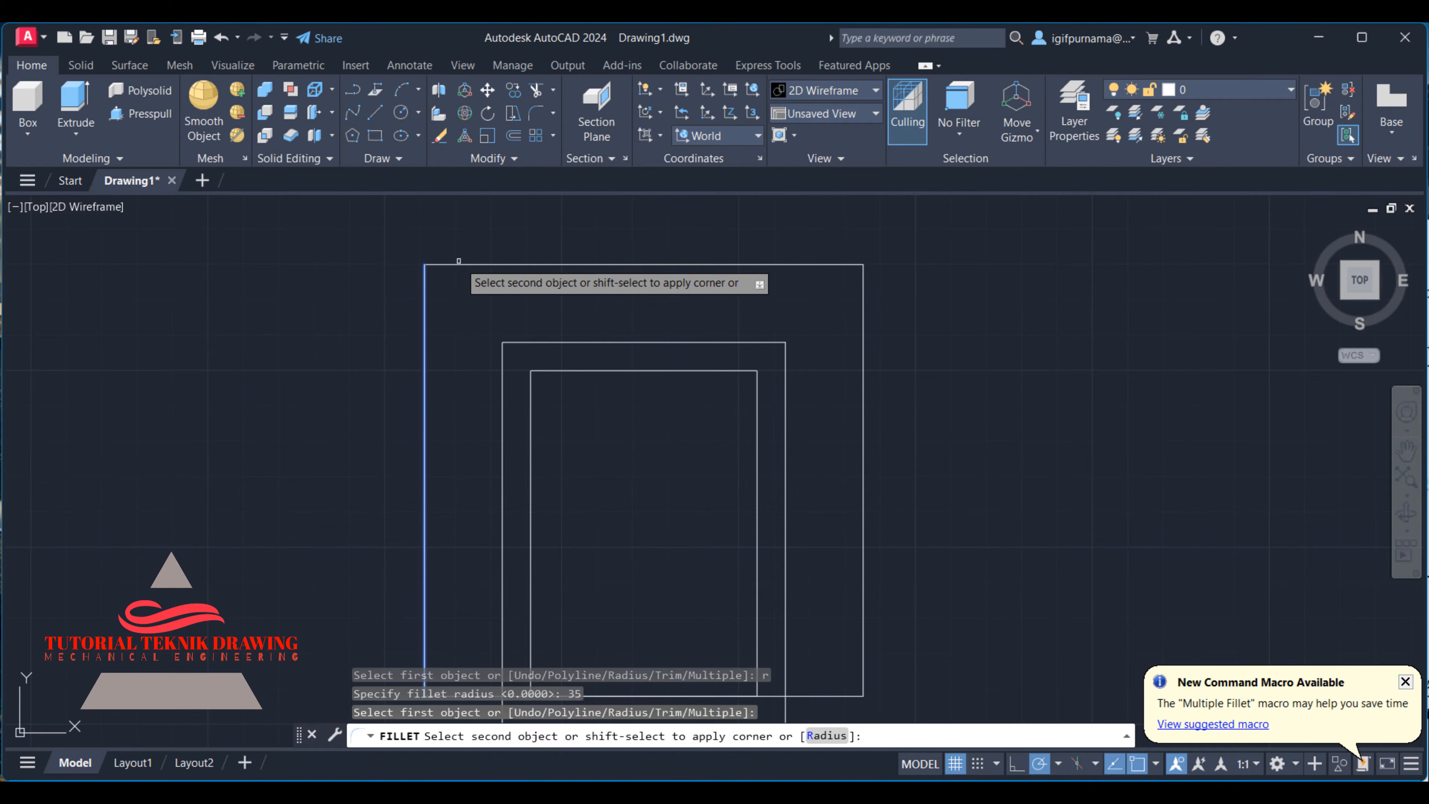
pyautogui.click(454, 265)
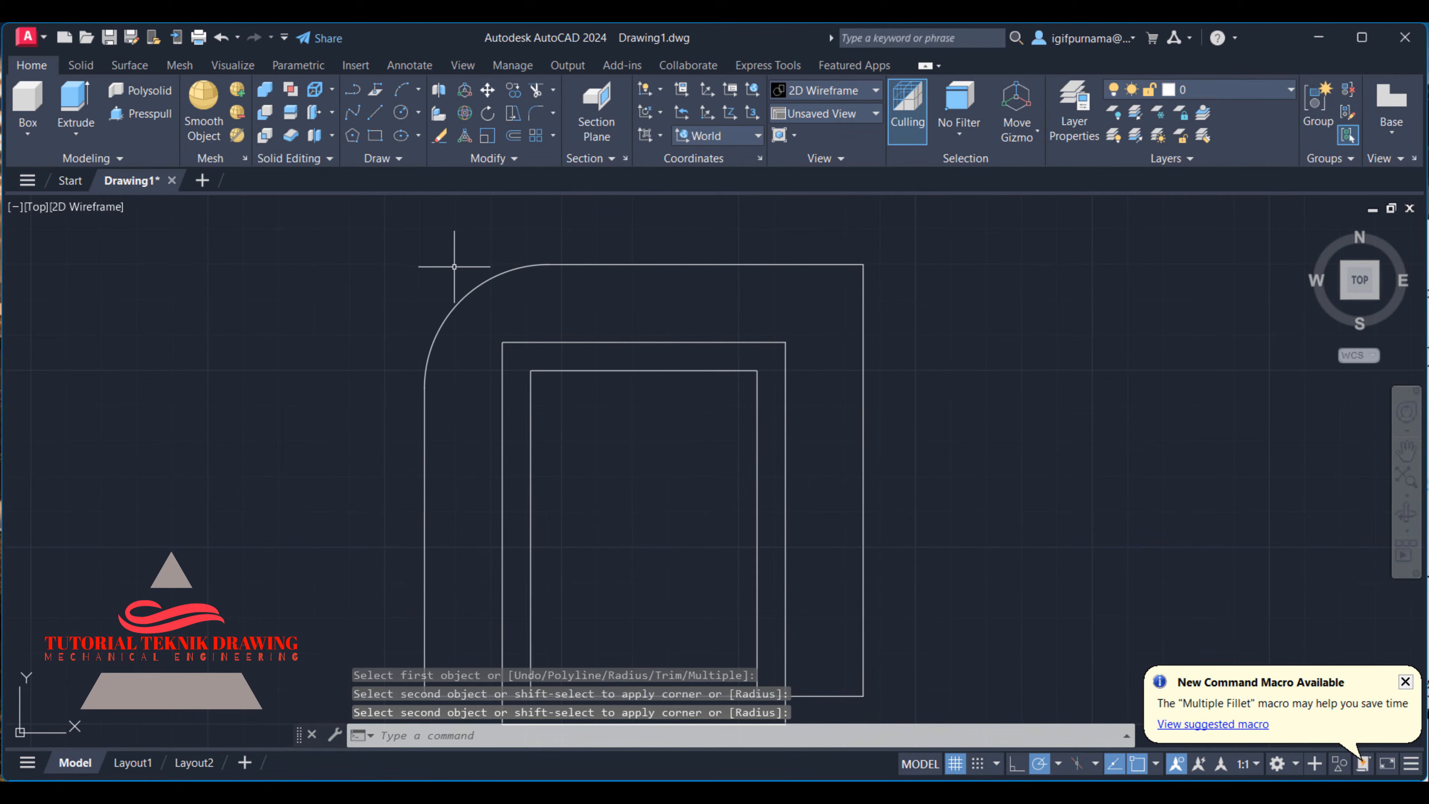
# - Fillet the outer rectangle's upper-right corner with the same radius of 35
pyautogui.press('Return')
pyautogui.click(861, 328)
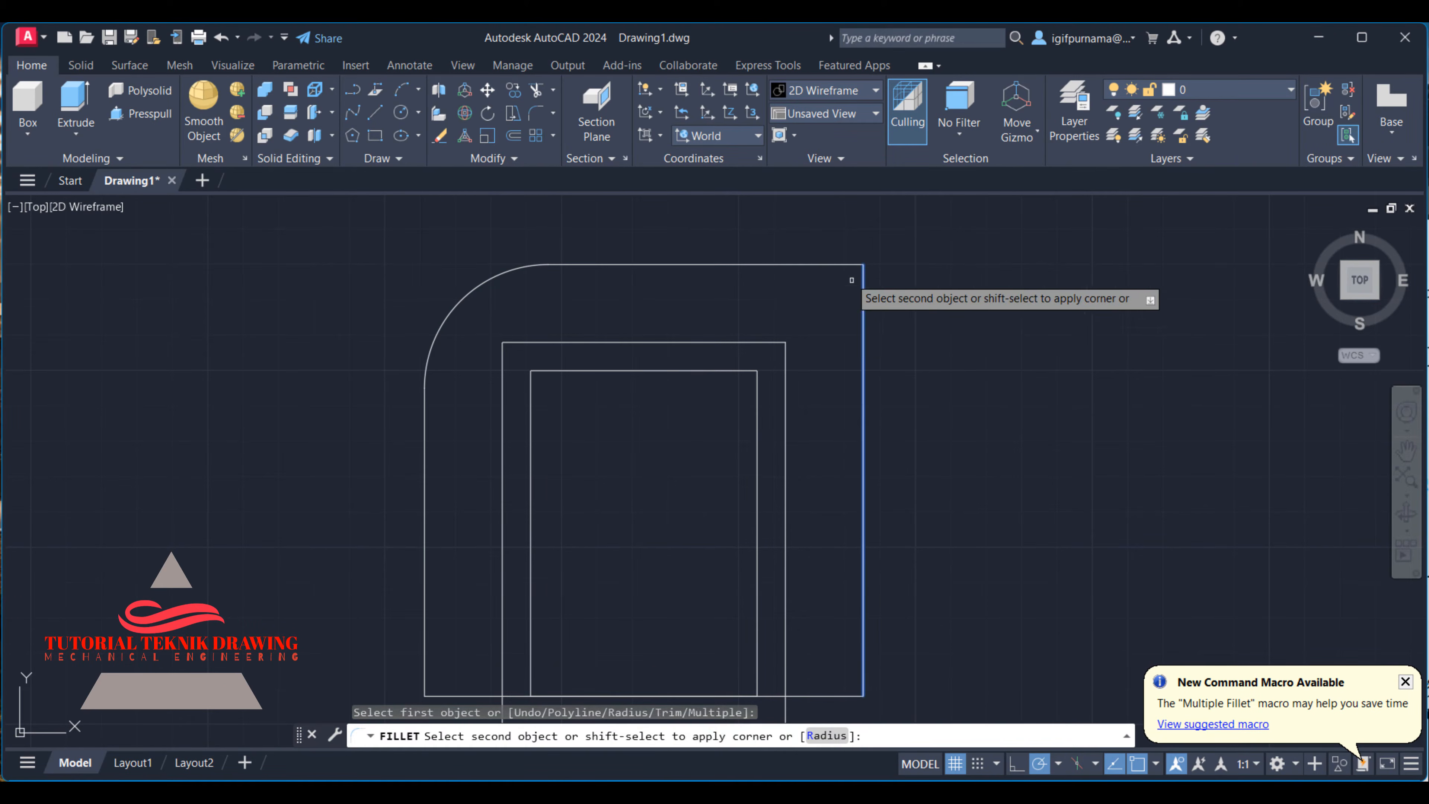
pyautogui.click(821, 264)
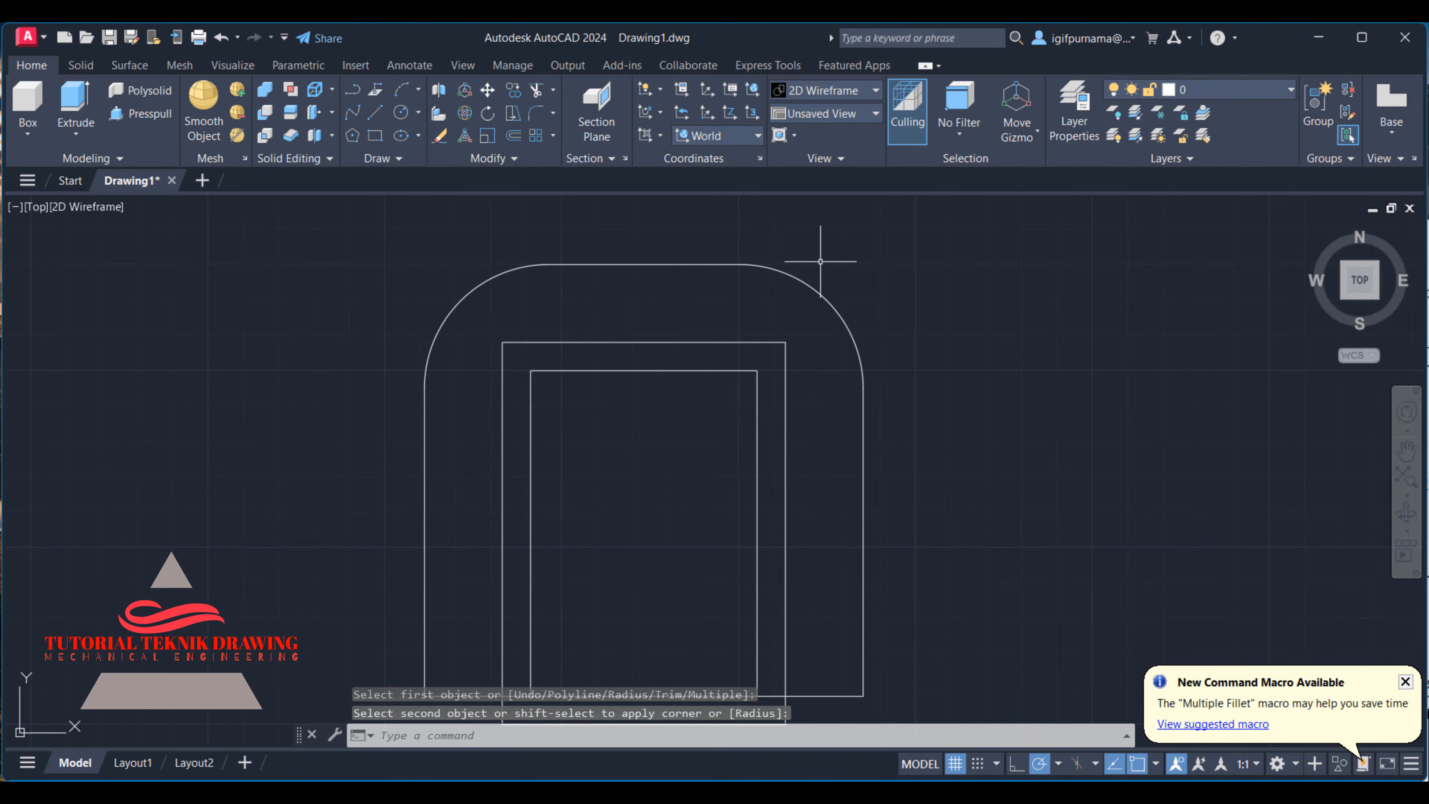
# - Look up the inner bend radii in the reference image and fillet both upper corners of the middle rectangle with radius 13
pyautogui.click(966, 791)
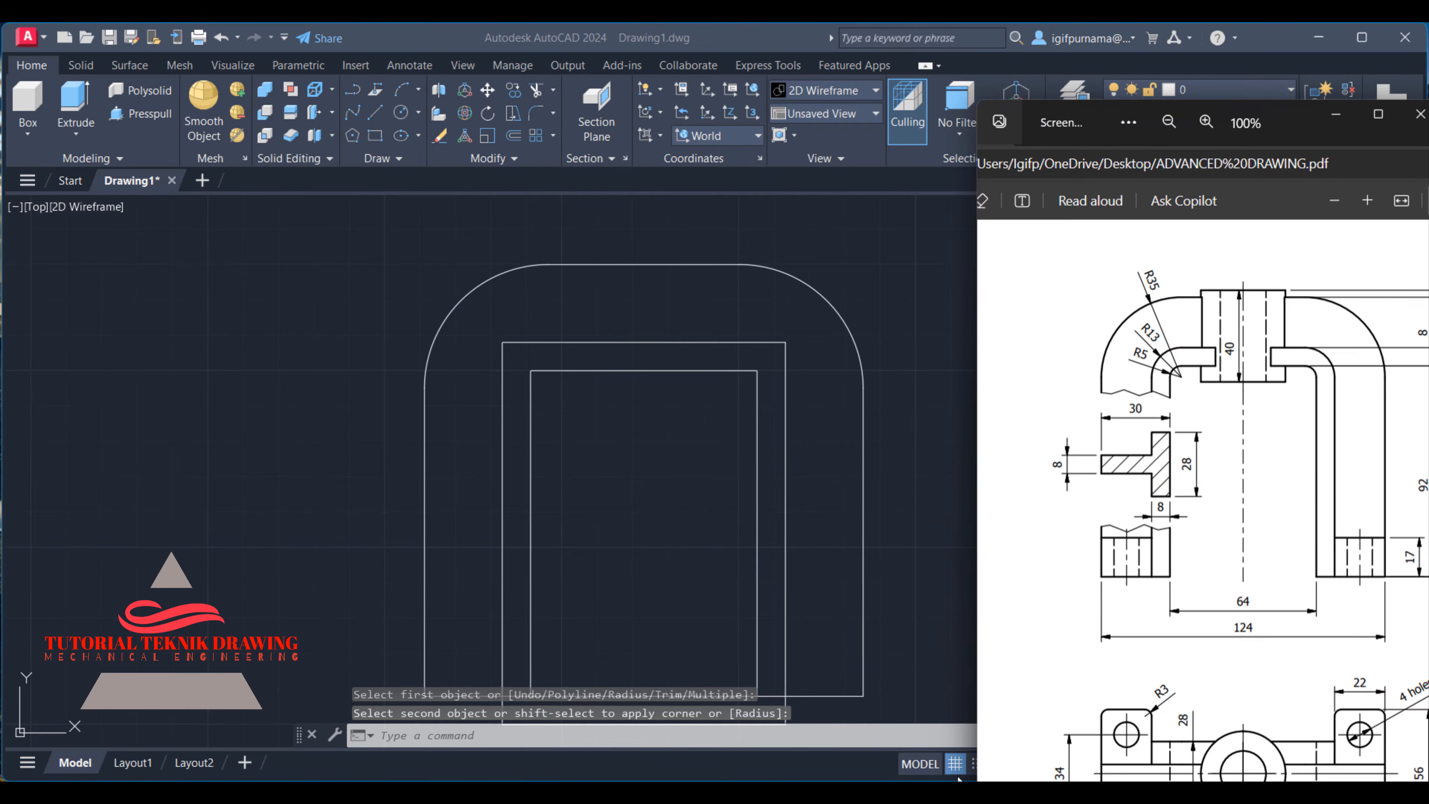
pyautogui.keyDown('ctrl'); pyautogui.scroll(2, 1146, 381); pyautogui.keyUp('ctrl')
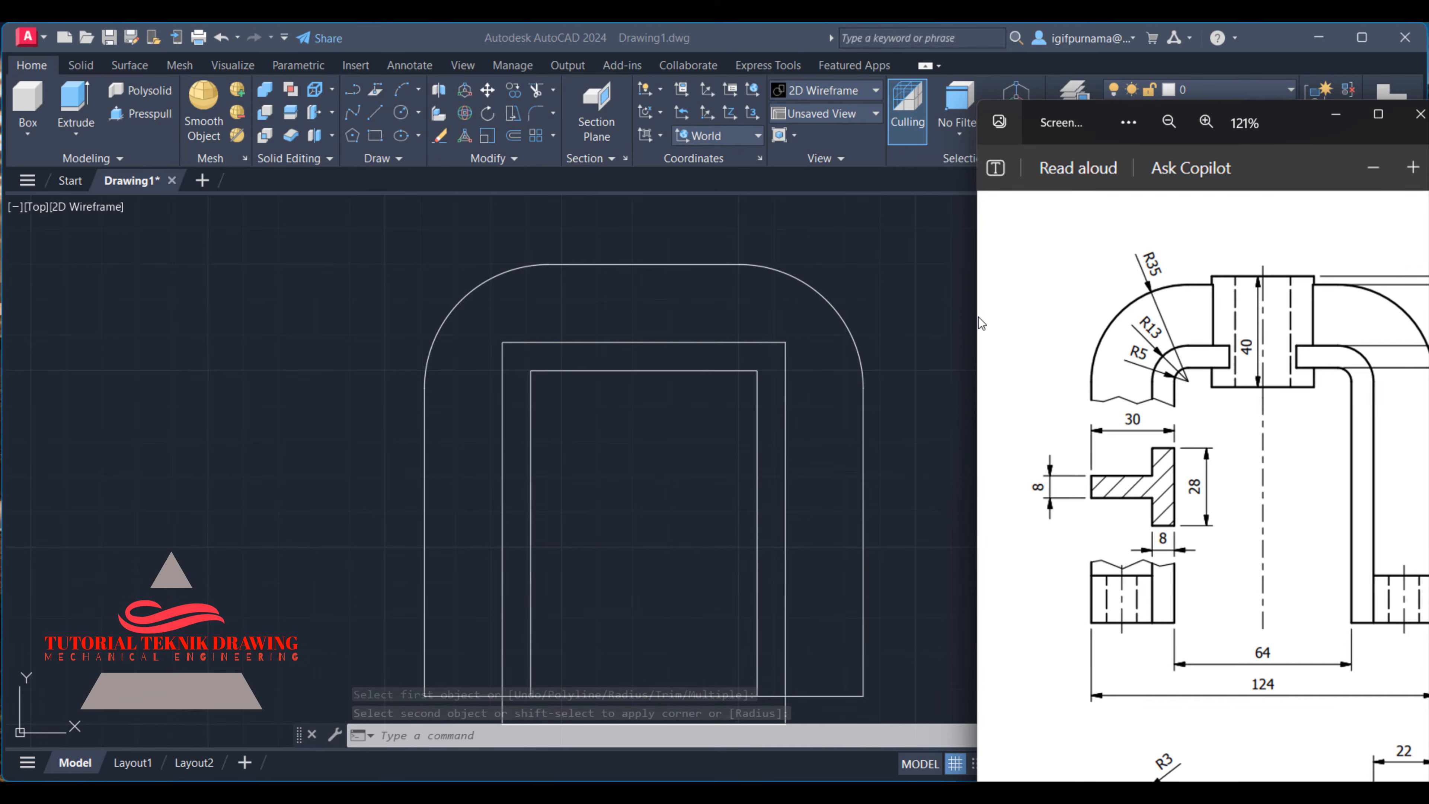
pyautogui.click(869, 228)
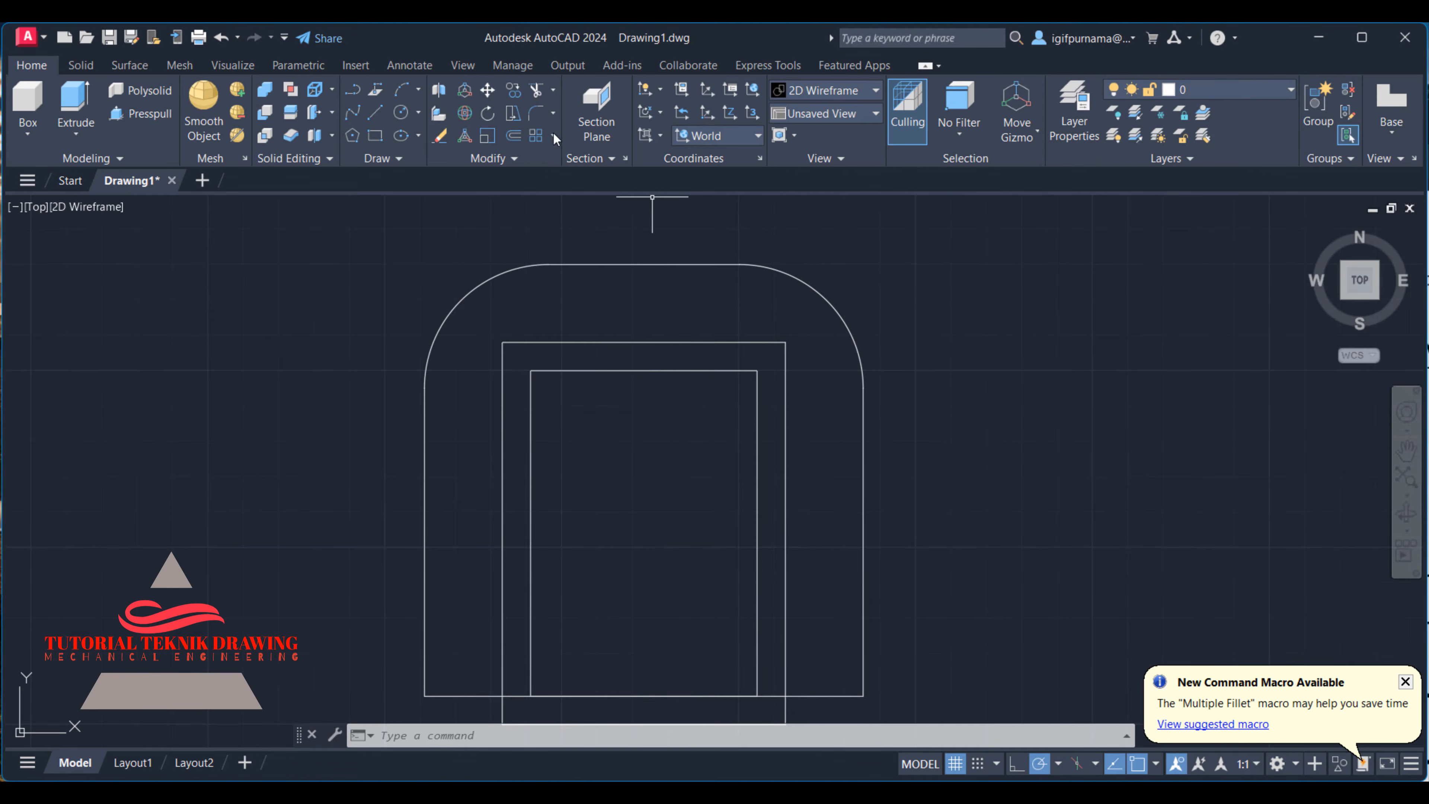
pyautogui.click(535, 112)
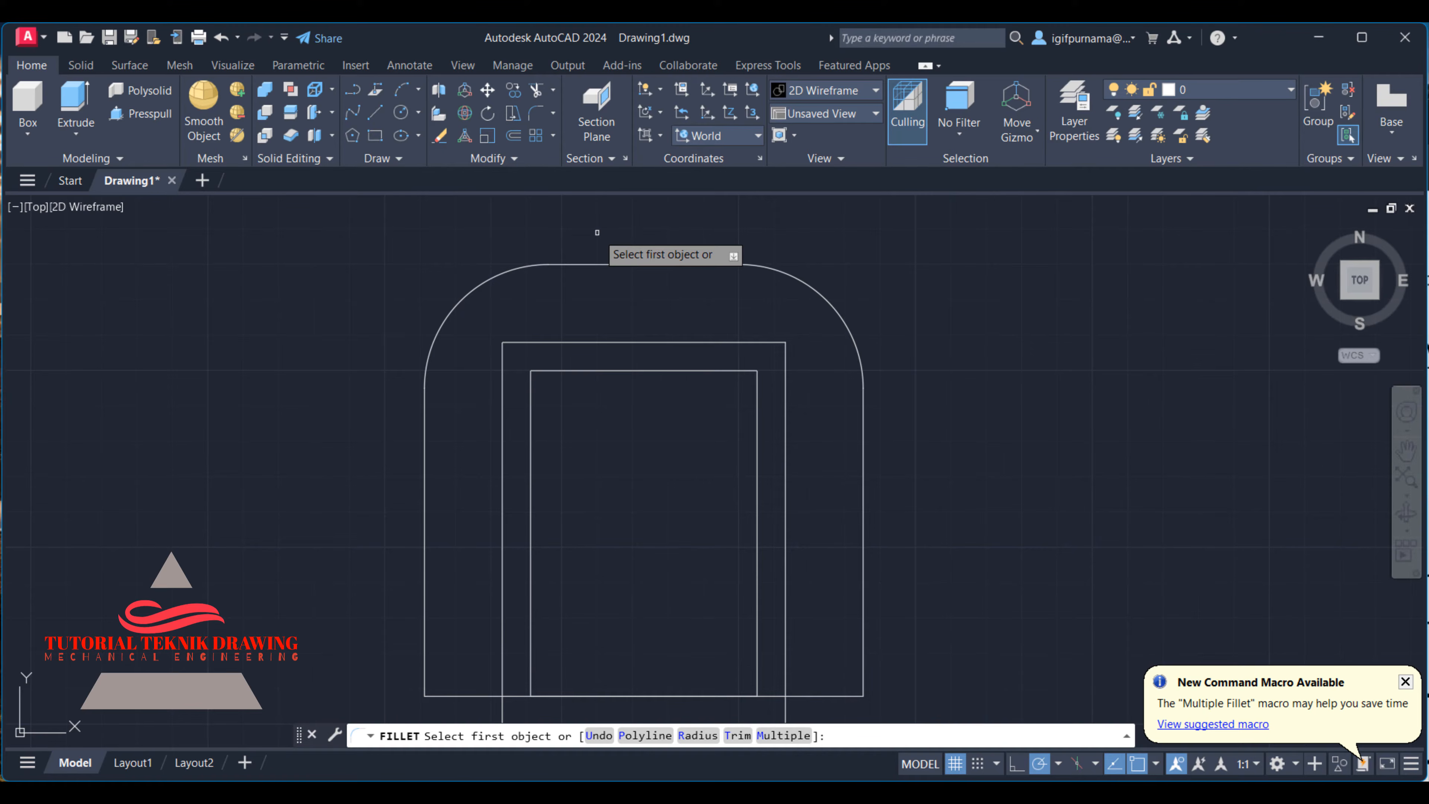
pyautogui.click(552, 113)
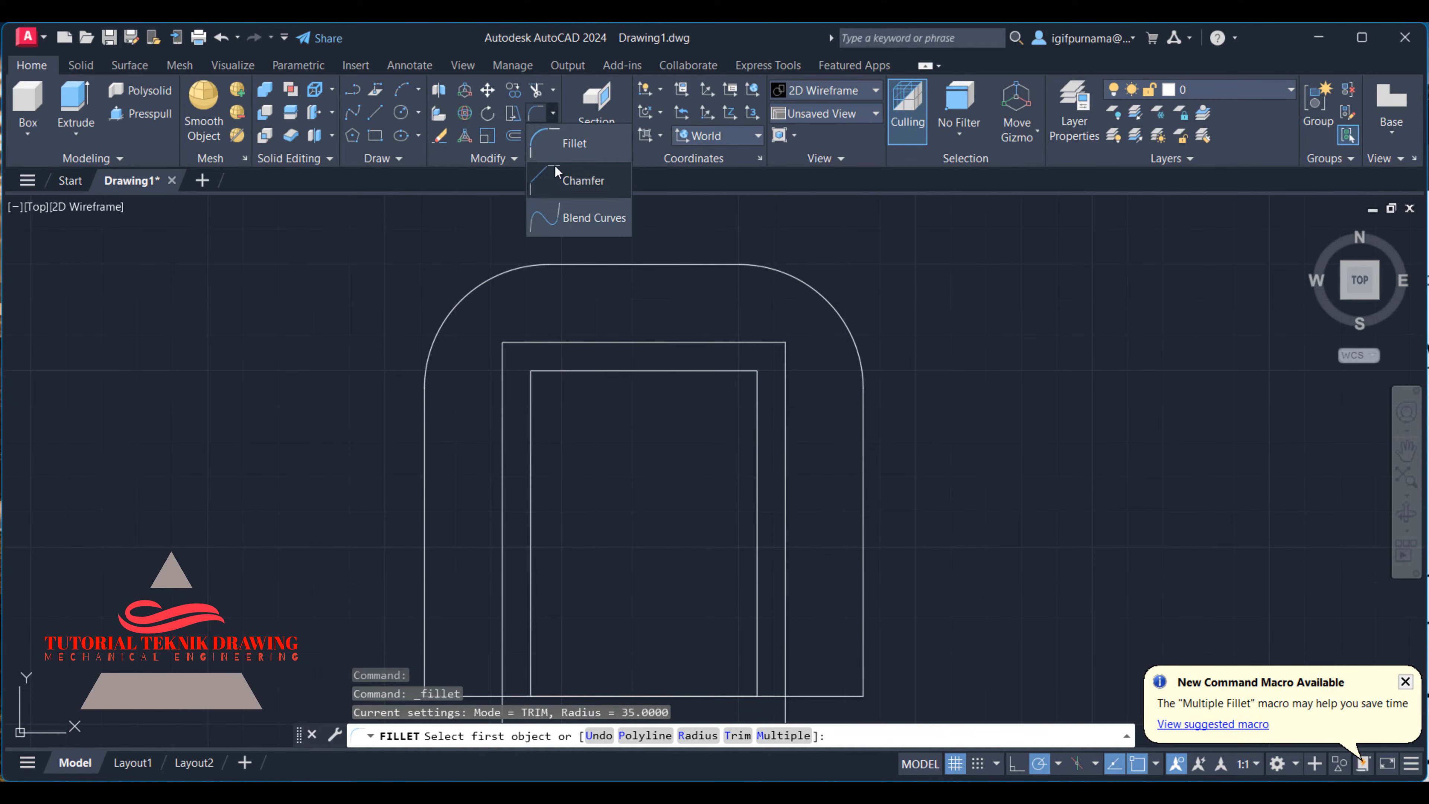
pyautogui.write('r')
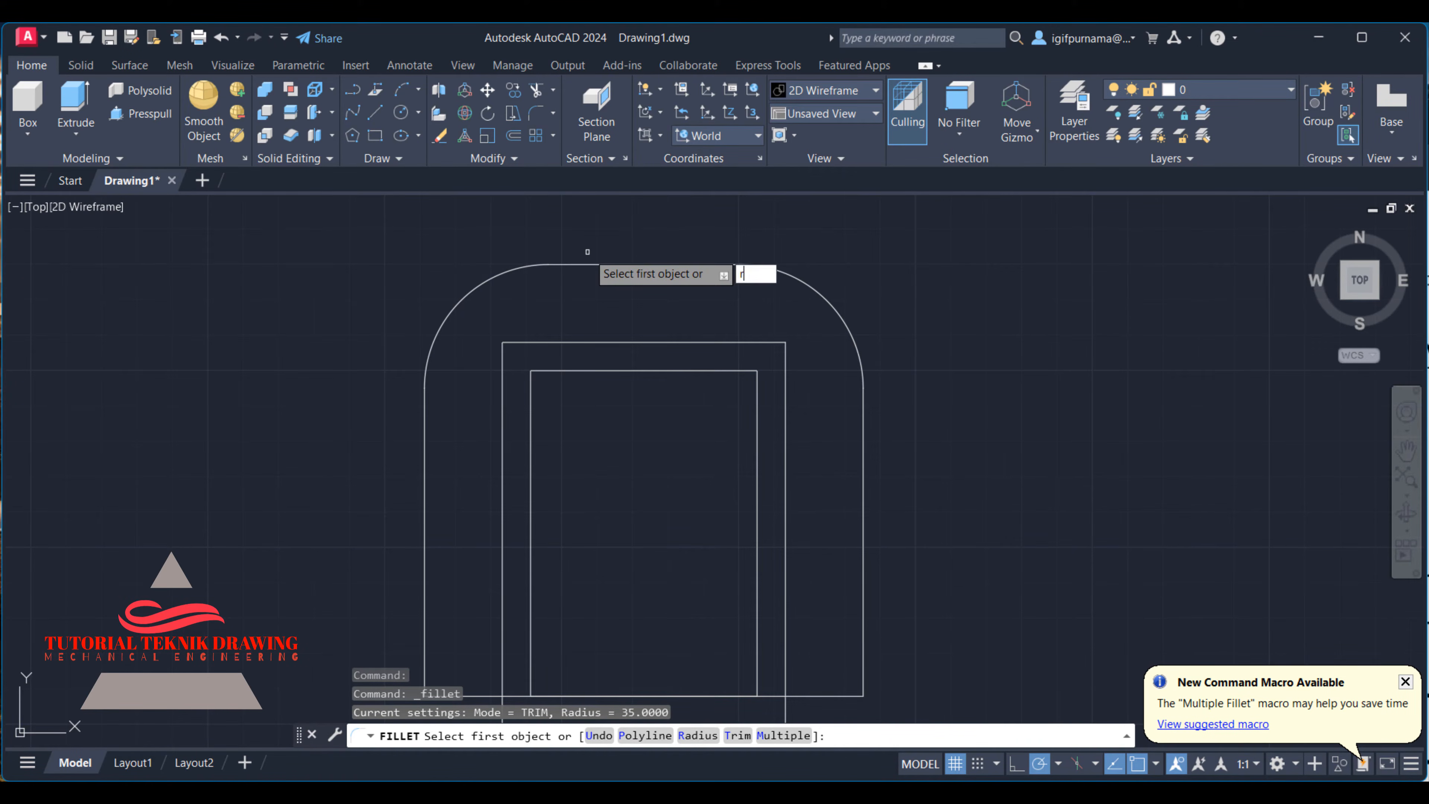
pyautogui.press('Return')
pyautogui.write('1')
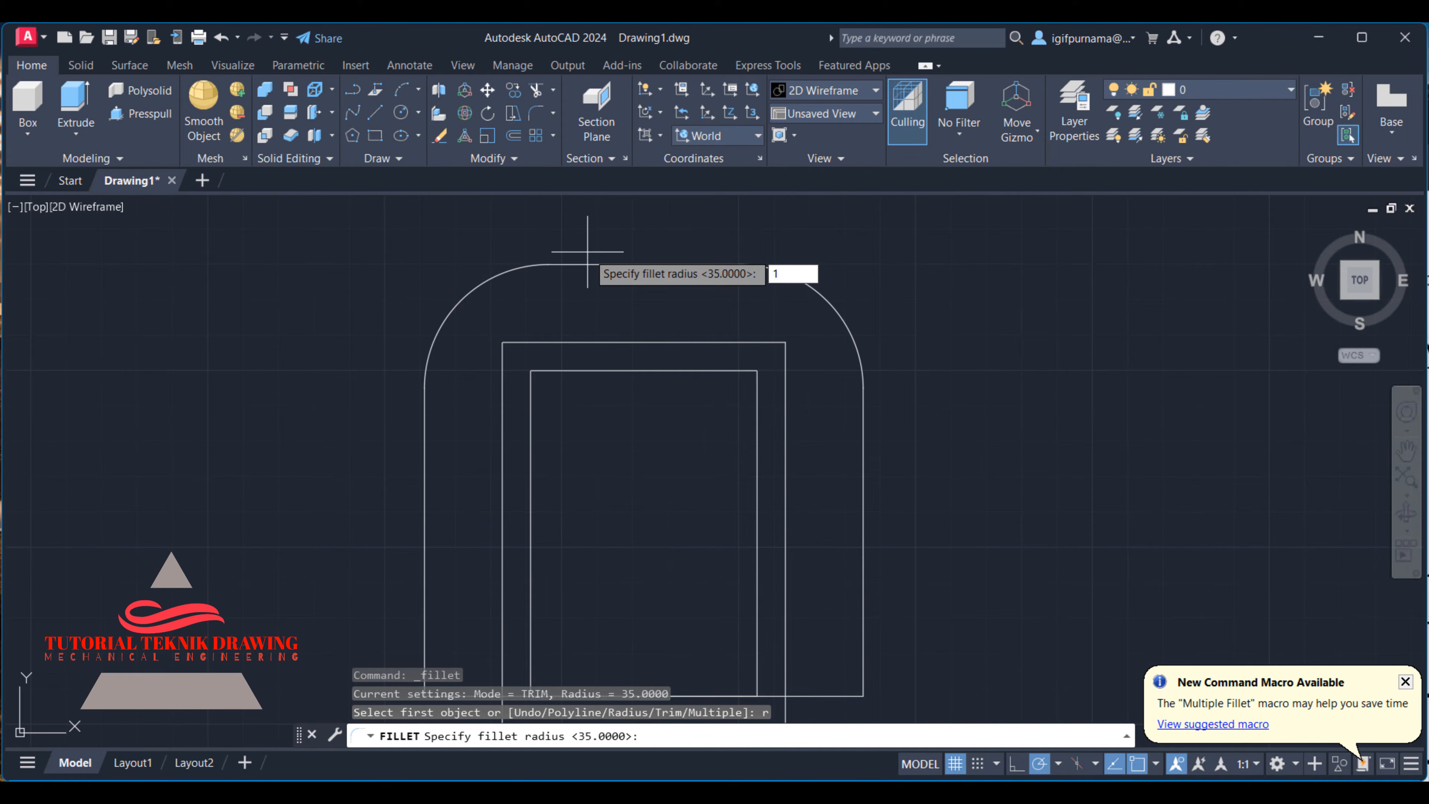
pyautogui.write('3')
pyautogui.press('Return')
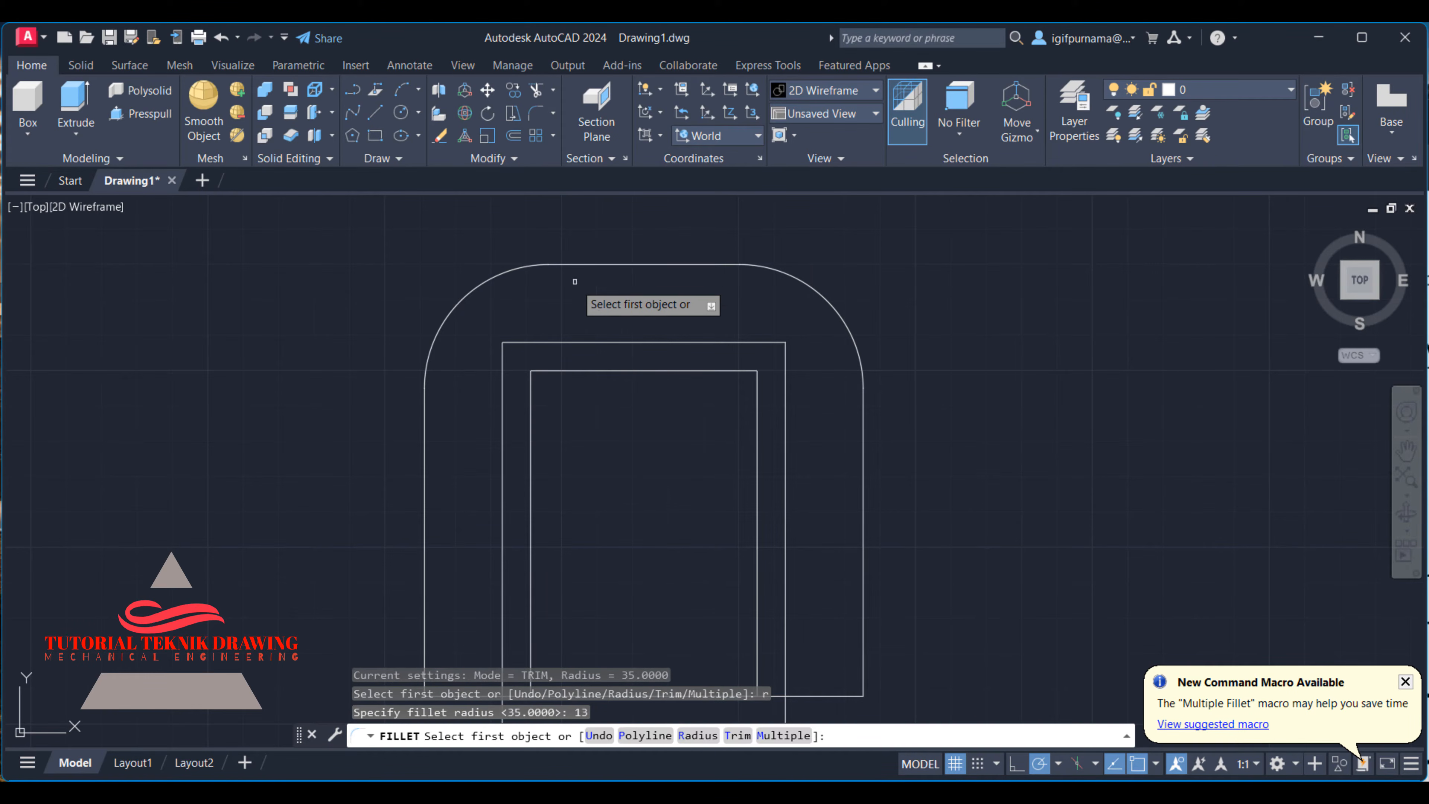
pyautogui.click(503, 380)
pyautogui.click(524, 342)
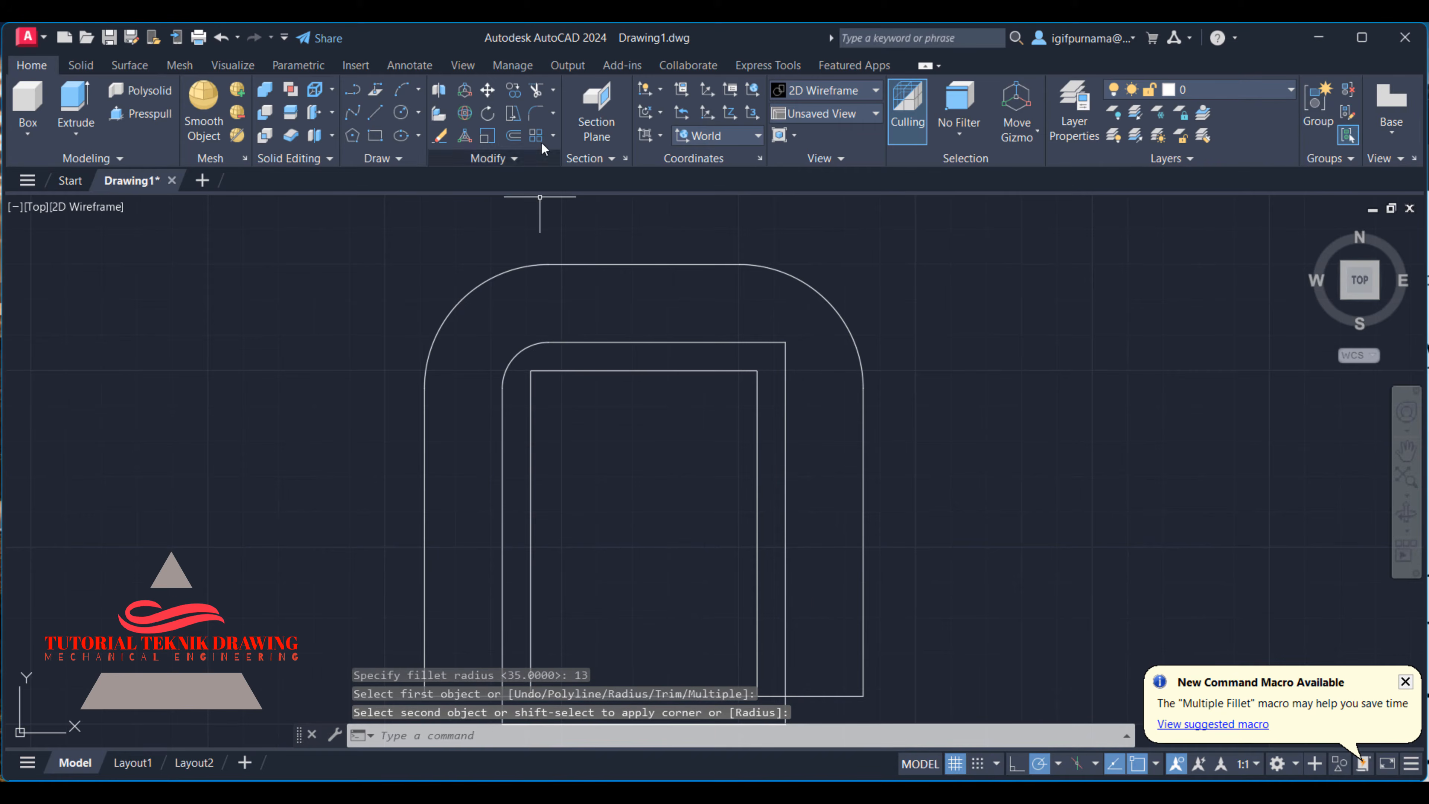
pyautogui.click(785, 363)
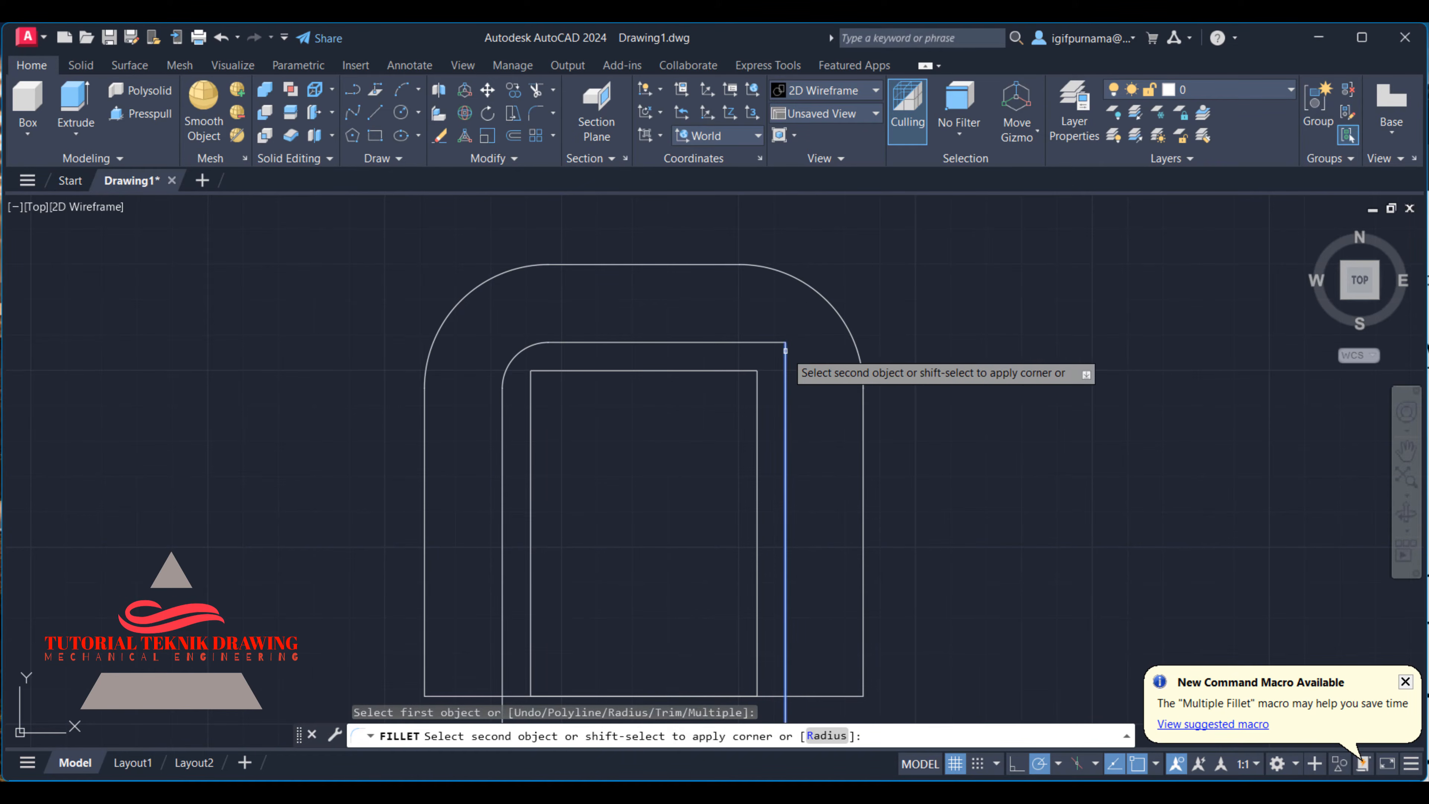
pyautogui.click(763, 342)
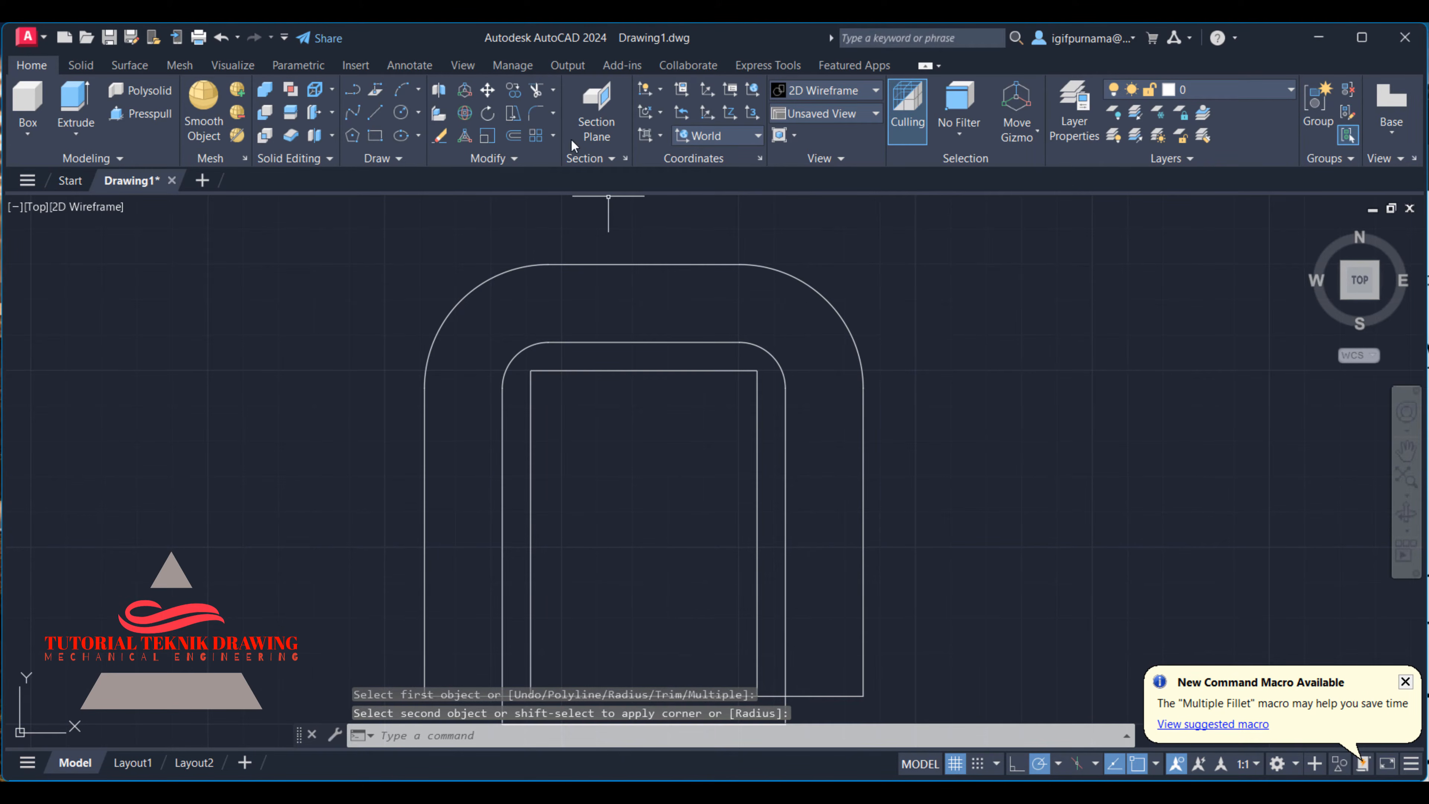
# - Fillet both upper corners of the innermost rectangle with radius 5
pyautogui.click(536, 112)
pyautogui.write('r')
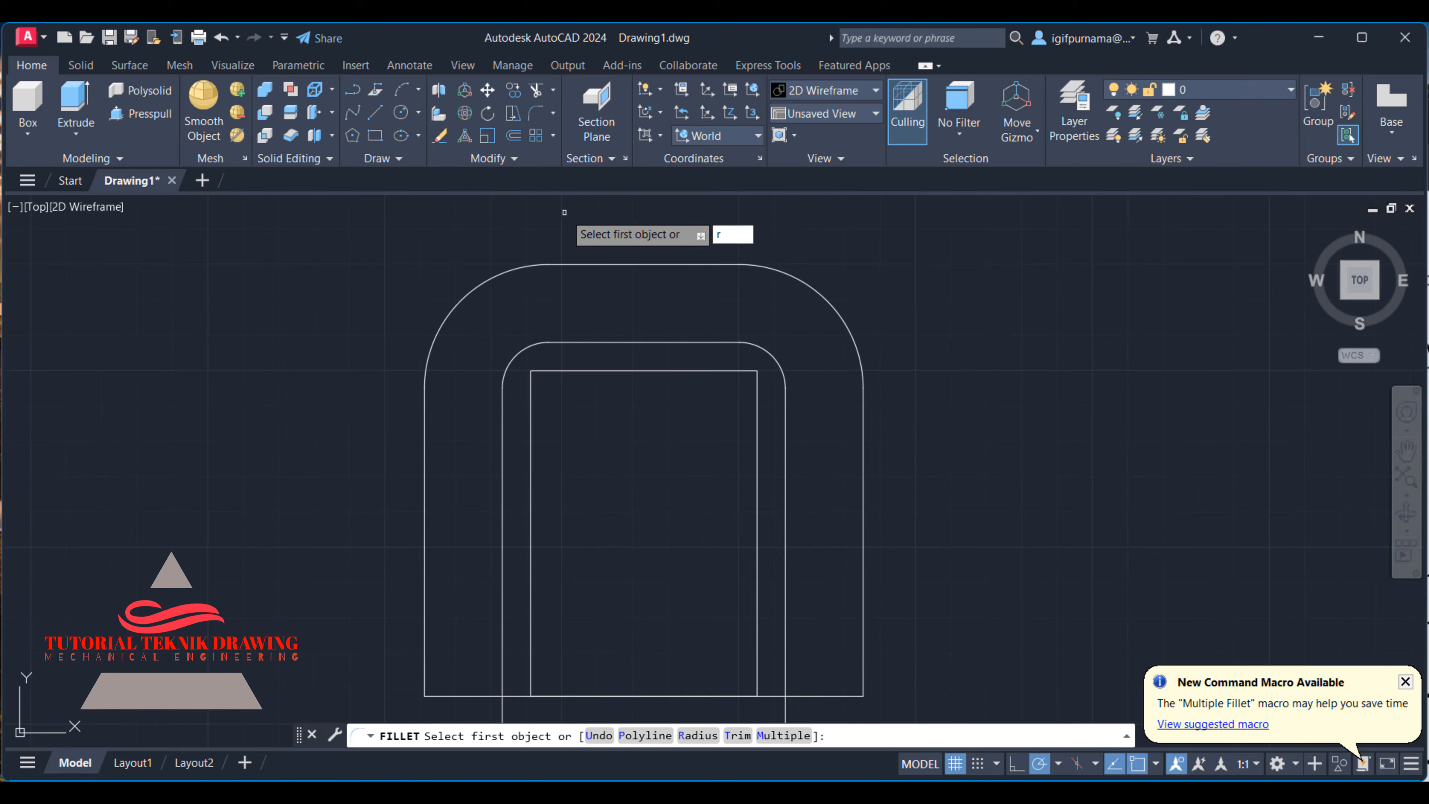
pyautogui.press('Return')
pyautogui.write('5')
pyautogui.press('Return')
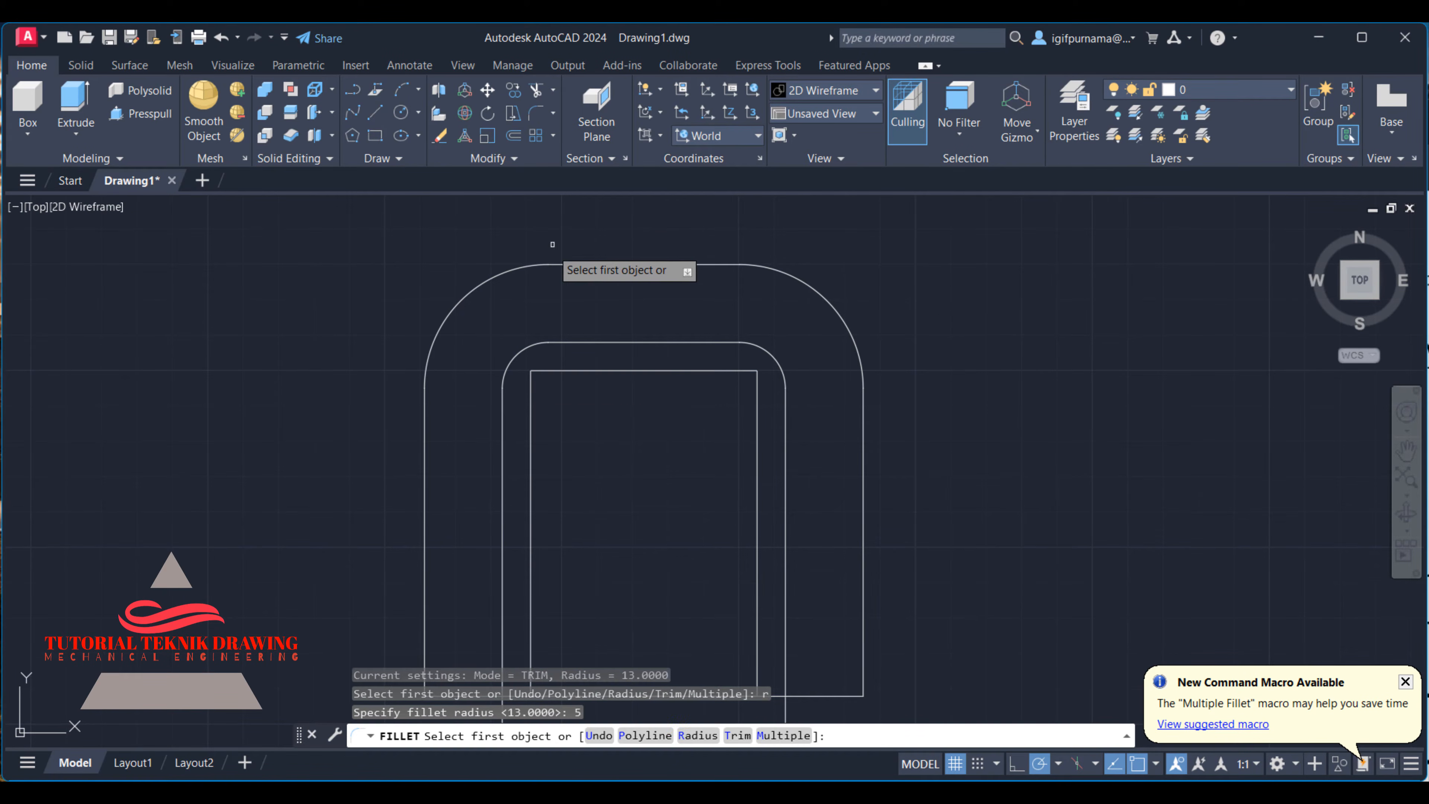
pyautogui.click(532, 394)
pyautogui.click(541, 371)
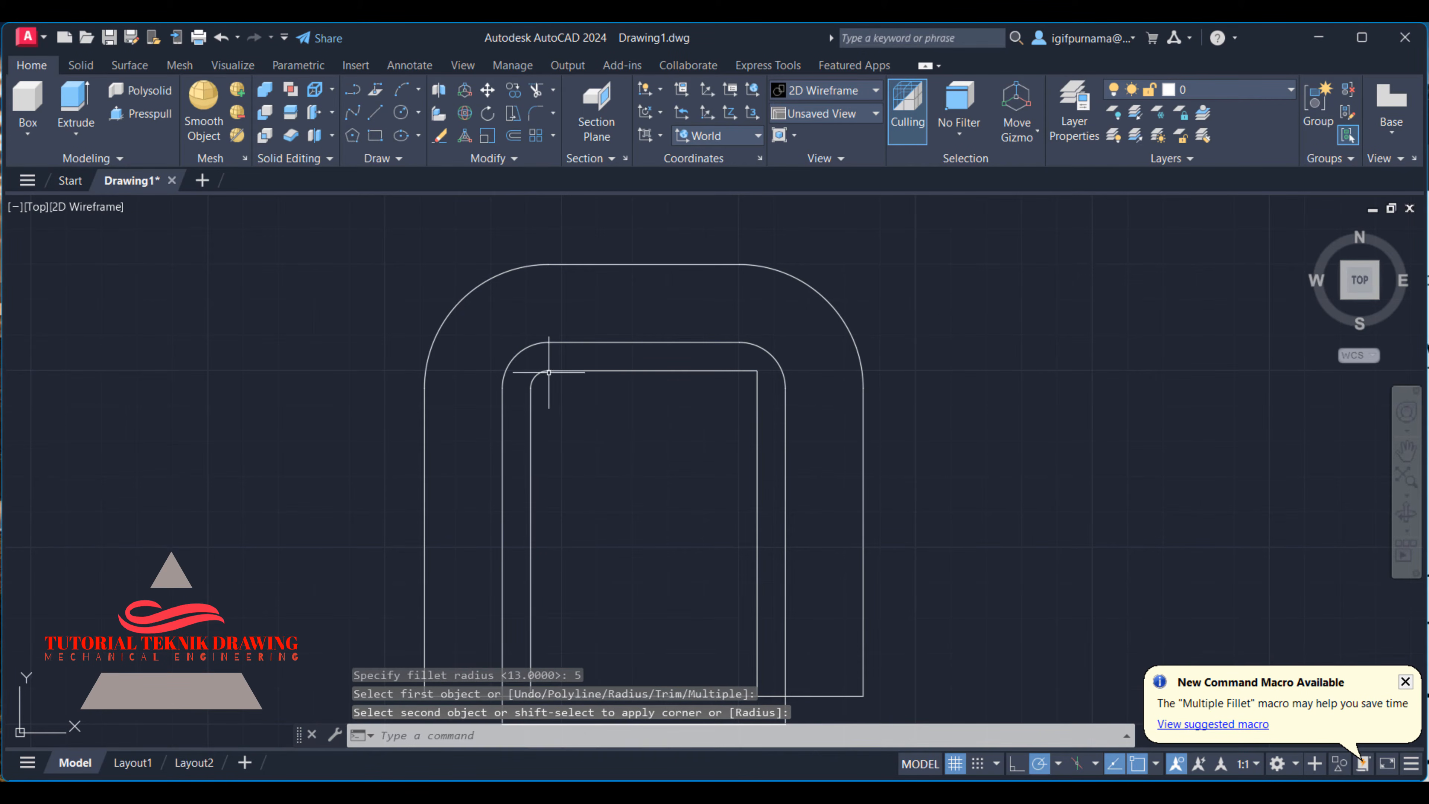
pyautogui.click(537, 114)
pyautogui.click(752, 378)
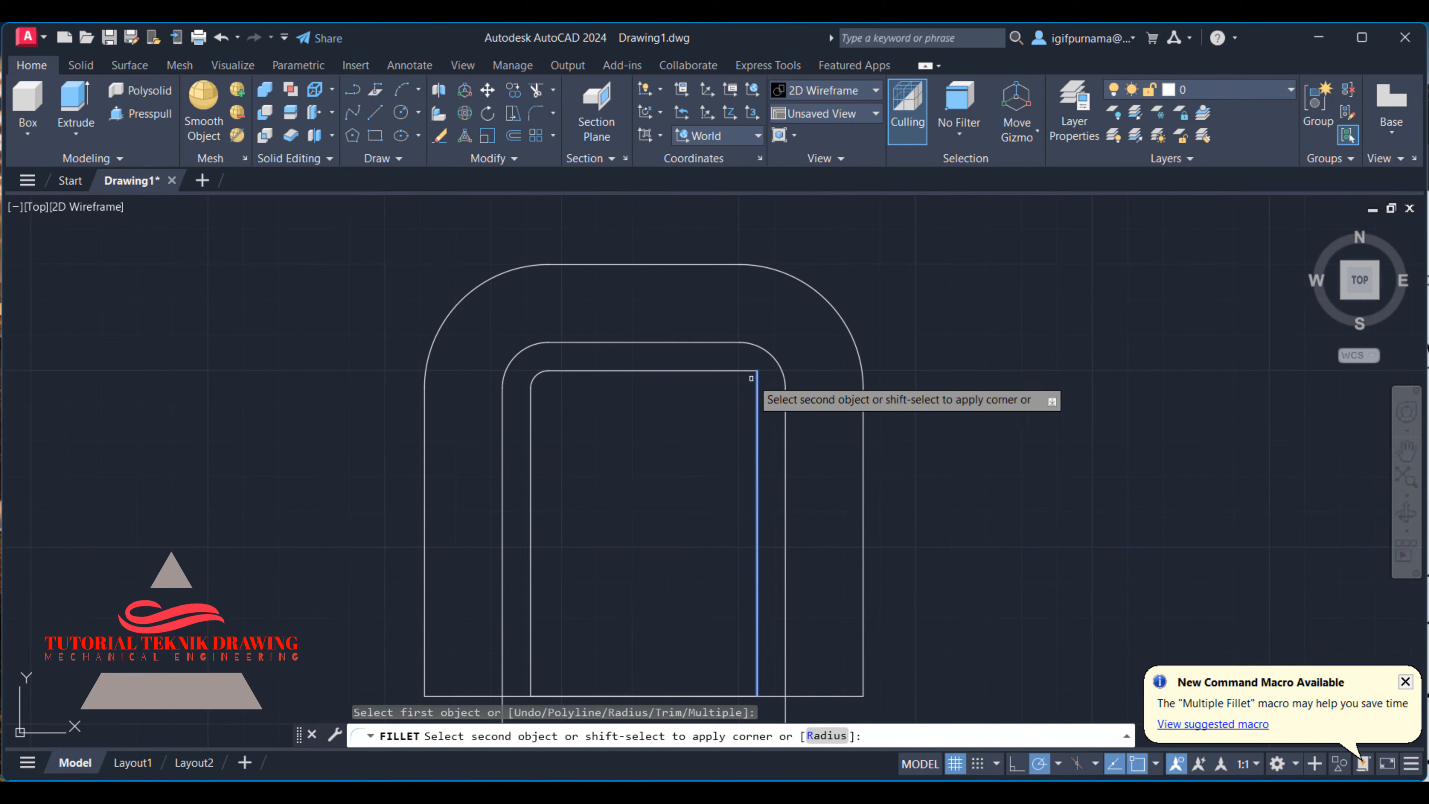
pyautogui.click(744, 371)
# - Compare the filleted outline with the front view in the reference image, checking the arch and the leg ends
pyautogui.scroll(2, 585, 300)
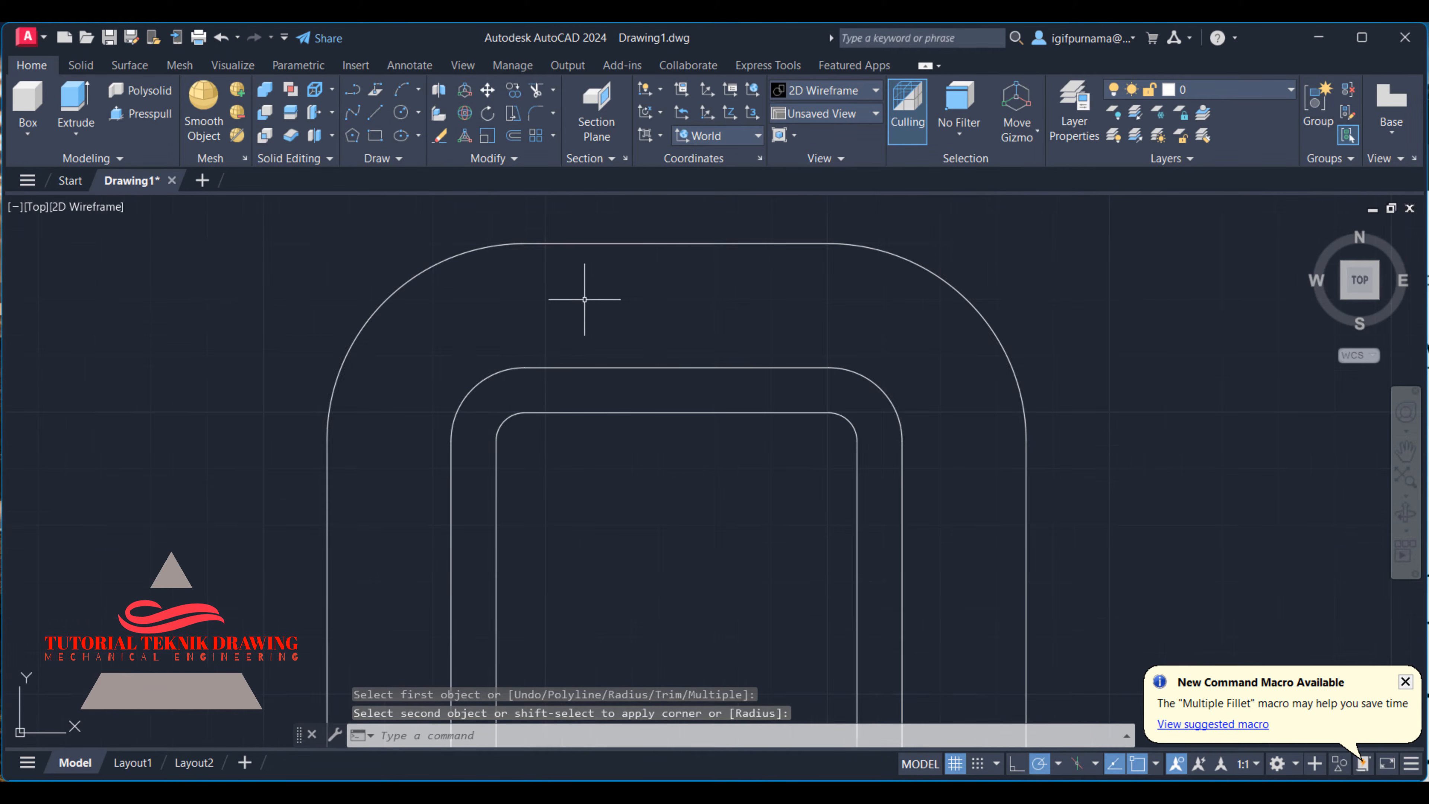
pyautogui.scroll(-2, 585, 300)
pyautogui.click(957, 793)
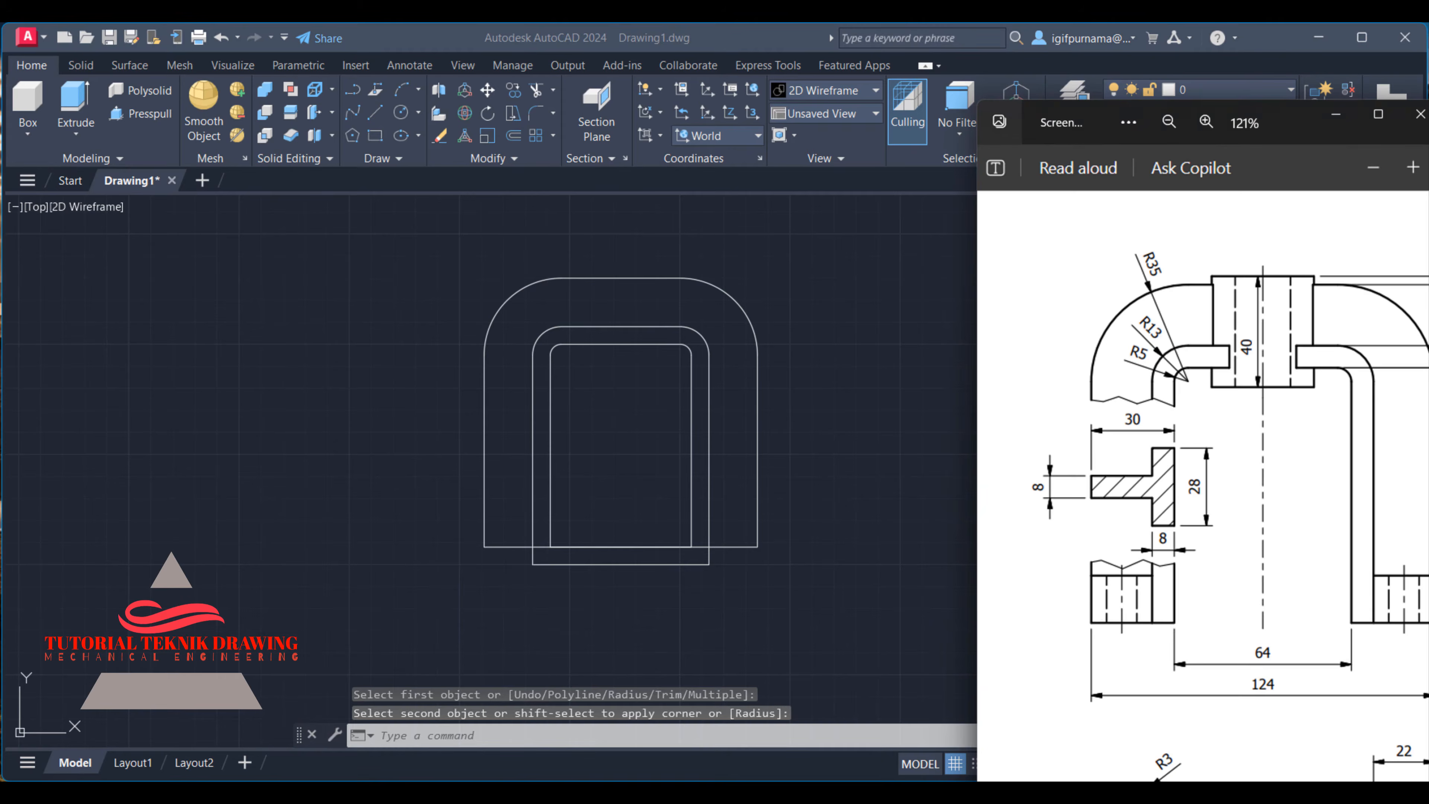
pyautogui.scroll(-2, 1180, 437)
pyautogui.moveTo(1246, 525); pyautogui.dragTo(1162, 495)
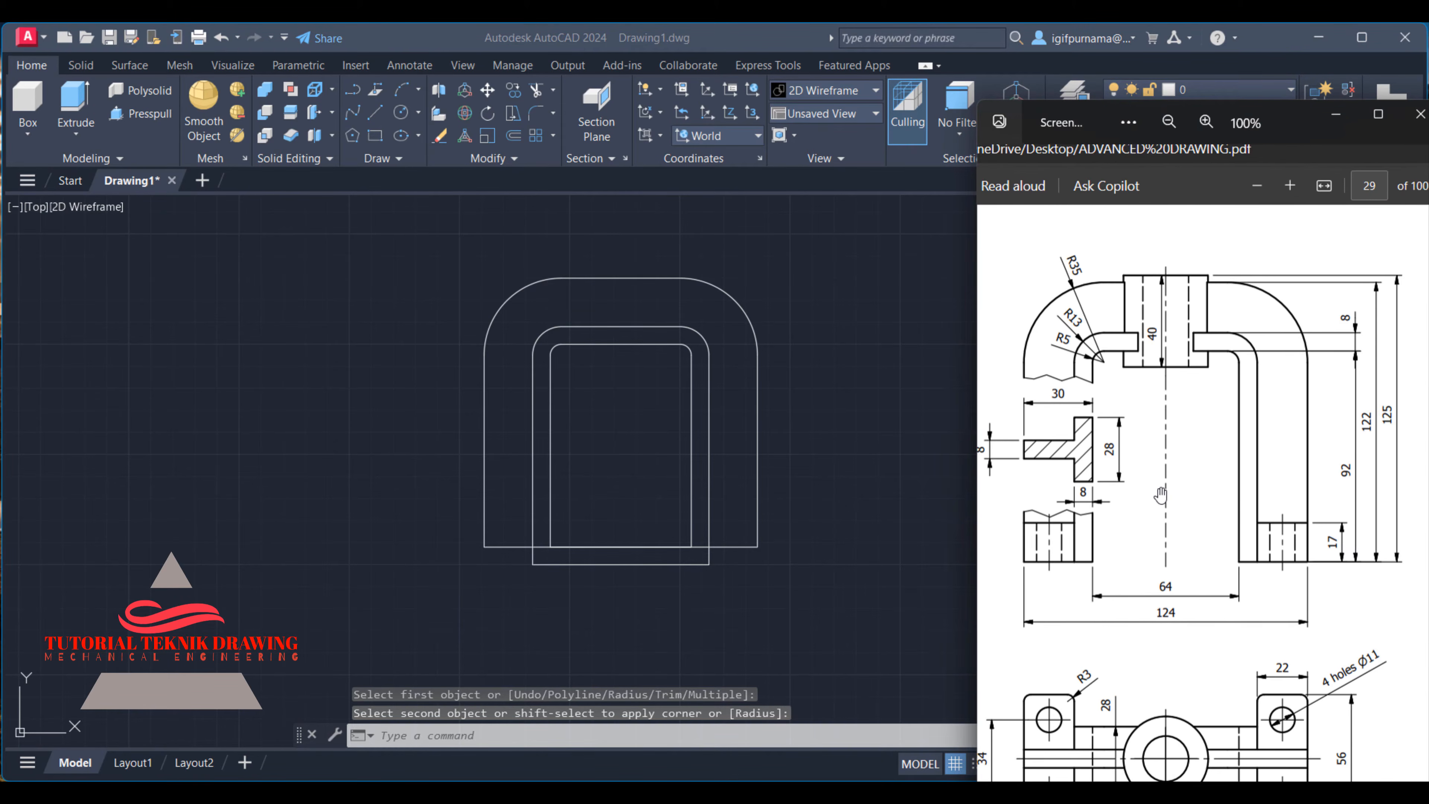
pyautogui.scroll(2, 1194, 498)
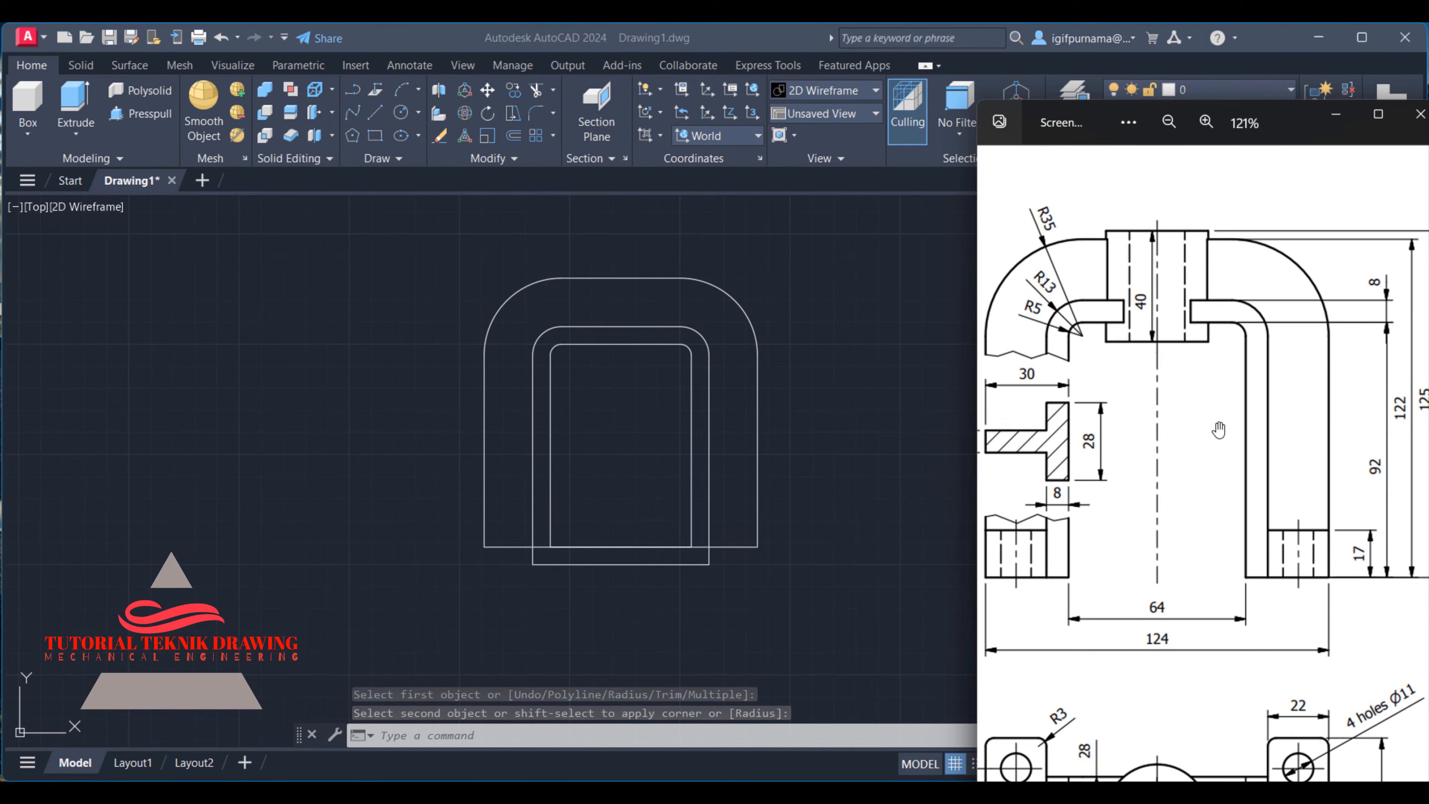
pyautogui.click(891, 355)
# - Trim the bottom edges between the two legs and the middle outline's line ends protruding below the feet
pyautogui.write('tr')
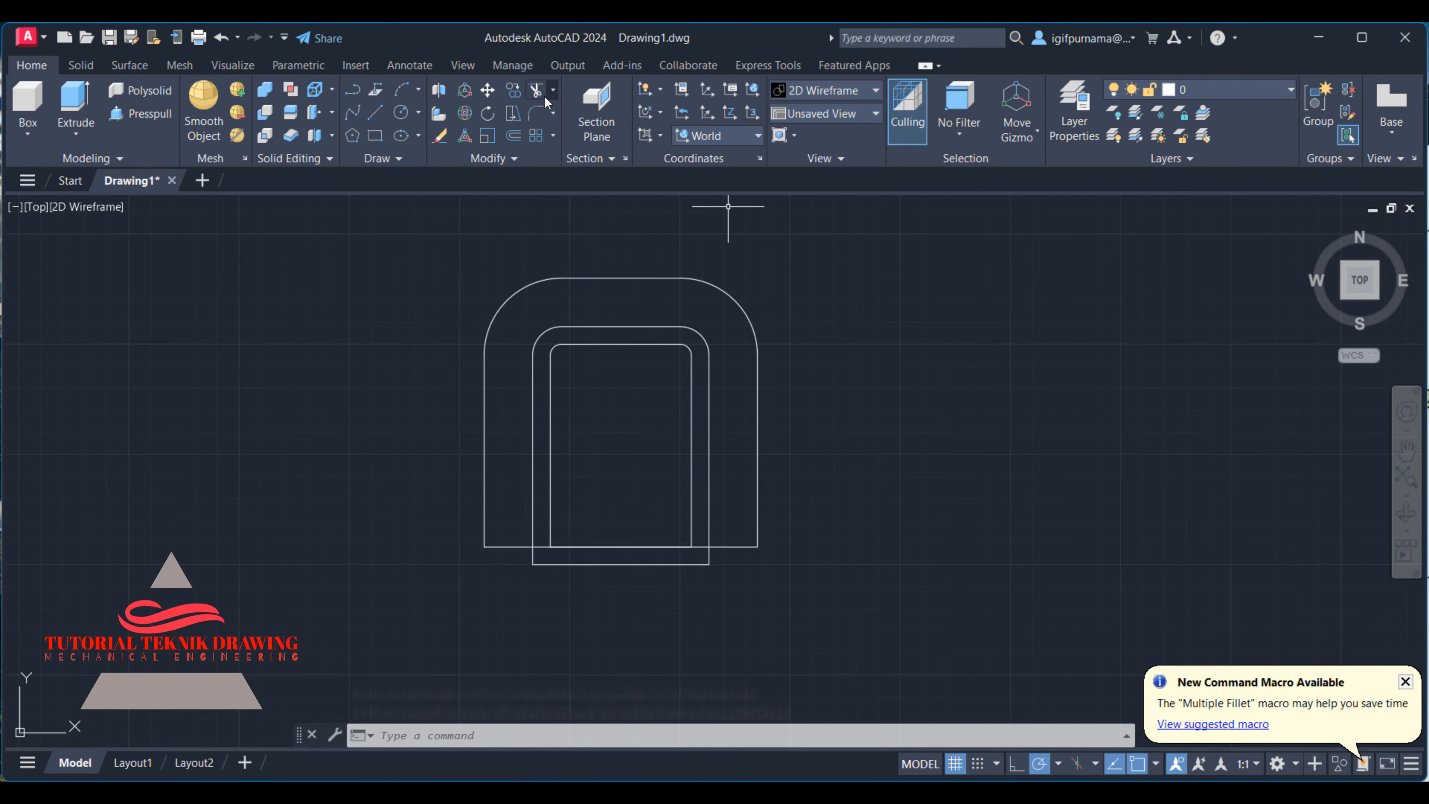
pyautogui.press('space')
pyautogui.scroll(2, 691, 506)
pyautogui.click(639, 574)
pyautogui.click(629, 581)
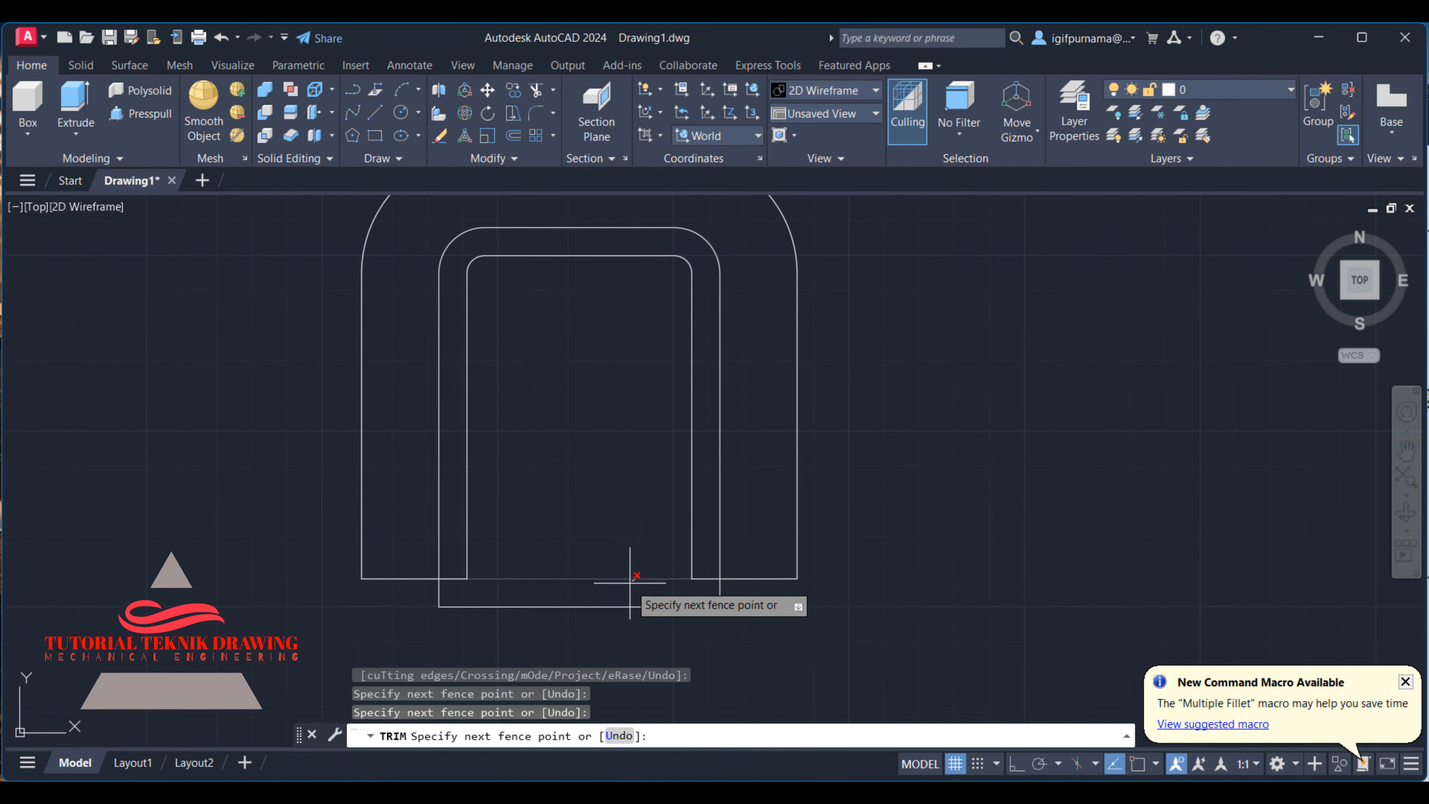
pyautogui.click(647, 606)
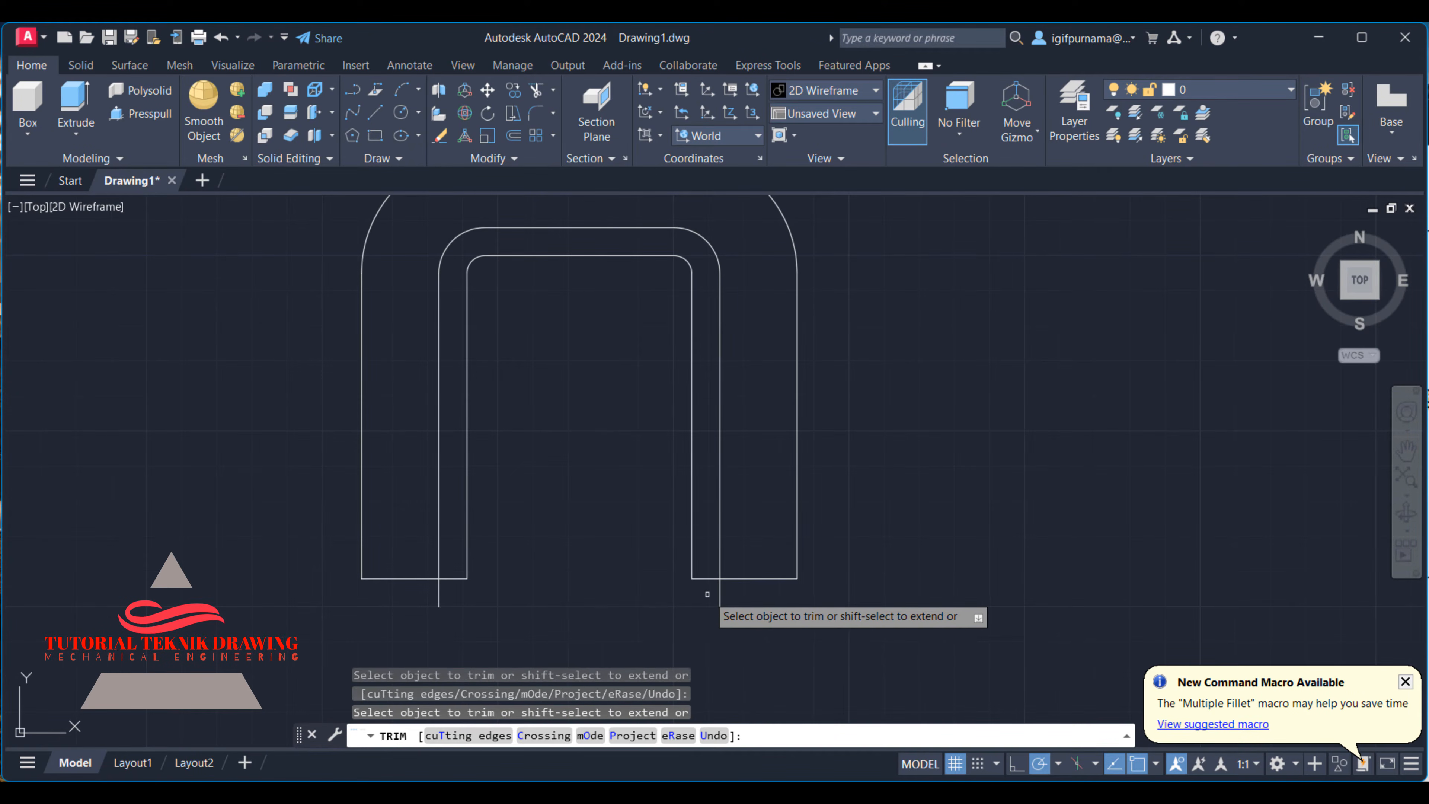
pyautogui.click(720, 594)
pyautogui.click(439, 595)
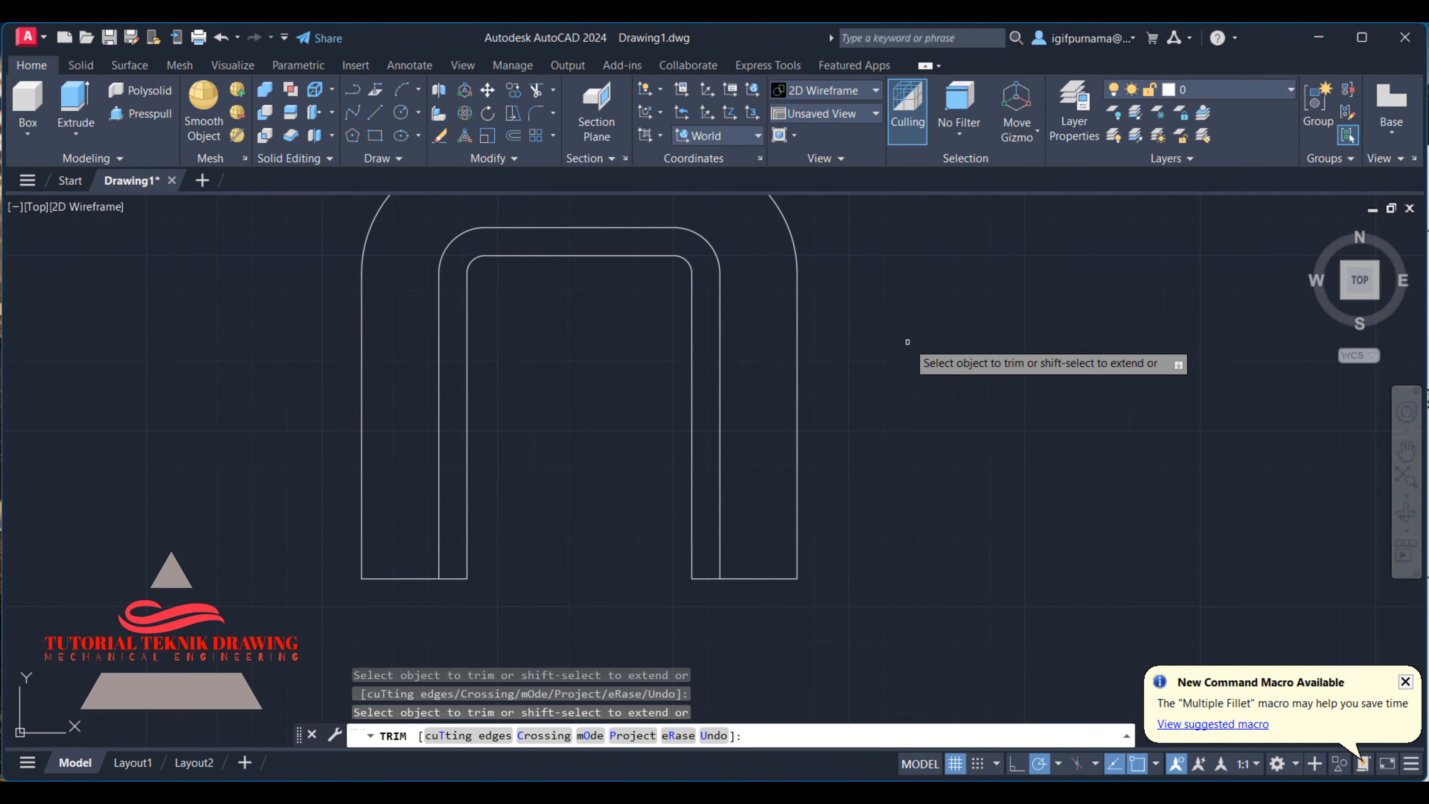
pyautogui.rightClick(926, 354)
pyautogui.click(965, 365)
pyautogui.scroll(-2, 715, 475)
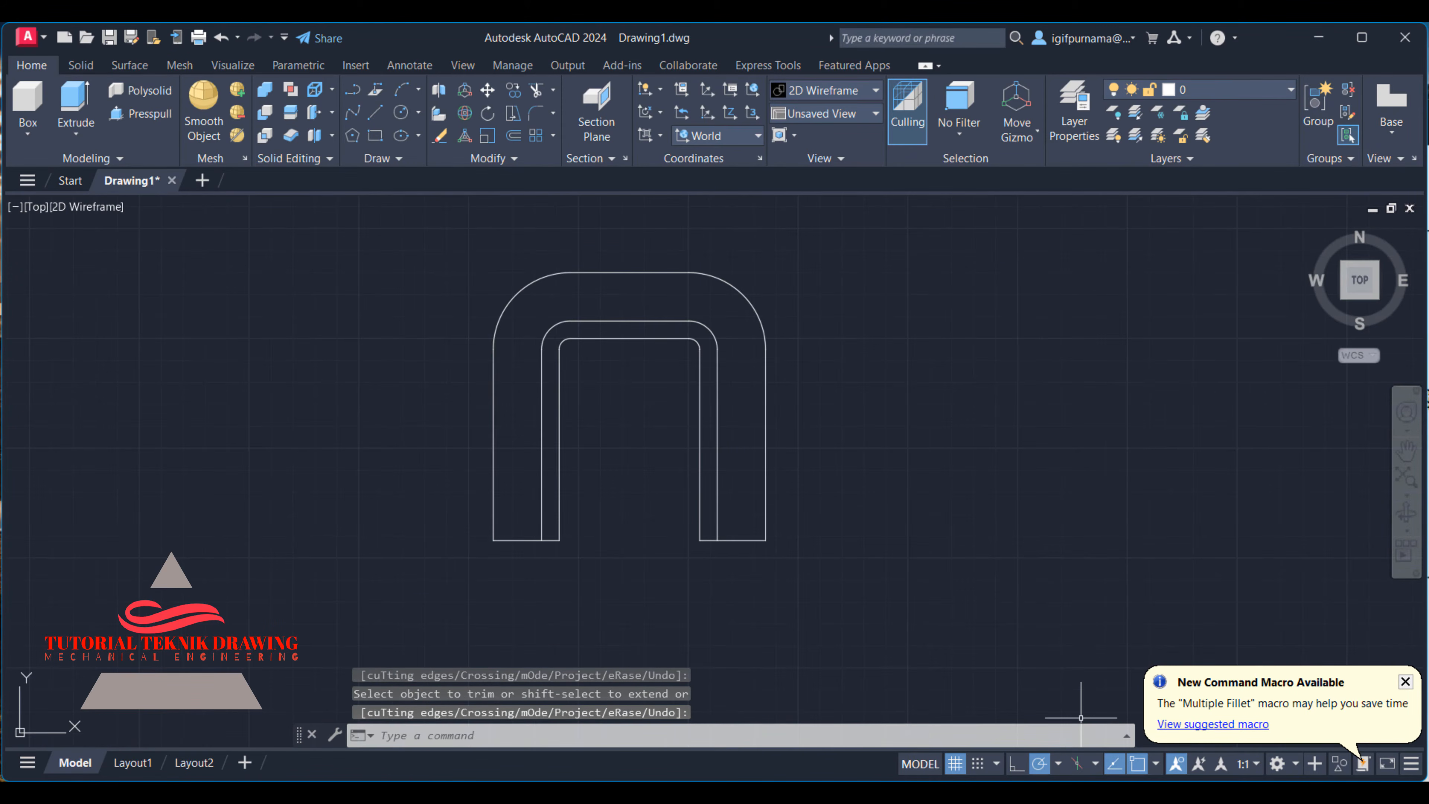
# - Examine the front and side views in the reference image for the central boss's height, diameters and vertical position
pyautogui.hotkey('alt', 'Tab')
pyautogui.scroll(-2, 1178, 416)
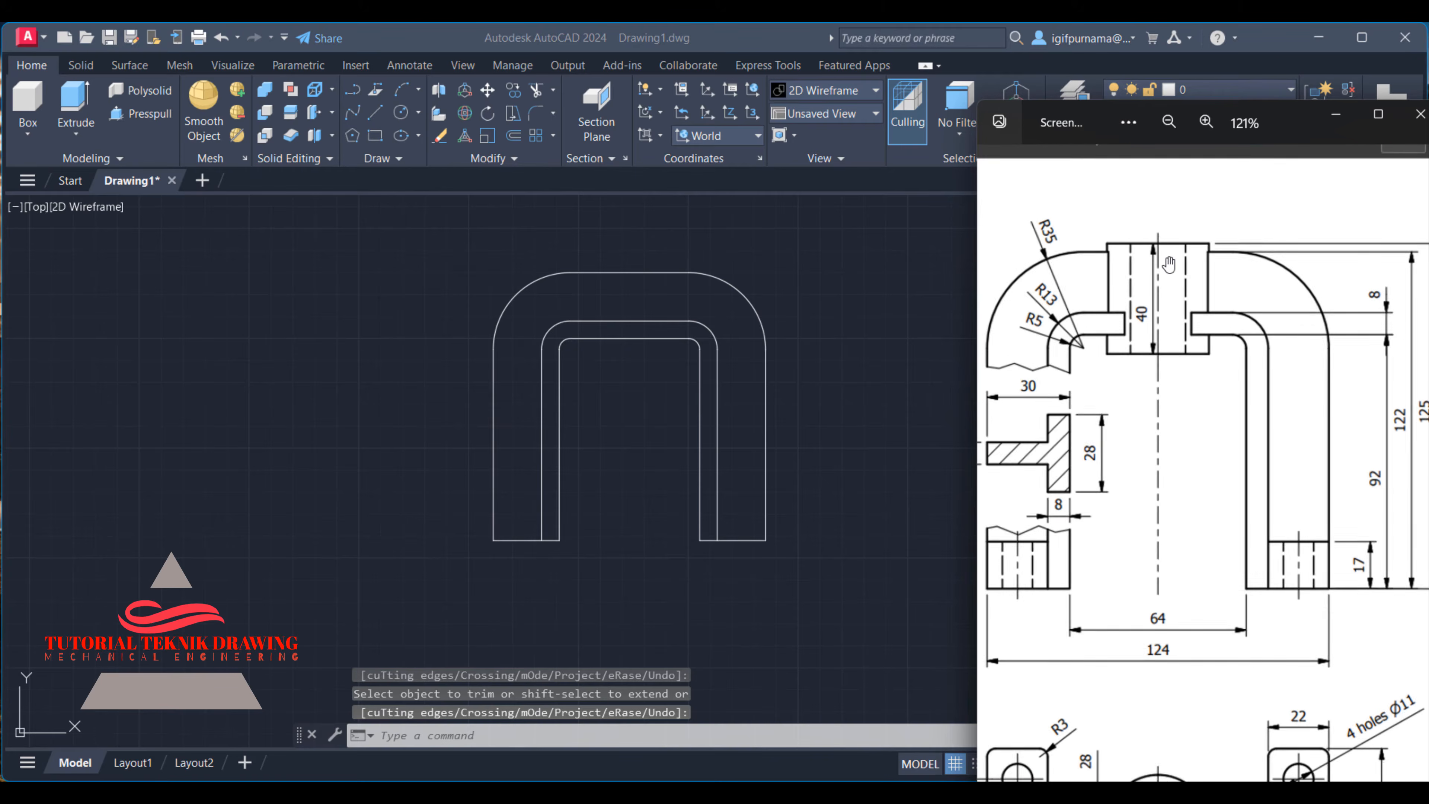
pyautogui.moveTo(1247, 334); pyautogui.dragTo(1141, 363)
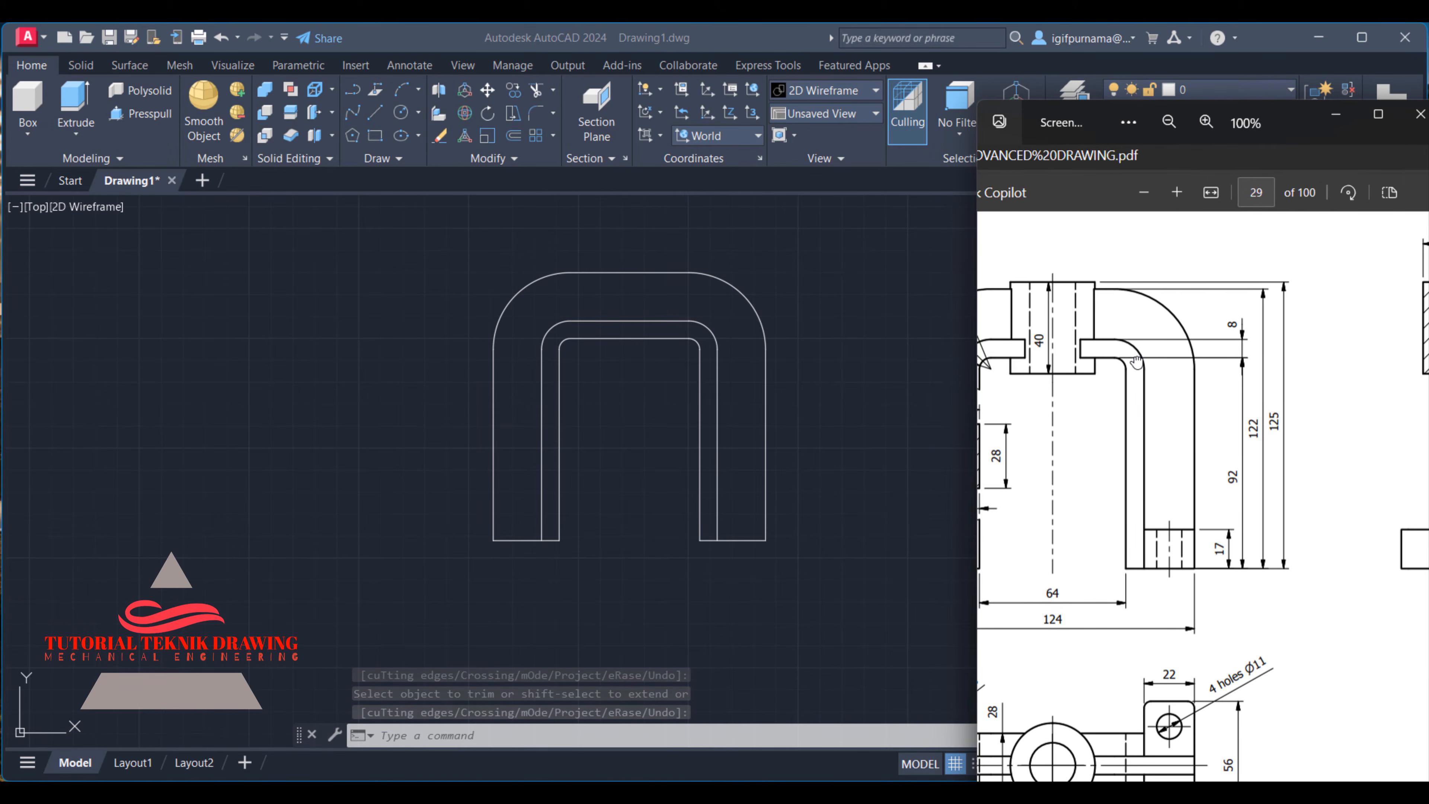
pyautogui.scroll(-2, 1140, 363)
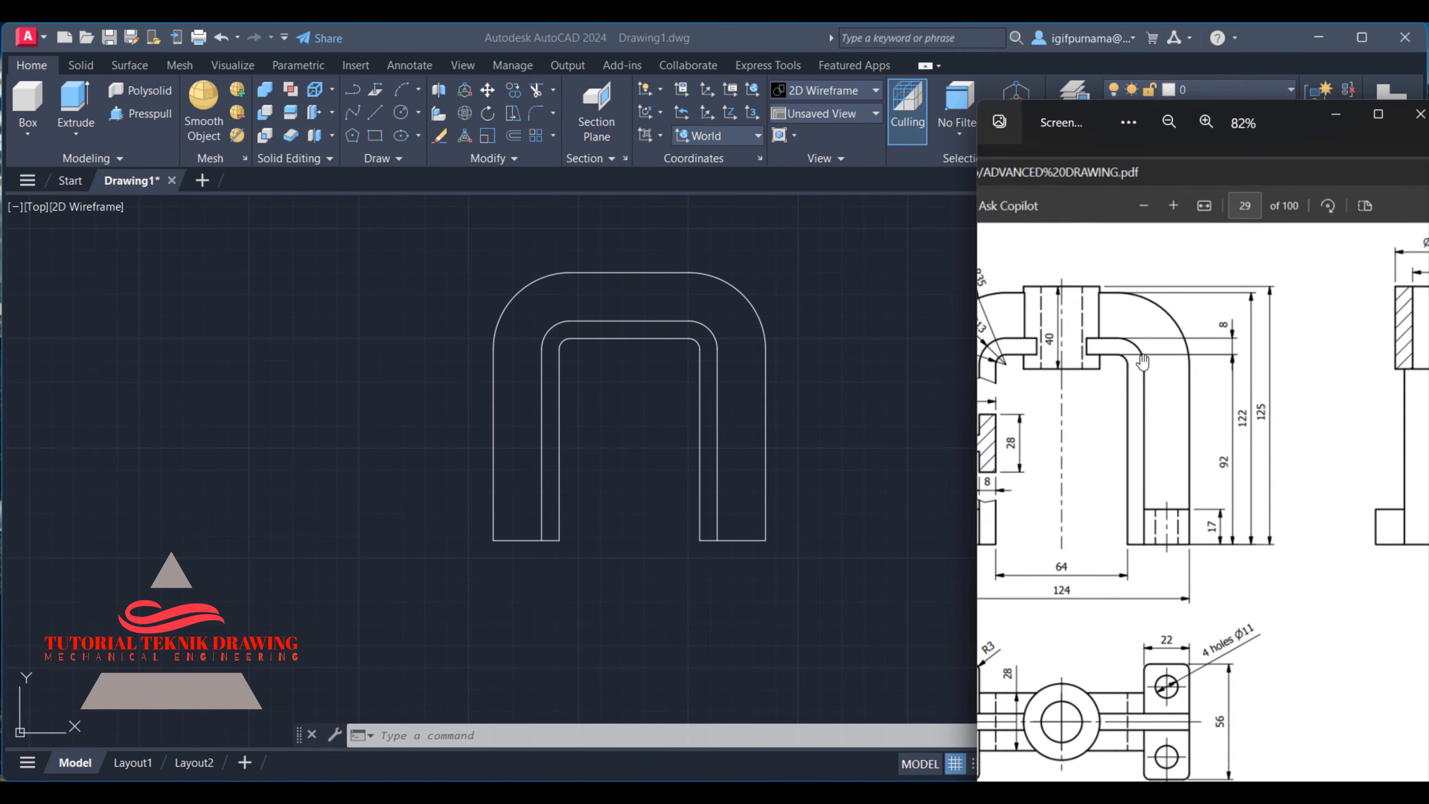
pyautogui.scroll(-2, 1143, 363)
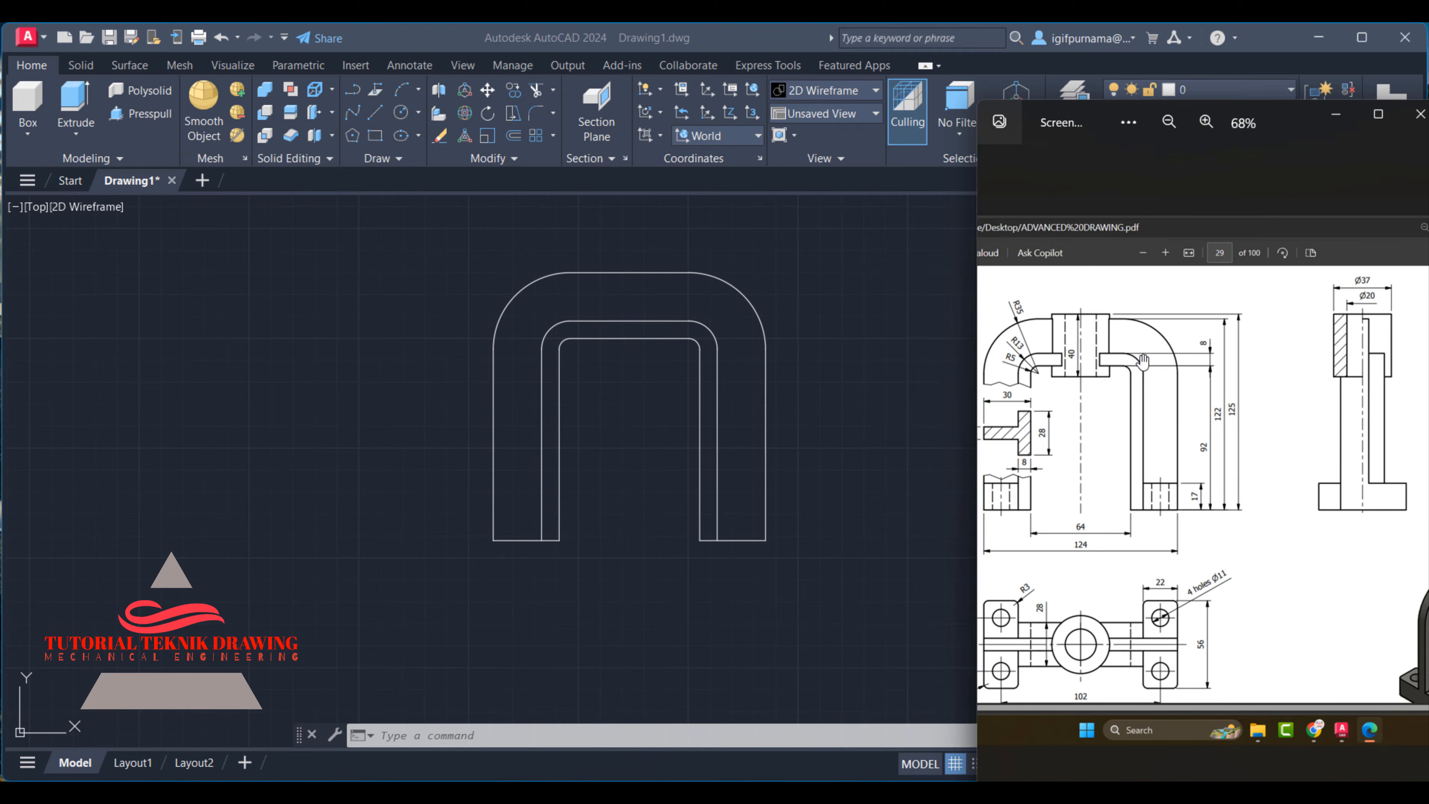
pyautogui.scroll(2, 1312, 296)
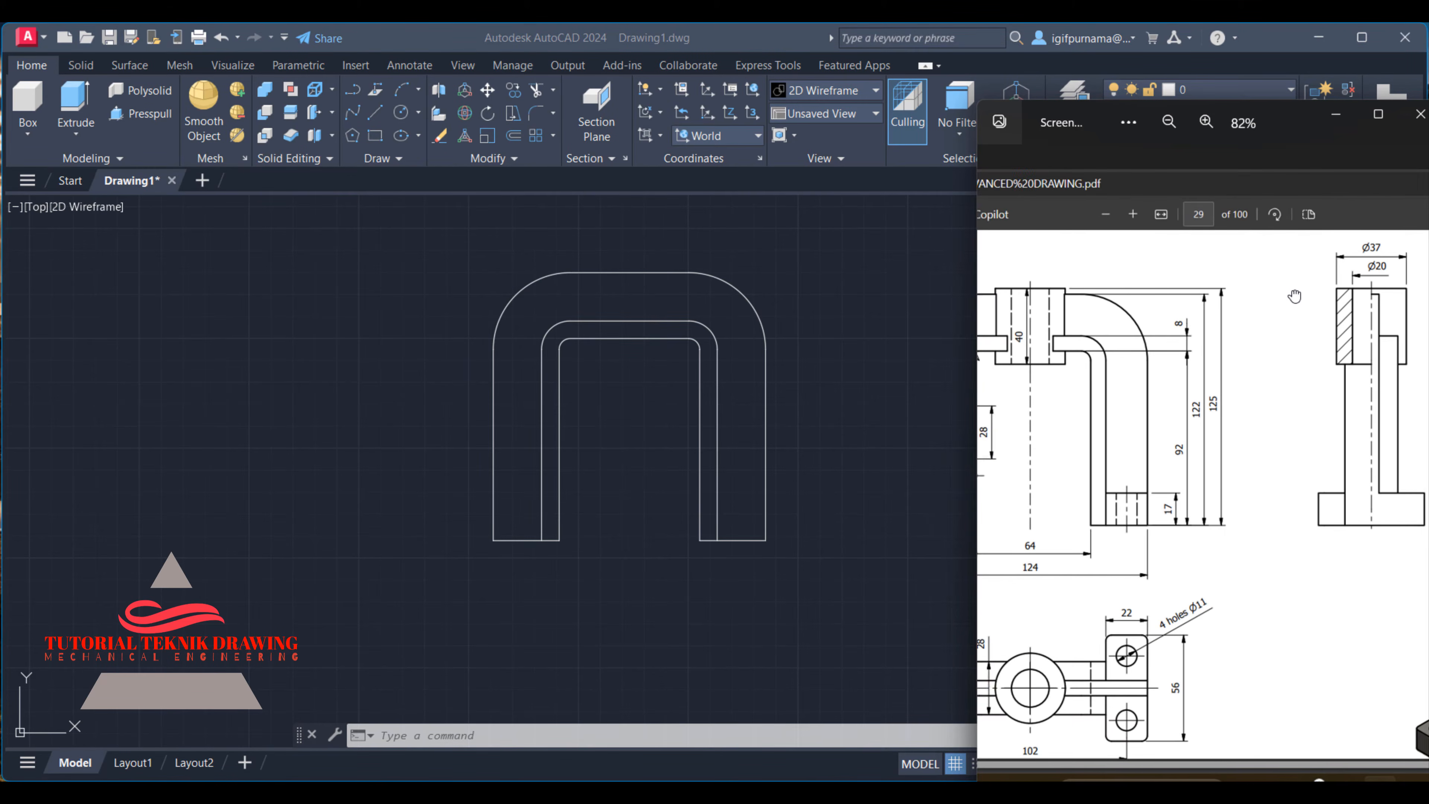
pyautogui.moveTo(1298, 299); pyautogui.dragTo(1258, 336)
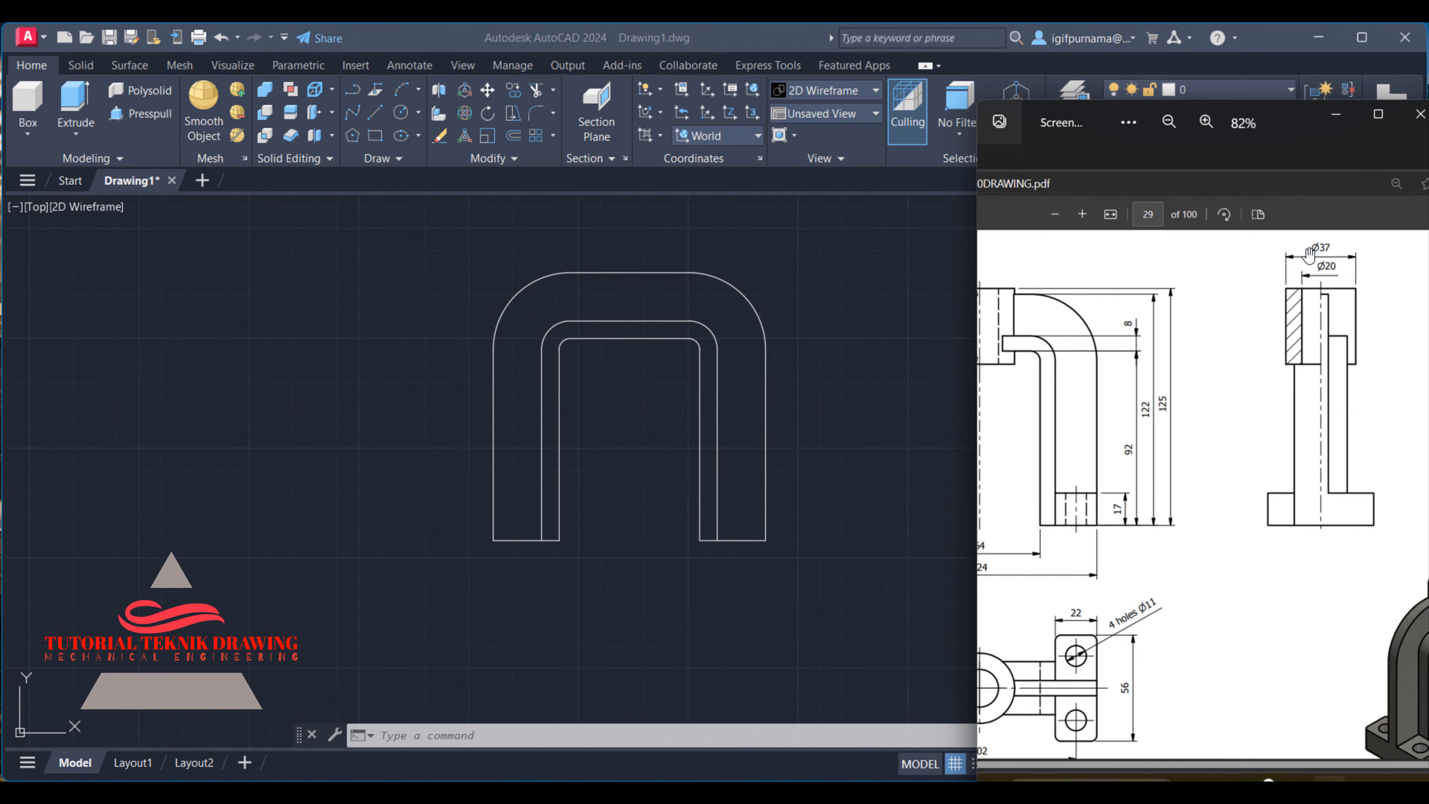
pyautogui.scroll(2, 1307, 258)
pyautogui.scroll(-5, 1287, 271)
pyautogui.scroll(2, 1082, 348)
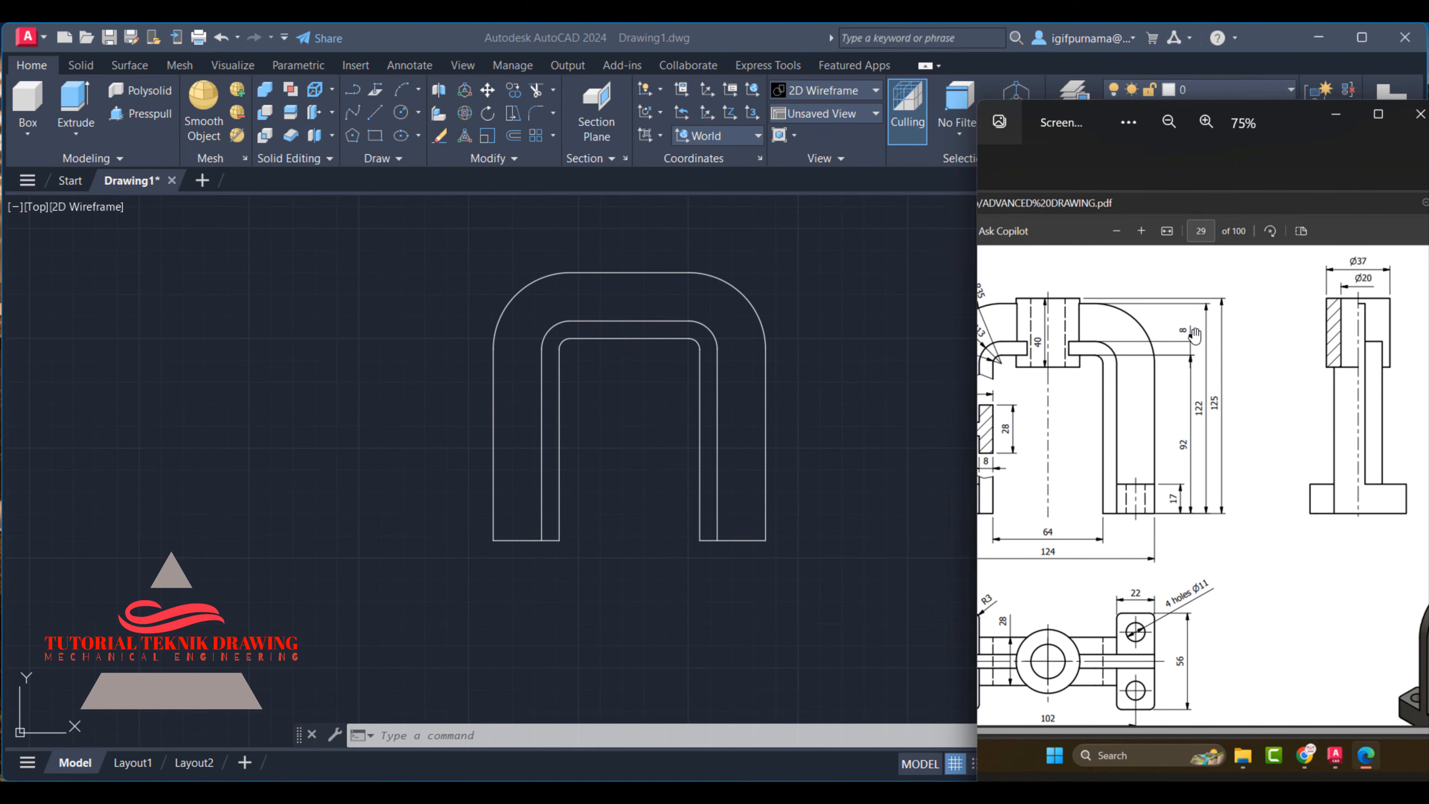
pyautogui.scroll(2, 1349, 262)
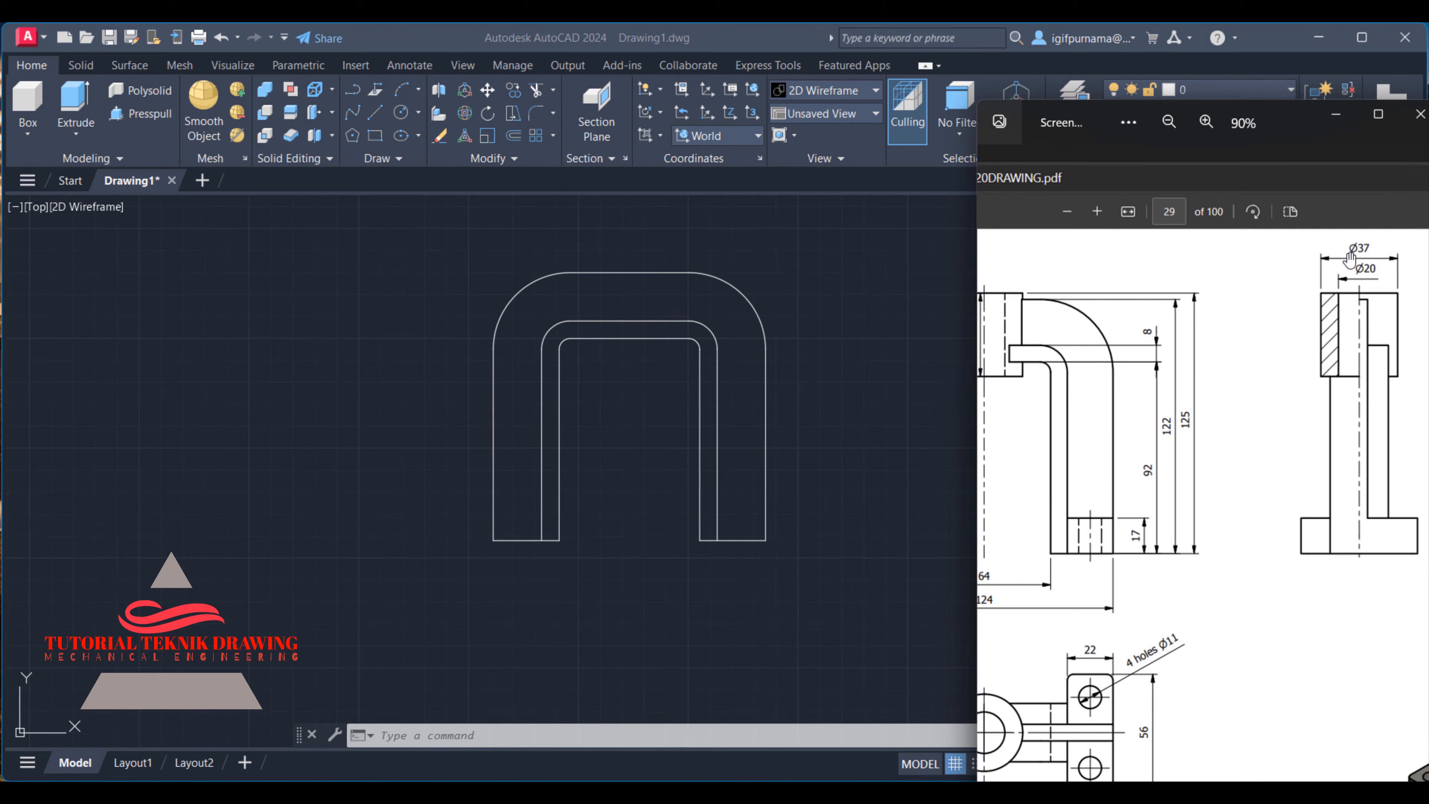
pyautogui.scroll(-2, 1351, 259)
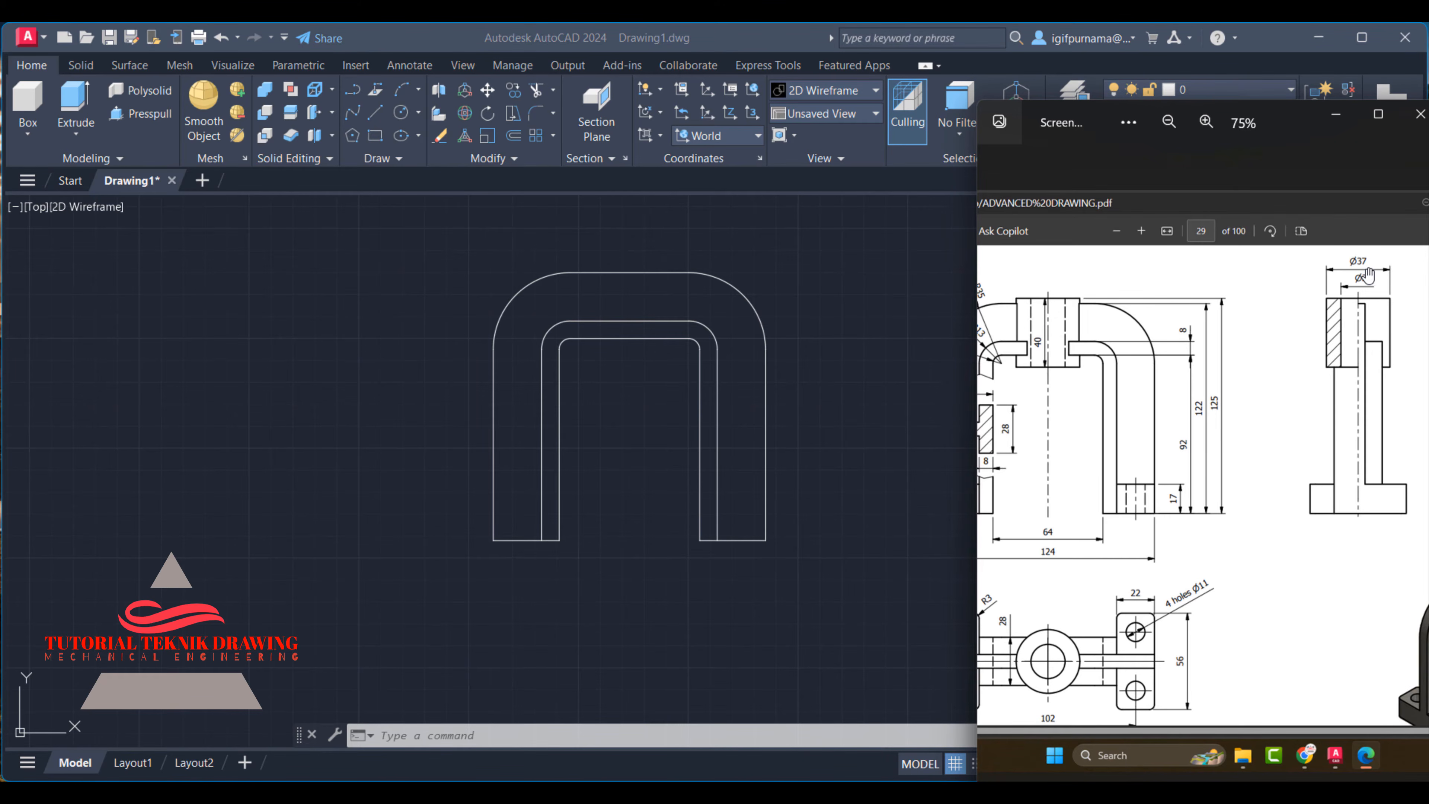
pyautogui.scroll(2, 1367, 275)
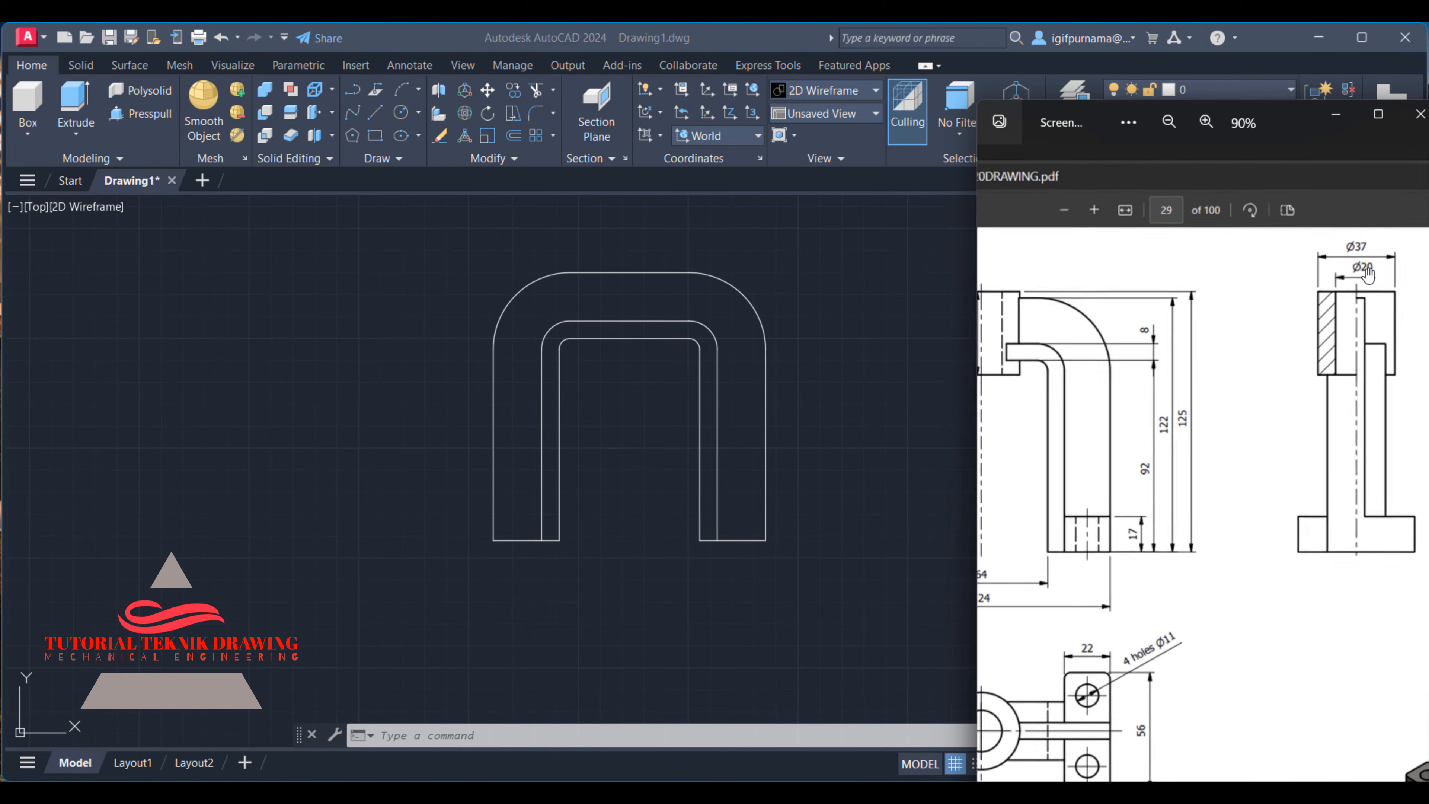
pyautogui.click(821, 358)
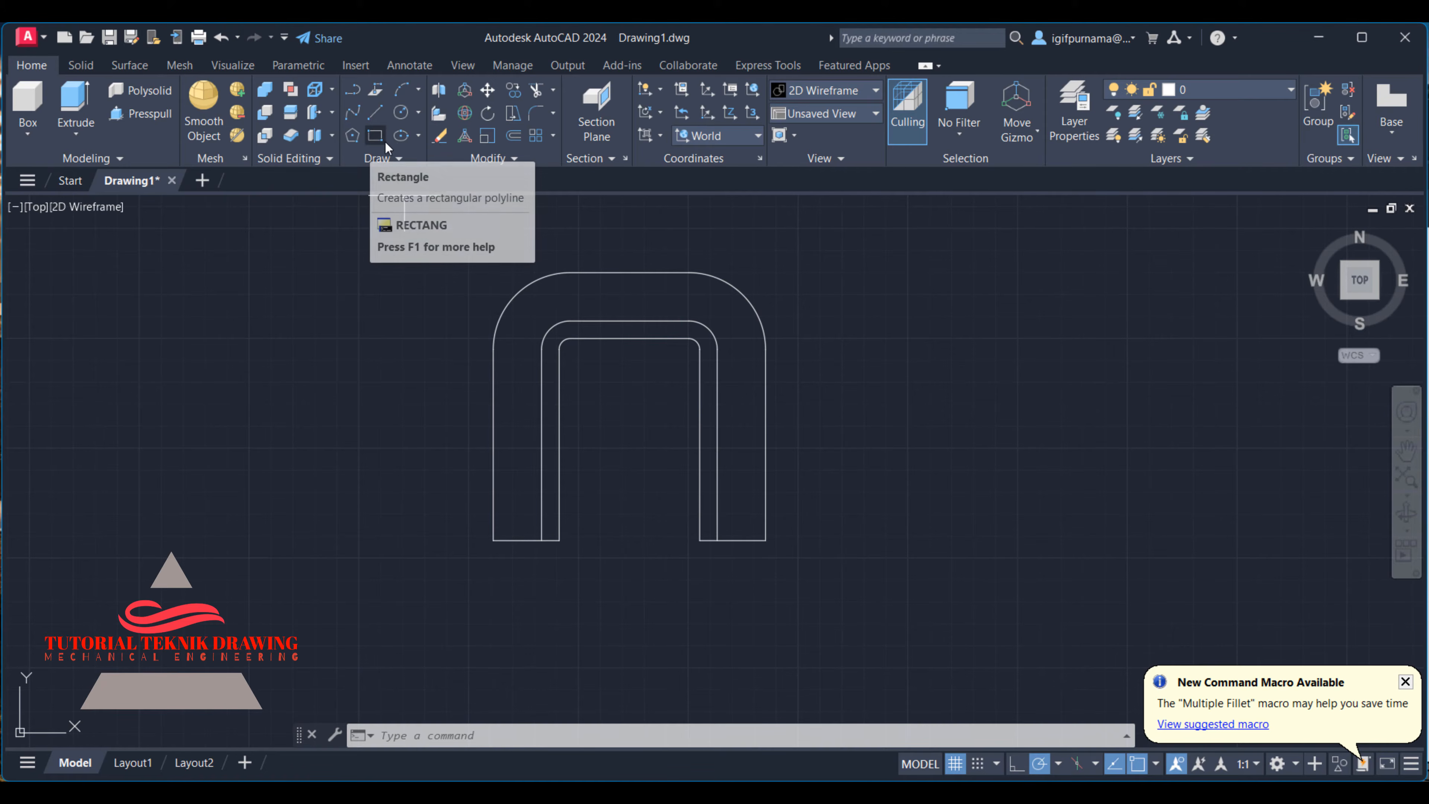
# - Try to draw a 37-wide rectangle for the boss beside the bracket outline, and undo it
pyautogui.click(373, 141)
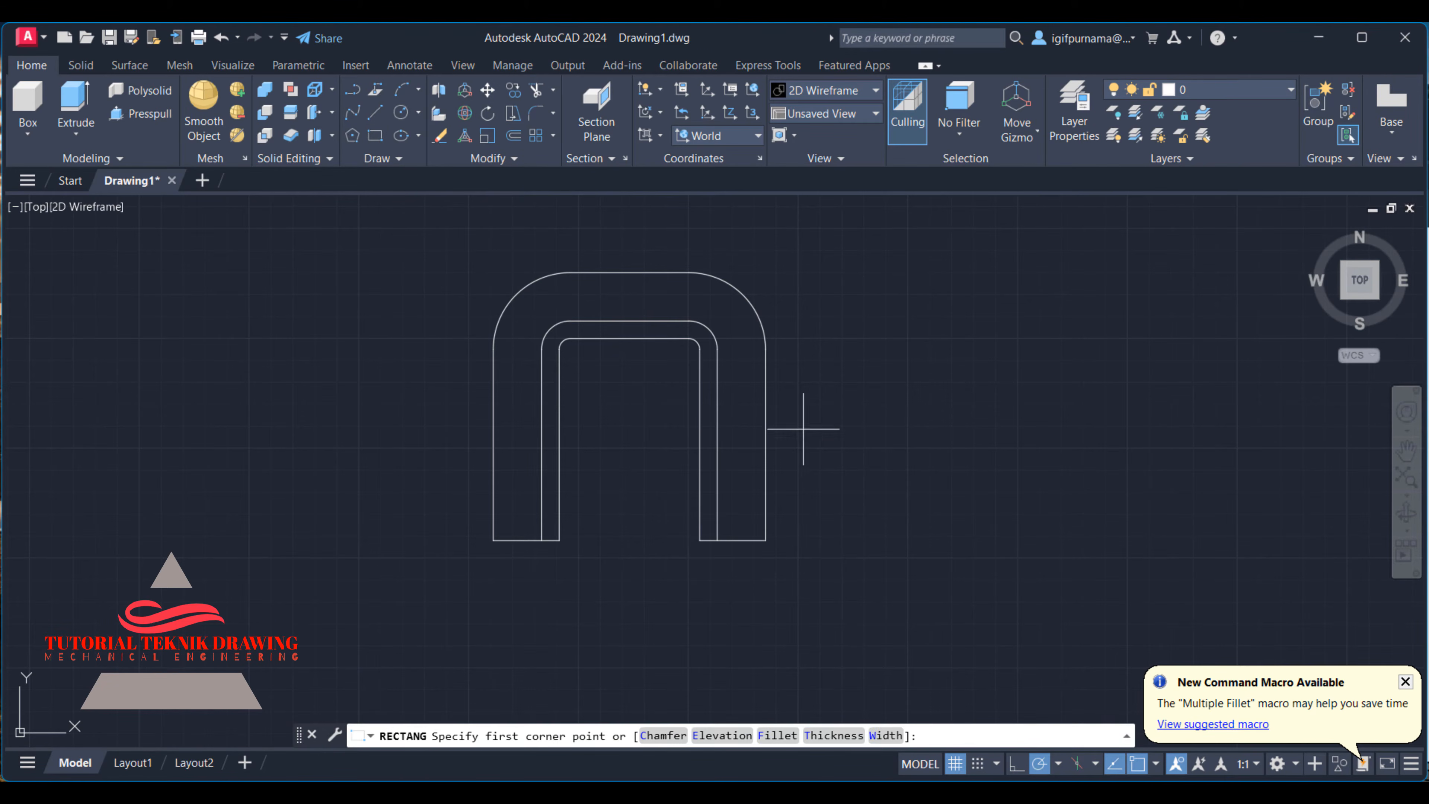
pyautogui.click(835, 320)
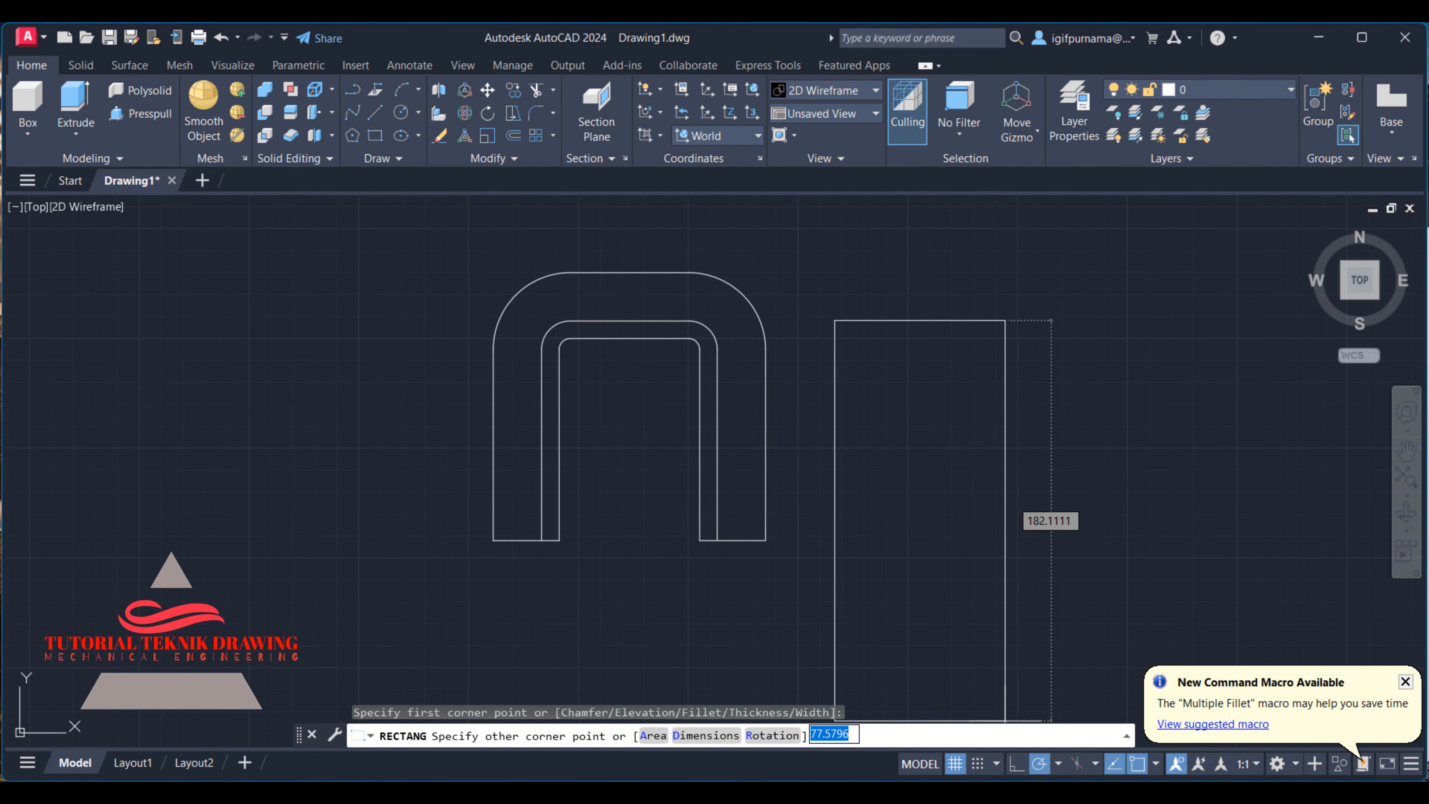
pyautogui.click(1008, 789)
pyautogui.scroll(-3, 1137, 371)
pyautogui.scroll(3, 1080, 346)
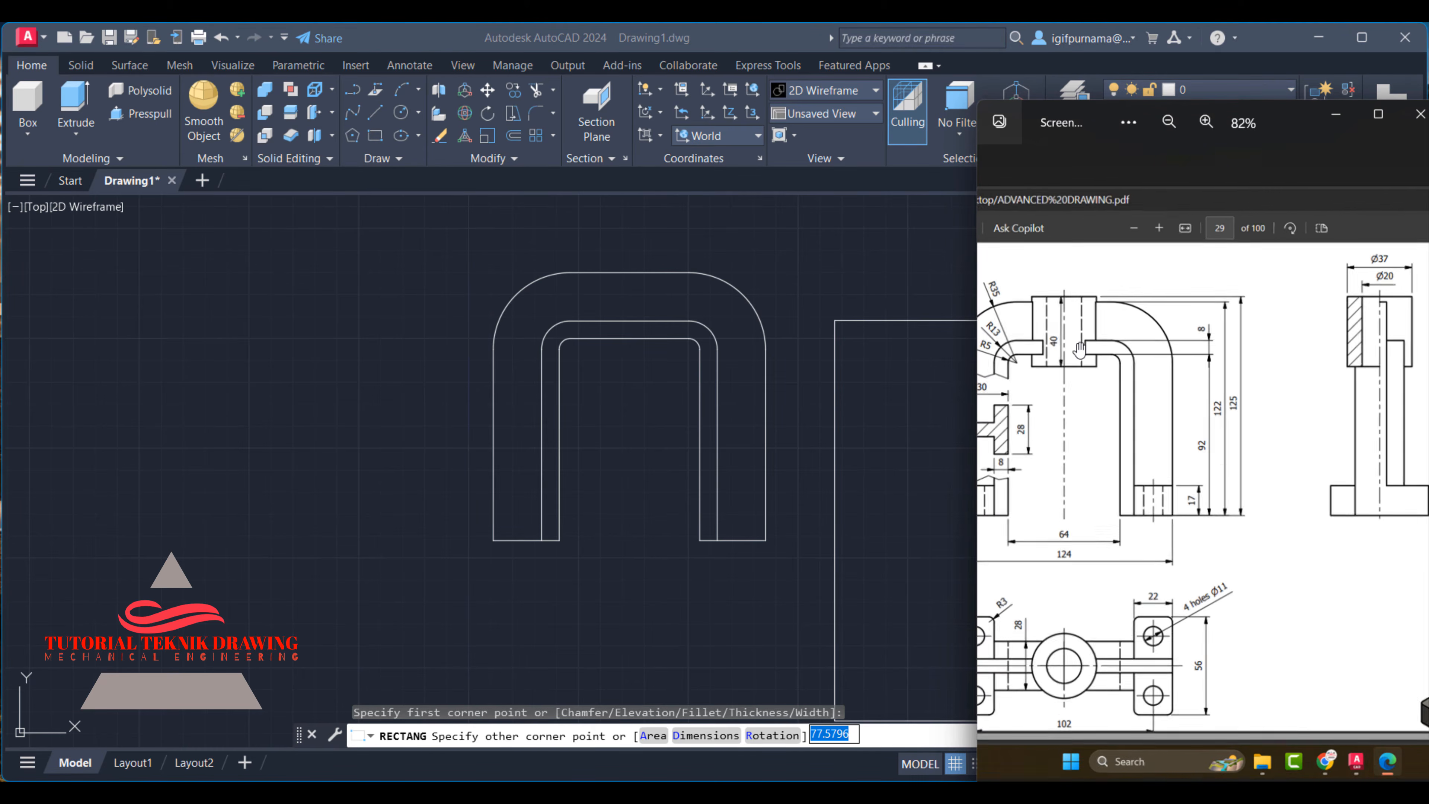
pyautogui.scroll(1, 1265, 287)
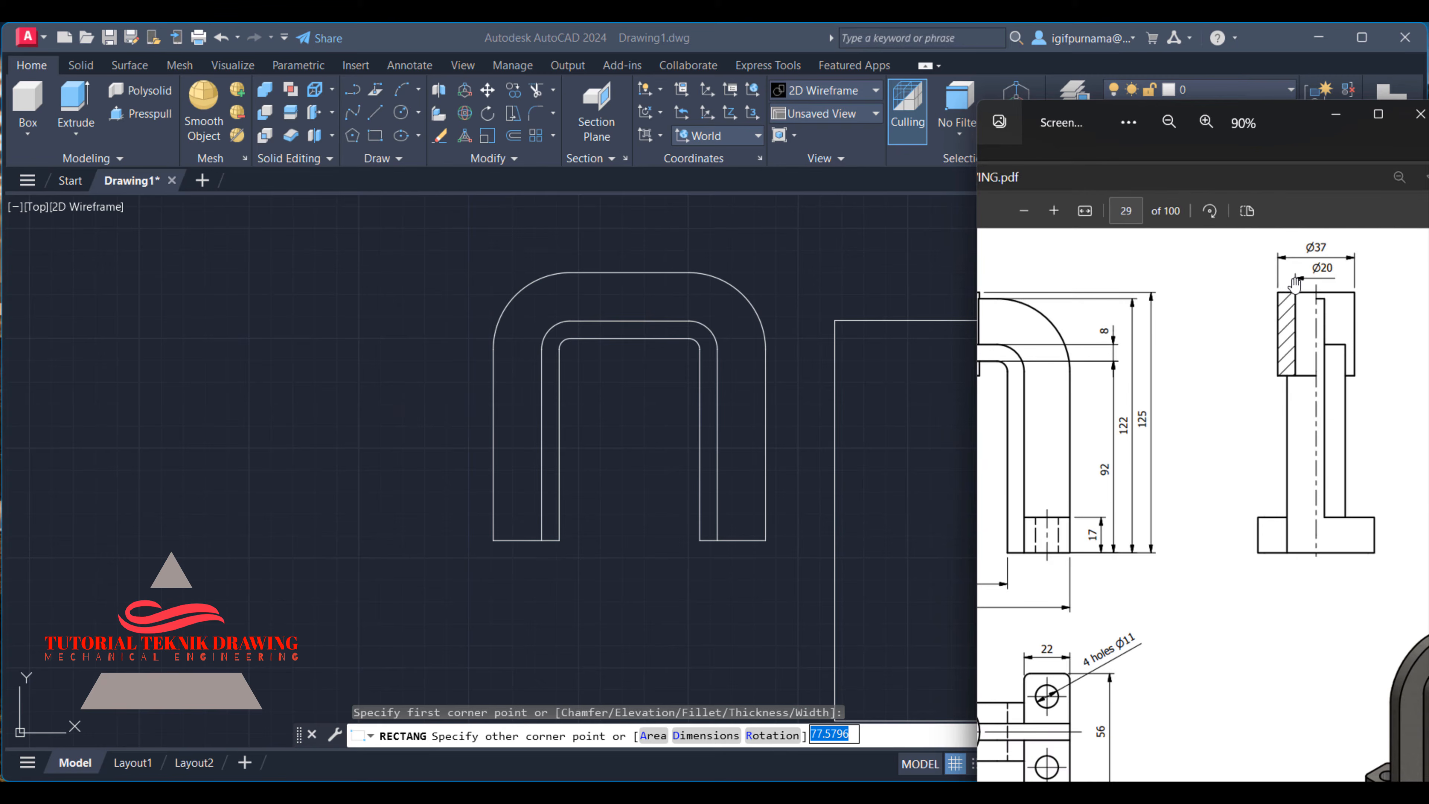
pyautogui.click(1339, 121)
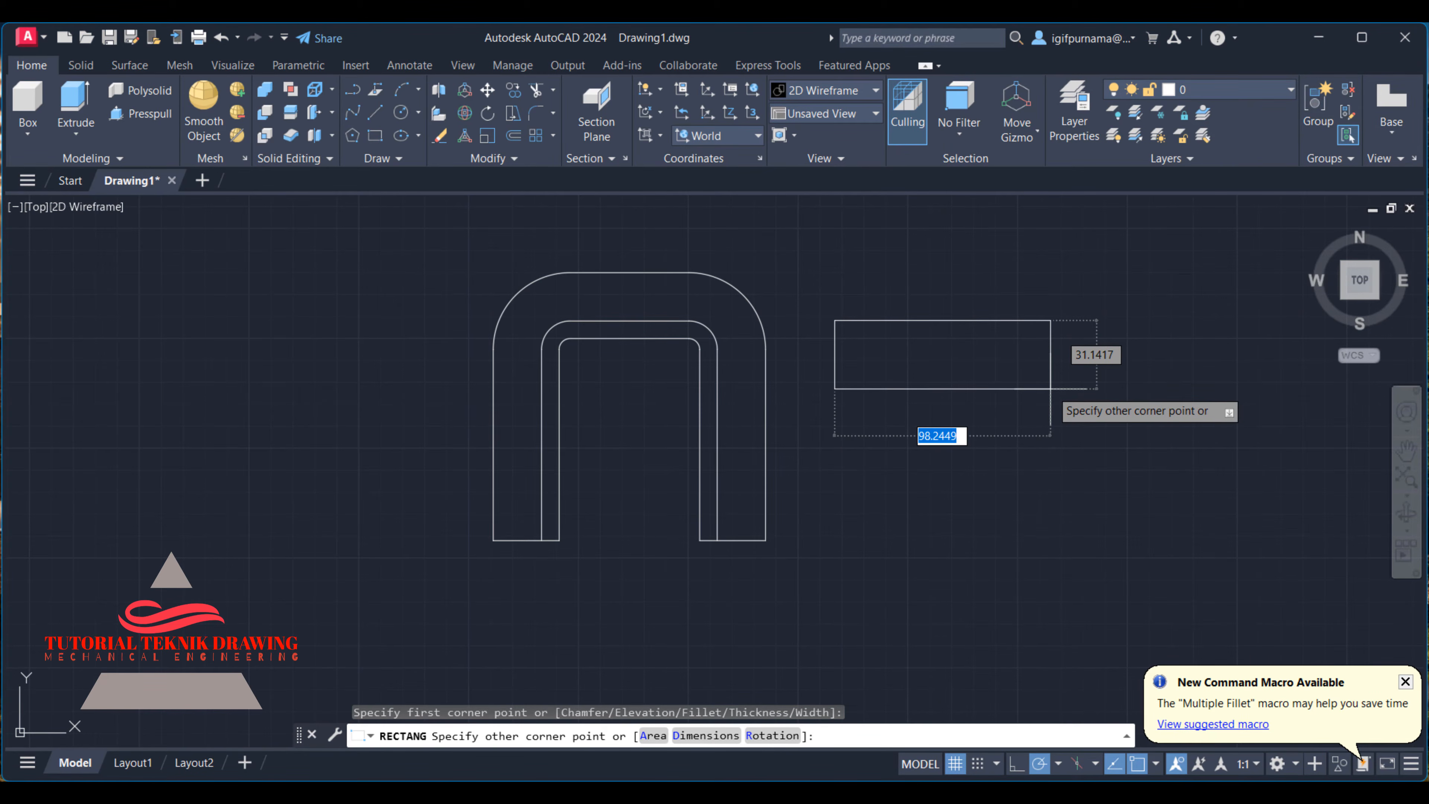
pyautogui.write('37')
pyautogui.press('Return')
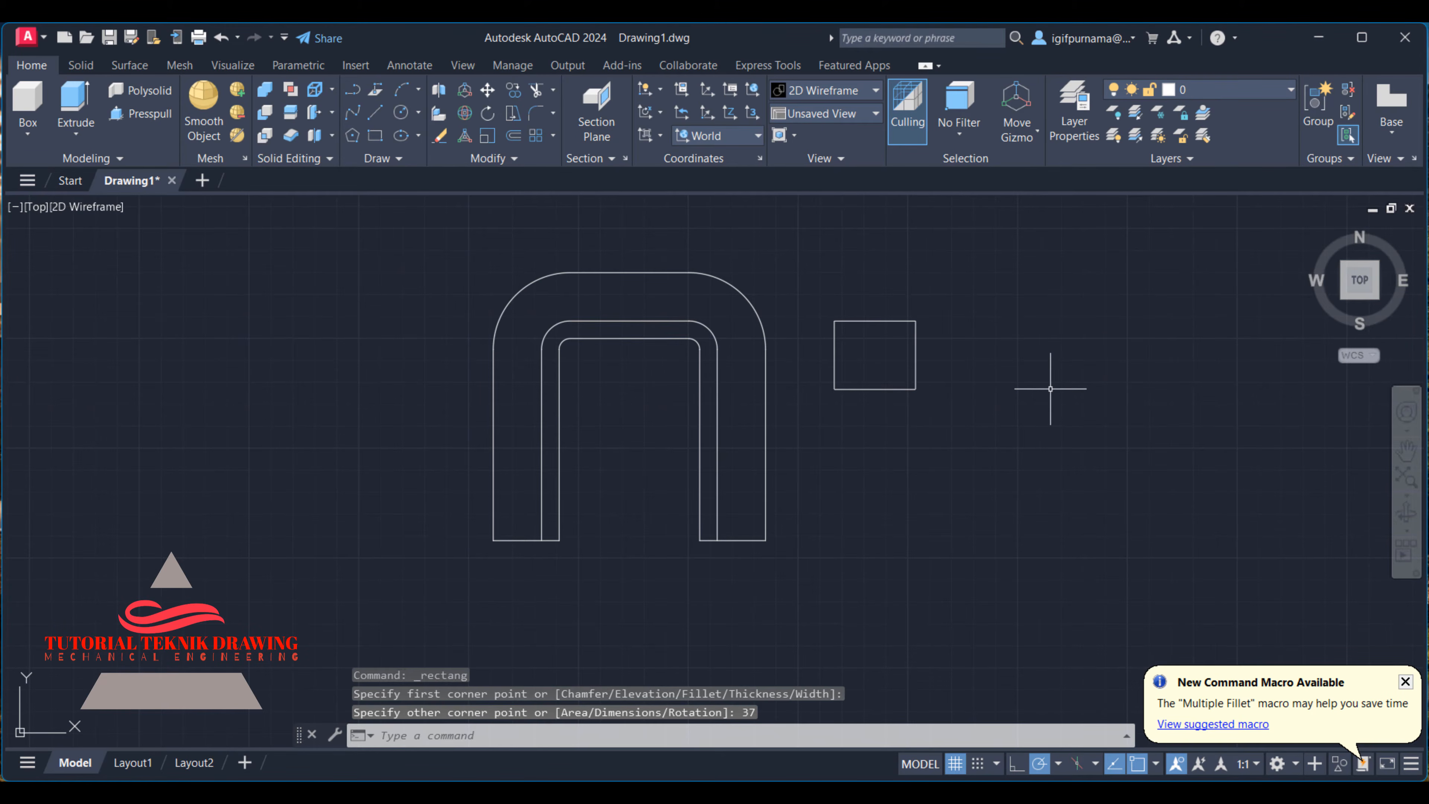
pyautogui.hotkey('ctrl', 'z')
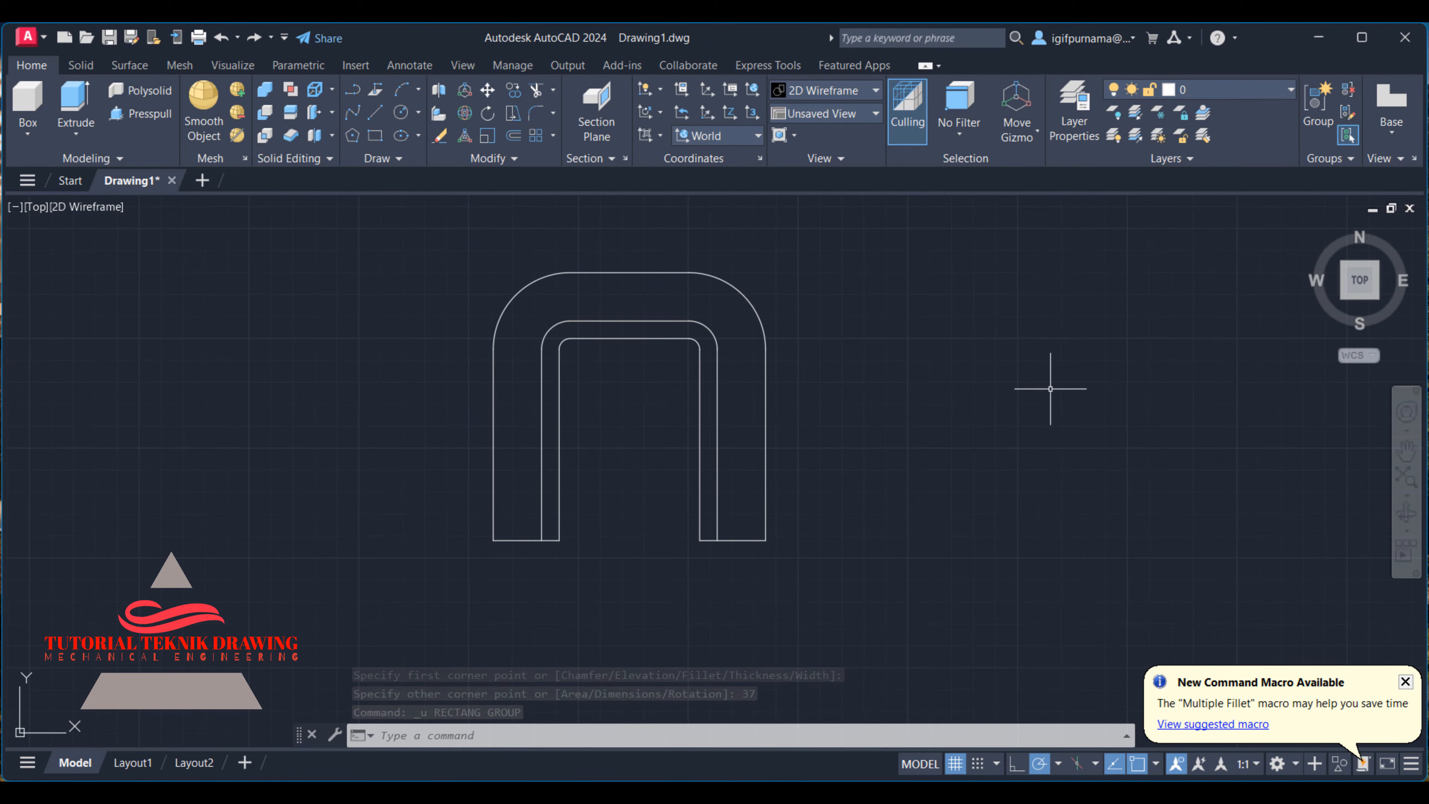
# - Examine the front and side views in the reference image for the central boss's shape and its outer and bore diameters
pyautogui.click(1043, 791)
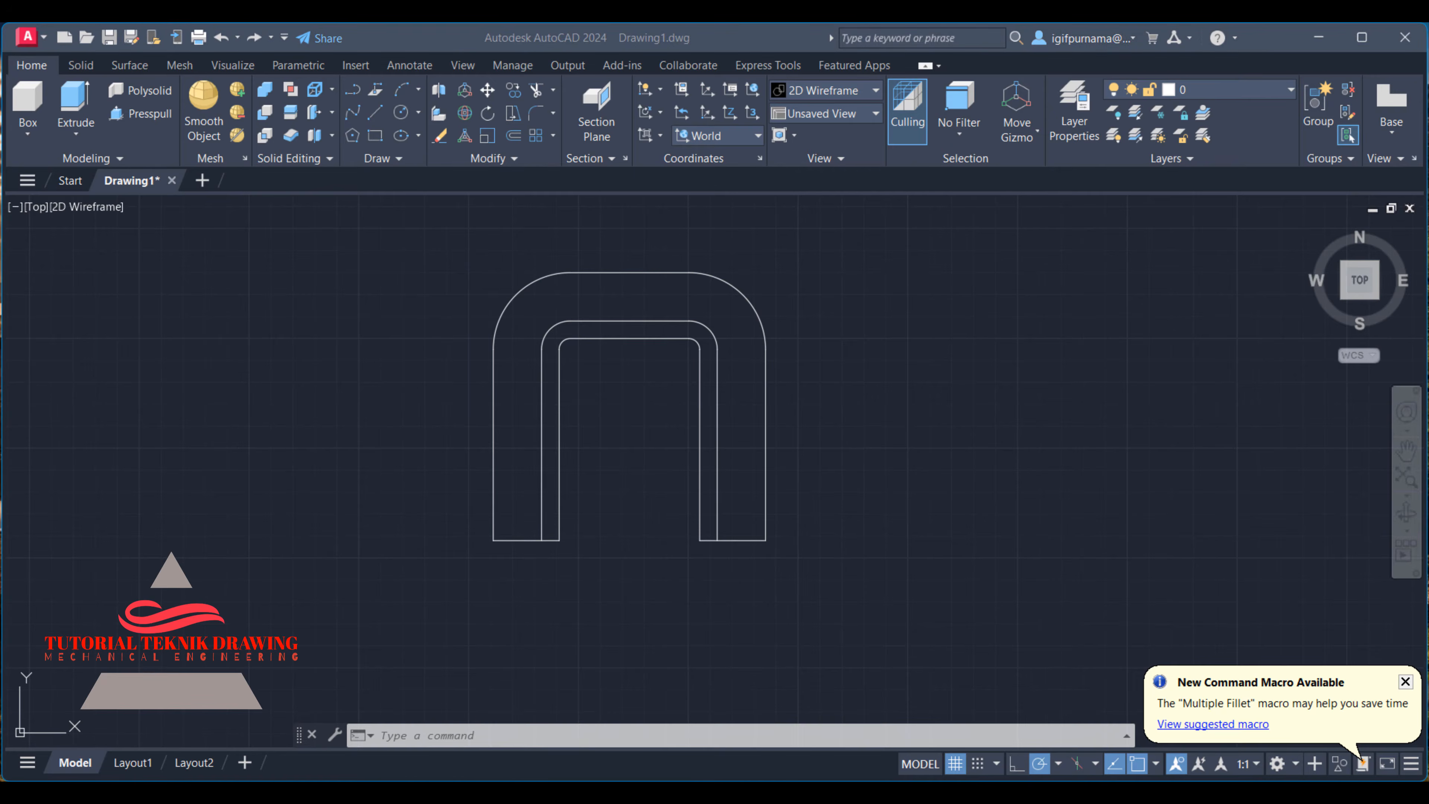
pyautogui.scroll(-3, 1196, 574)
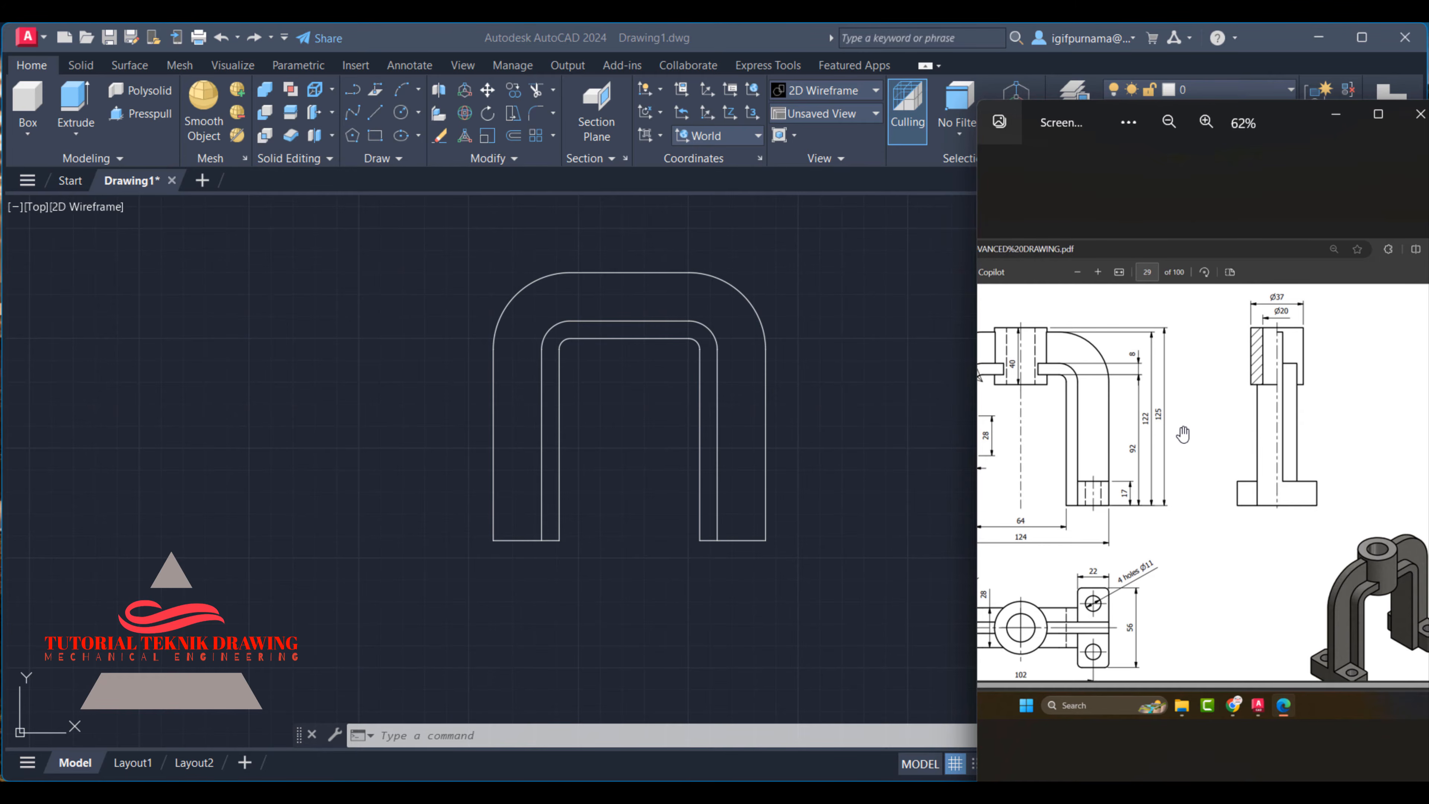
pyautogui.scroll(3, 1106, 385)
pyautogui.moveTo(1120, 389); pyautogui.dragTo(1150, 391)
pyautogui.scroll(3, 1115, 302)
pyautogui.scroll(-3, 1130, 354)
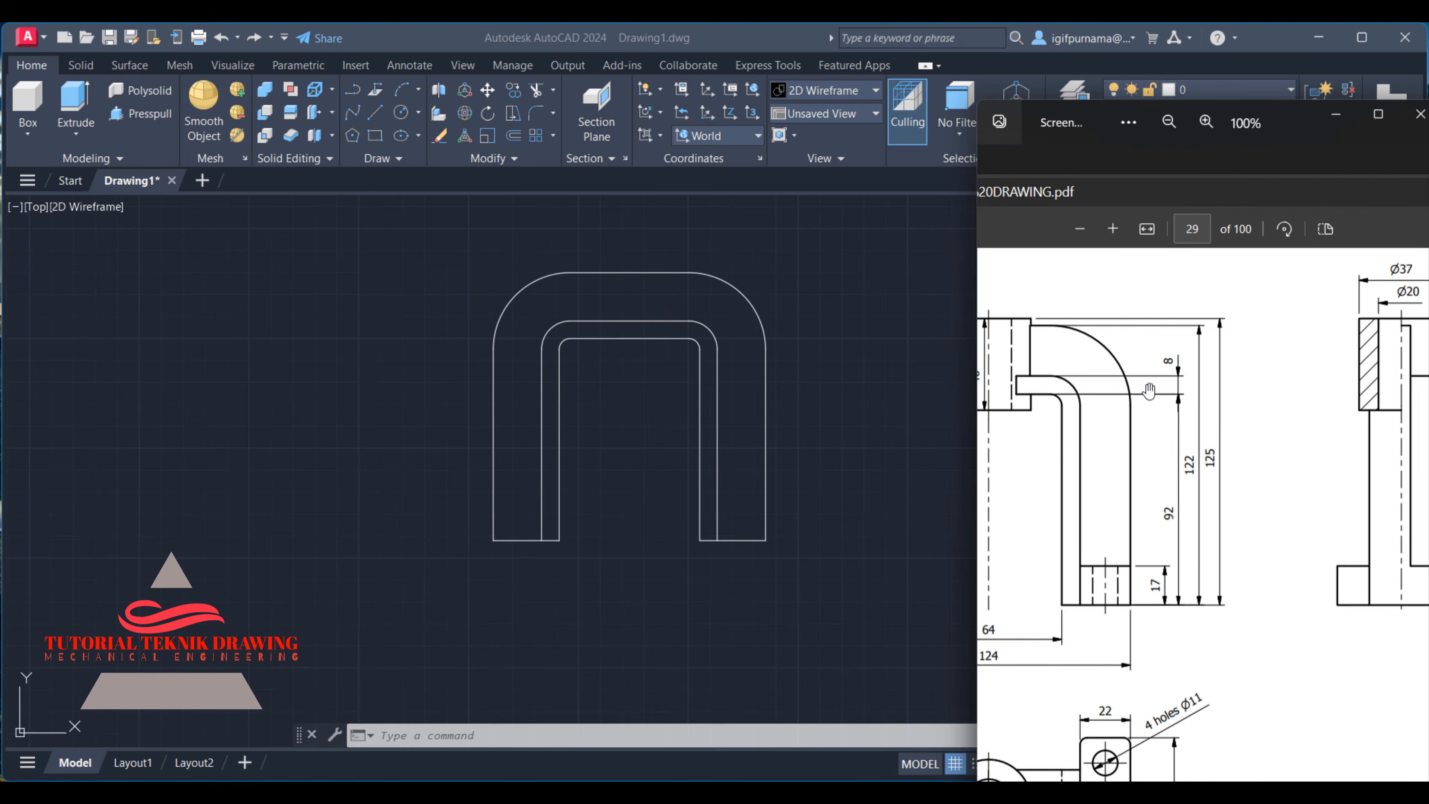
pyautogui.moveTo(1303, 350); pyautogui.dragTo(1196, 367)
pyautogui.scroll(2, 1293, 289)
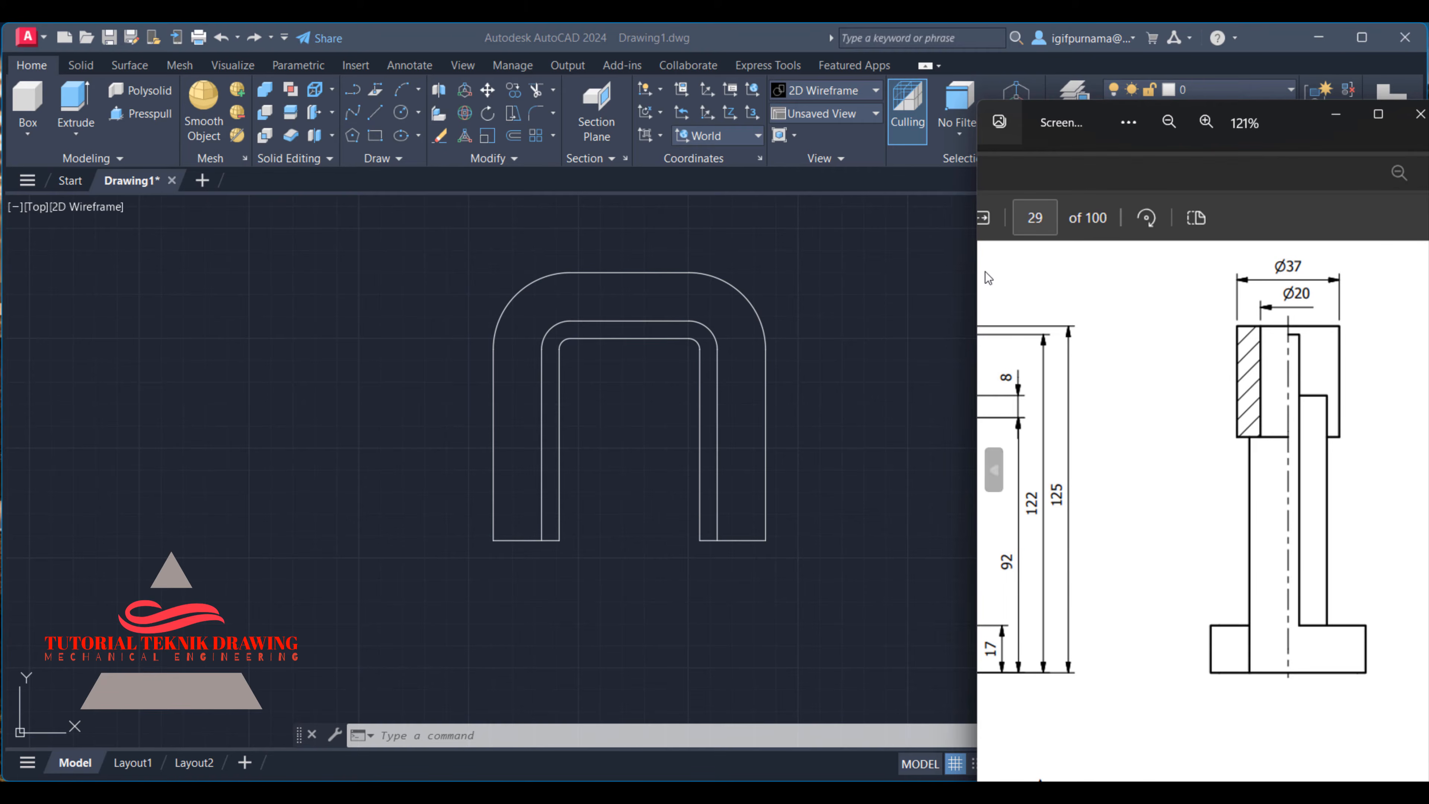
pyautogui.click(863, 302)
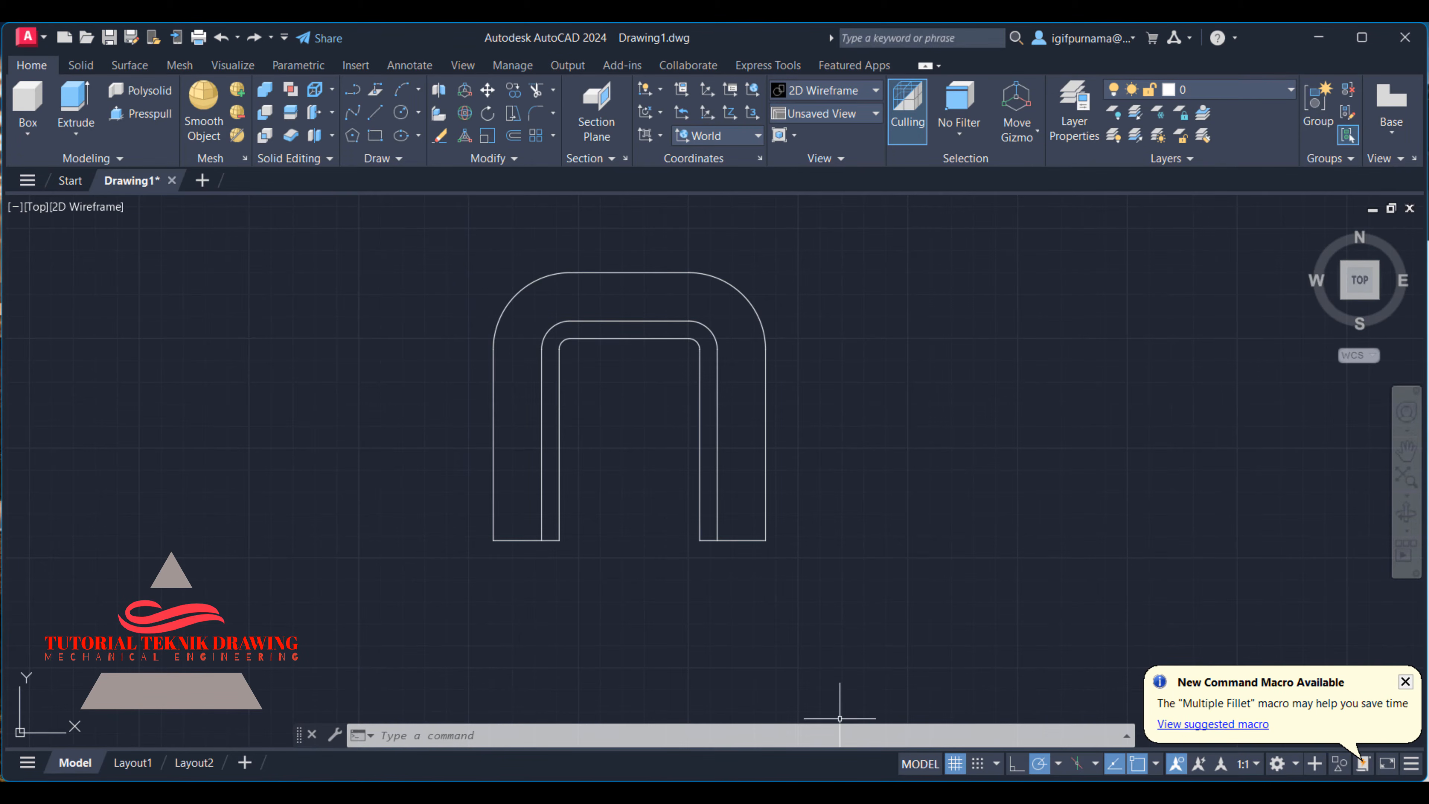
# - Switch to Calculator and divide 37 by 2 to get the boss's outer radius
pyautogui.click(666, 791)
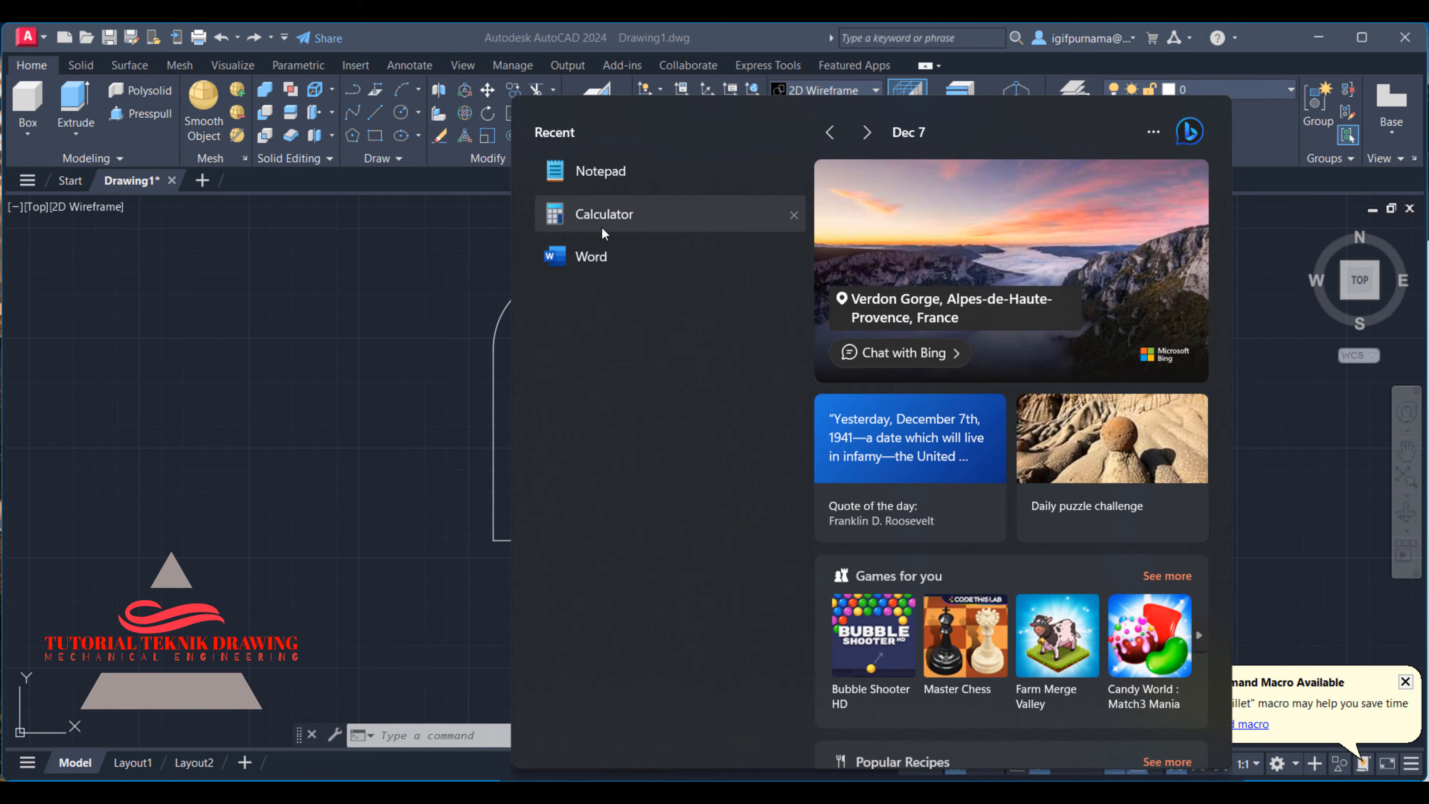
pyautogui.click(601, 226)
pyautogui.click(896, 633)
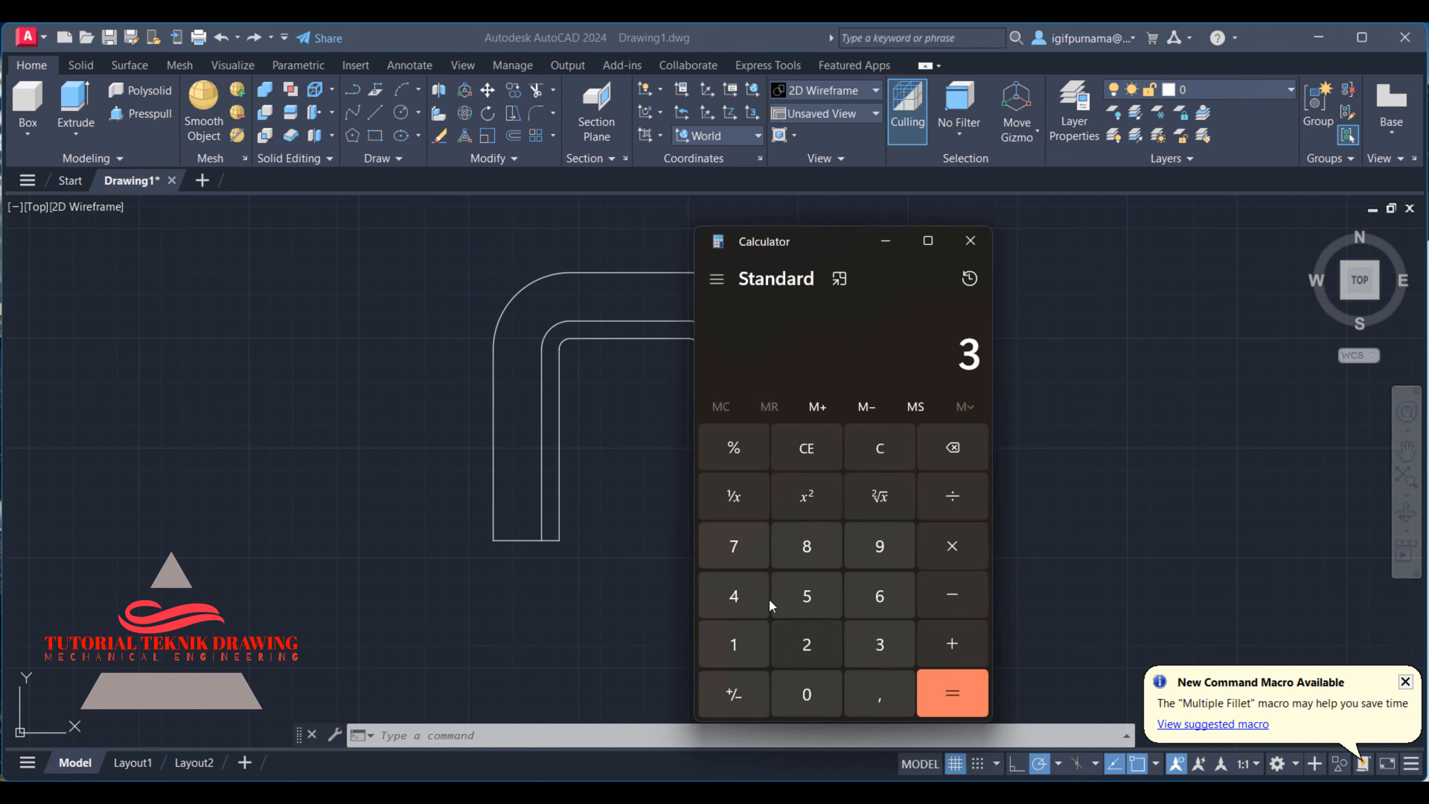
pyautogui.click(734, 545)
pyautogui.click(952, 495)
pyautogui.click(807, 645)
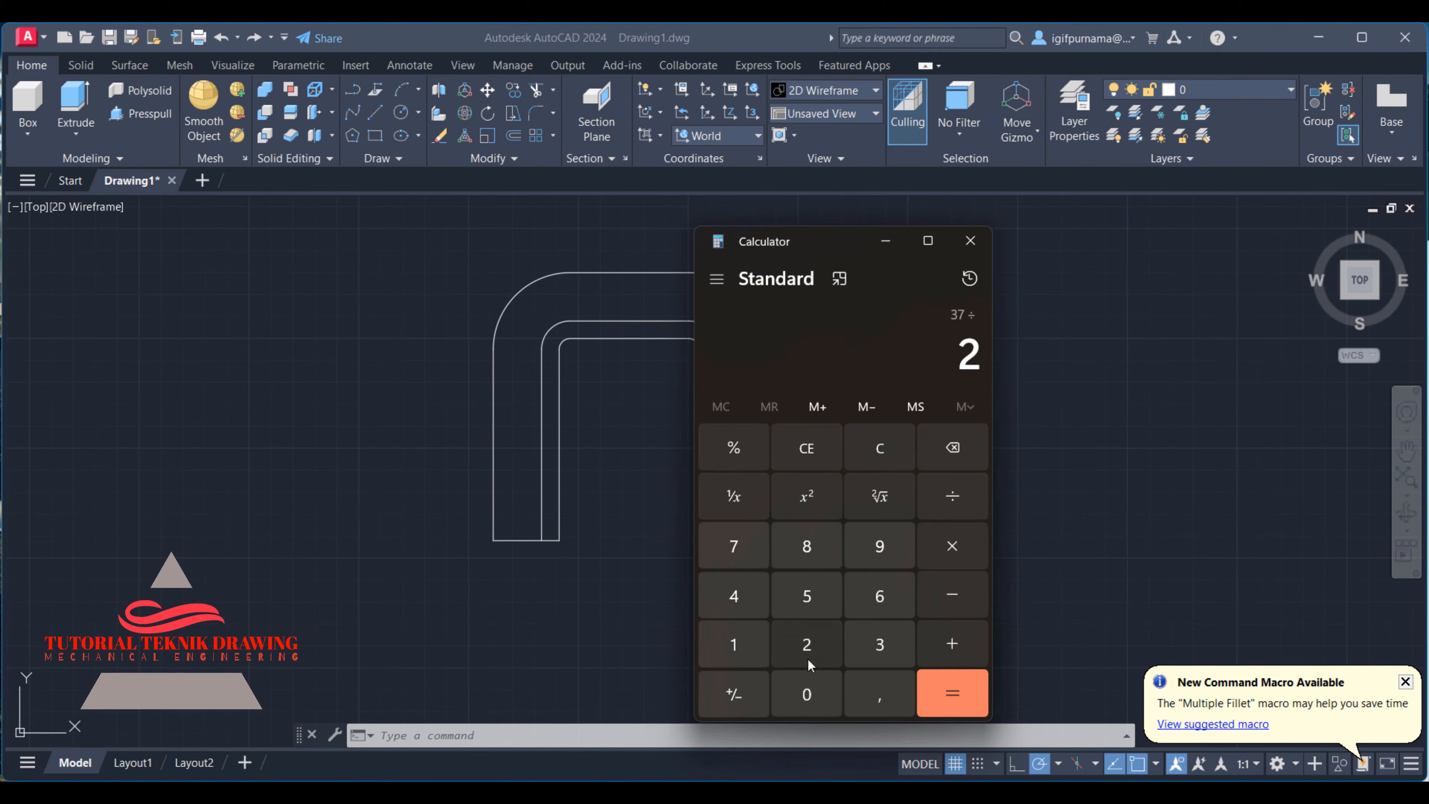
pyautogui.click(959, 696)
pyautogui.click(884, 241)
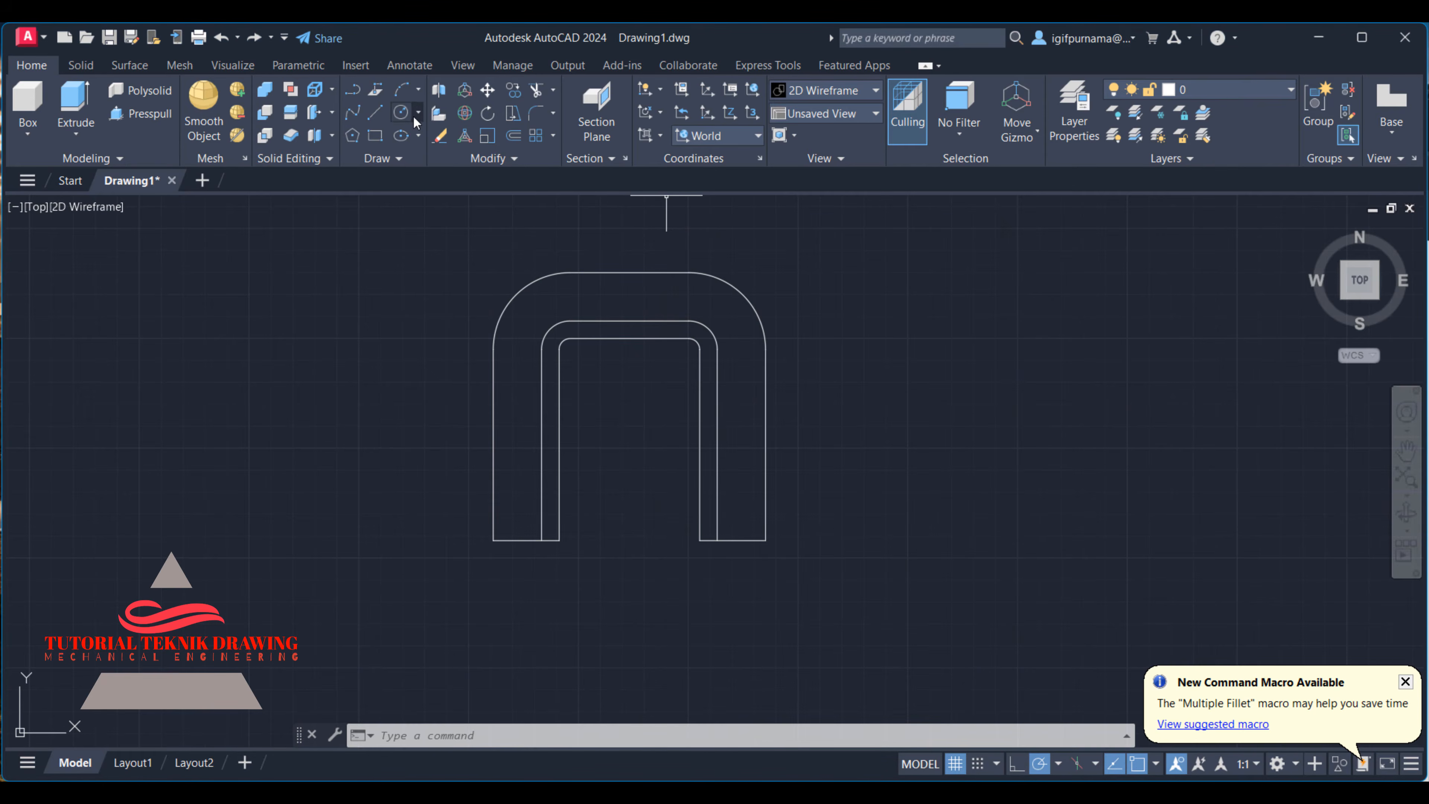
# - Draw a circle of radius 18.5 in the empty area beside the bracket outline for the boss's outer edge
pyautogui.click(401, 112)
pyautogui.click(948, 405)
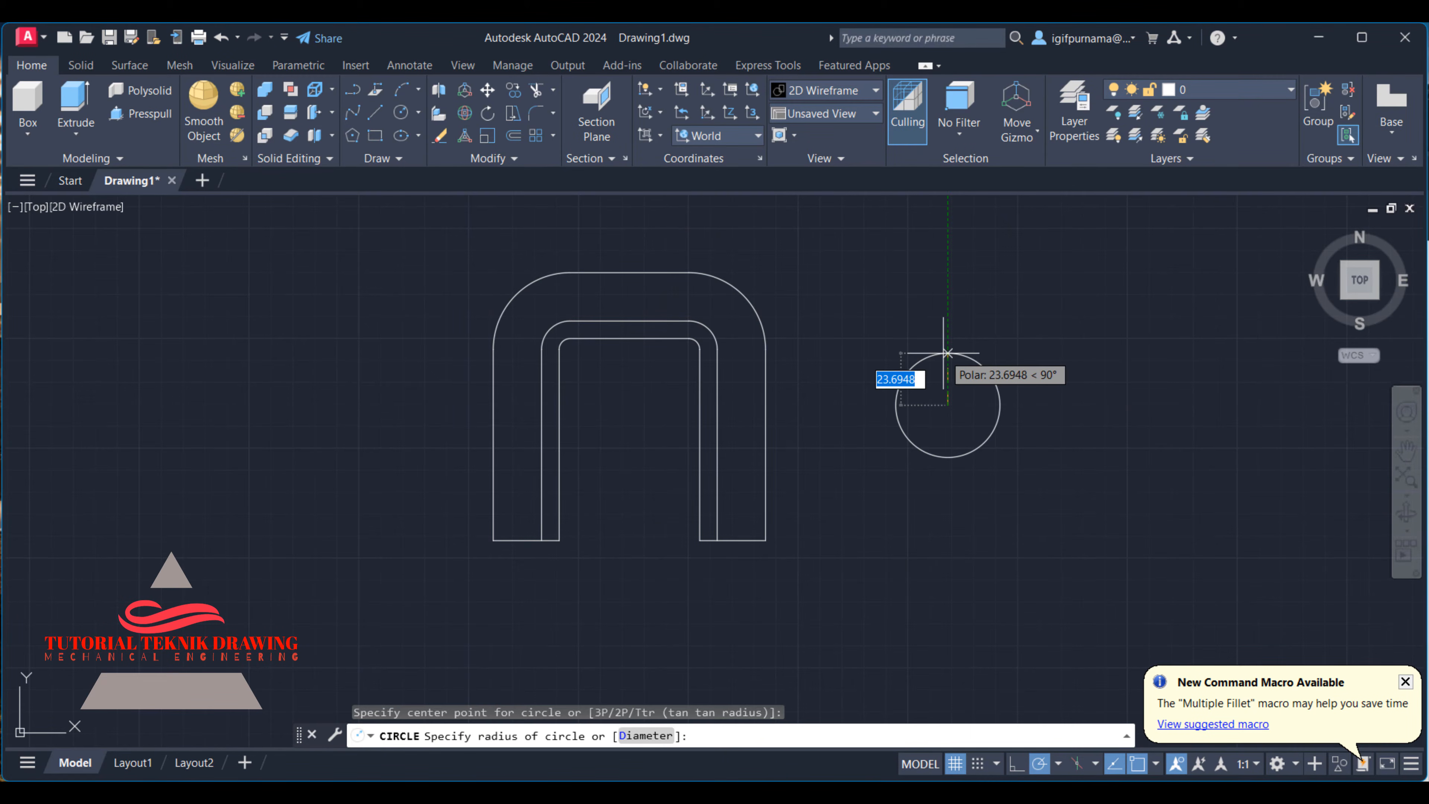
pyautogui.write('18.5')
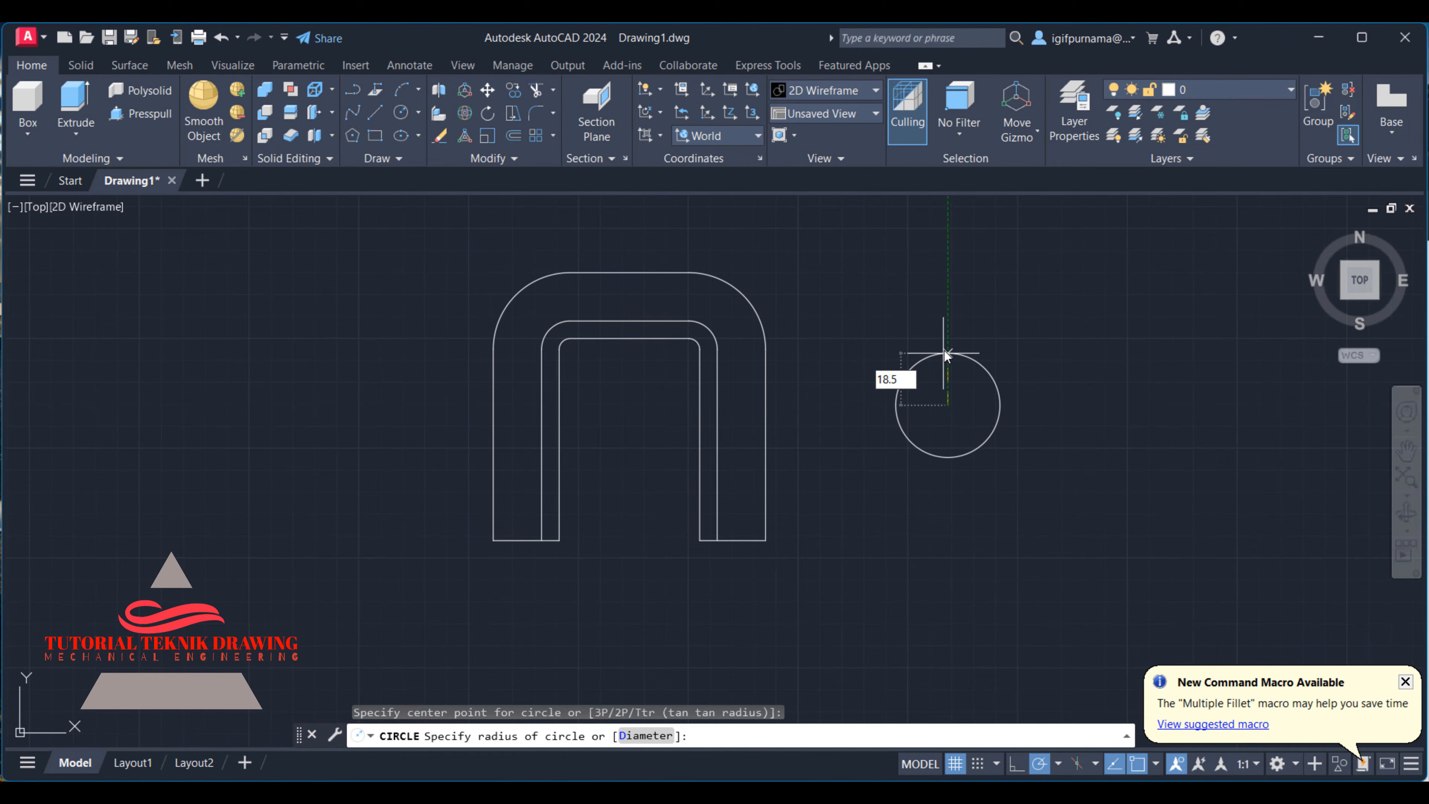
pyautogui.press('Return')
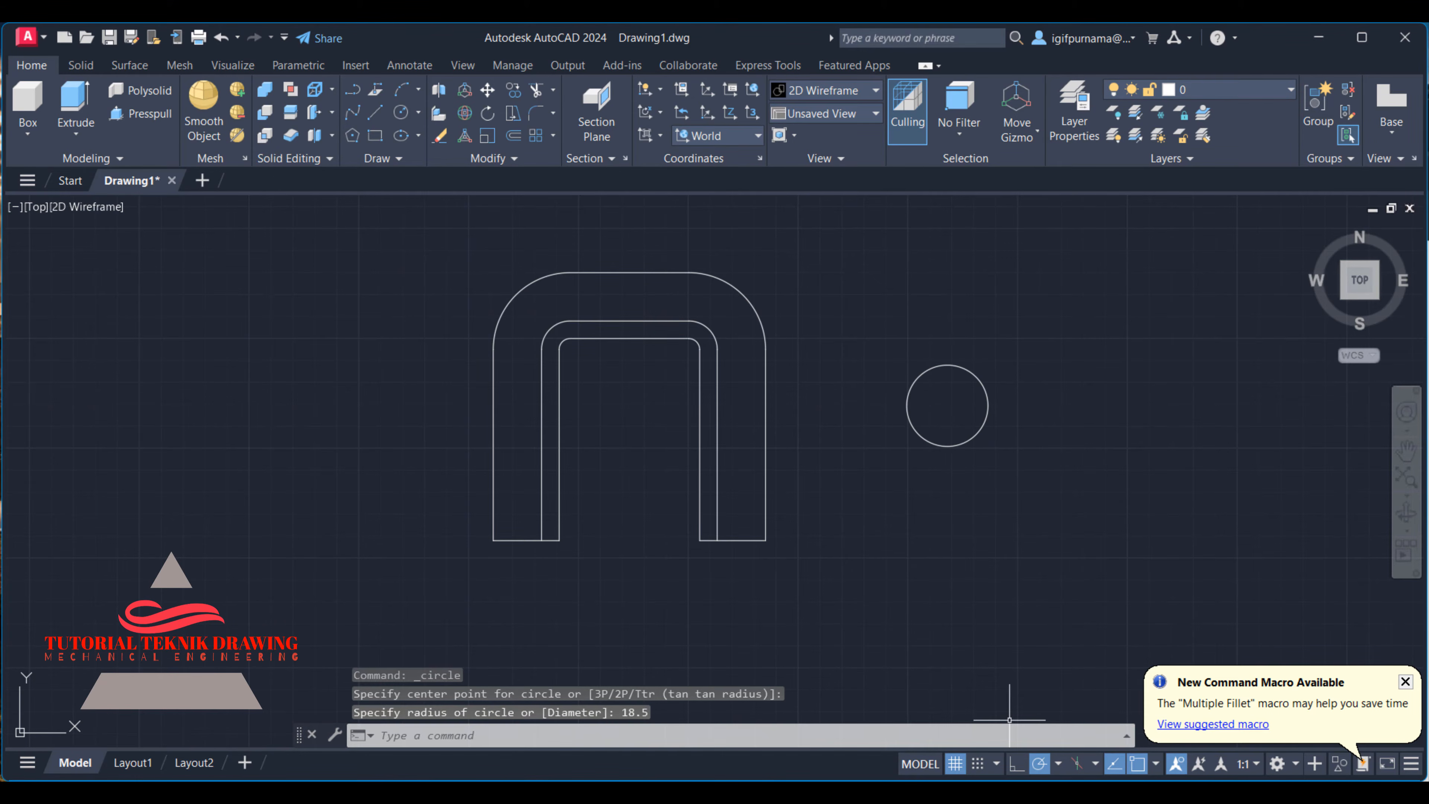
# - Check the bore diameter in the reference image and draw a concentric circle of radius 10 inside the boss circle
pyautogui.click(1041, 781)
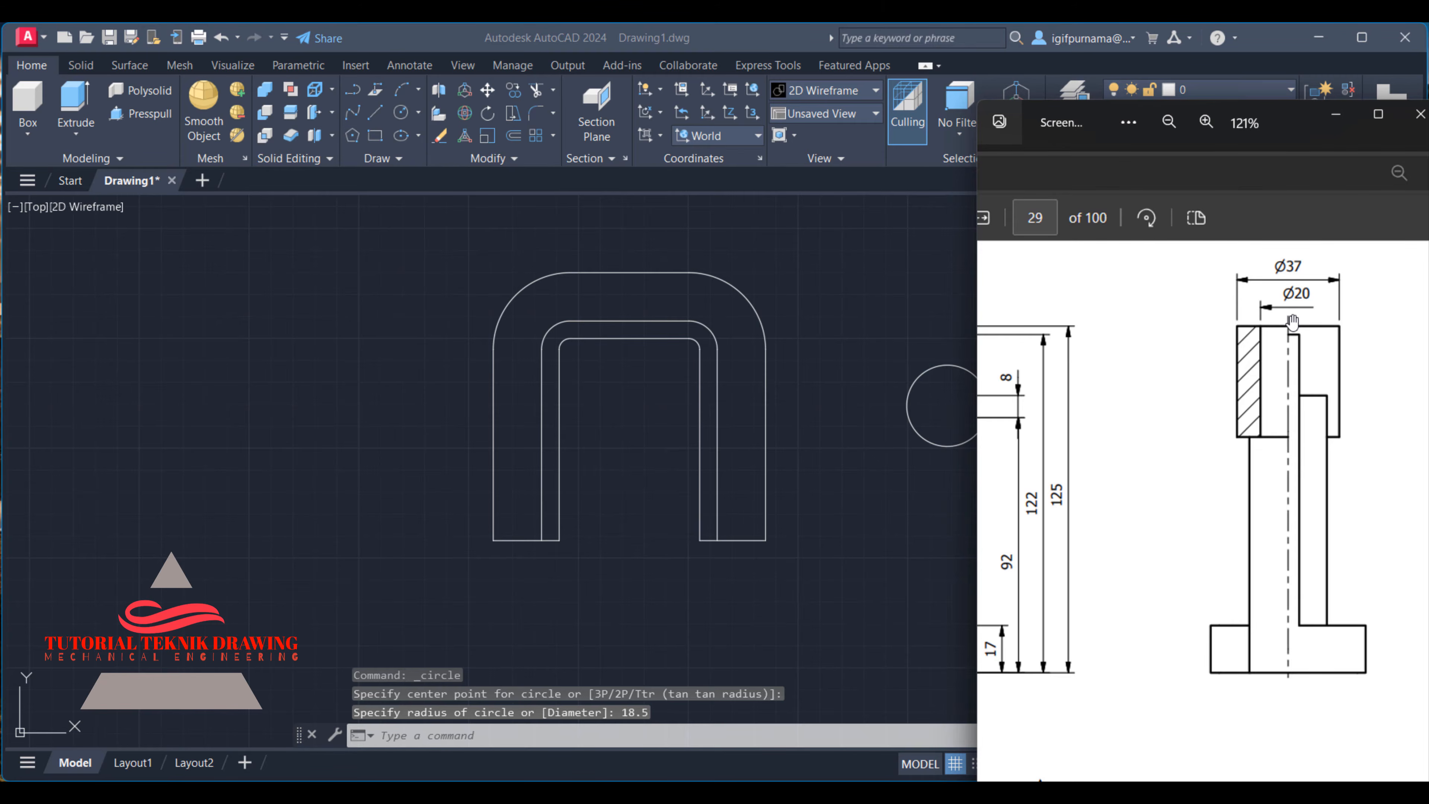
pyautogui.click(1336, 115)
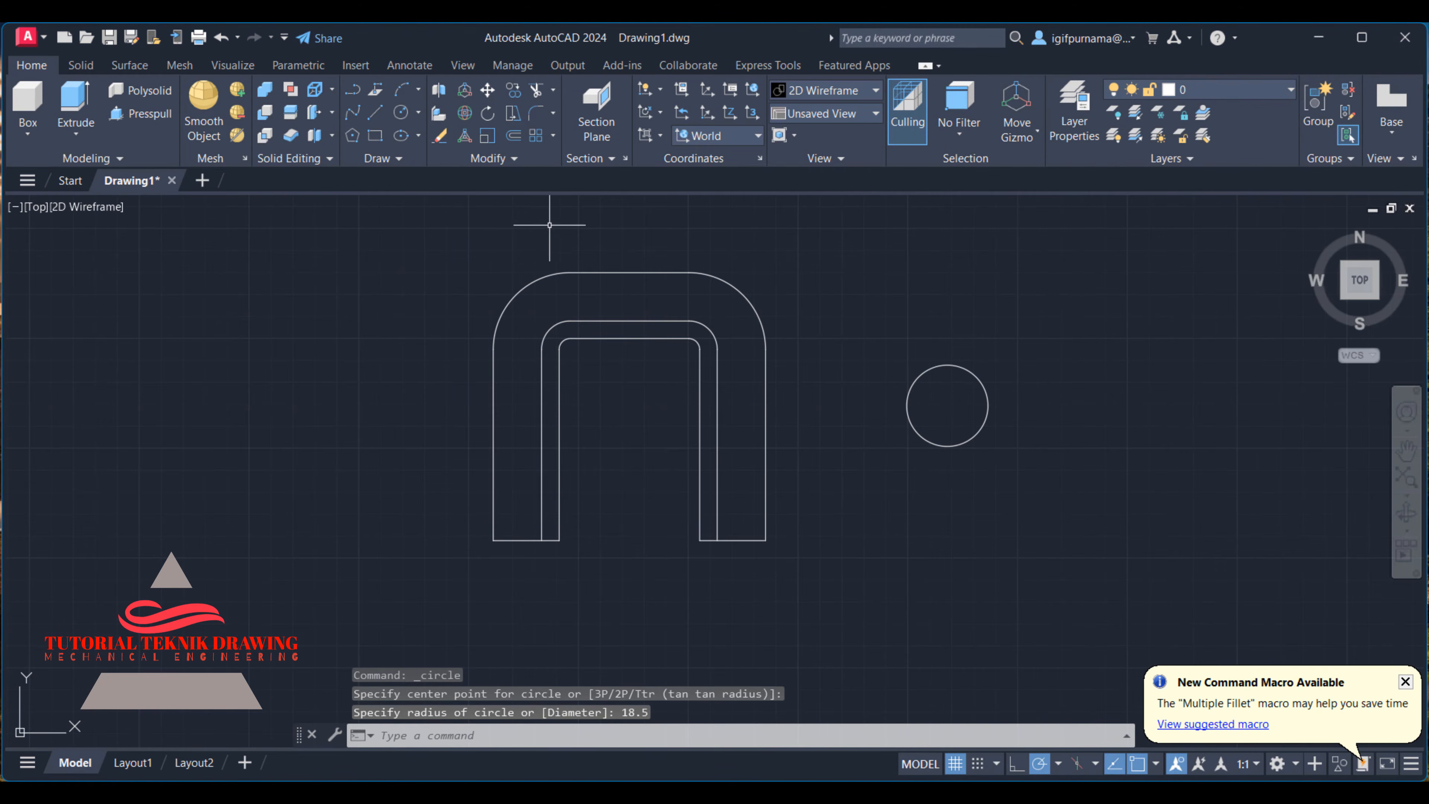
pyautogui.click(400, 113)
pyautogui.click(948, 405)
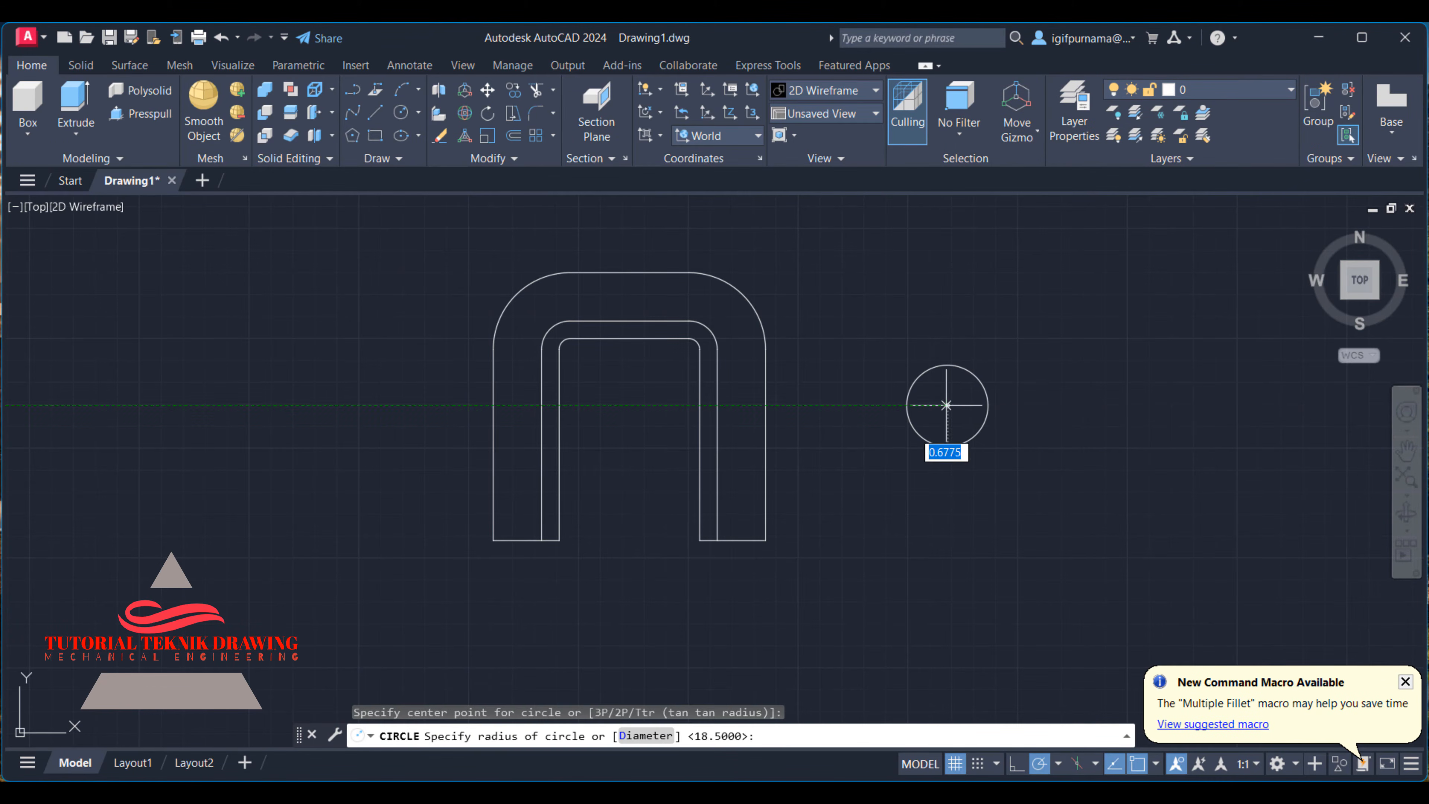
pyautogui.write('10')
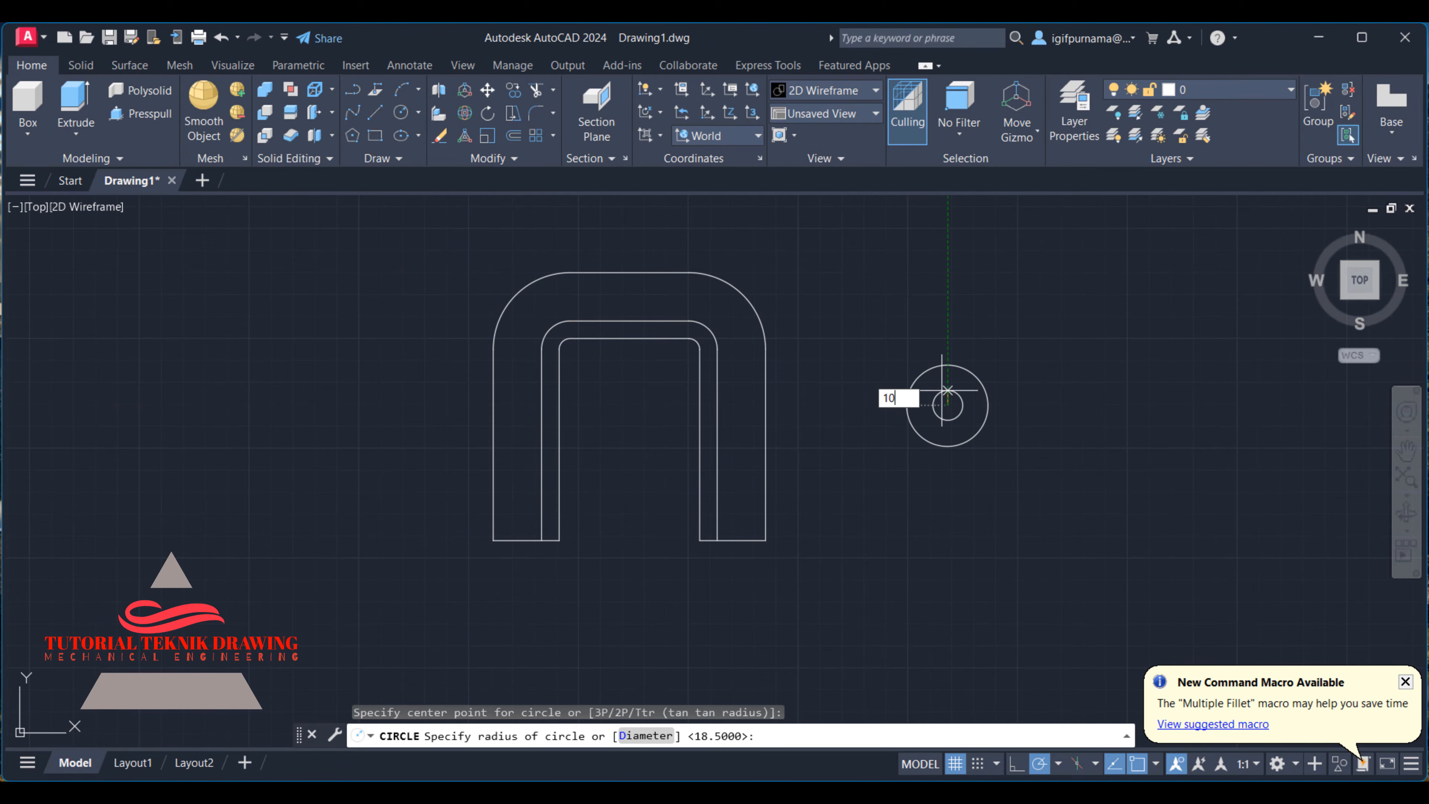
pyautogui.press('Return')
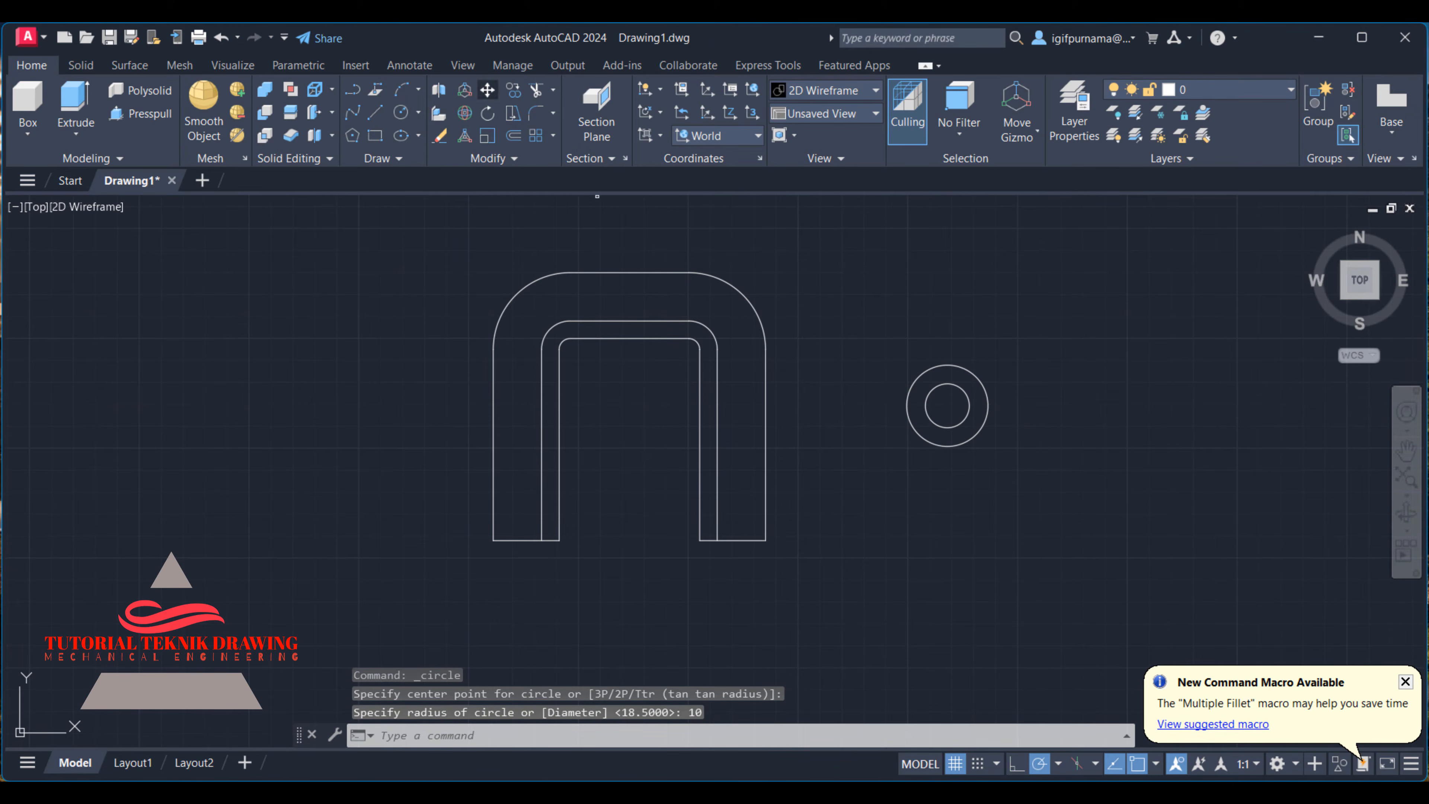
# - Move both concentric circles up and closer to the bracket outline, beside its upper corner
pyautogui.click(487, 90)
pyautogui.click(1078, 527)
pyautogui.click(897, 317)
pyautogui.press('Return')
pyautogui.click(891, 341)
pyautogui.click(821, 216)
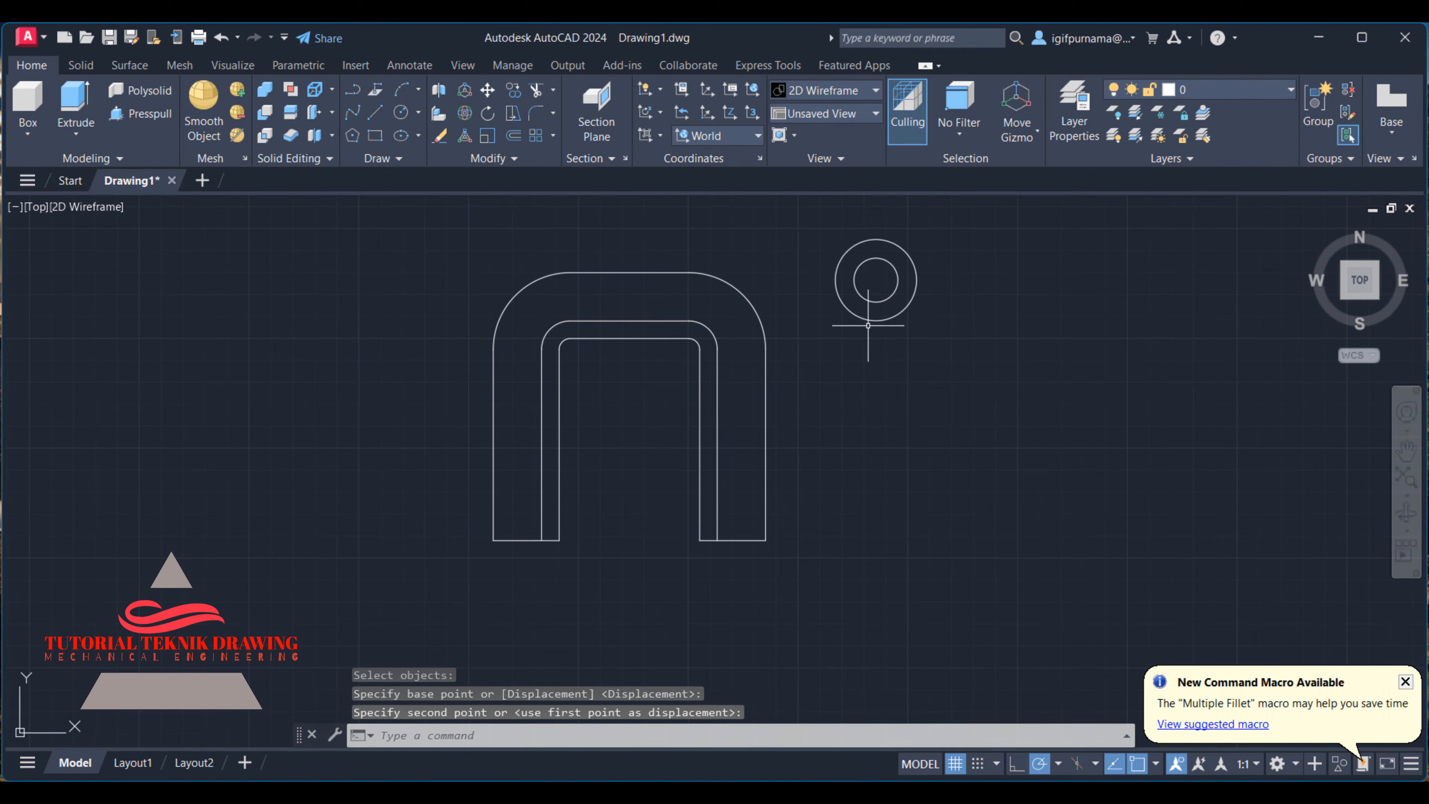
# - Examine the top view in the reference image for the mounting foot's width, length and hole diameter
pyautogui.click(1005, 796)
pyautogui.scroll(-5, 1132, 522)
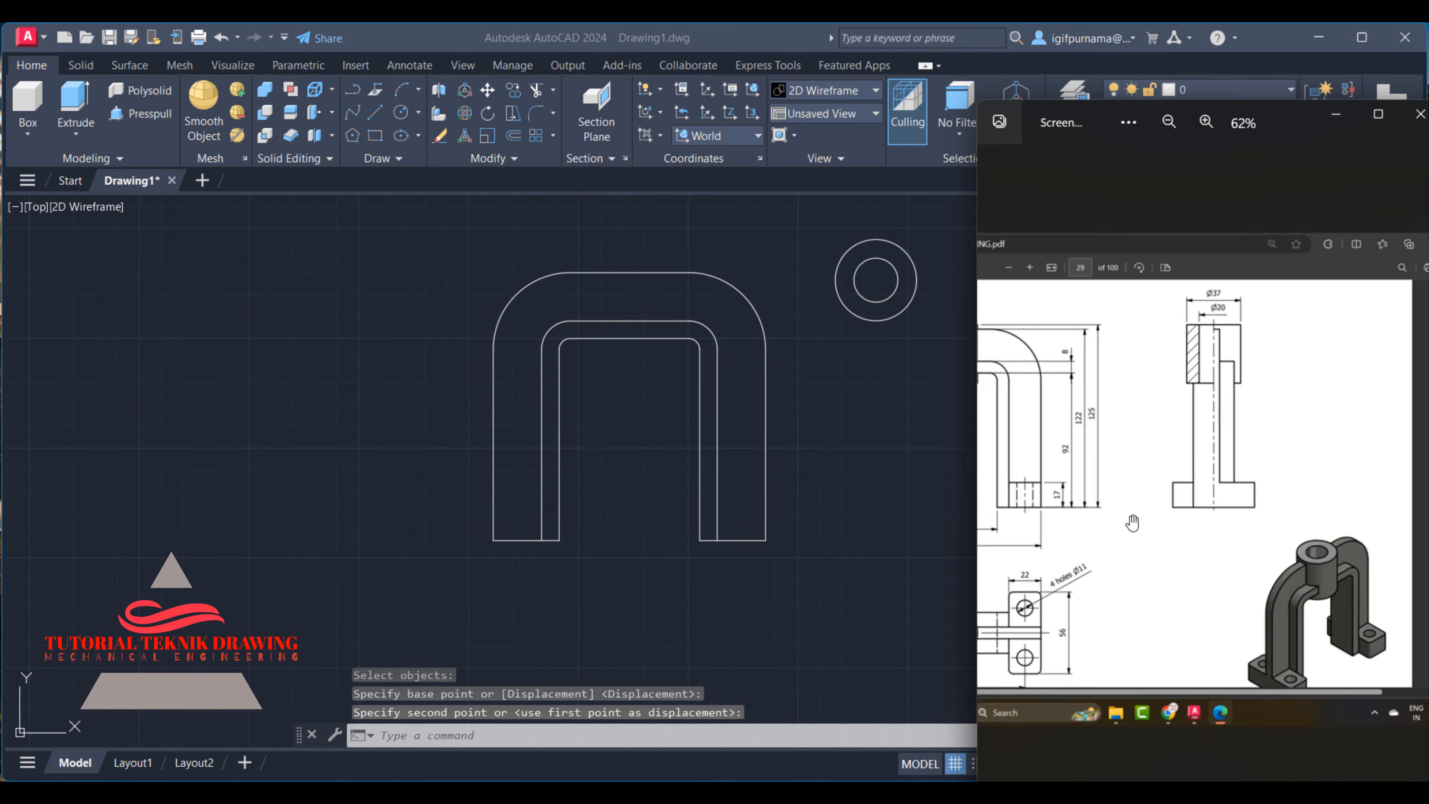
pyautogui.scroll(3, 1192, 553)
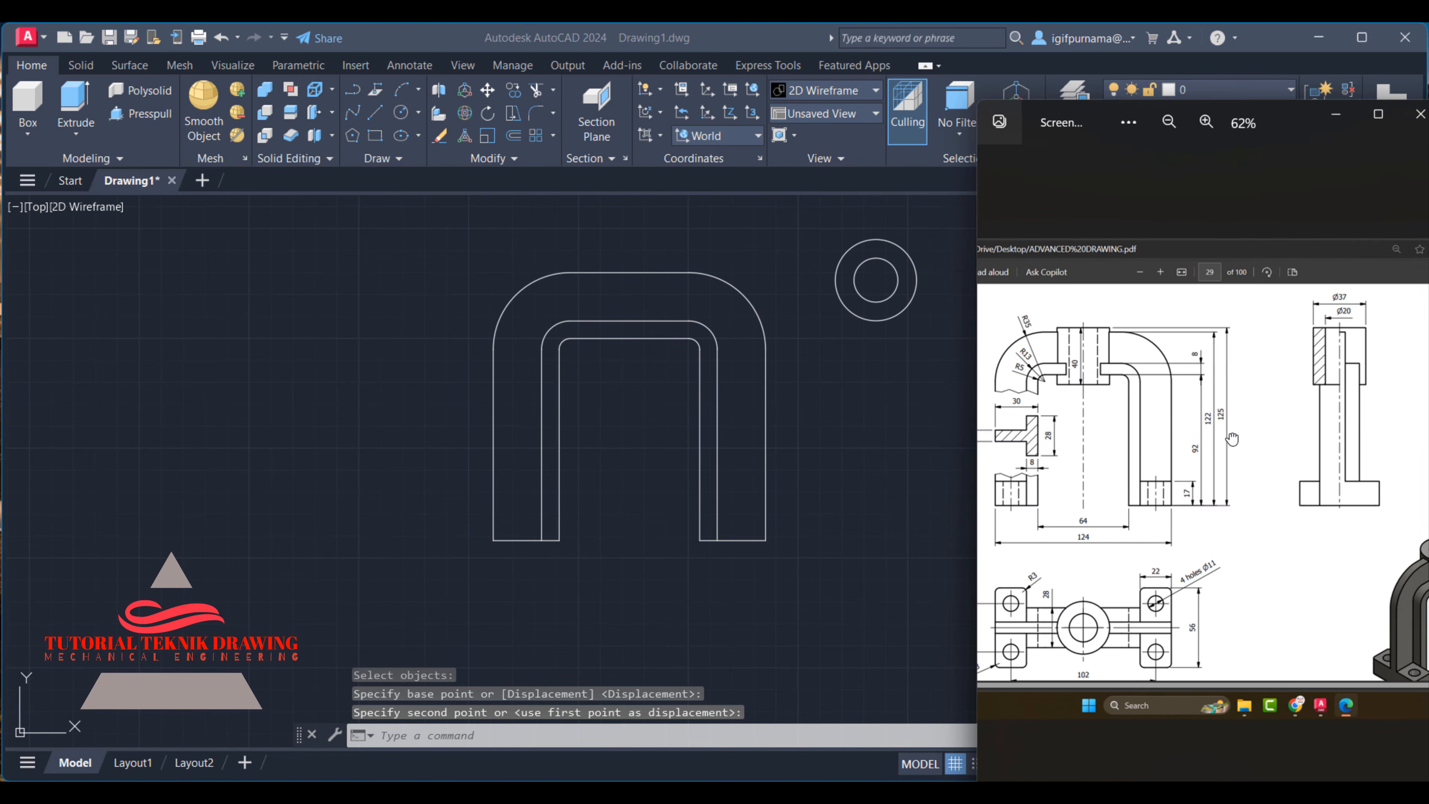
pyautogui.scroll(2, 1185, 589)
pyautogui.scroll(-2, 1178, 553)
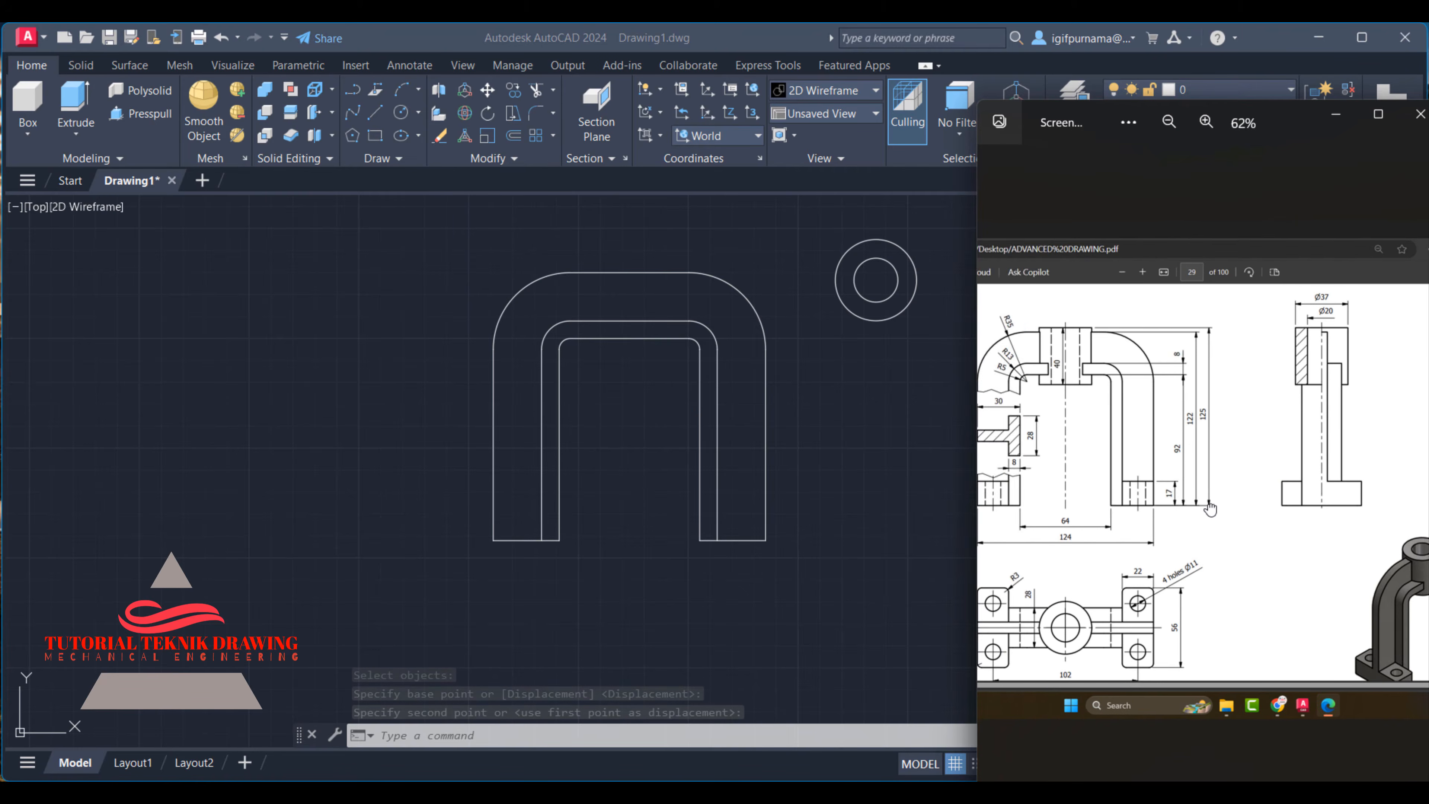
pyautogui.moveTo(1209, 507); pyautogui.dragTo(1183, 499)
pyautogui.scroll(4, 1128, 625)
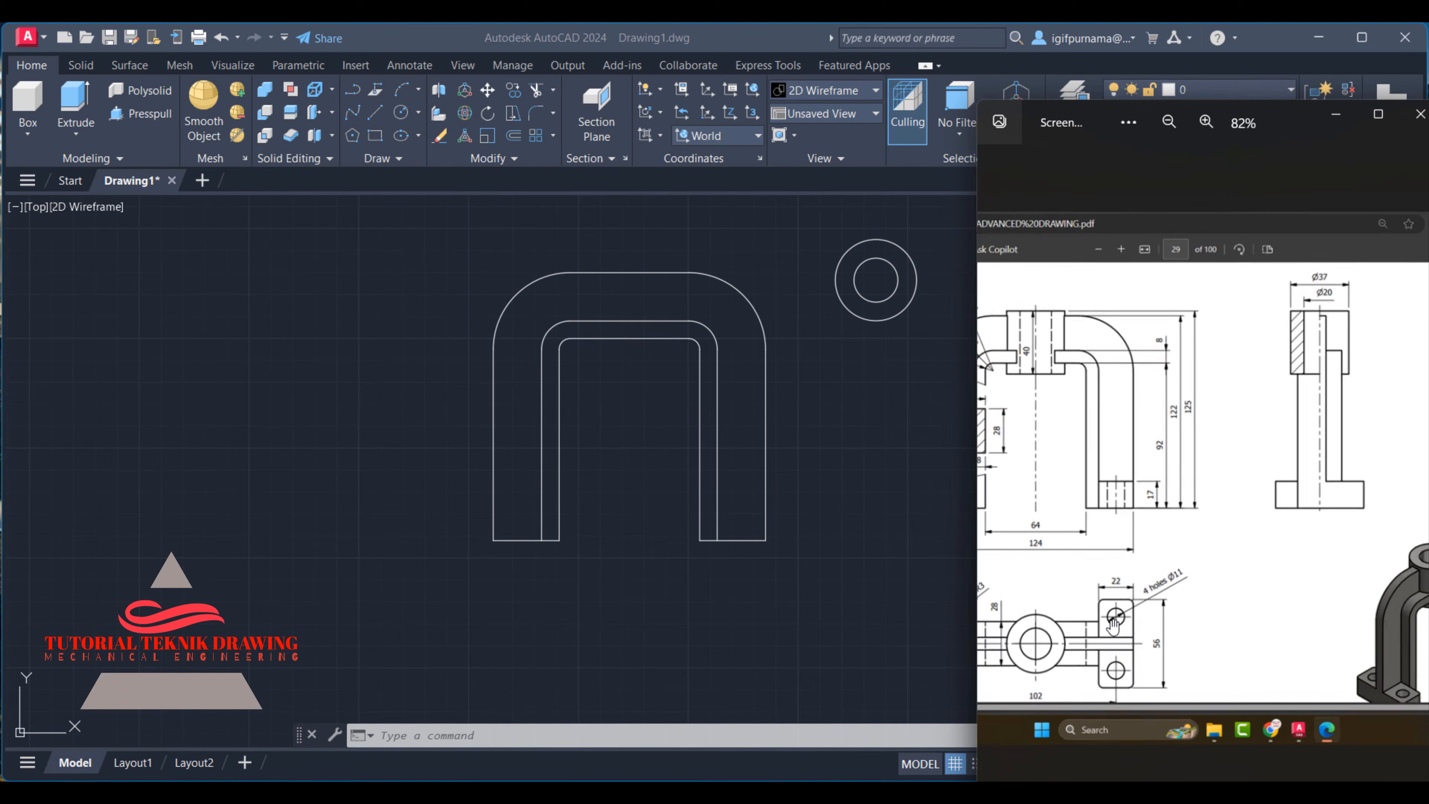
pyautogui.scroll(2, 1128, 630)
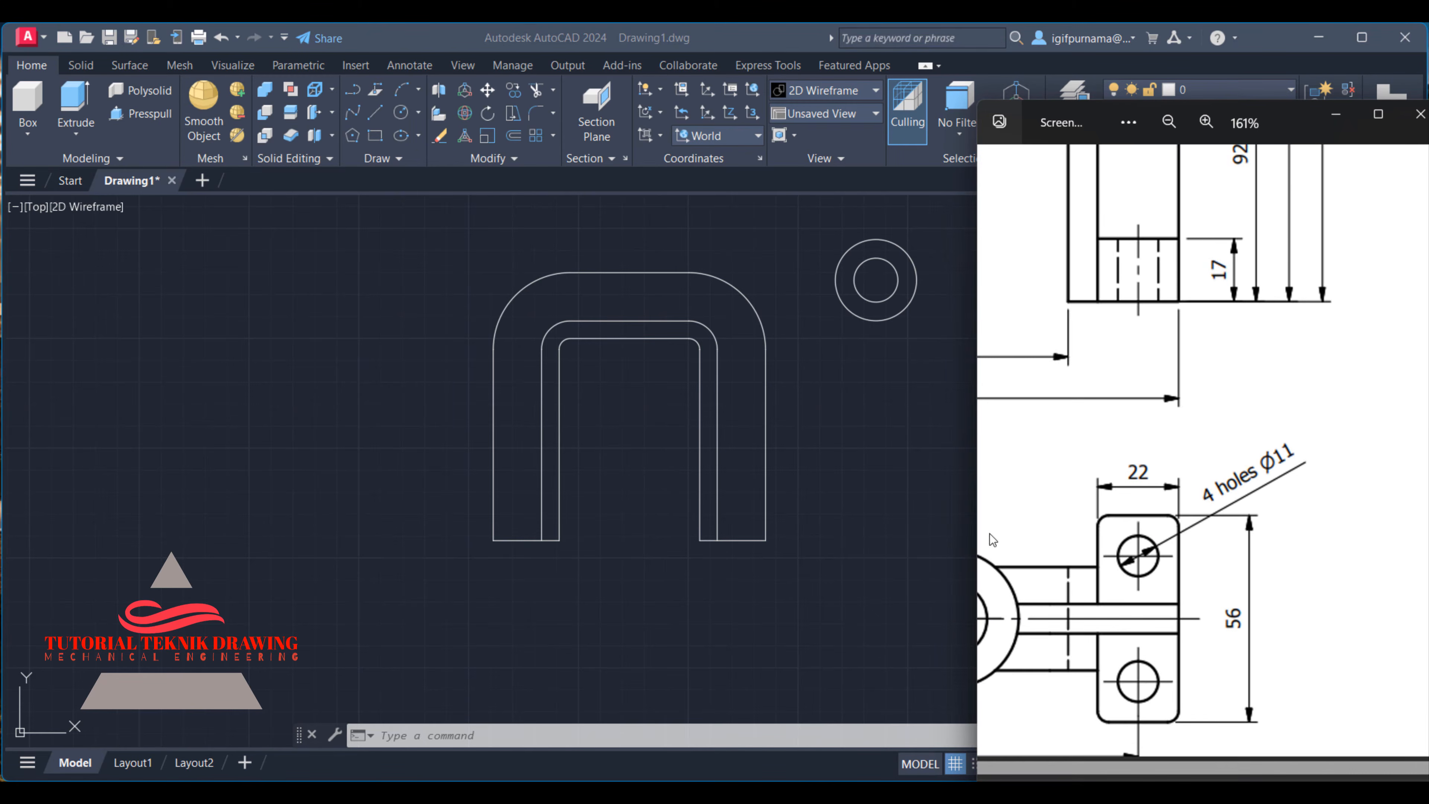
pyautogui.click(904, 459)
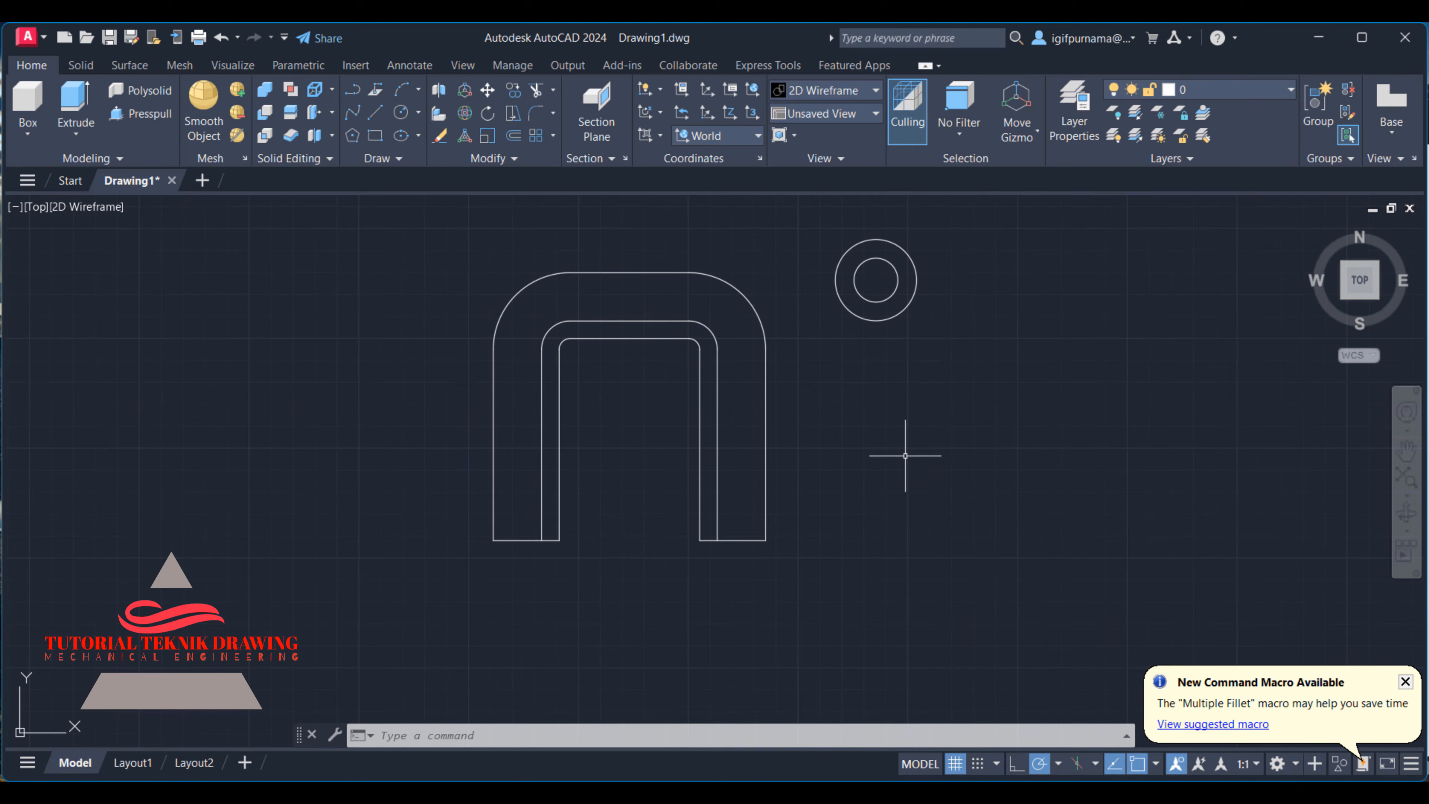
# - Start a rectangle below the boss circles and set its length to 22, matching the mounting foot's width in the reference image
pyautogui.click(375, 135)
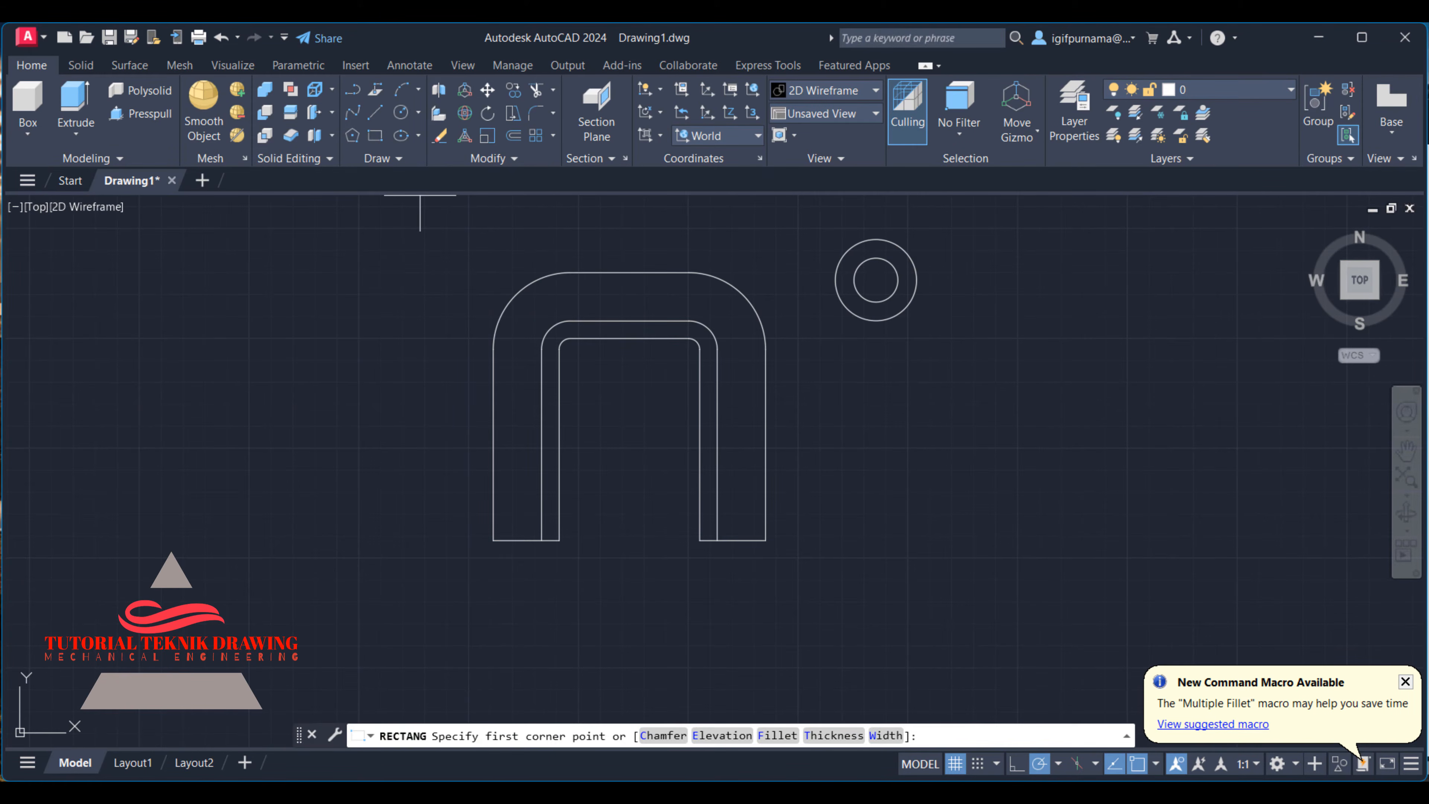
pyautogui.click(862, 529)
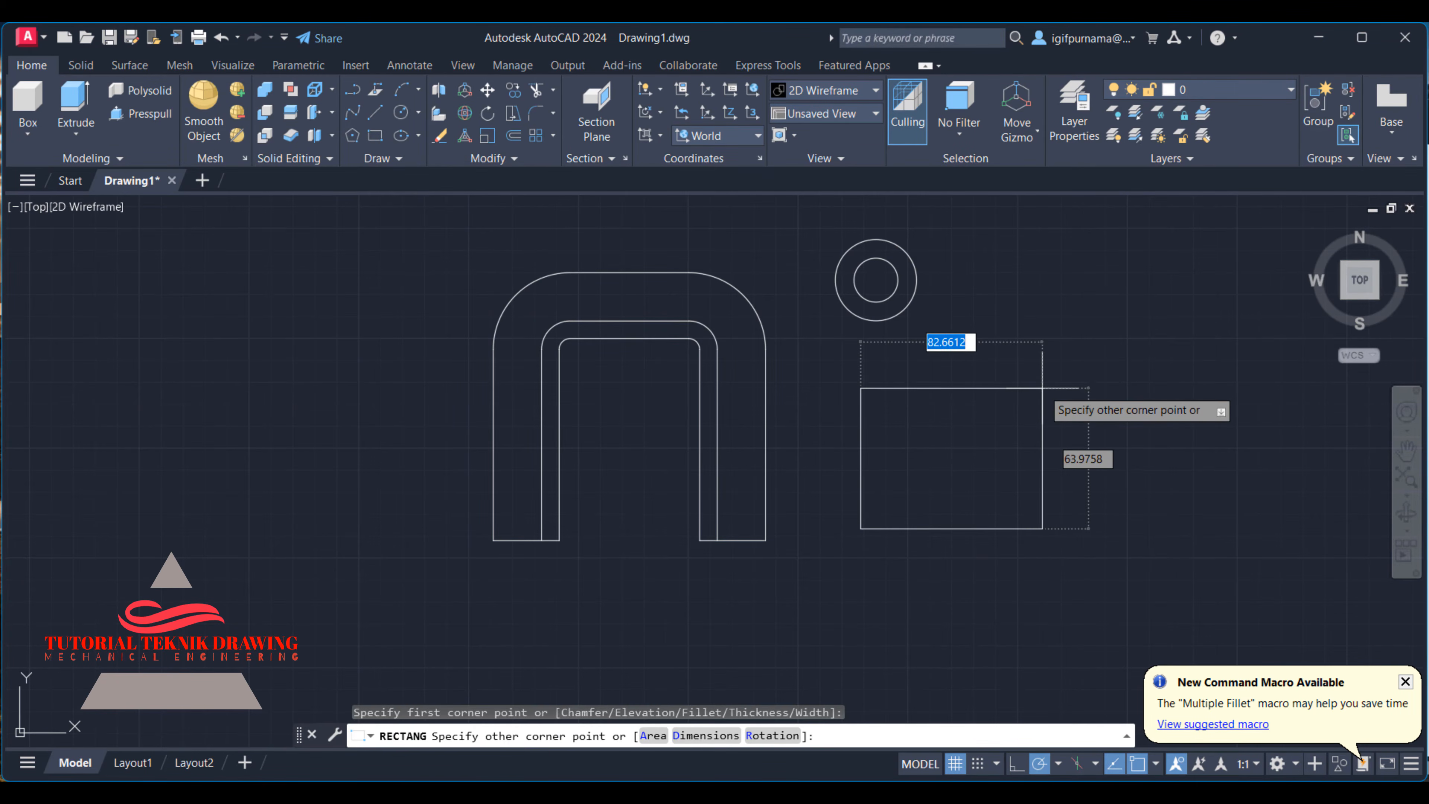
pyautogui.write('d')
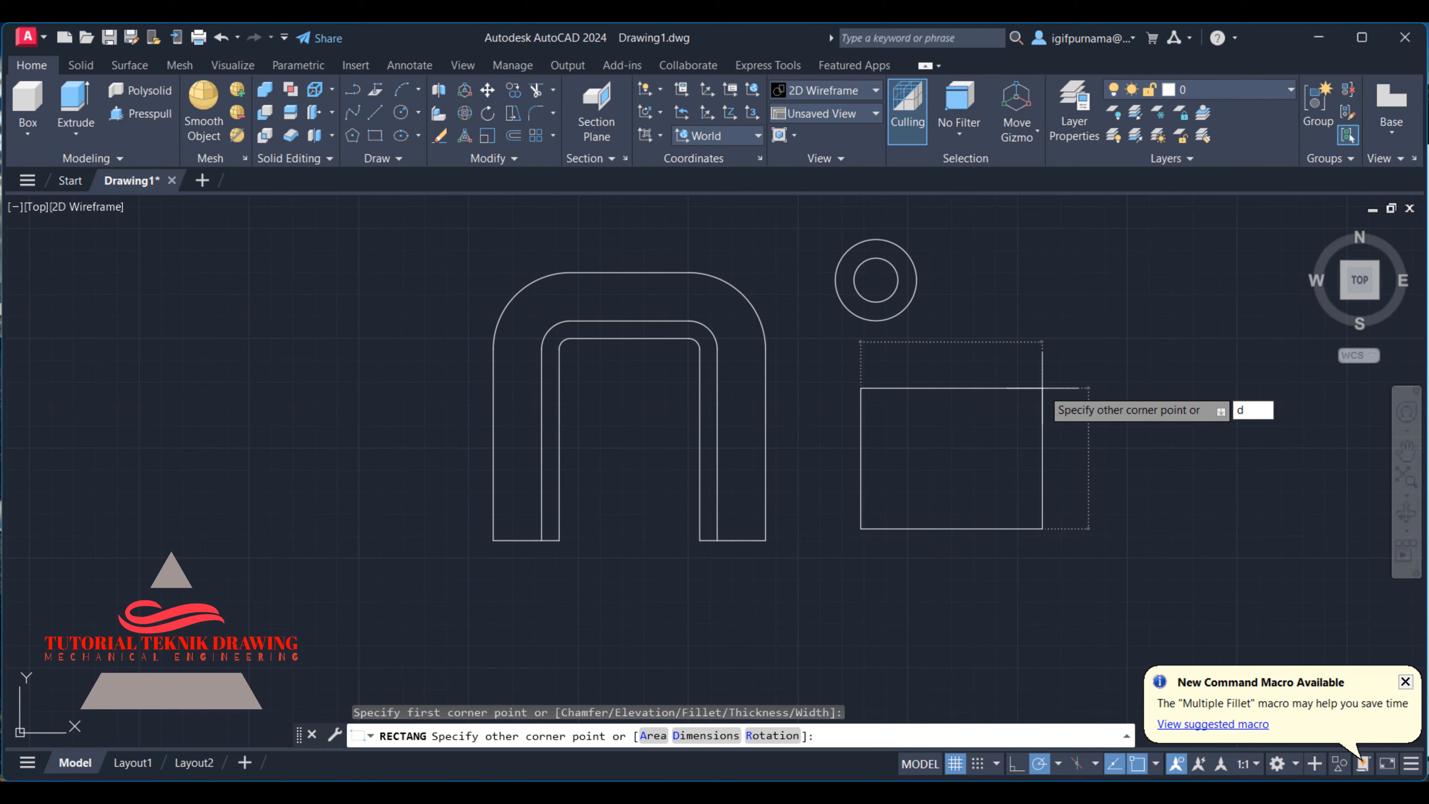
pyautogui.press('Return')
pyautogui.click(992, 792)
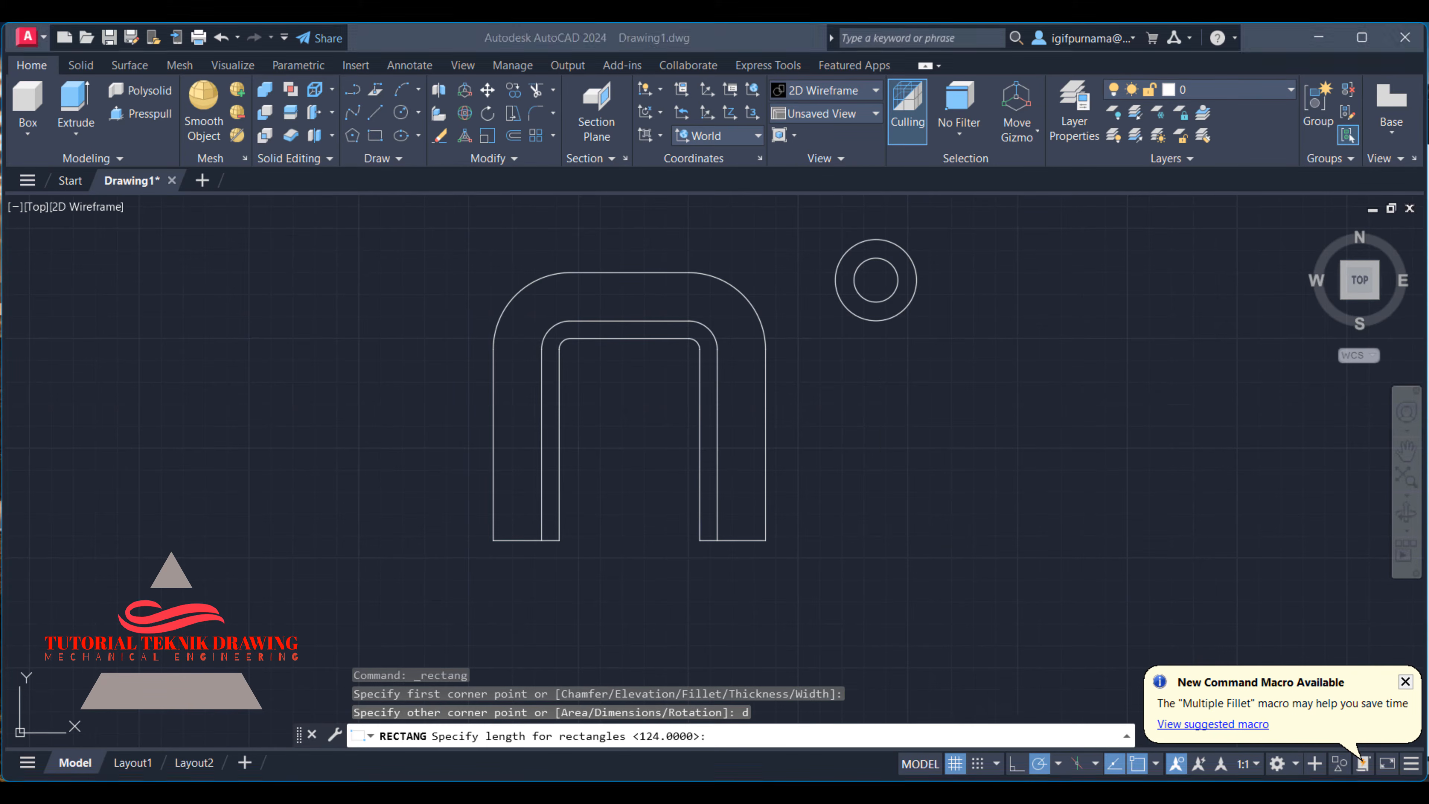
pyautogui.scroll(-3, 1155, 488)
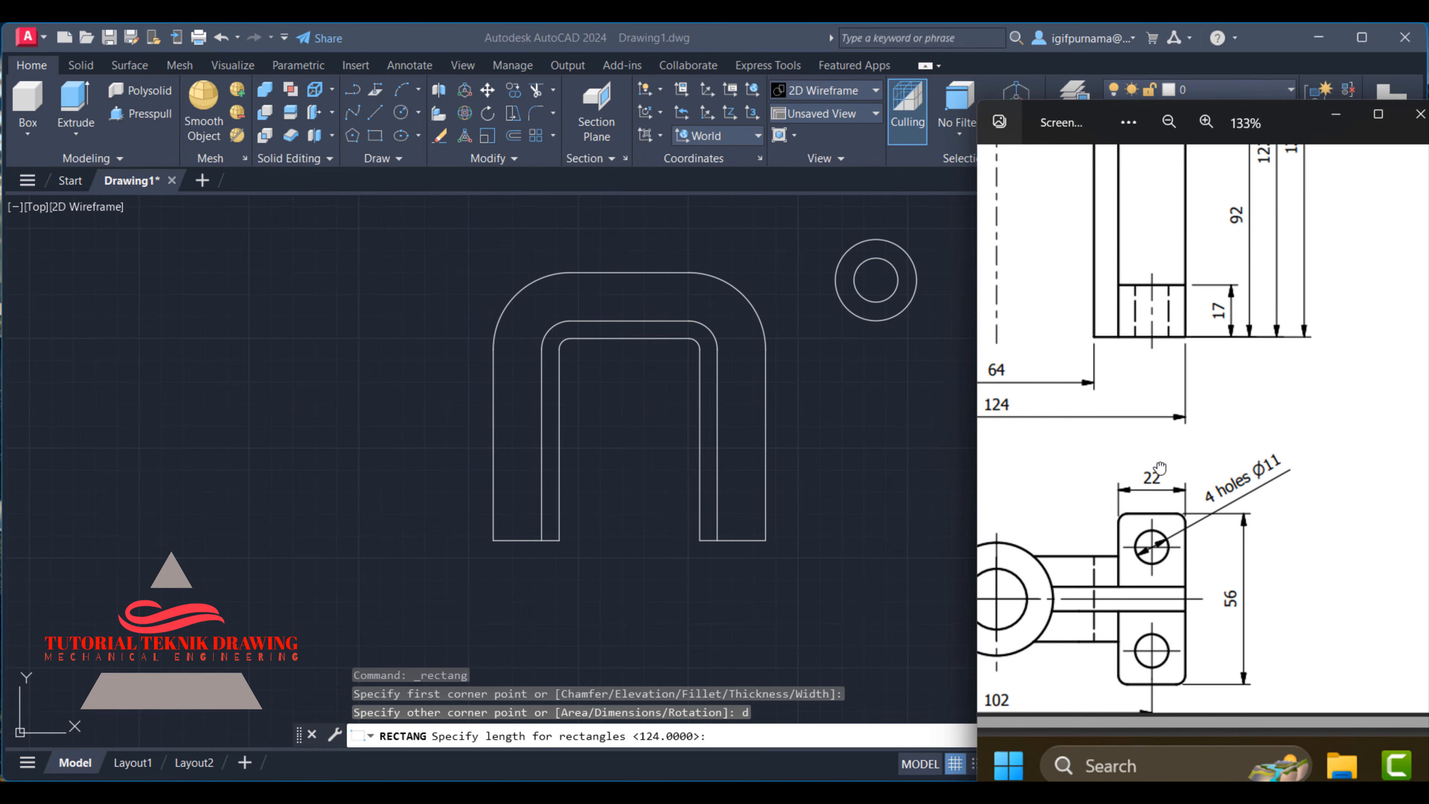
pyautogui.scroll(1, 1142, 512)
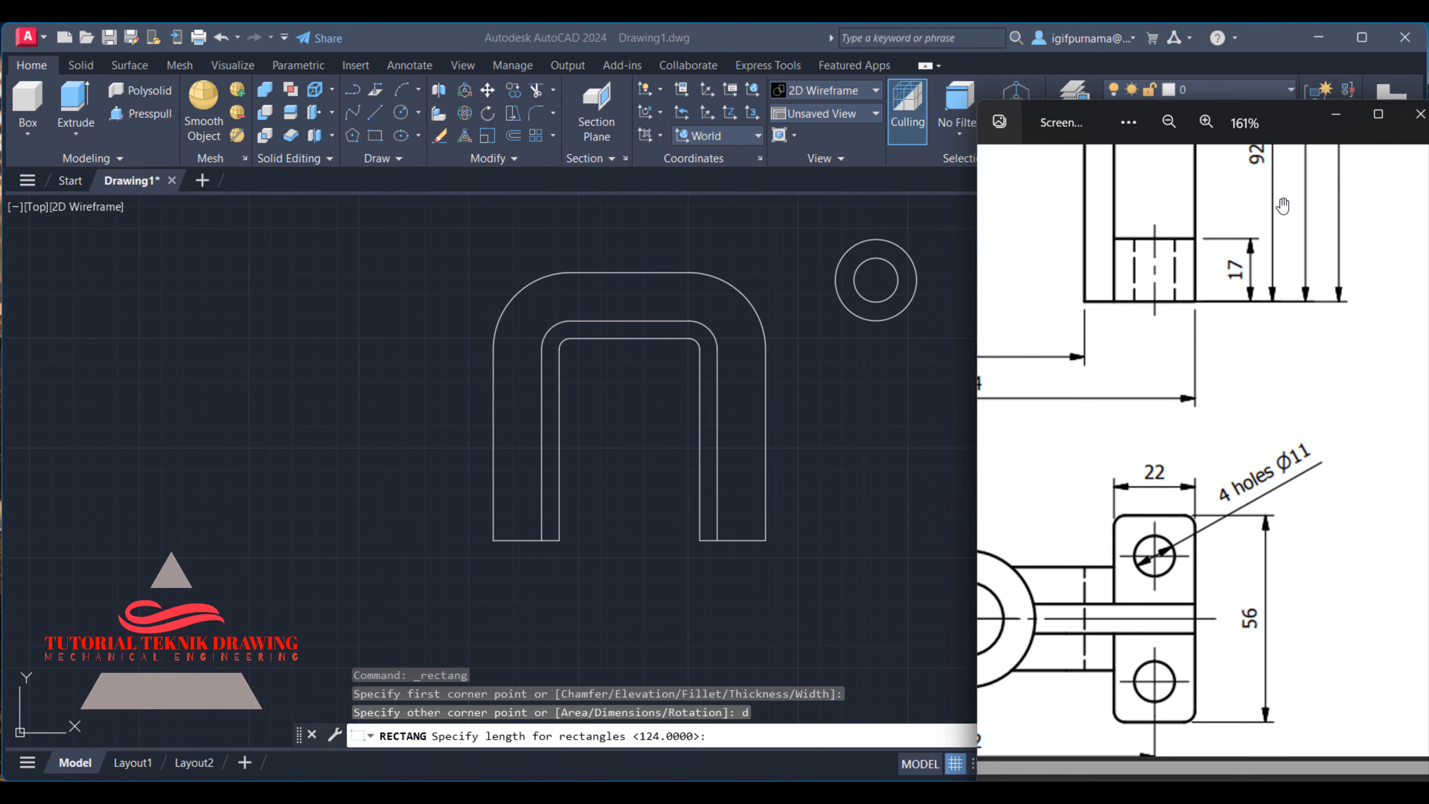
pyautogui.click(1420, 114)
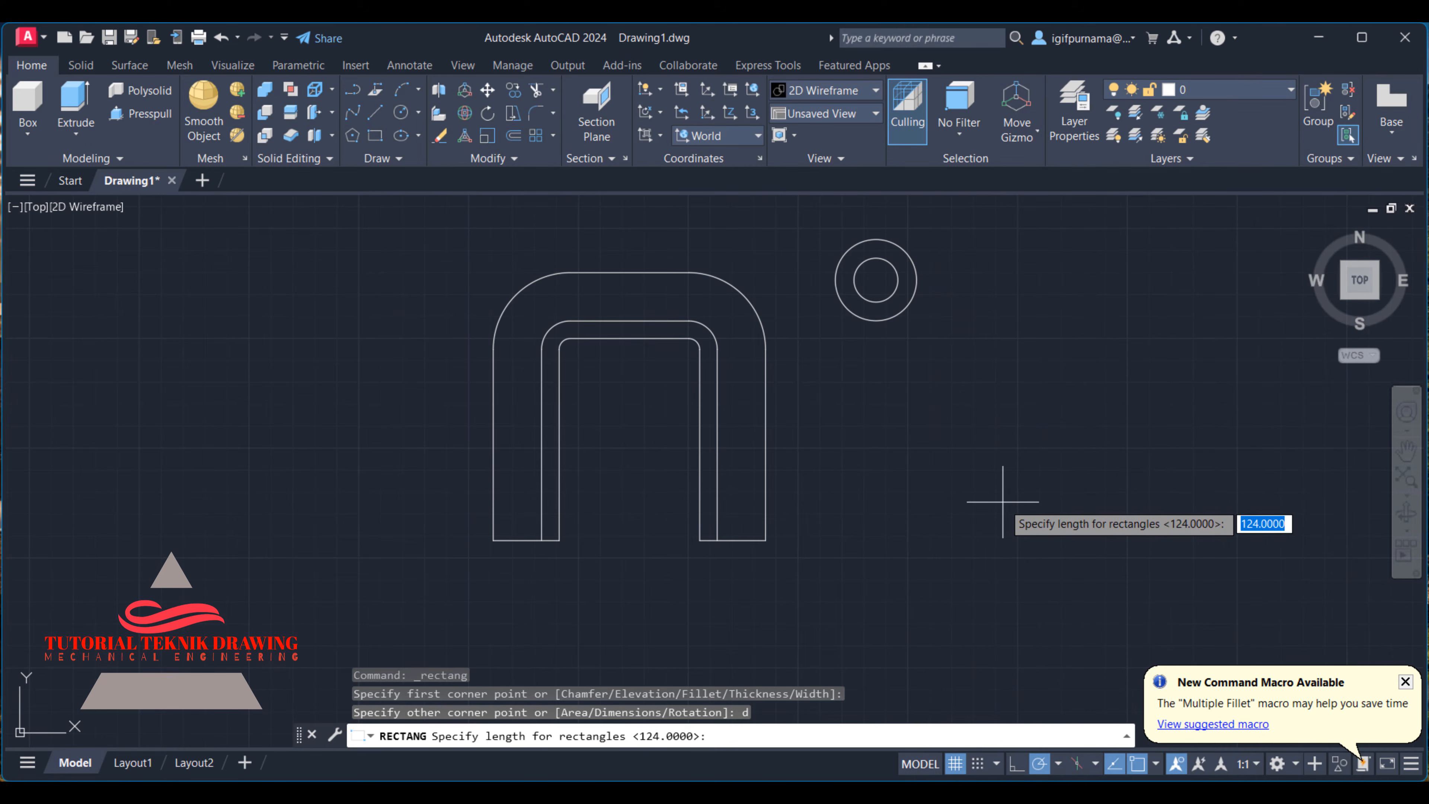
pyautogui.write('22')
pyautogui.press('Return')
# - Set the pending rectangle's width to 56 as in the reference image and leave the command without placing it
pyautogui.click(951, 793)
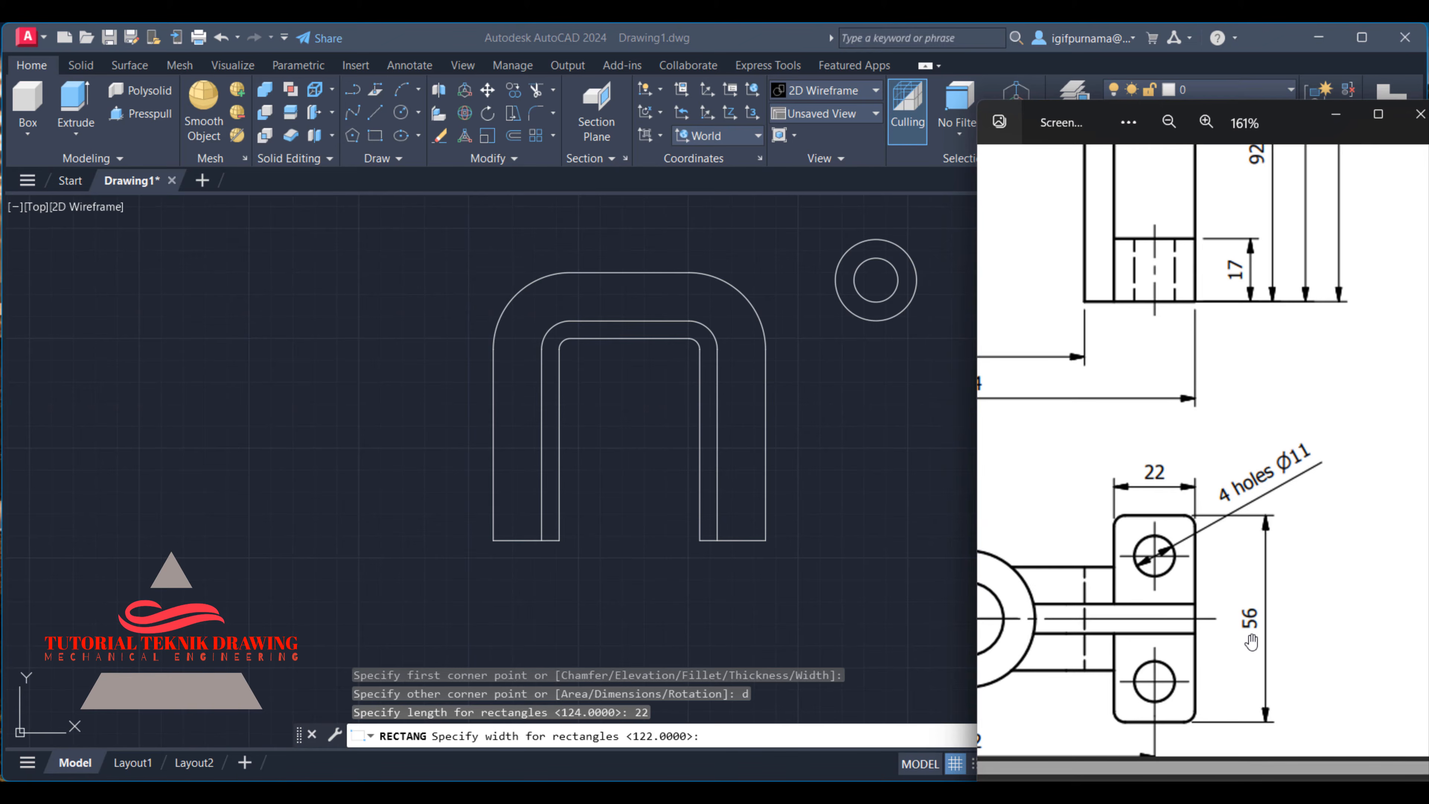
pyautogui.click(1336, 115)
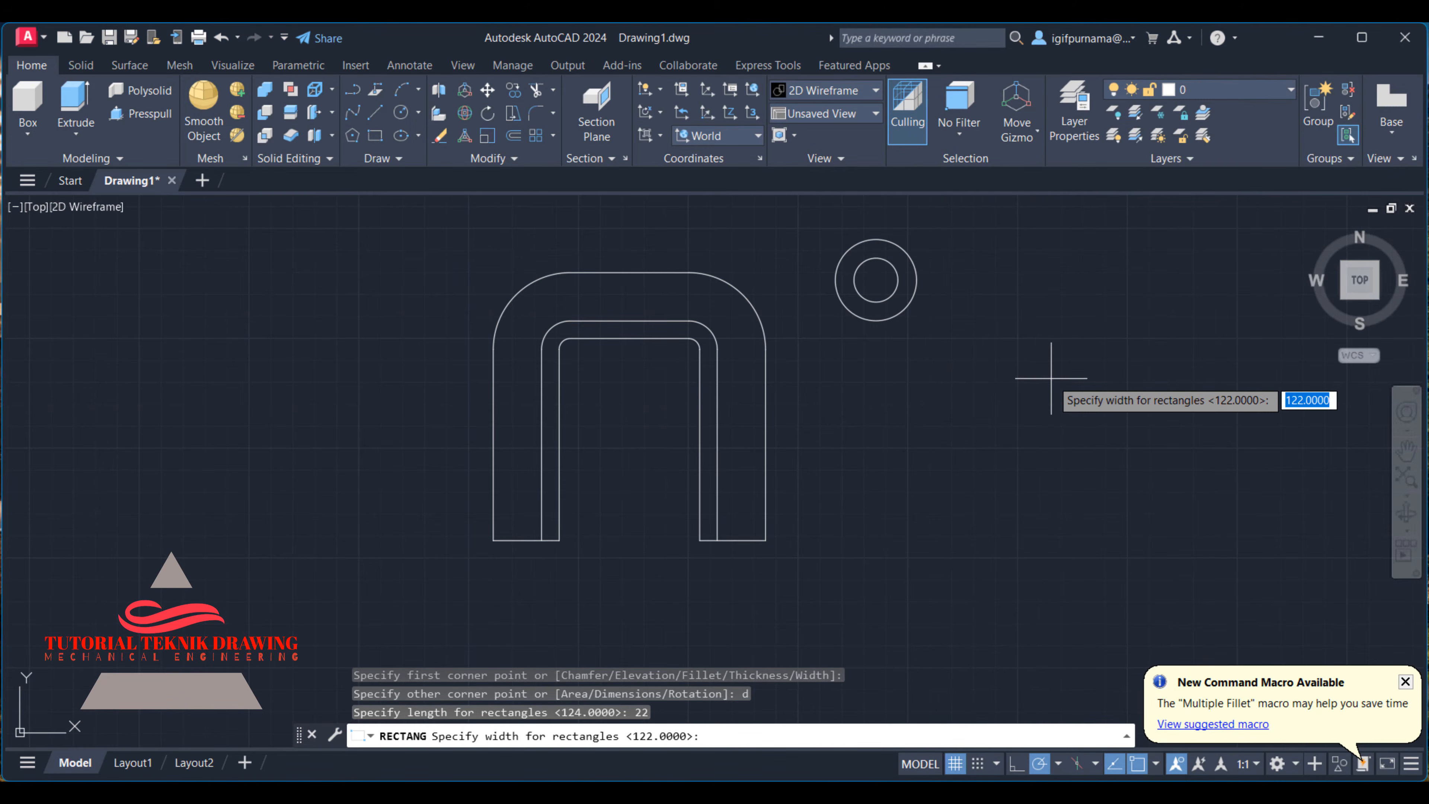
pyautogui.write('56')
pyautogui.press('Return')
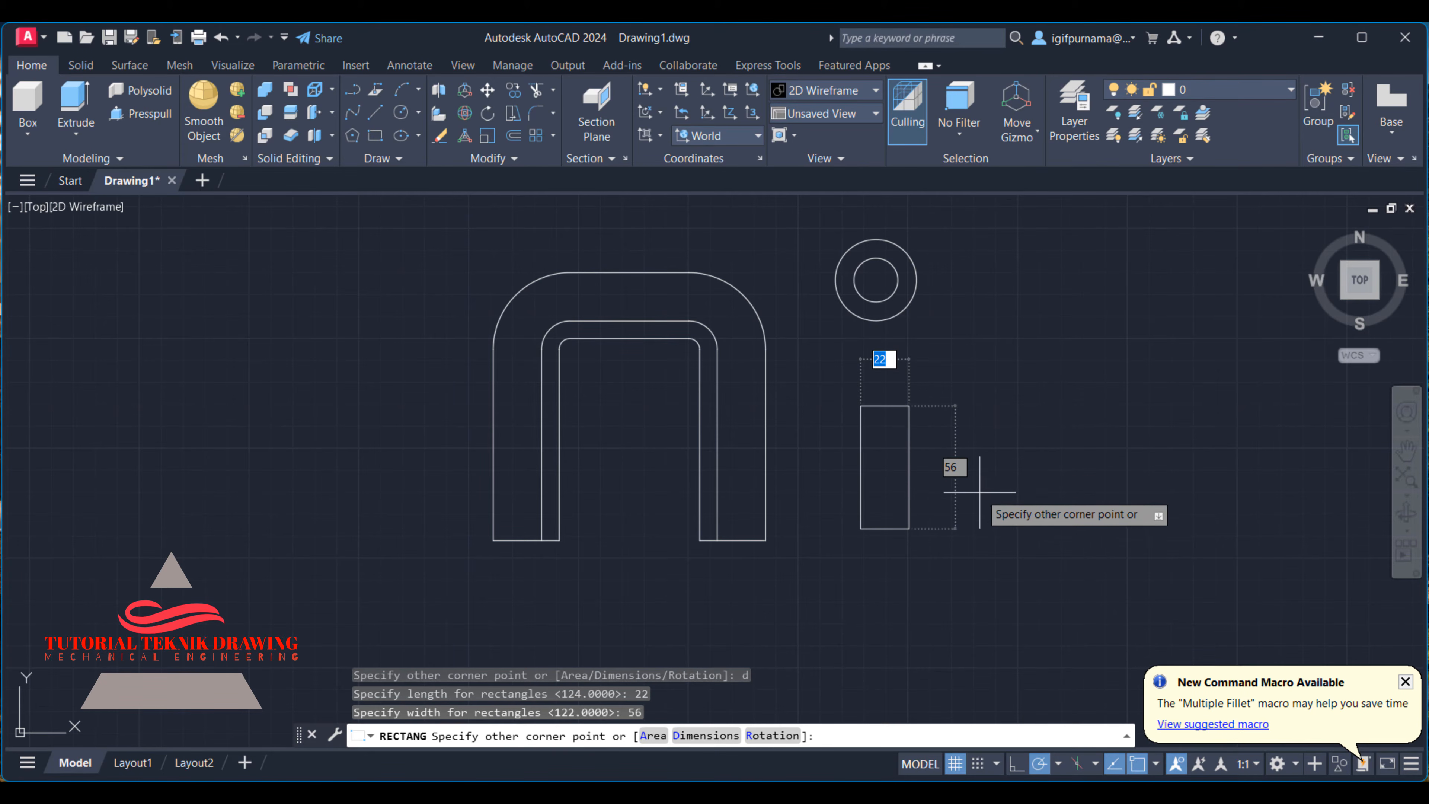
pyautogui.press('Return')
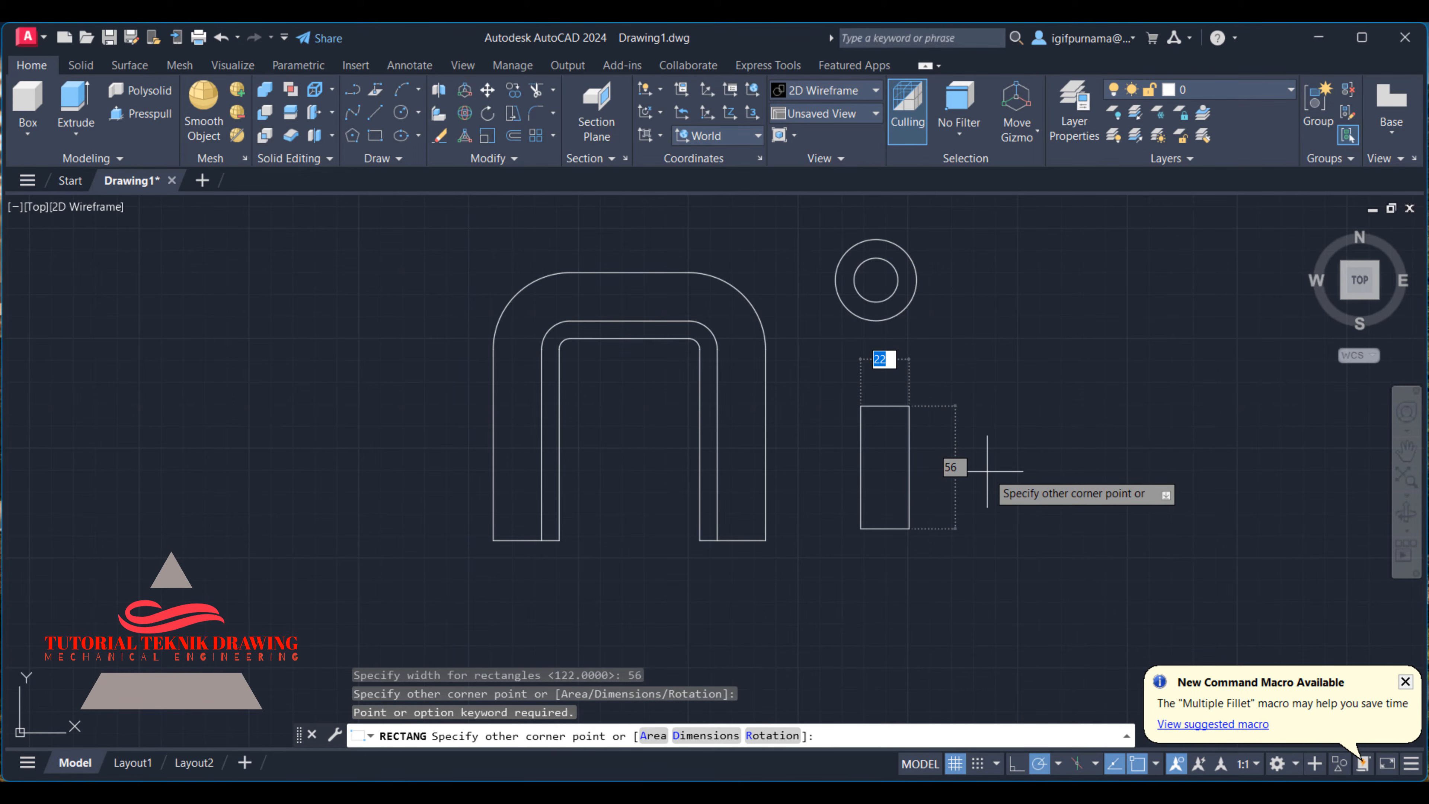
pyautogui.rightClick(995, 438)
pyautogui.click(1036, 469)
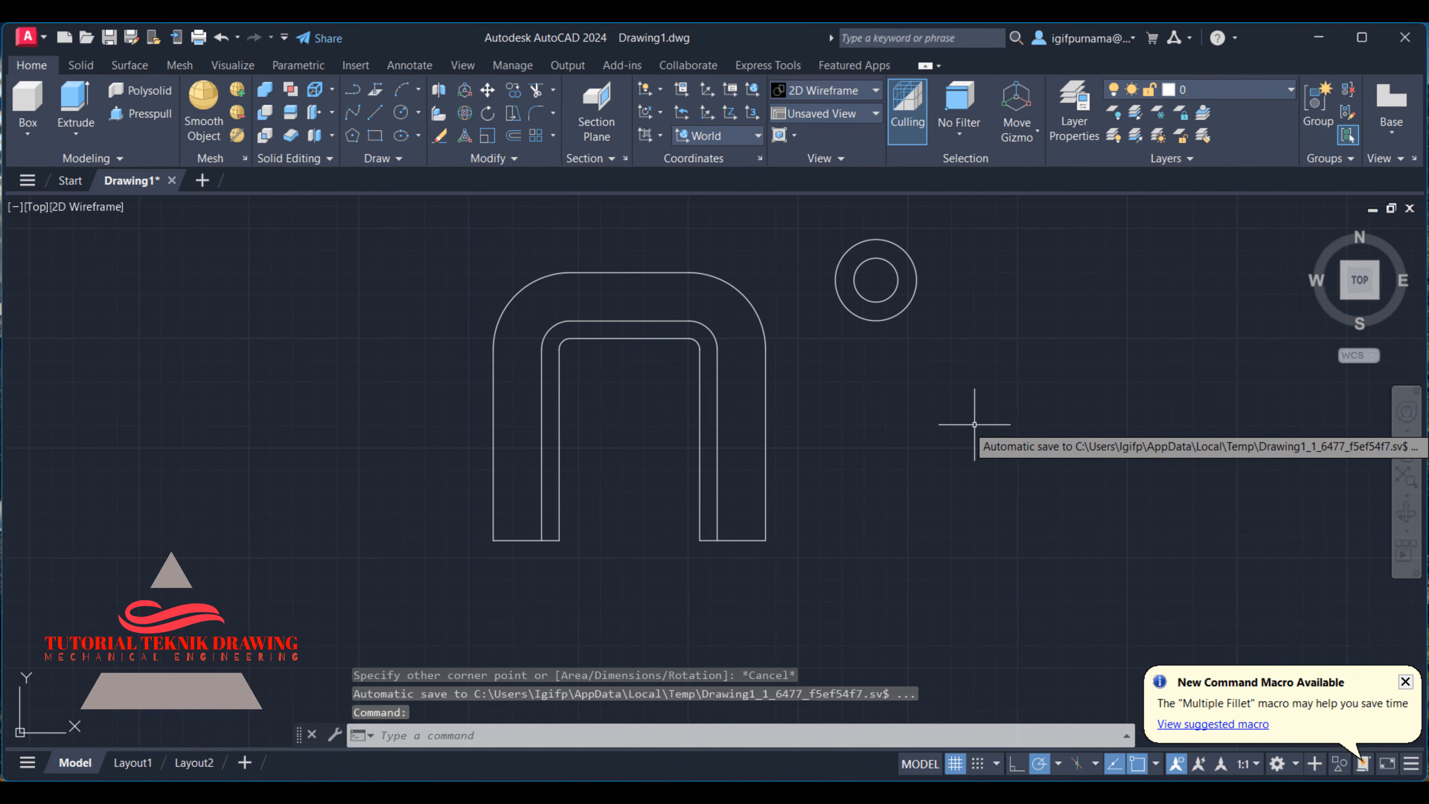
pyautogui.hotkey('ctrl', 'z')
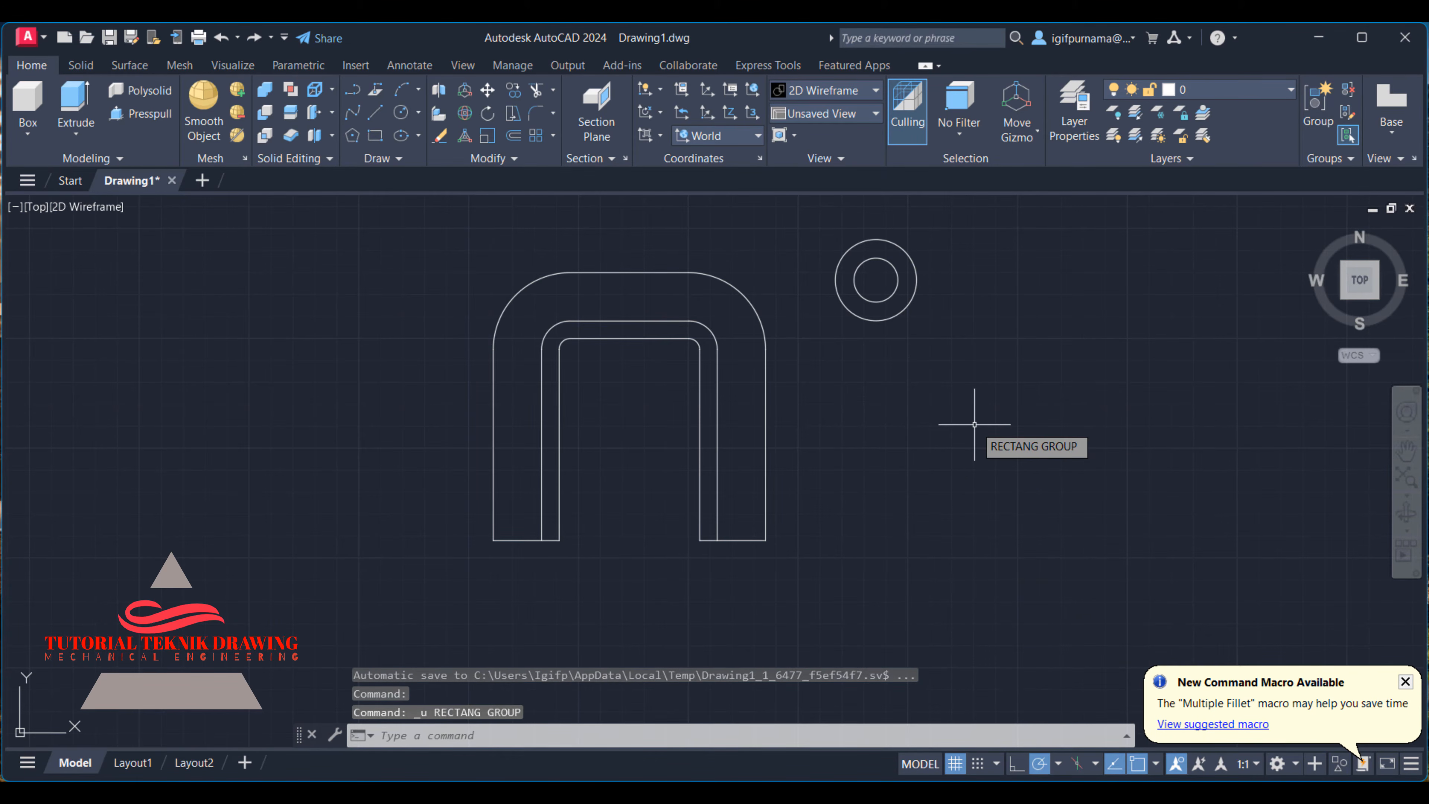
# - Draw a rectangle of length 22 and width 56 beside the bracket outline, under the boss circles, for the mounting foot
pyautogui.click(376, 139)
pyautogui.click(853, 434)
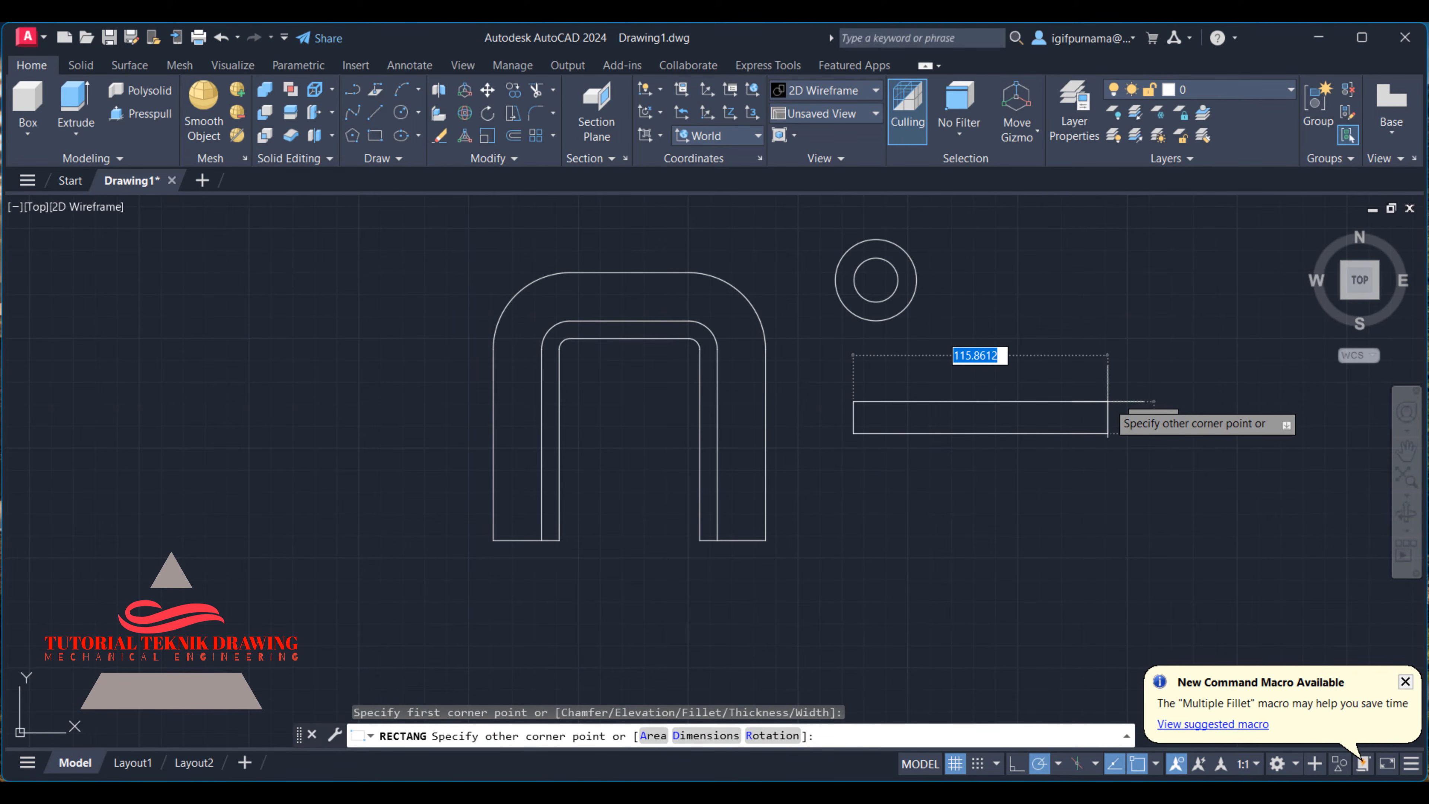
pyautogui.write('d')
pyautogui.press('Return')
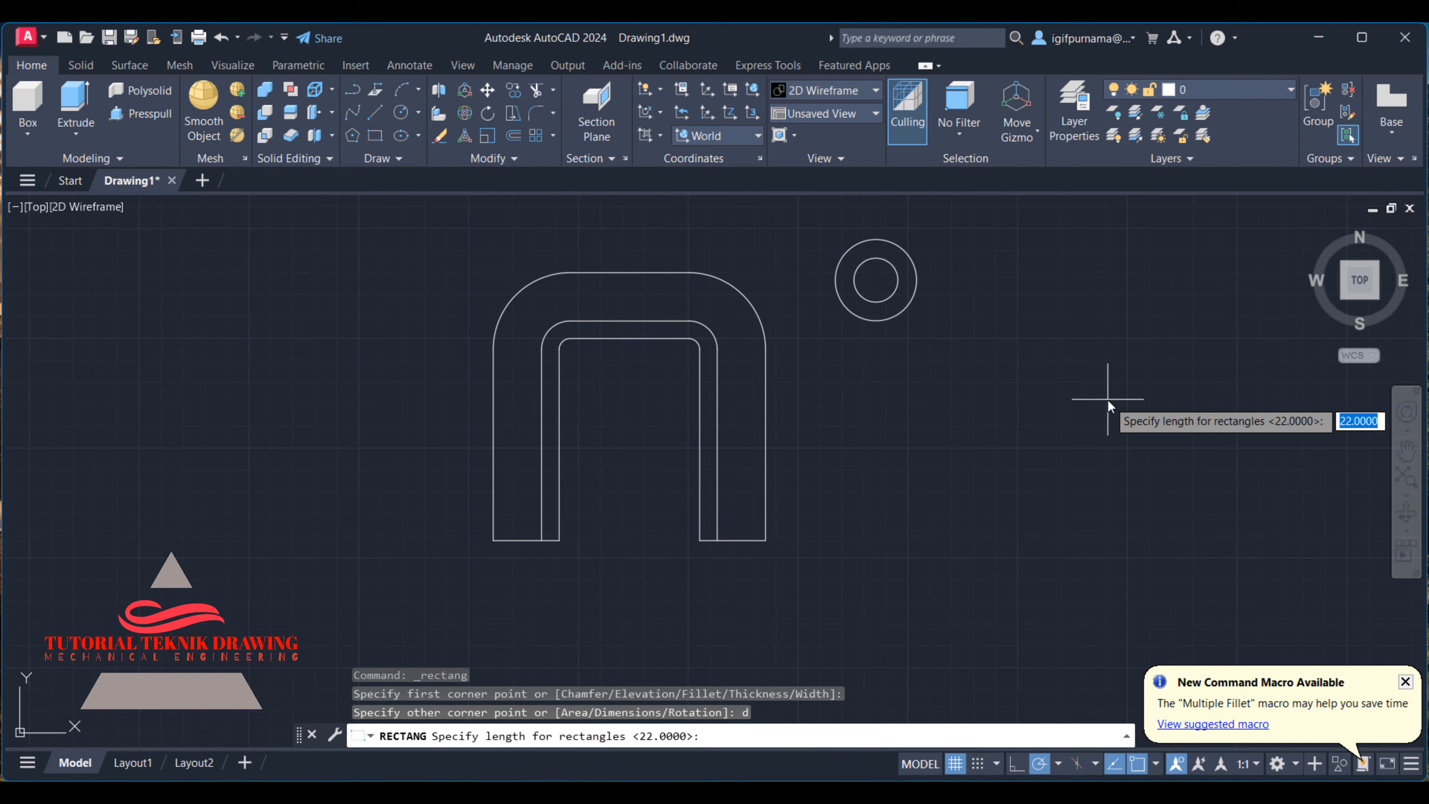
pyautogui.press('Return')
pyautogui.press('Return')
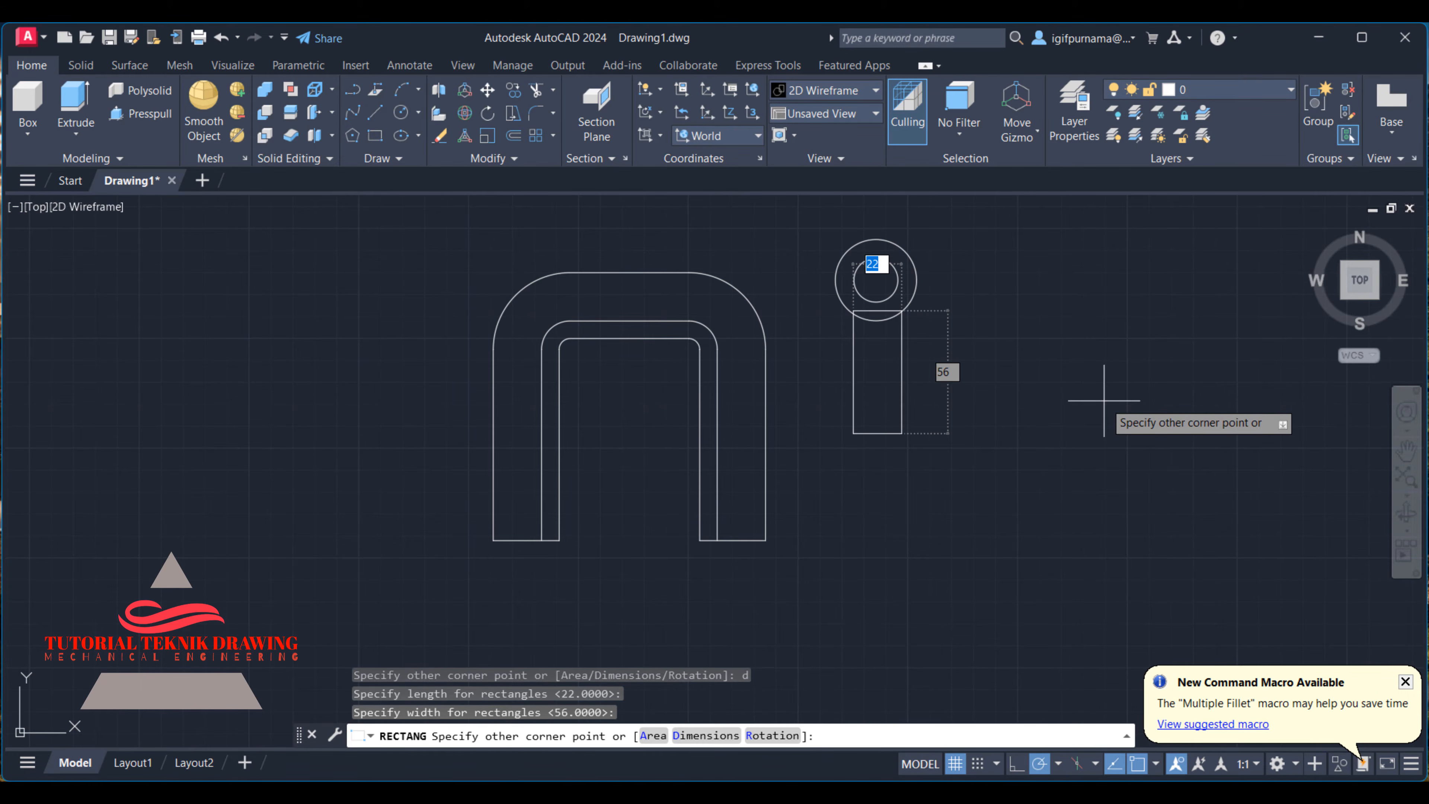
pyautogui.click(1027, 419)
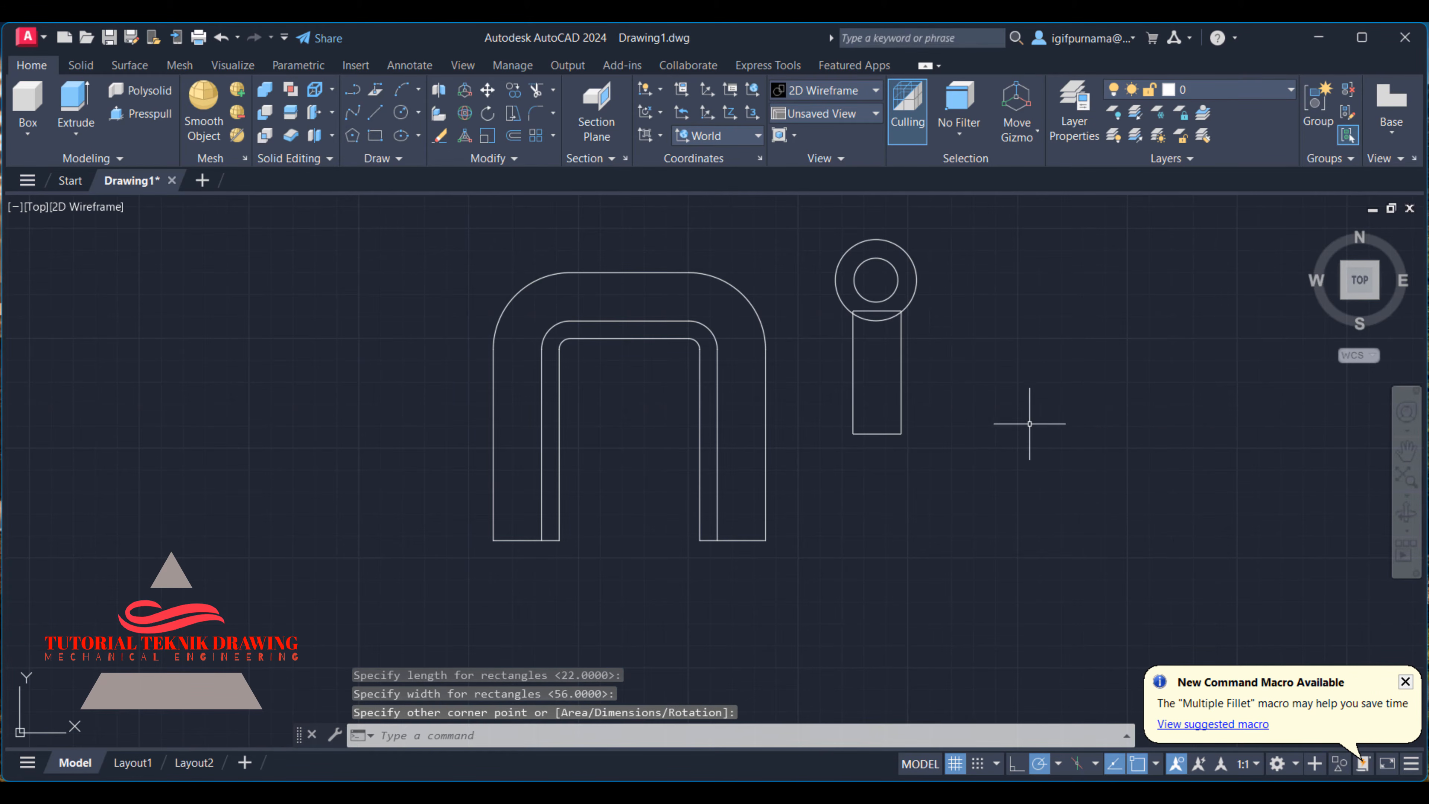
# - Move the mounting foot rectangle straight down until it is clear of the boss circles
pyautogui.click(489, 91)
pyautogui.click(952, 405)
pyautogui.click(830, 358)
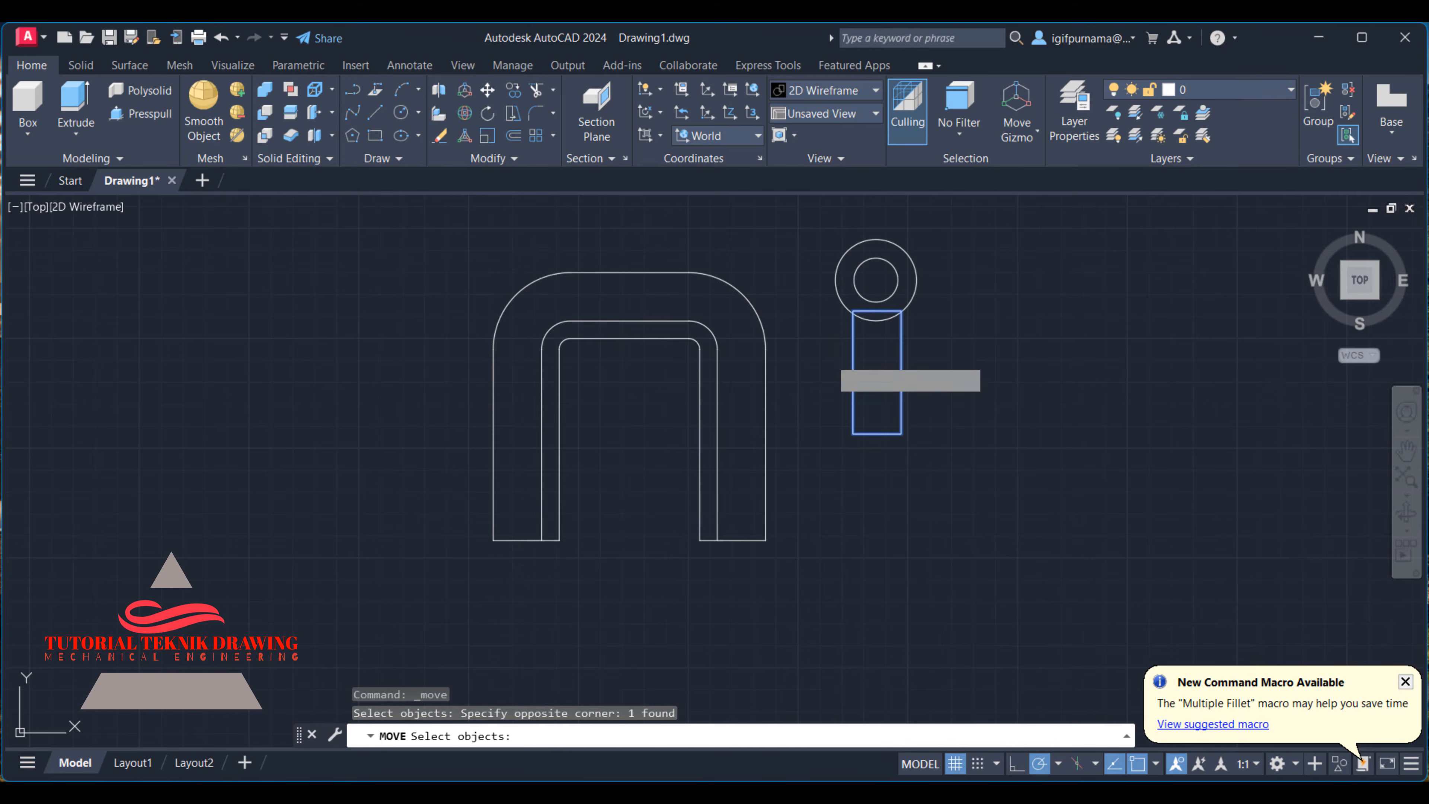
pyautogui.press('Return')
pyautogui.click(829, 358)
pyautogui.click(840, 404)
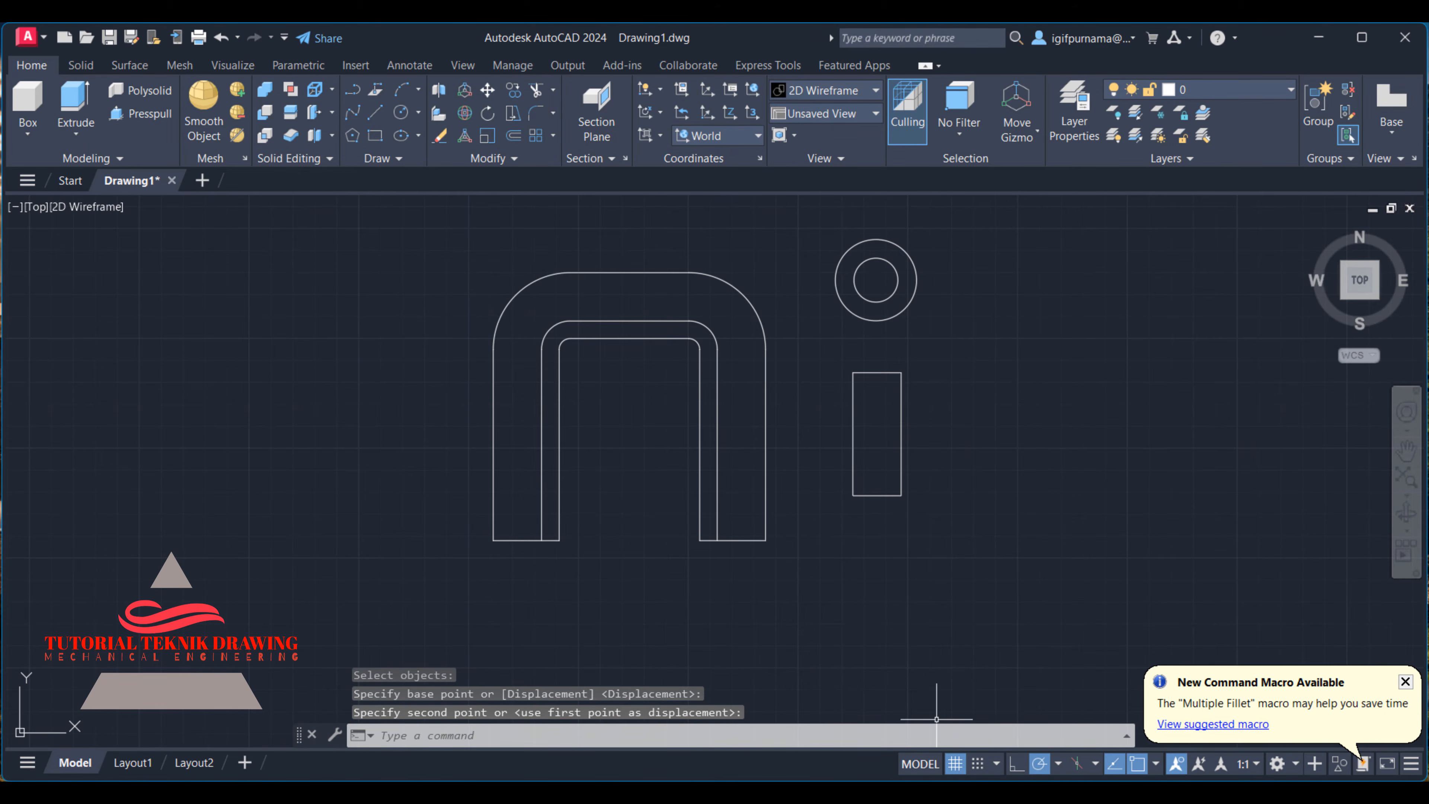
# - Check the mounting foot's corner radius in the reference image and fillet the rectangle's upper-right corner with radius 3
pyautogui.click(928, 791)
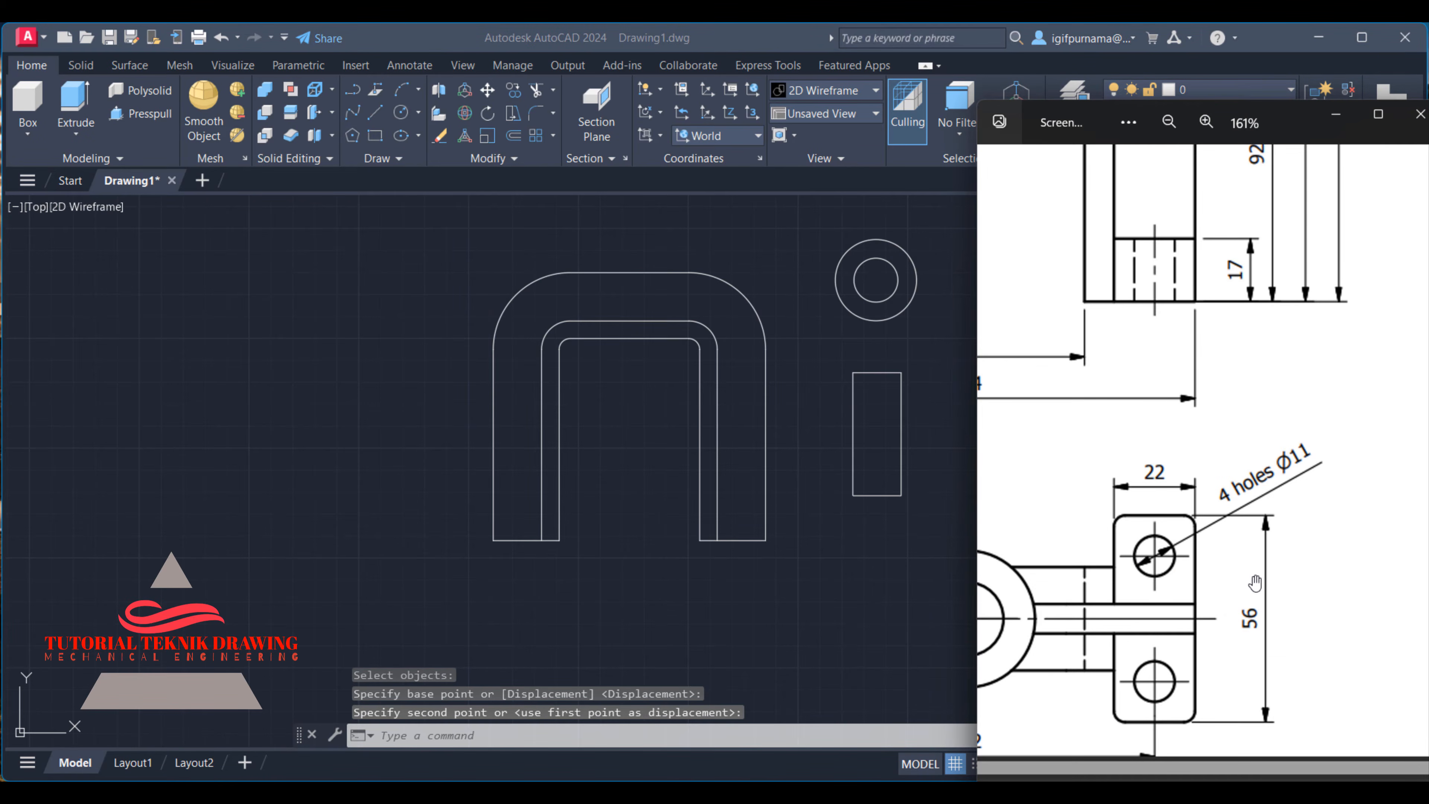
pyautogui.scroll(-4, 1234, 542)
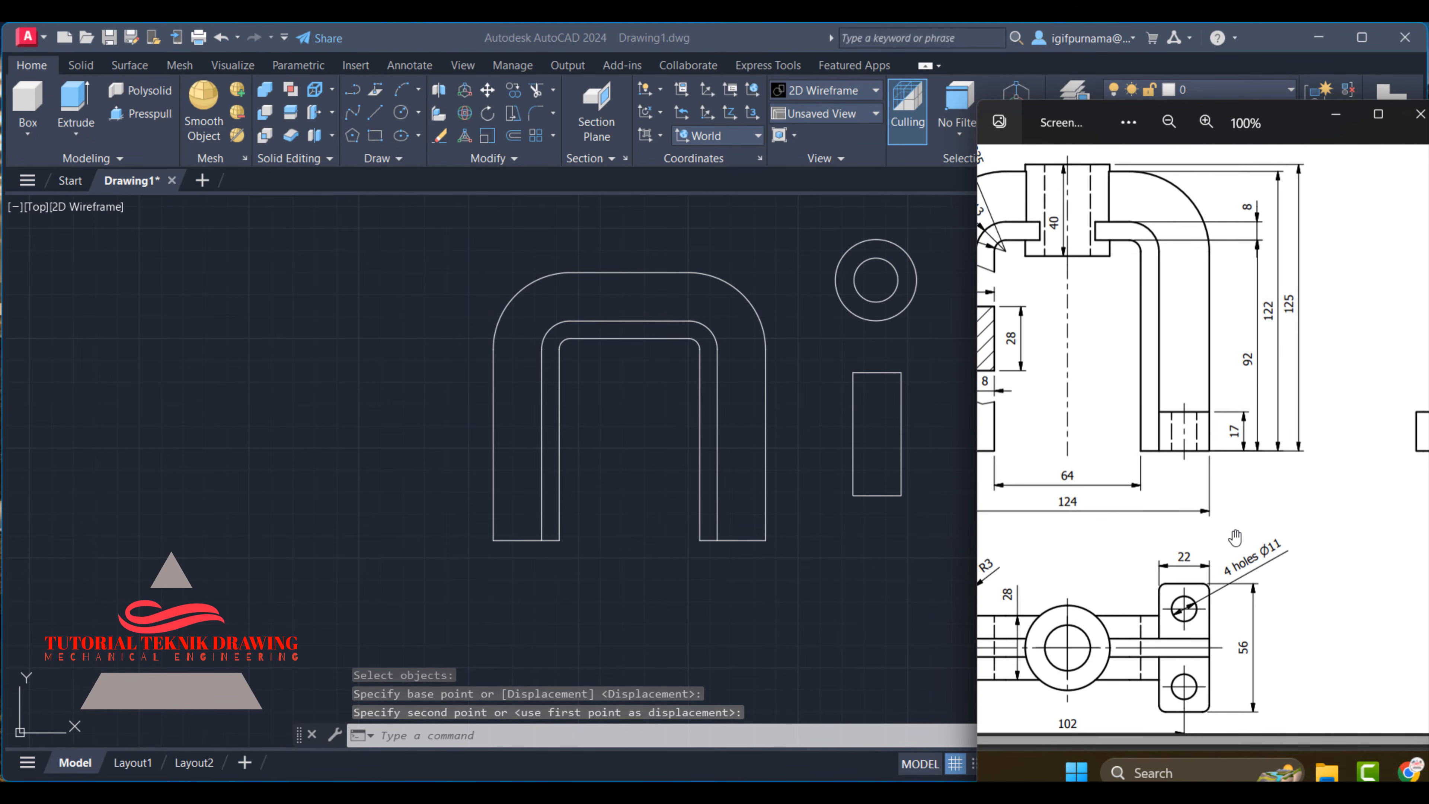
pyautogui.moveTo(1230, 546); pyautogui.dragTo(1343, 516)
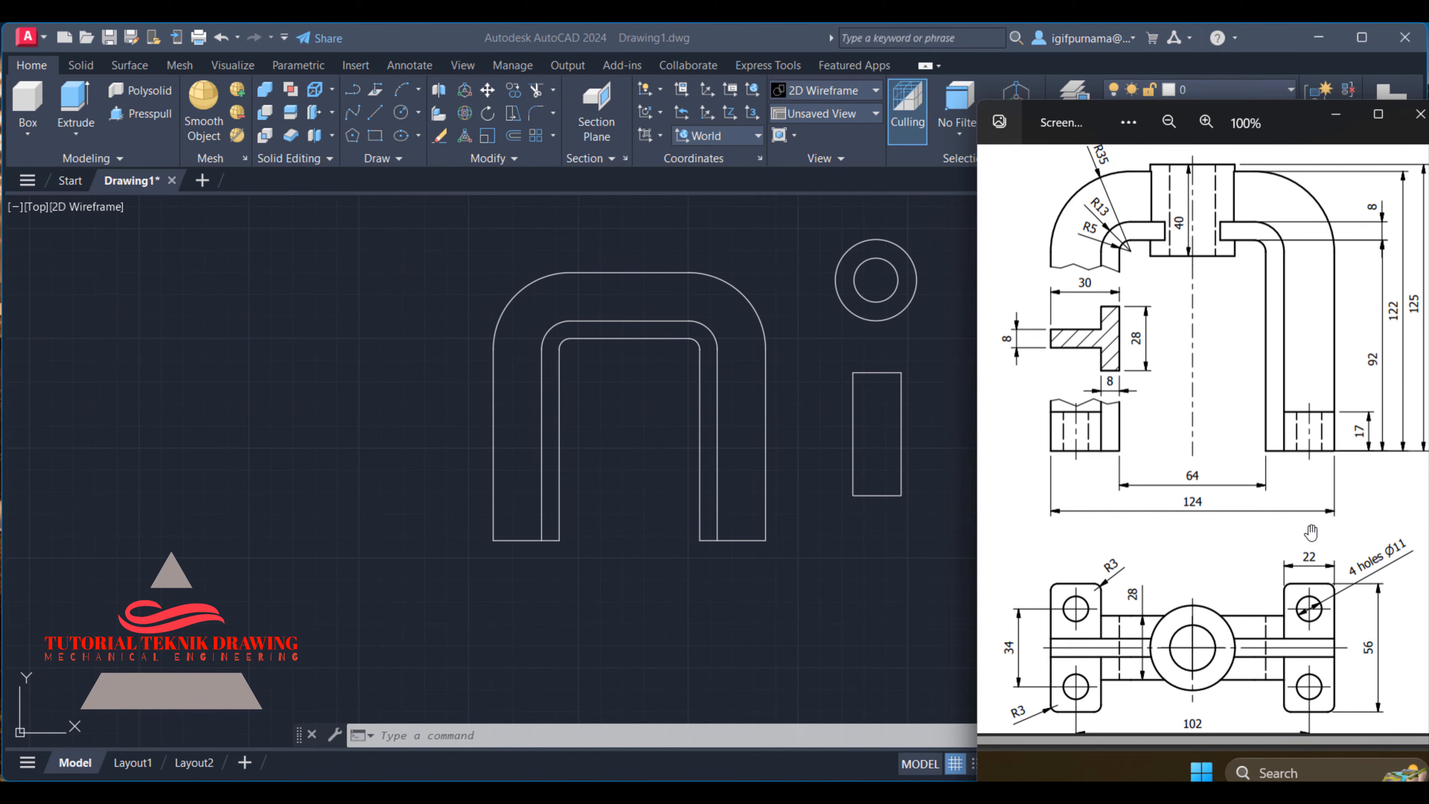
pyautogui.scroll(1, 1323, 652)
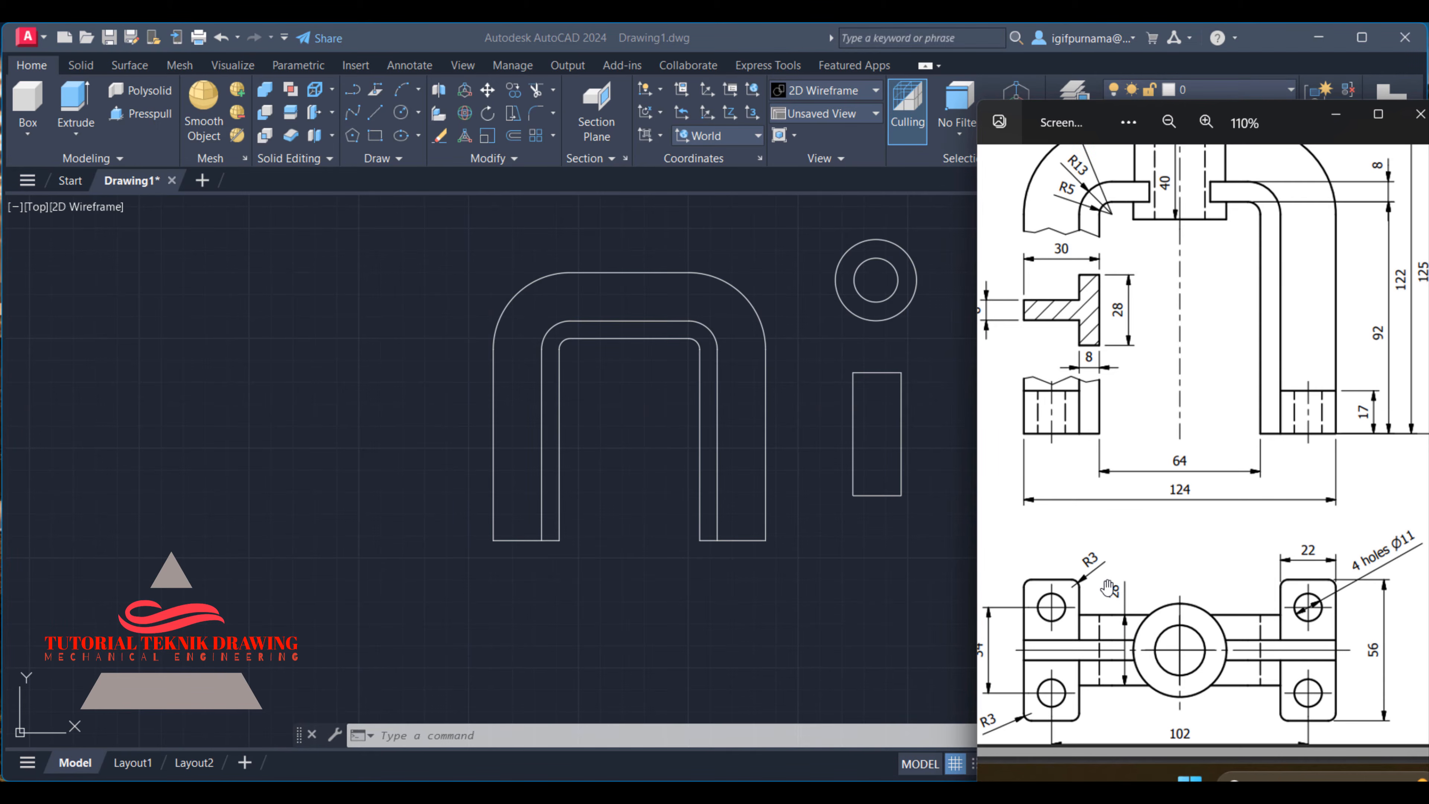
pyautogui.click(938, 445)
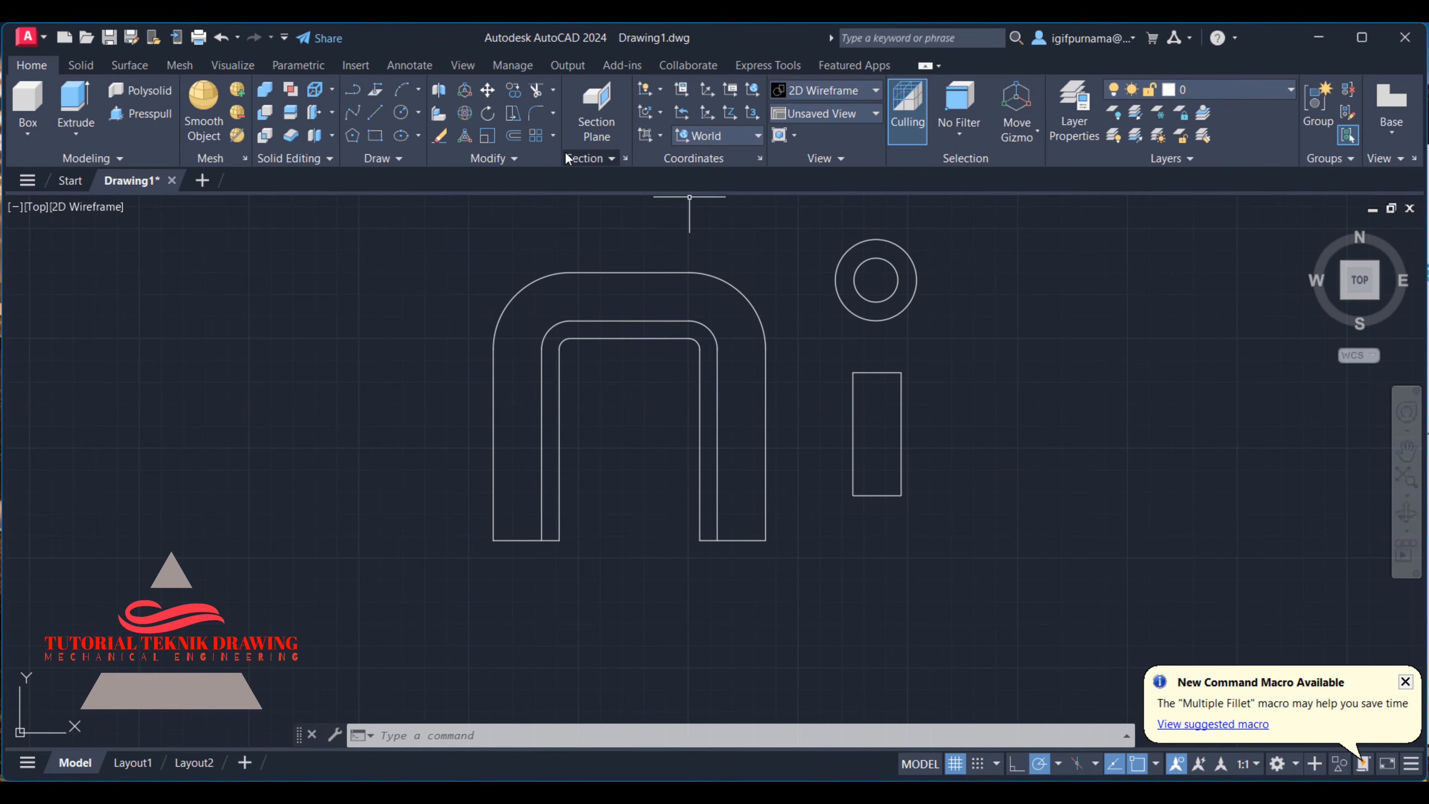
pyautogui.click(536, 113)
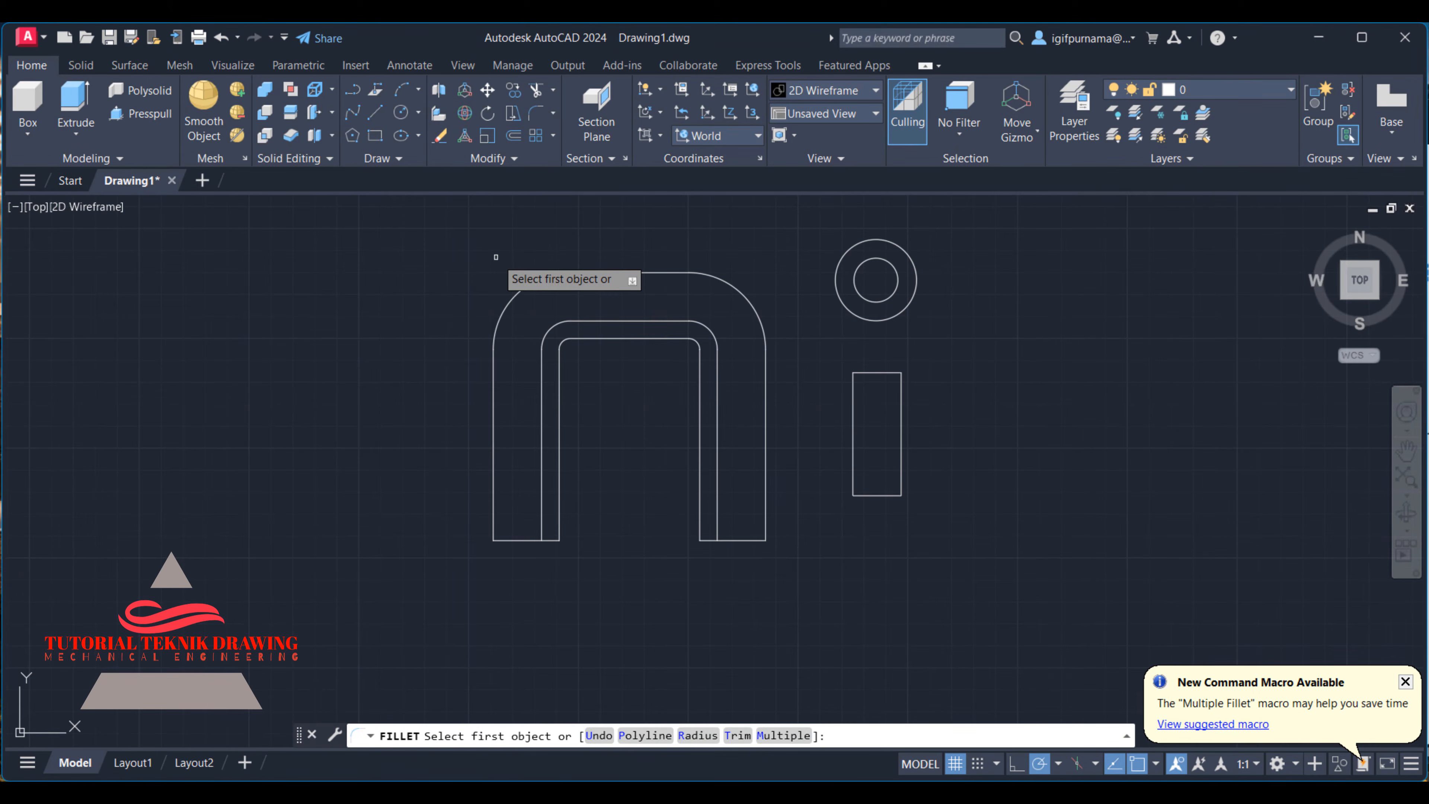
pyautogui.write('r')
pyautogui.press('Return')
pyautogui.write('3')
pyautogui.press('Return')
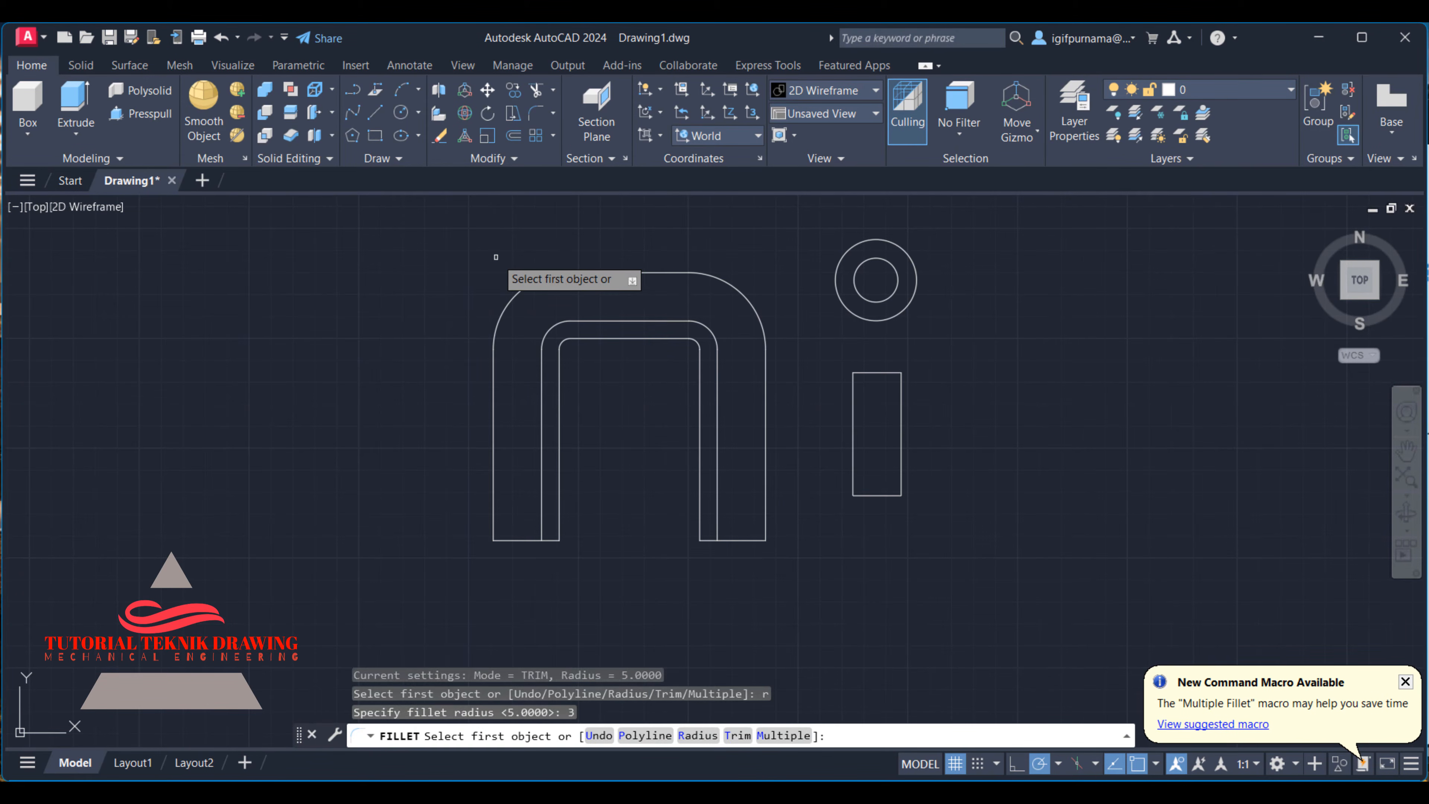
pyautogui.scroll(4, 880, 356)
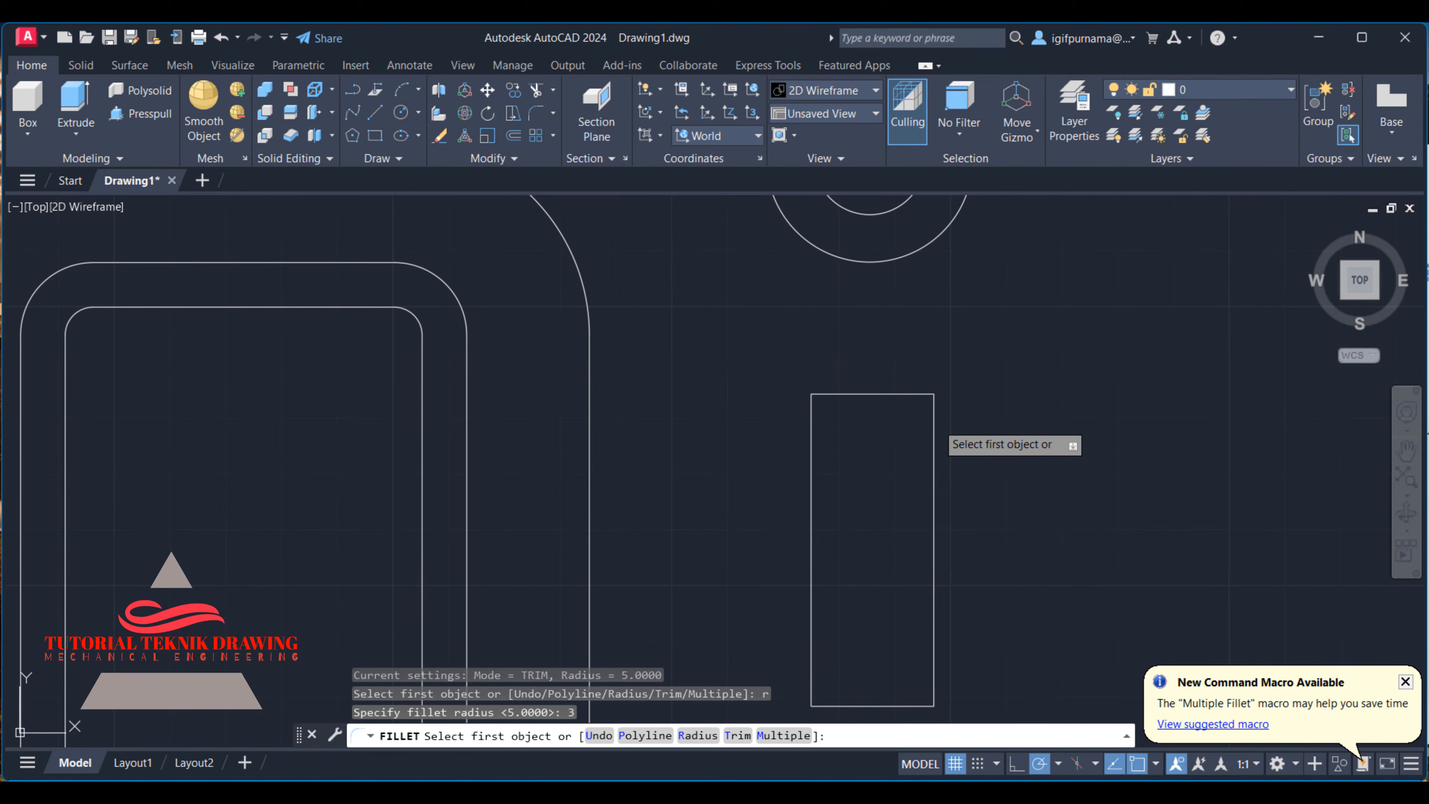
pyautogui.click(934, 420)
pyautogui.click(918, 394)
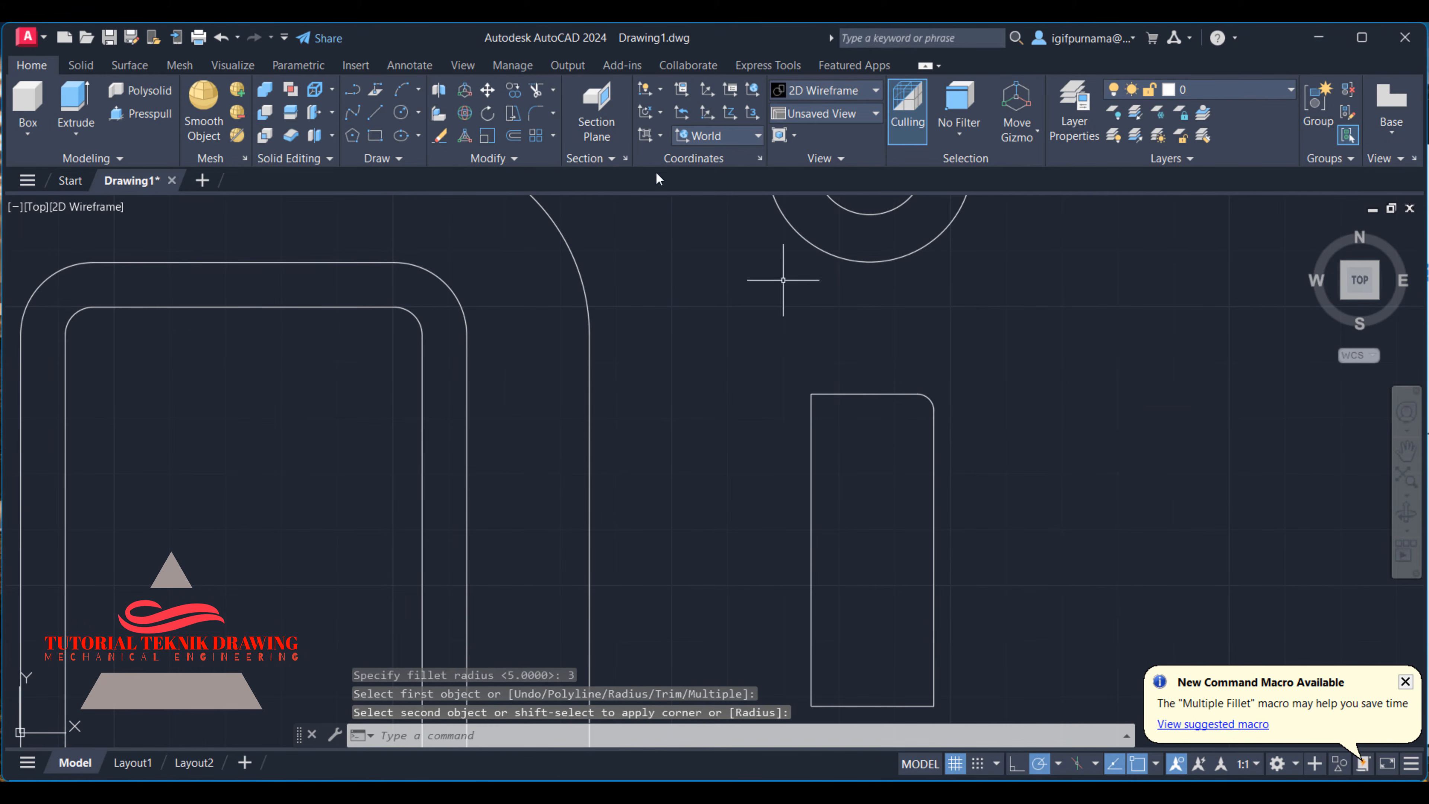
# - Fillet the three remaining corners of the mounting foot rectangle with the same radius of 3
pyautogui.click(535, 114)
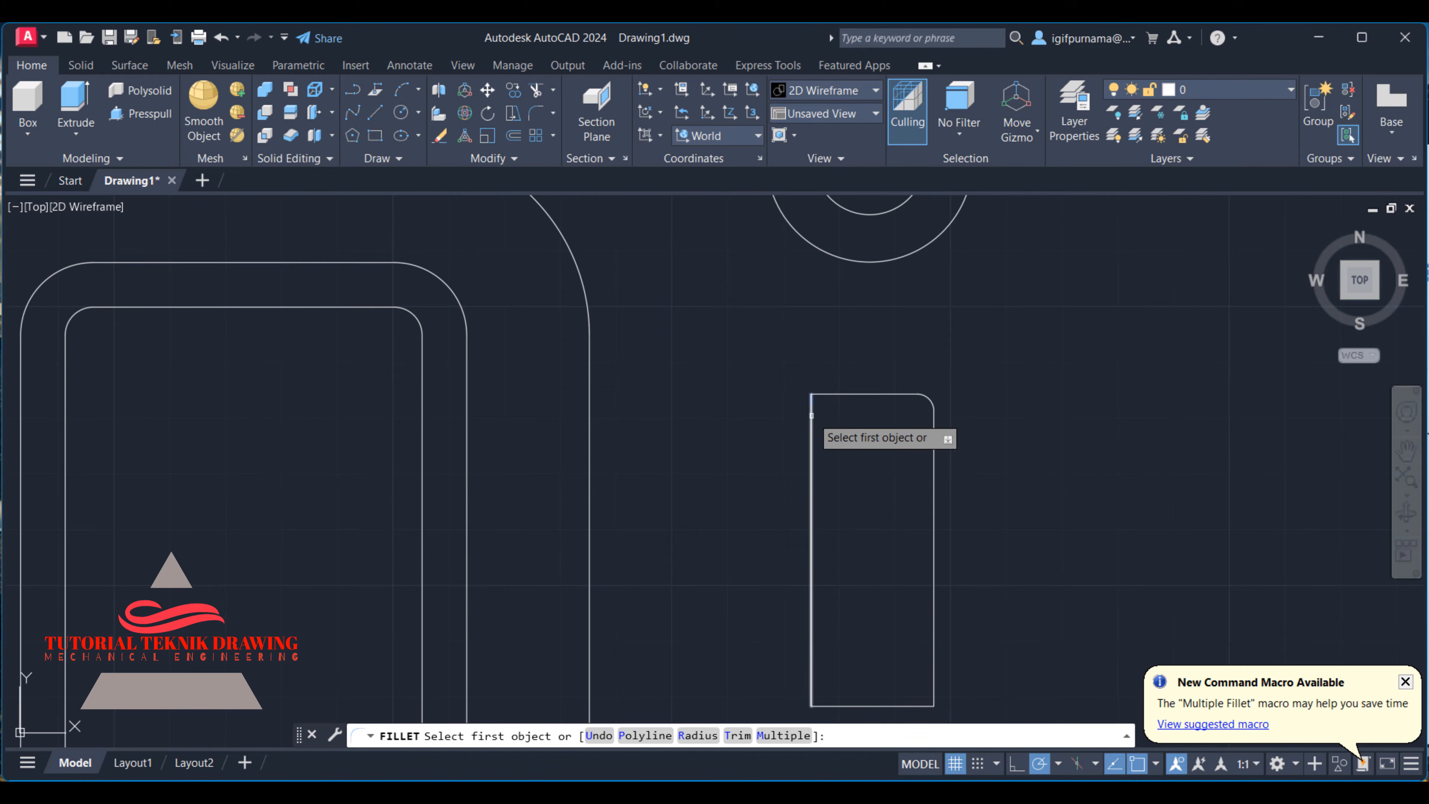
pyautogui.click(811, 429)
pyautogui.click(822, 395)
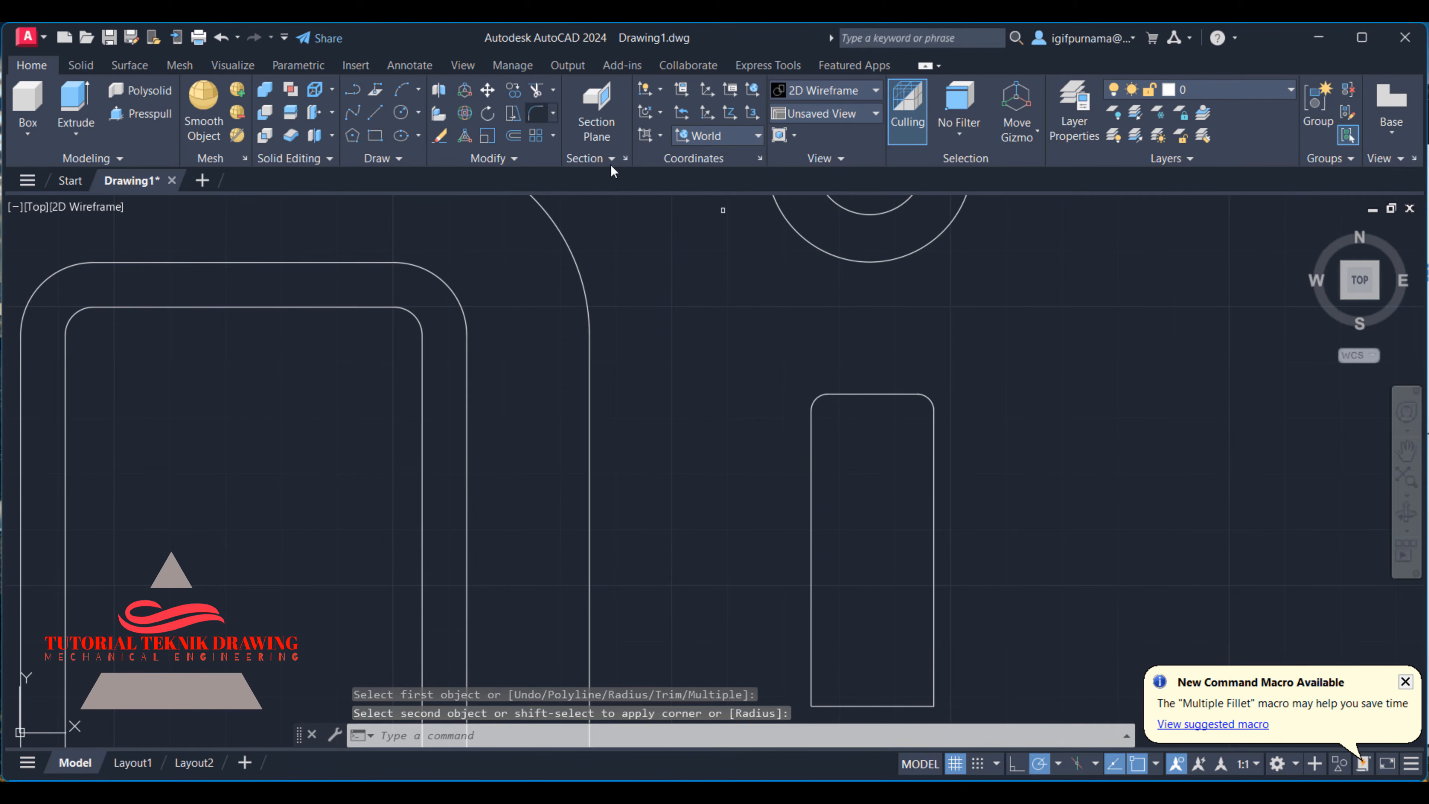
pyautogui.press('Return')
pyautogui.scroll(-2, 758, 256)
pyautogui.click(825, 537)
pyautogui.click(793, 490)
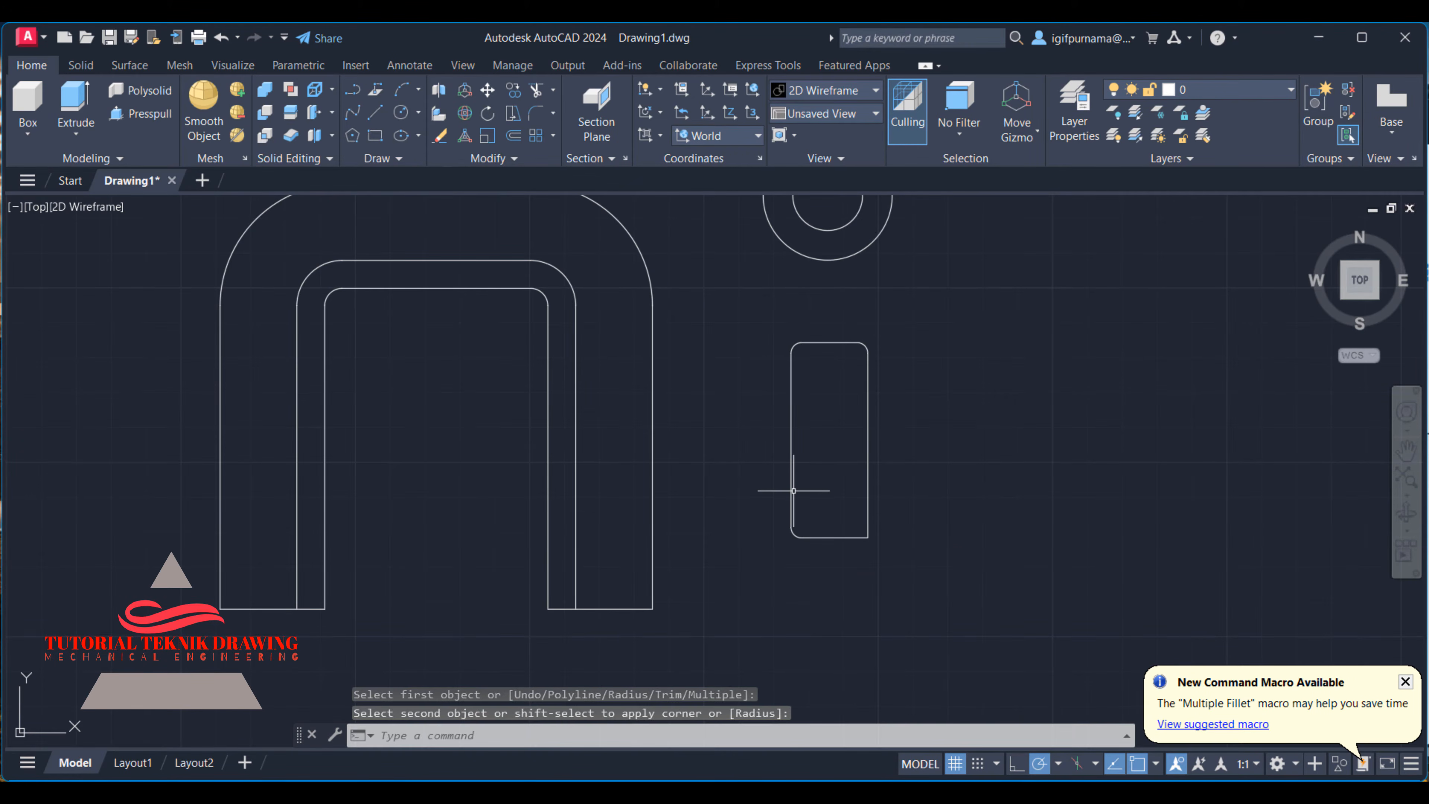
pyautogui.click(536, 114)
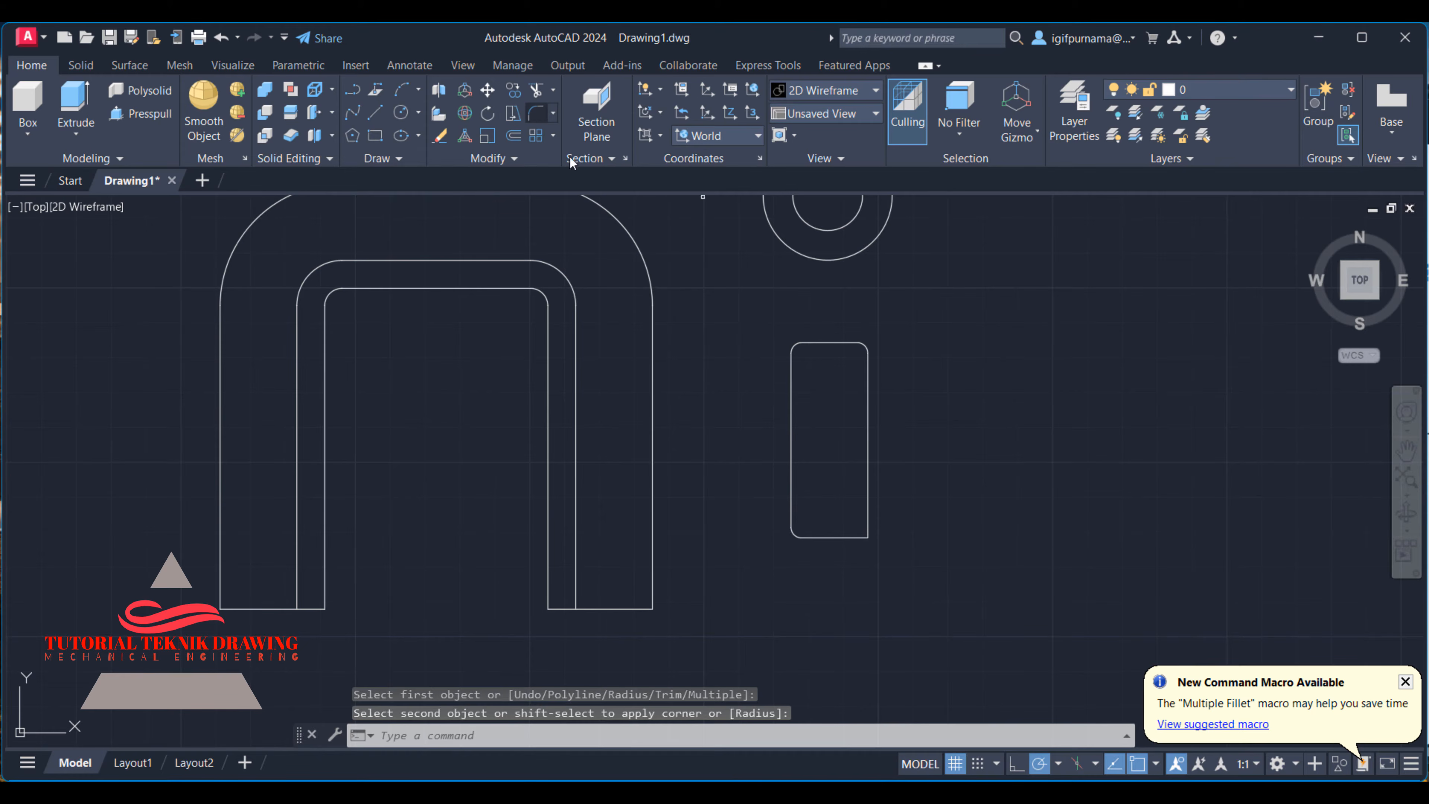
pyautogui.click(859, 539)
pyautogui.click(867, 510)
# - Examine the mounting foot in the reference image for its hole diameter and the spacing between the holes
pyautogui.click(1005, 789)
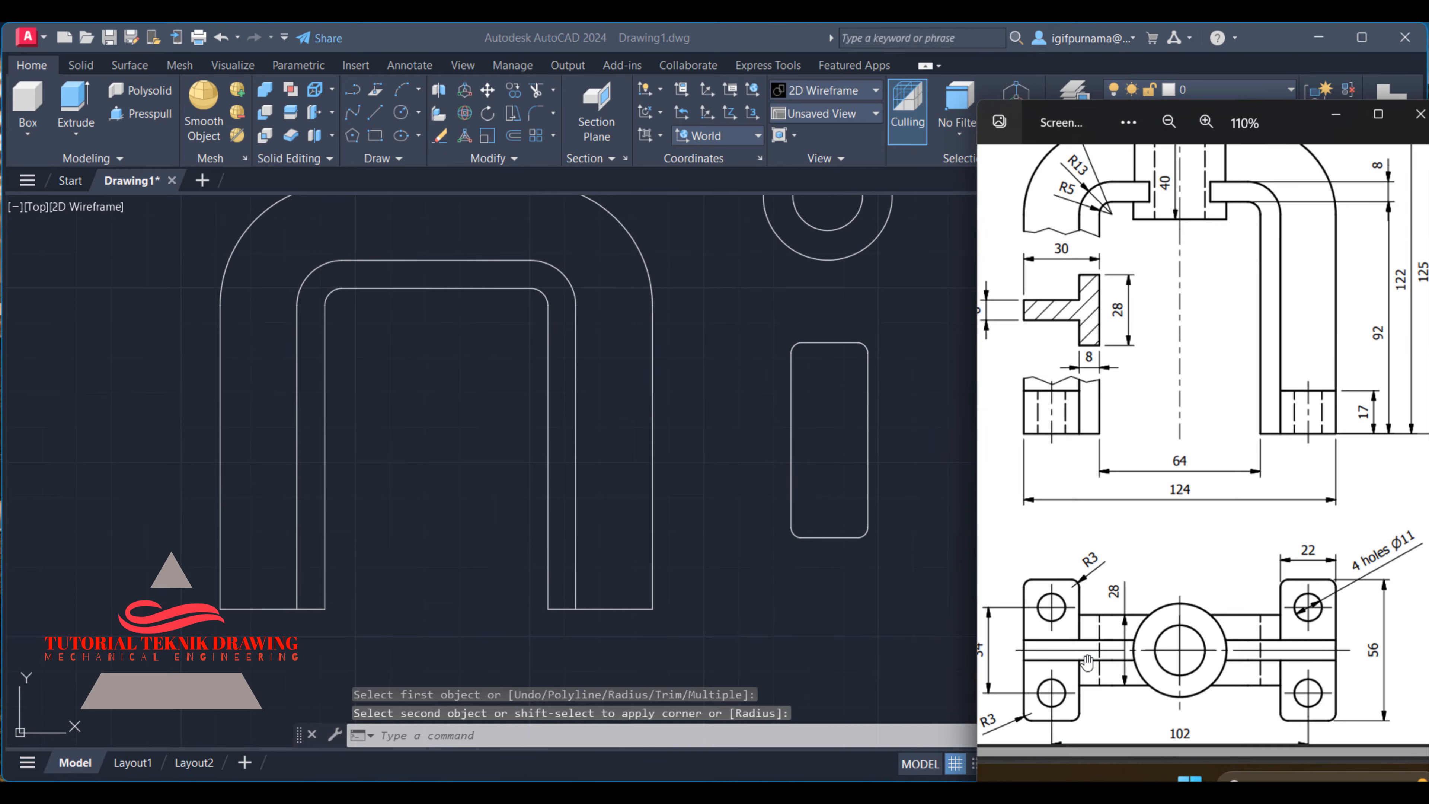
pyautogui.scroll(-3, 1109, 593)
pyautogui.scroll(3, 1151, 637)
pyautogui.moveTo(1142, 640); pyautogui.dragTo(1085, 604)
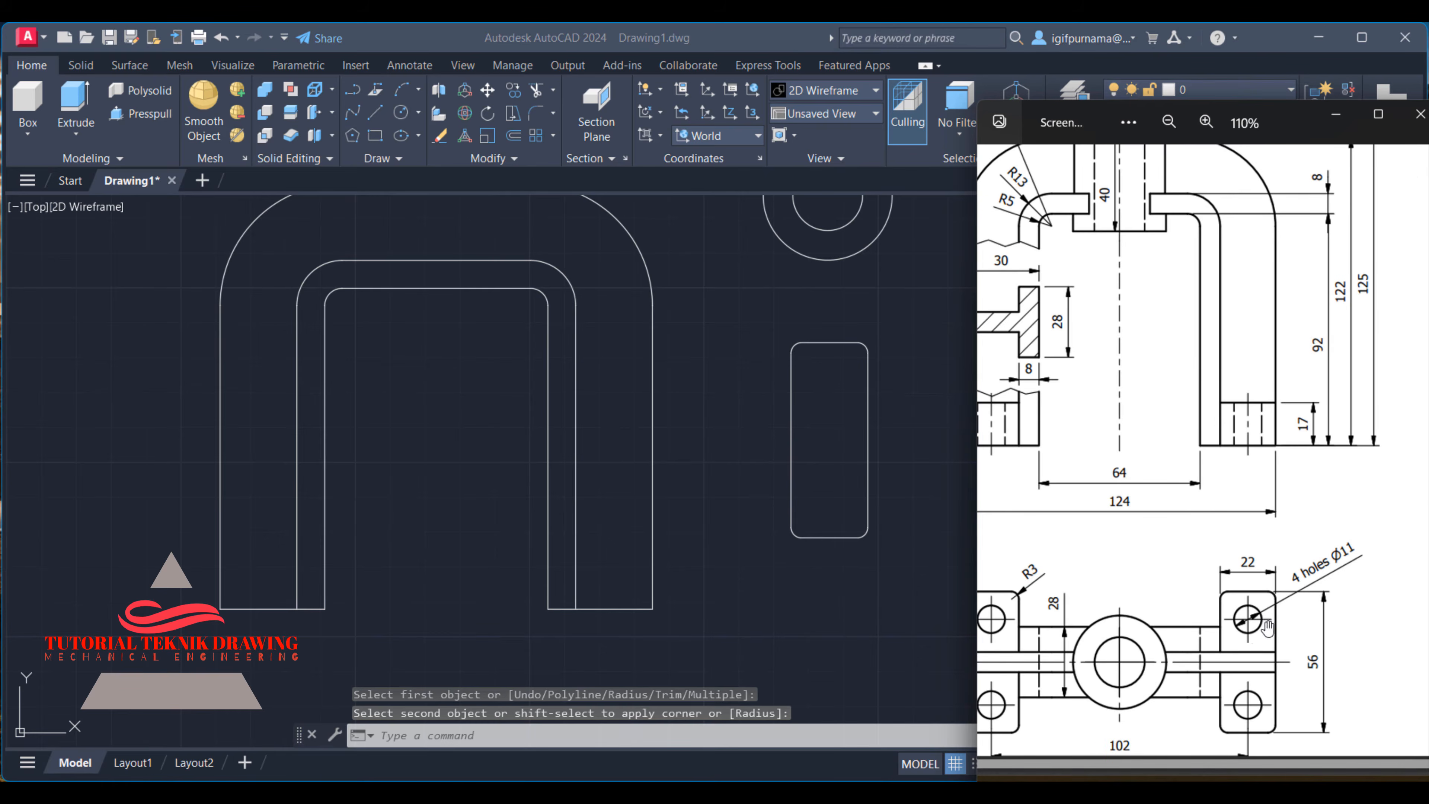
pyautogui.scroll(2, 1267, 626)
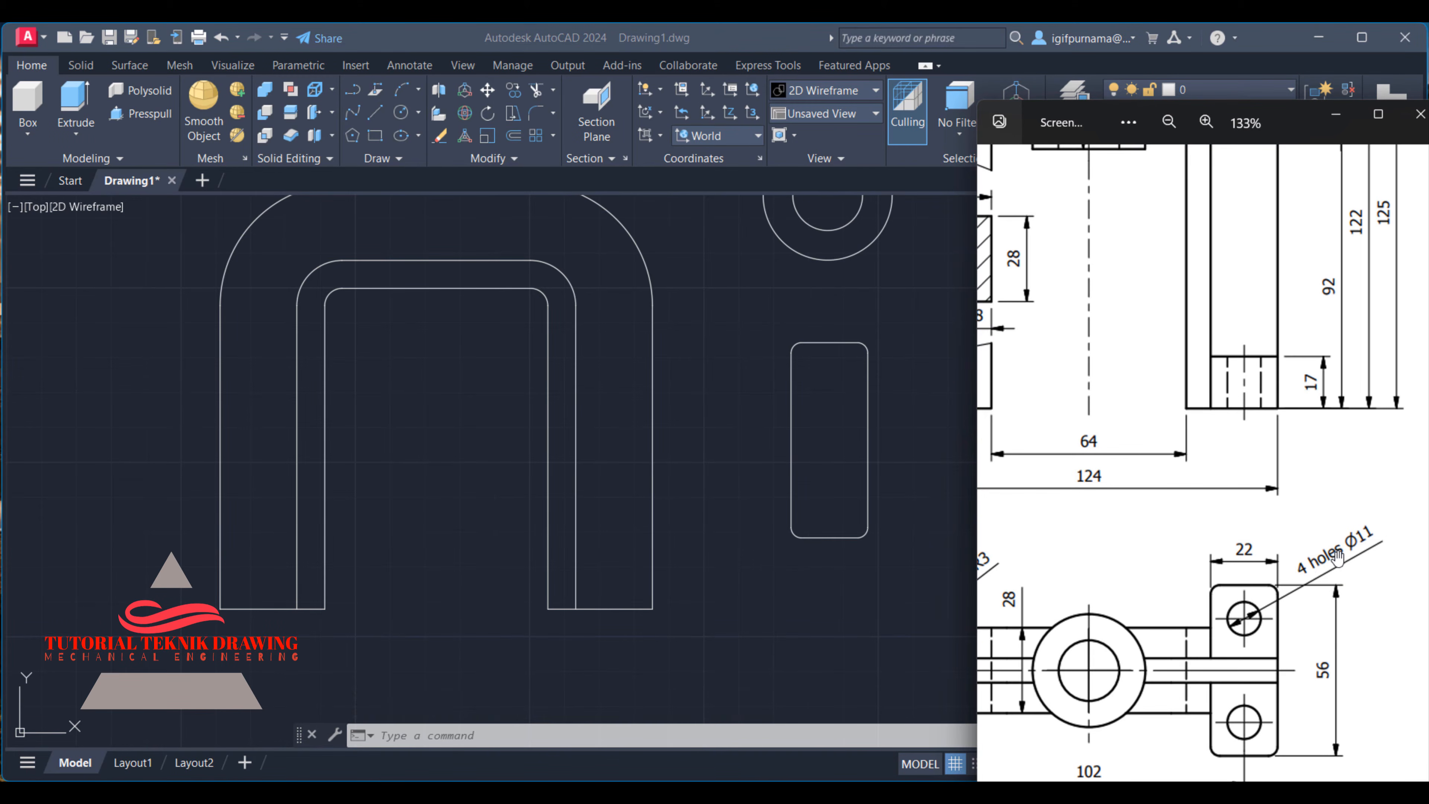
pyautogui.scroll(-1, 1345, 569)
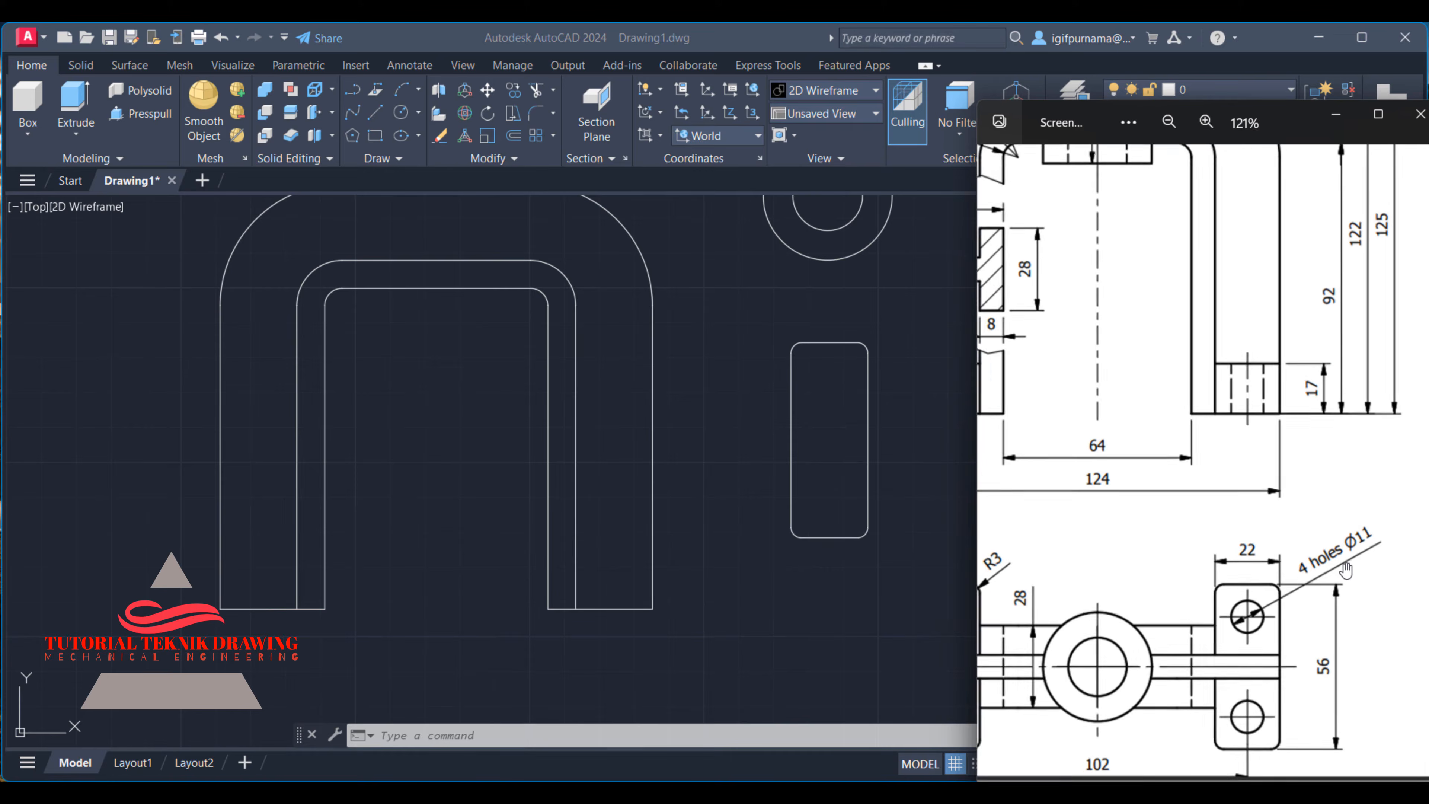
pyautogui.scroll(2, 1356, 552)
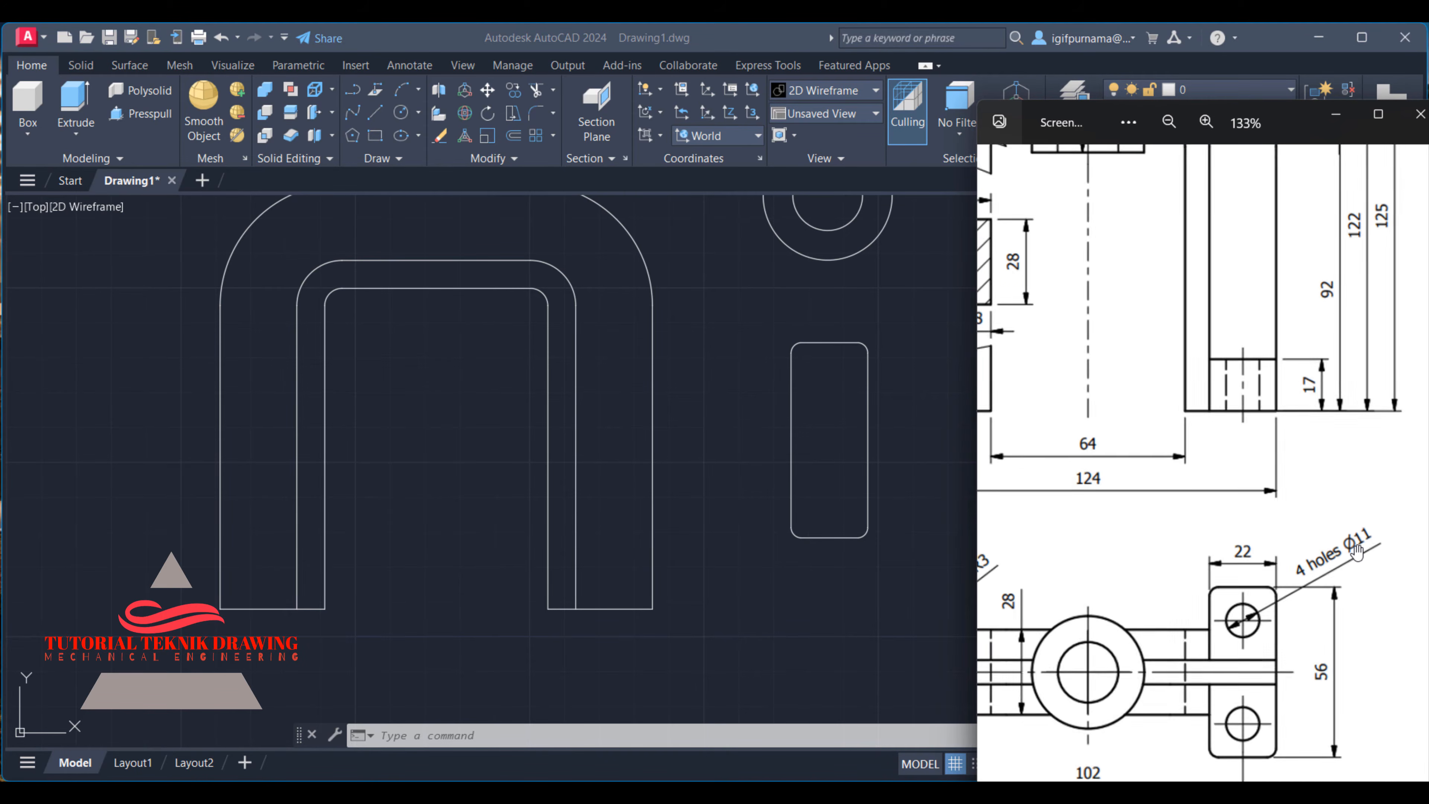
pyautogui.moveTo(1325, 539); pyautogui.dragTo(1363, 515)
pyautogui.moveTo(1211, 572); pyautogui.dragTo(1258, 556)
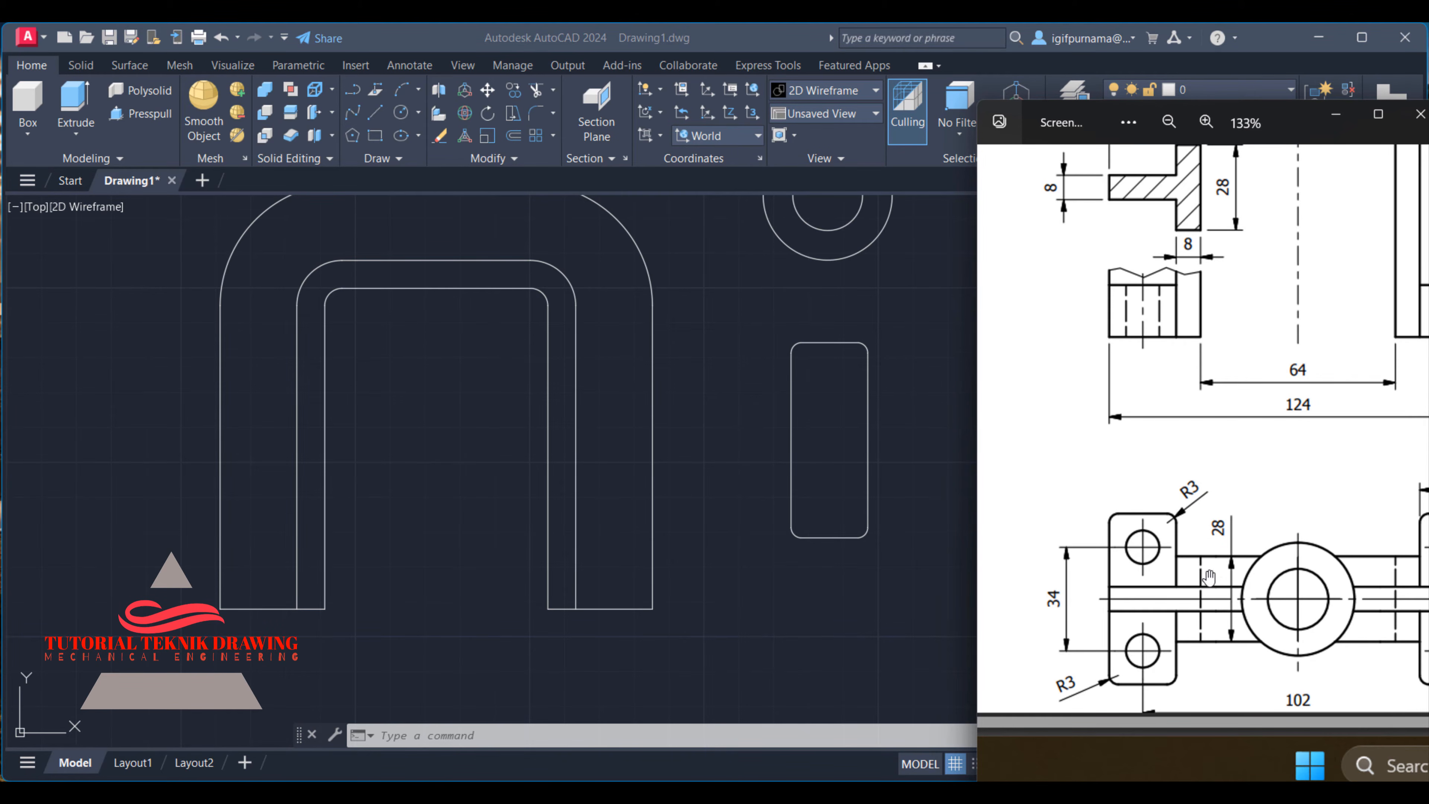
pyautogui.scroll(-3, 1209, 577)
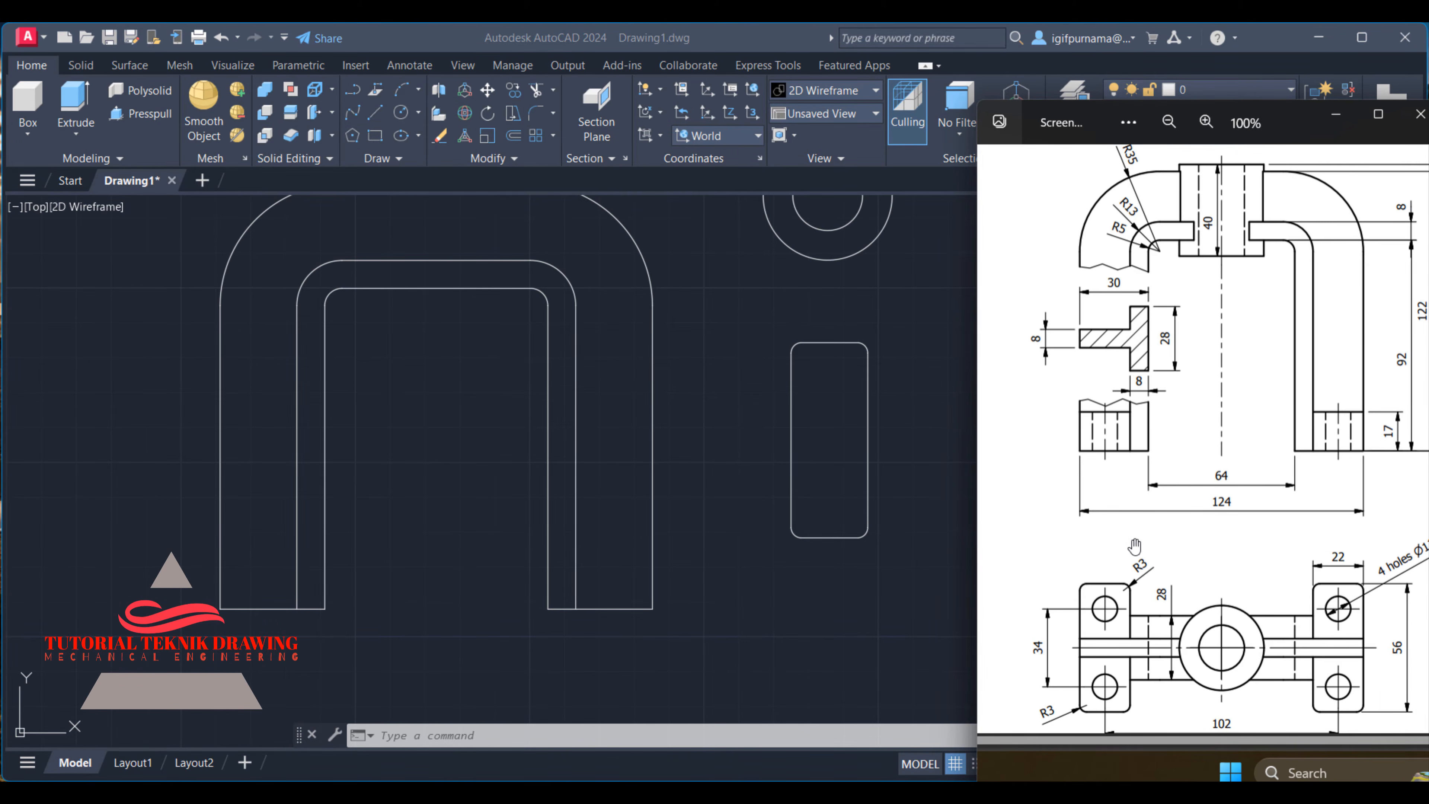
pyautogui.scroll(2, 1105, 654)
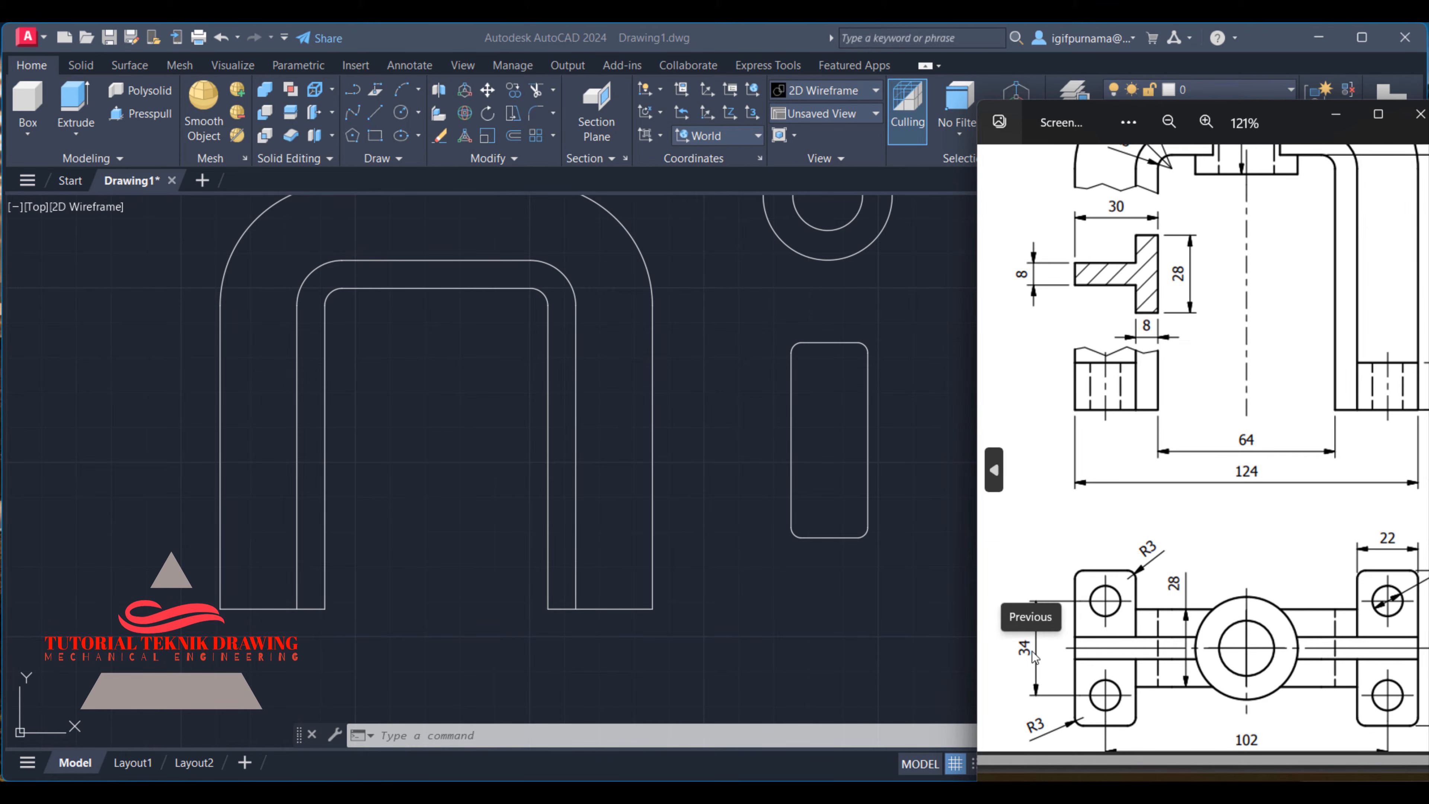
# - Draw a vertical guide line of length 34 in the empty space beside the mounting foot
pyautogui.click(378, 105)
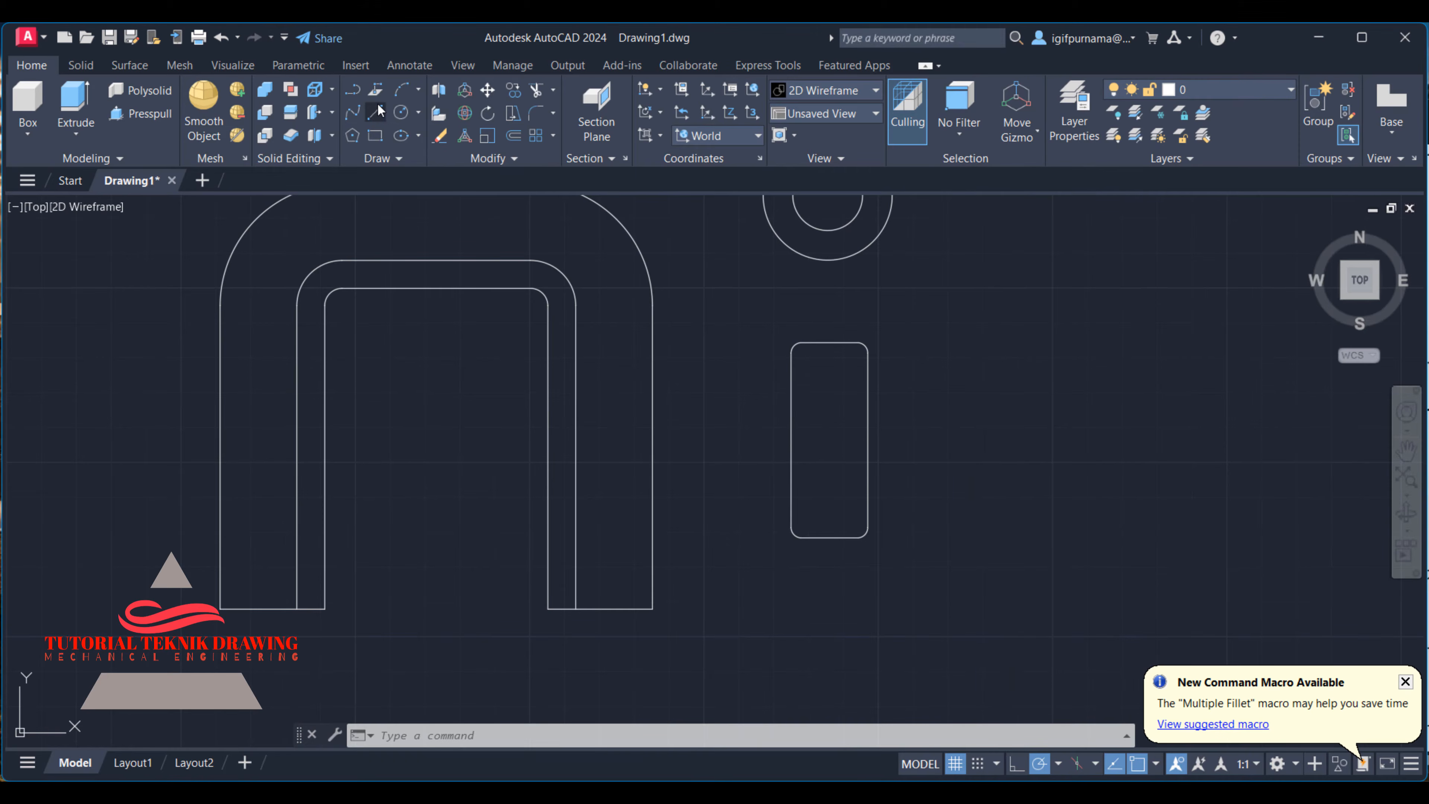
pyautogui.click(376, 112)
pyautogui.click(996, 336)
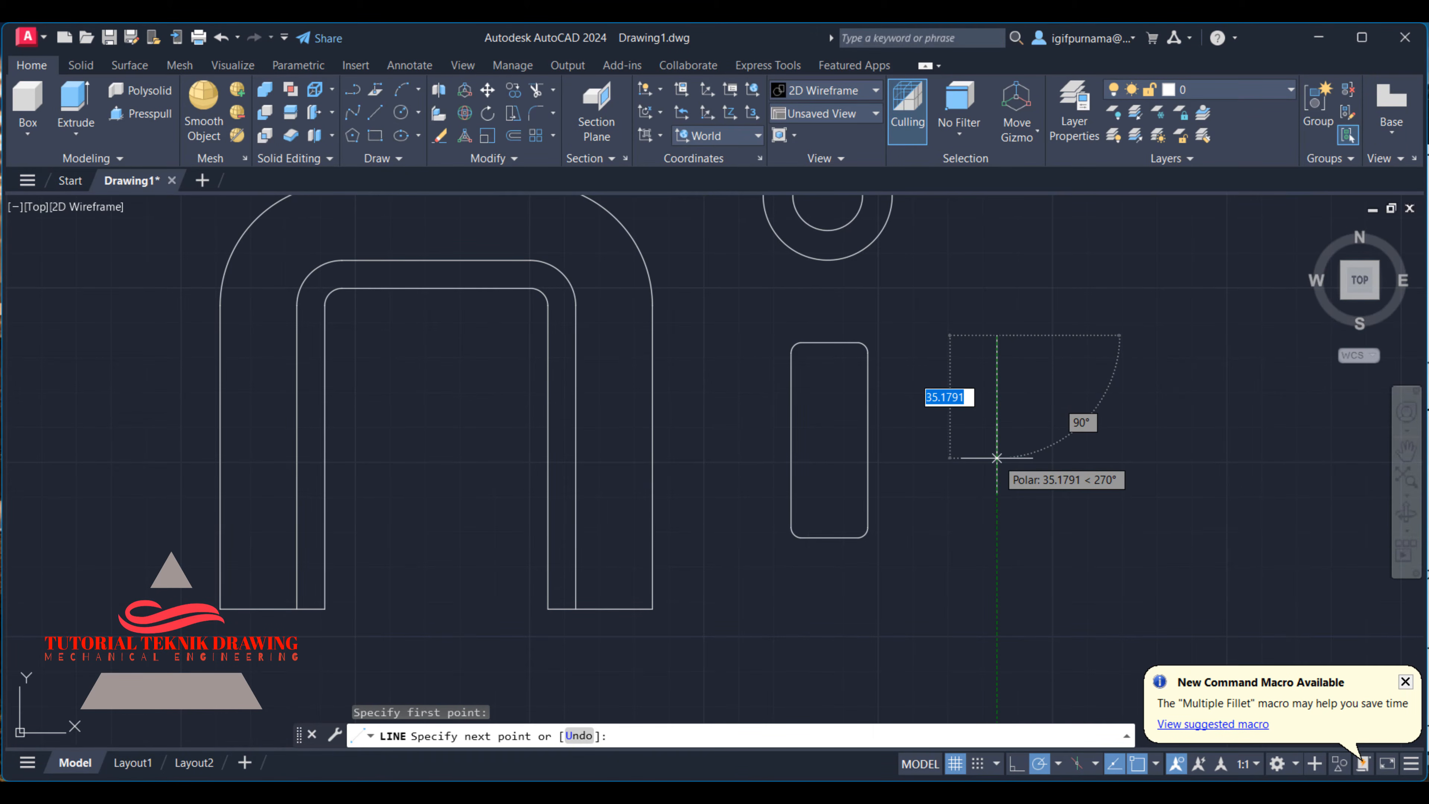
pyautogui.write('34')
pyautogui.press('Return')
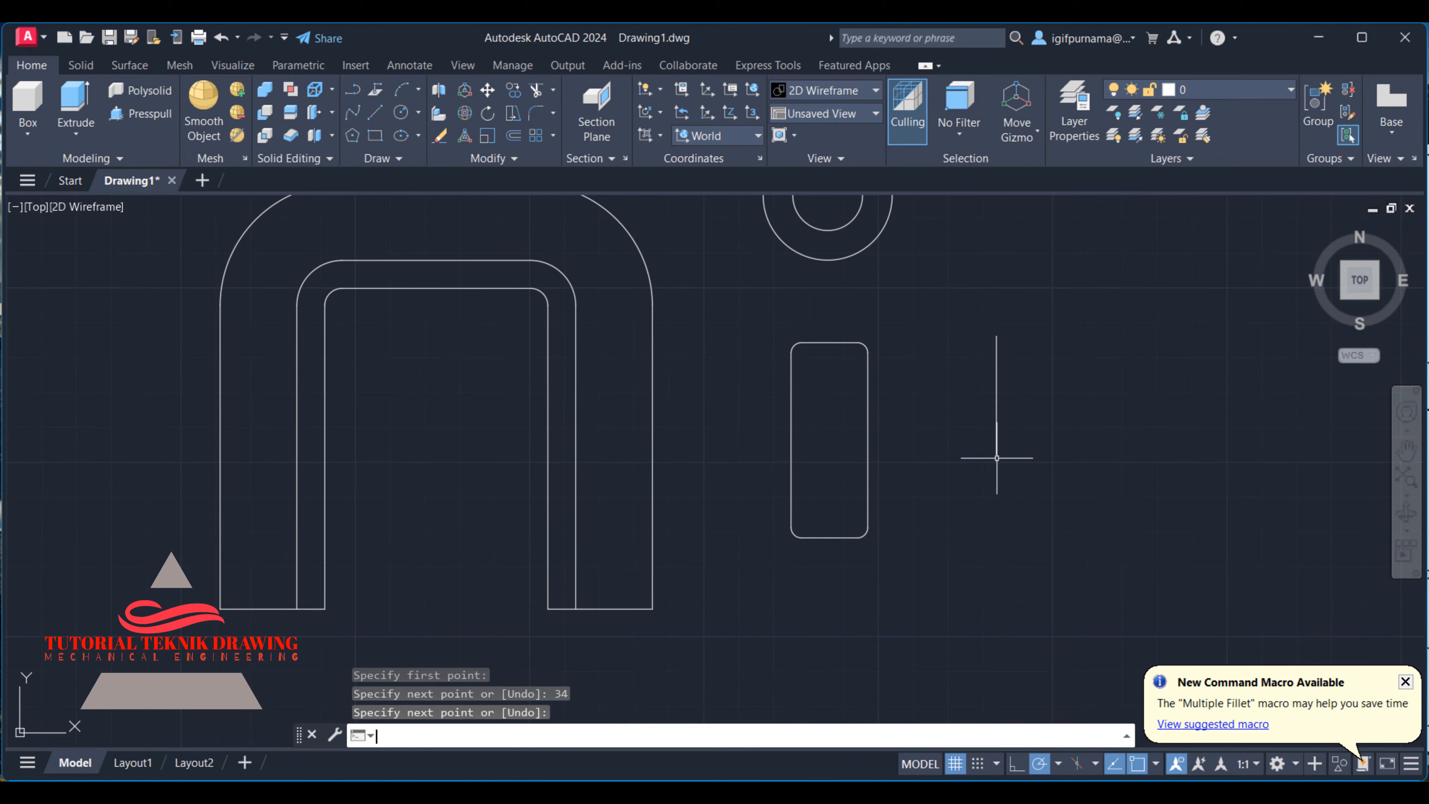
pyautogui.press('Return')
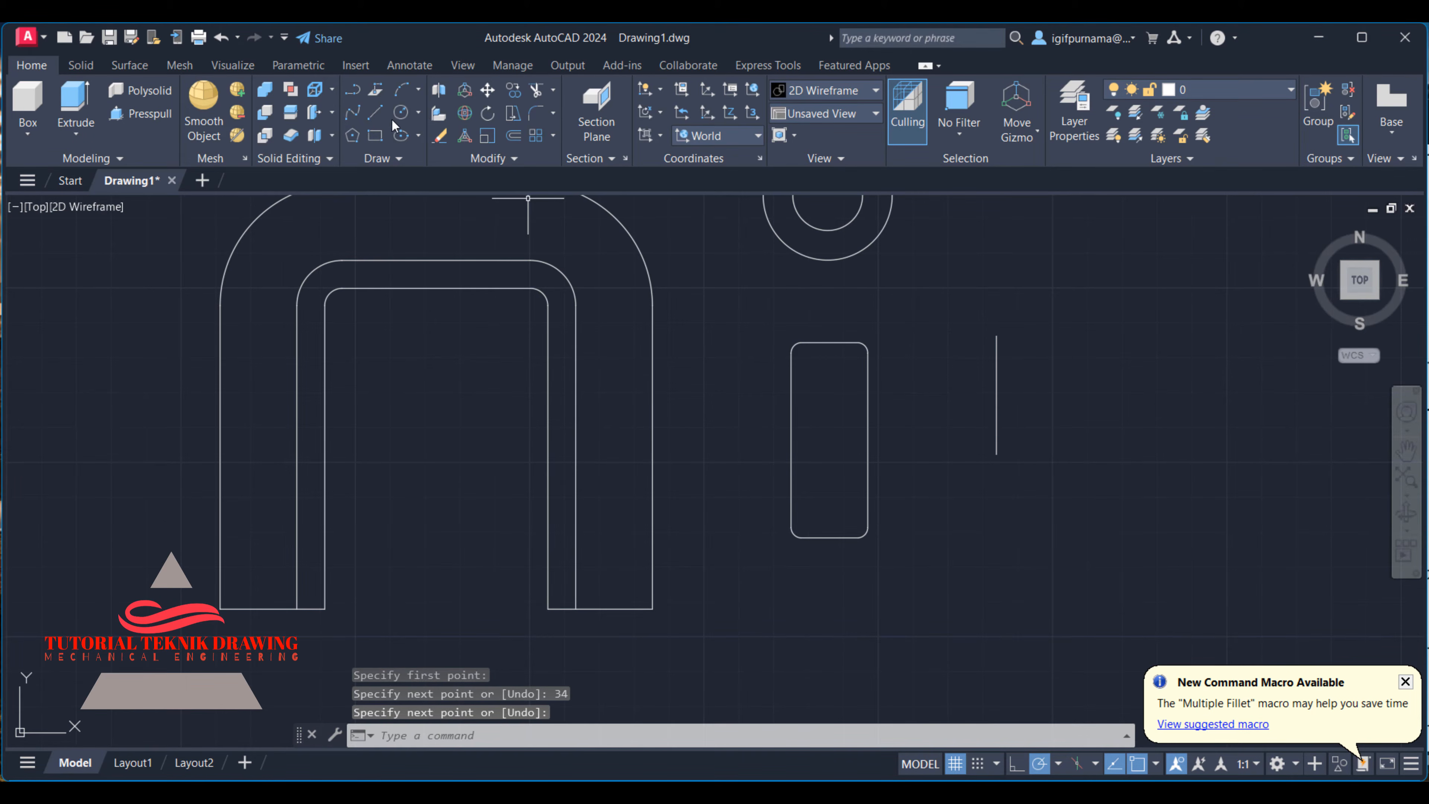
# - Move the guide line by its midpoint to the centre of the mounting foot rectangle
pyautogui.click(487, 90)
pyautogui.click(1103, 443)
pyautogui.click(973, 361)
pyautogui.press('Return')
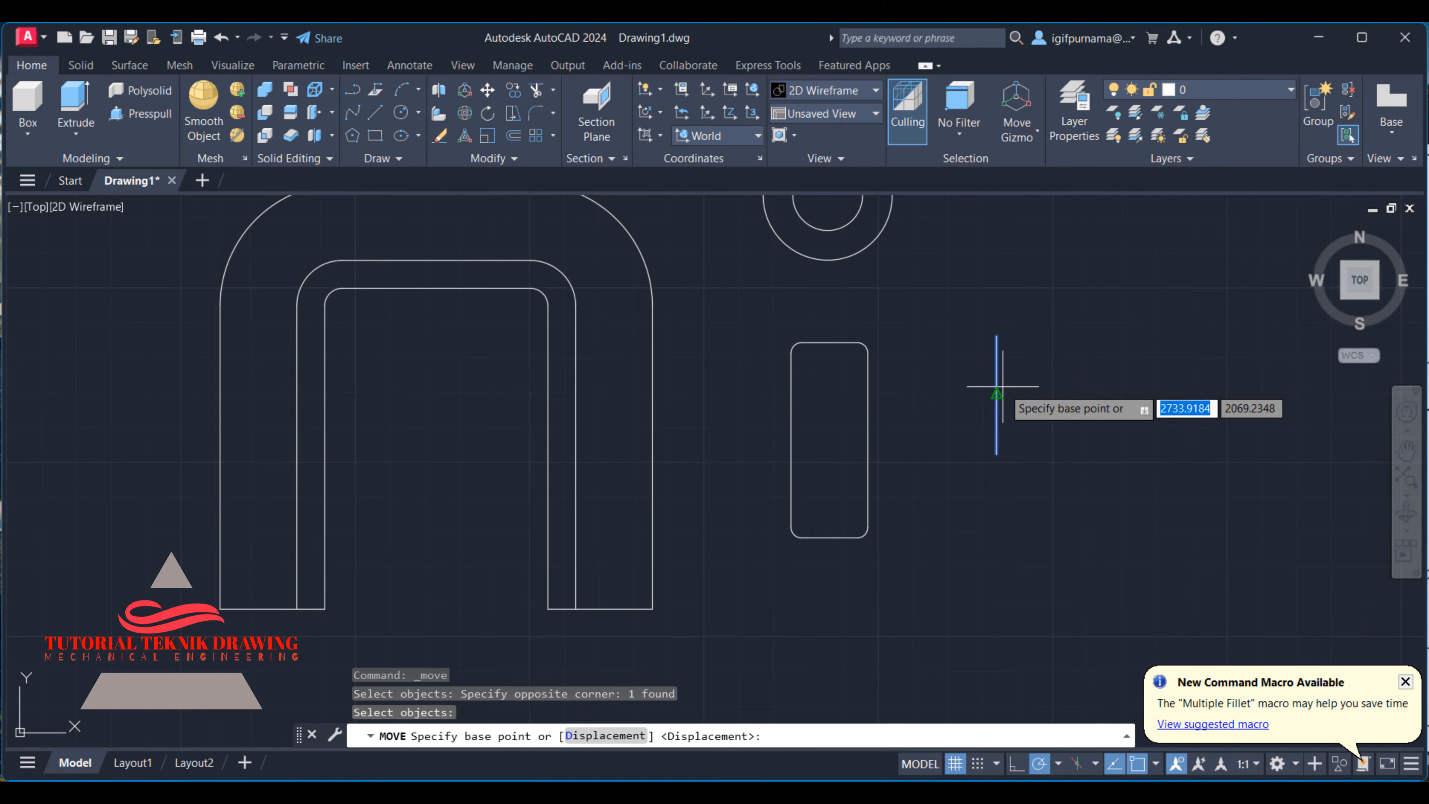
pyautogui.click(997, 401)
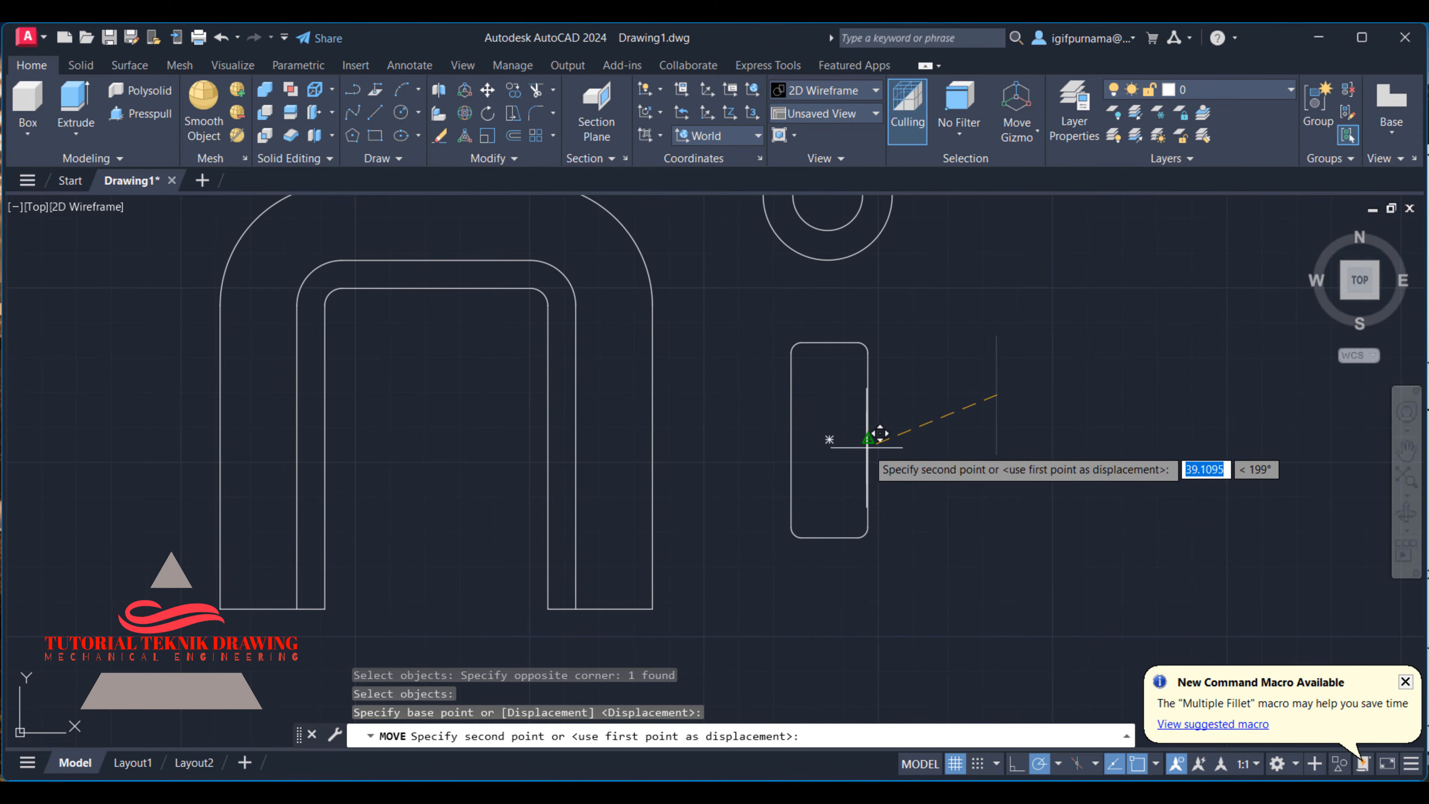
pyautogui.click(831, 443)
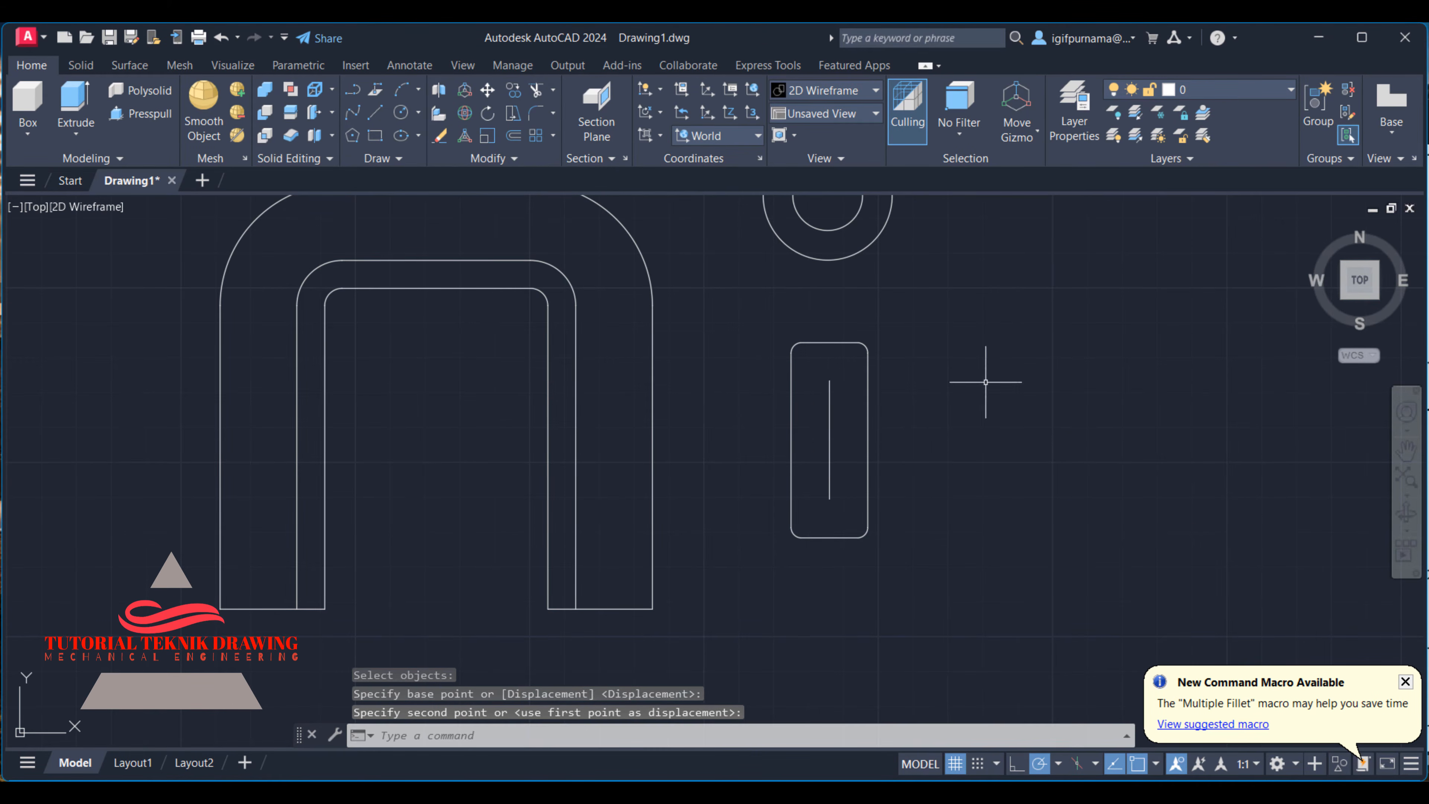
# - Draw a circle of radius 6 centred on the guide line's upper end, checking the reference image for the hole size
pyautogui.click(400, 113)
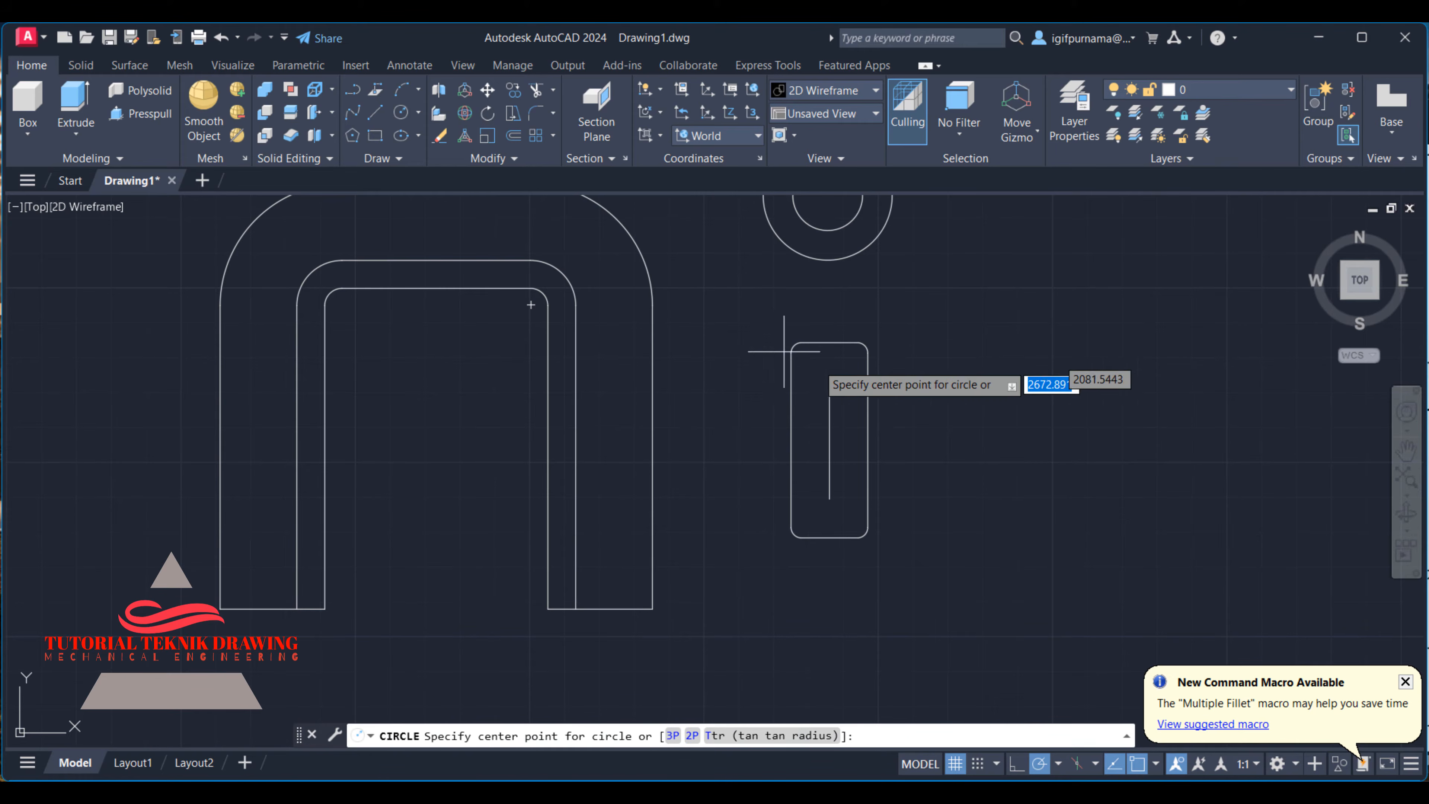
pyautogui.click(829, 381)
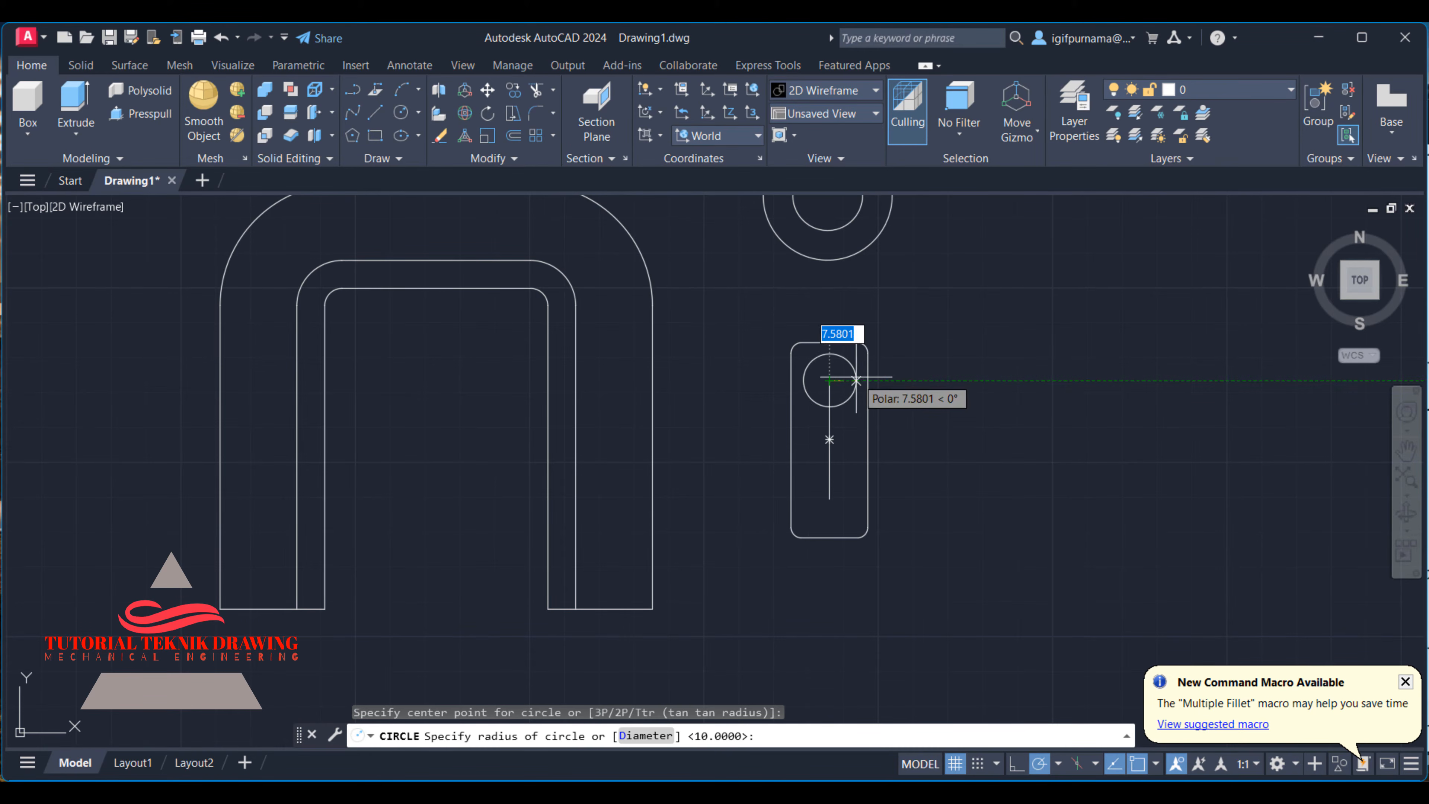
pyautogui.hotkey('alt', 'Tab')
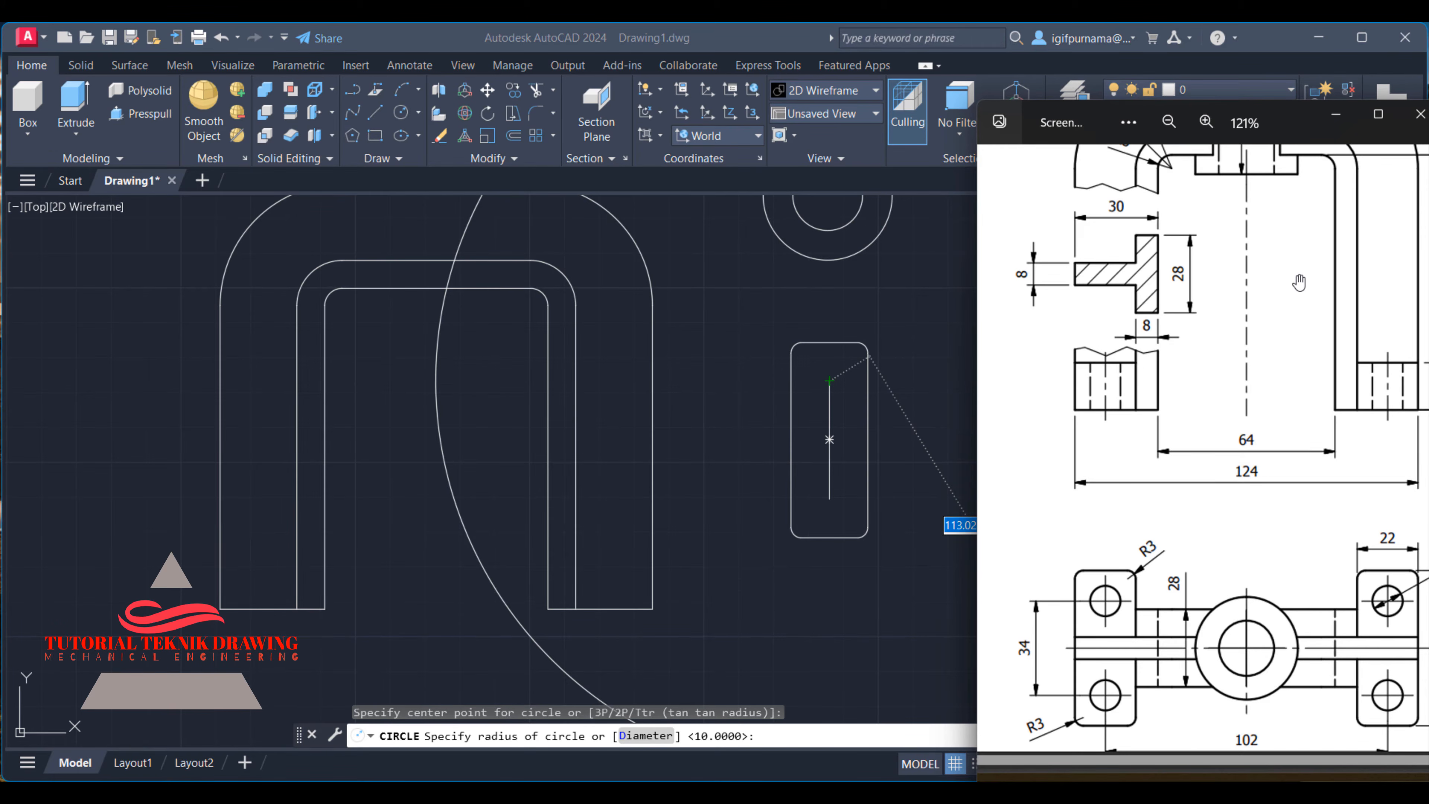
pyautogui.click(1323, 123)
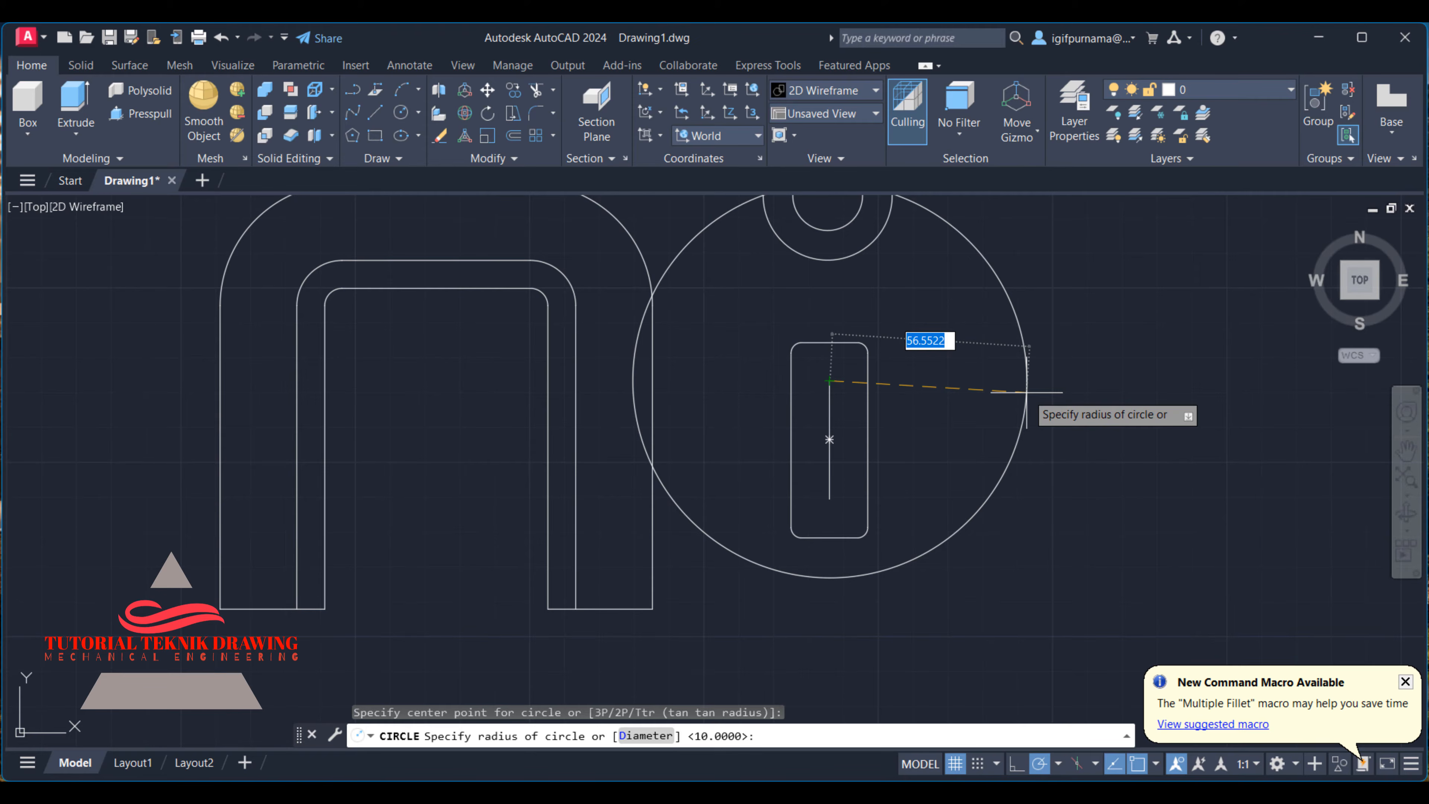
pyautogui.write('6')
pyautogui.press('Return')
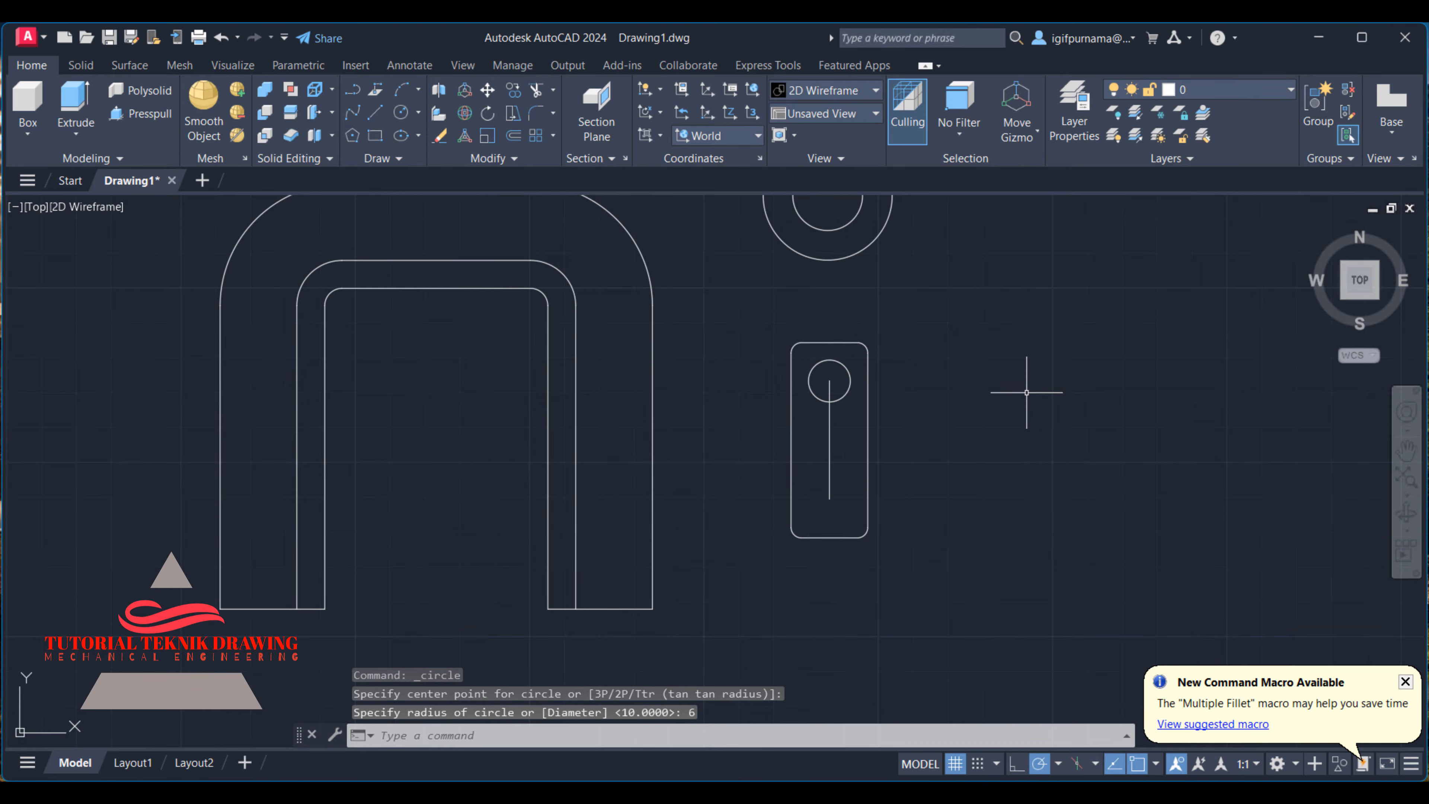
# - Copy the hole circle from the guide line's upper end to its lower end
pyautogui.click(513, 90)
pyautogui.click(834, 401)
pyautogui.press('Return')
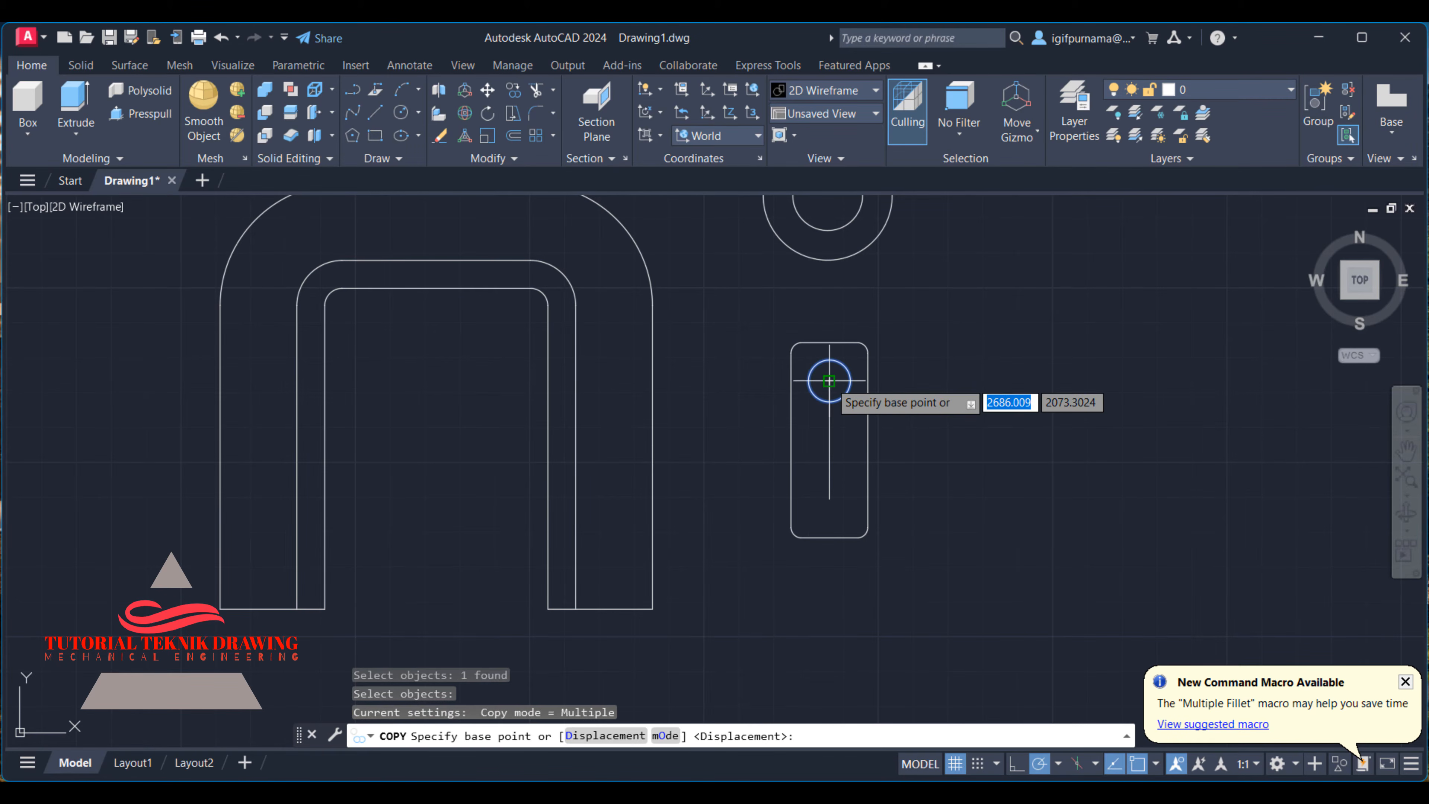
pyautogui.click(829, 381)
pyautogui.click(829, 498)
pyautogui.rightClick(836, 498)
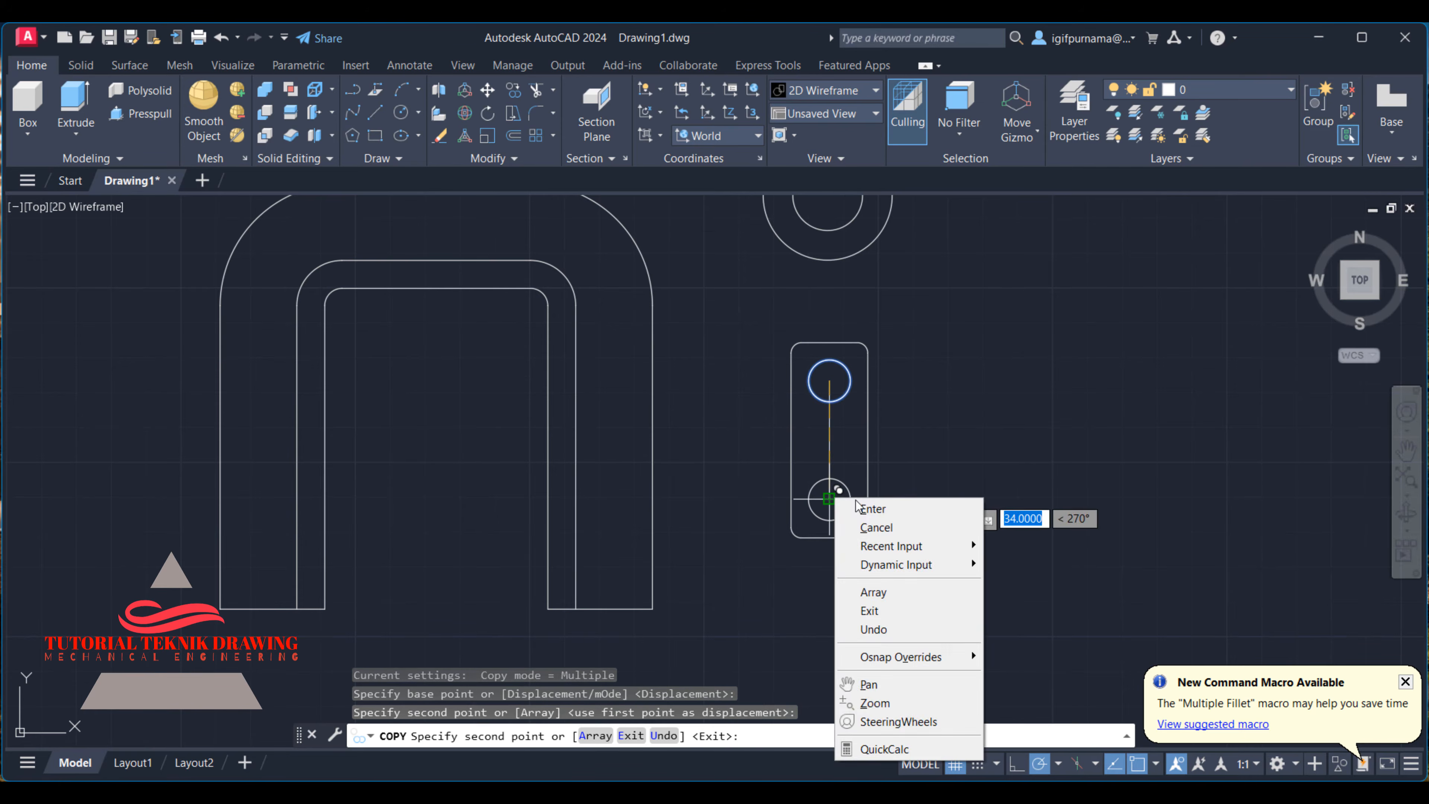
pyautogui.click(862, 508)
# - Erase the vertical guide line between the two mounting foot holes
pyautogui.click(439, 136)
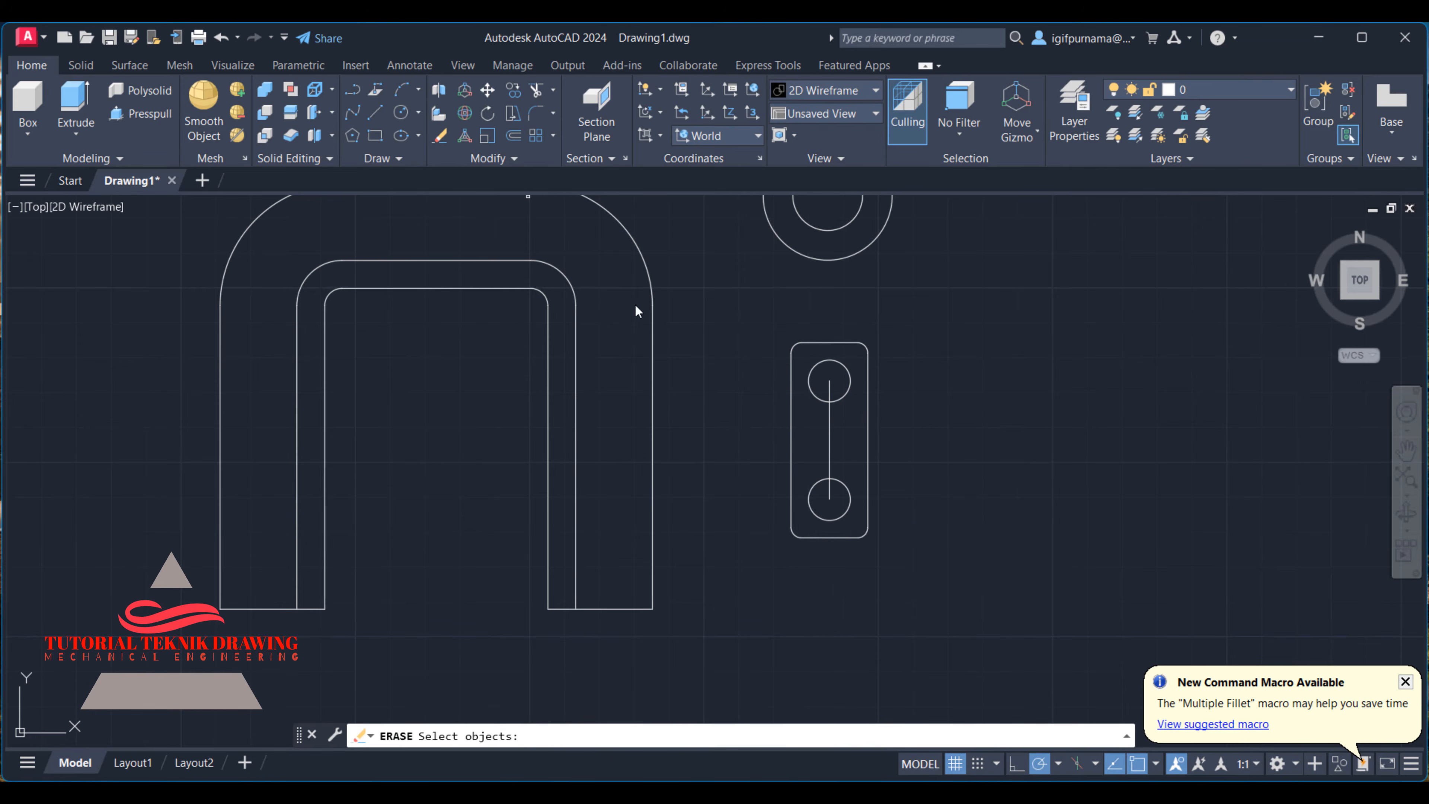
pyautogui.click(841, 437)
pyautogui.click(820, 445)
pyautogui.press('Return')
pyautogui.scroll(-2, 820, 436)
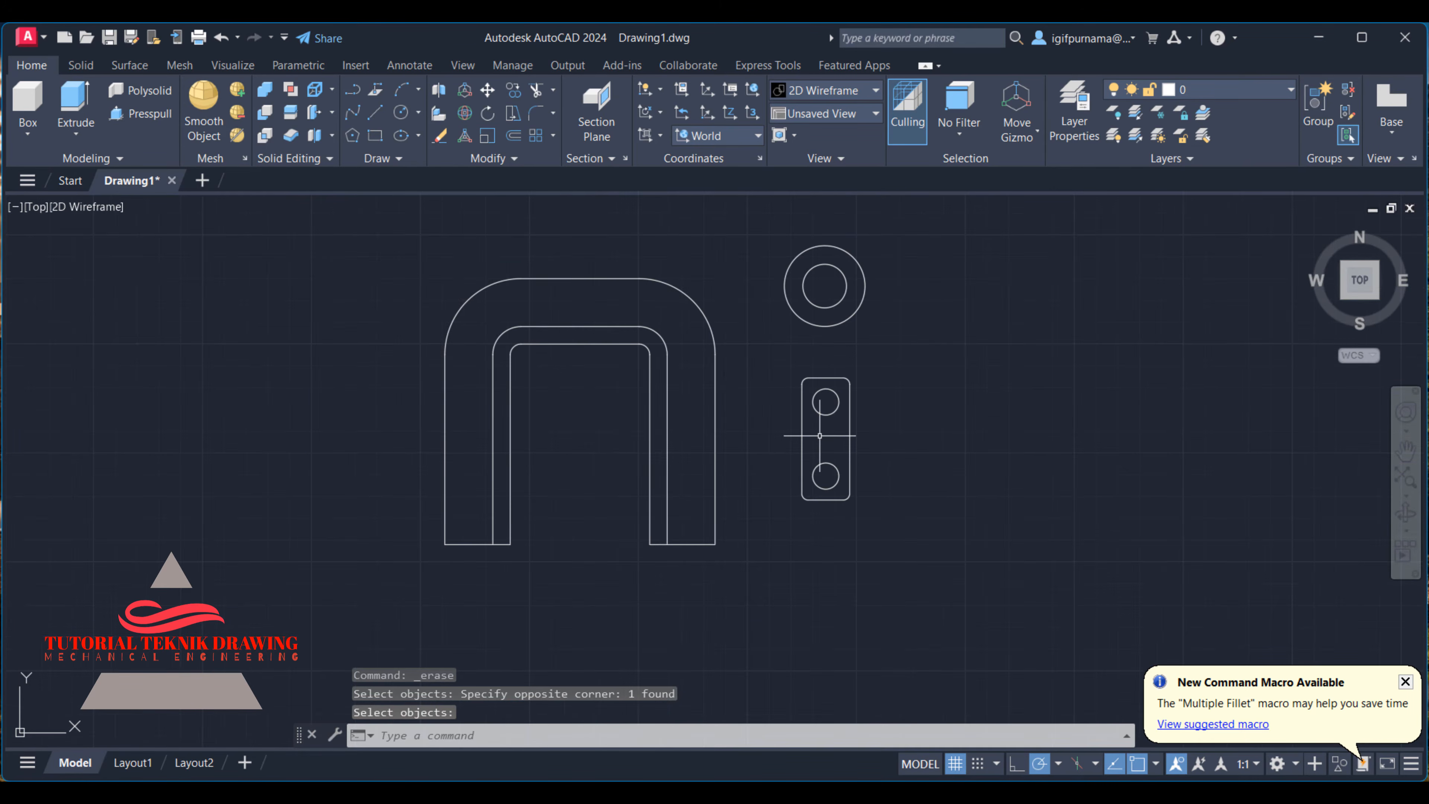
# - Review the whole part in the reference image, then set the model view to SW Isometric
pyautogui.click(907, 791)
pyautogui.scroll(-2, 1204, 334)
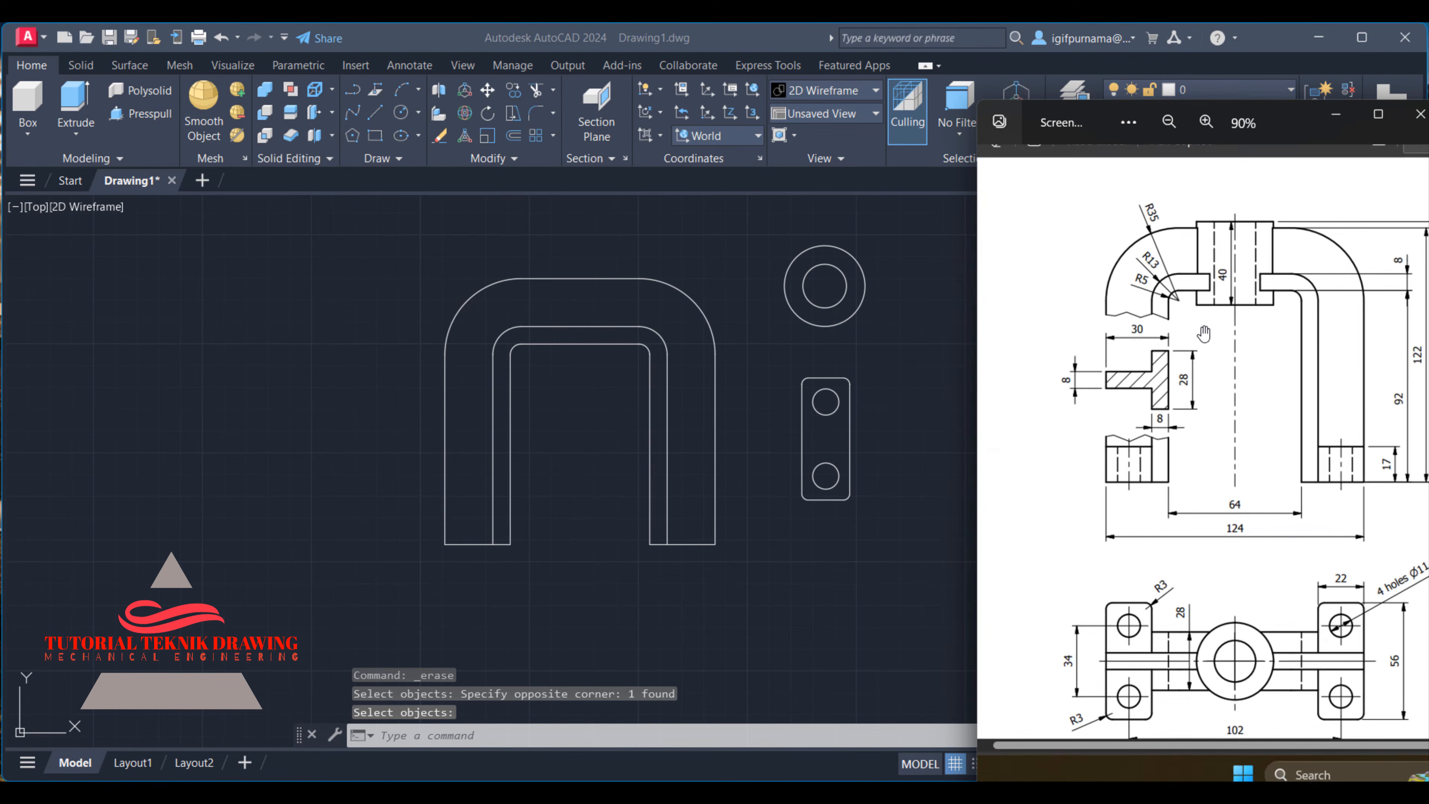
pyautogui.scroll(-1, 1204, 334)
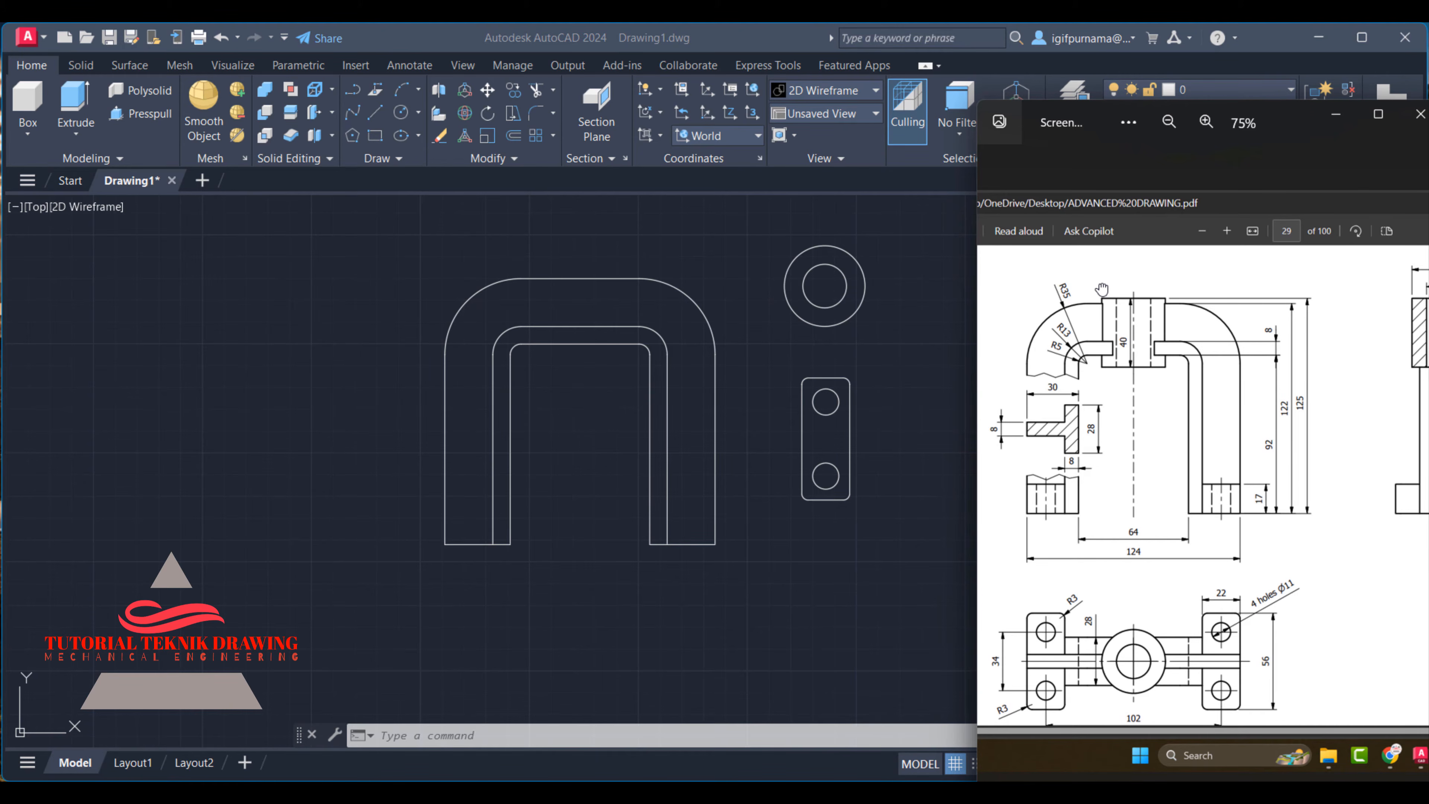
pyautogui.click(677, 270)
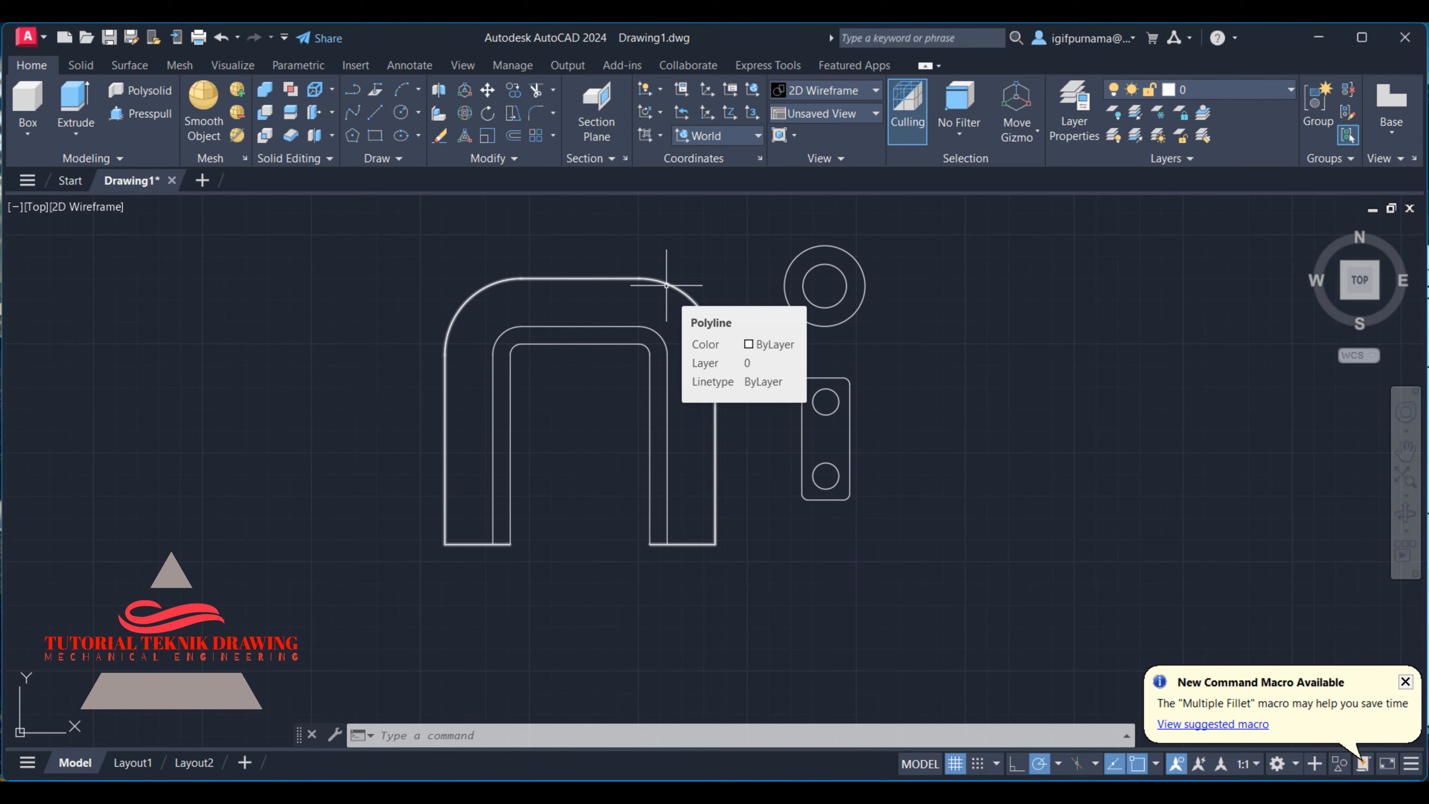
pyautogui.click(833, 115)
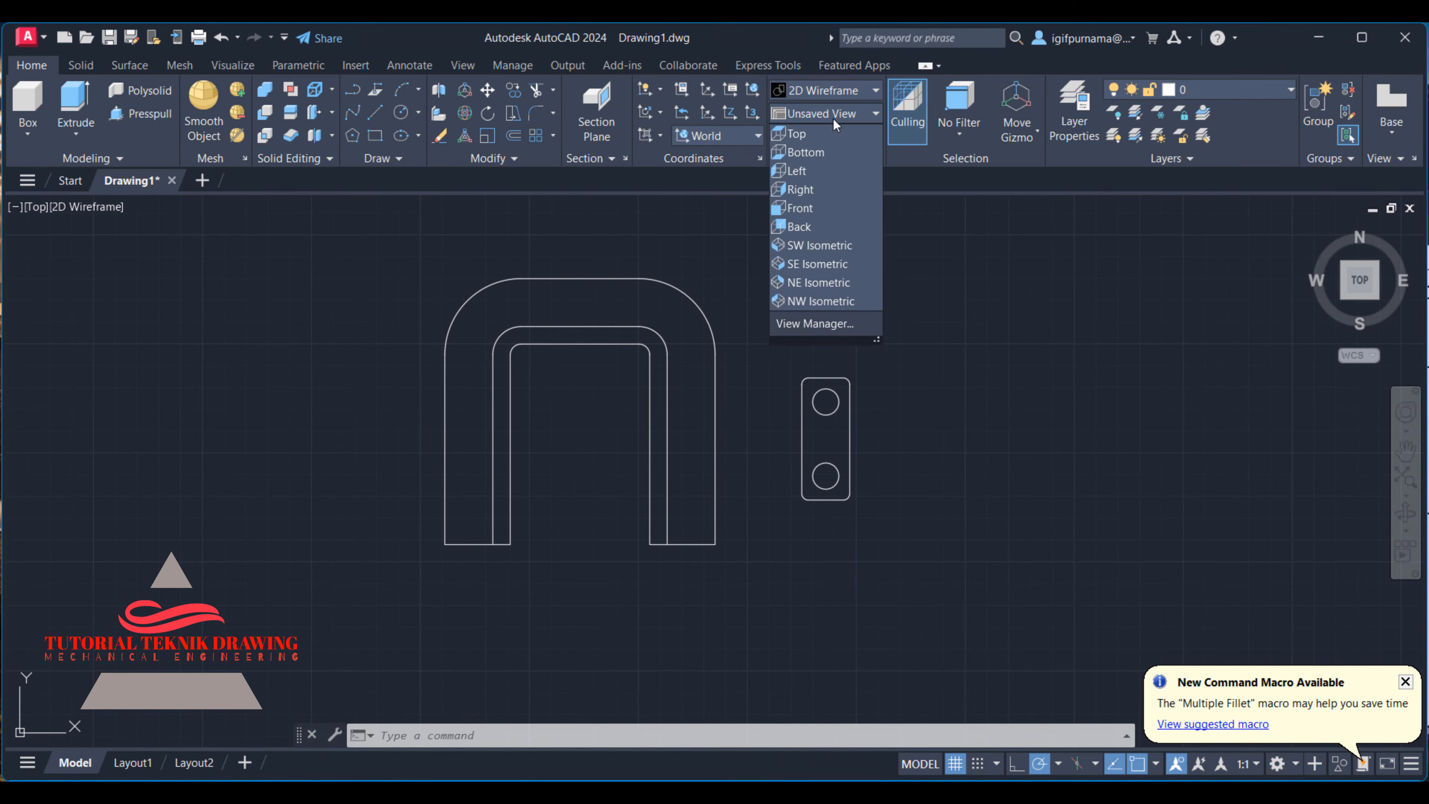
pyautogui.click(835, 246)
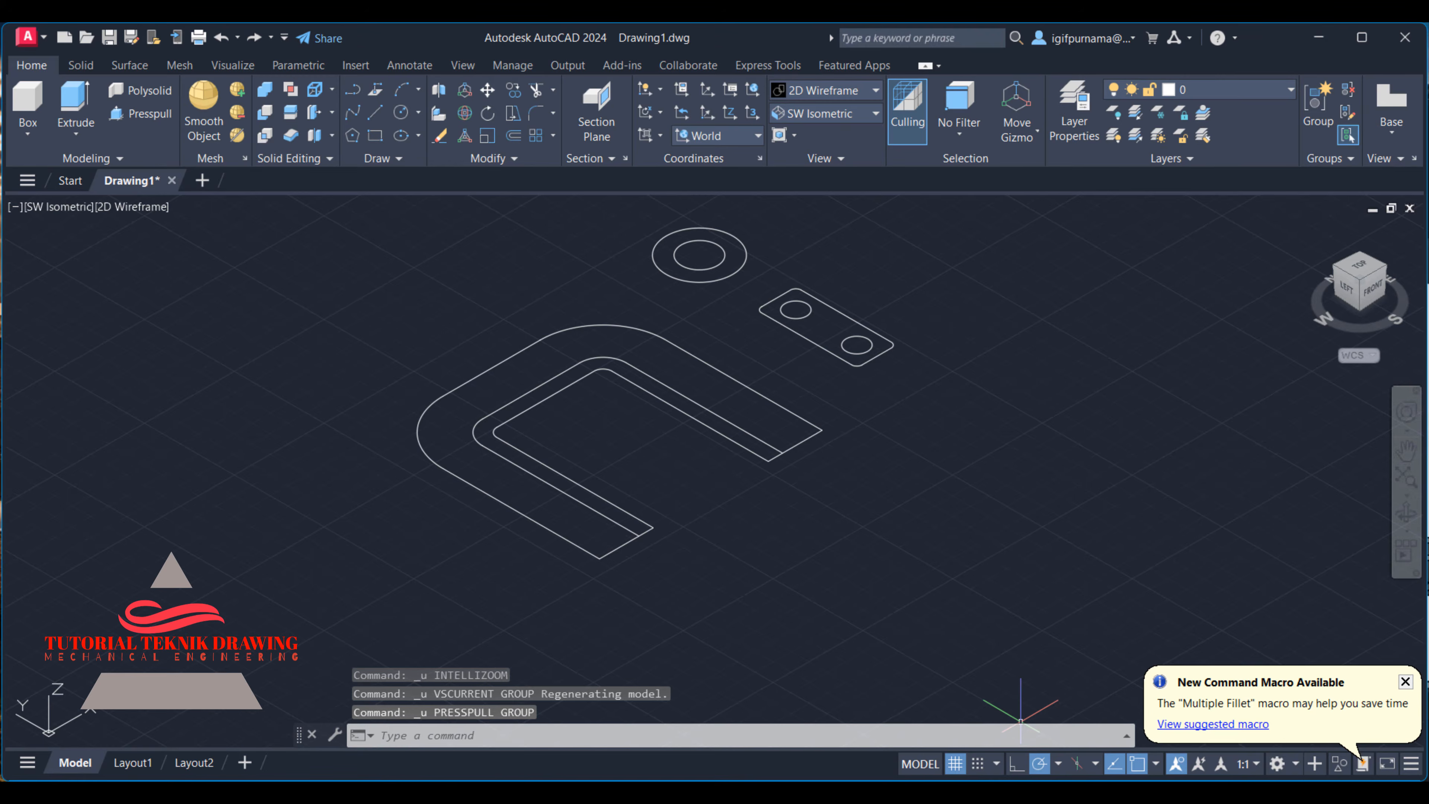
# - Examine the front, side and top views in the reference image for the thicknesses and heights of the bracket, boss and feet
pyautogui.hotkey('alt', 'Tab')
pyautogui.scroll(3, 1154, 400)
pyautogui.moveTo(1154, 423)
pyautogui.mouseDown()
pyautogui.moveTo(1259, 396)
pyautogui.moveTo(1280, 329)
pyautogui.mouseUp()
pyautogui.scroll(-1, 1210, 436)
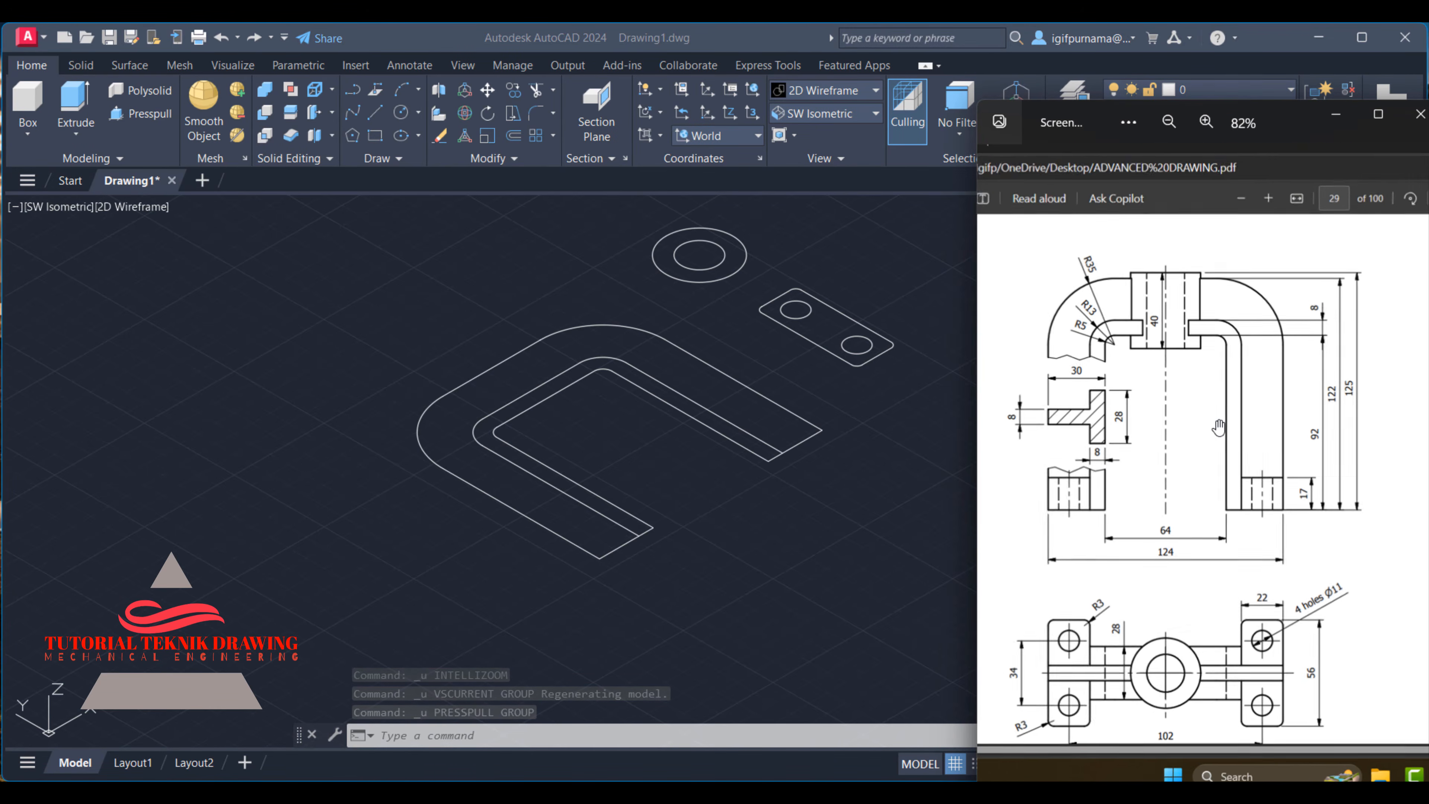
pyautogui.moveTo(1219, 425); pyautogui.dragTo(987, 436)
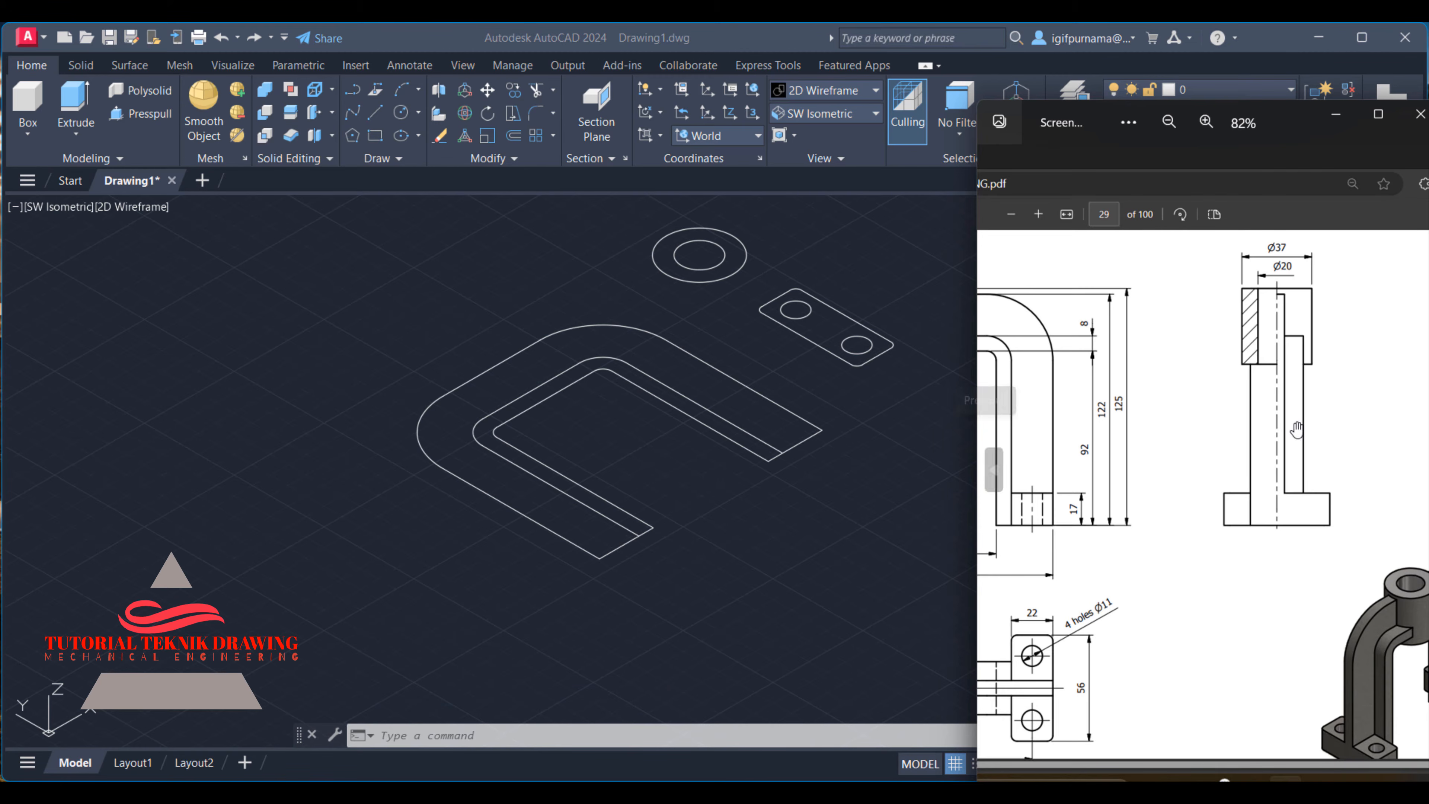
pyautogui.scroll(-1, 1305, 377)
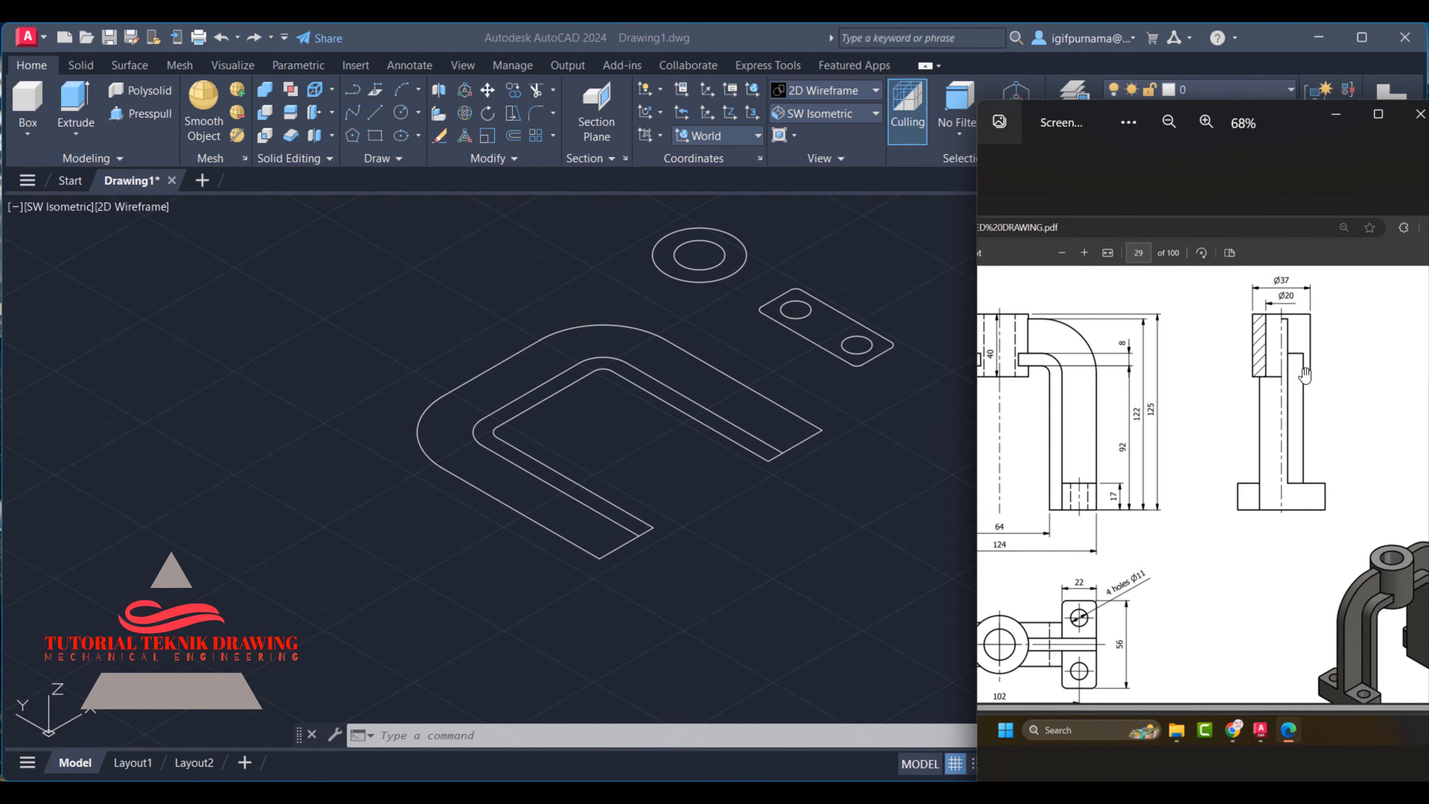
pyautogui.scroll(-1, 1305, 375)
pyautogui.moveTo(1192, 470); pyautogui.dragTo(1283, 473)
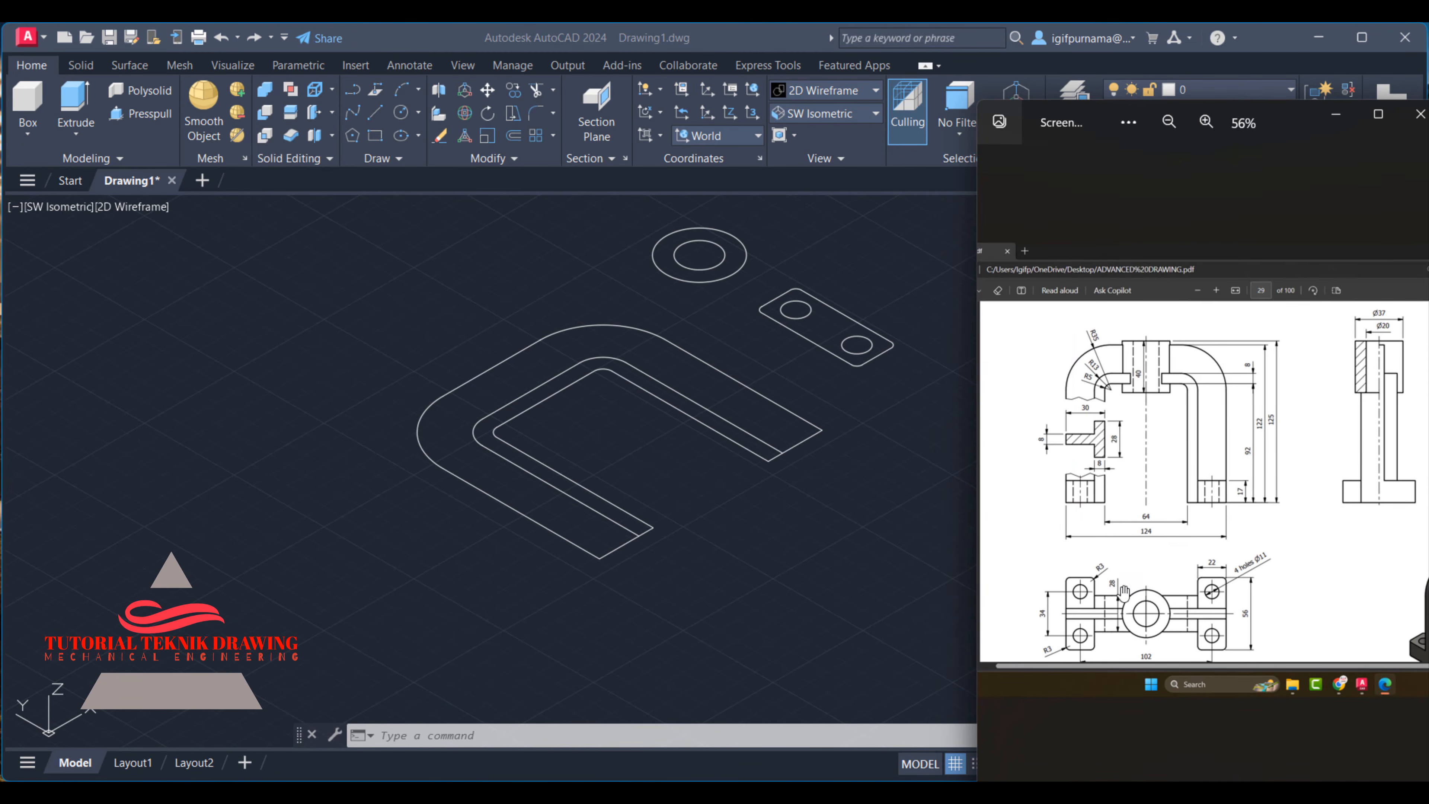
pyautogui.scroll(2, 1113, 636)
pyautogui.scroll(-3, 1176, 670)
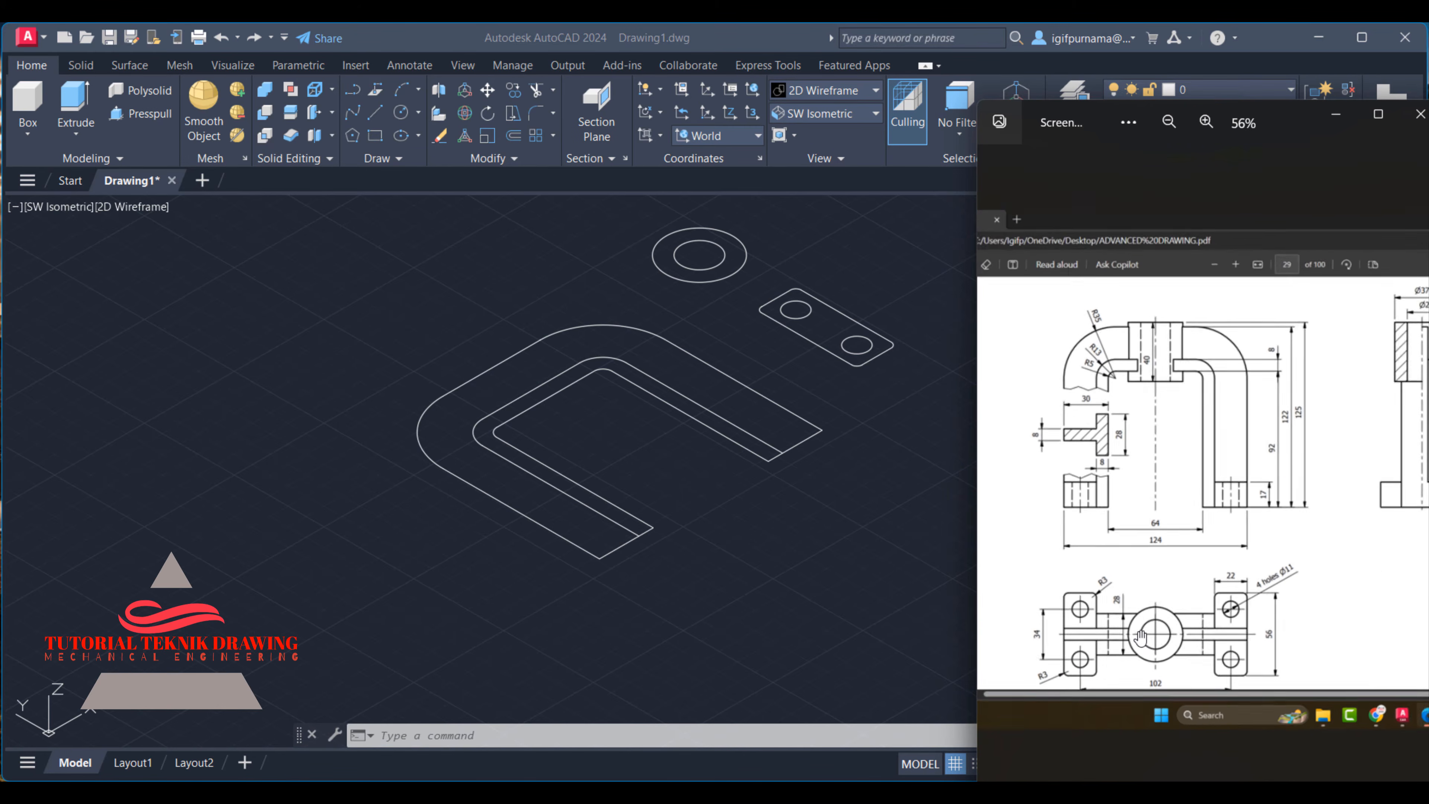
pyautogui.scroll(4, 1192, 541)
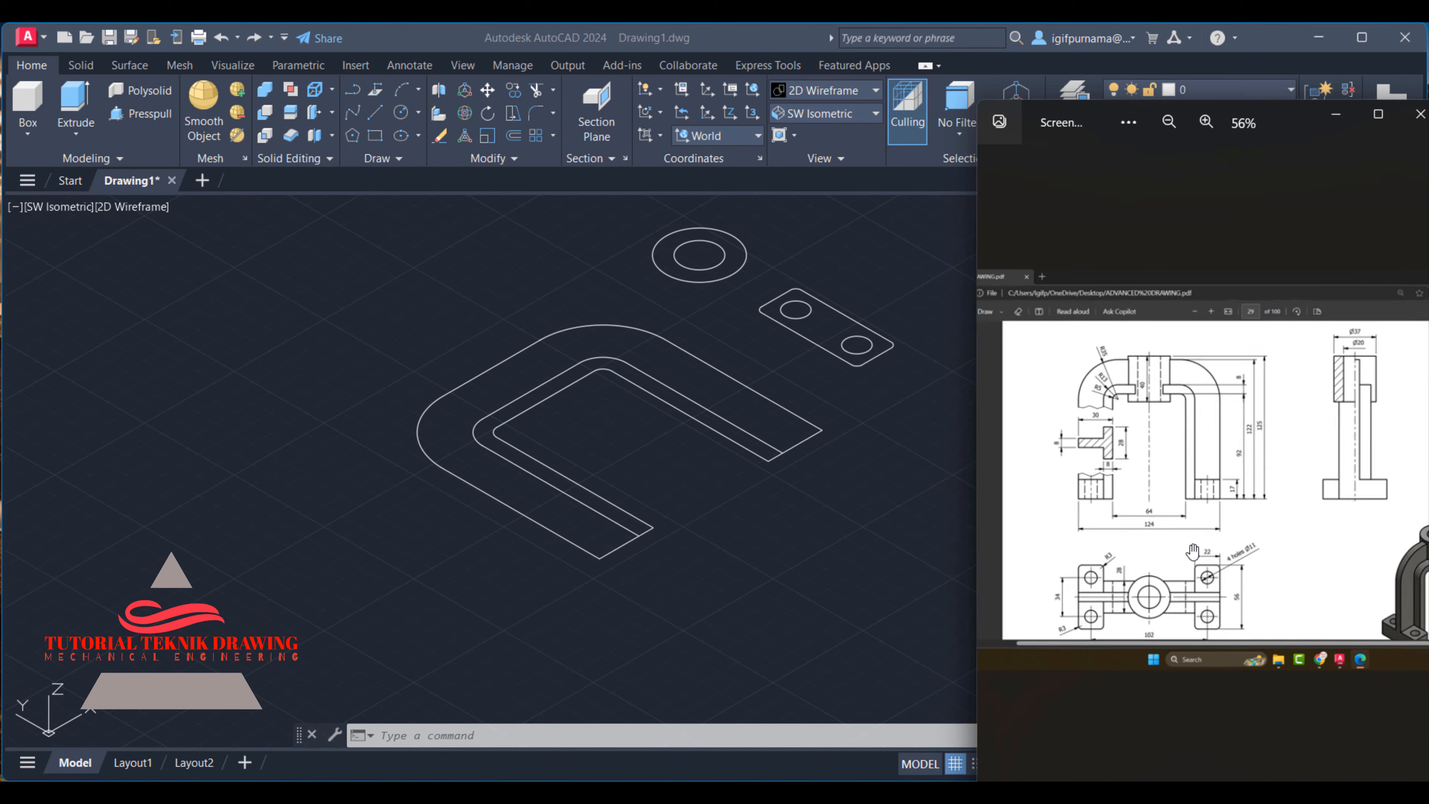
# - Presspull the narrow inner strip of the arch profile to a height of 28 mm
pyautogui.scroll(2, 1126, 636)
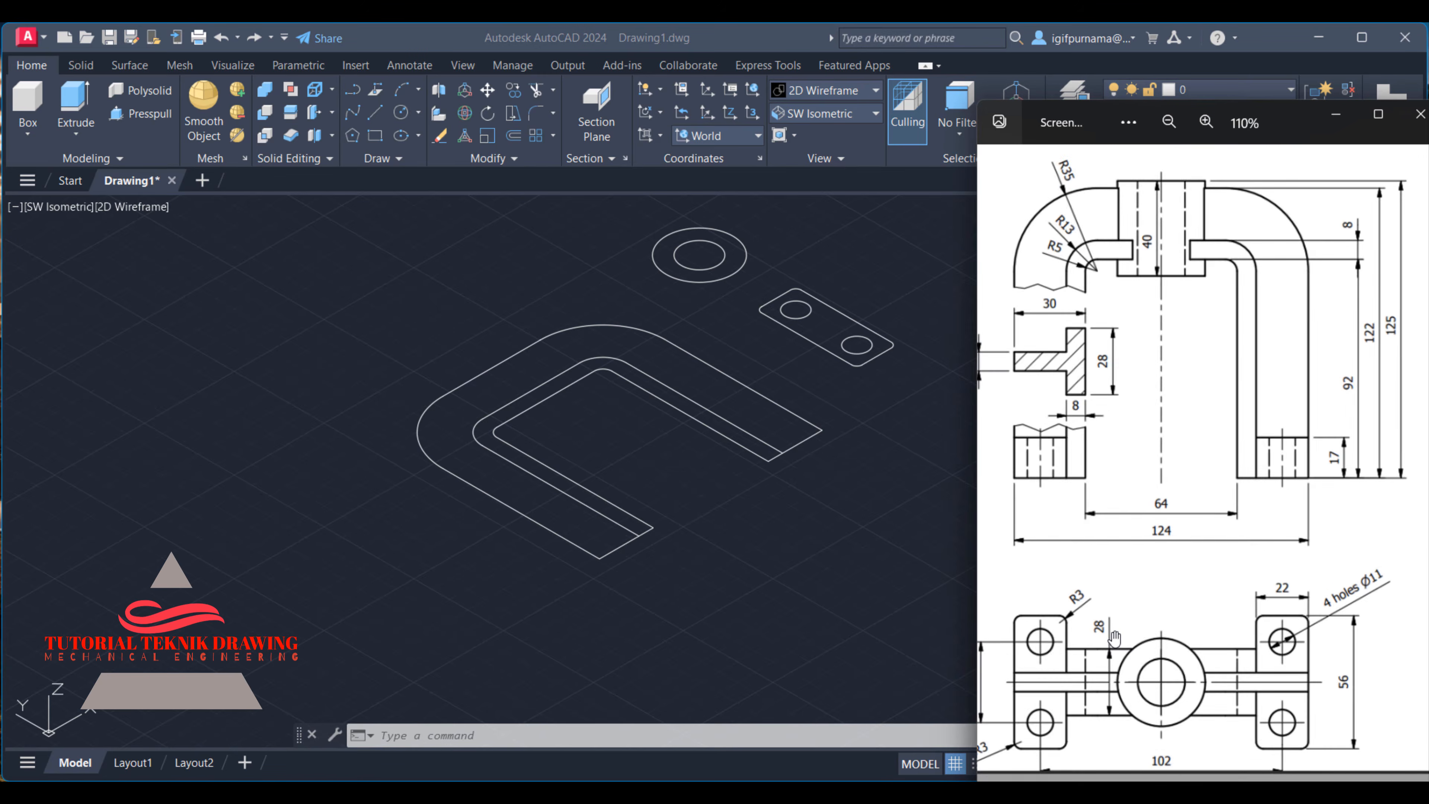
pyautogui.scroll(-3, 1116, 636)
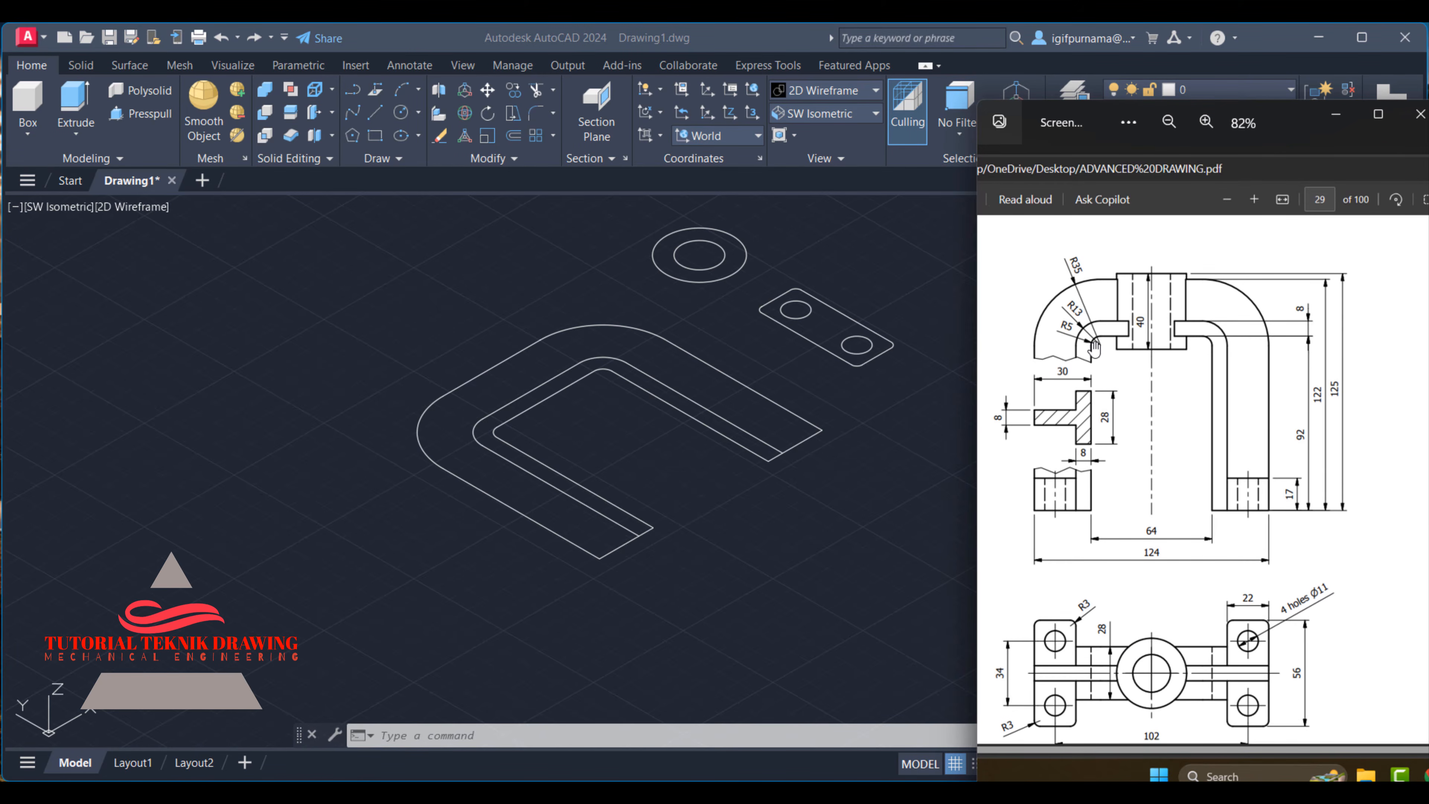
pyautogui.click(599, 449)
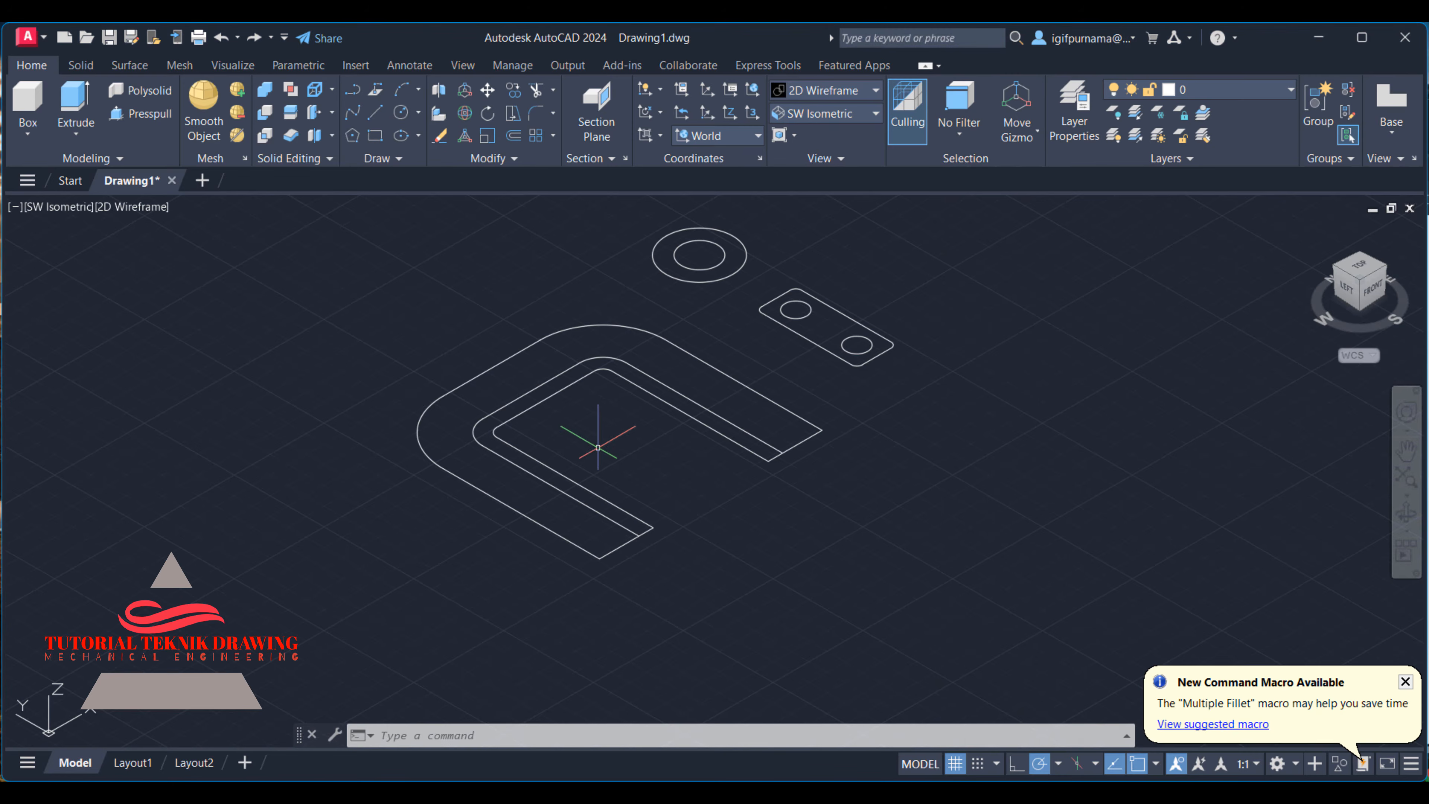
pyautogui.click(132, 122)
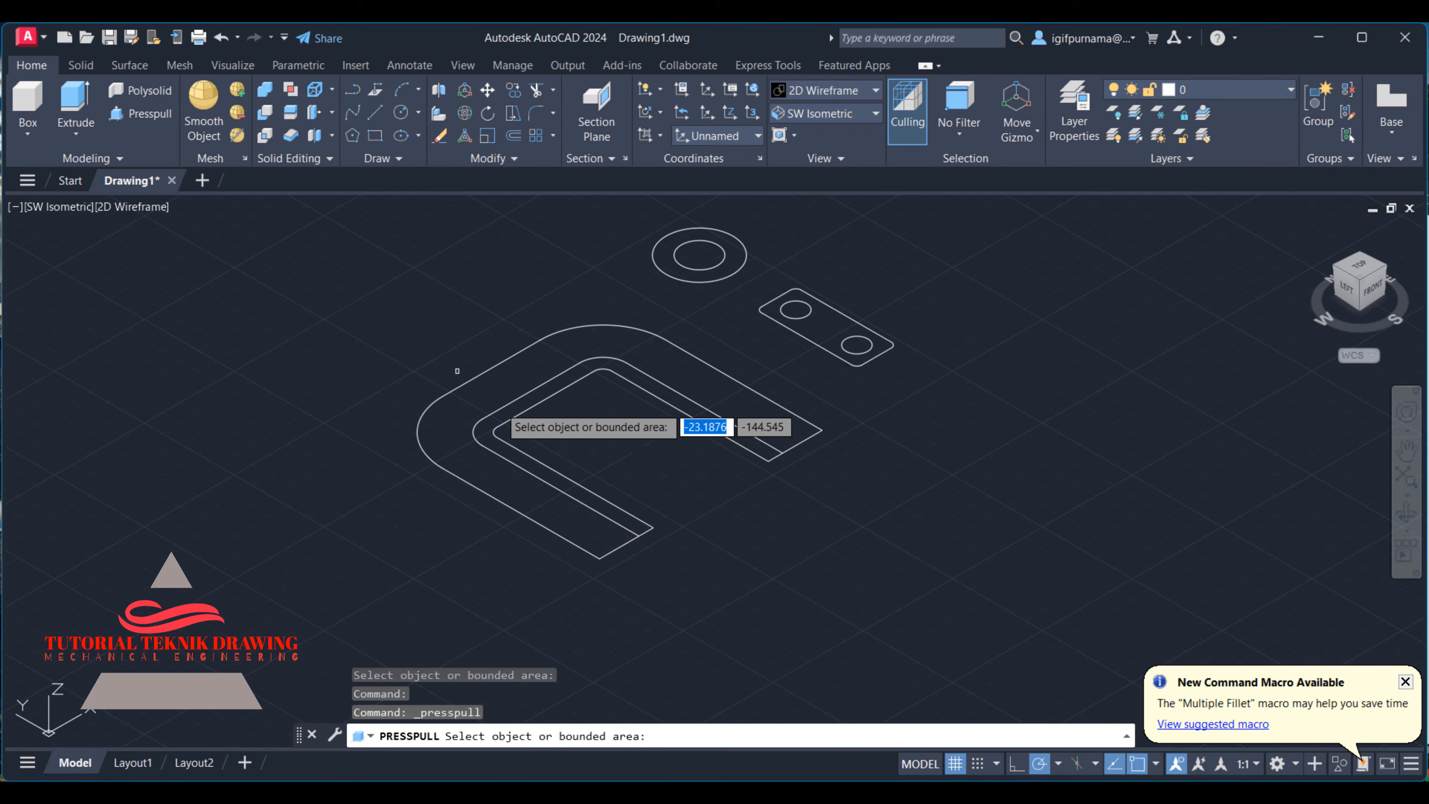
pyautogui.click(504, 442)
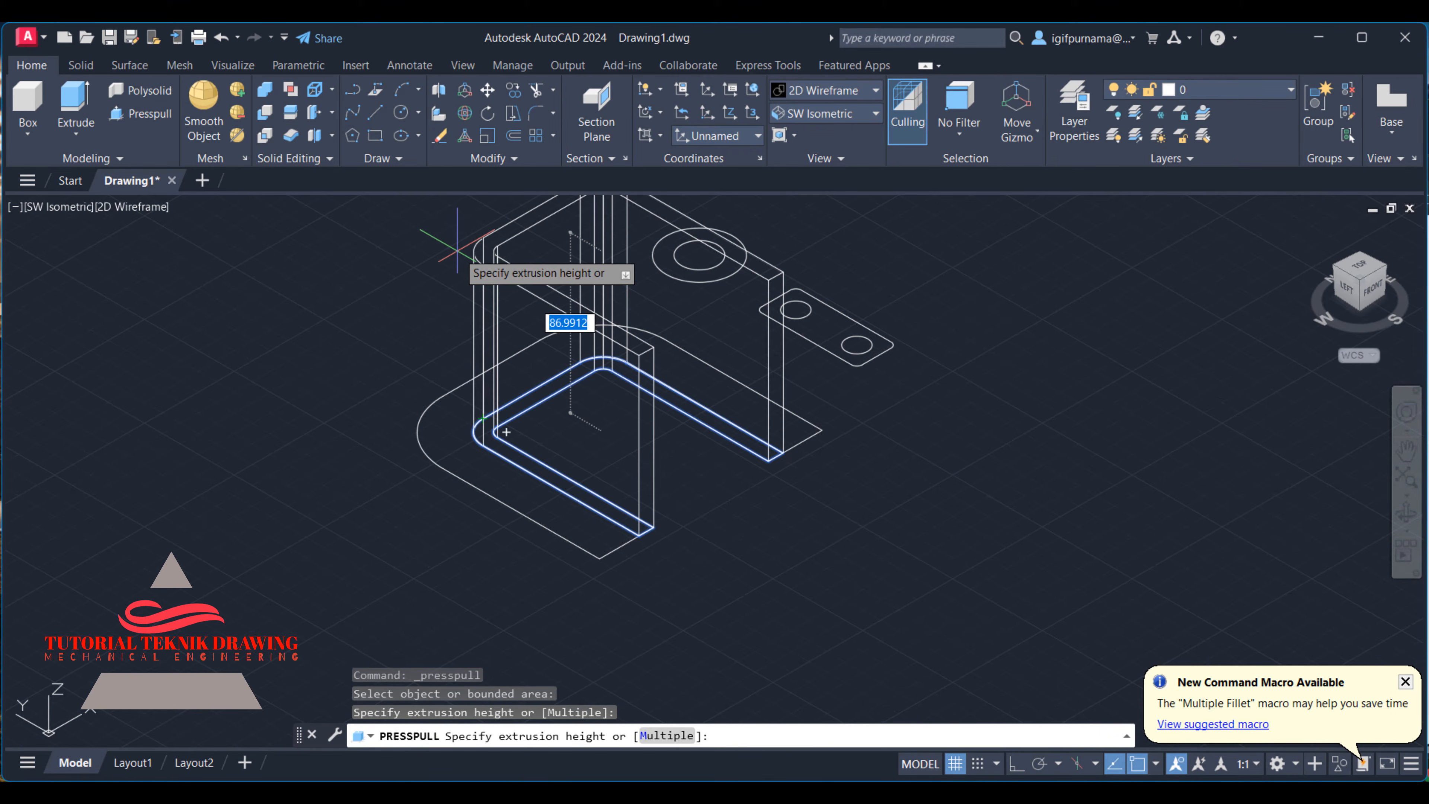
pyautogui.write('28')
pyautogui.press('Return')
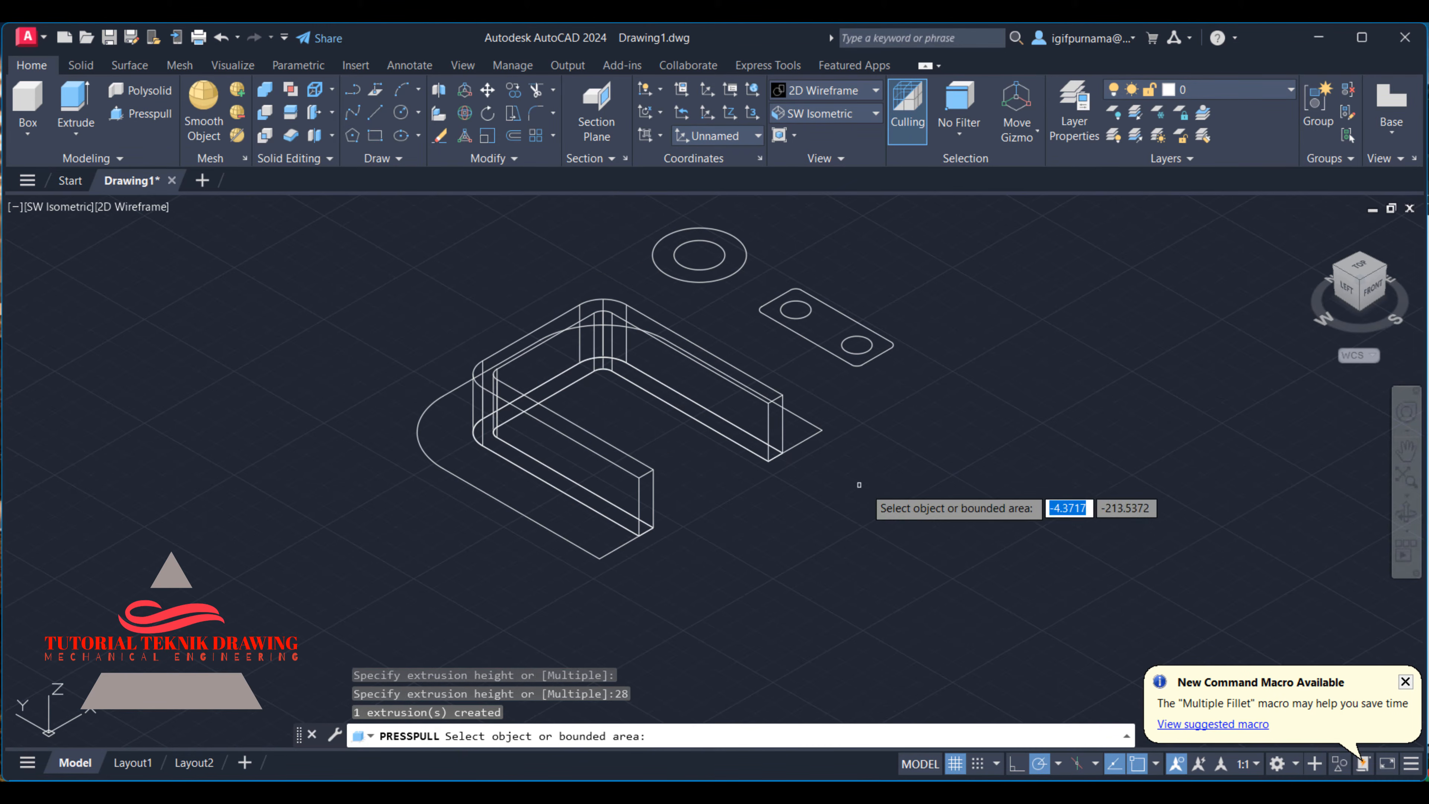
pyautogui.press('Return')
# - Presspull the wide outer area of the arch profile to a height of 8 mm
pyautogui.hotkey('alt', 'Tab')
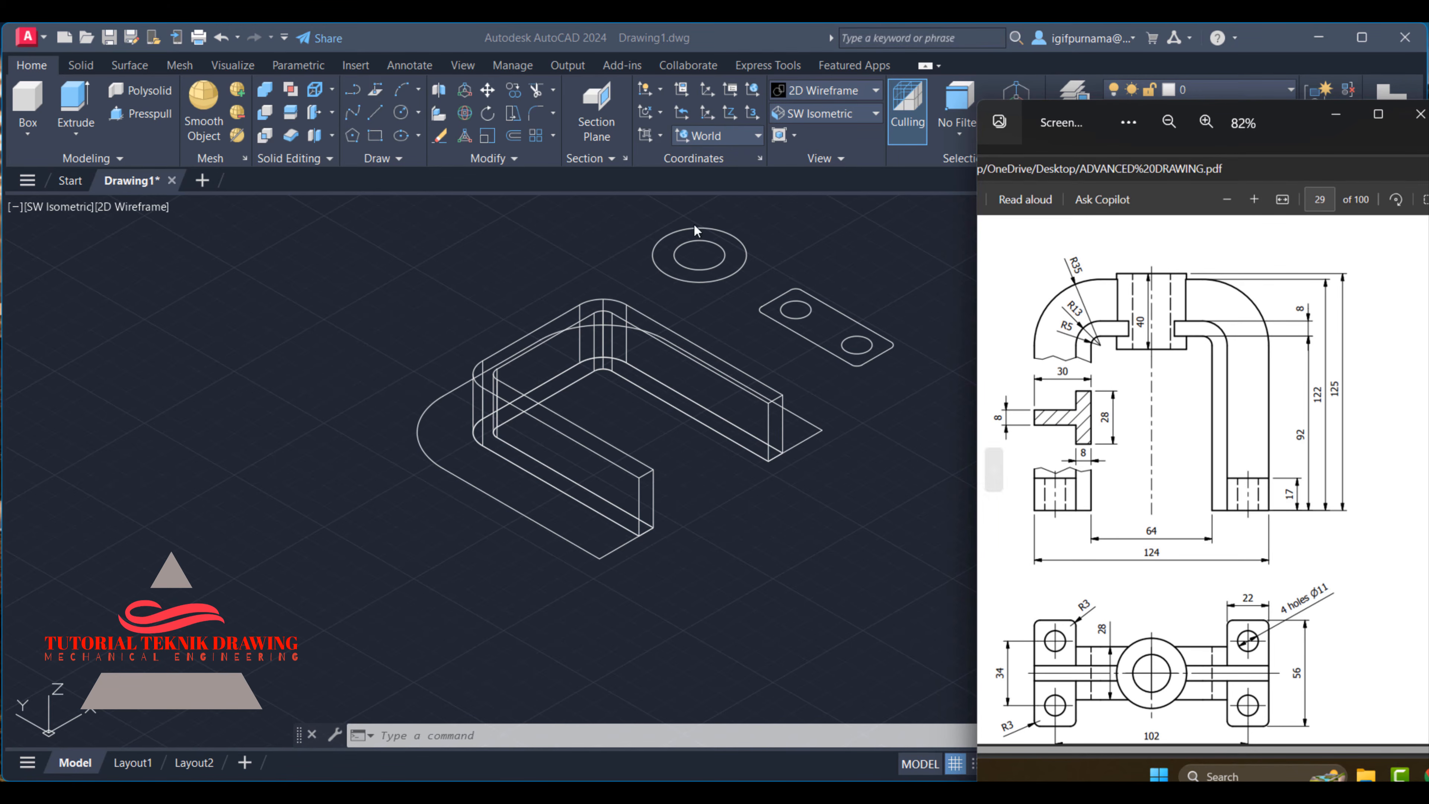
pyautogui.click(66, 95)
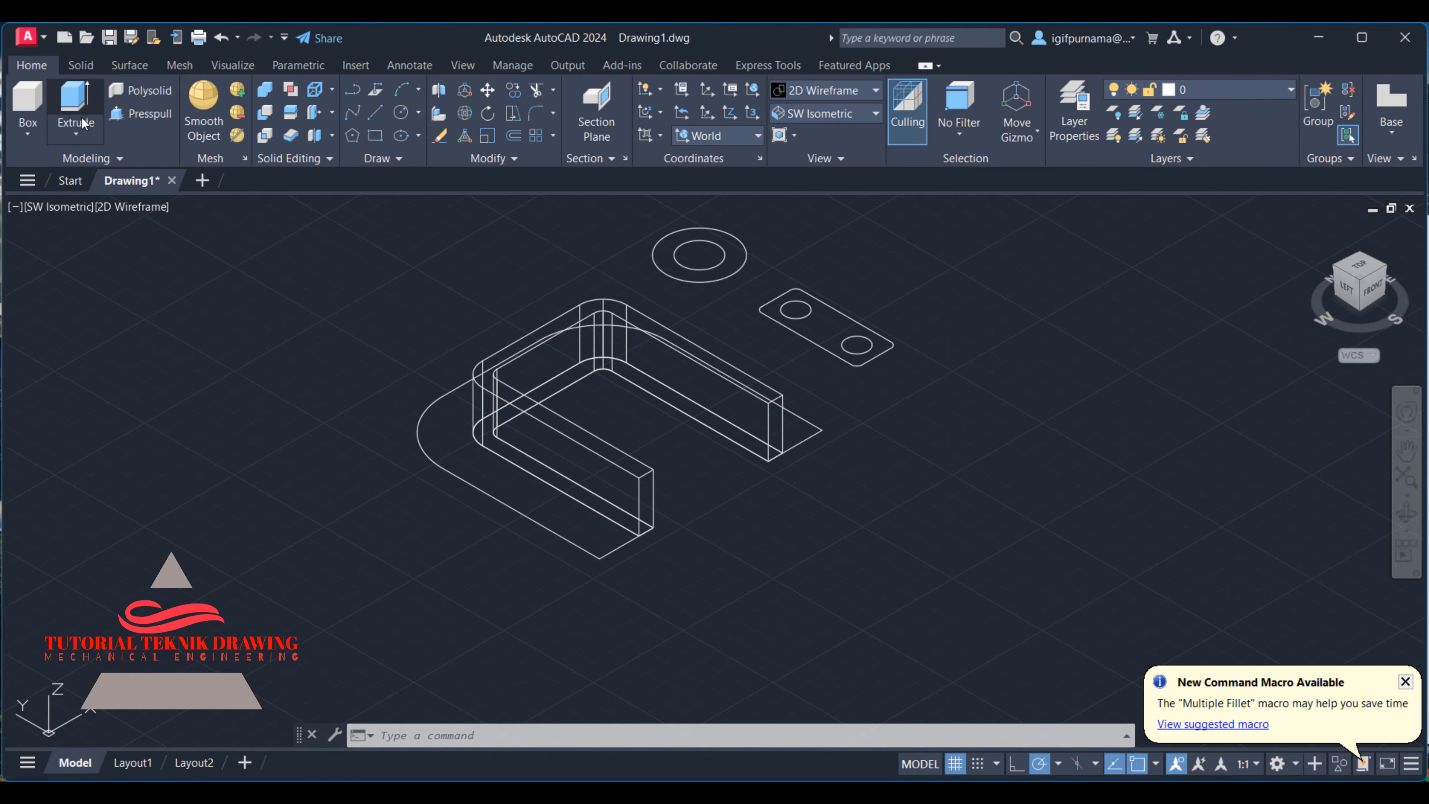
pyautogui.click(81, 109)
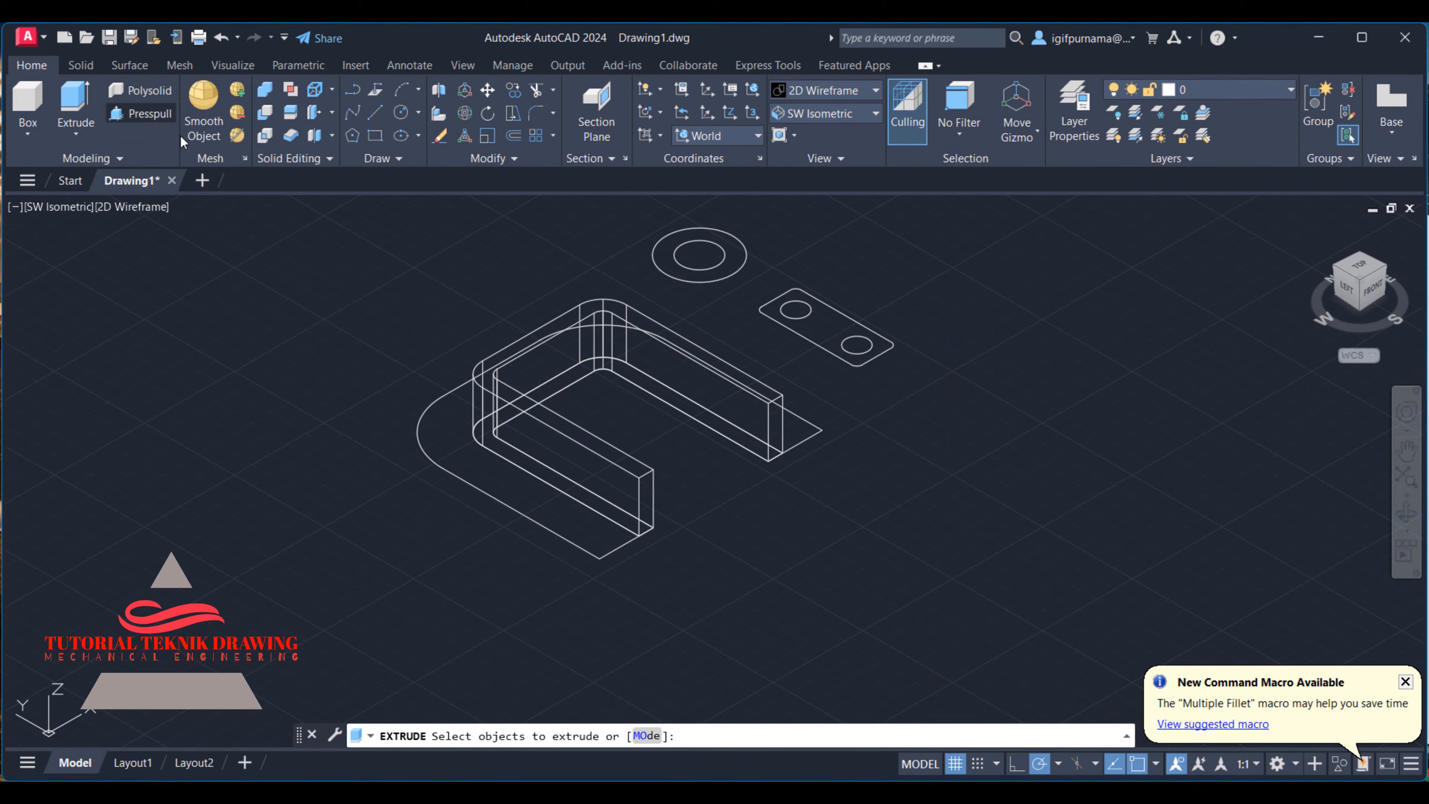
pyautogui.click(131, 113)
pyautogui.click(448, 460)
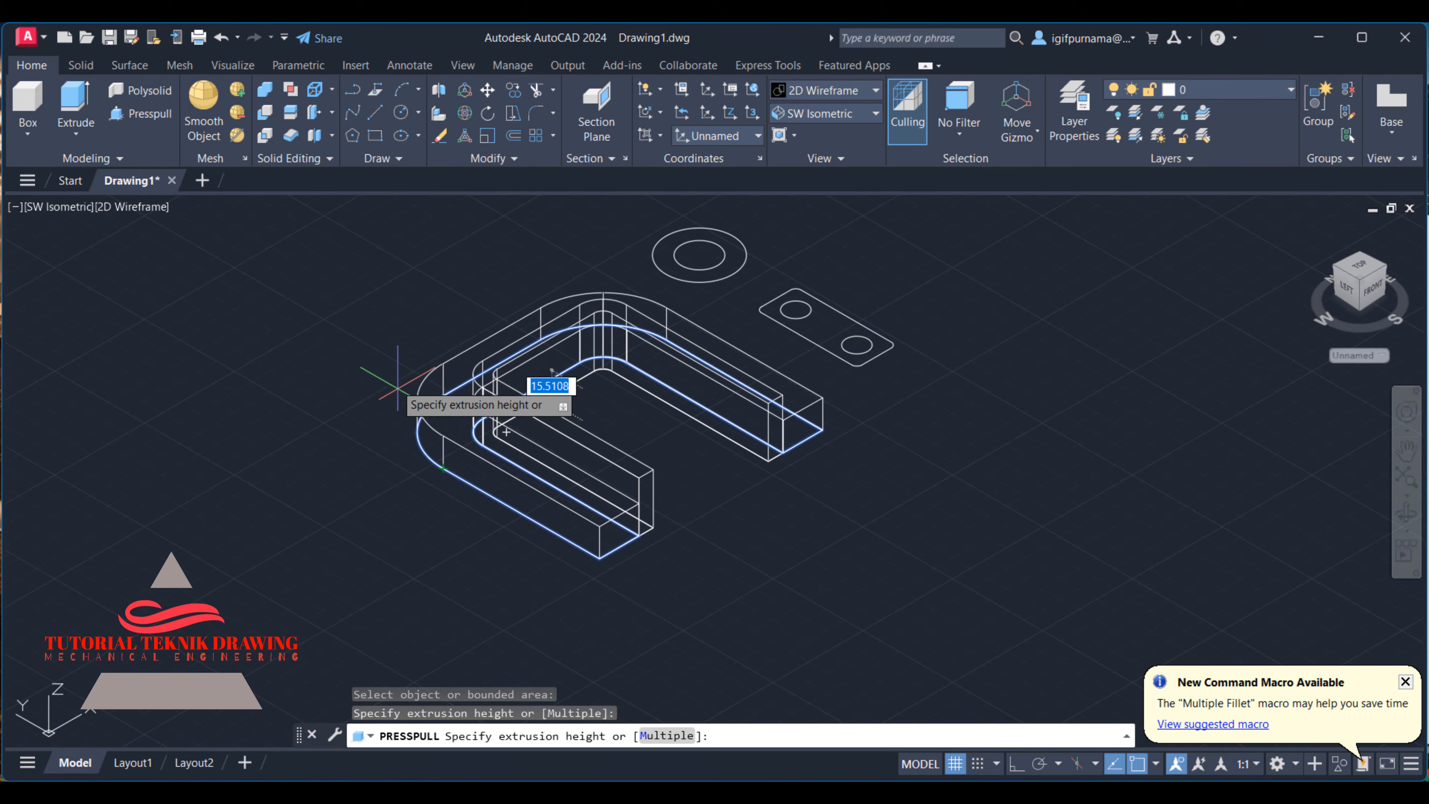
pyautogui.write('8')
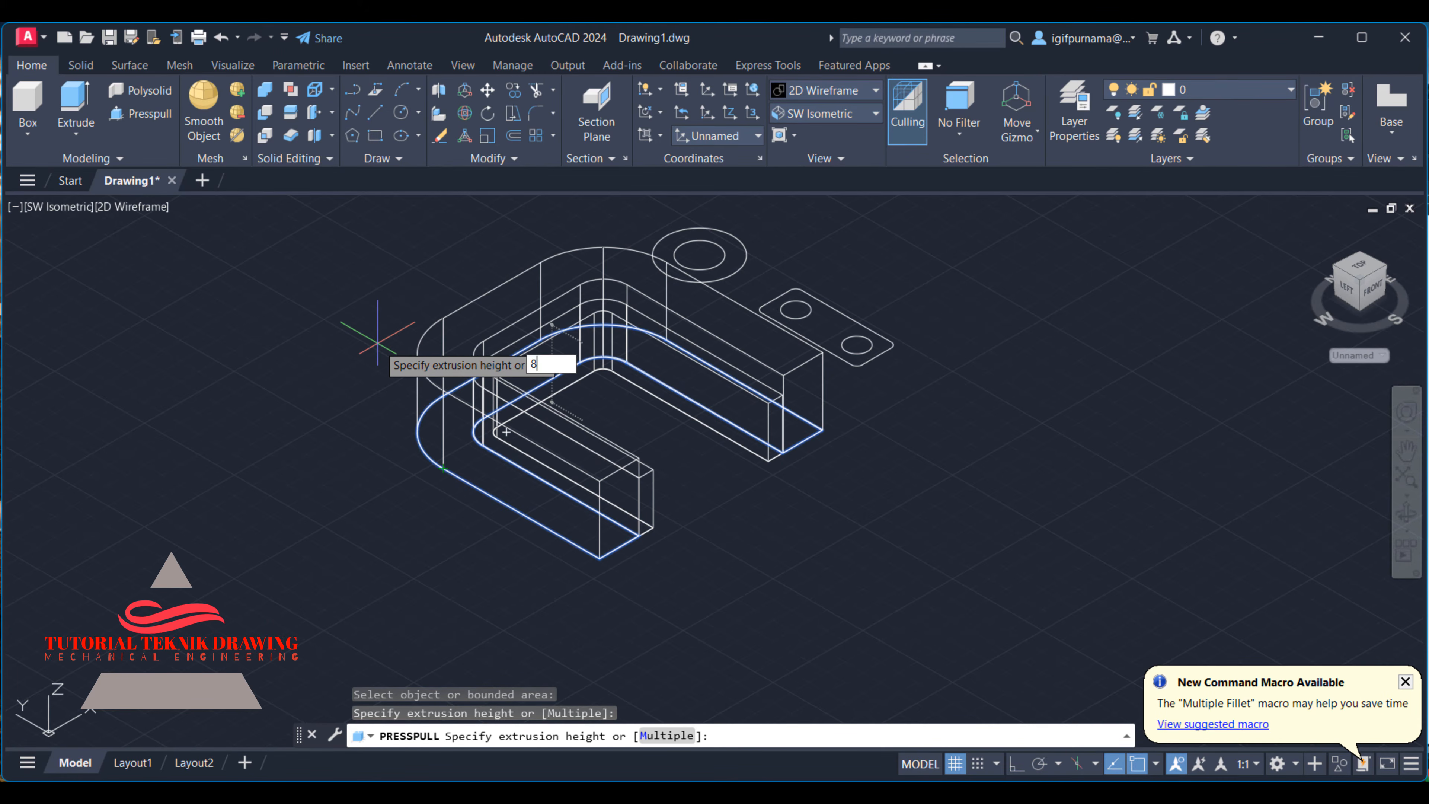
pyautogui.press('Return')
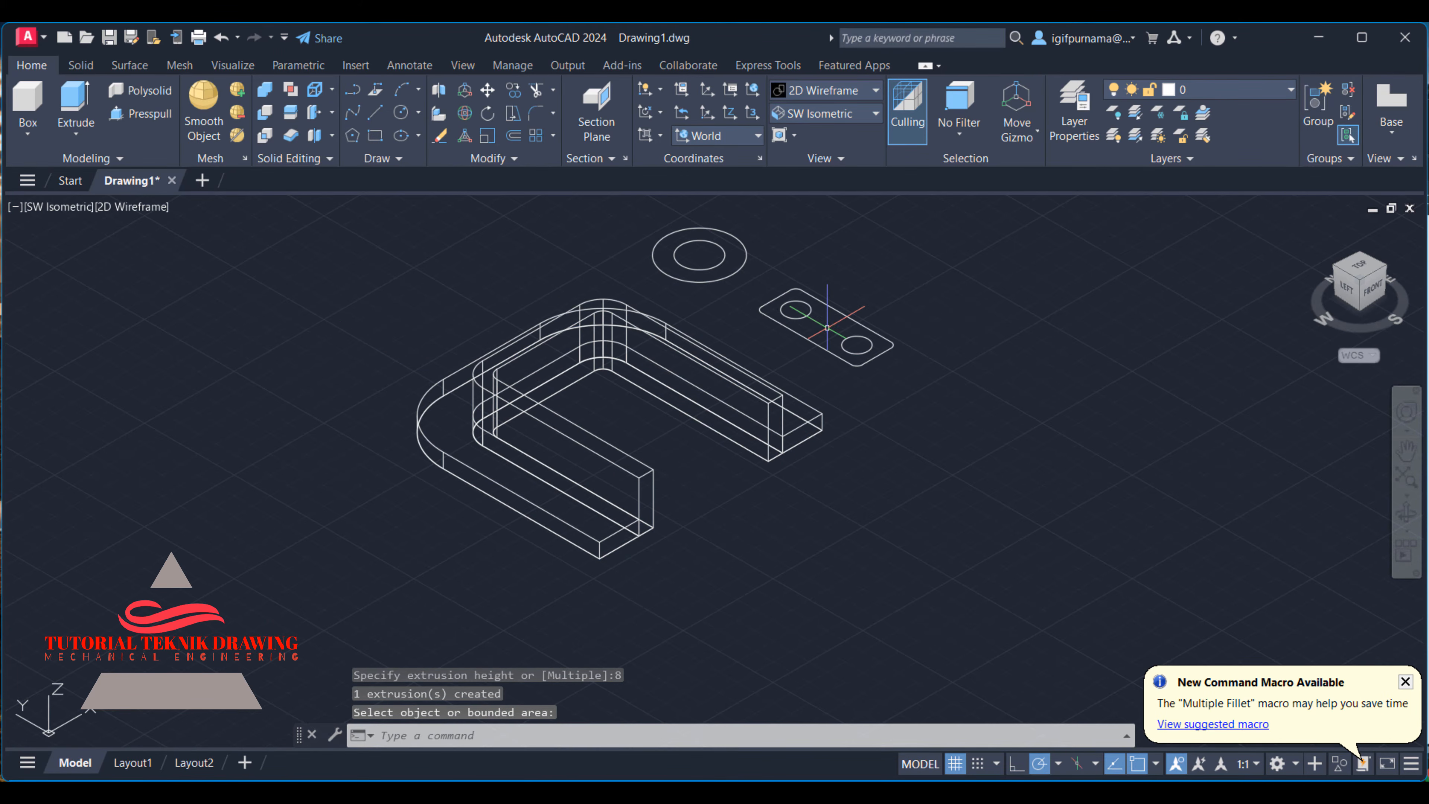
# - Presspull the mounting foot area around its two holes to a height of 17 mm
pyautogui.click(894, 794)
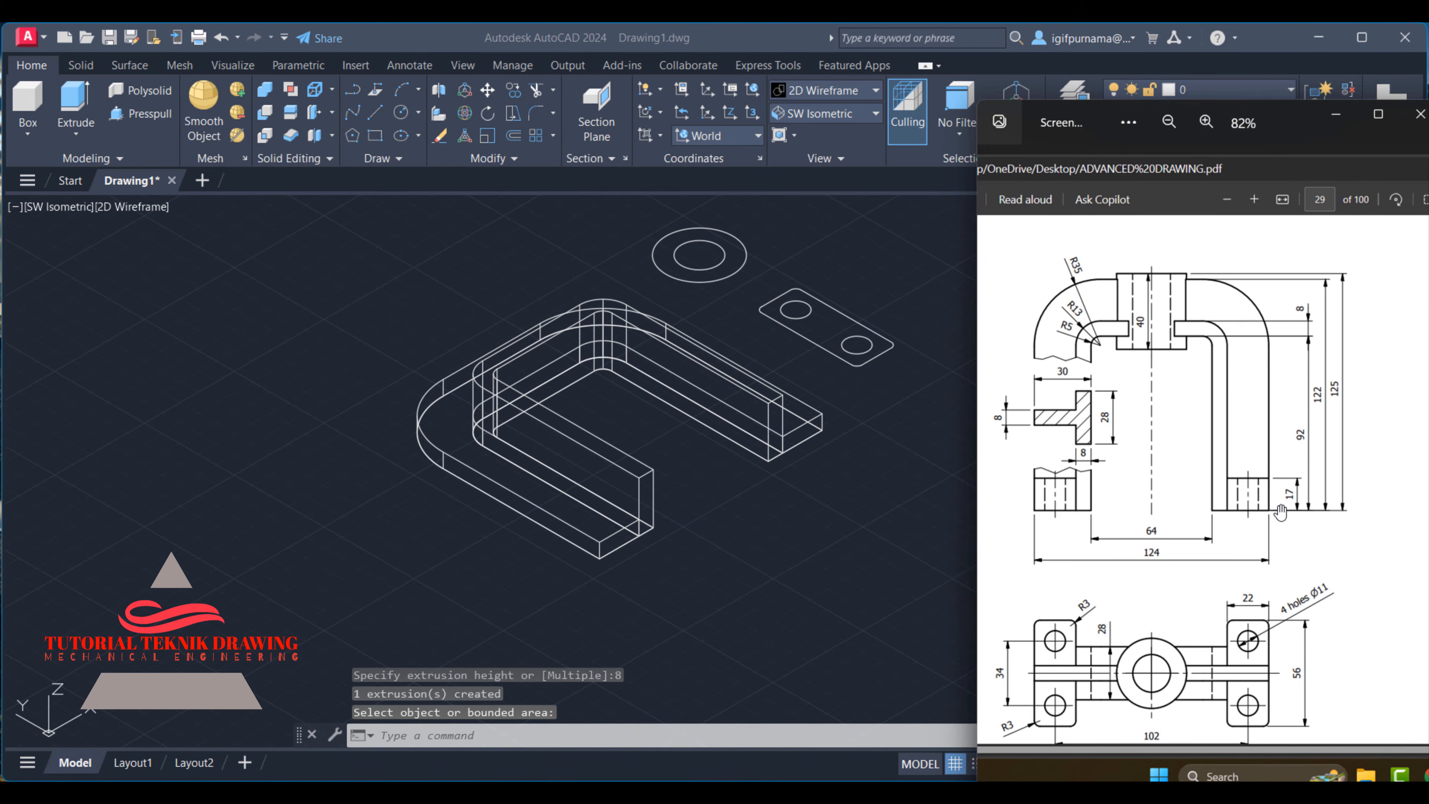
pyautogui.click(945, 501)
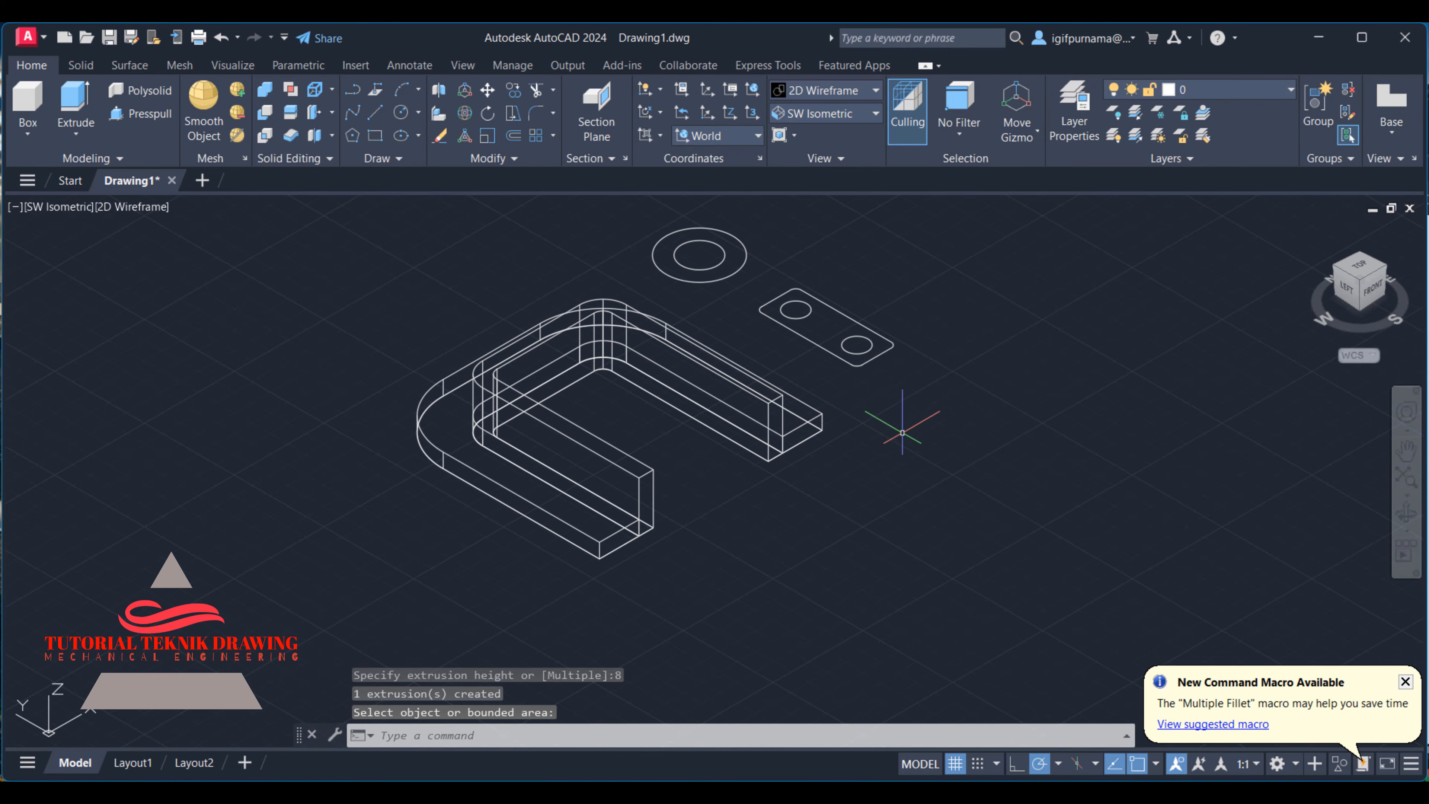
pyautogui.click(819, 326)
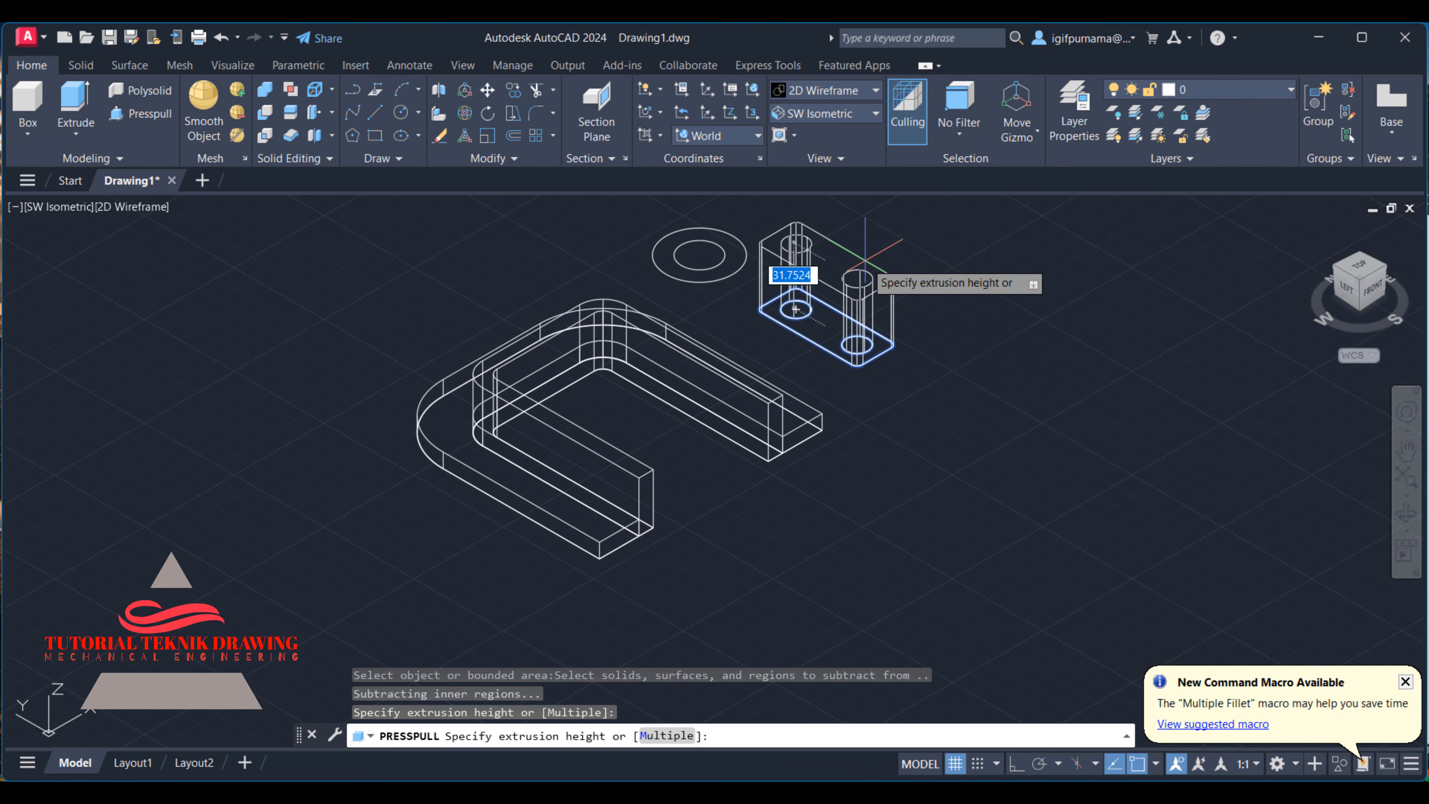
pyautogui.write('17')
pyautogui.press('Return')
# - Presspull the ring between the two boss circles to a height of 40 mm
pyautogui.click(739, 255)
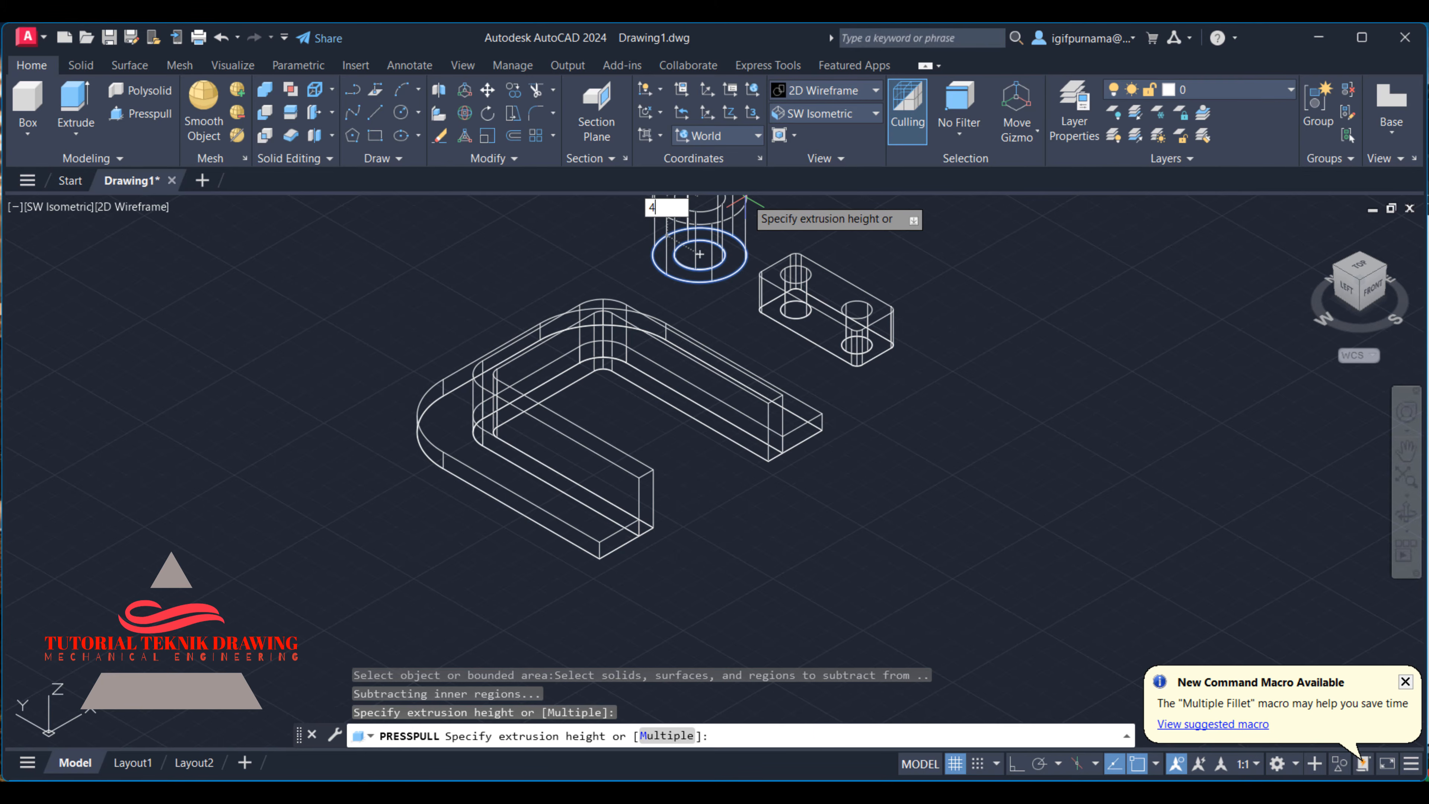
pyautogui.press('Return')
pyautogui.press('Return')
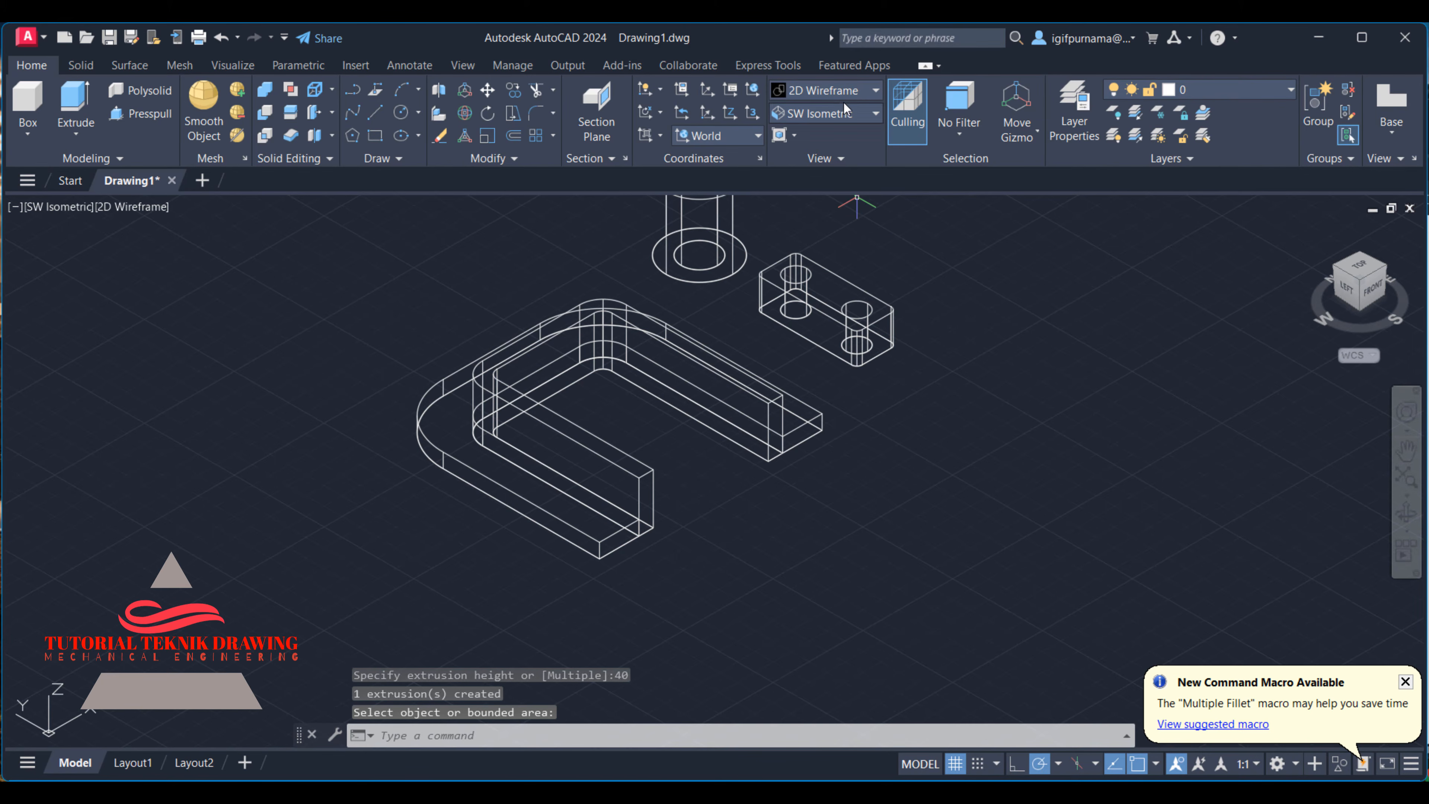
# - Display the solids in the Shaded visual style
pyautogui.click(821, 93)
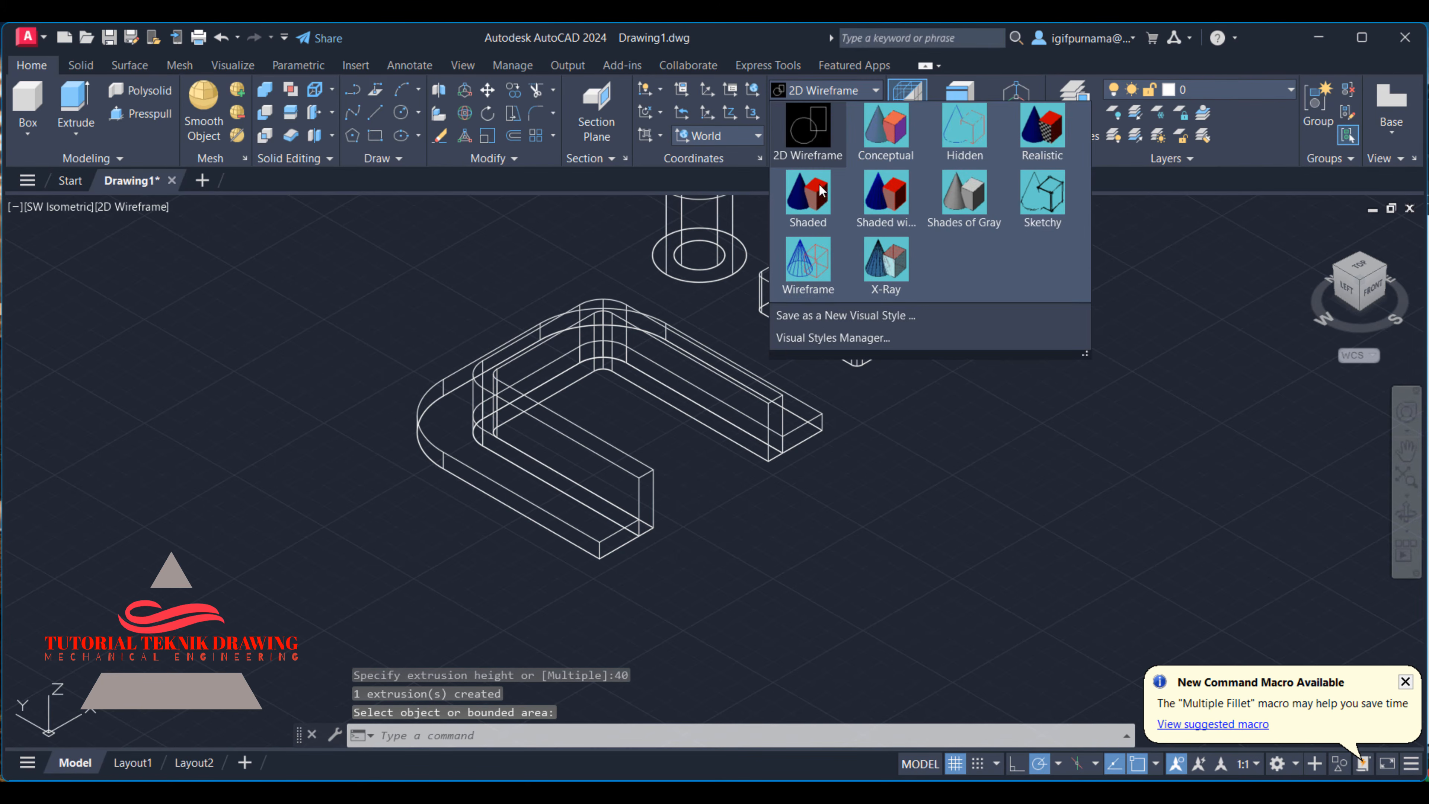
pyautogui.click(807, 214)
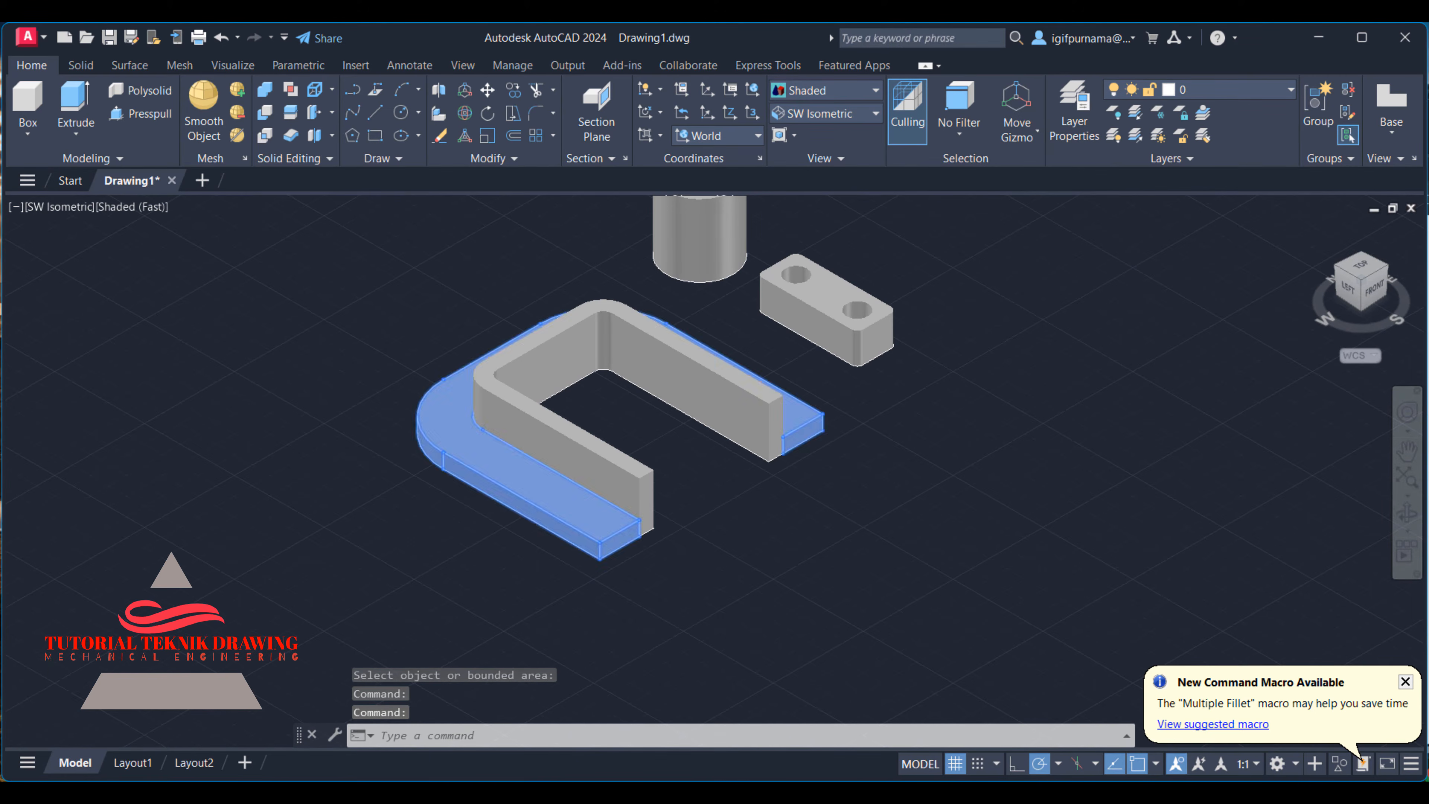
pyautogui.scroll(2, 562, 401)
pyautogui.moveTo(563, 400); pyautogui.dragTo(577, 492, button='middle')
# - Check the reference views, then stand both arch solids upright with a 3D Rotate of 90° about the X axis
pyautogui.click(923, 793)
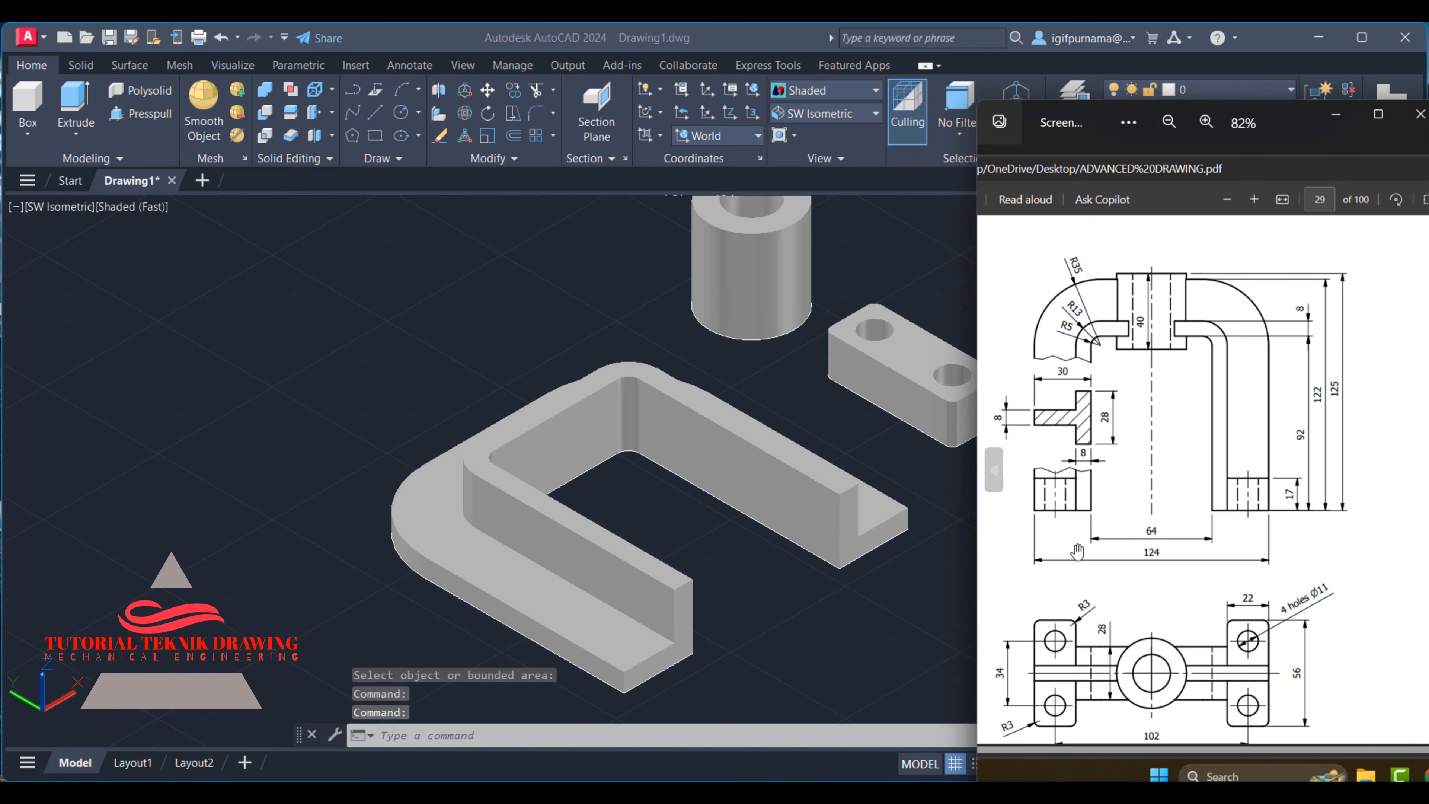
pyautogui.scroll(-1, 1151, 330)
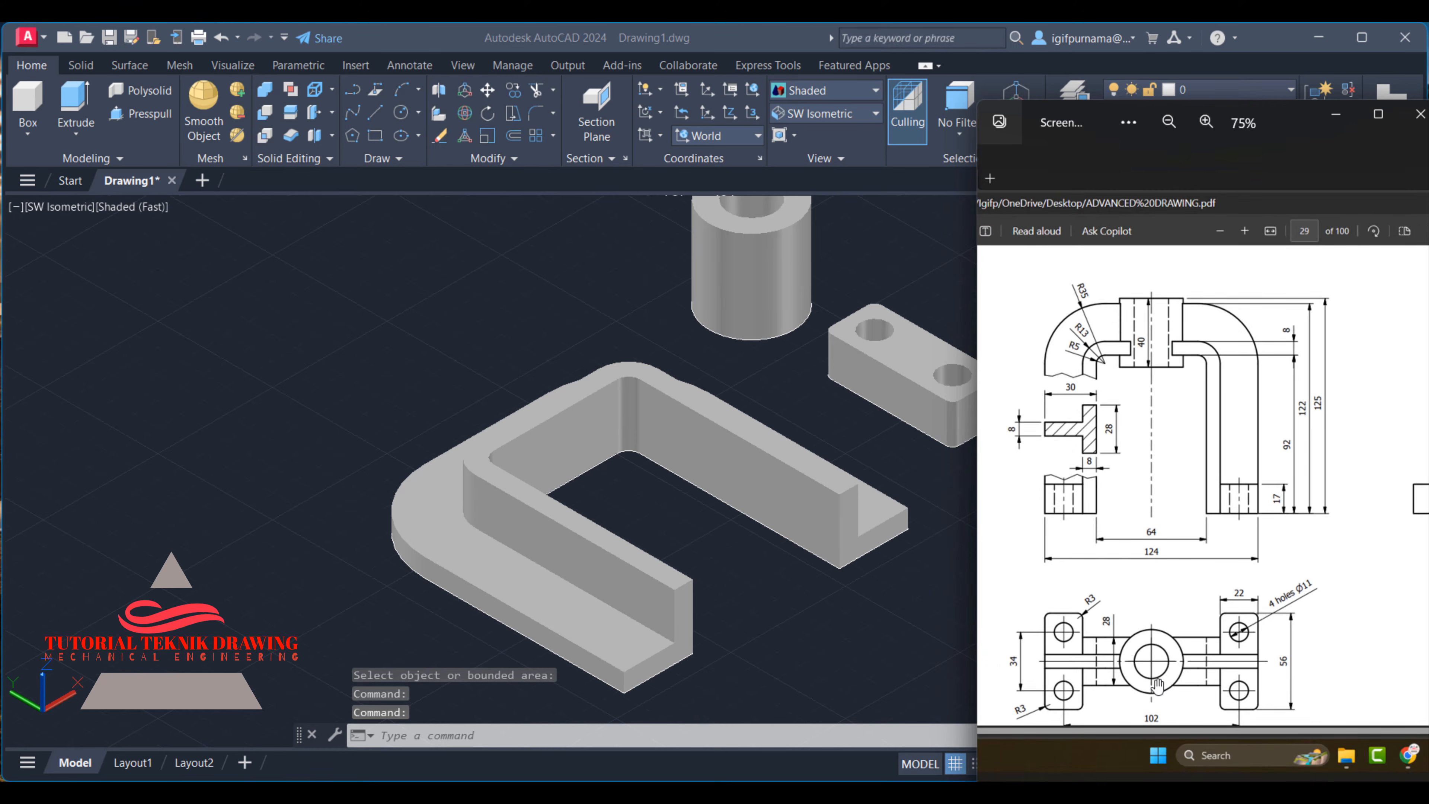
pyautogui.scroll(2, 1157, 684)
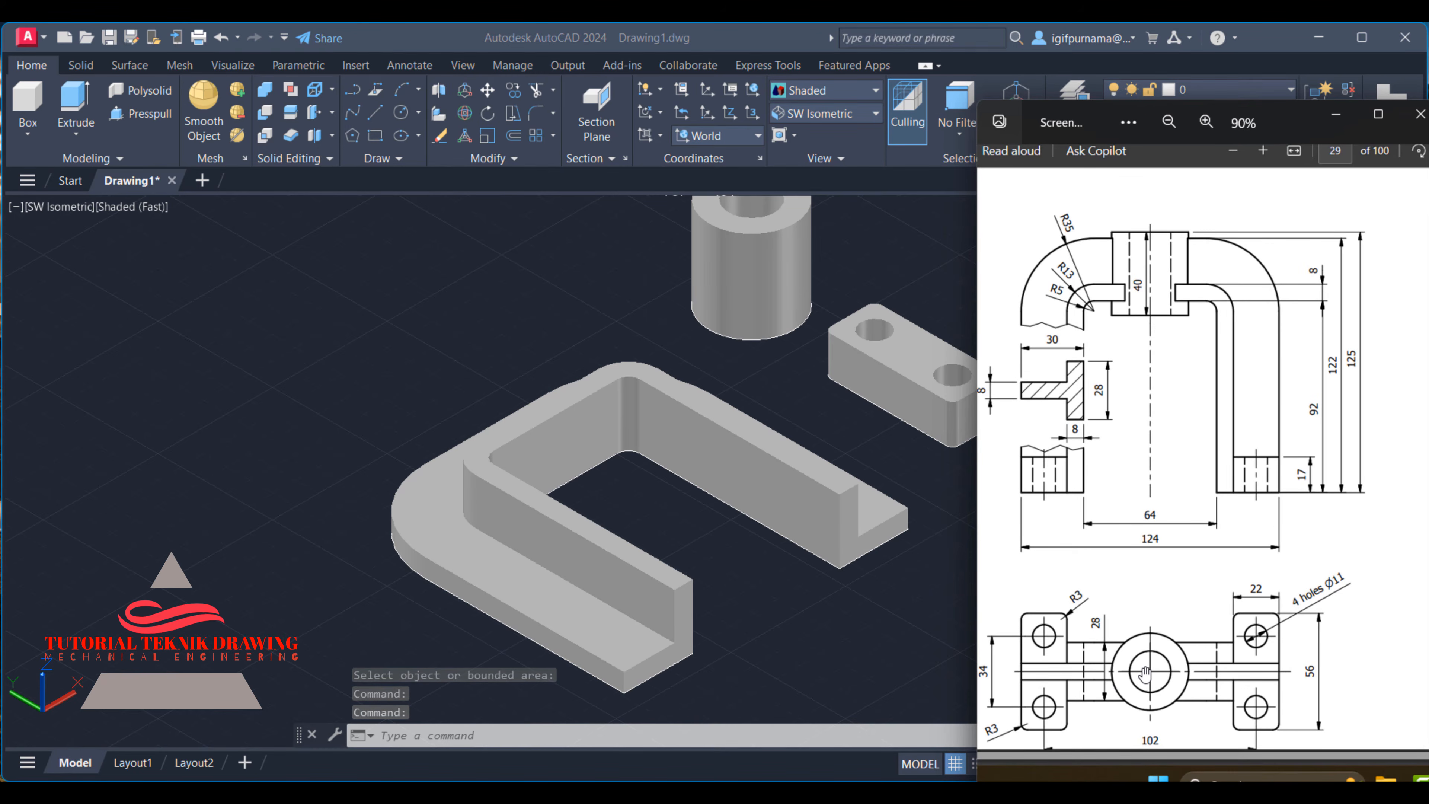
pyautogui.click(461, 145)
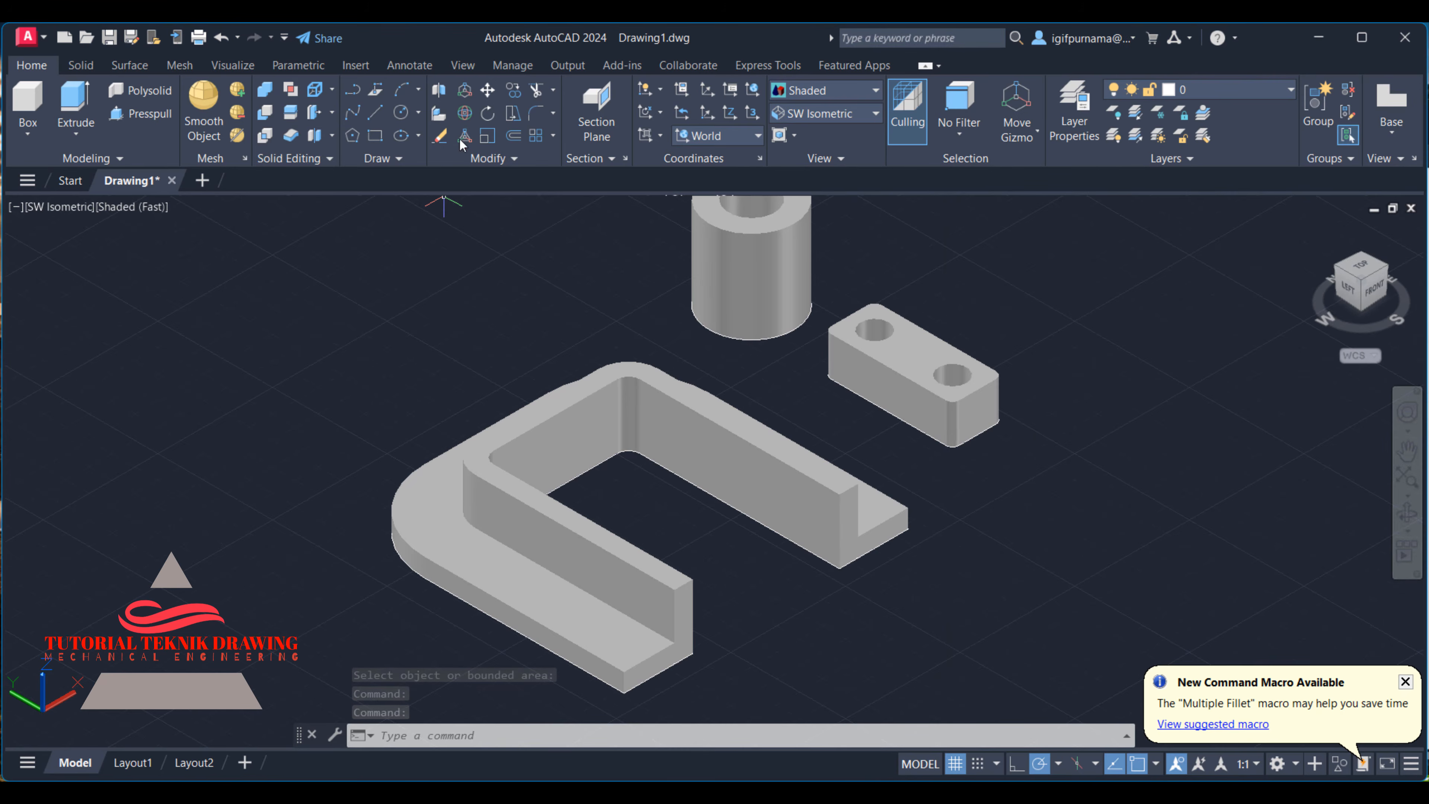
pyautogui.click(465, 114)
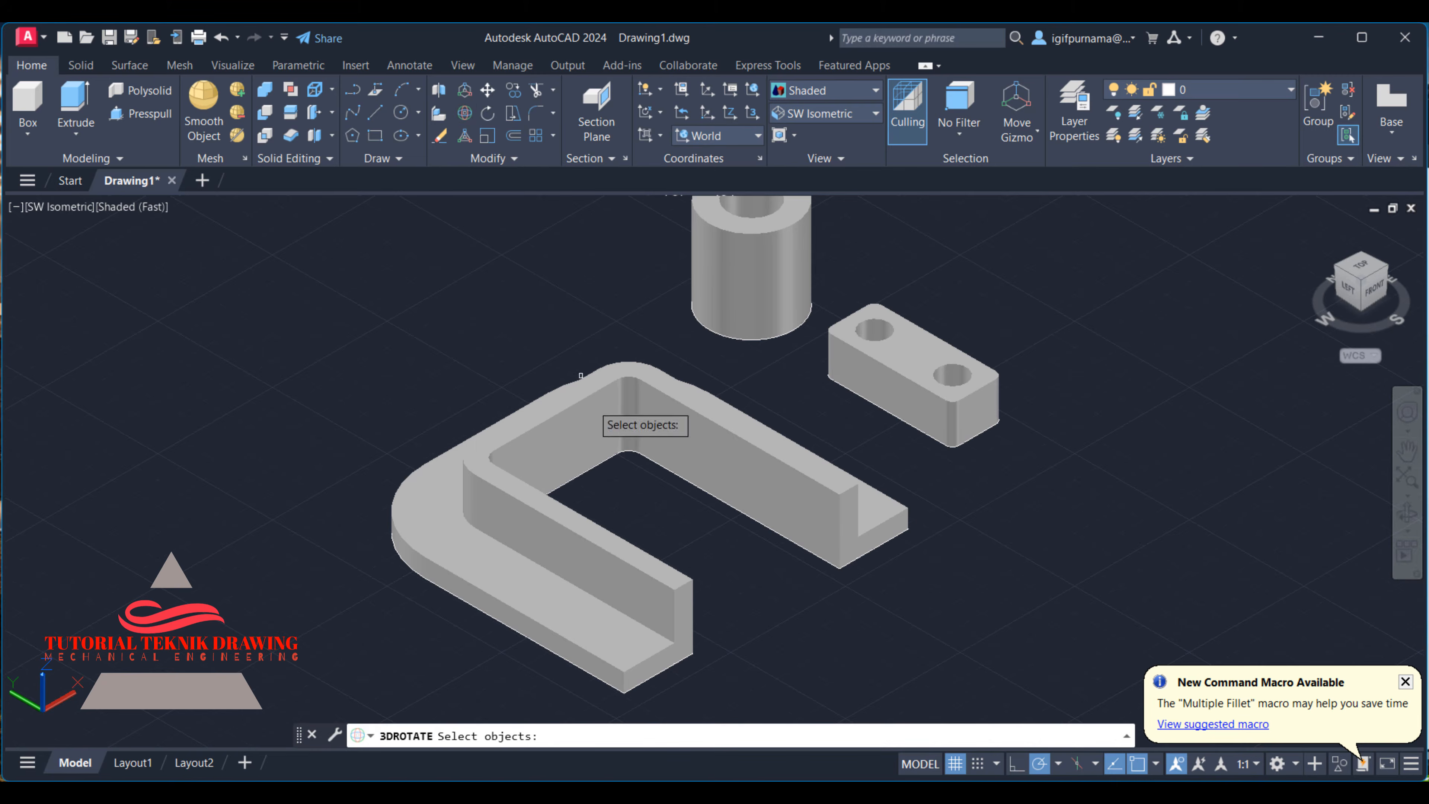
pyautogui.click(590, 441)
pyautogui.click(449, 462)
pyautogui.press('Return')
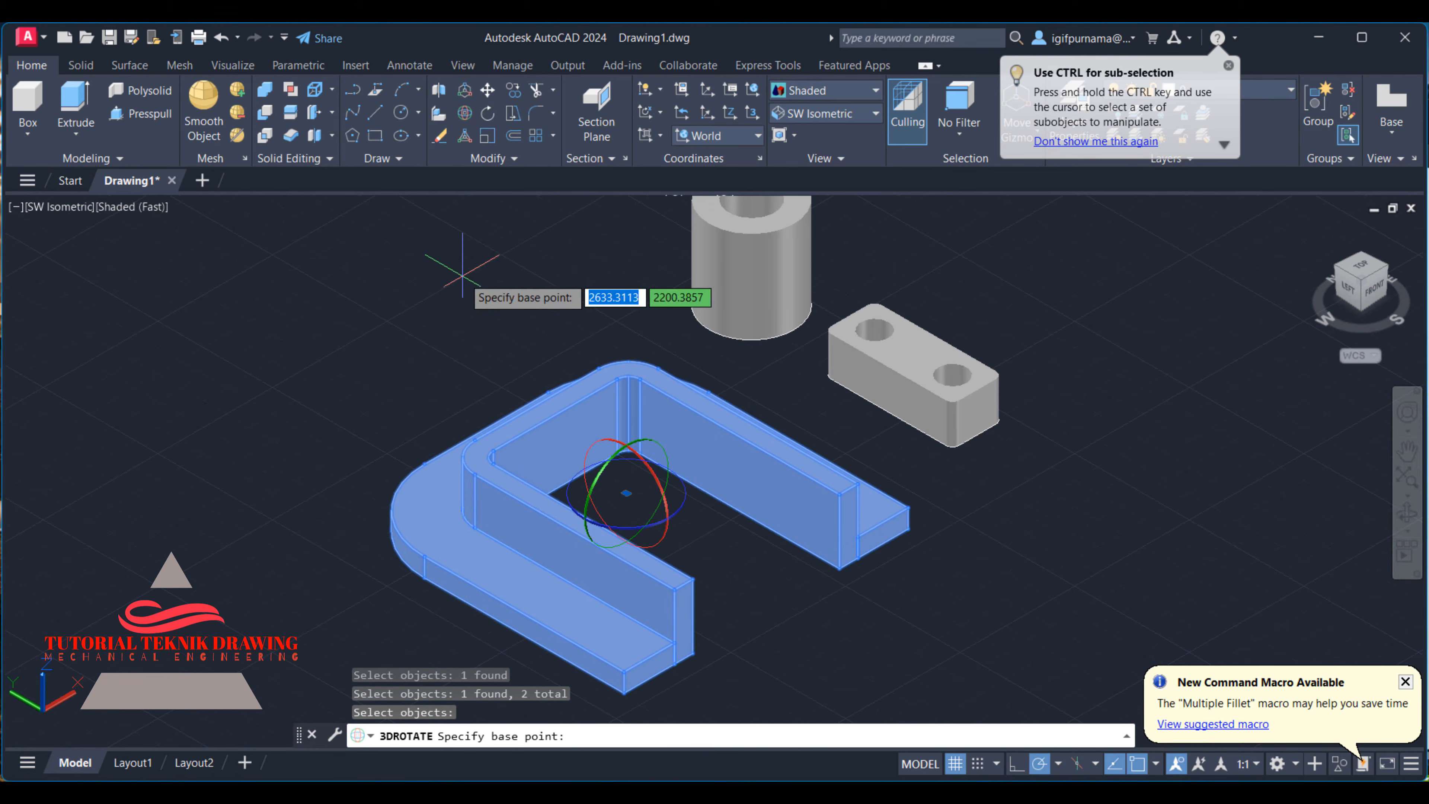
pyautogui.click(627, 461)
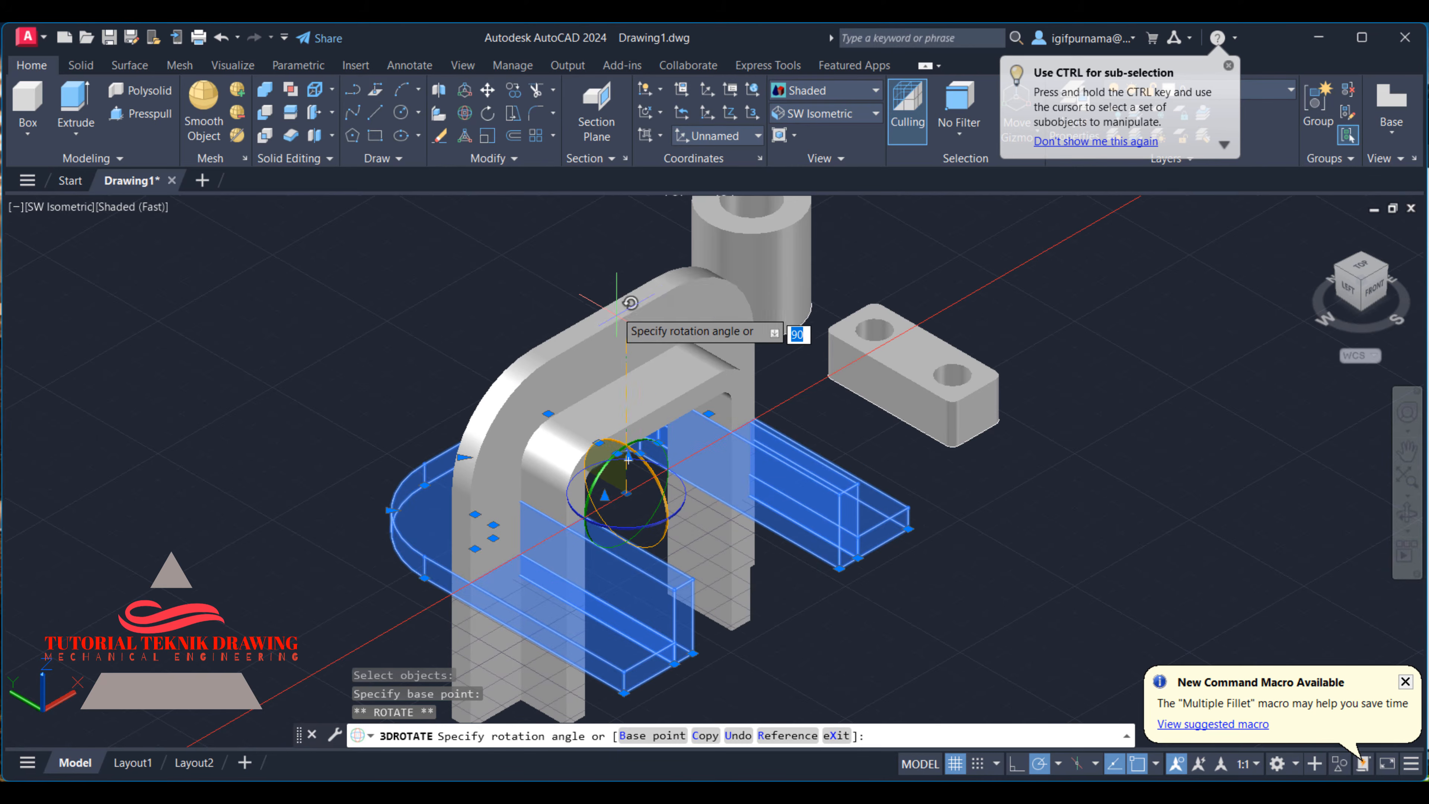
pyautogui.click(628, 260)
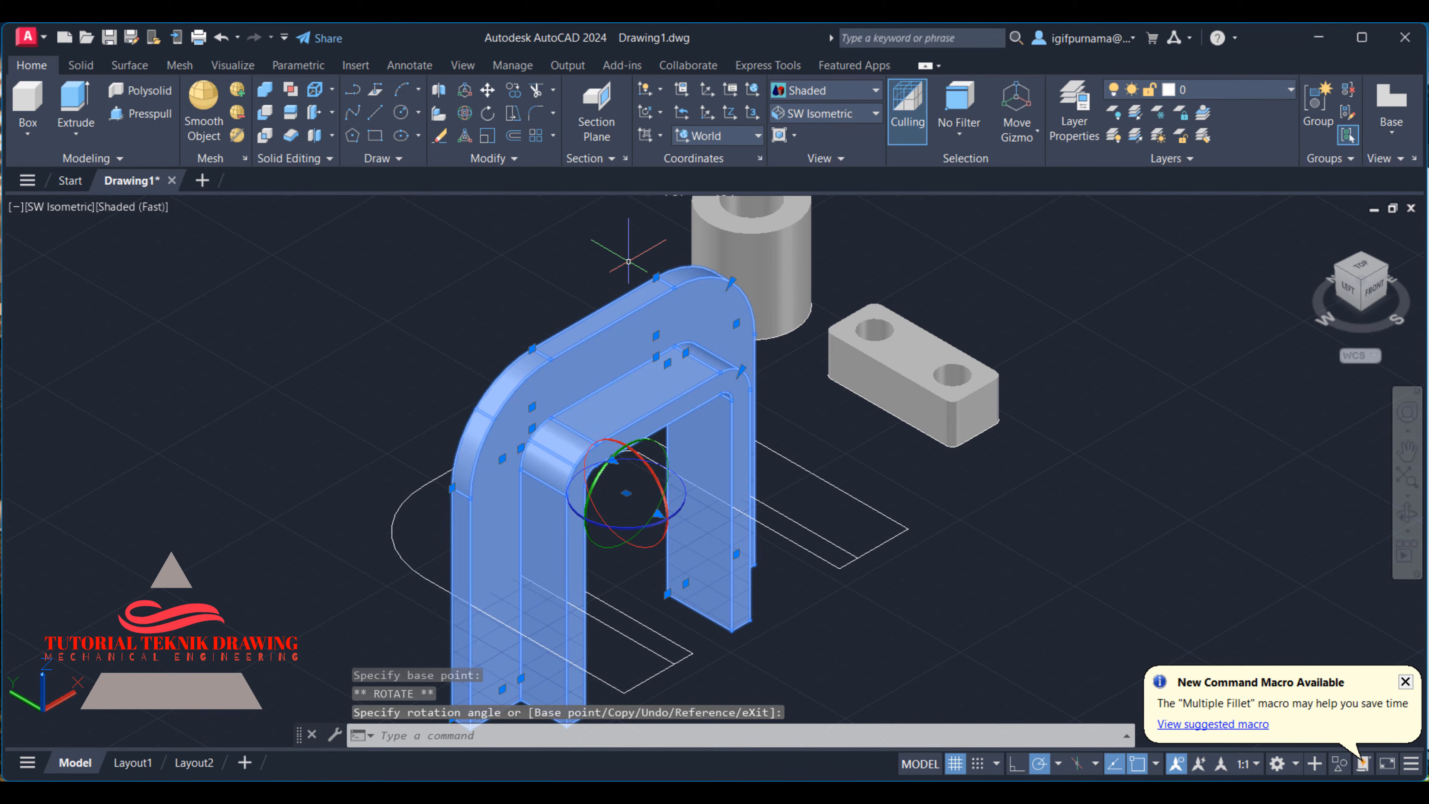
pyautogui.press('Escape')
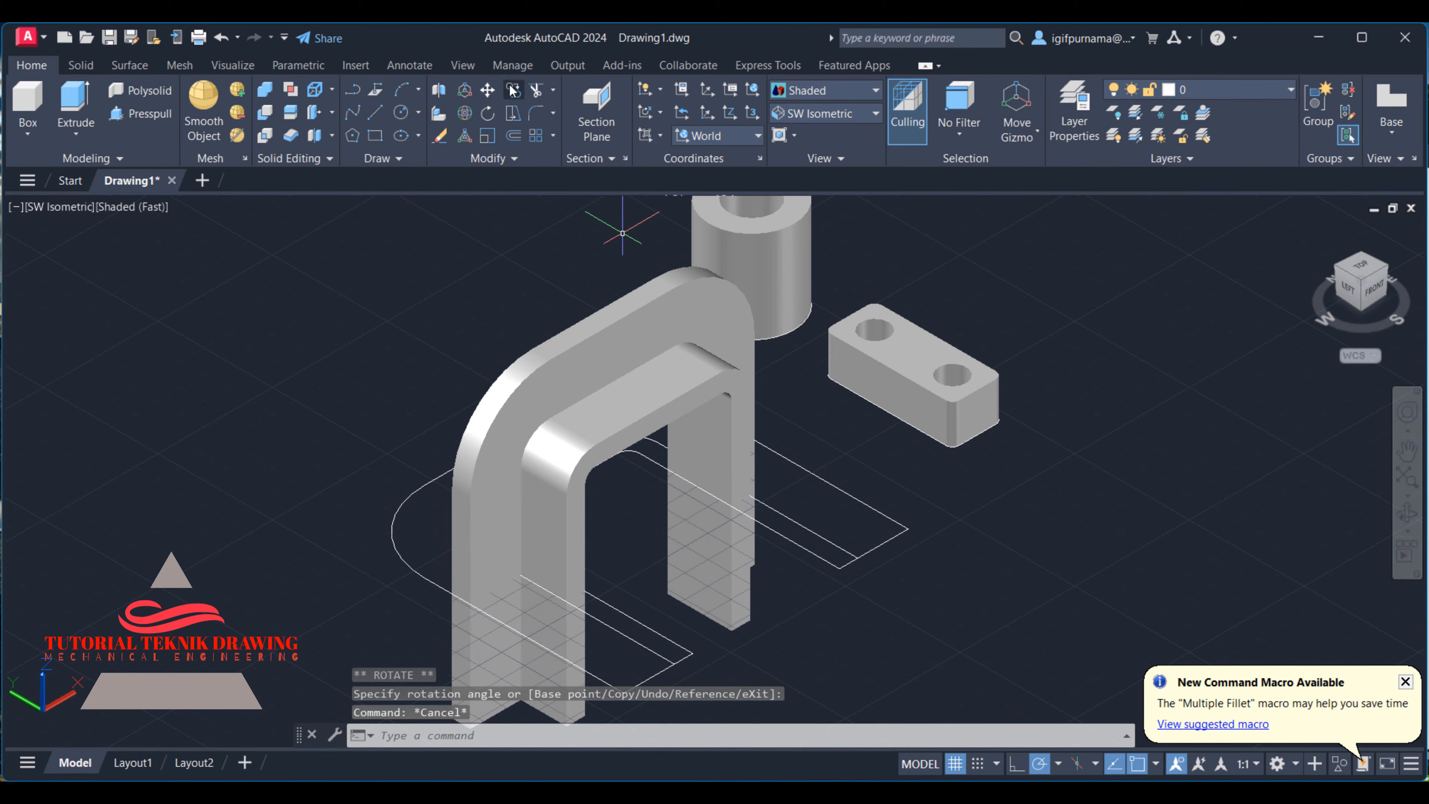
# - Move the 8 mm thick outer arch solid away from the inner one so the two stand apart
pyautogui.click(487, 90)
pyautogui.click(620, 358)
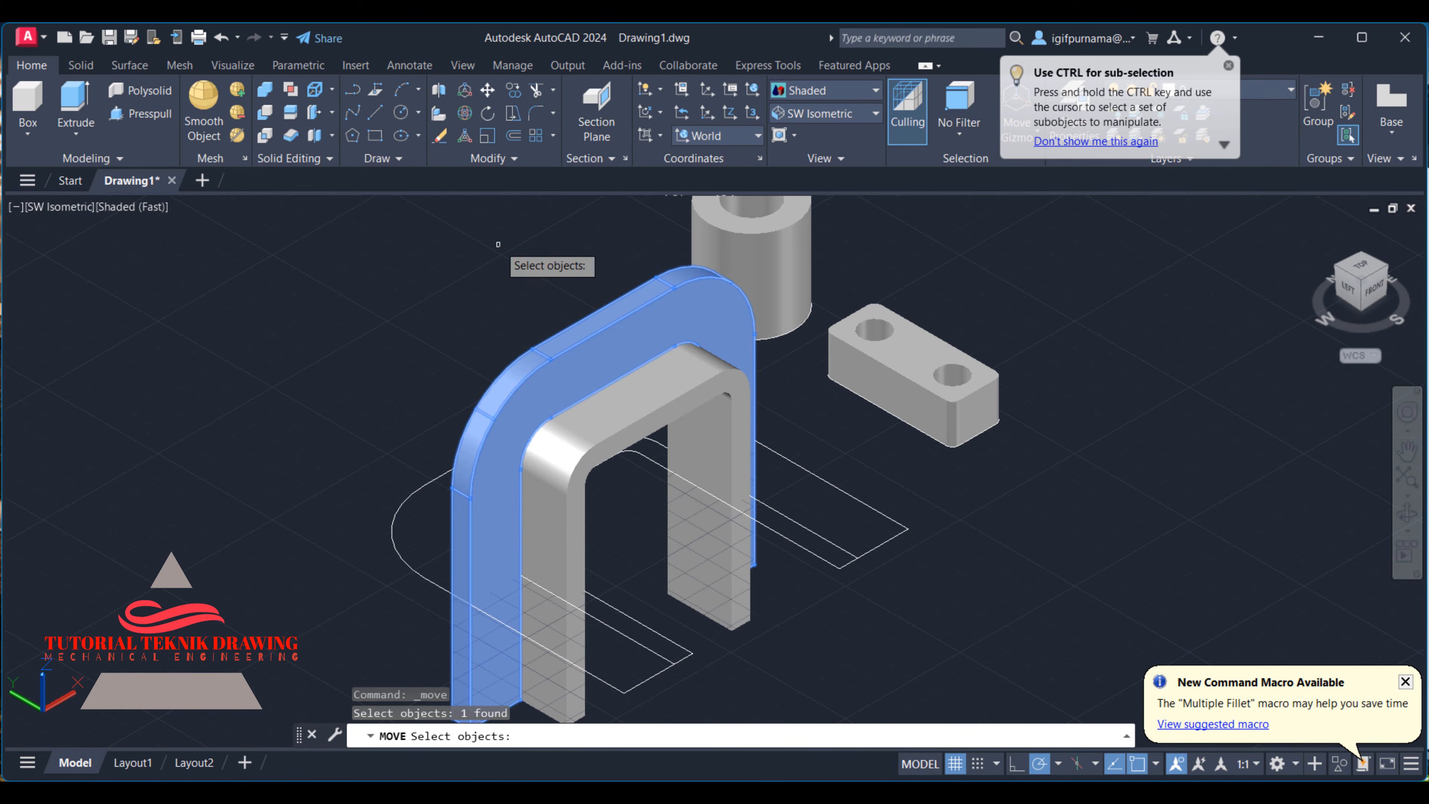
pyautogui.scroll(-2, 498, 245)
pyautogui.press('Return')
pyautogui.click(520, 319)
pyautogui.click(349, 298)
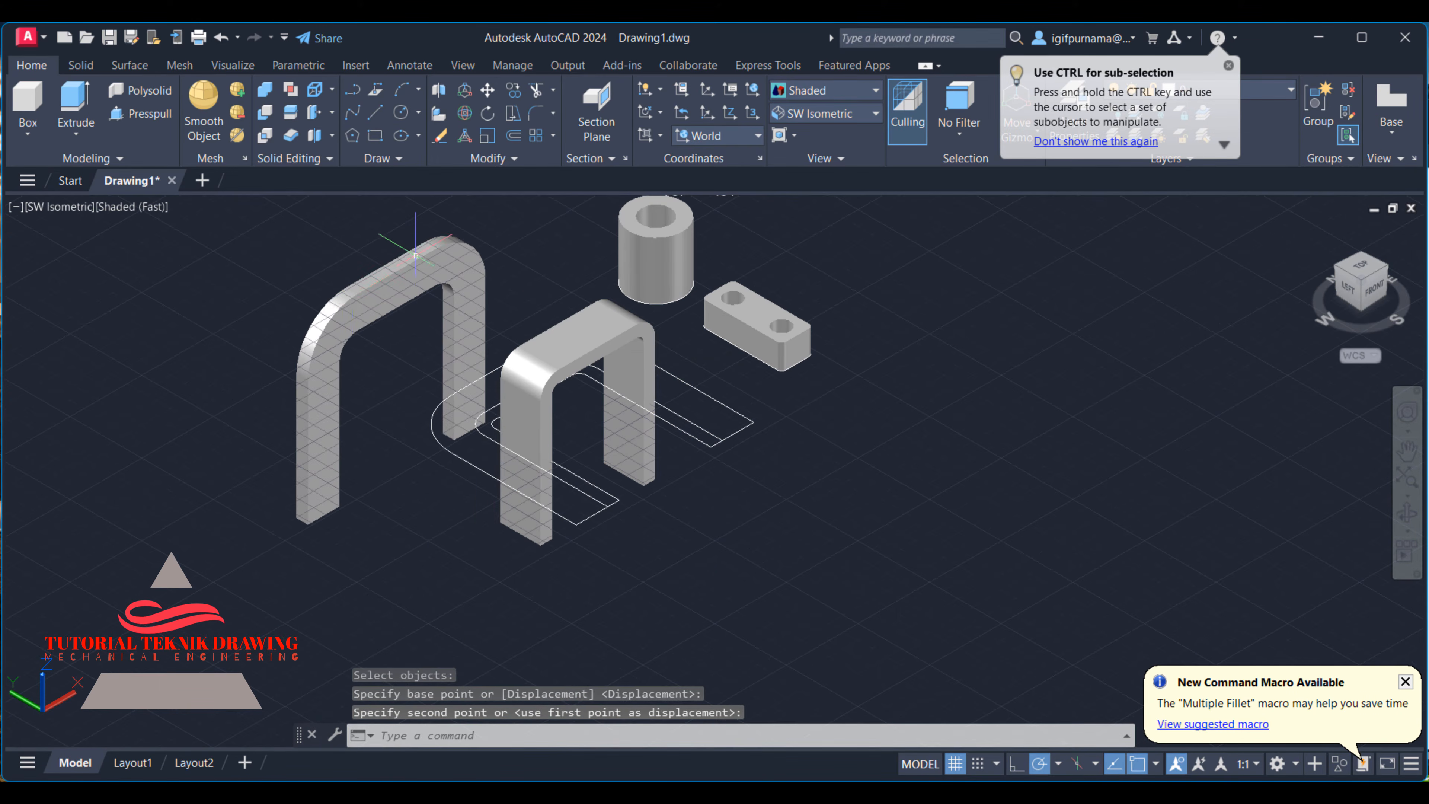
# - Draw a line across the flat top face of the inner arch solid, joining the midpoints of its two long edges
pyautogui.scroll(2, 417, 254)
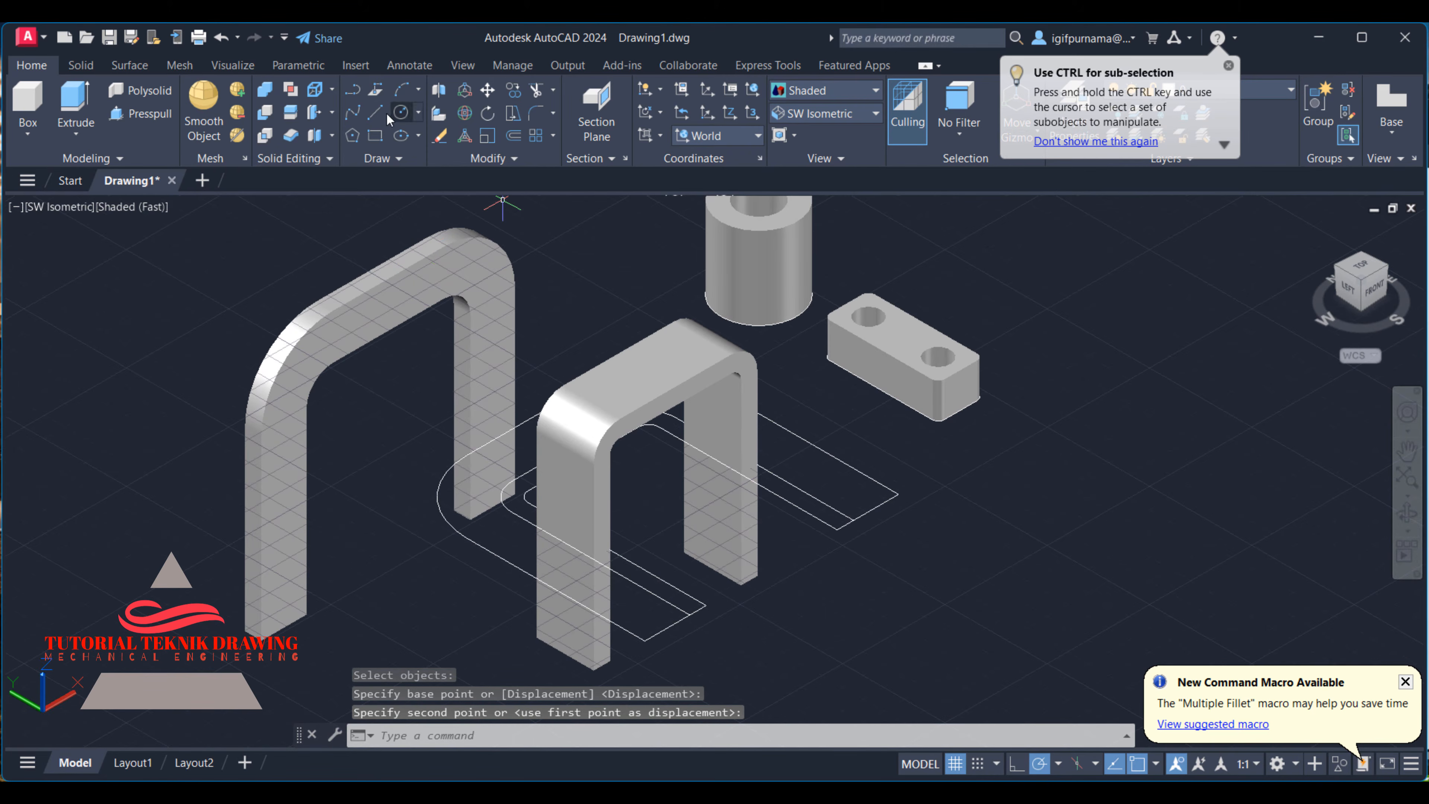
pyautogui.click(375, 112)
pyautogui.scroll(2, 628, 292)
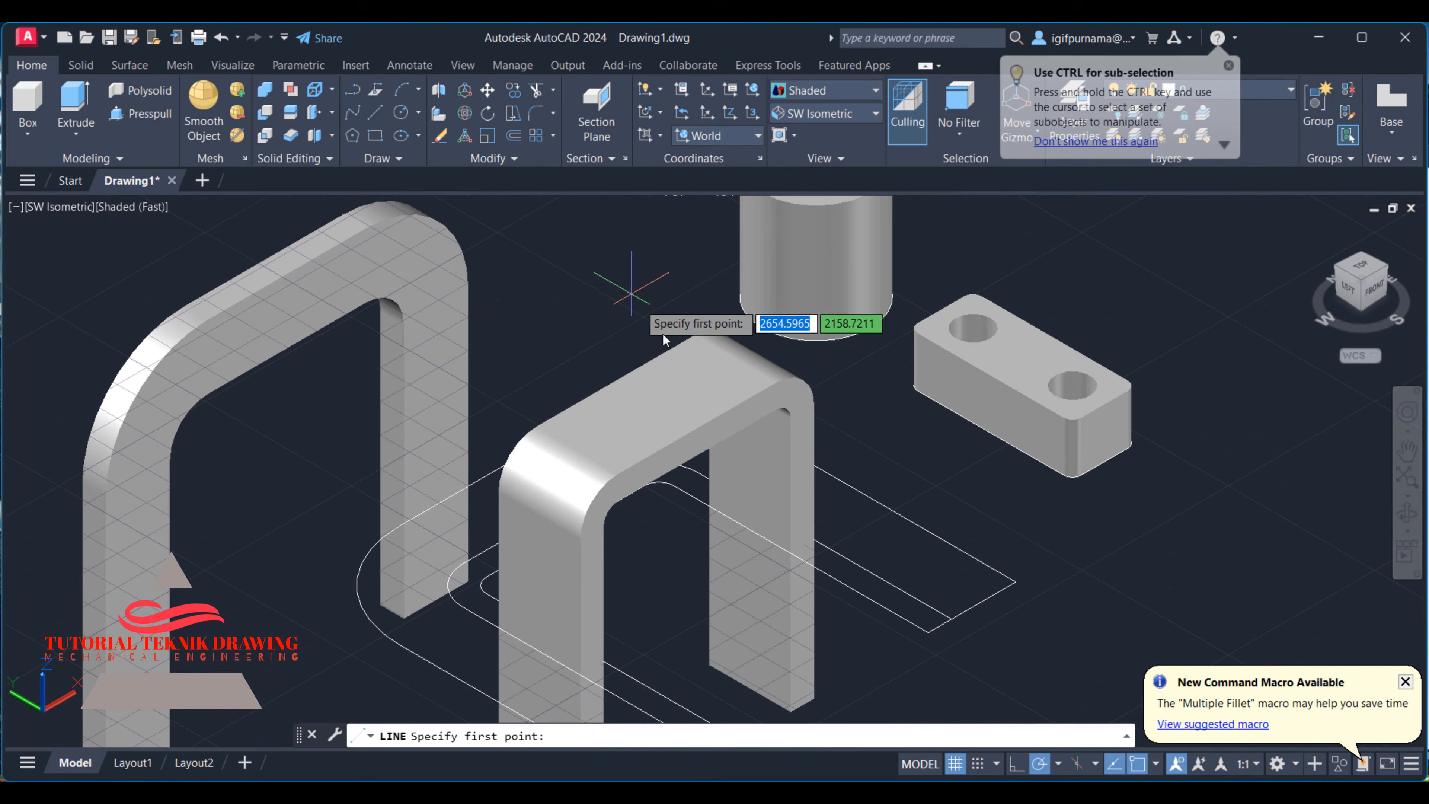
pyautogui.click(697, 427)
pyautogui.click(615, 379)
pyautogui.rightClick(614, 379)
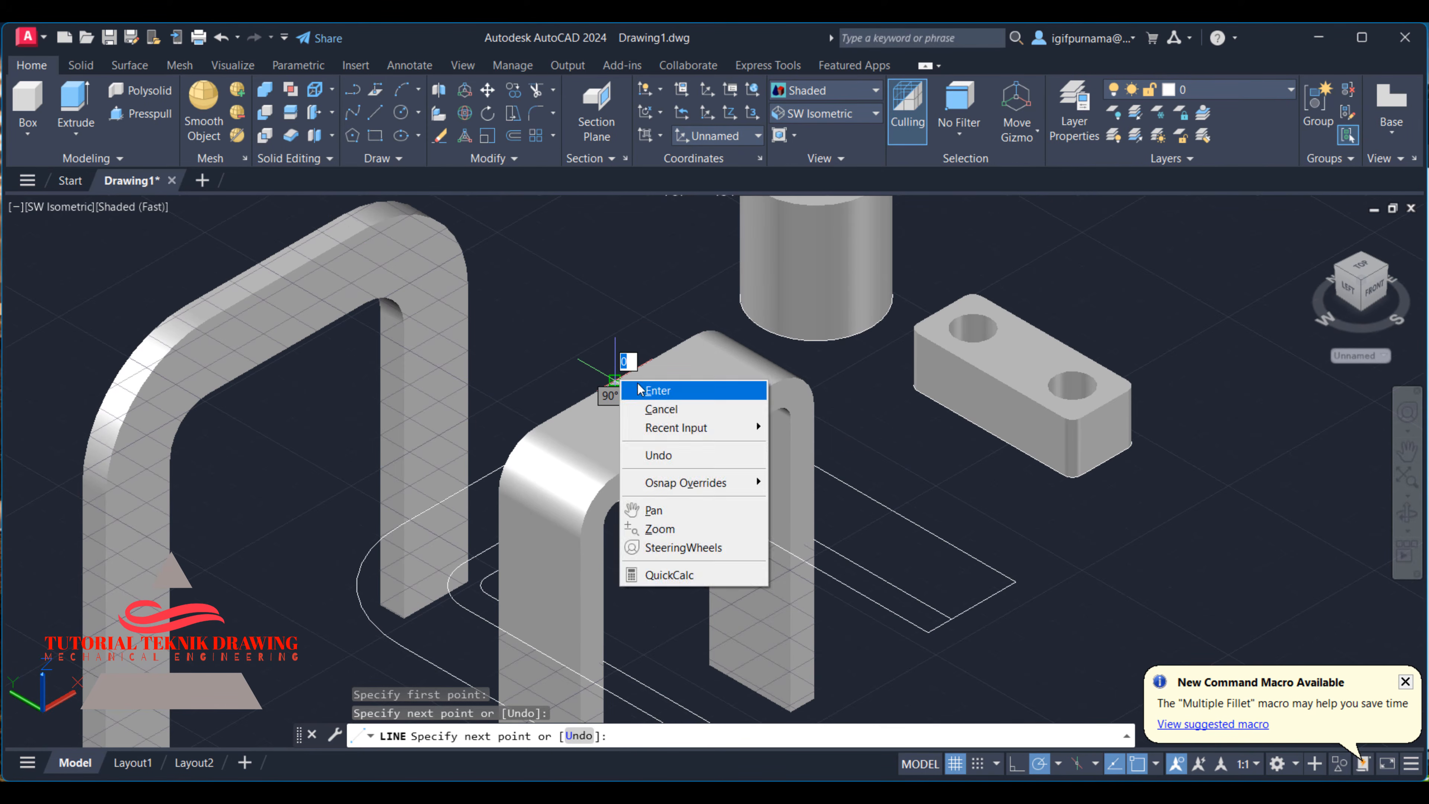
pyautogui.click(645, 389)
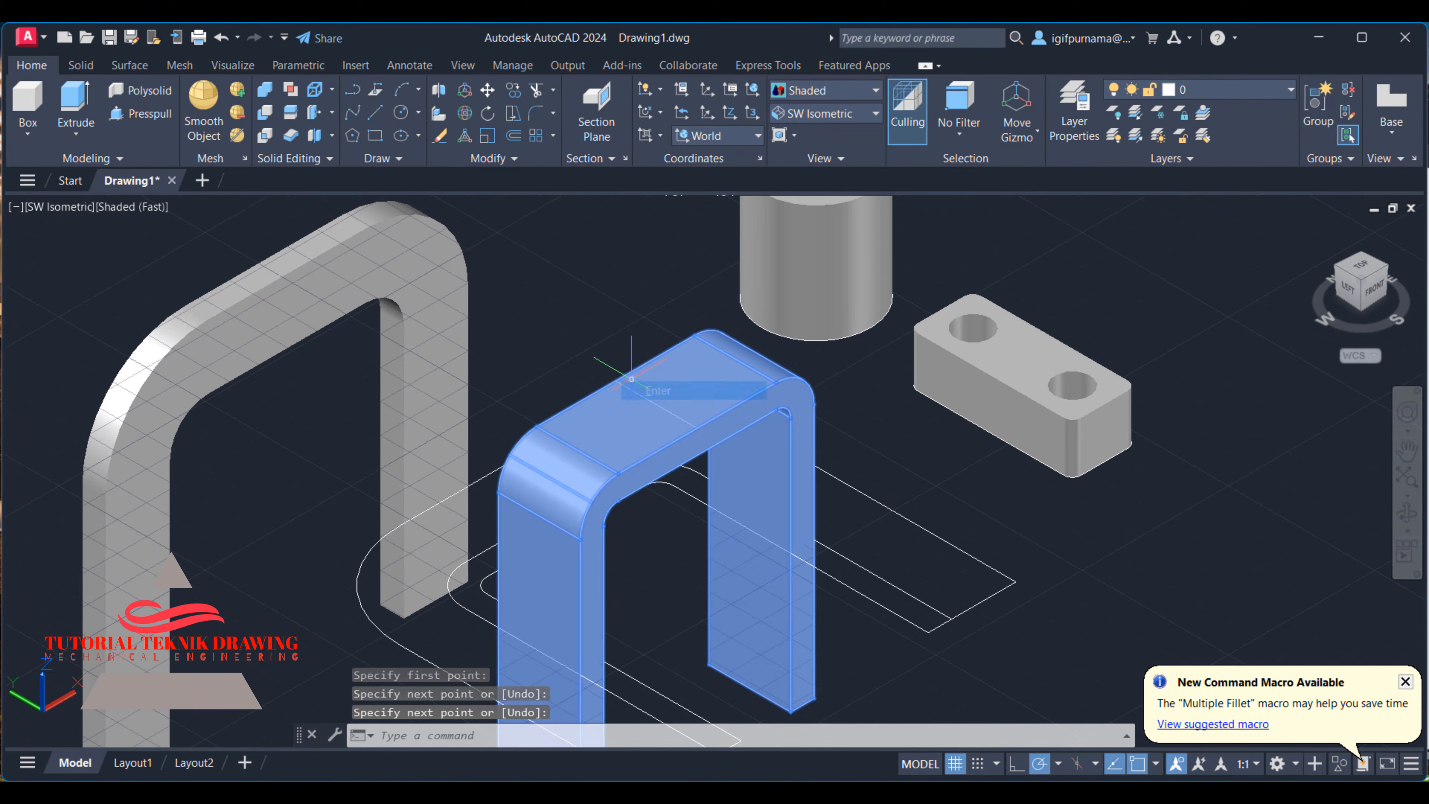
# - Switch to the 2D Wireframe visual style and draw a line across the outer arch's inner top face, joining the midpoints of its long edges
pyautogui.click(816, 92)
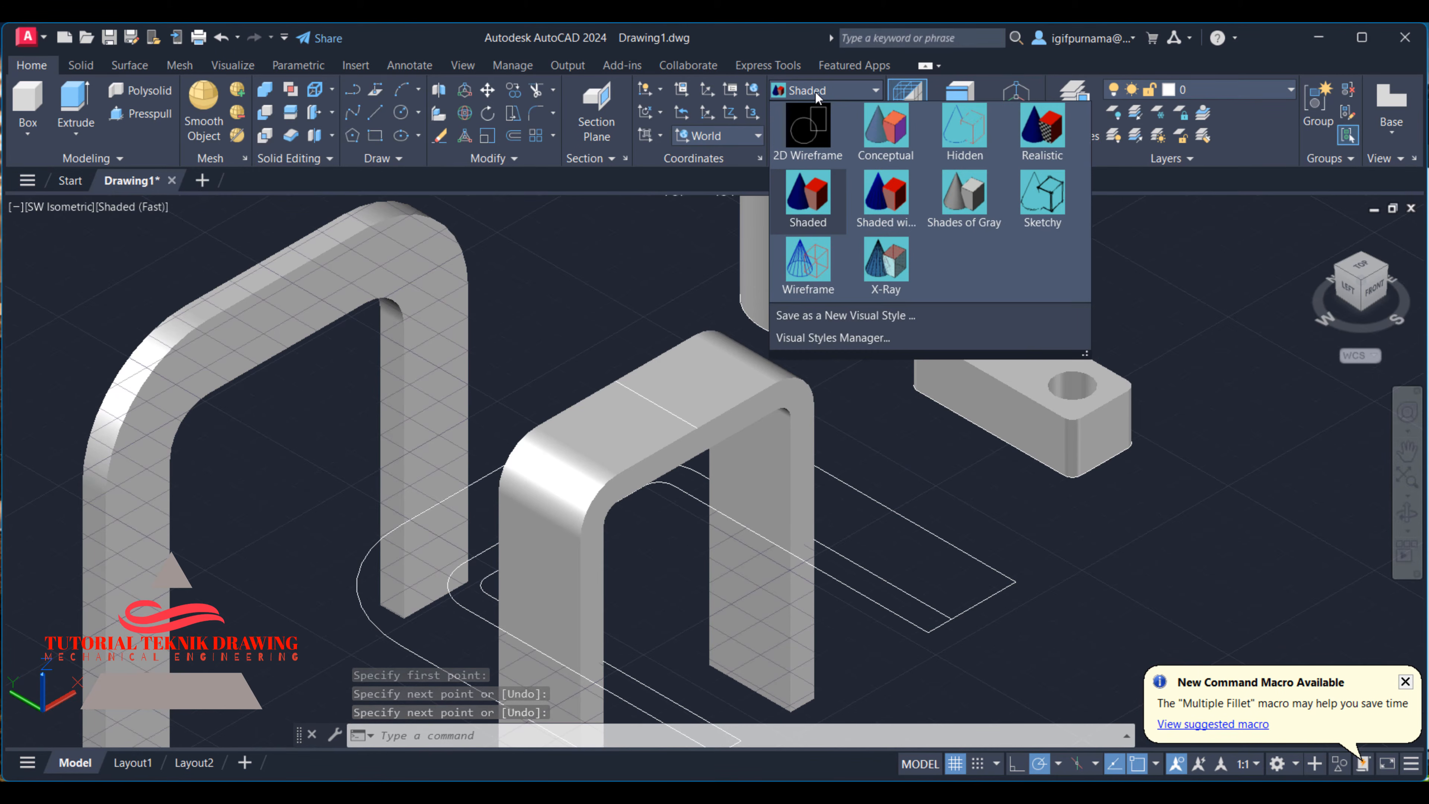
pyautogui.click(806, 140)
pyautogui.click(373, 113)
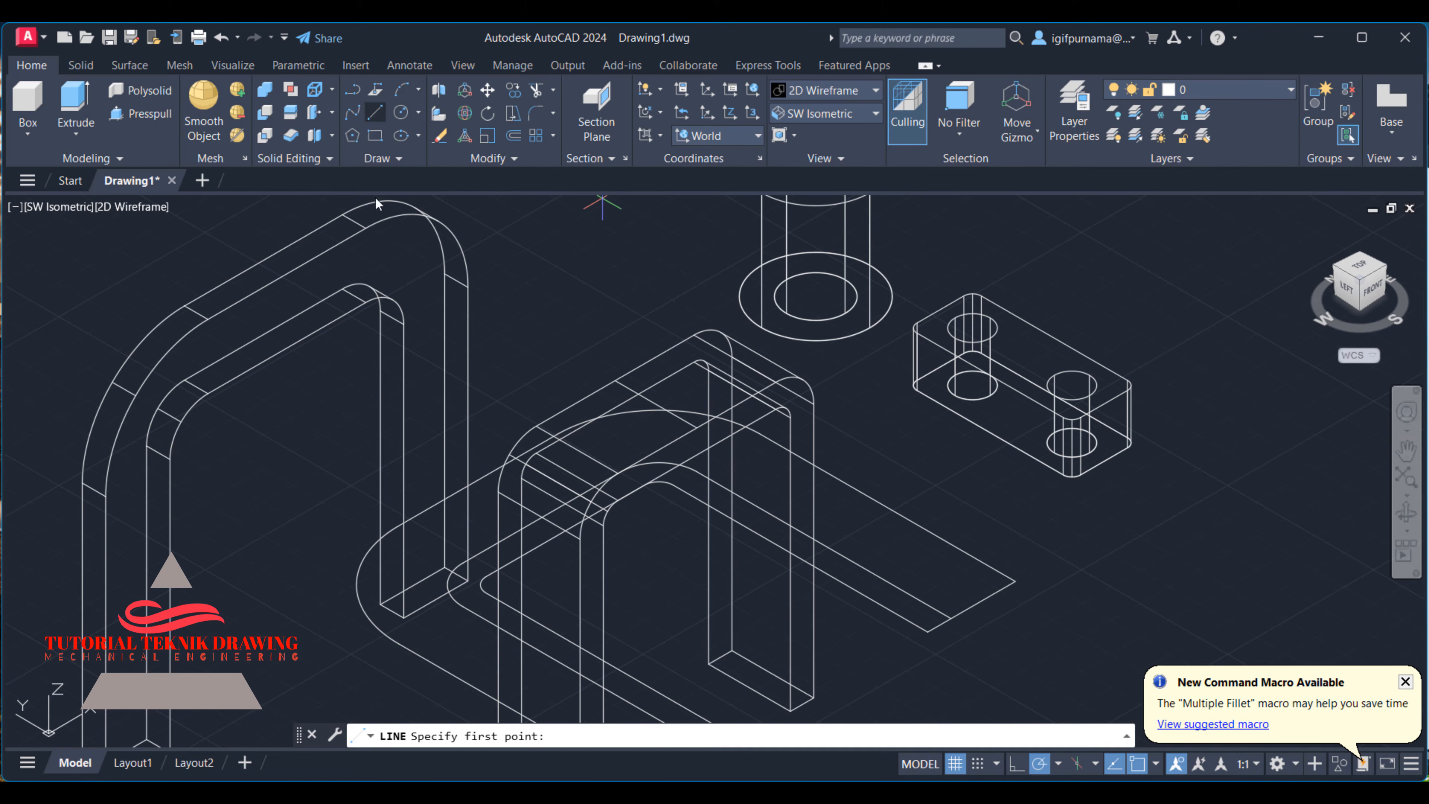
pyautogui.click(287, 345)
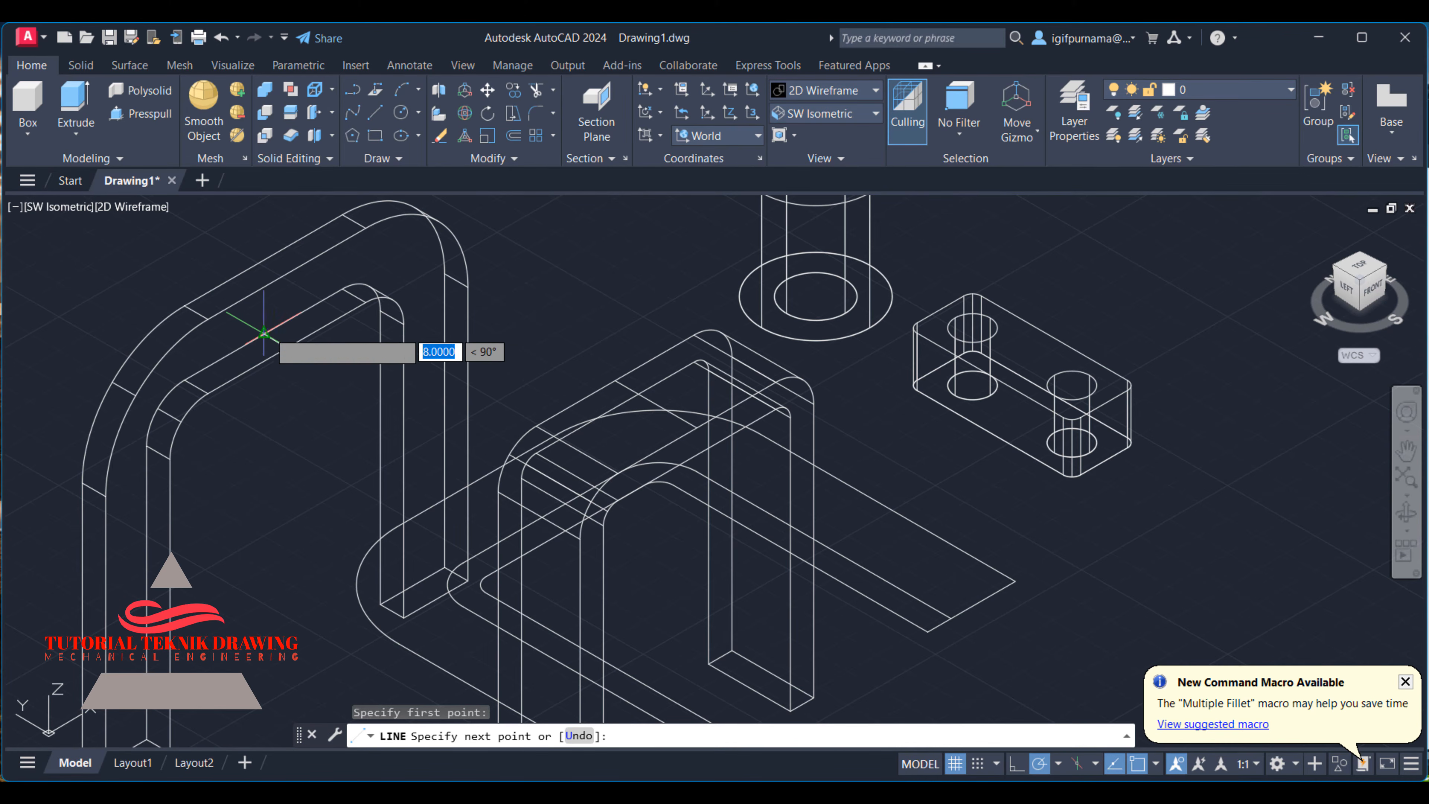
pyautogui.click(260, 333)
pyautogui.rightClick(267, 330)
pyautogui.click(289, 343)
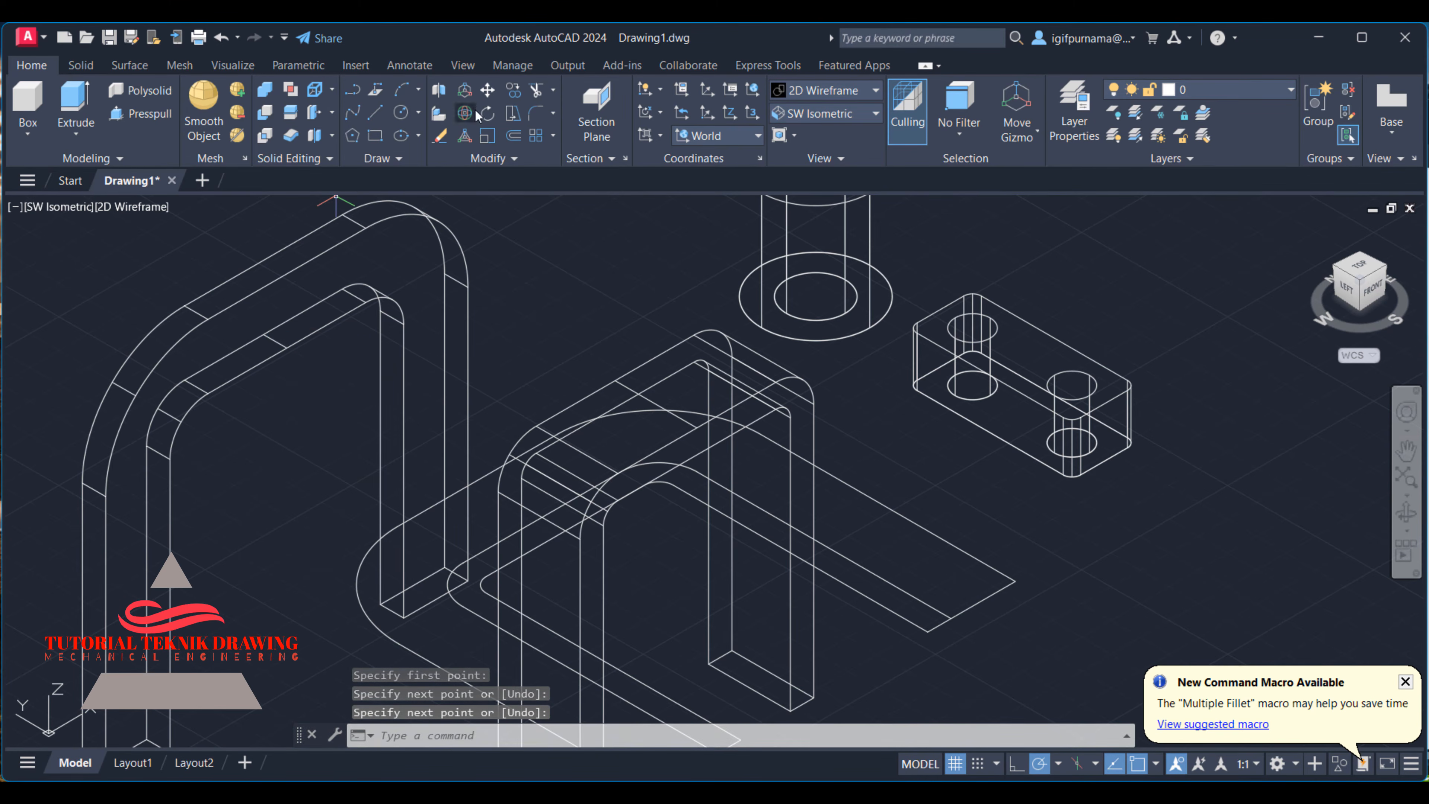
# - Try to move the outer arch onto the inner arch from the underside line's midpoint, check it in the Shaded style, and undo both changes
pyautogui.click(486, 94)
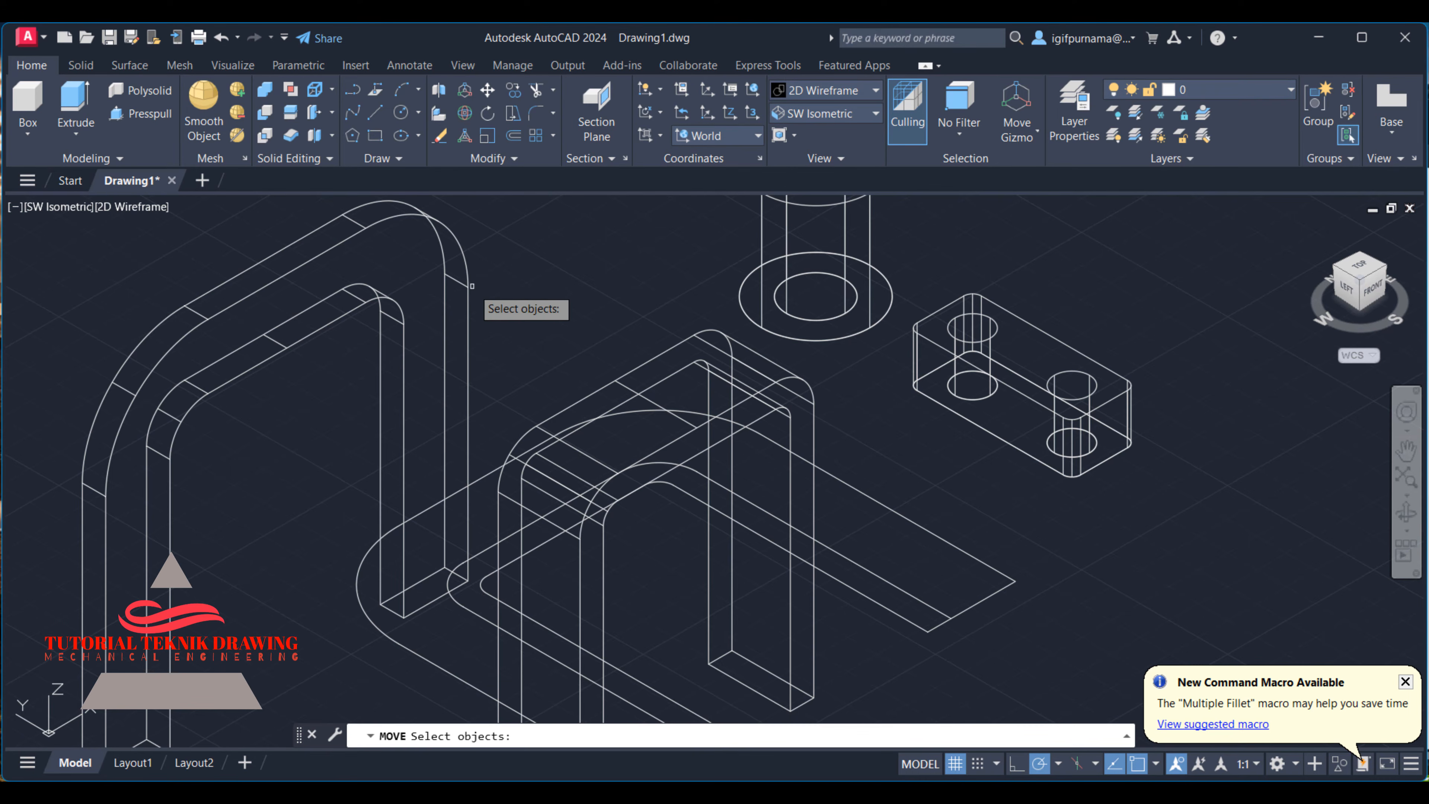
pyautogui.click(472, 284)
pyautogui.click(420, 262)
pyautogui.press('Return')
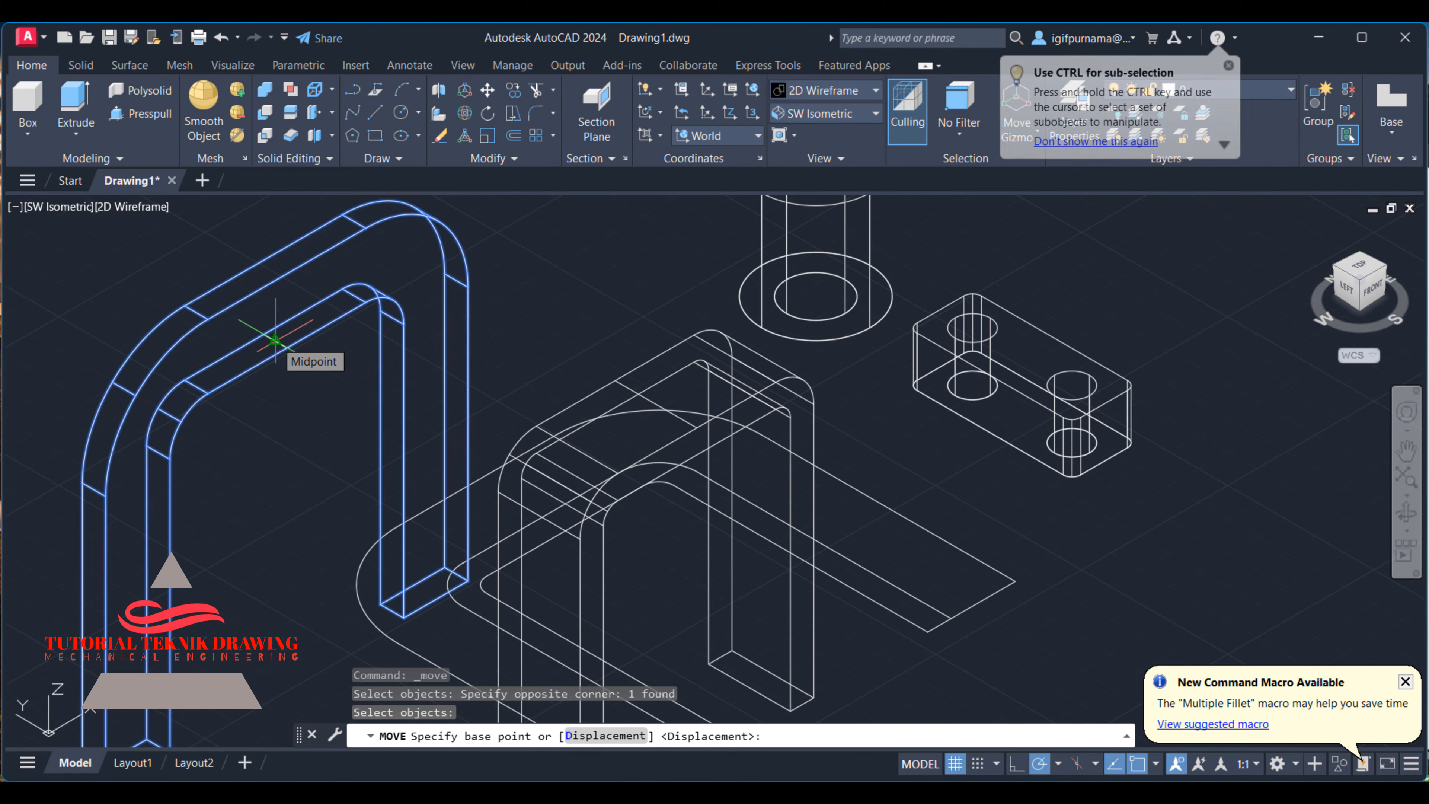
pyautogui.click(275, 340)
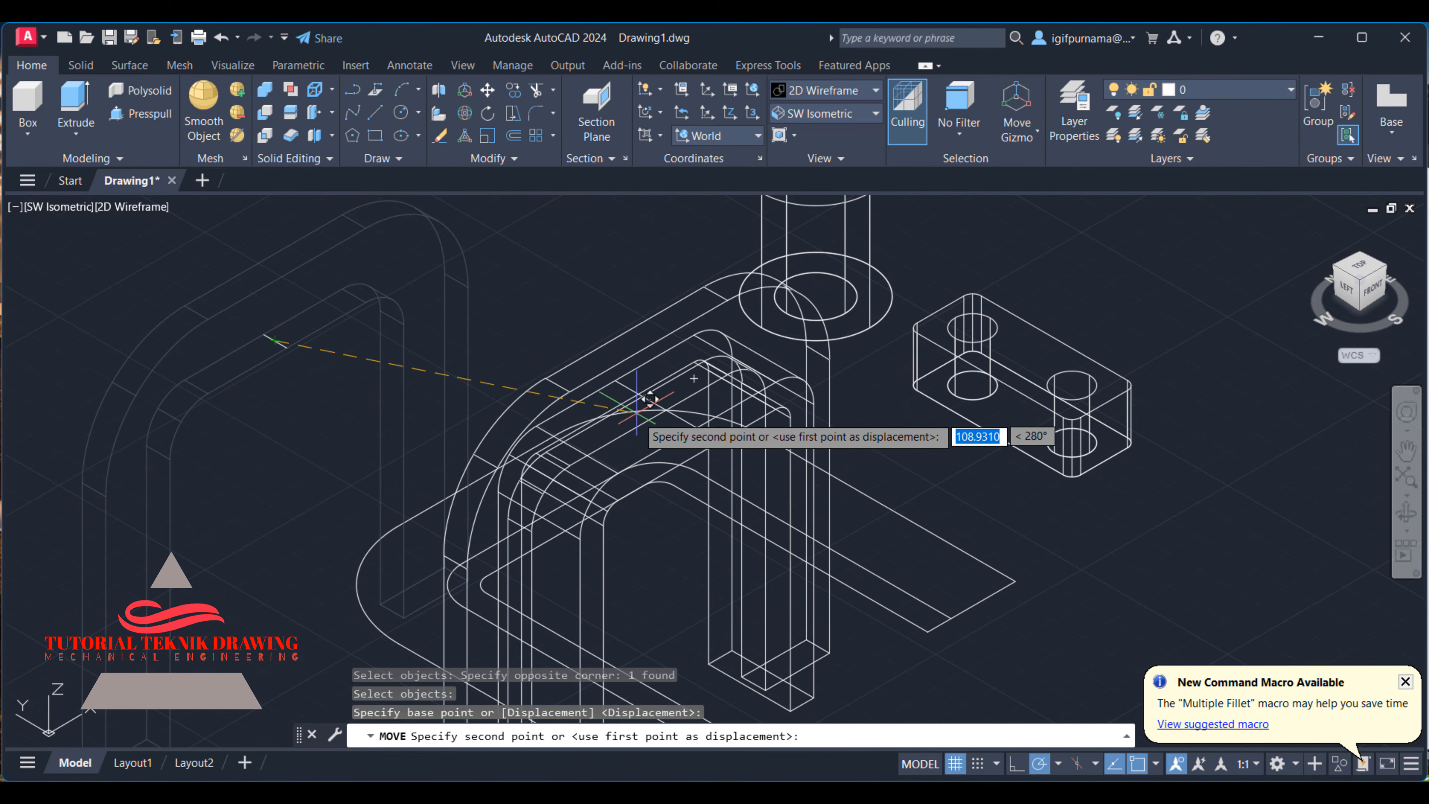
pyautogui.click(666, 410)
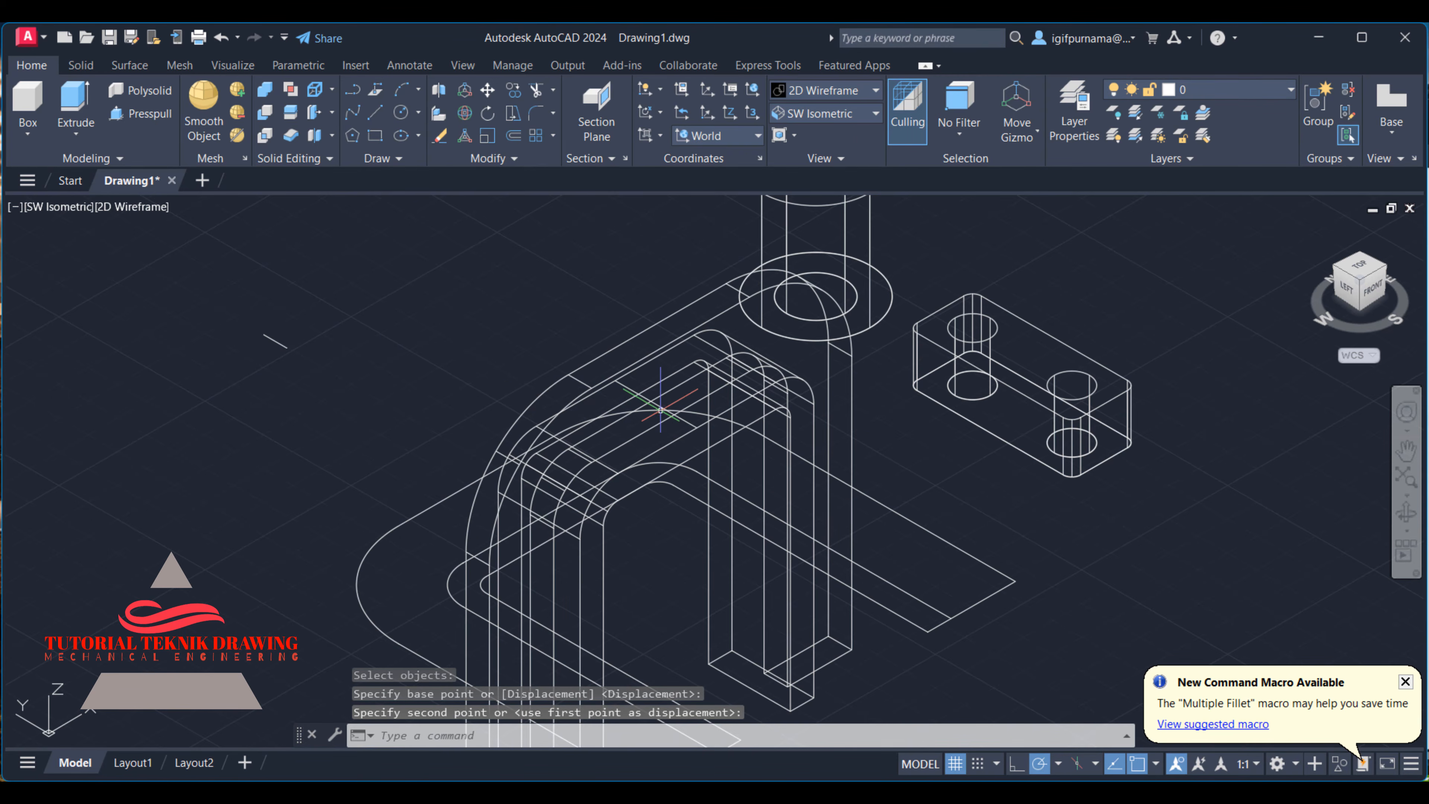
pyautogui.click(832, 92)
pyautogui.click(824, 201)
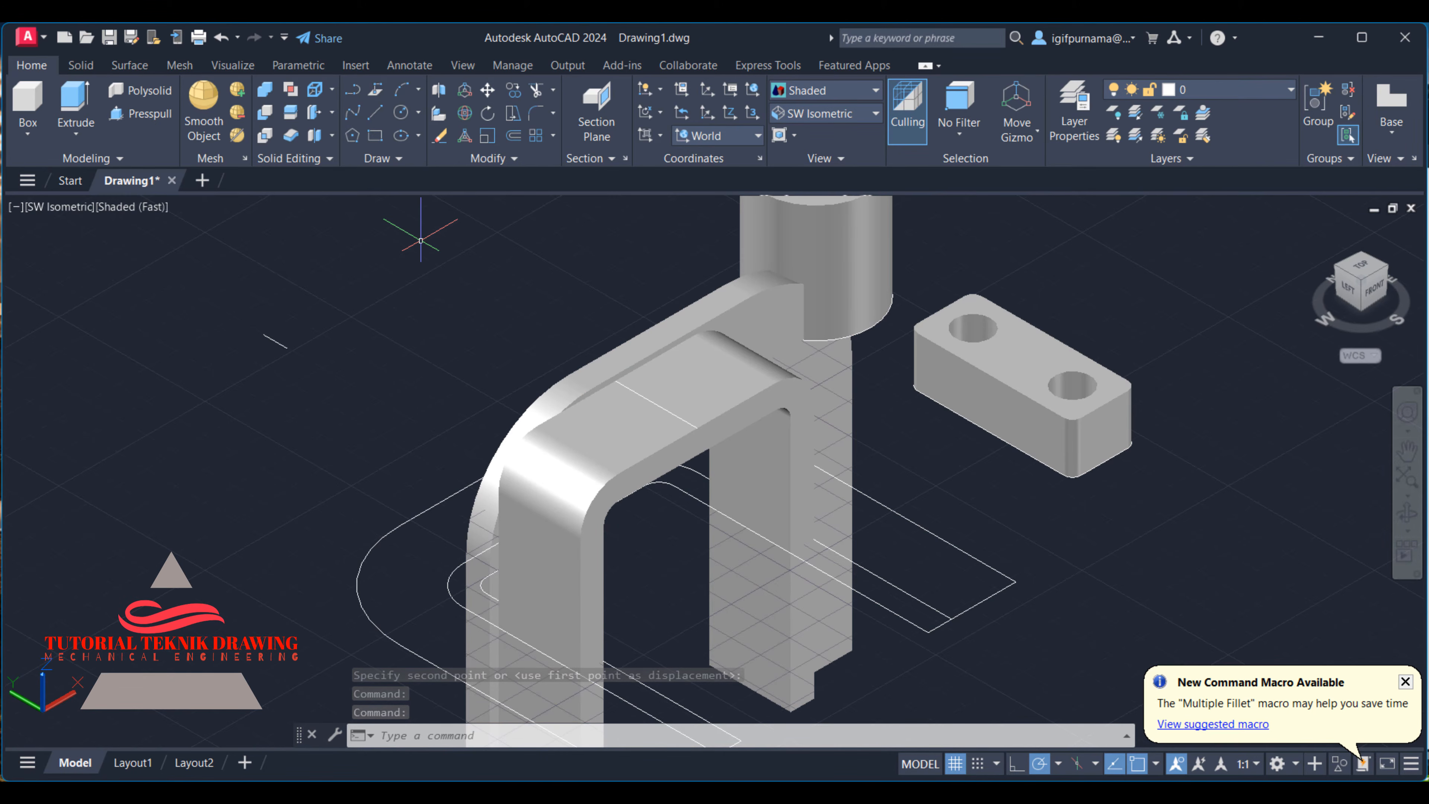
pyautogui.hotkey('ctrl', 'z')
pyautogui.hotkey('ctrl', 'z')
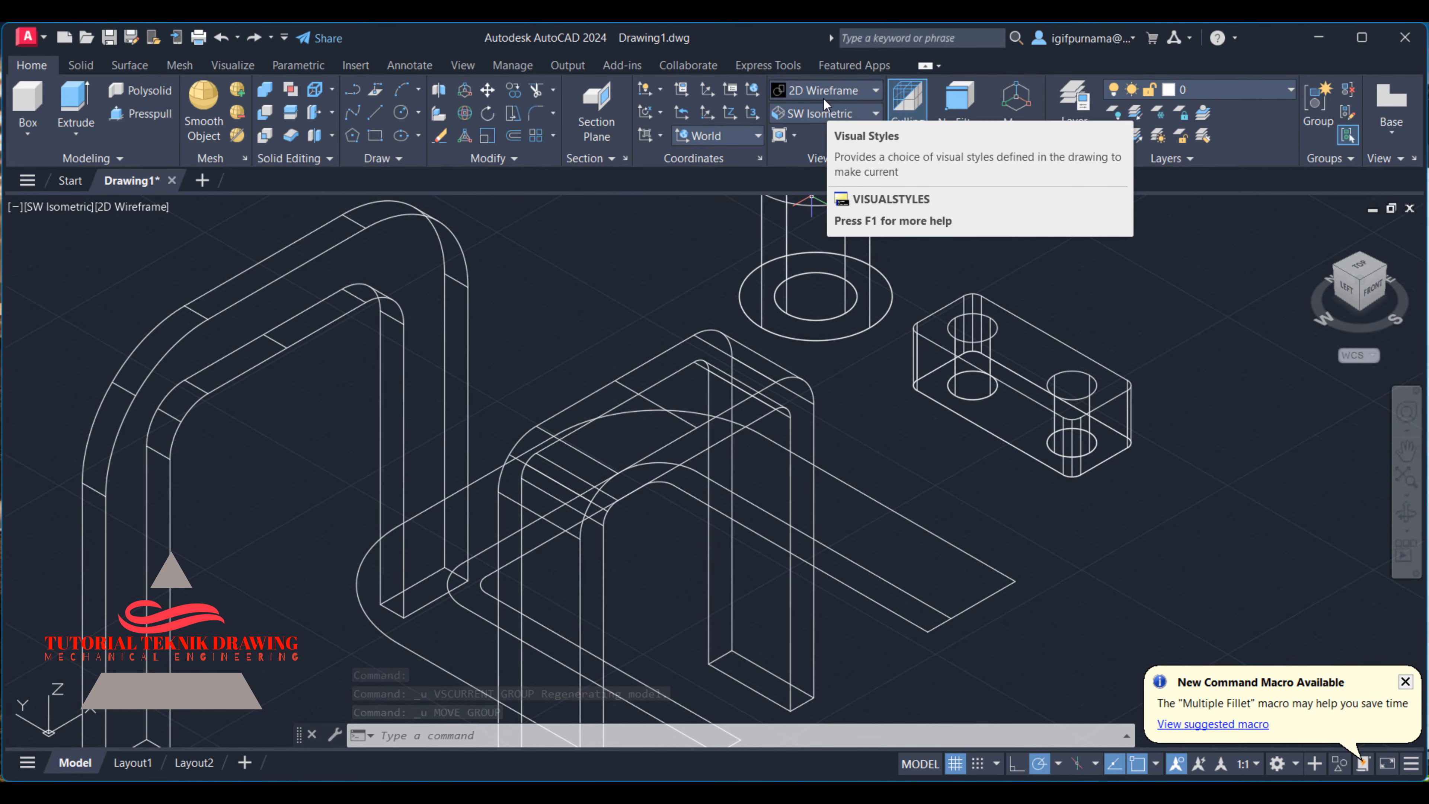
# - Move the outer arch from its underside line's midpoint to the midpoint of the inner arch's top line, and display the Shaded style
pyautogui.click(487, 90)
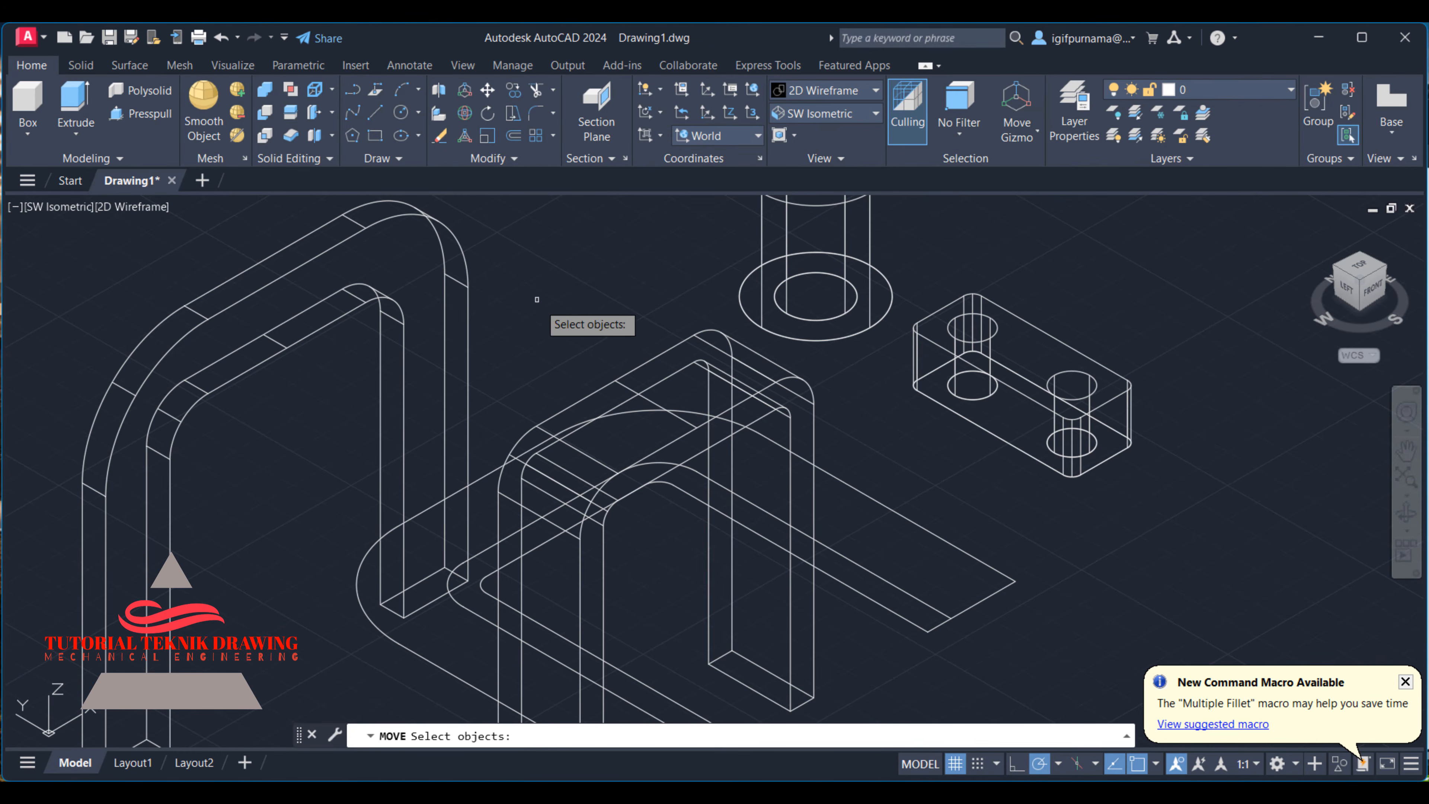
pyautogui.moveTo(548, 316); pyautogui.dragTo(453, 273)
pyautogui.press('Return')
pyautogui.click(290, 321)
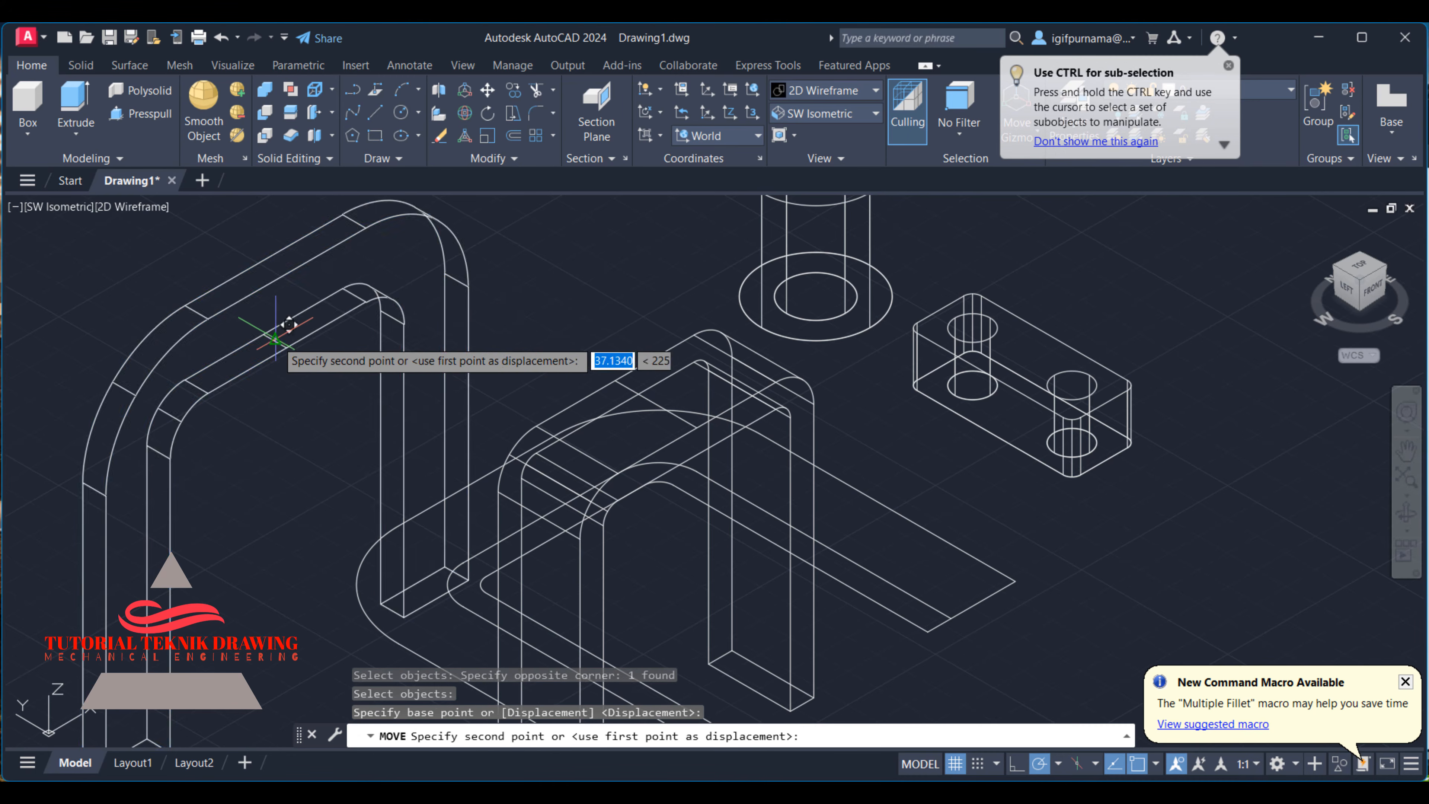
pyautogui.scroll(5, 622, 366)
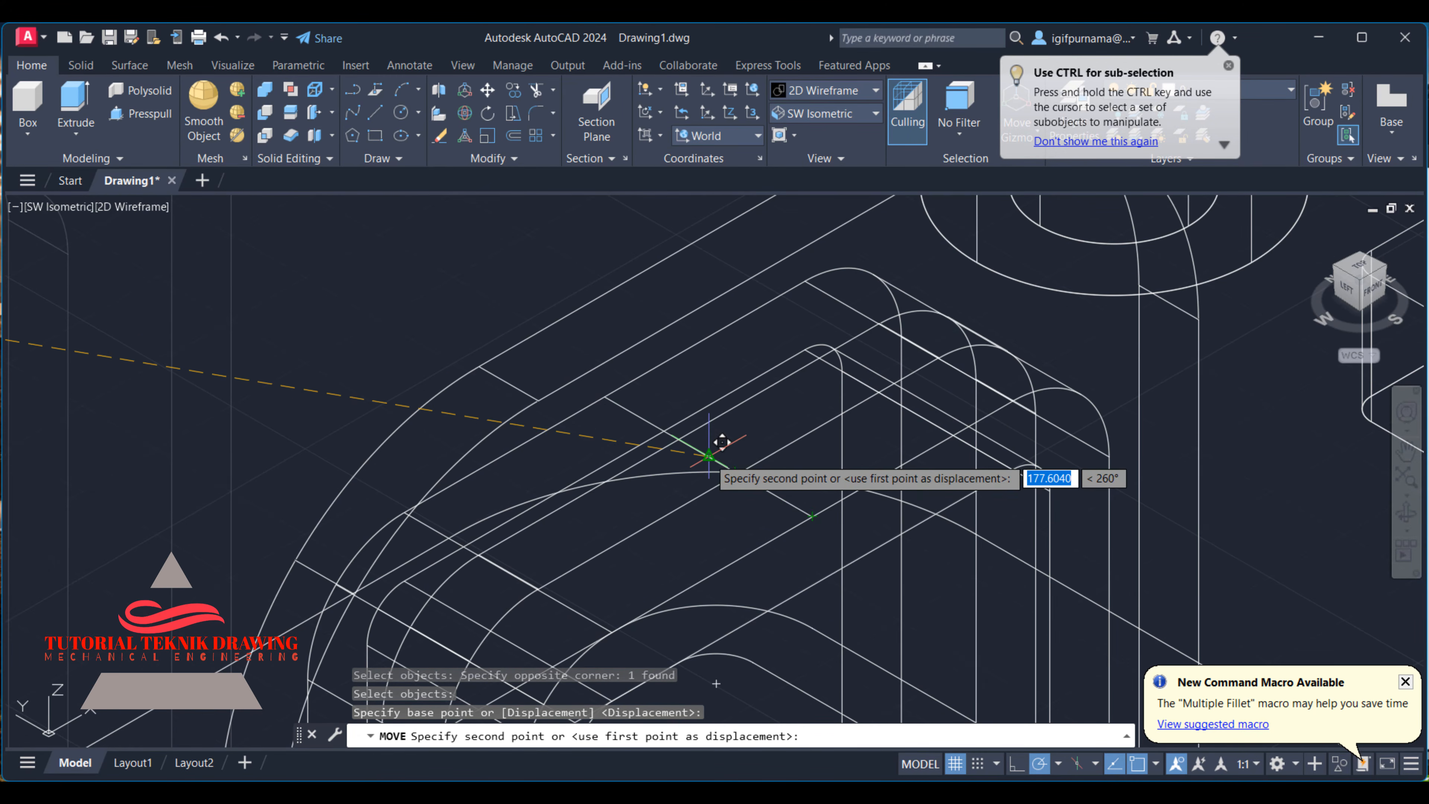
pyautogui.click(721, 446)
pyautogui.click(808, 91)
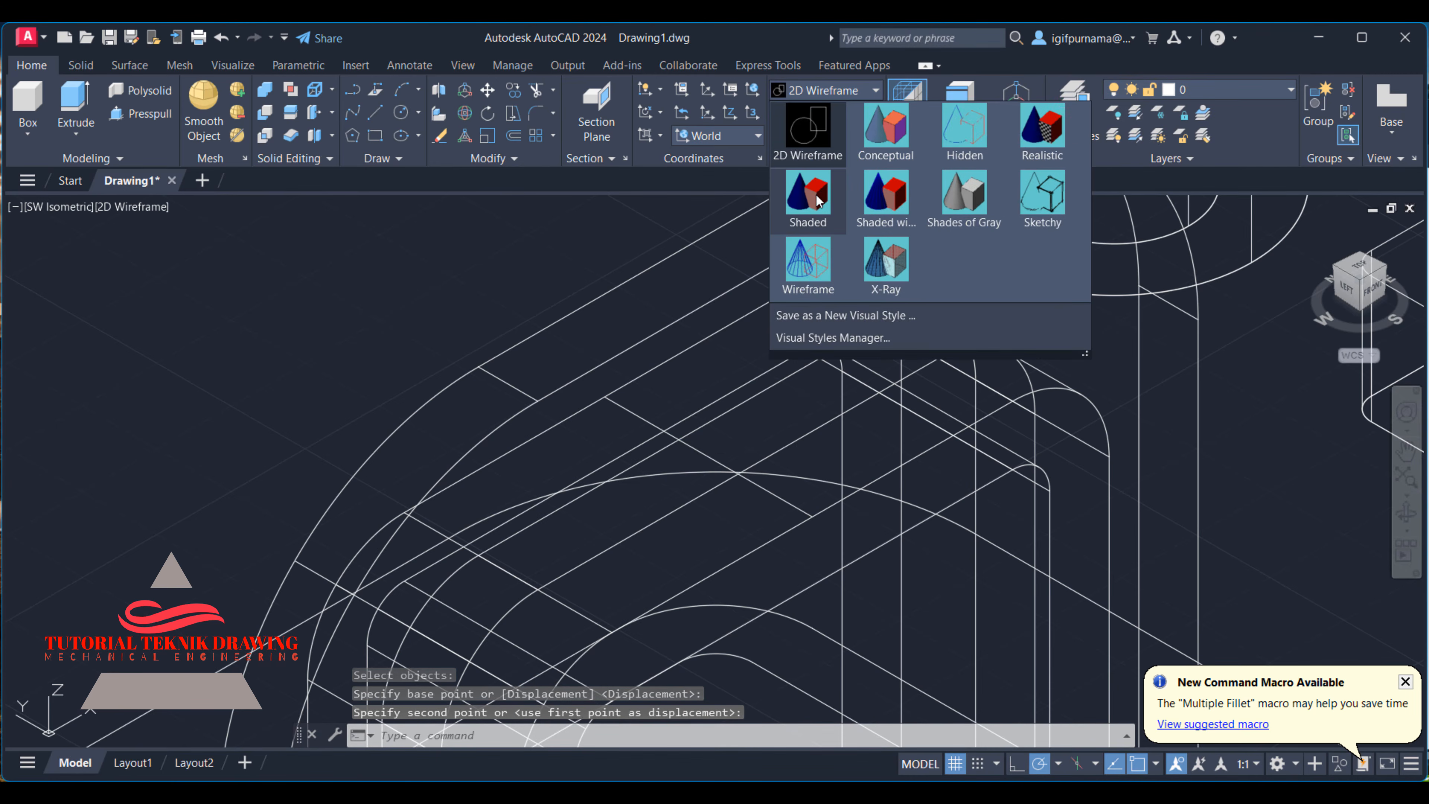
pyautogui.click(816, 195)
pyautogui.scroll(-5, 728, 257)
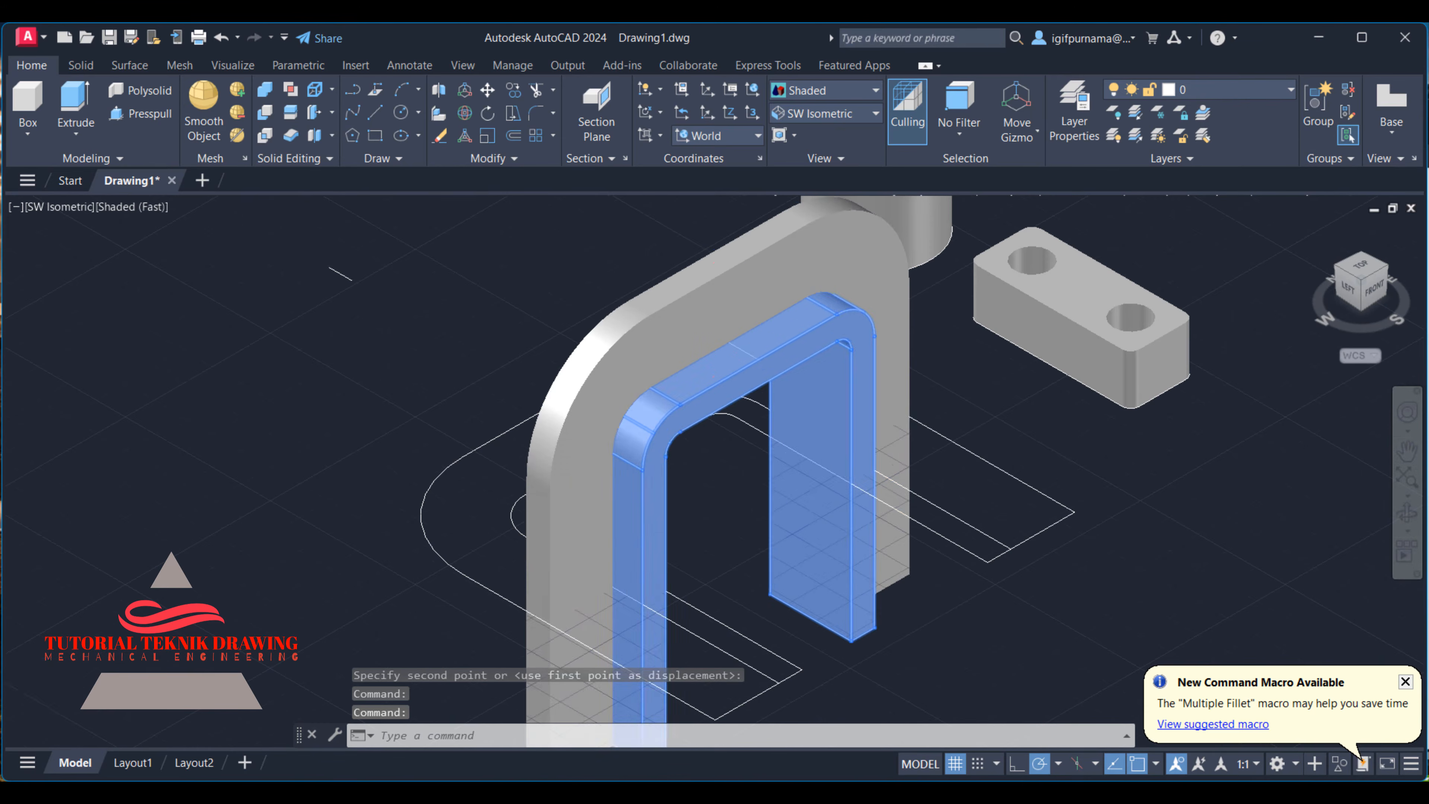
# - Move both joined arch solids together away from the flat profile outlines
pyautogui.click(481, 96)
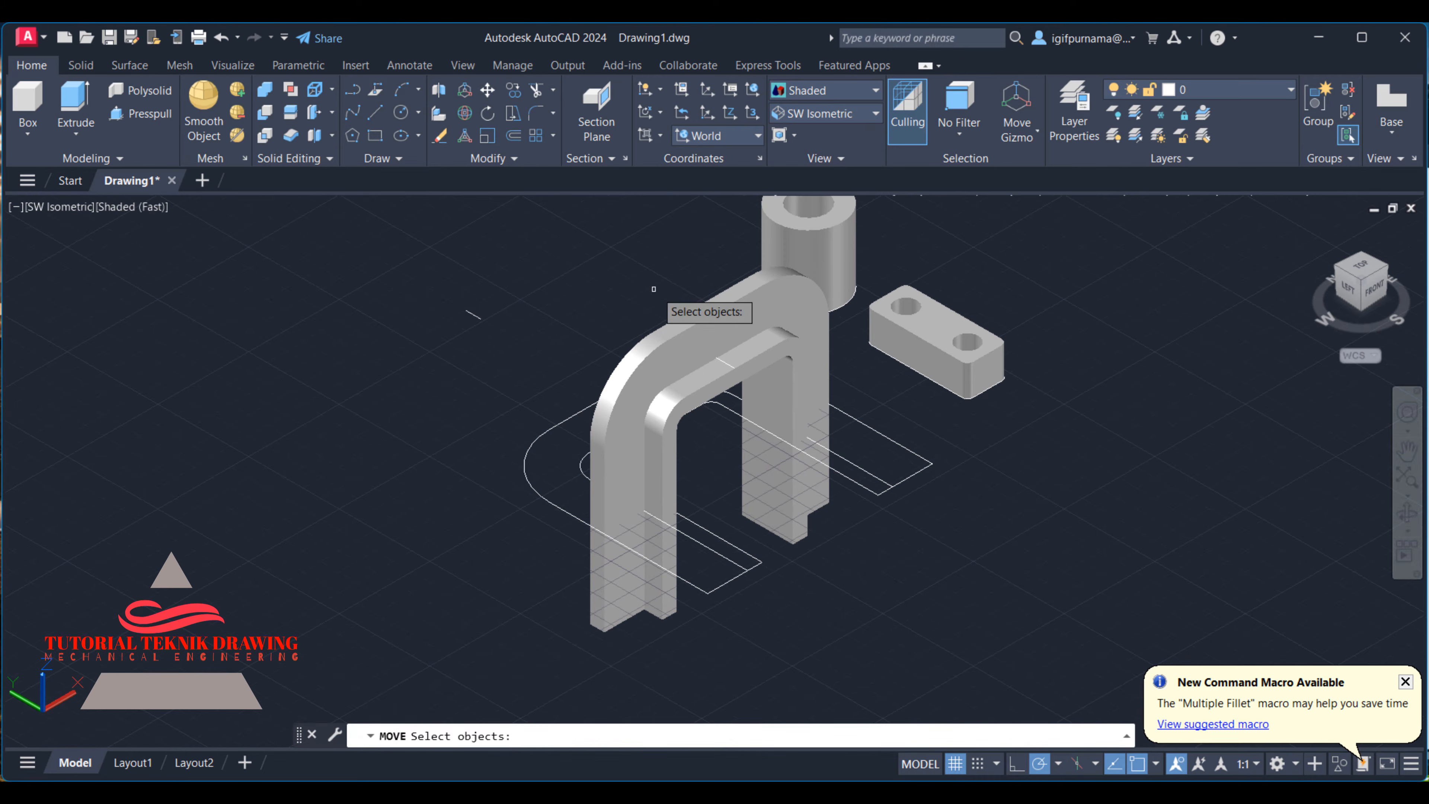
pyautogui.click(701, 354)
pyautogui.click(699, 388)
pyautogui.press('Return')
pyautogui.click(699, 389)
pyautogui.click(294, 353)
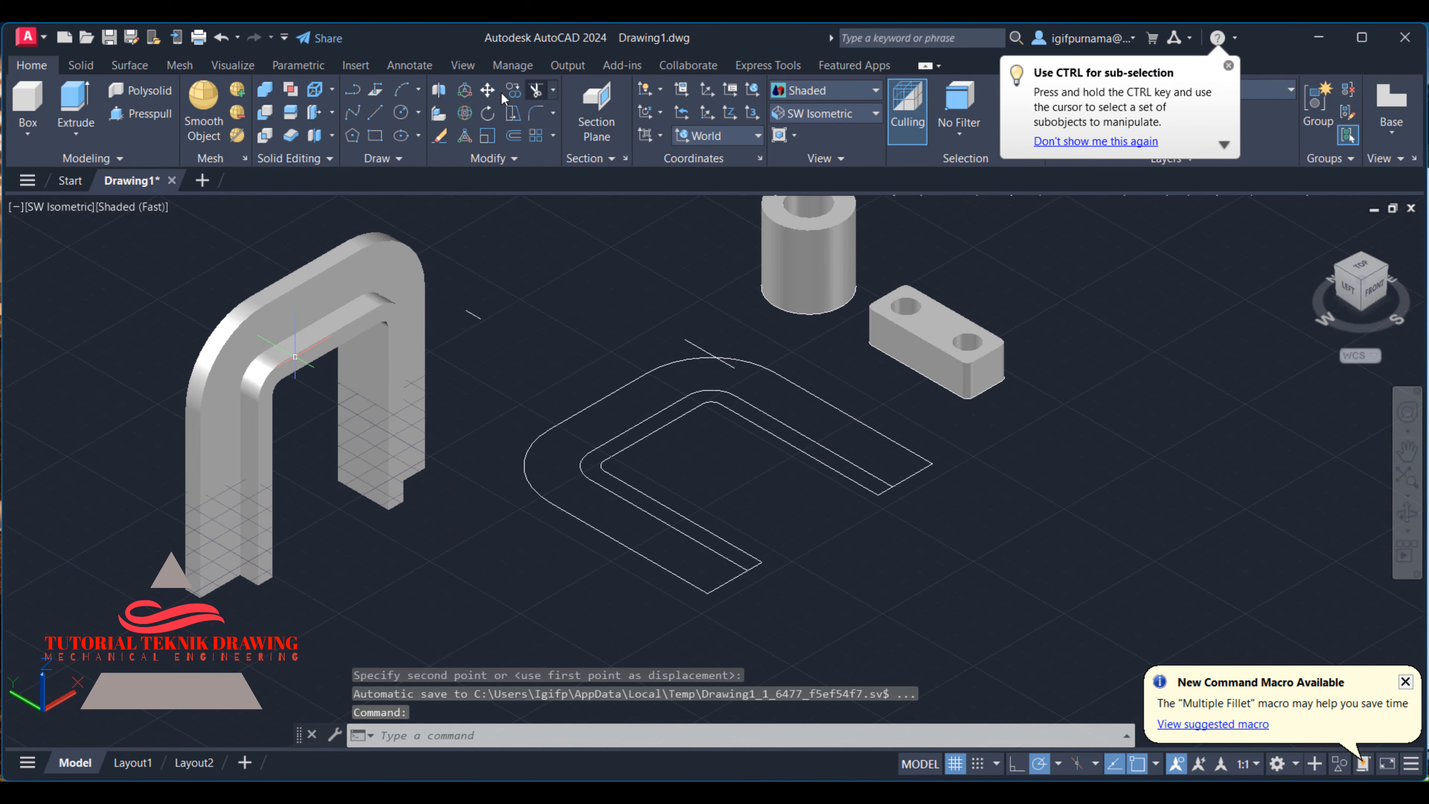
# - Erase the flat arch profile outlines and the leftover construction lines
pyautogui.click(440, 135)
pyautogui.click(816, 618)
pyautogui.click(619, 467)
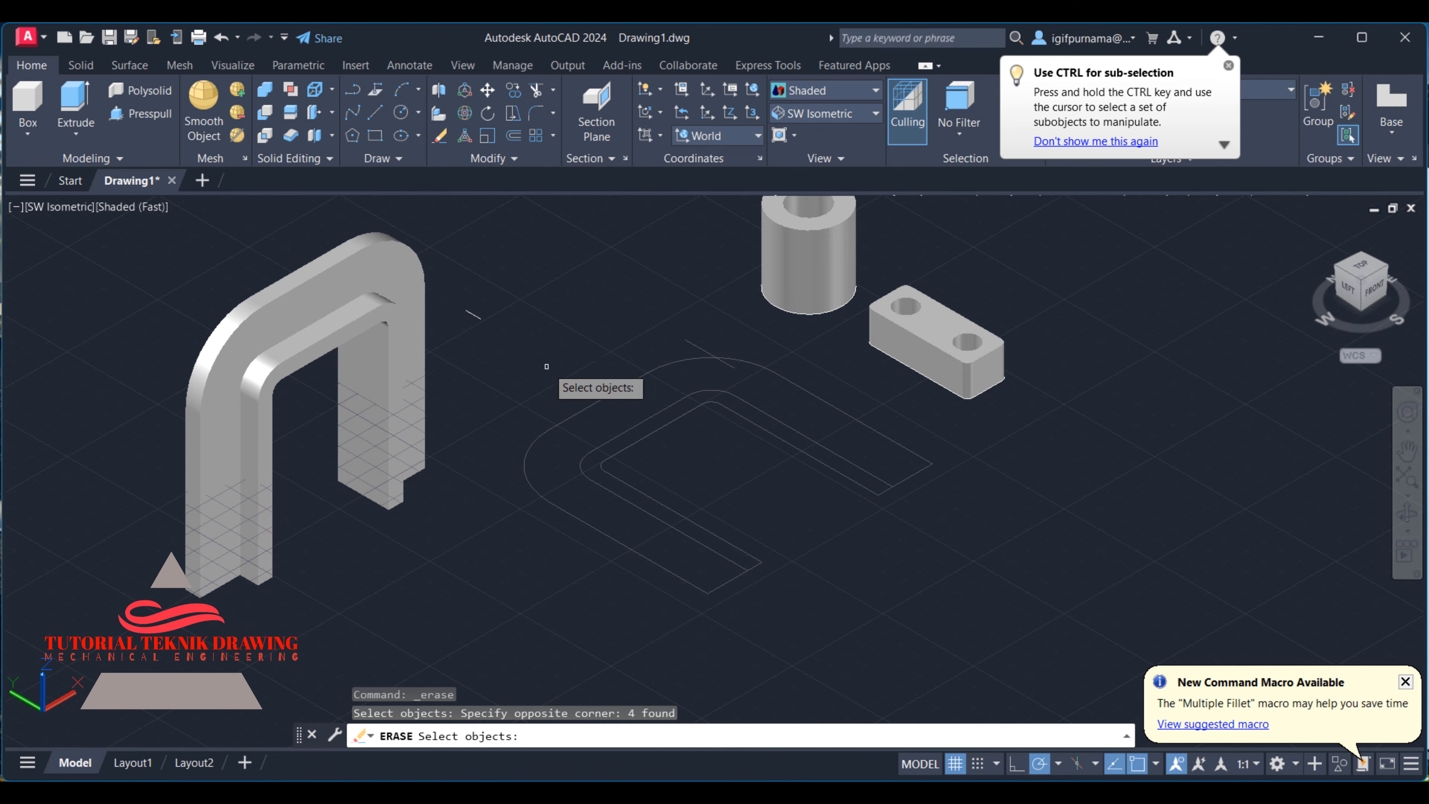
pyautogui.click(509, 326)
pyautogui.click(459, 286)
pyautogui.press('Return')
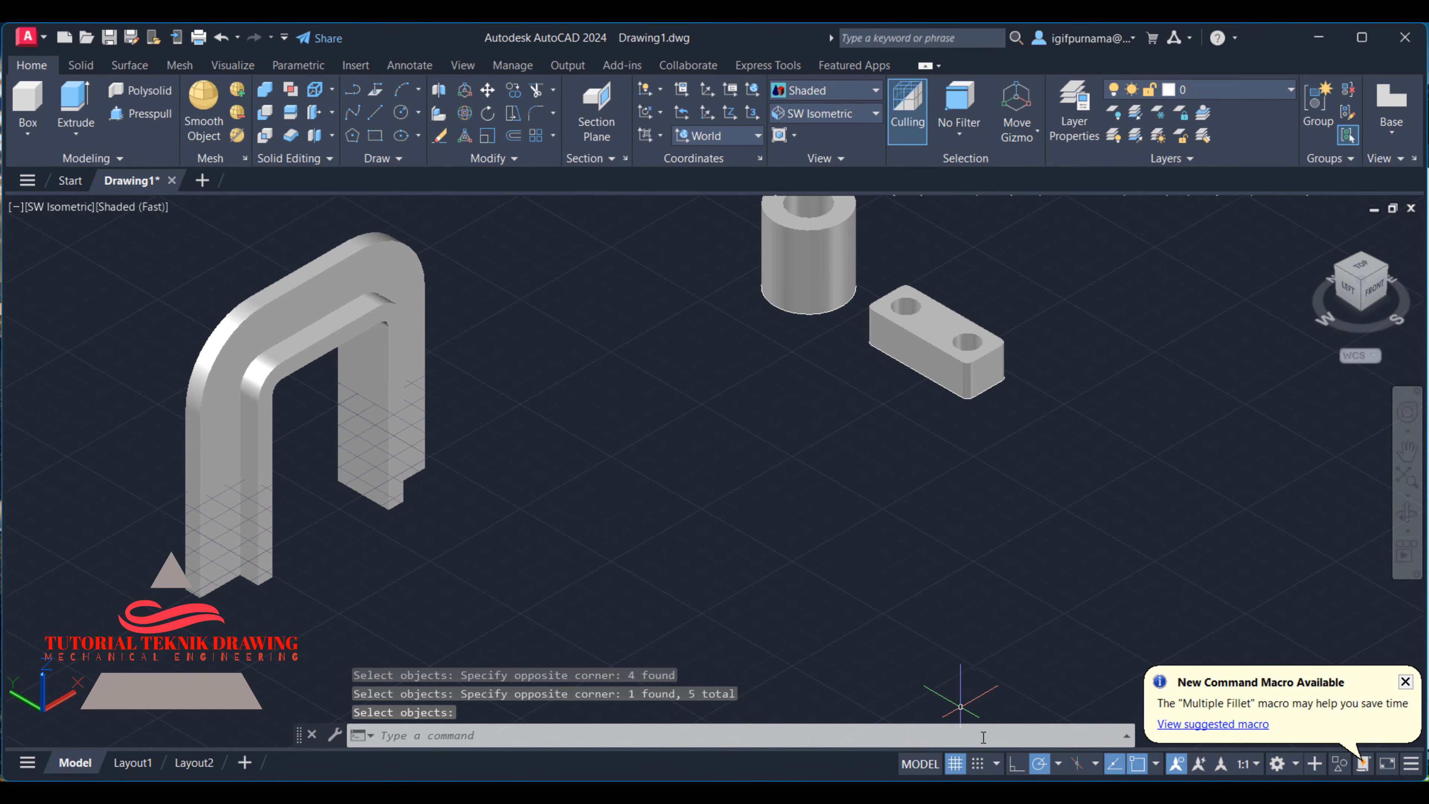
# - Turn off the drawing grid and bring the arch, boss and foot solids into view together
pyautogui.click(955, 763)
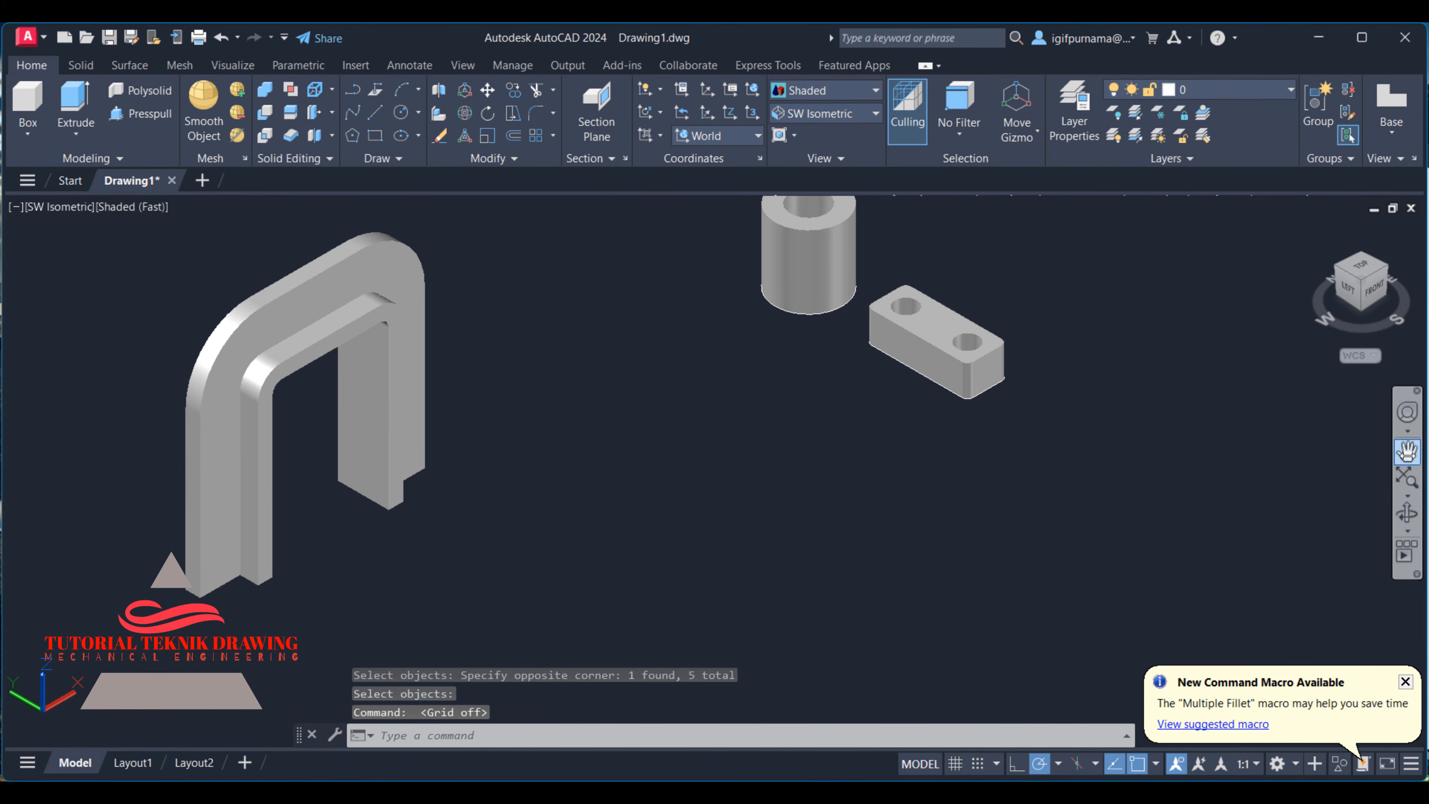
pyautogui.click(1407, 450)
pyautogui.moveTo(837, 488); pyautogui.dragTo(1097, 553)
pyautogui.rightClick(880, 364)
pyautogui.click(928, 372)
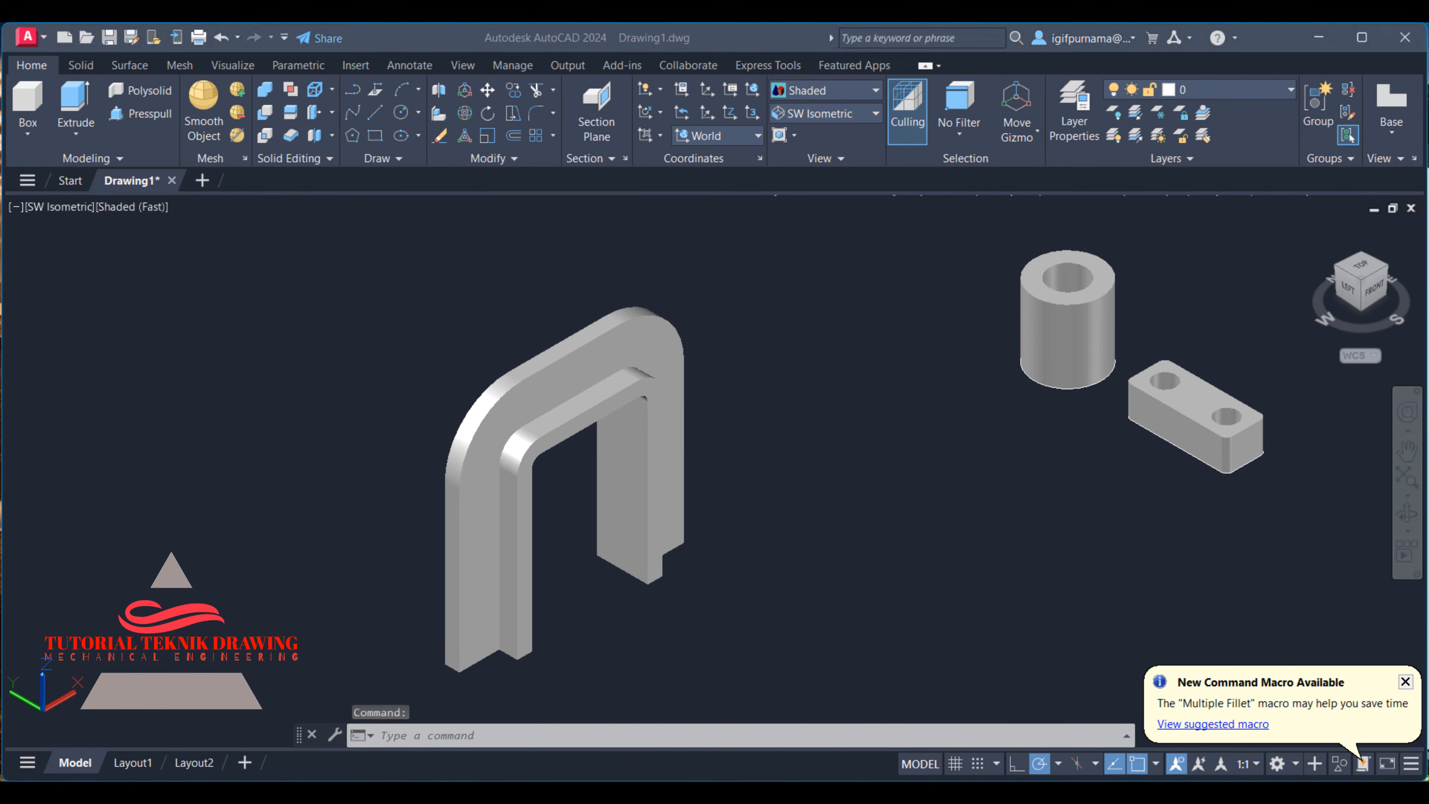
# - Check the reference views, then draw a line across the outer arch's flat top face, joining the midpoints of its two long edges
pyautogui.hotkey('alt', 'Tab')
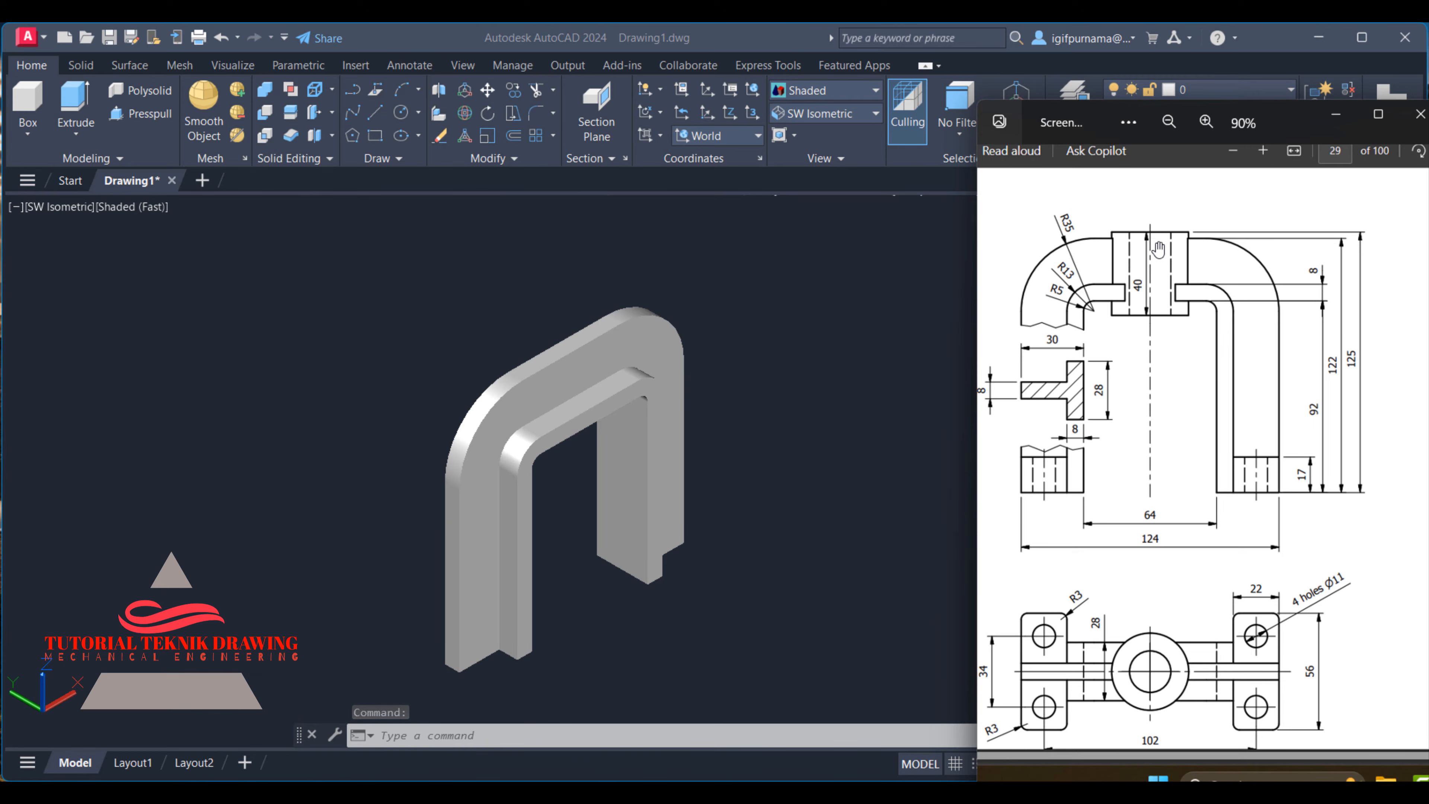
pyautogui.click(785, 308)
pyautogui.scroll(5, 494, 271)
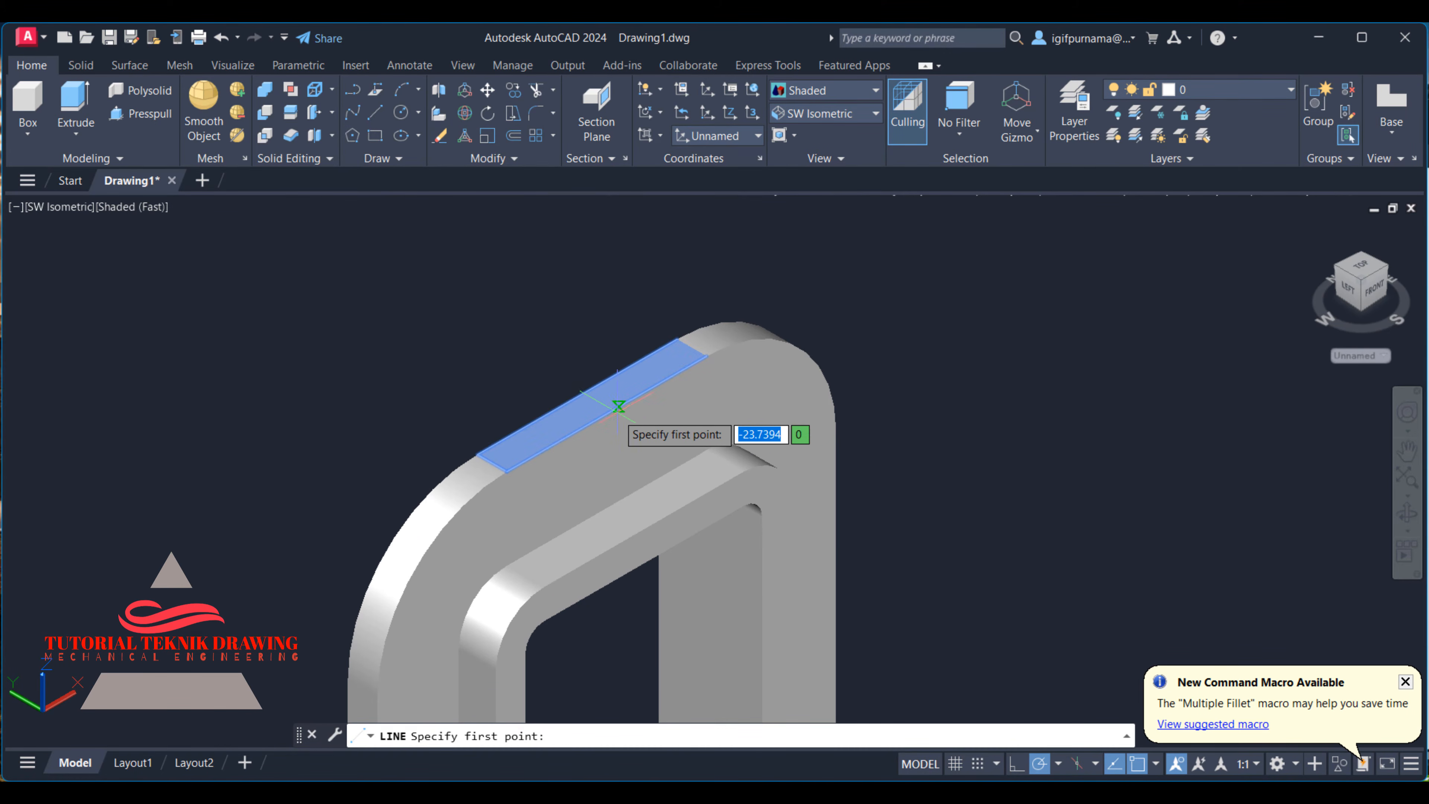
pyautogui.click(607, 413)
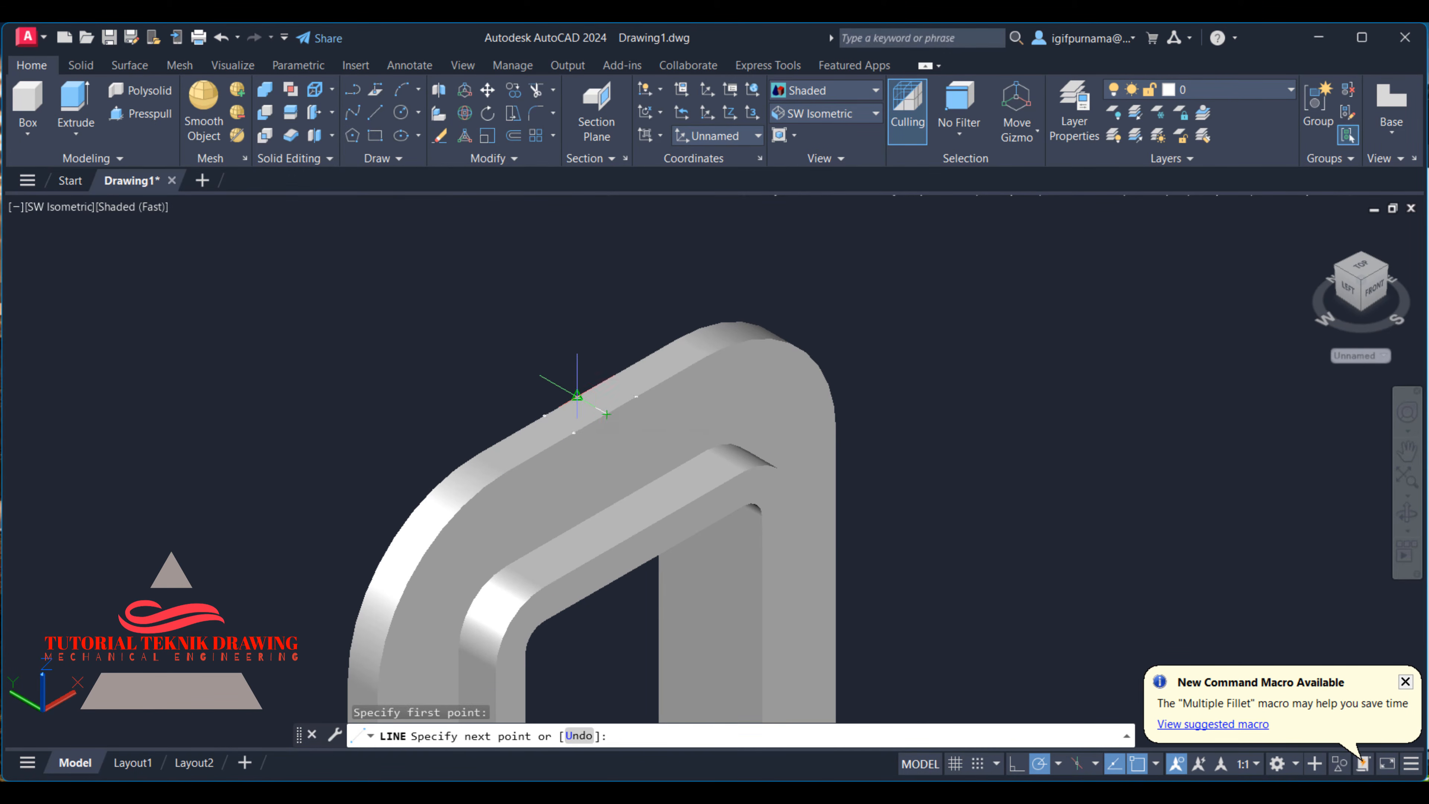
pyautogui.click(577, 394)
pyautogui.rightClick(574, 402)
pyautogui.click(602, 412)
pyautogui.scroll(-3, 477, 400)
pyautogui.scroll(-2, 478, 396)
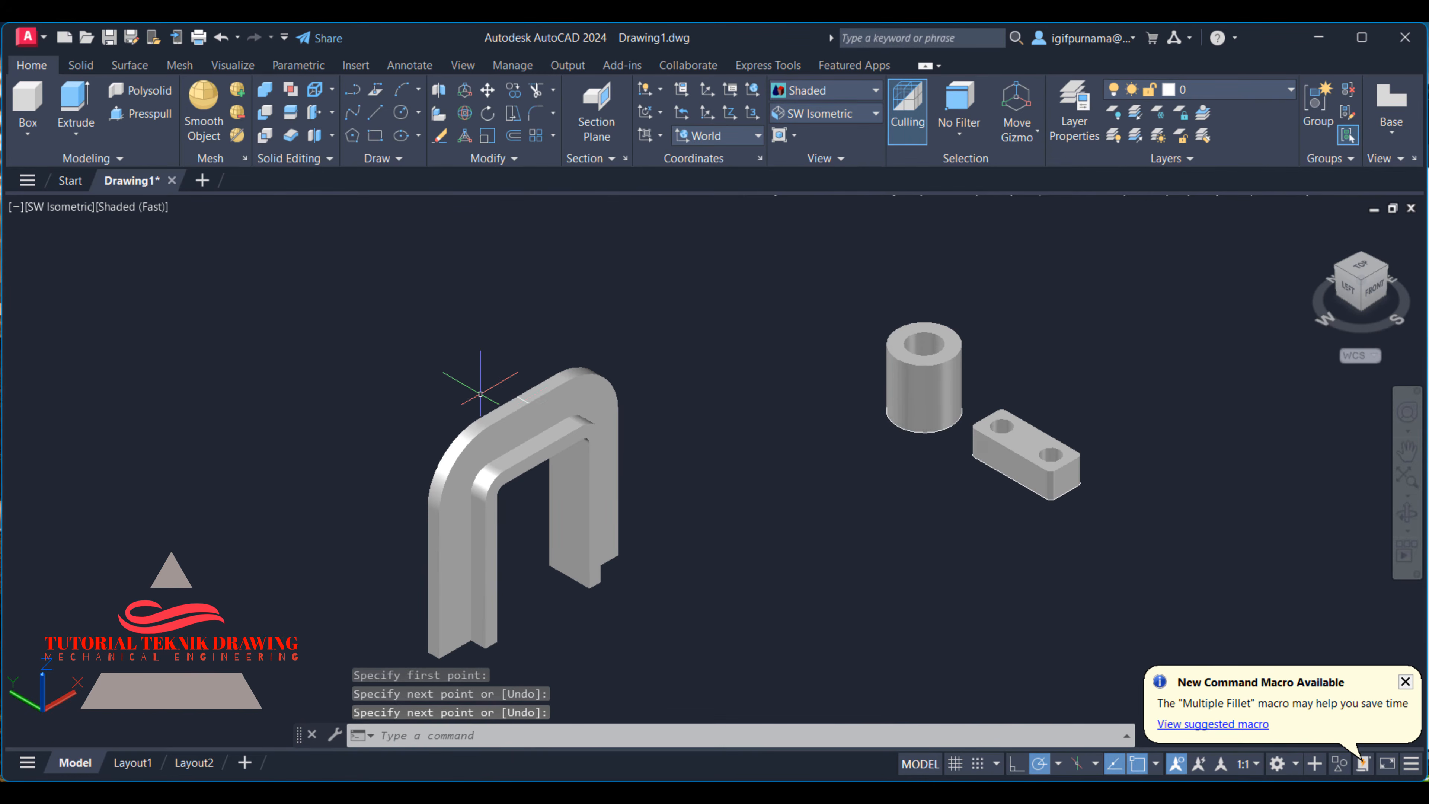
# - Reopen the reference image to examine the boss's height and position relative to the arch top
pyautogui.click(927, 793)
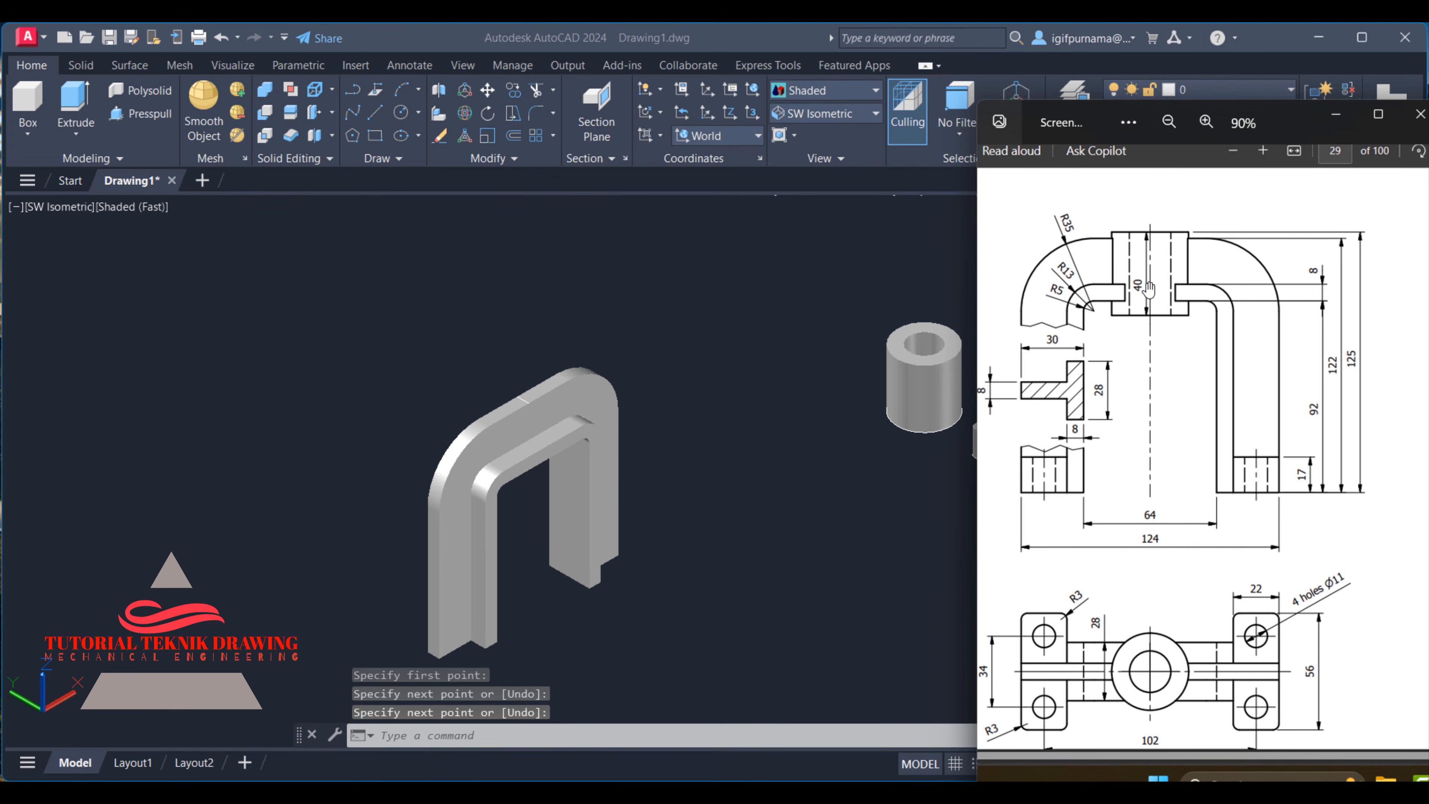
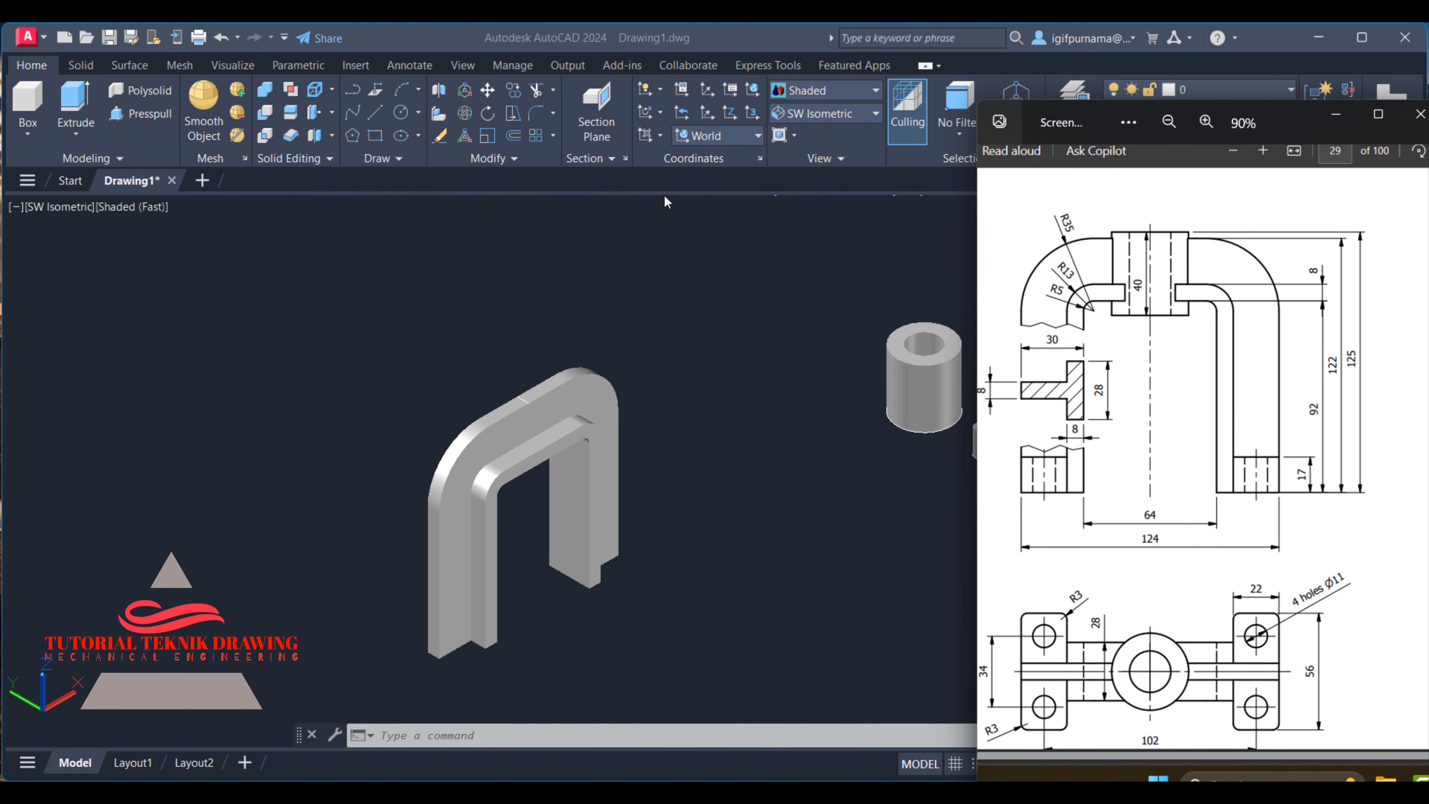
# - Draw a vertical line 3 units upward from the midpoint of the cross line on the arch's top face
pyautogui.click(669, 267)
pyautogui.scroll(3, 450, 338)
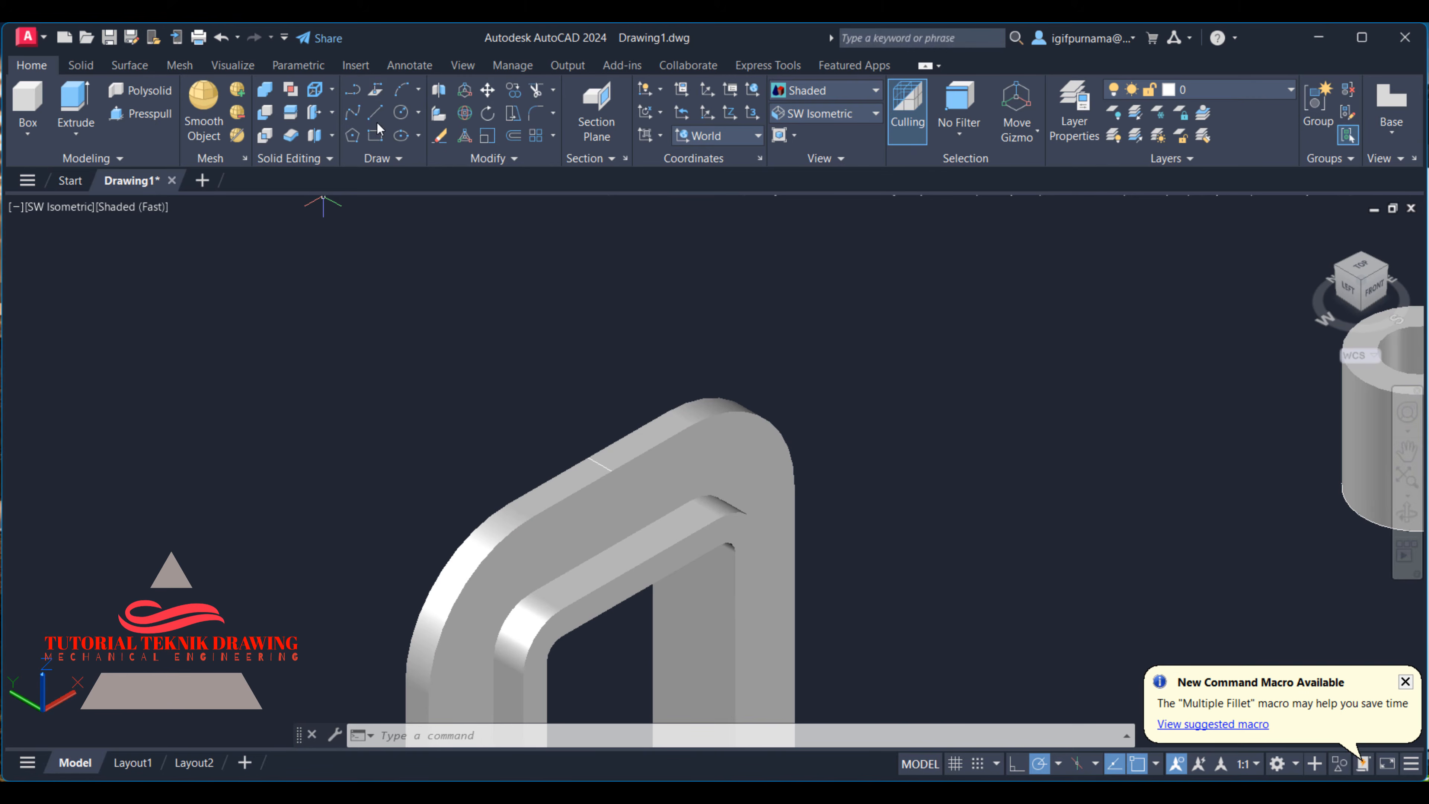
pyautogui.click(375, 113)
pyautogui.scroll(2, 513, 371)
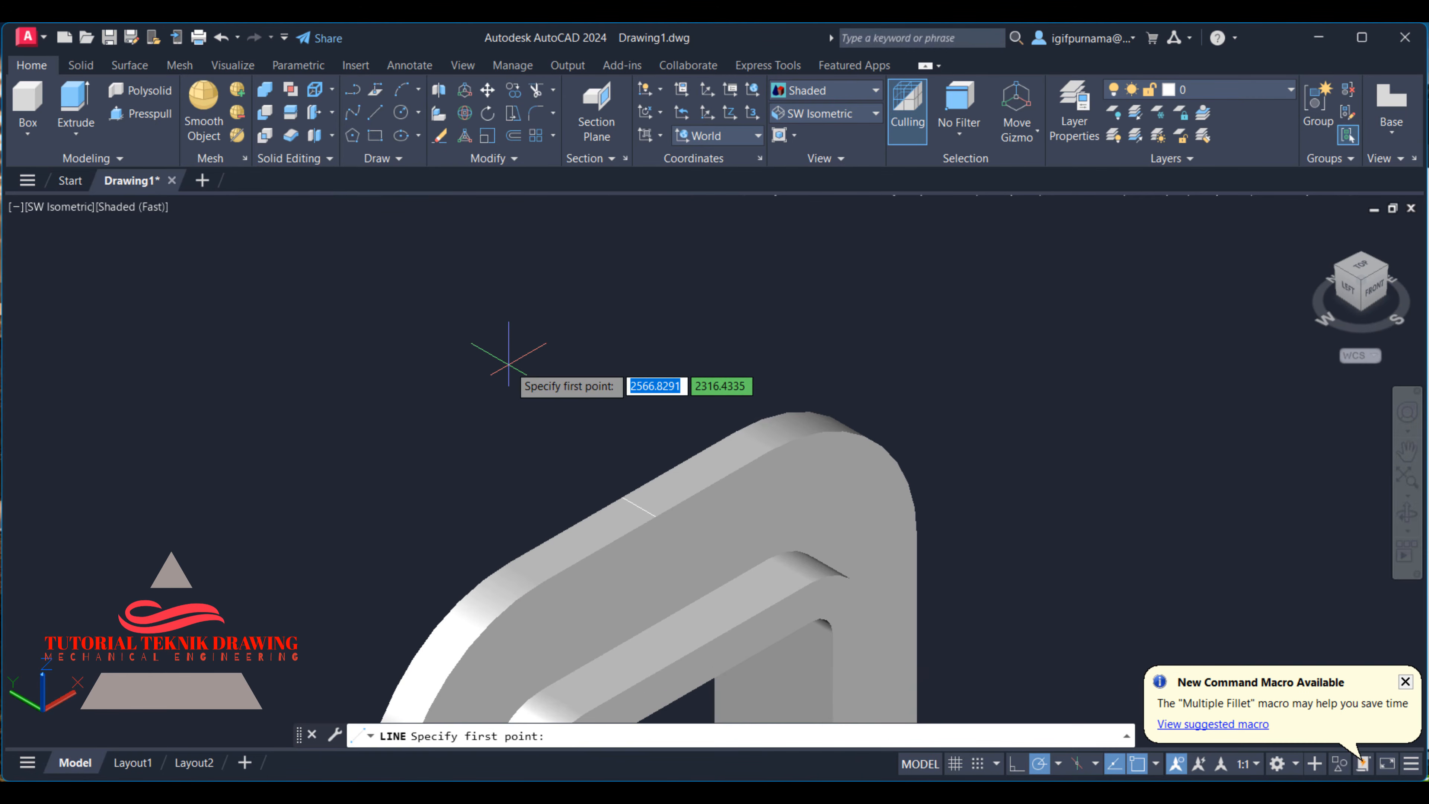
pyautogui.click(639, 505)
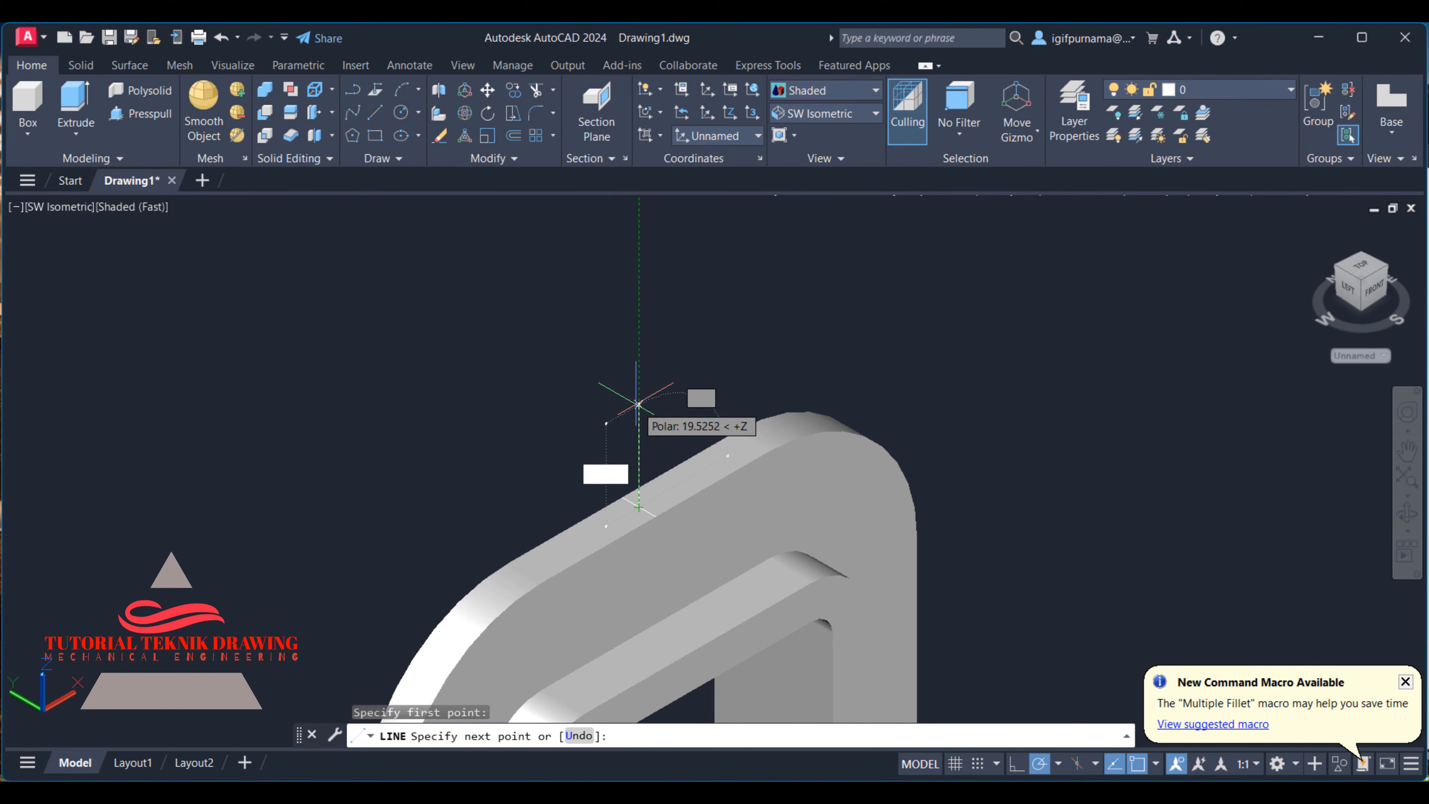
pyautogui.write('3')
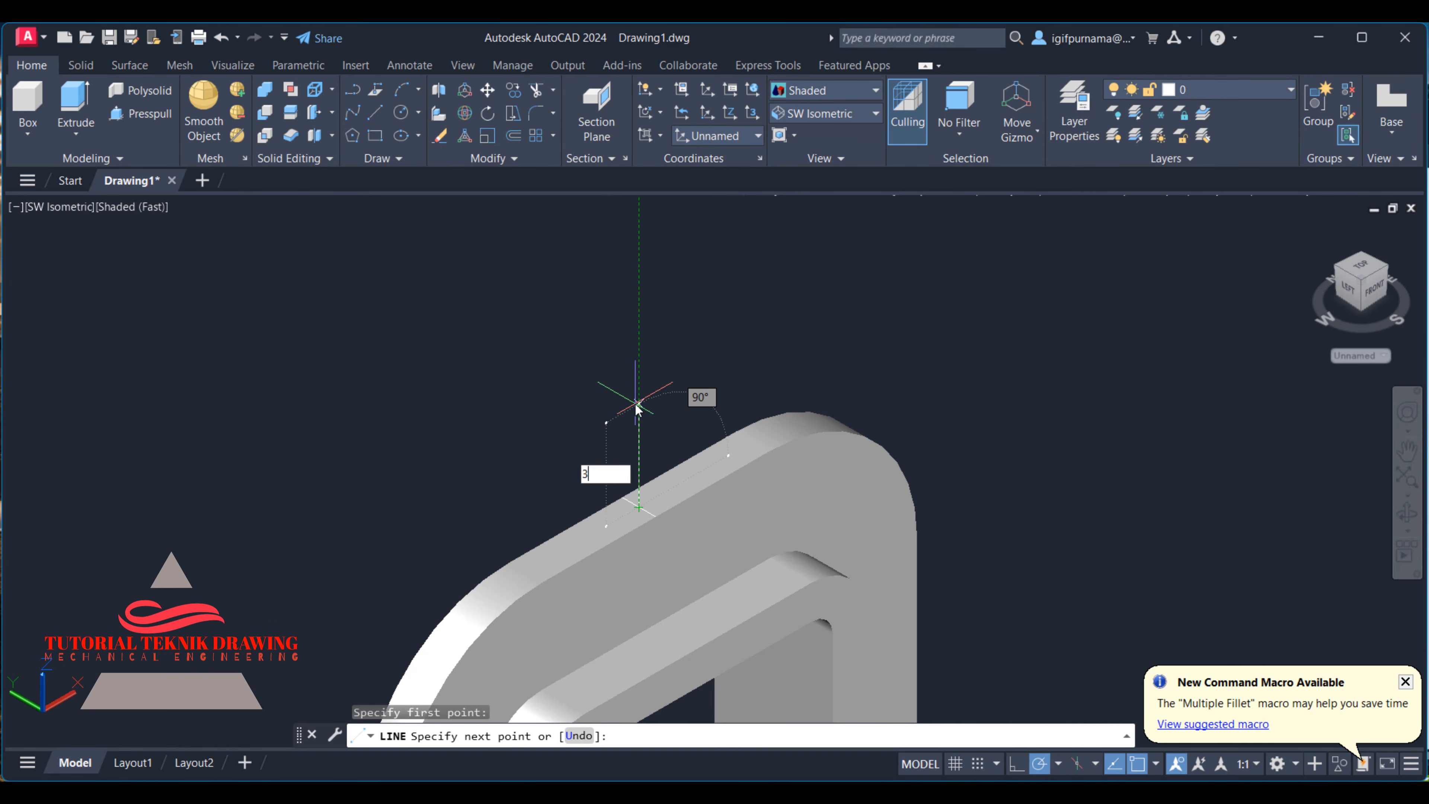
pyautogui.press('Return')
pyautogui.press('Return')
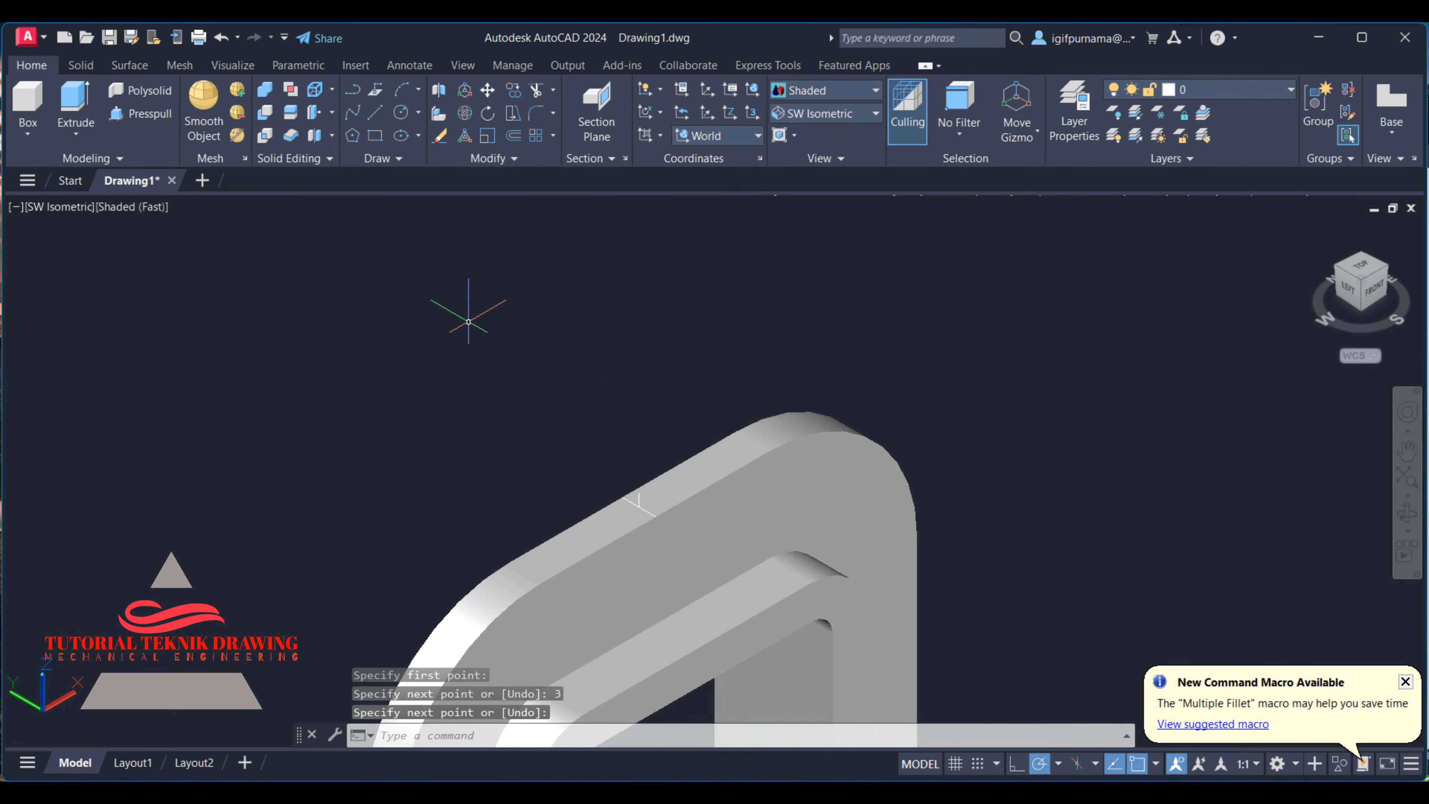
# - Move the cylindrical boss by its top centre onto the upper end of the vertical guide line above the arch
pyautogui.scroll(-2, 468, 318)
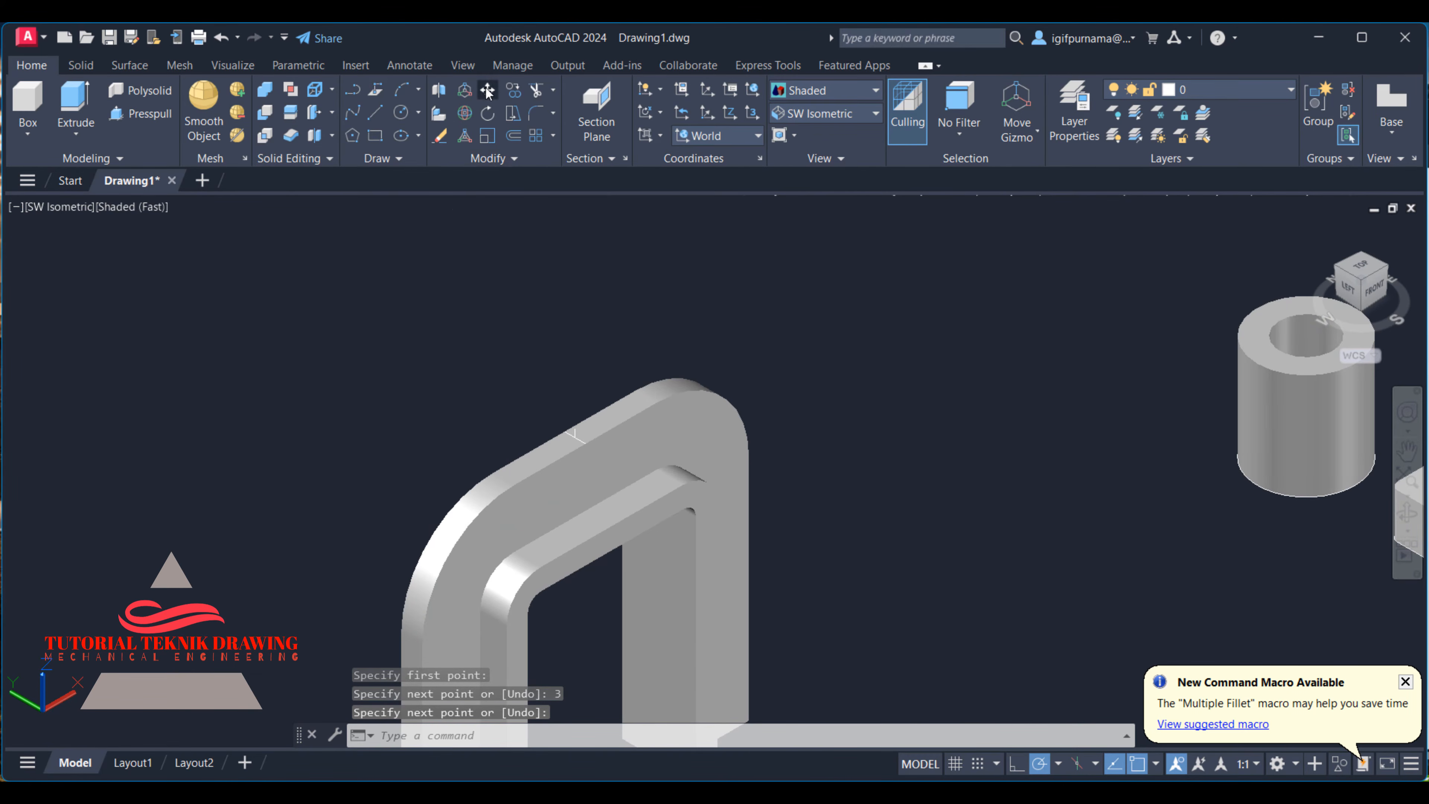
pyautogui.click(488, 91)
pyautogui.scroll(-2, 650, 344)
pyautogui.click(1069, 373)
pyautogui.scroll(4, 1061, 343)
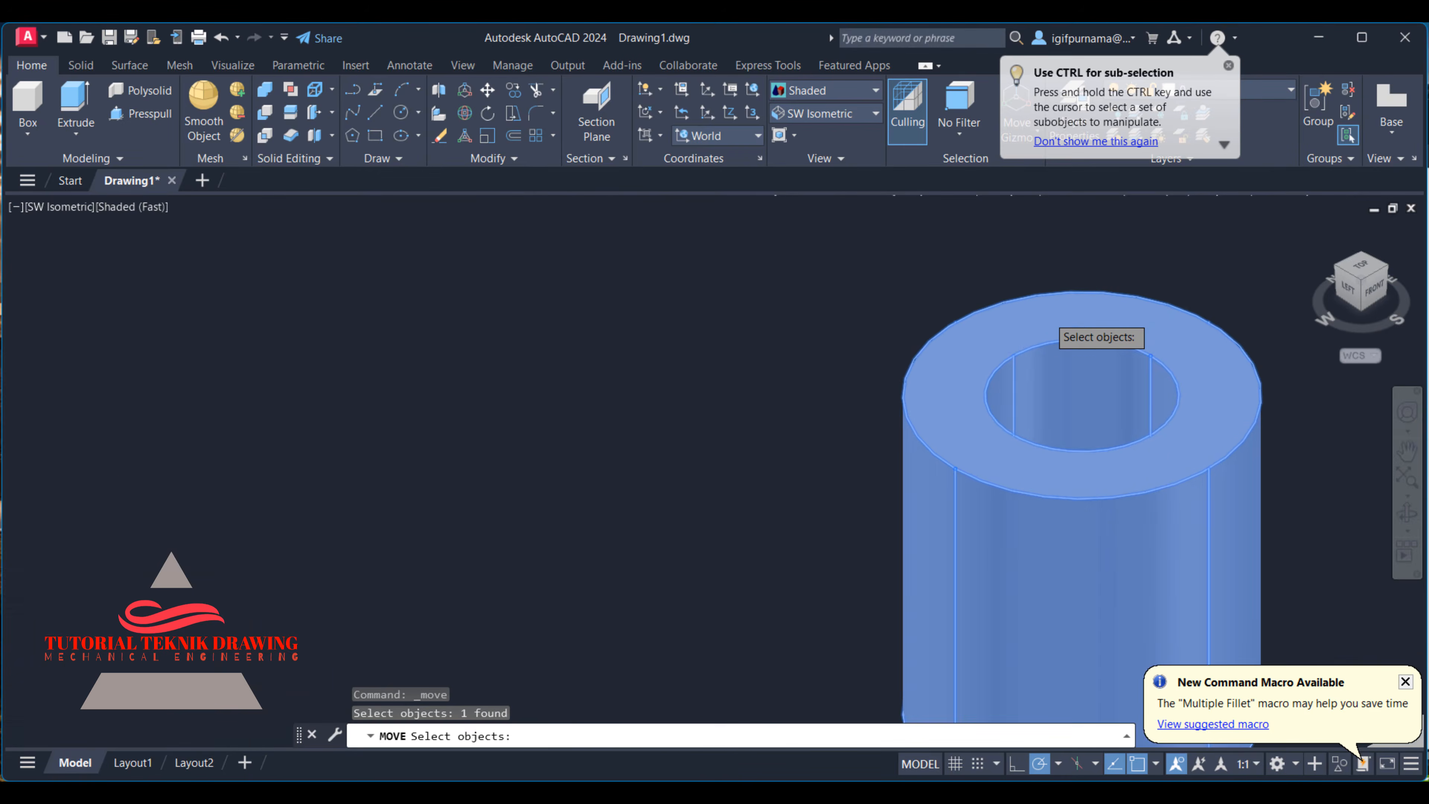
pyautogui.press('Return')
pyautogui.click(1080, 395)
pyautogui.scroll(-3, 1058, 281)
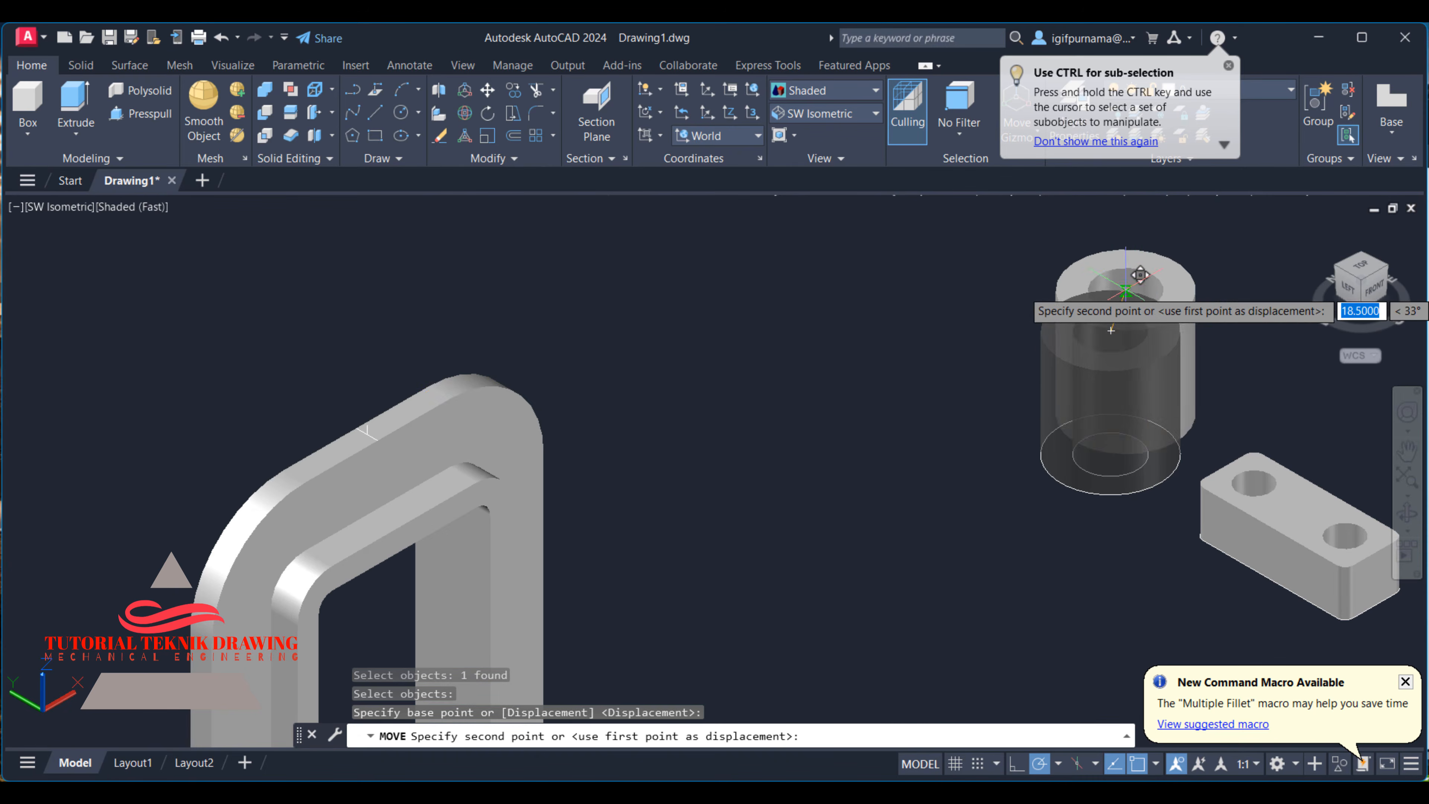
pyautogui.scroll(3, 300, 447)
pyautogui.scroll(4, 300, 448)
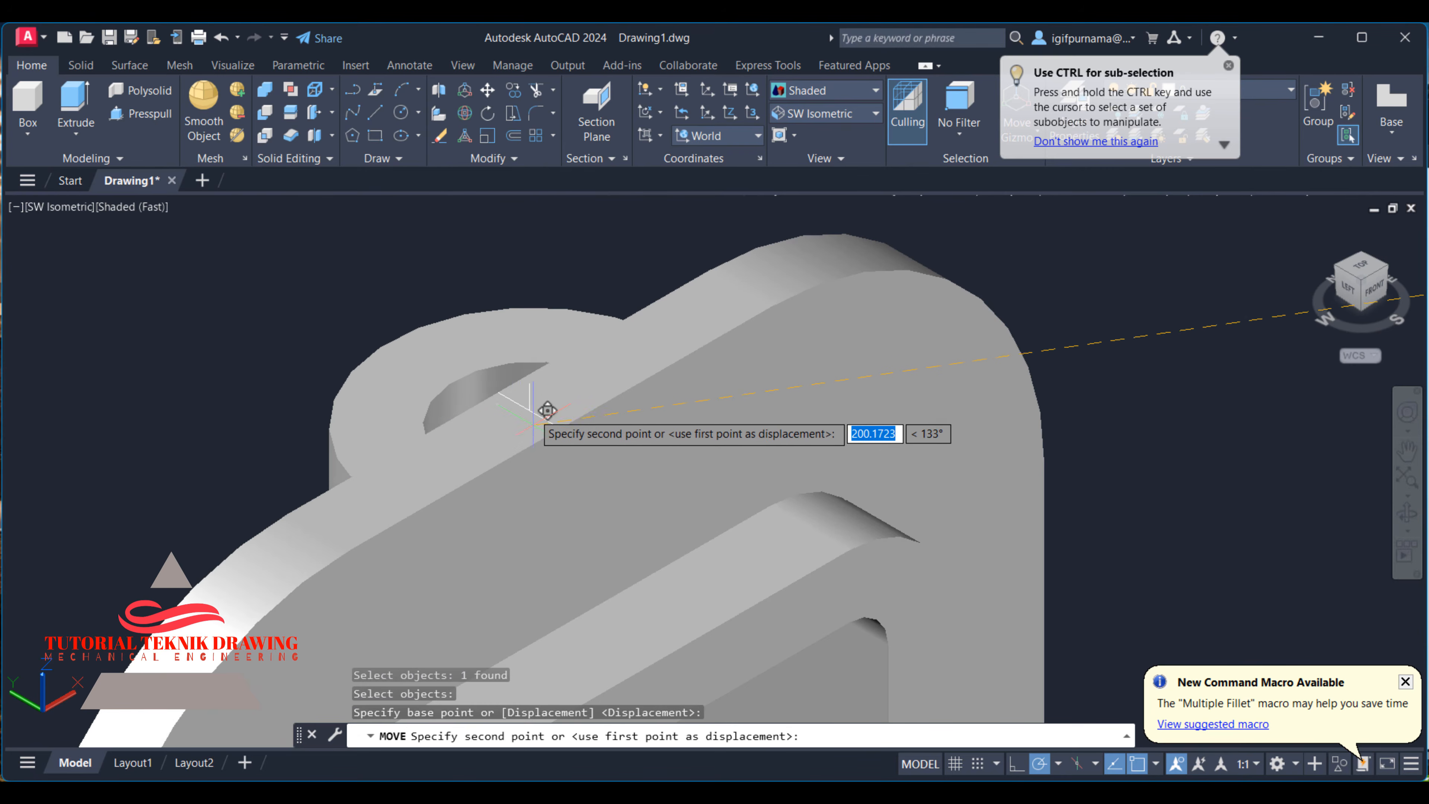
pyautogui.click(529, 383)
pyautogui.scroll(-4, 760, 457)
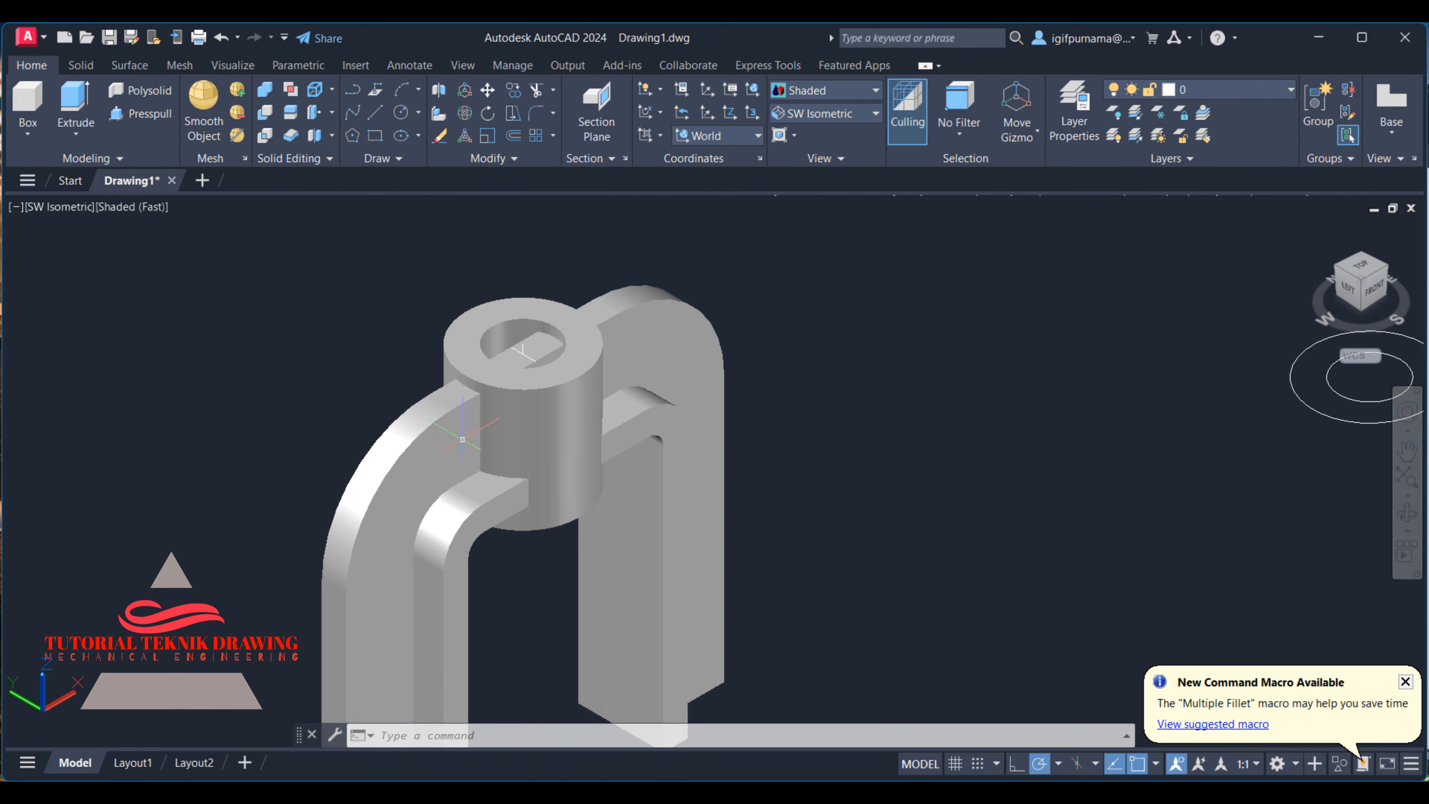
# - Union the boss with the arch solids into a single body
pyautogui.click(266, 91)
pyautogui.click(899, 508)
pyautogui.click(417, 278)
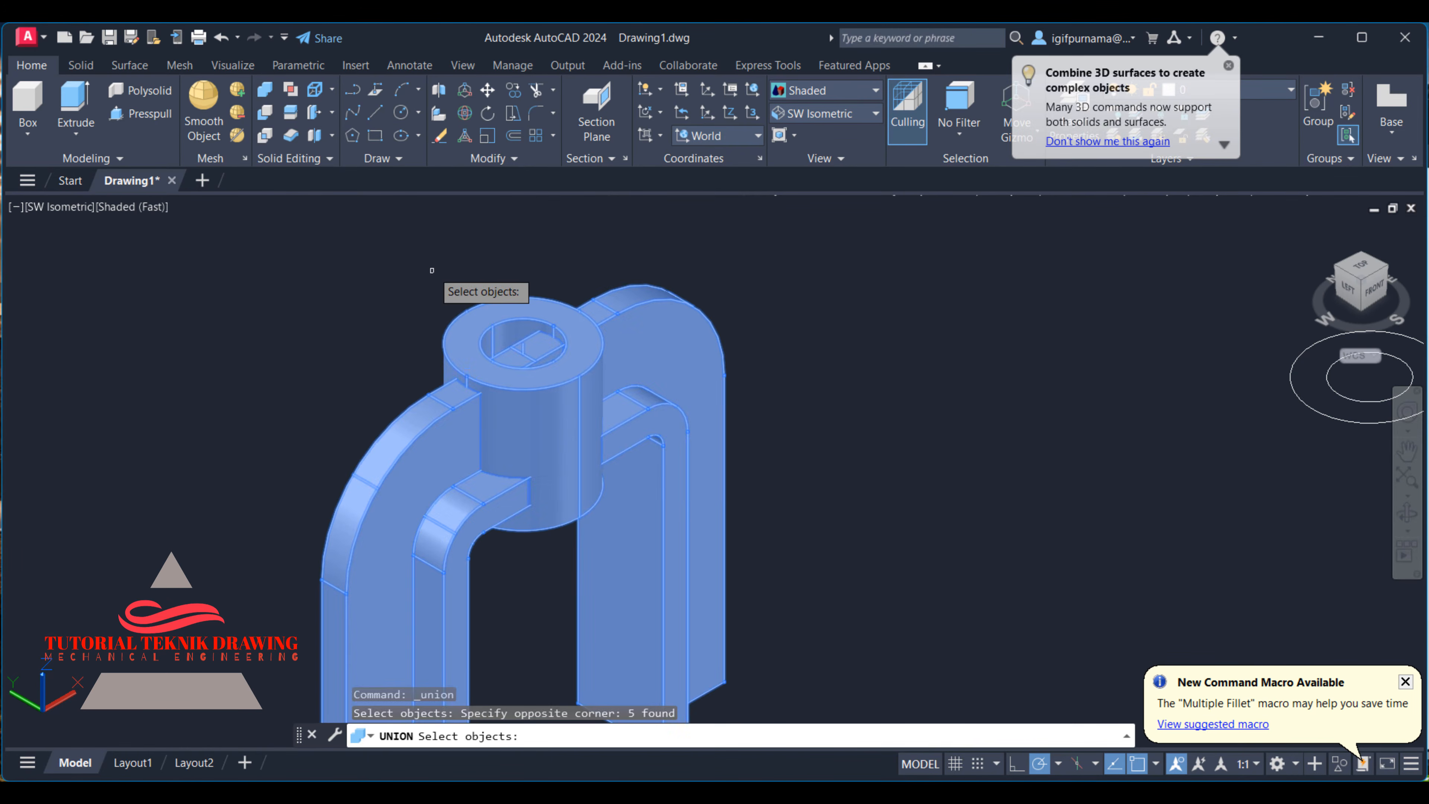
pyautogui.press('Return')
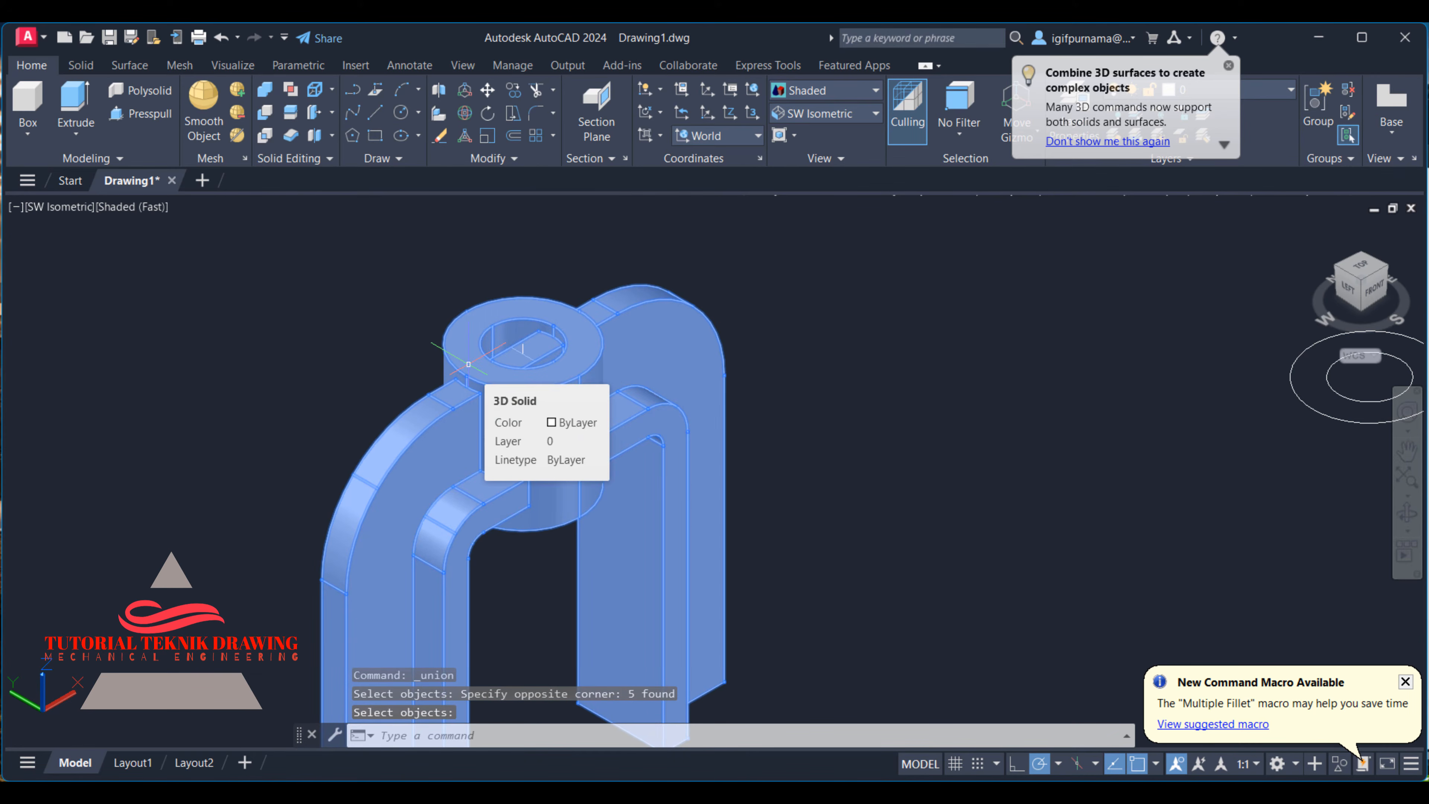
# - Draw a circle on the boss's top face, centred on the bore and matching the bore's edge
pyautogui.scroll(3, 468, 364)
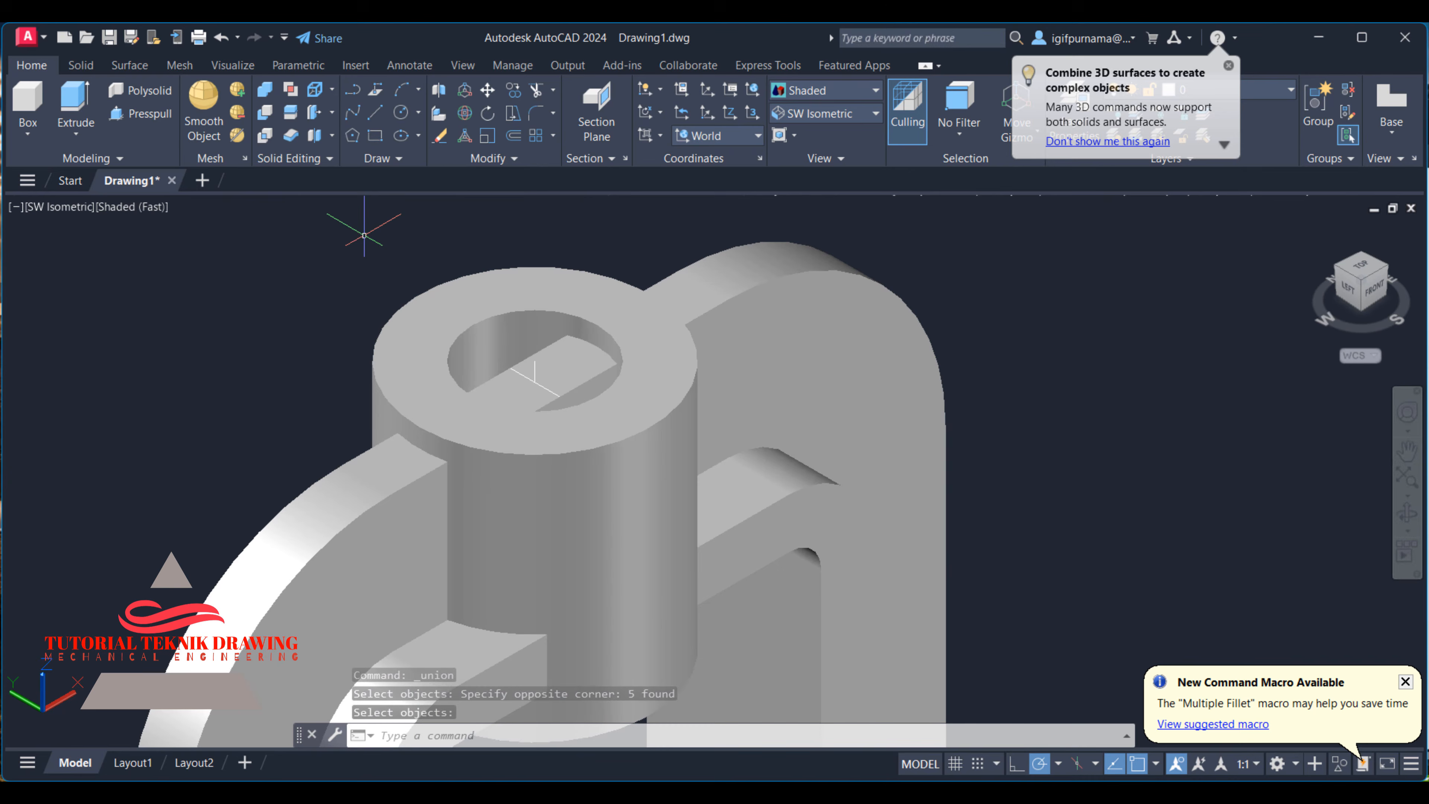
pyautogui.click(402, 113)
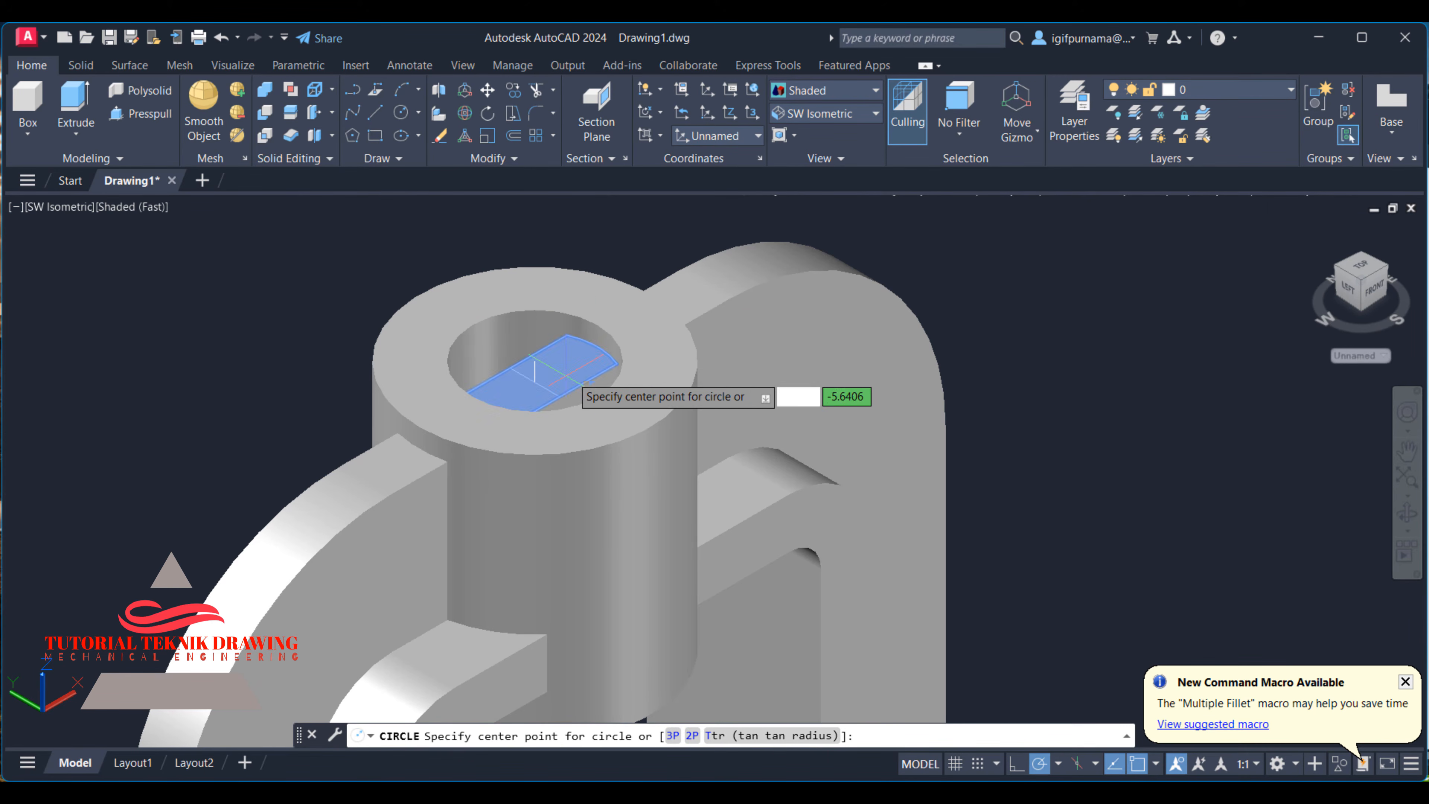
pyautogui.click(534, 360)
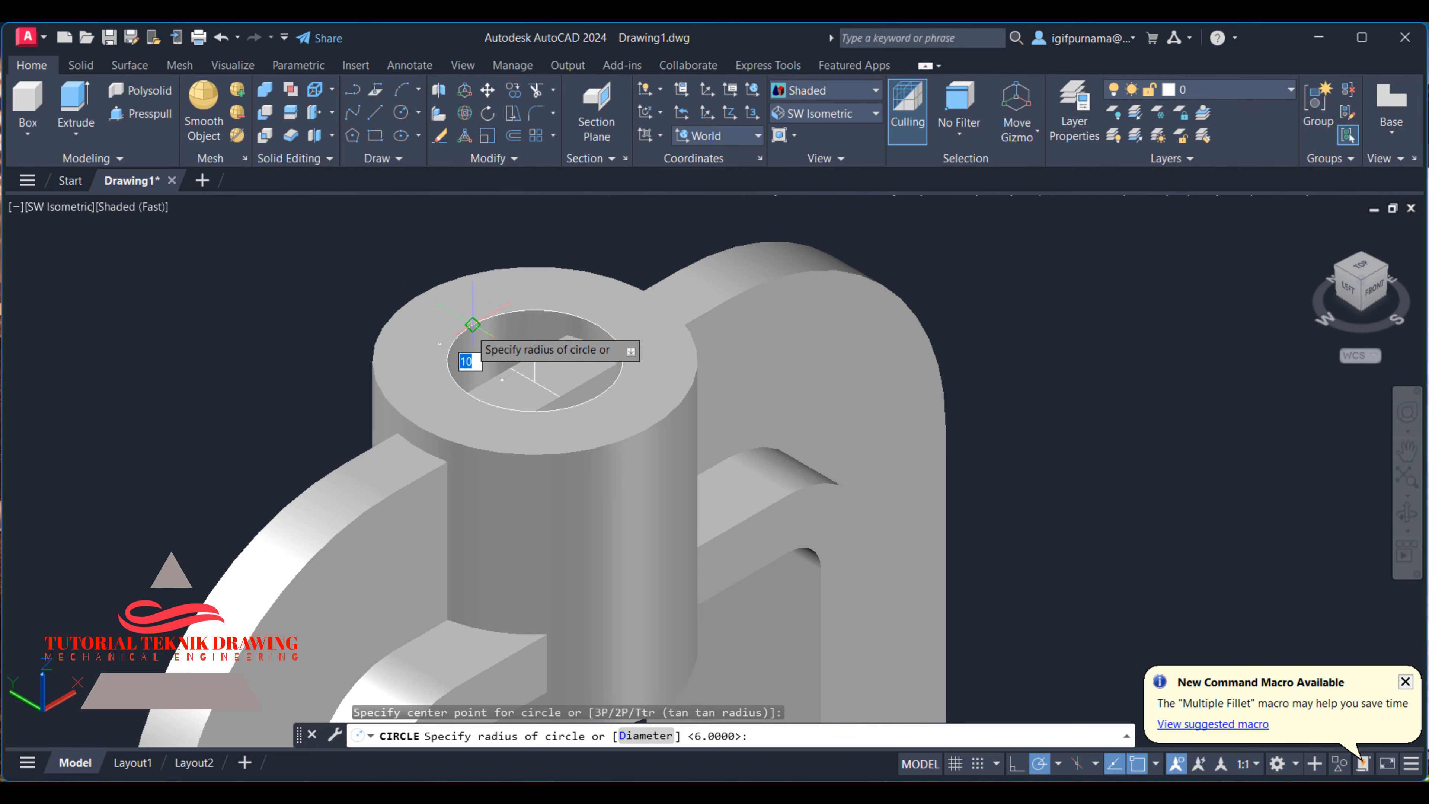
pyautogui.click(473, 325)
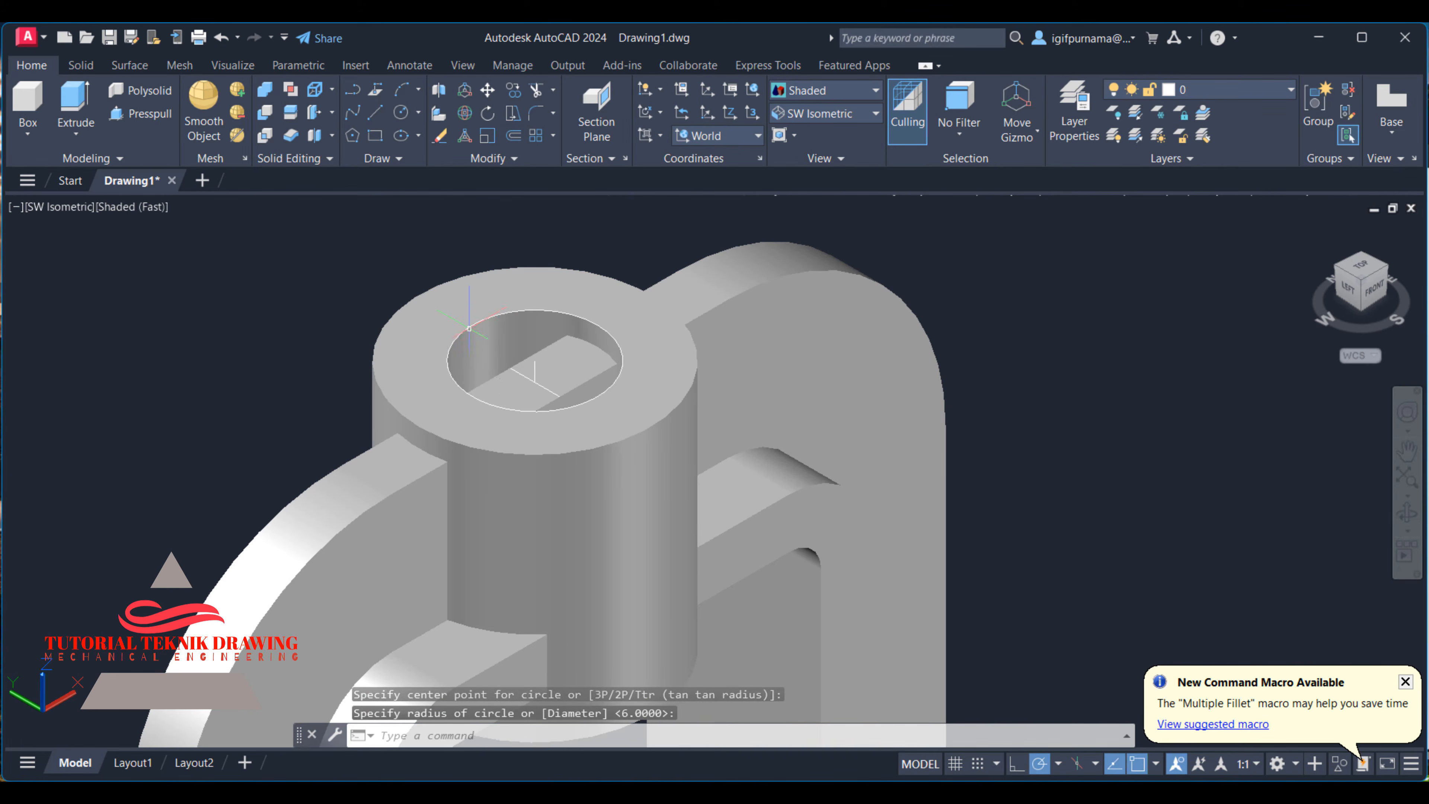
# - Create a cylinder from the bore's top centre with the bore's radius, extending down past the boss's lower end
pyautogui.click(135, 116)
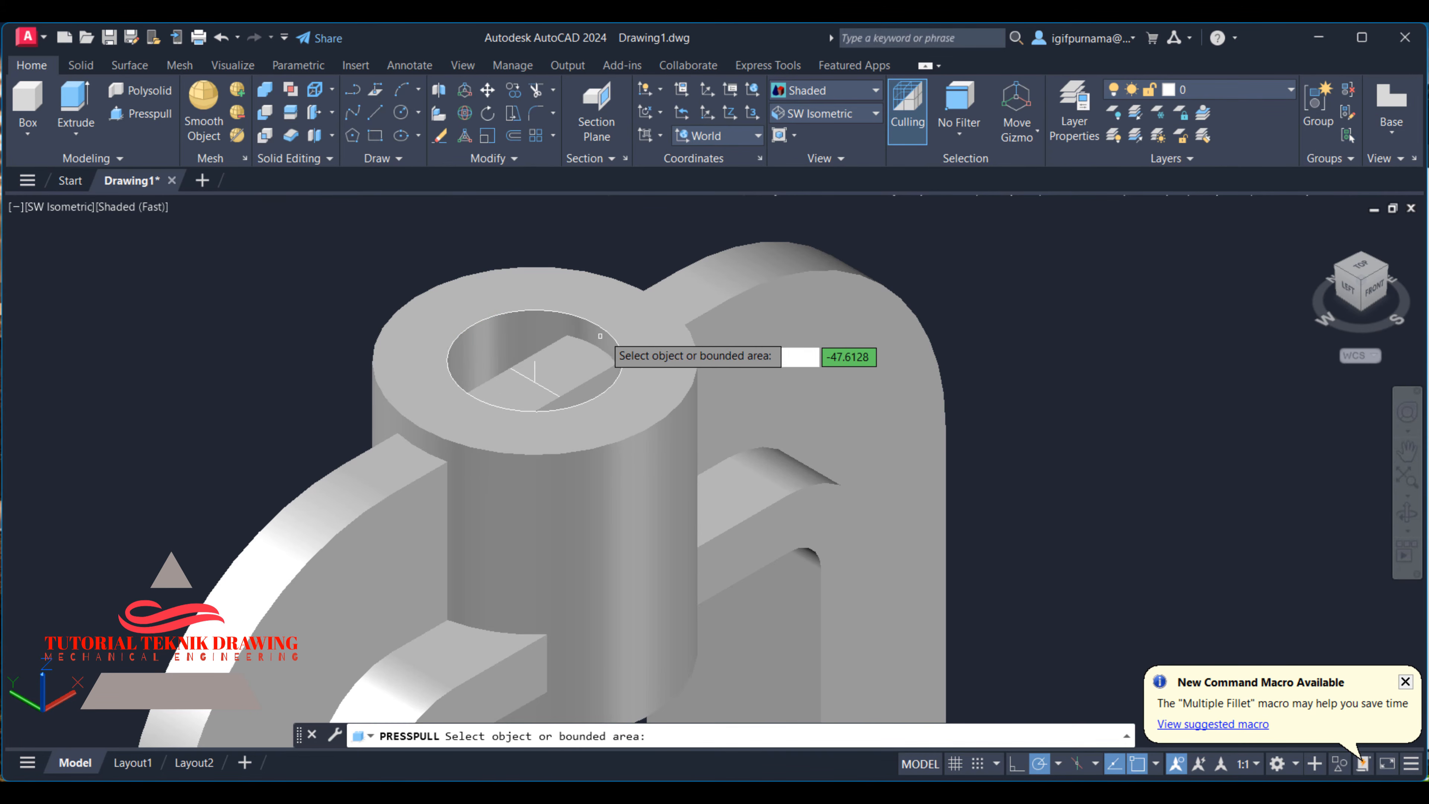
pyautogui.click(76, 107)
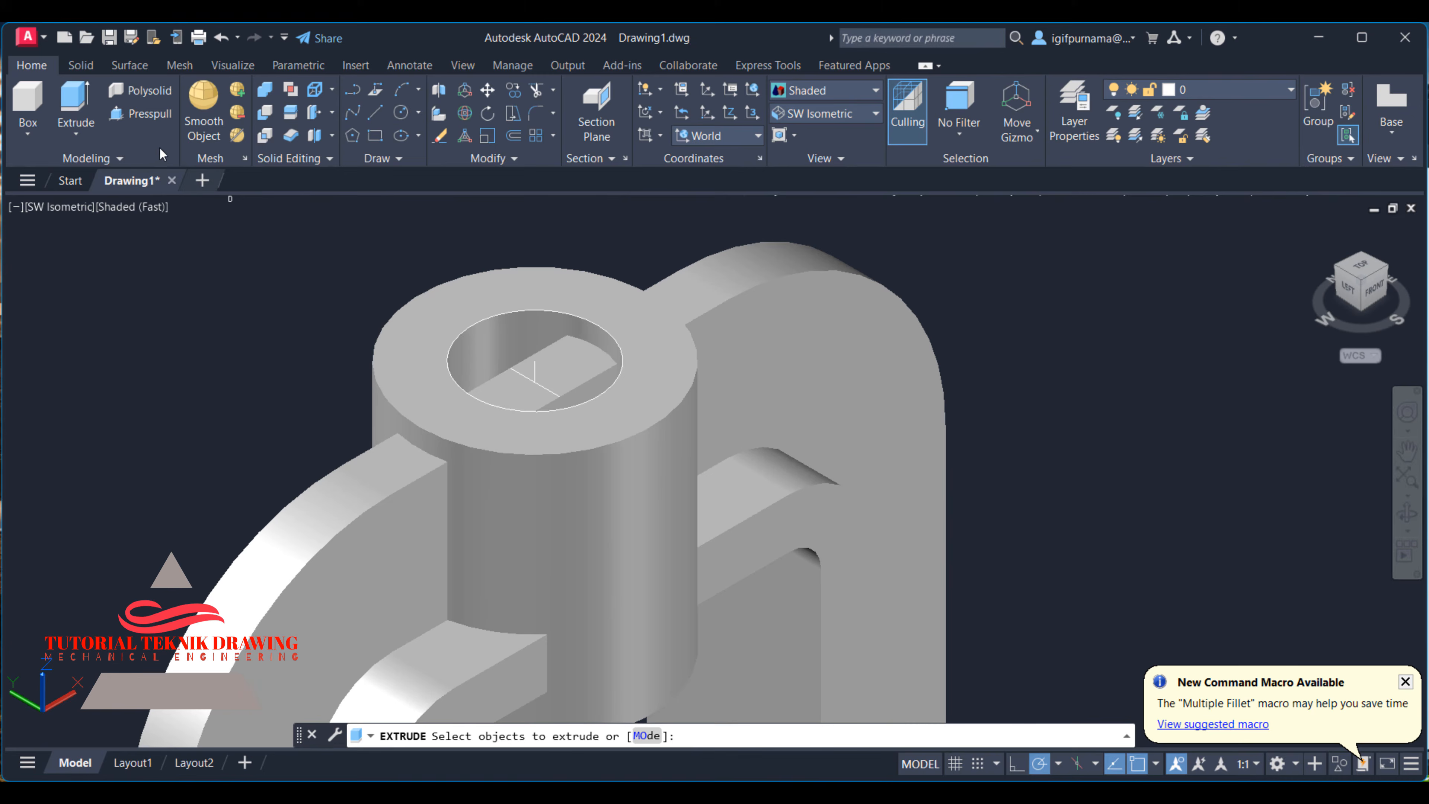
pyautogui.click(31, 134)
pyautogui.click(53, 216)
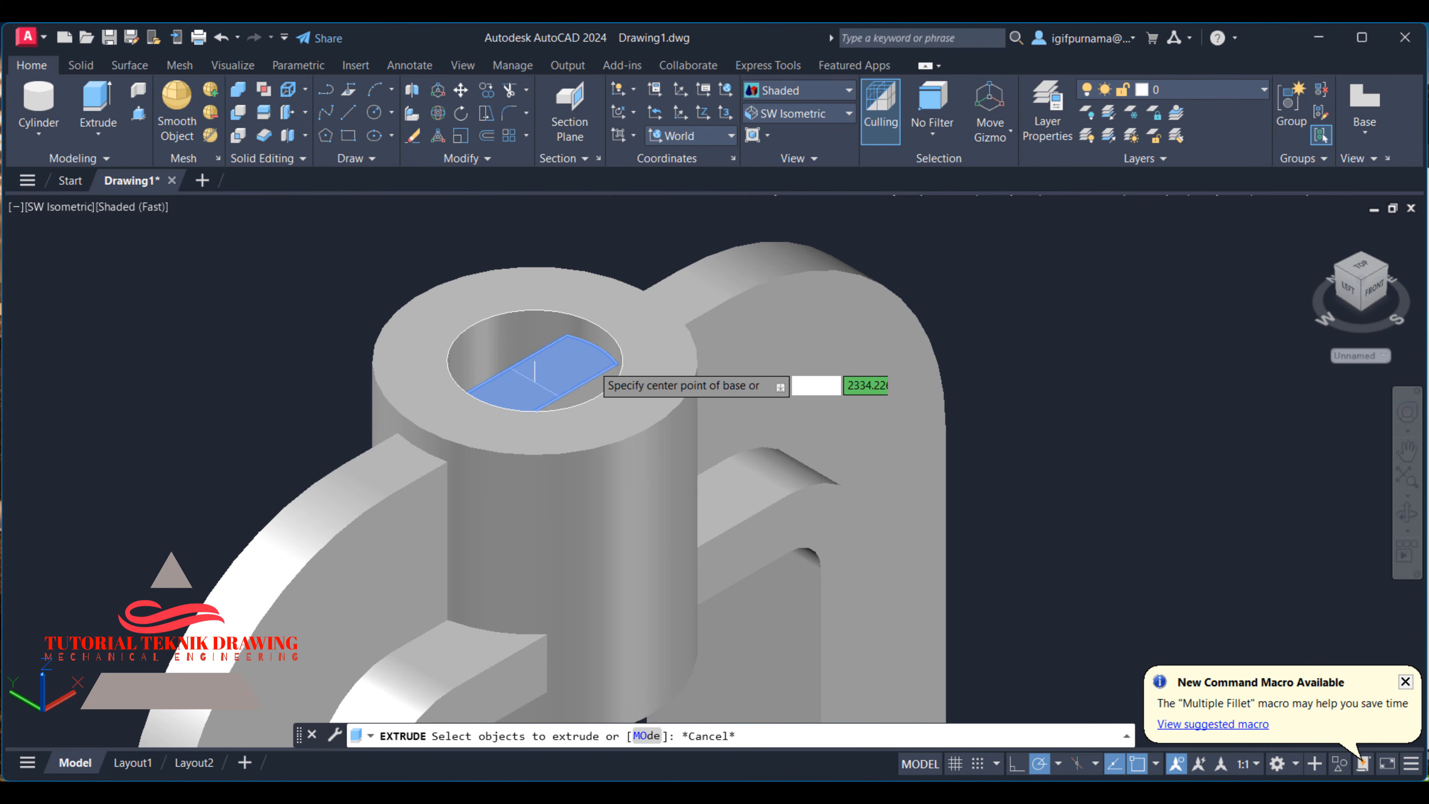
pyautogui.click(534, 360)
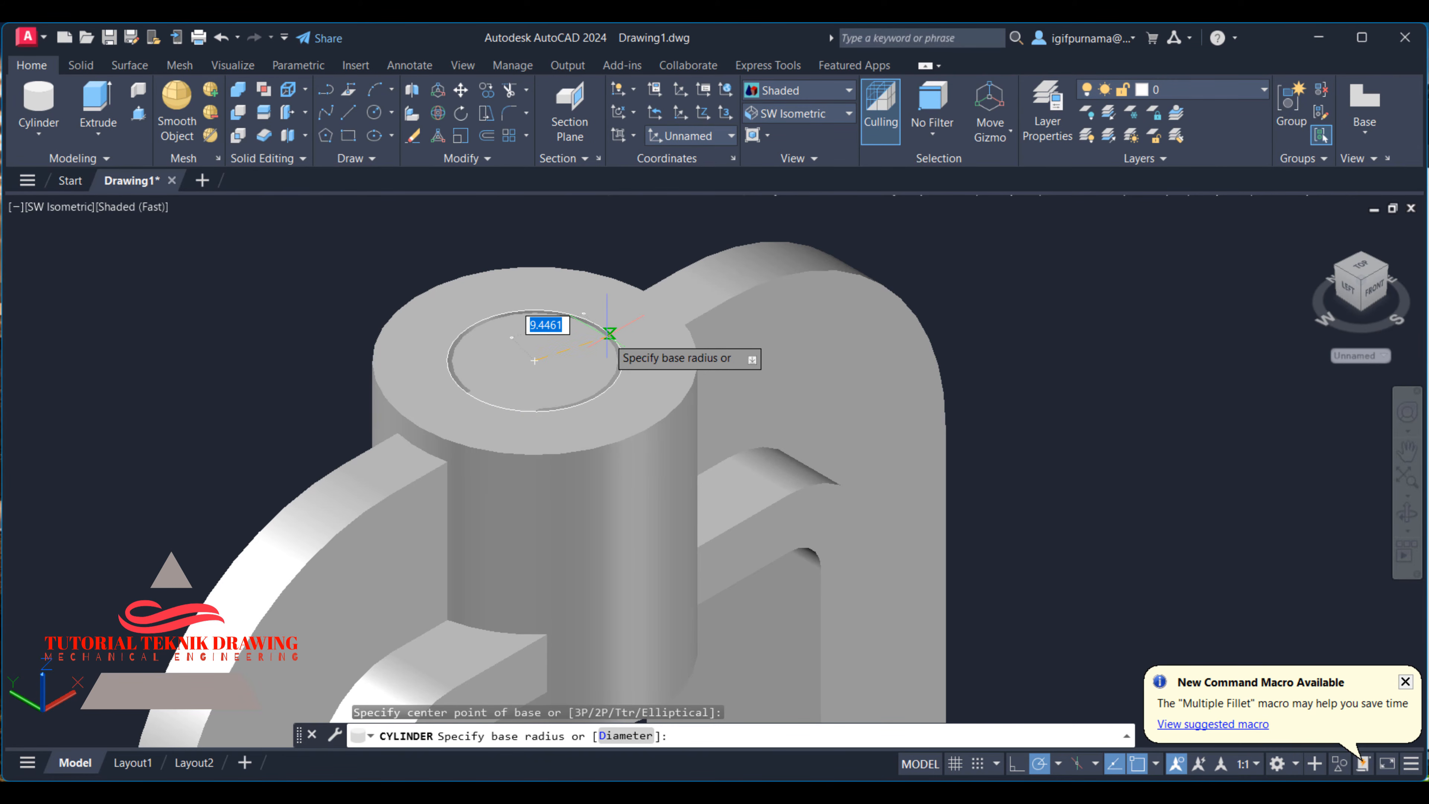
pyautogui.click(597, 325)
pyautogui.scroll(-5, 549, 253)
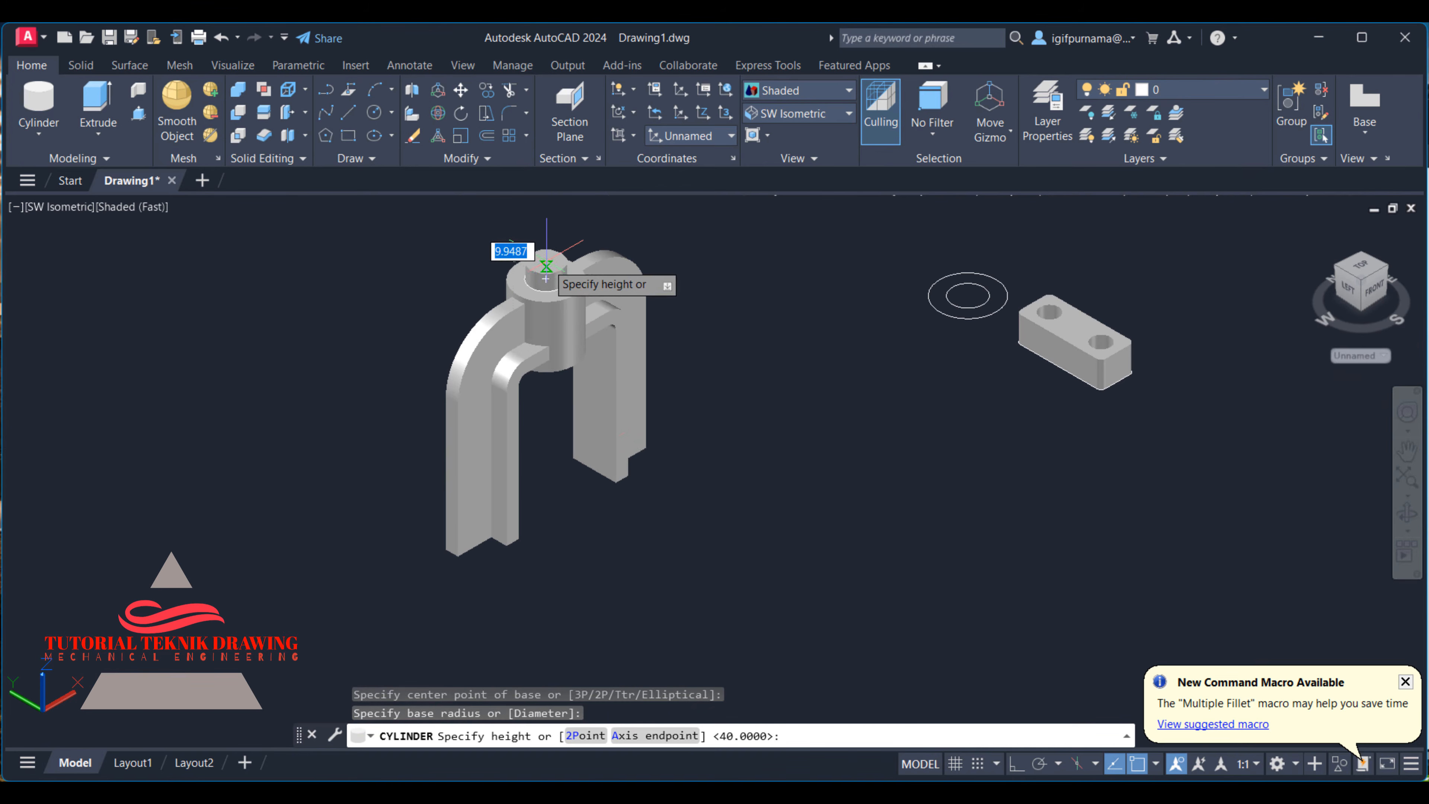
pyautogui.click(590, 458)
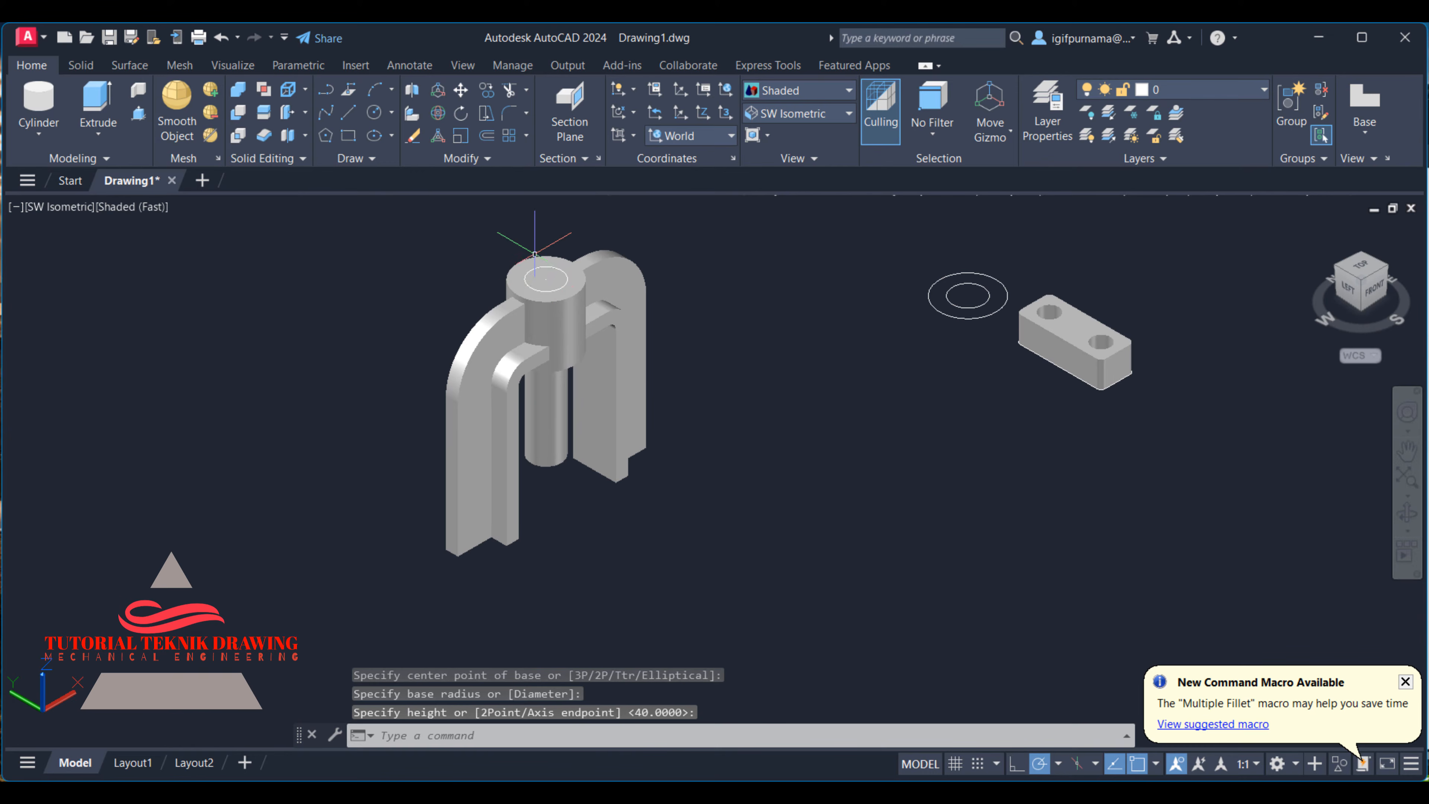
# - Subtract the new cylinder from the joined bracket to clear the arch material out of the bore
pyautogui.click(241, 118)
pyautogui.click(491, 349)
pyautogui.press('Return')
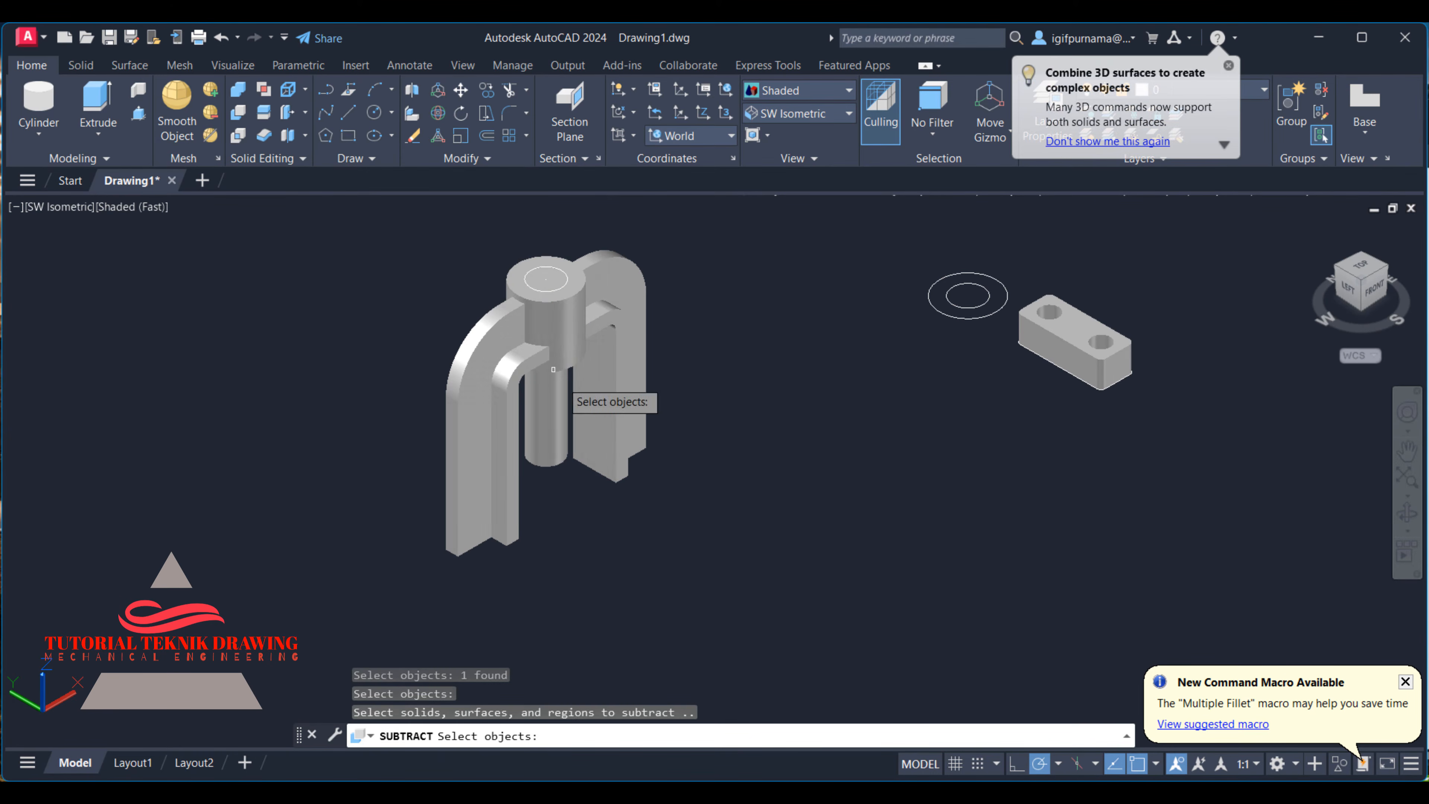
pyautogui.click(559, 432)
pyautogui.scroll(3, 563, 281)
pyautogui.press('Return')
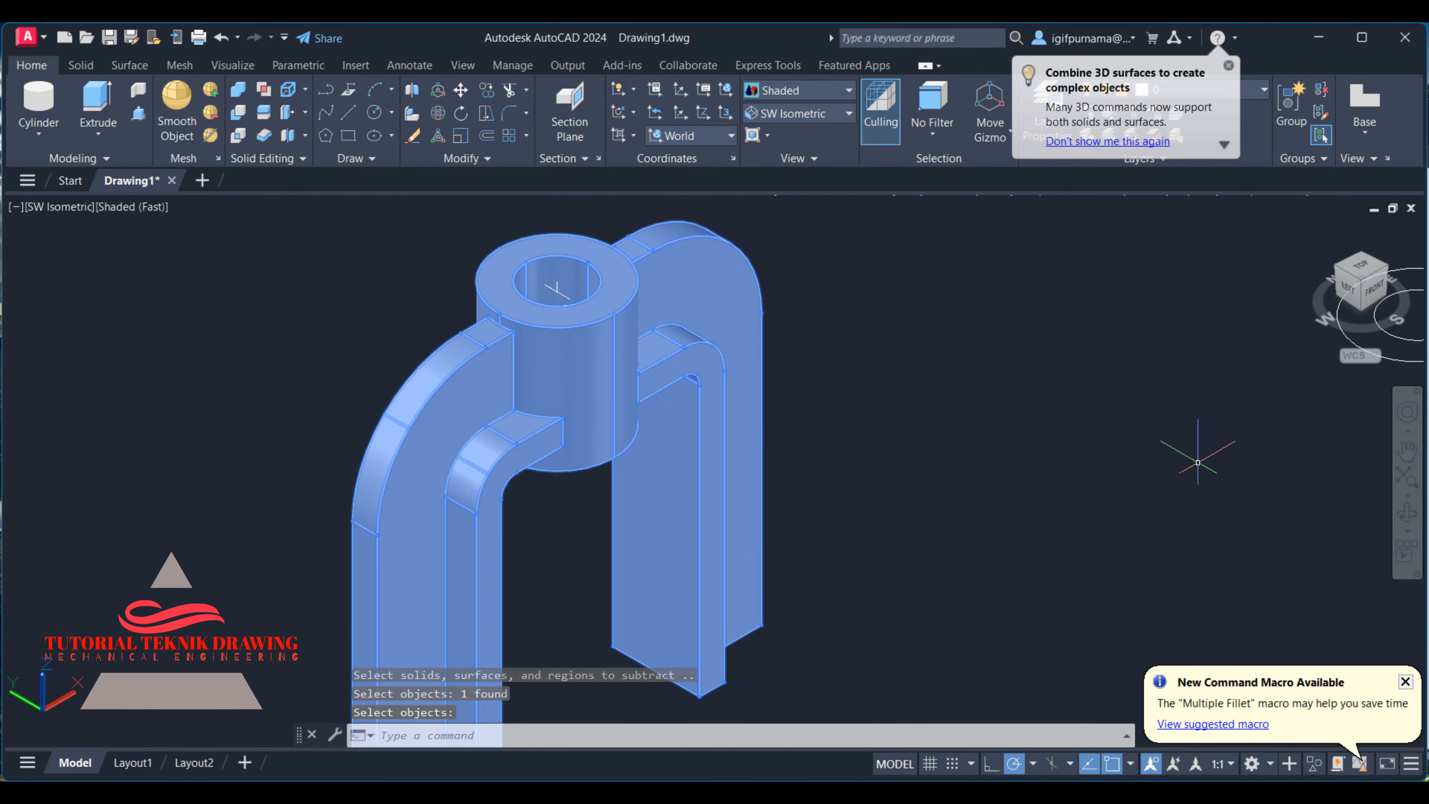
# - Orbit around the bracket to examine the boss's through bore, and restore the home view
pyautogui.click(1412, 523)
pyautogui.moveTo(772, 463); pyautogui.dragTo(654, 410)
pyautogui.scroll(-5, 654, 409)
pyautogui.rightClick(794, 341)
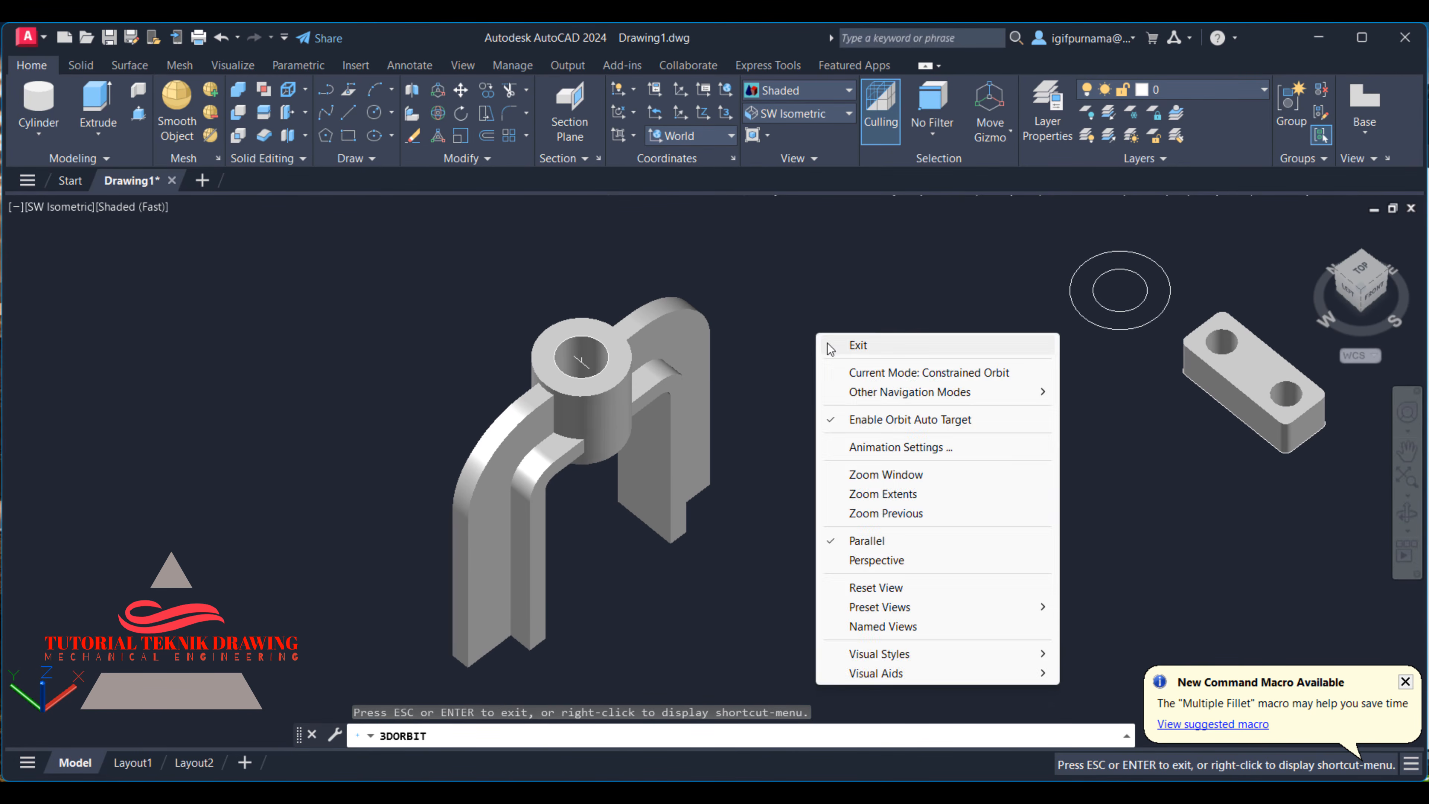
pyautogui.click(841, 342)
pyautogui.click(1313, 229)
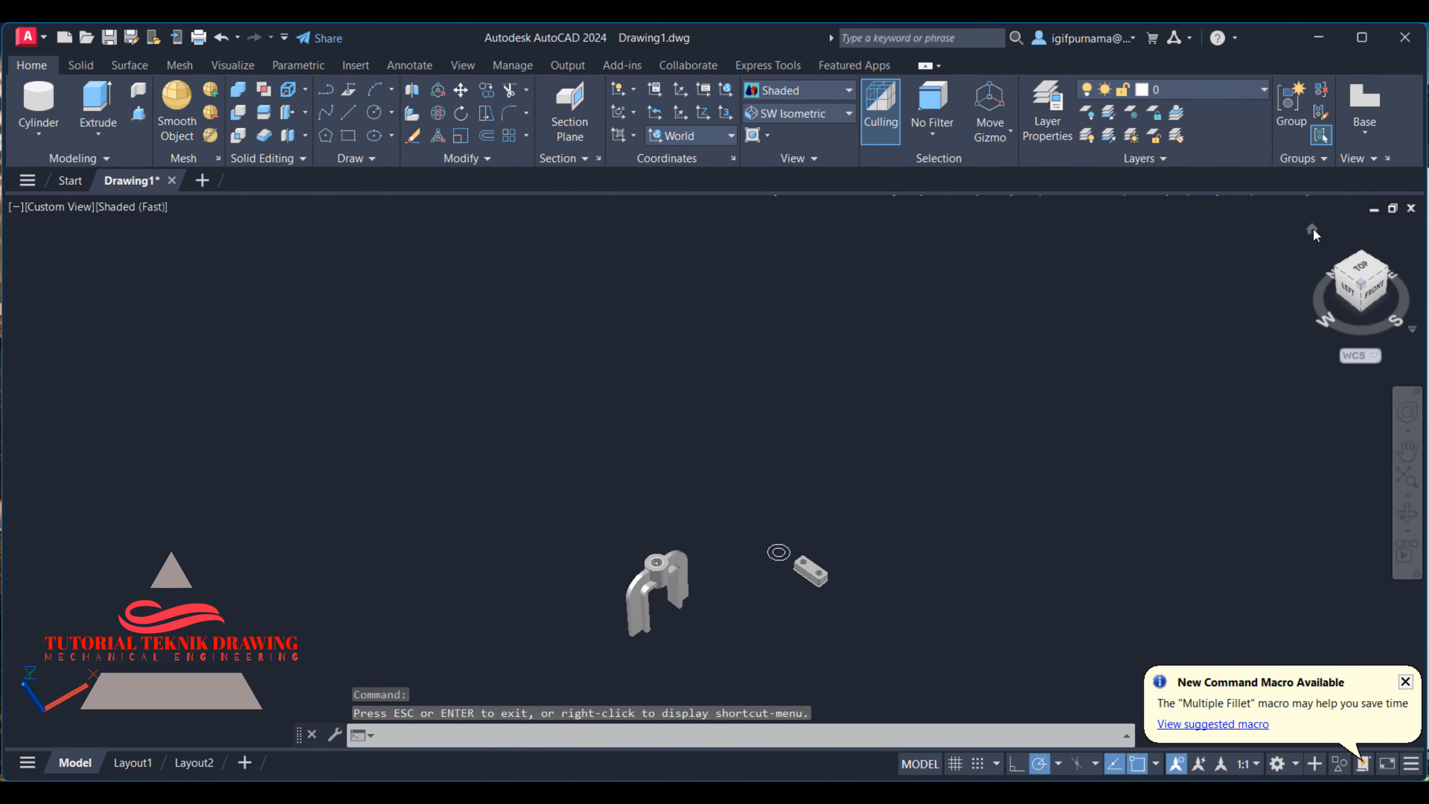
# - Switch to the Top view with the World coordinate system and the 2D Wireframe visual style
pyautogui.click(461, 111)
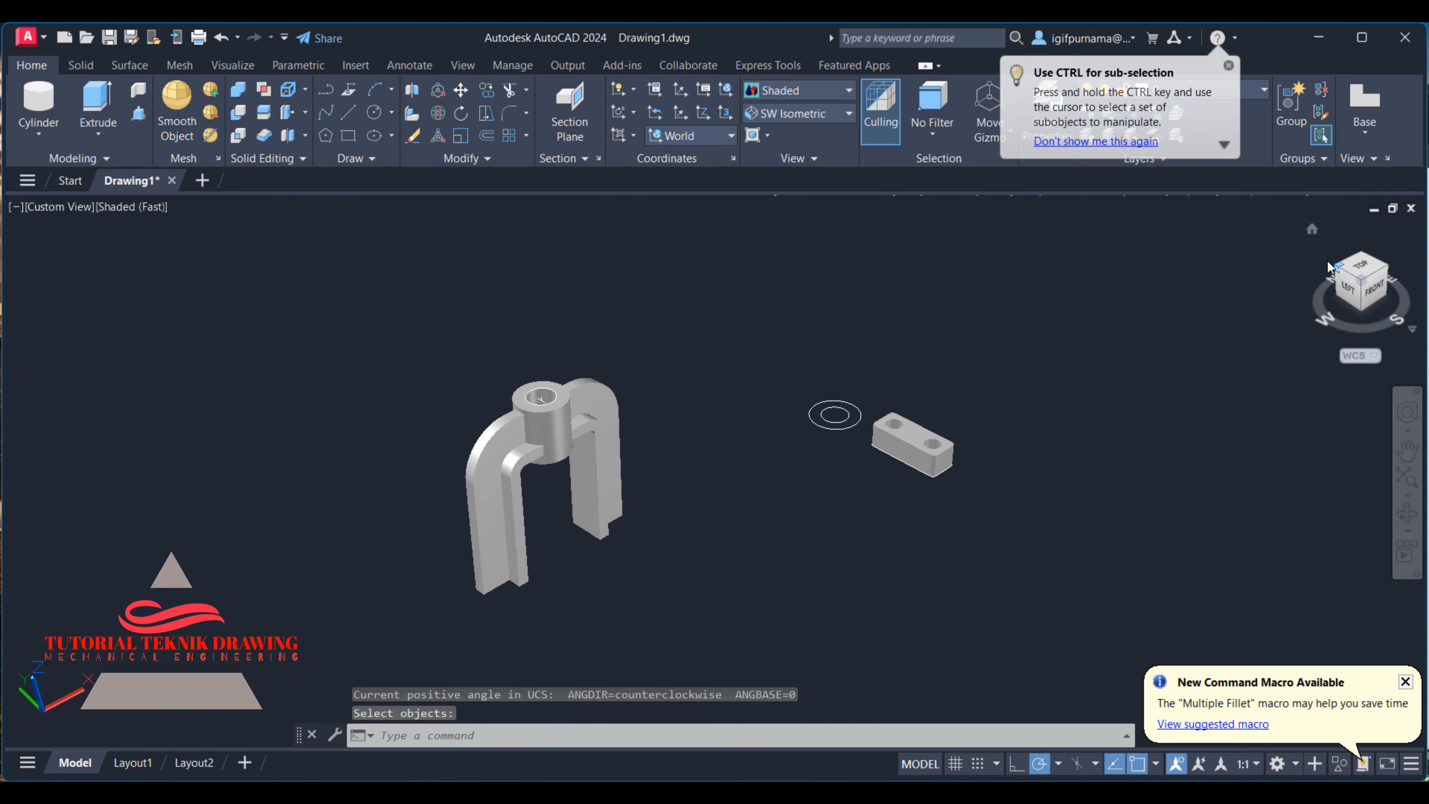
pyautogui.press('Escape')
pyautogui.click(799, 113)
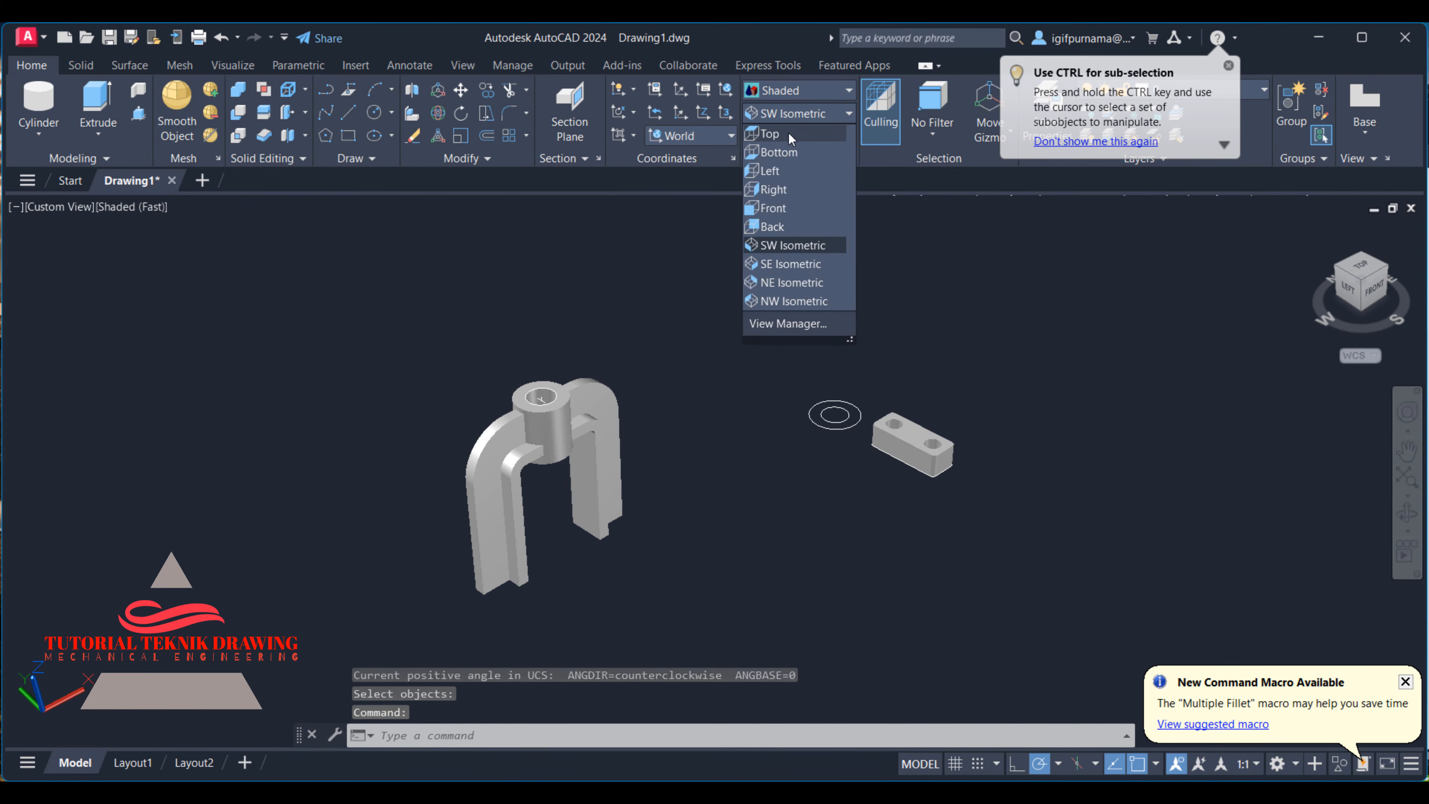
pyautogui.click(789, 132)
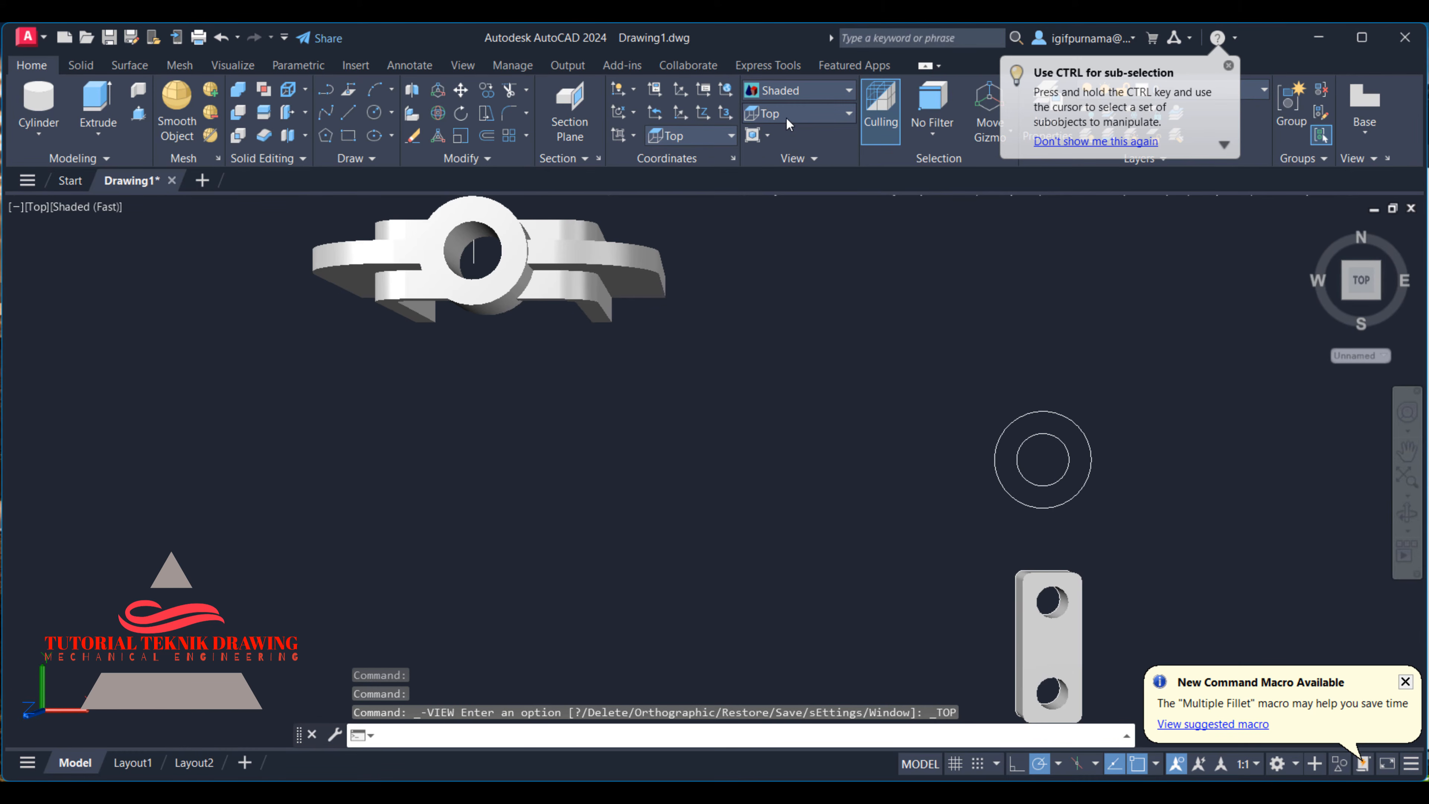
pyautogui.click(712, 138)
pyautogui.click(702, 158)
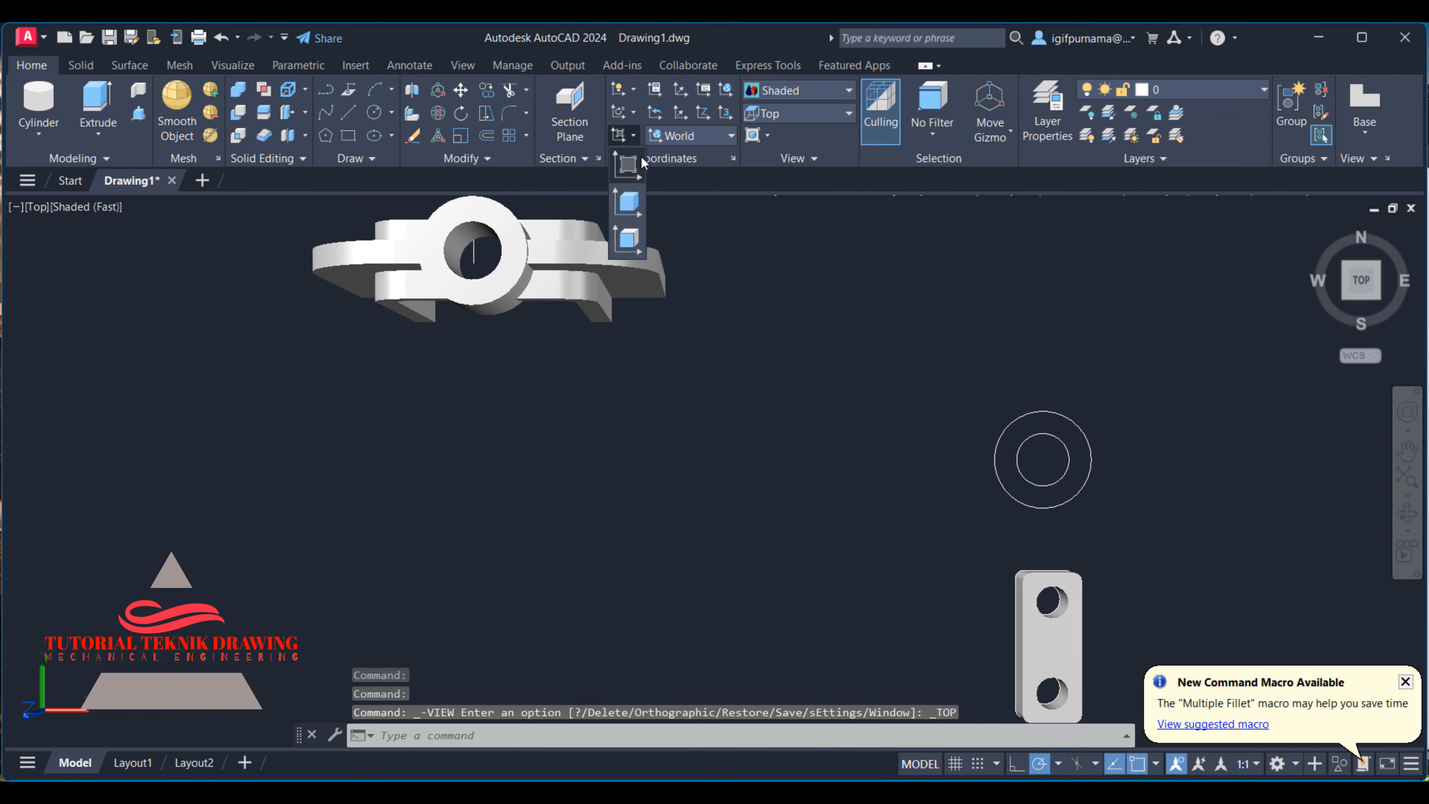
pyautogui.click(640, 160)
pyautogui.click(803, 90)
pyautogui.click(776, 113)
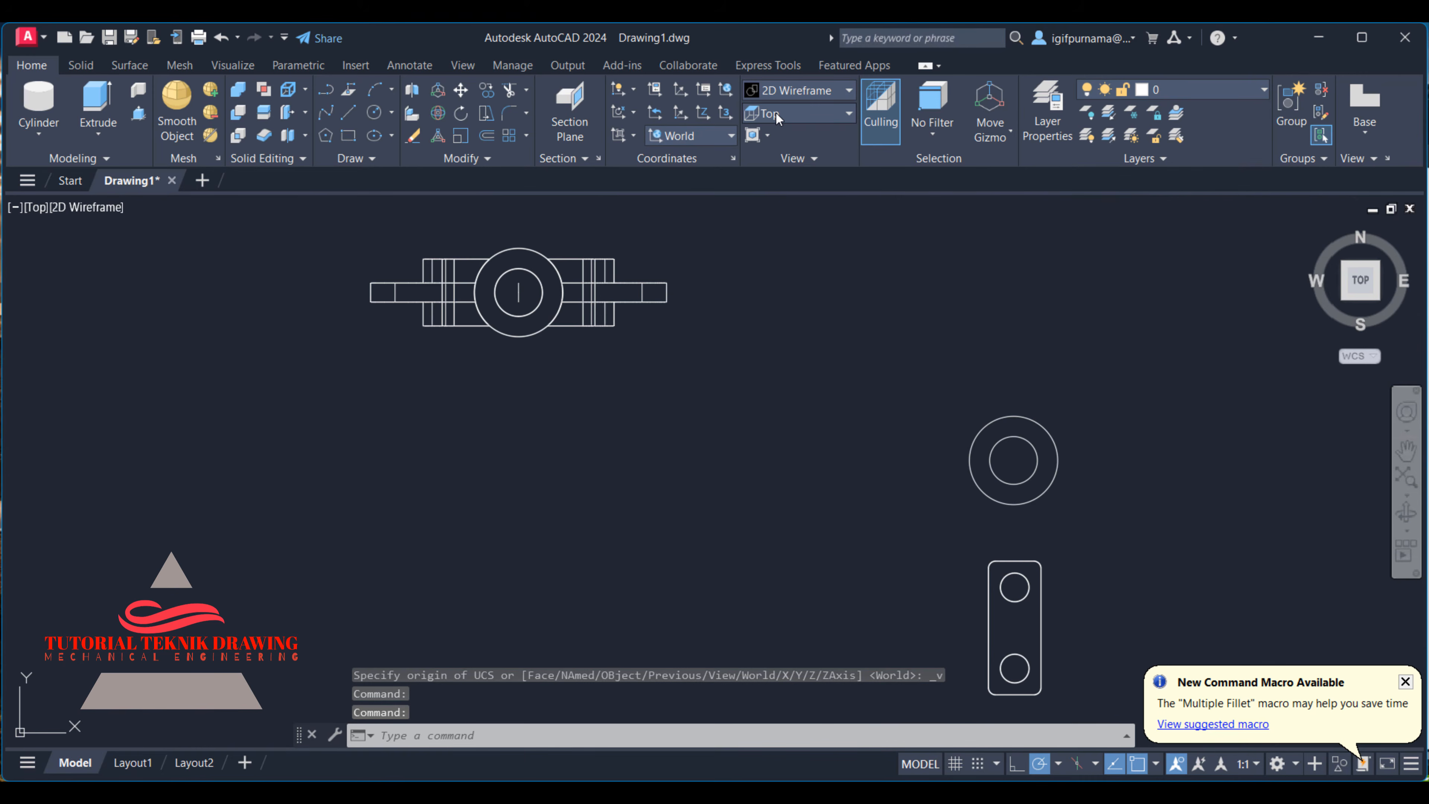
# - Erase the two leftover concentric circles above the mounting foot
pyautogui.click(413, 136)
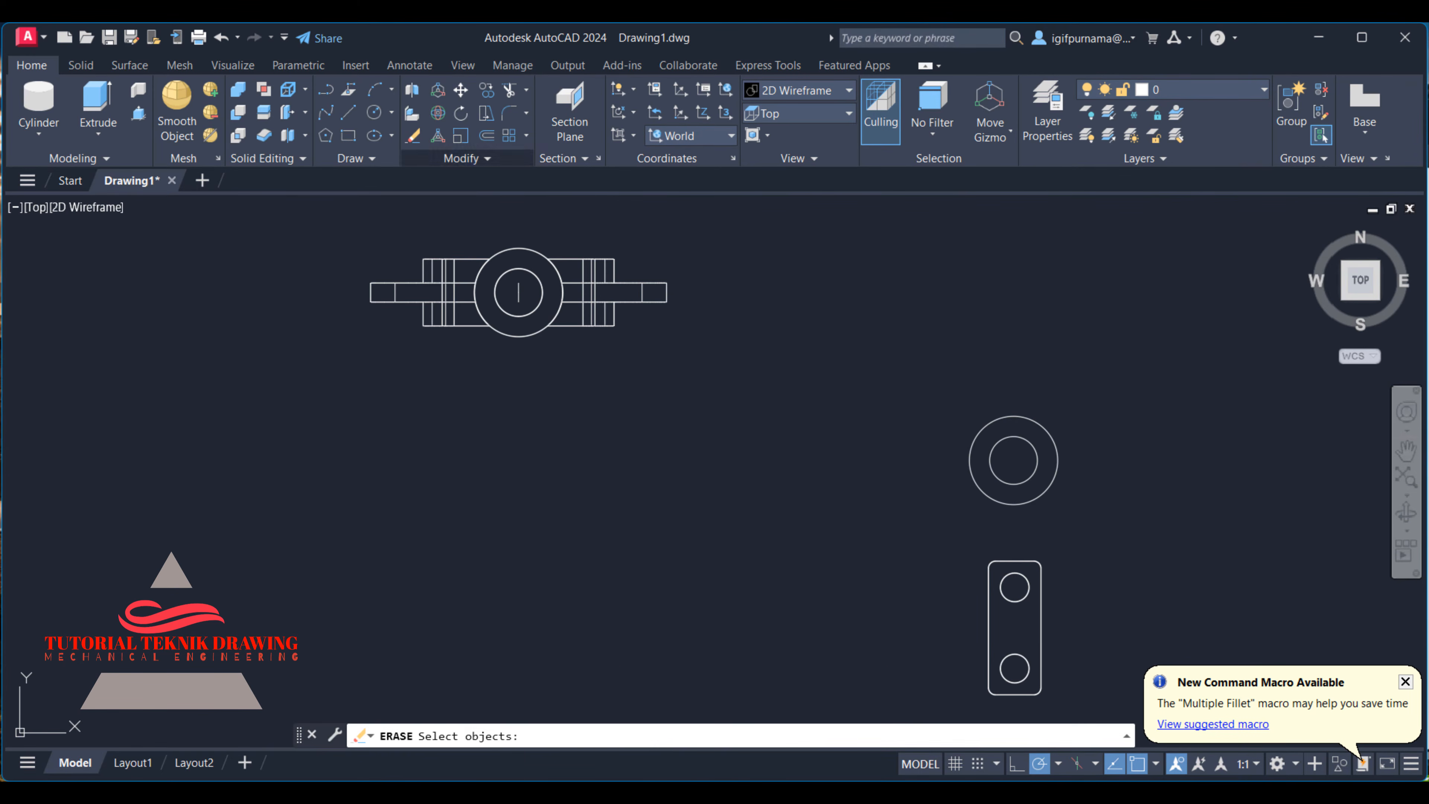
pyautogui.moveTo(1131, 504); pyautogui.dragTo(879, 370)
pyautogui.press('Return')
# - Return the model to the SW Isometric view with the Shaded visual style
pyautogui.click(810, 113)
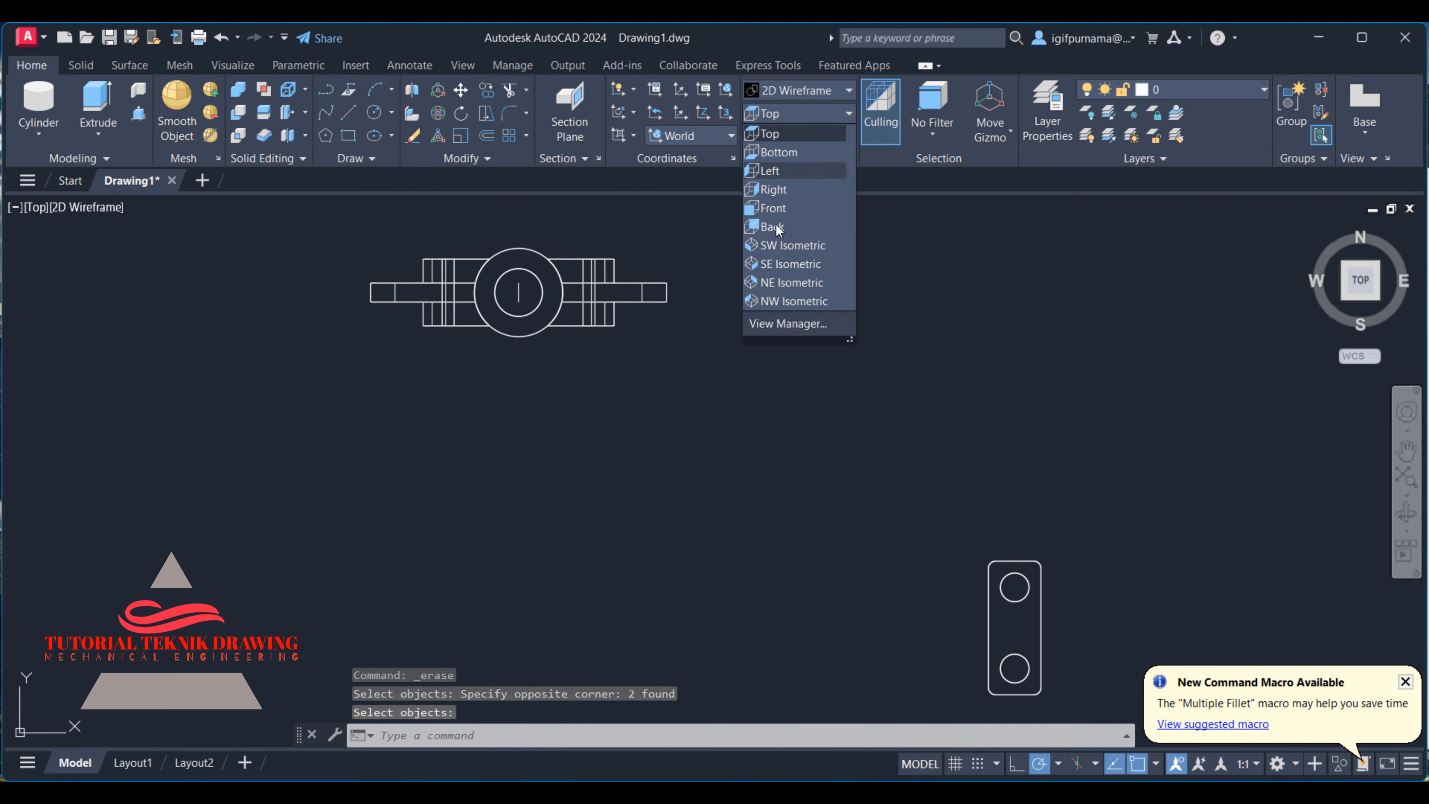
pyautogui.click(775, 244)
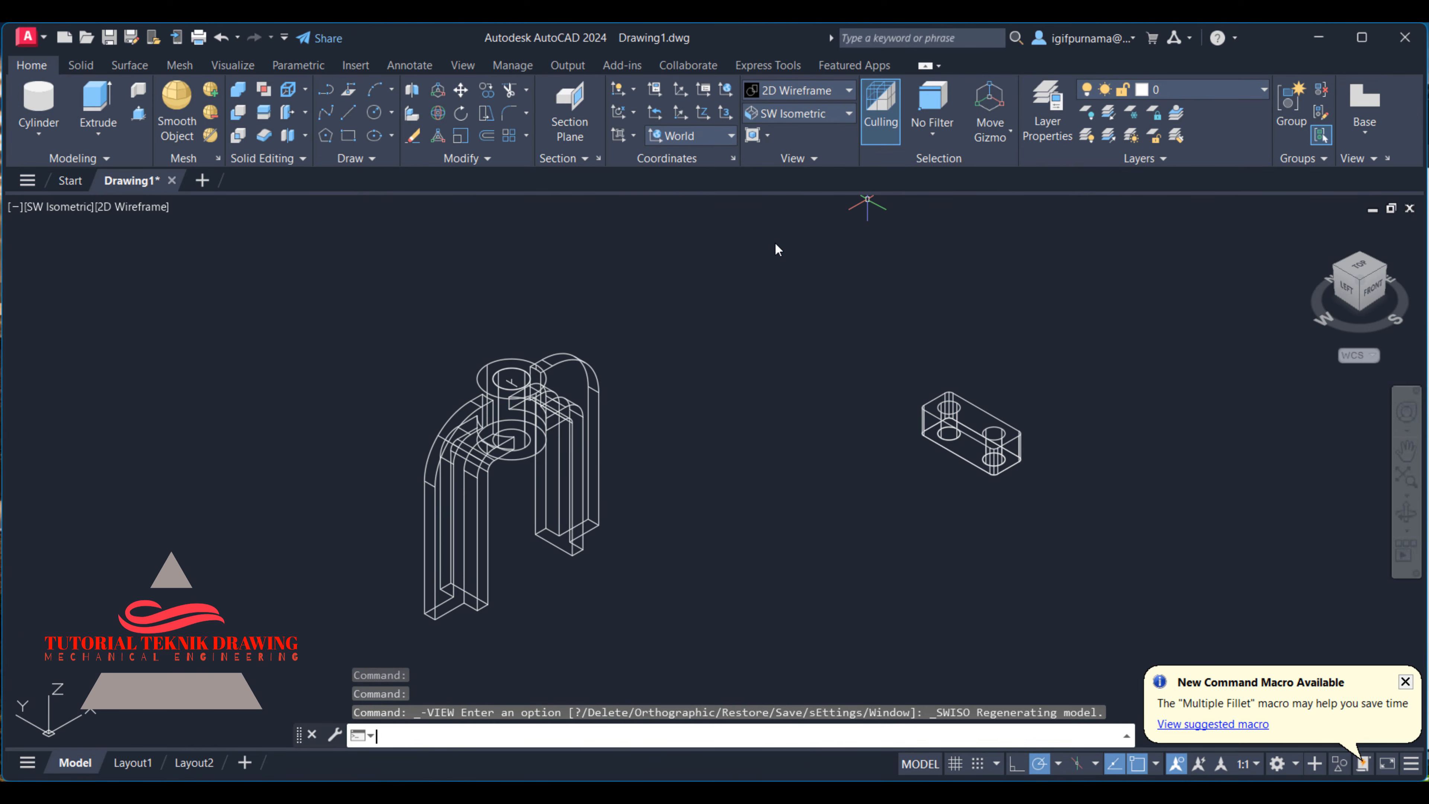
pyautogui.click(809, 93)
pyautogui.click(794, 200)
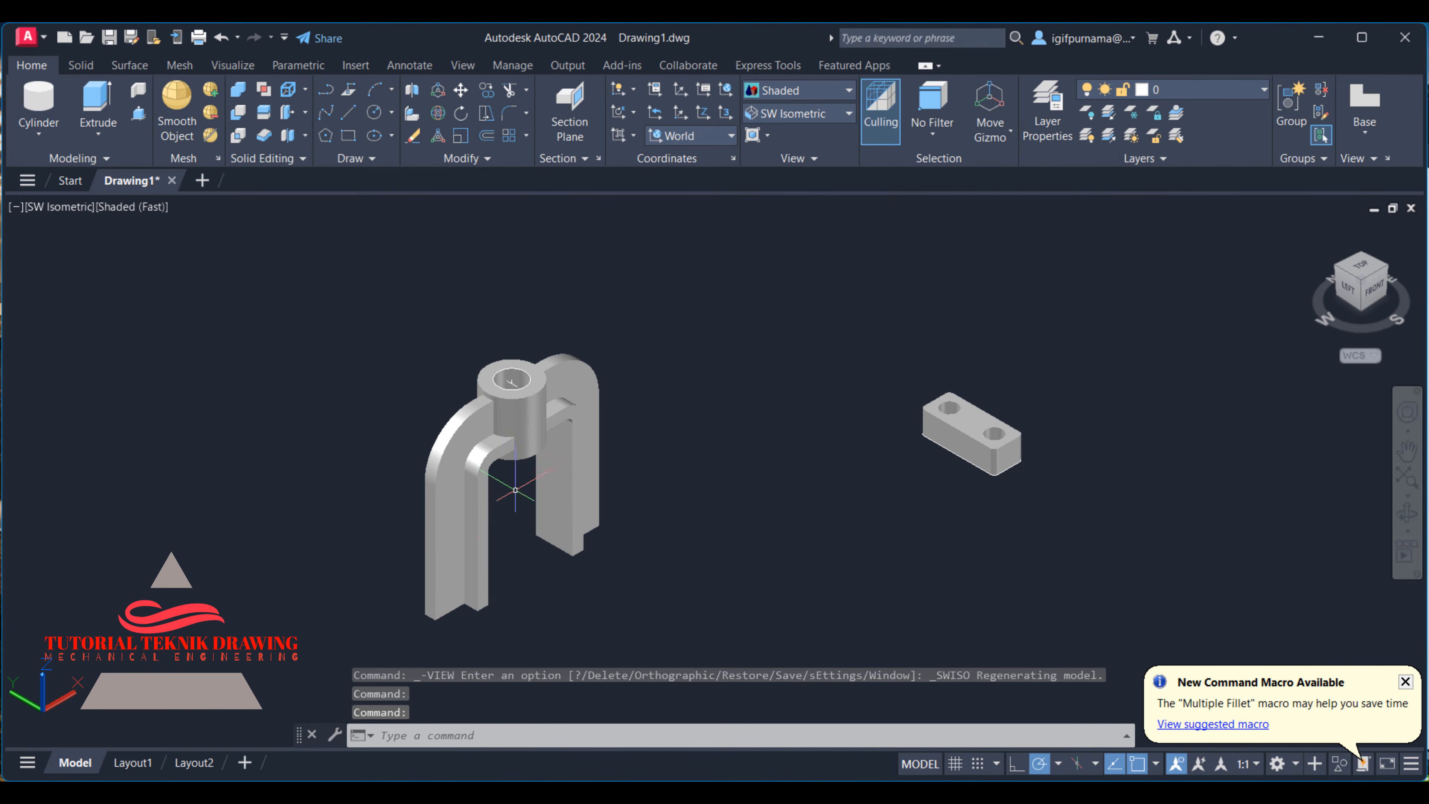
# - Check the foot's position on the reference drawing and move the drilled foot block close to the arch's legs
pyautogui.scroll(-6, 619, 456)
pyautogui.scroll(5, 583, 485)
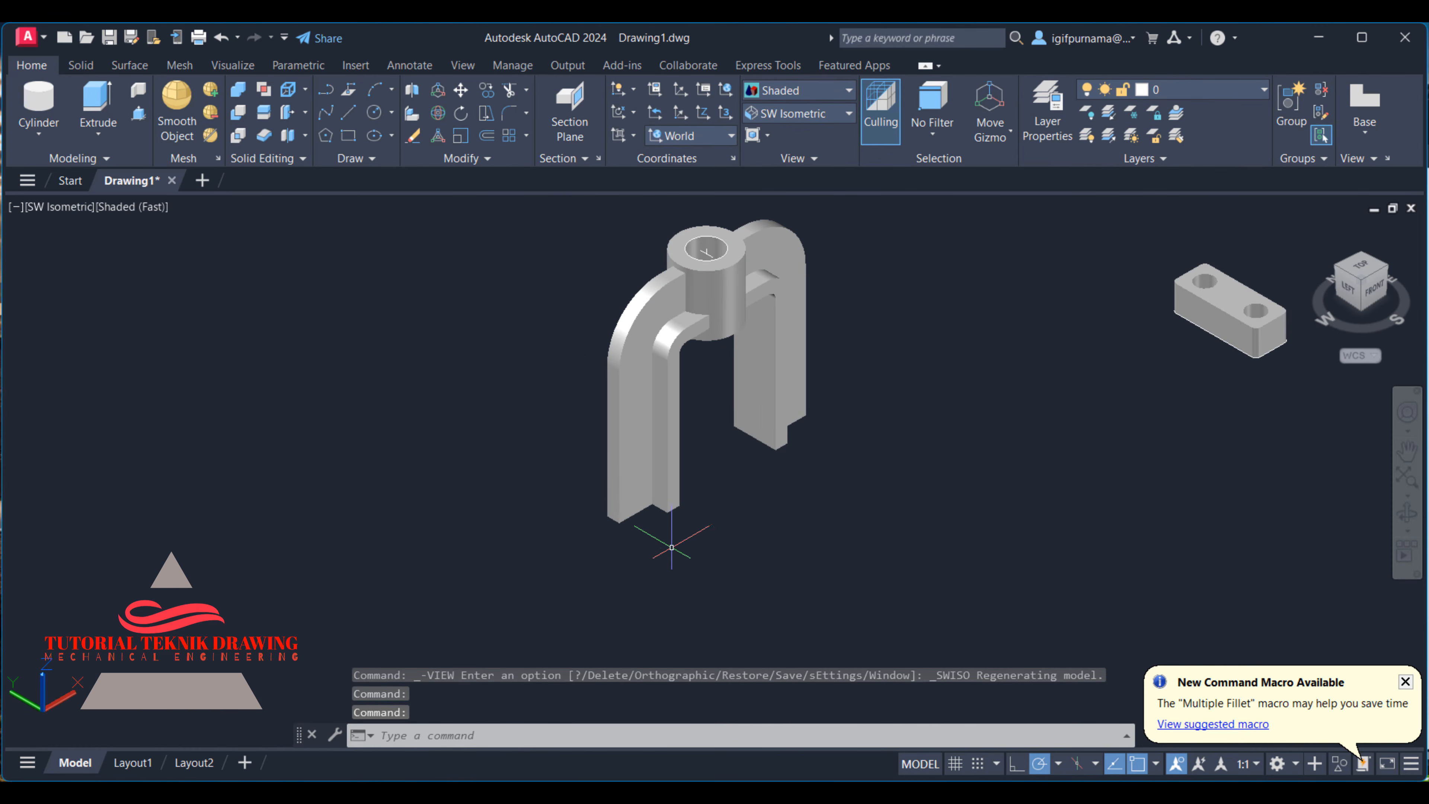
pyautogui.click(978, 790)
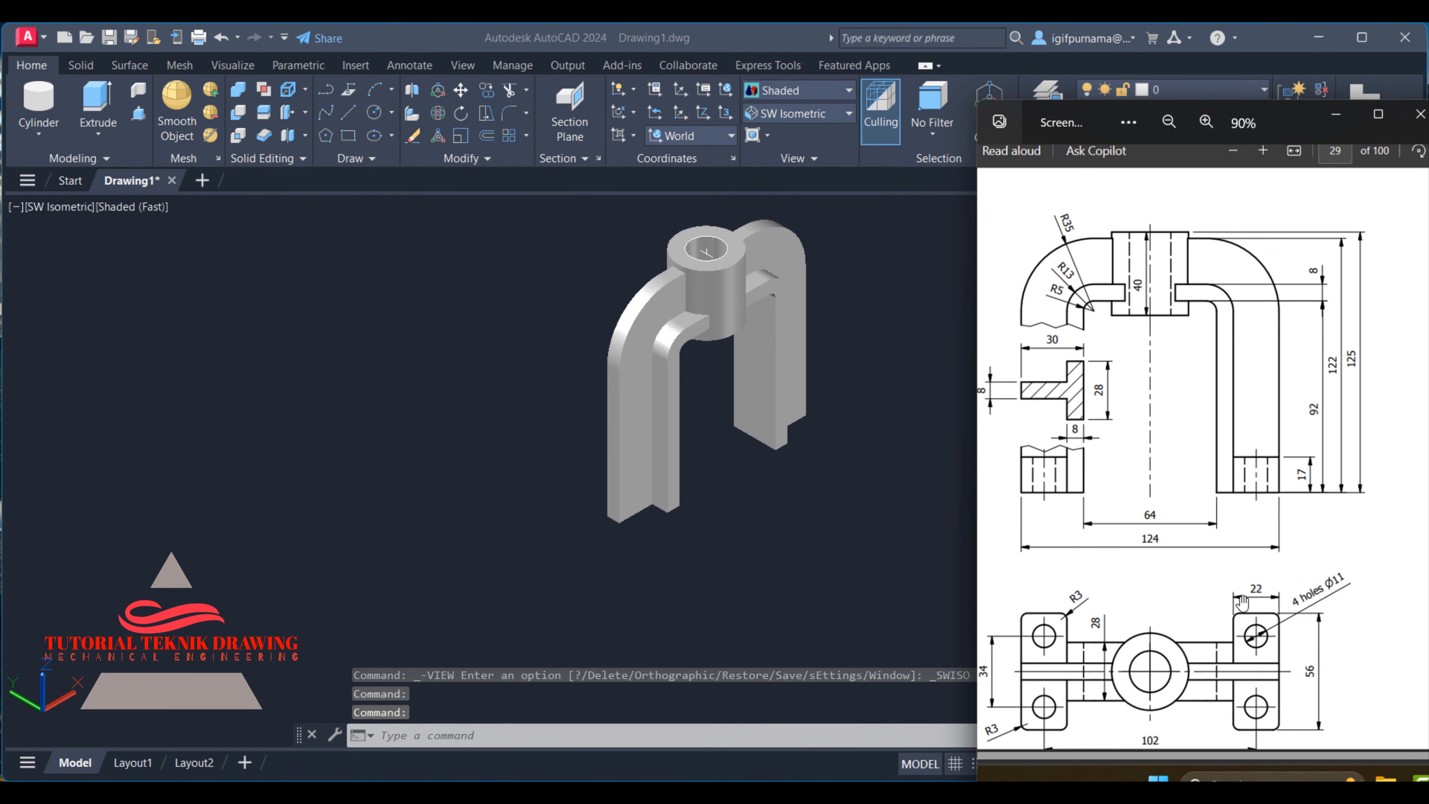
pyautogui.scroll(1, 1223, 470)
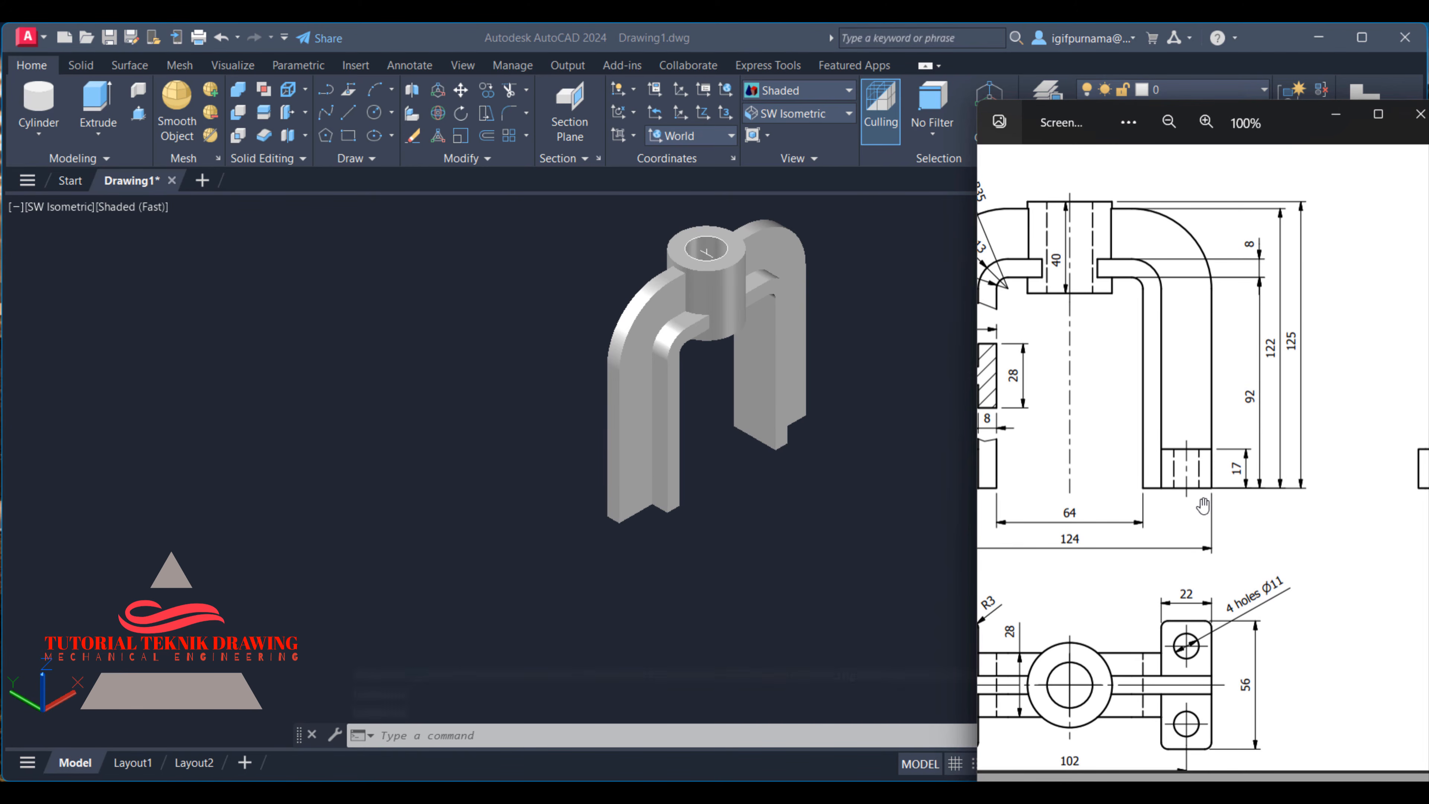
pyautogui.click(938, 527)
pyautogui.click(461, 90)
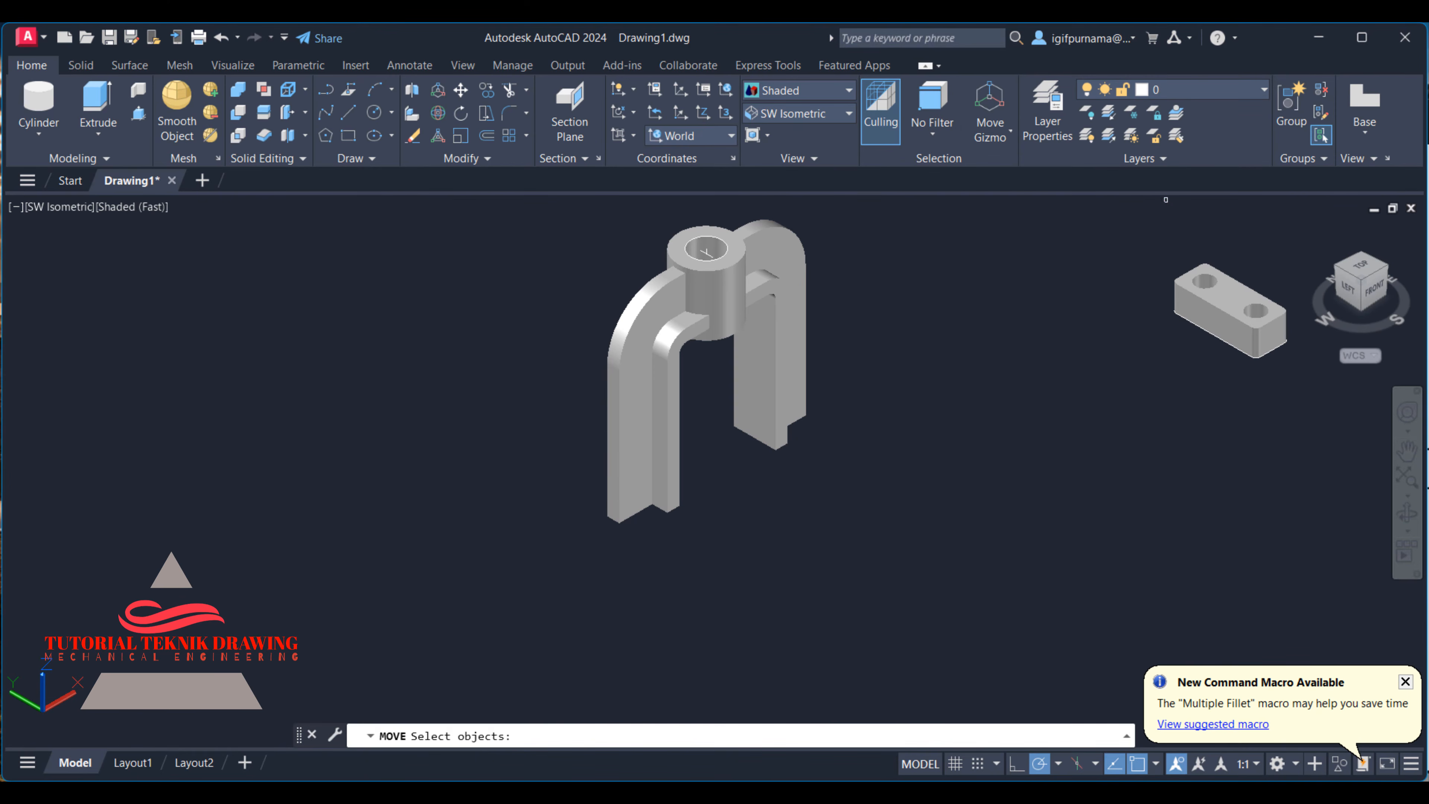
pyautogui.click(1232, 312)
pyautogui.press('Return')
pyautogui.click(1205, 311)
pyautogui.click(769, 527)
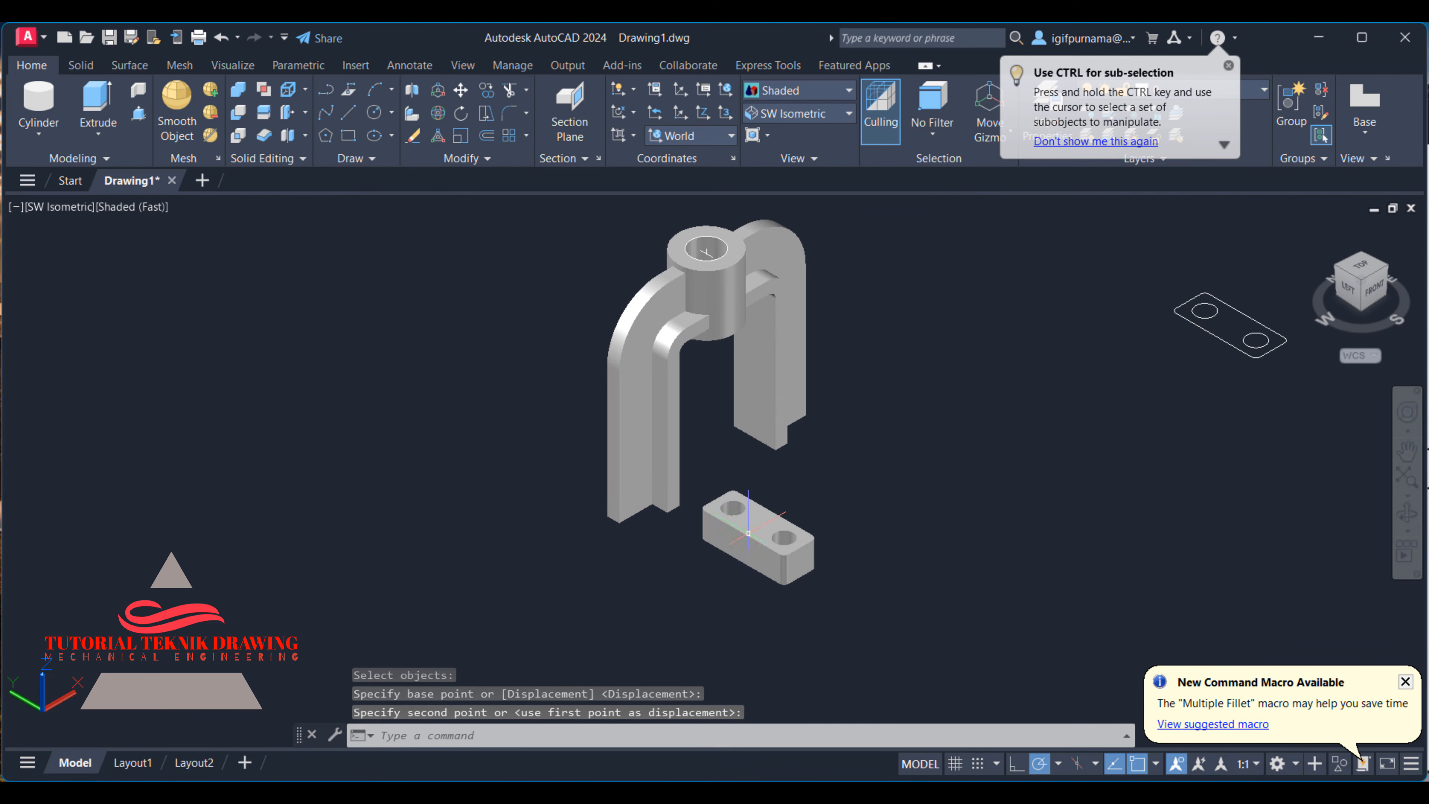
# - Display the foot block and leg ends in the 2D Wireframe visual style
pyautogui.scroll(3, 677, 549)
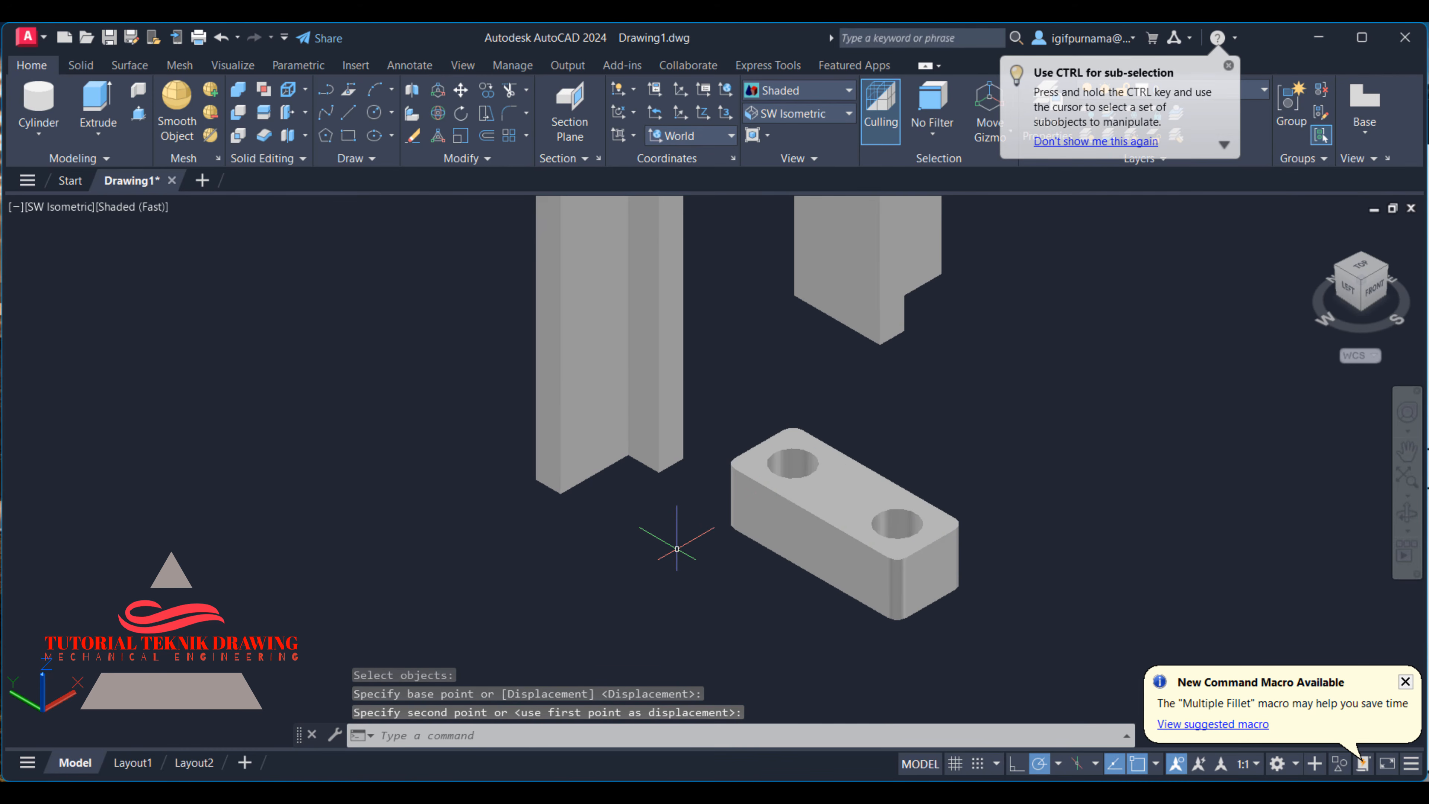
pyautogui.click(777, 87)
pyautogui.click(777, 134)
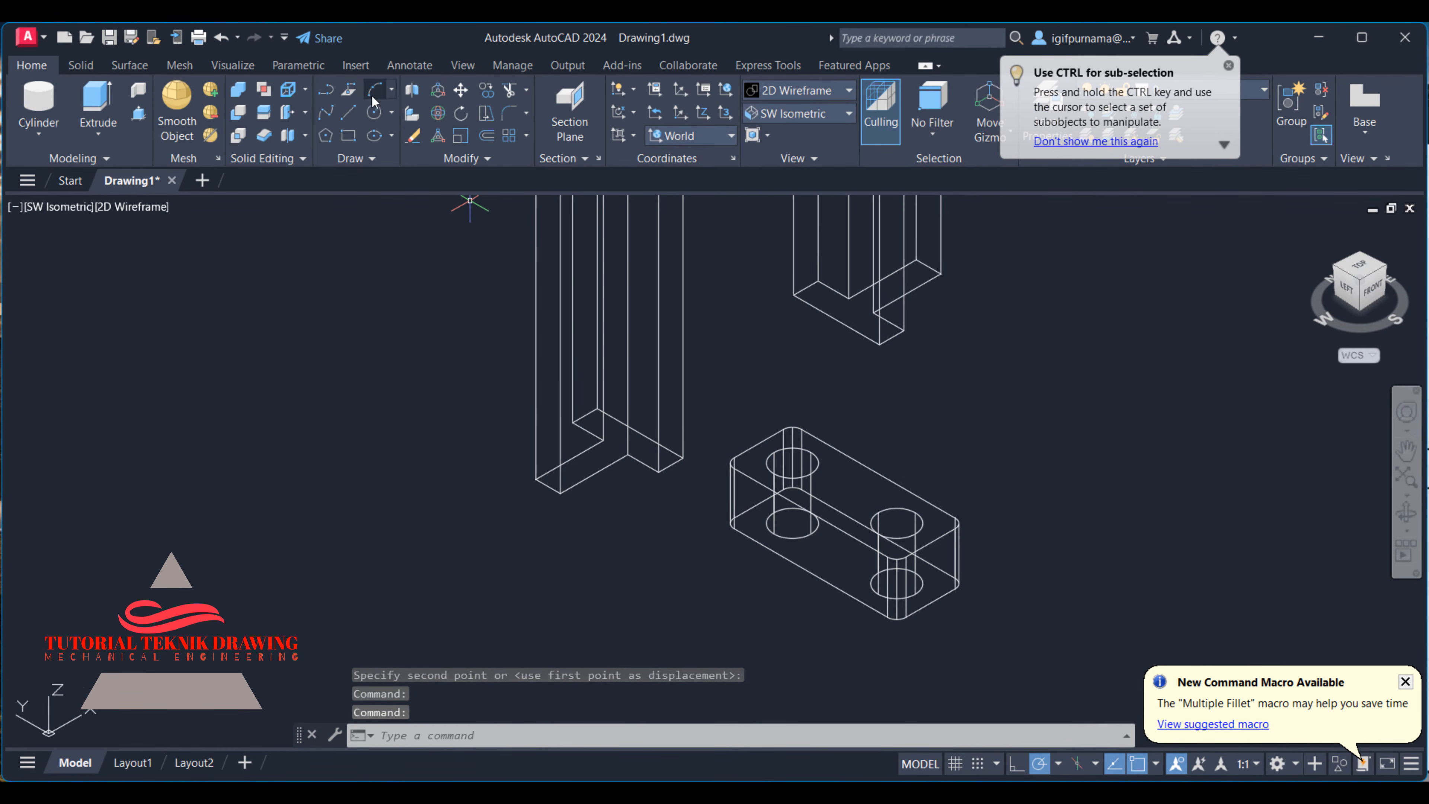
pyautogui.click(349, 135)
pyautogui.click(348, 112)
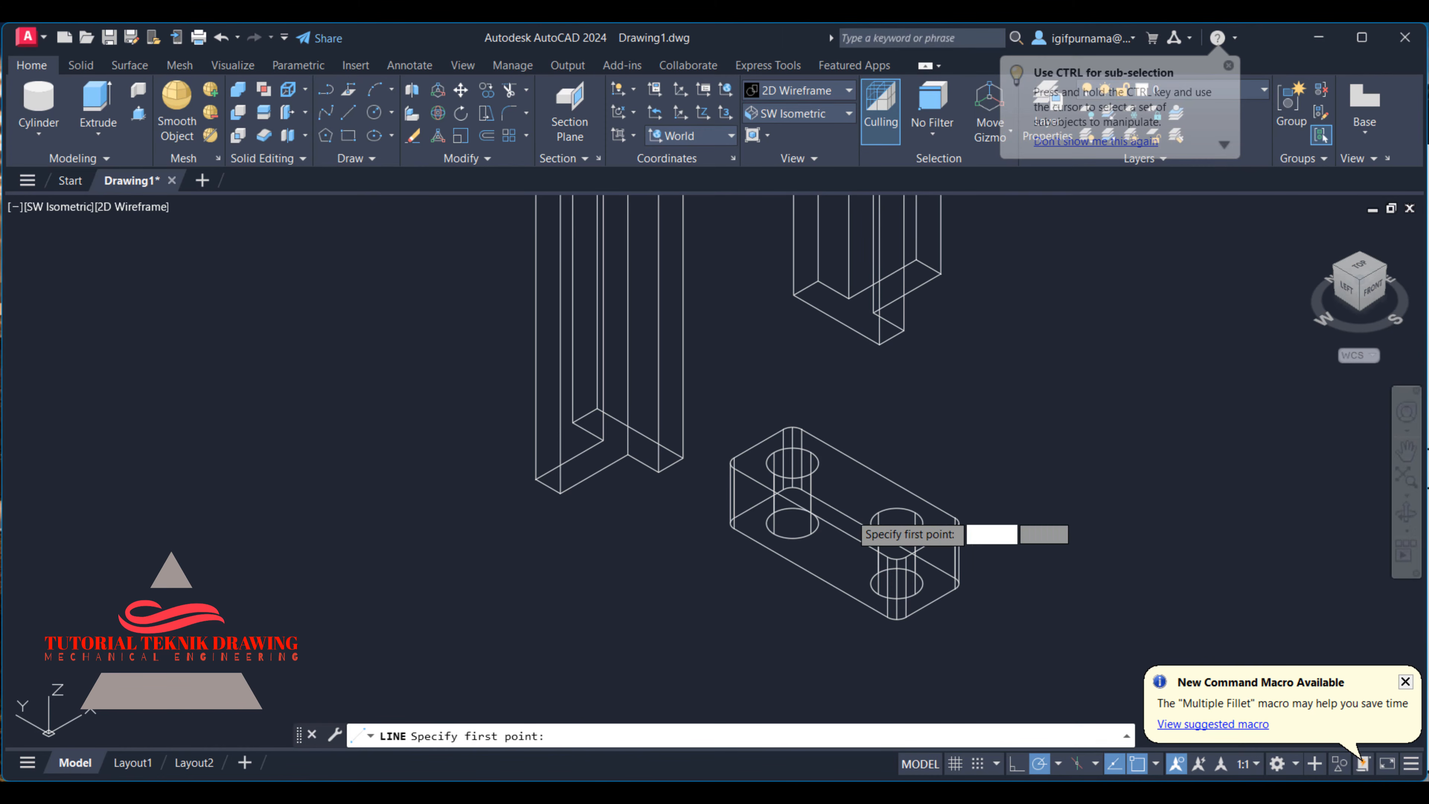
pyautogui.click(812, 571)
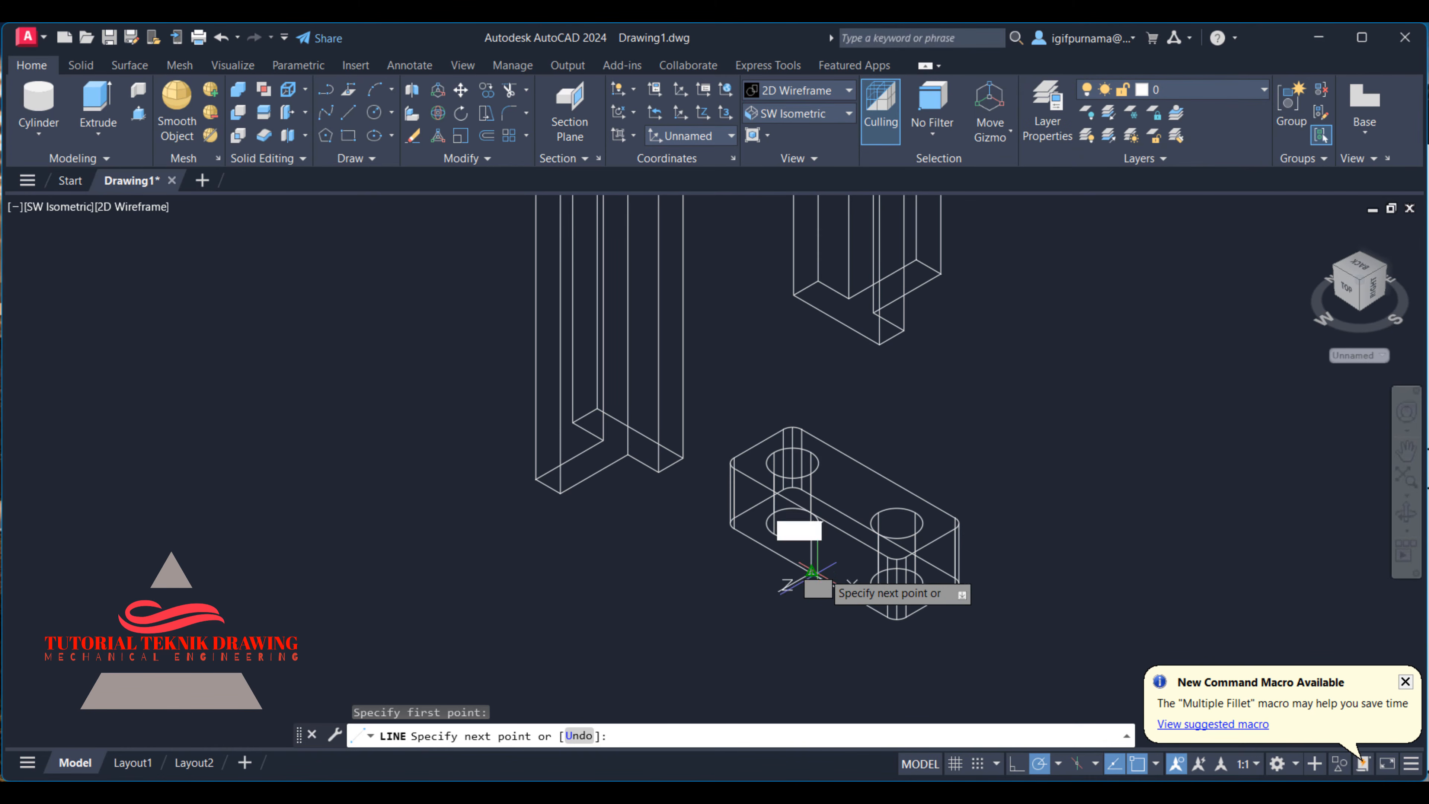
pyautogui.rightClick(854, 538)
pyautogui.click(889, 569)
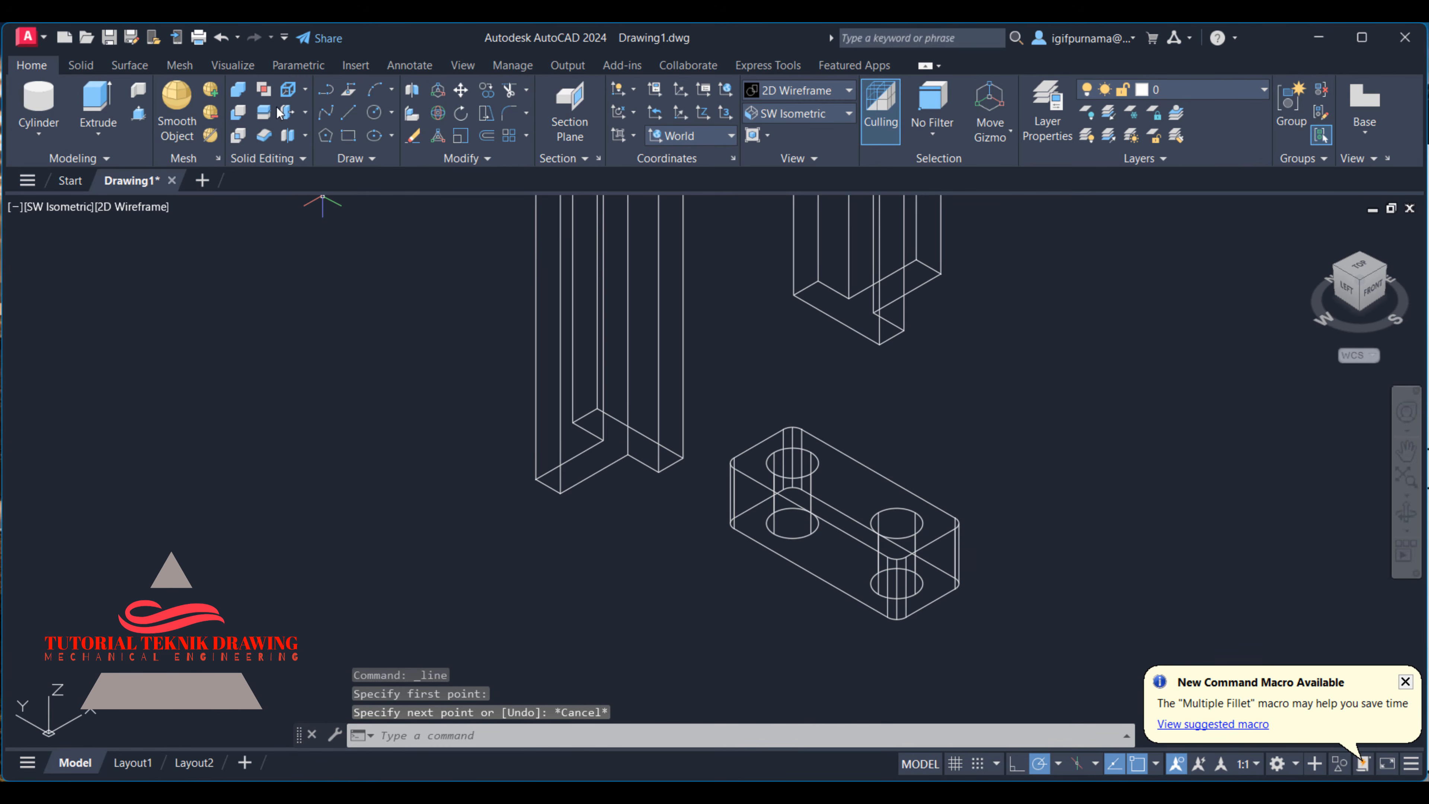
# - Draw a 22 mm line across the foot block's underside between the midpoints of its two long bottom edges
pyautogui.click(349, 113)
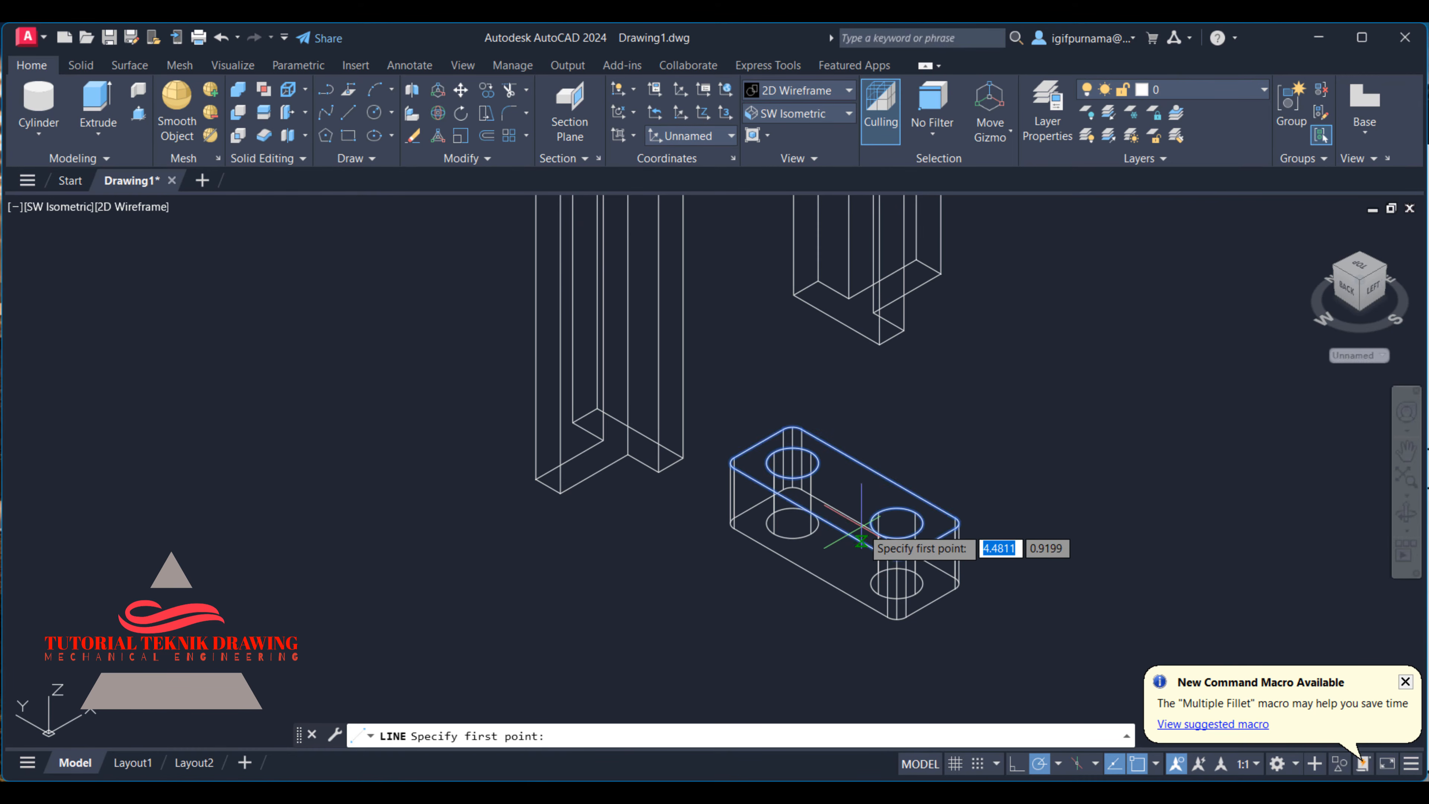
pyautogui.click(812, 573)
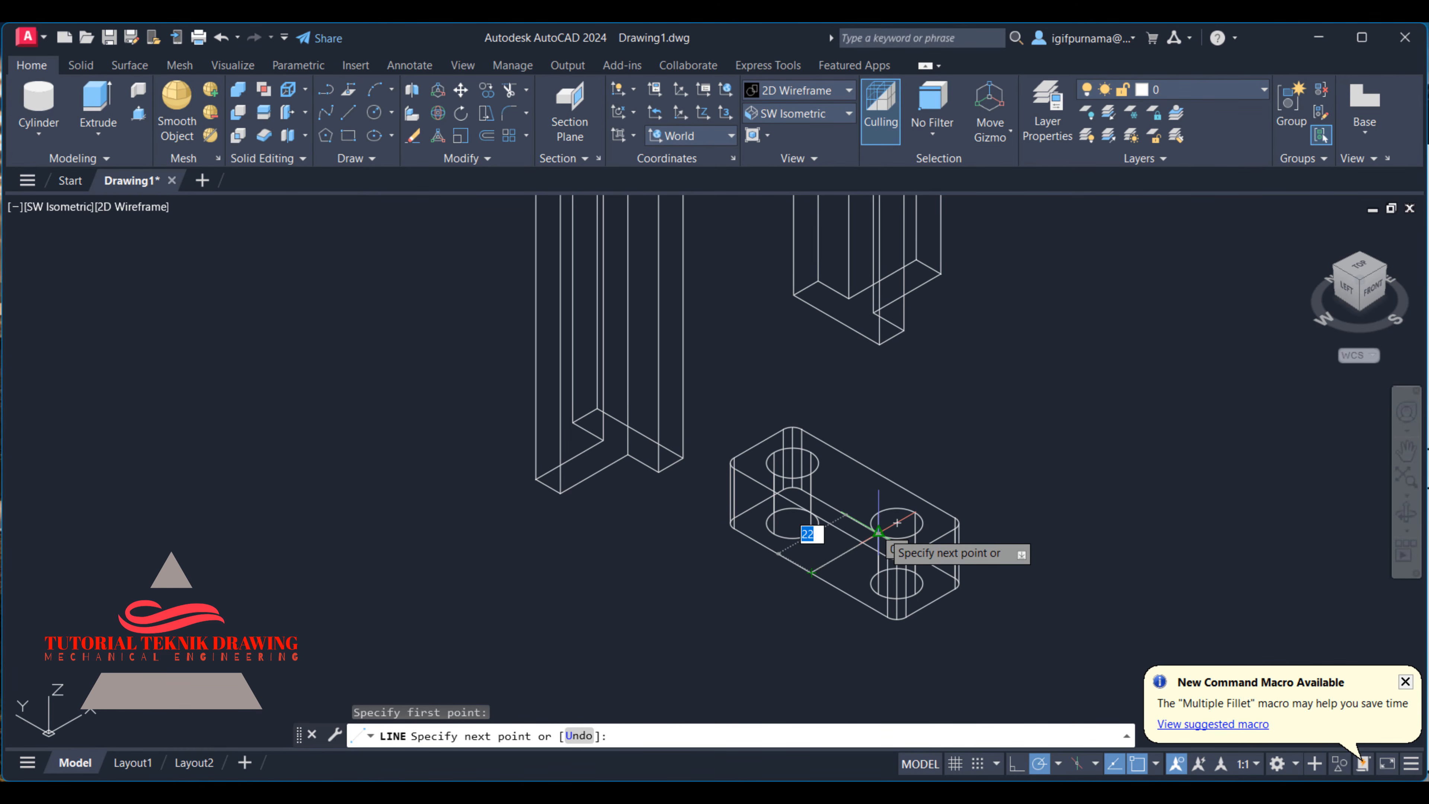
pyautogui.click(878, 533)
pyautogui.rightClick(880, 530)
pyautogui.click(929, 544)
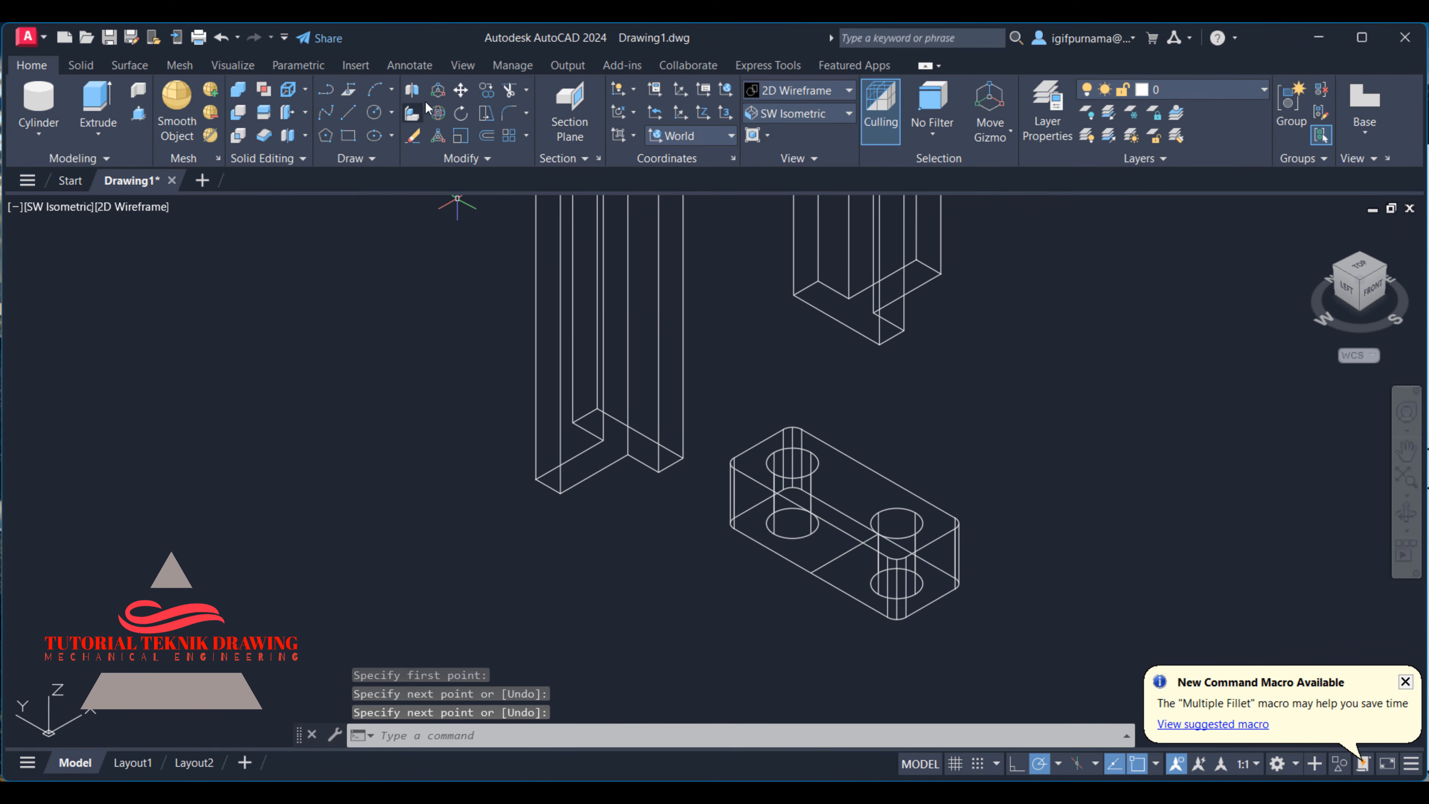
pyautogui.click(459, 90)
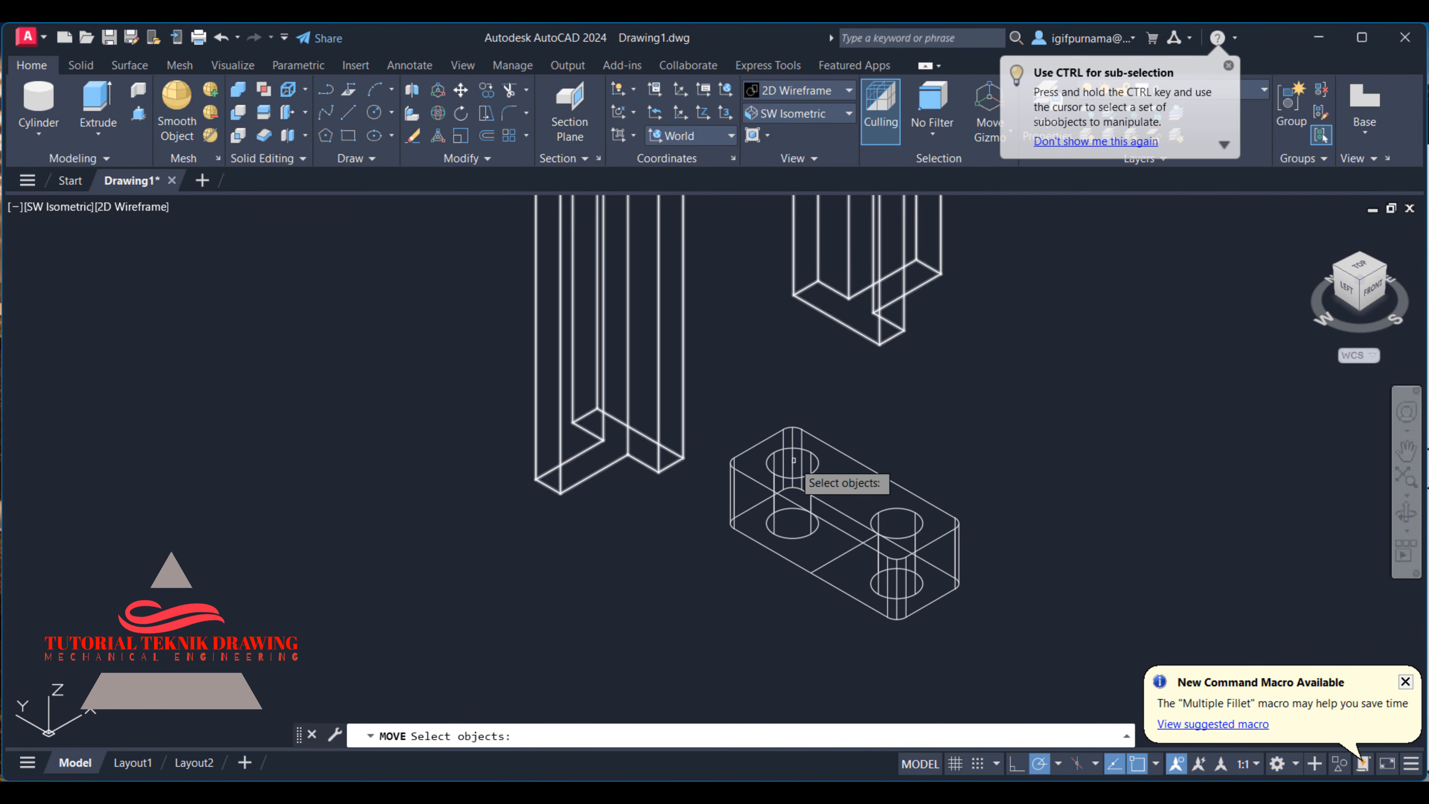
pyautogui.click(907, 793)
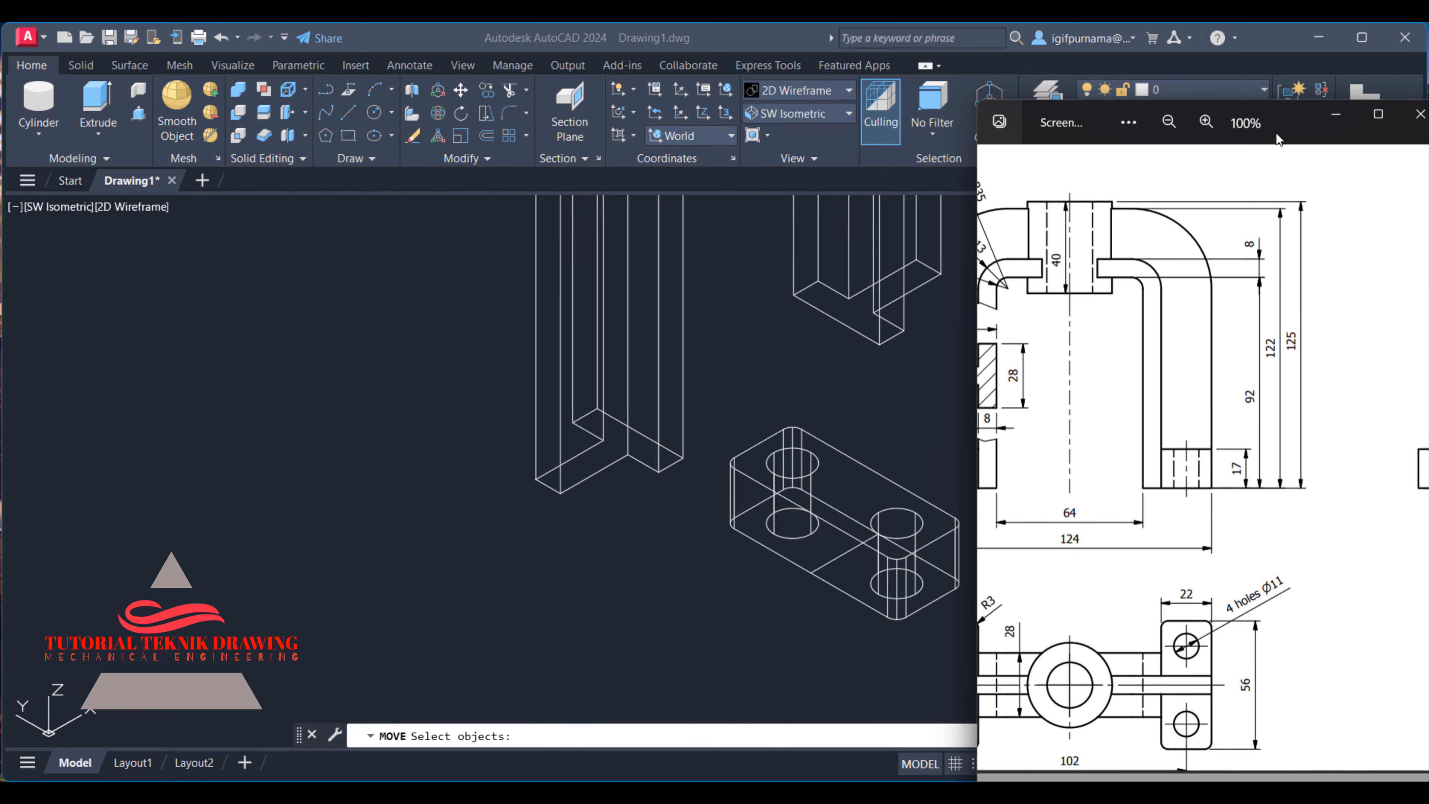
pyautogui.click(1322, 121)
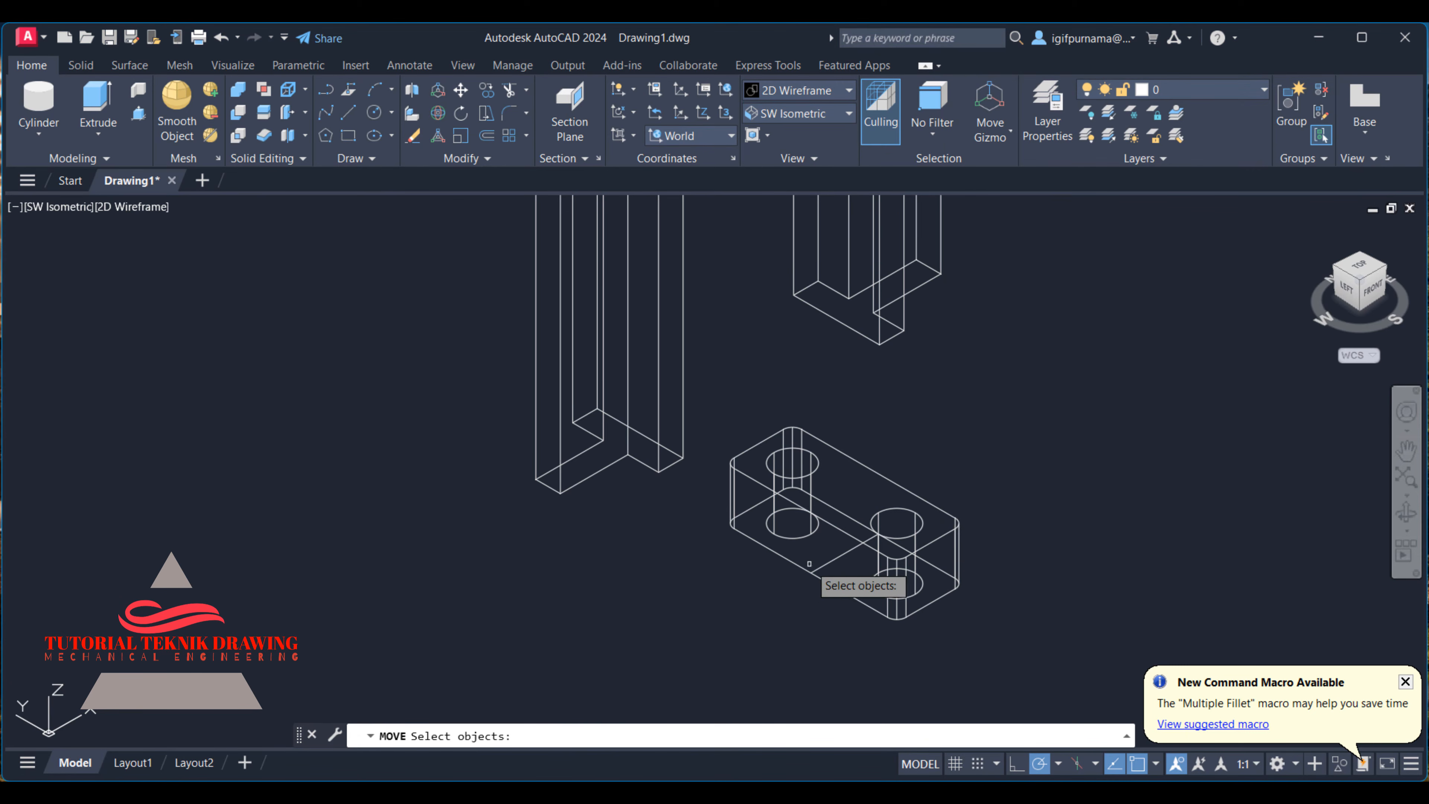
pyautogui.click(960, 541)
pyautogui.press('Return')
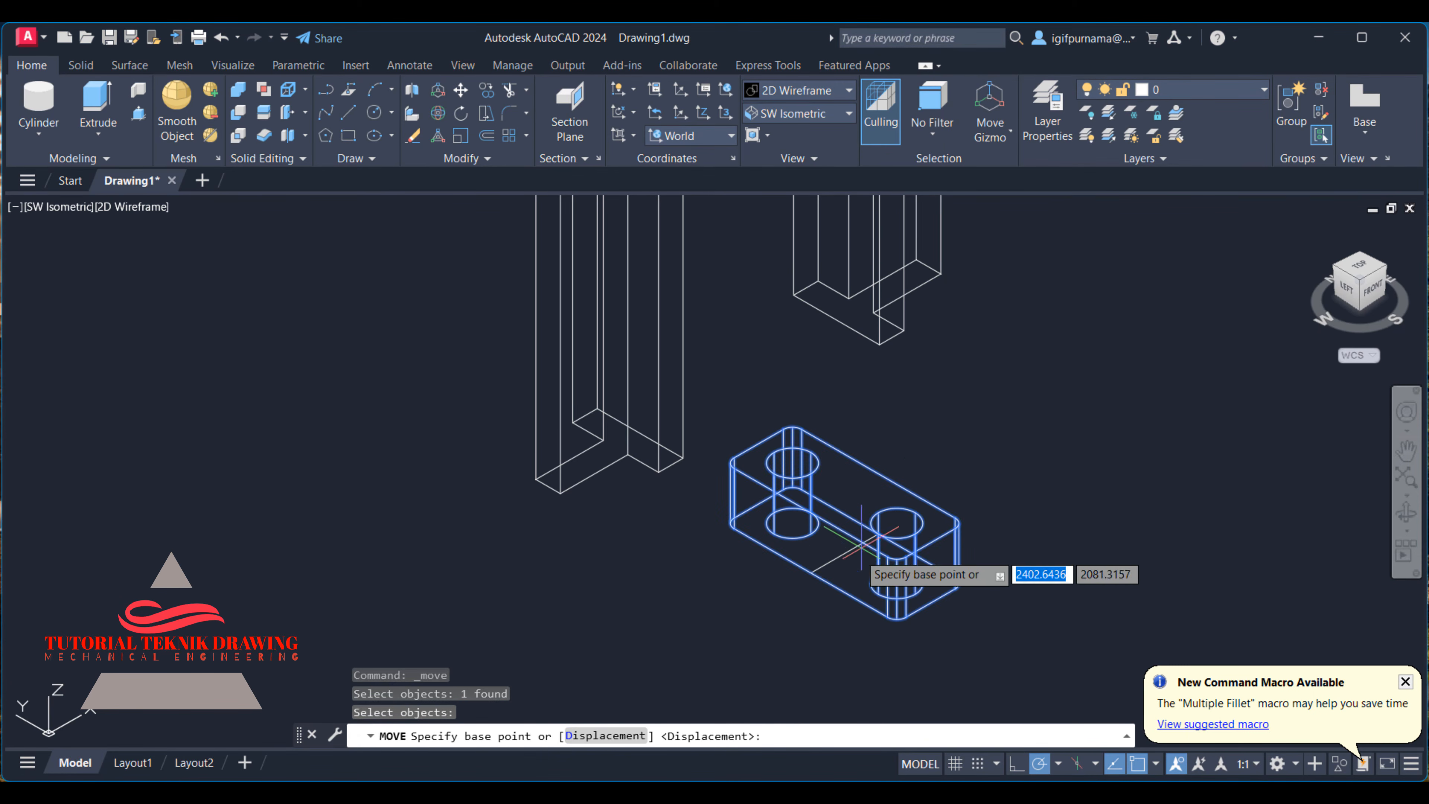
pyautogui.click(844, 552)
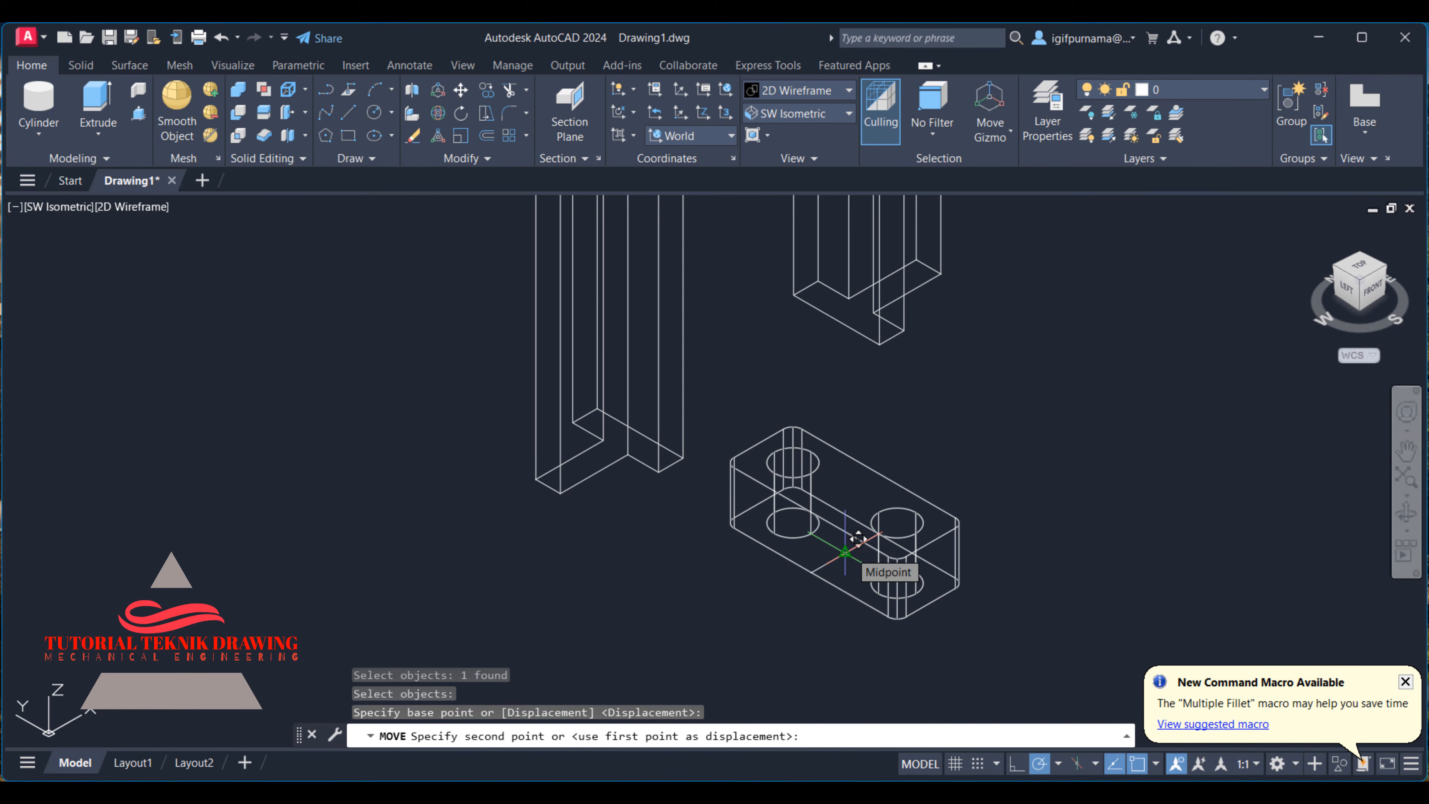
pyautogui.press('Escape')
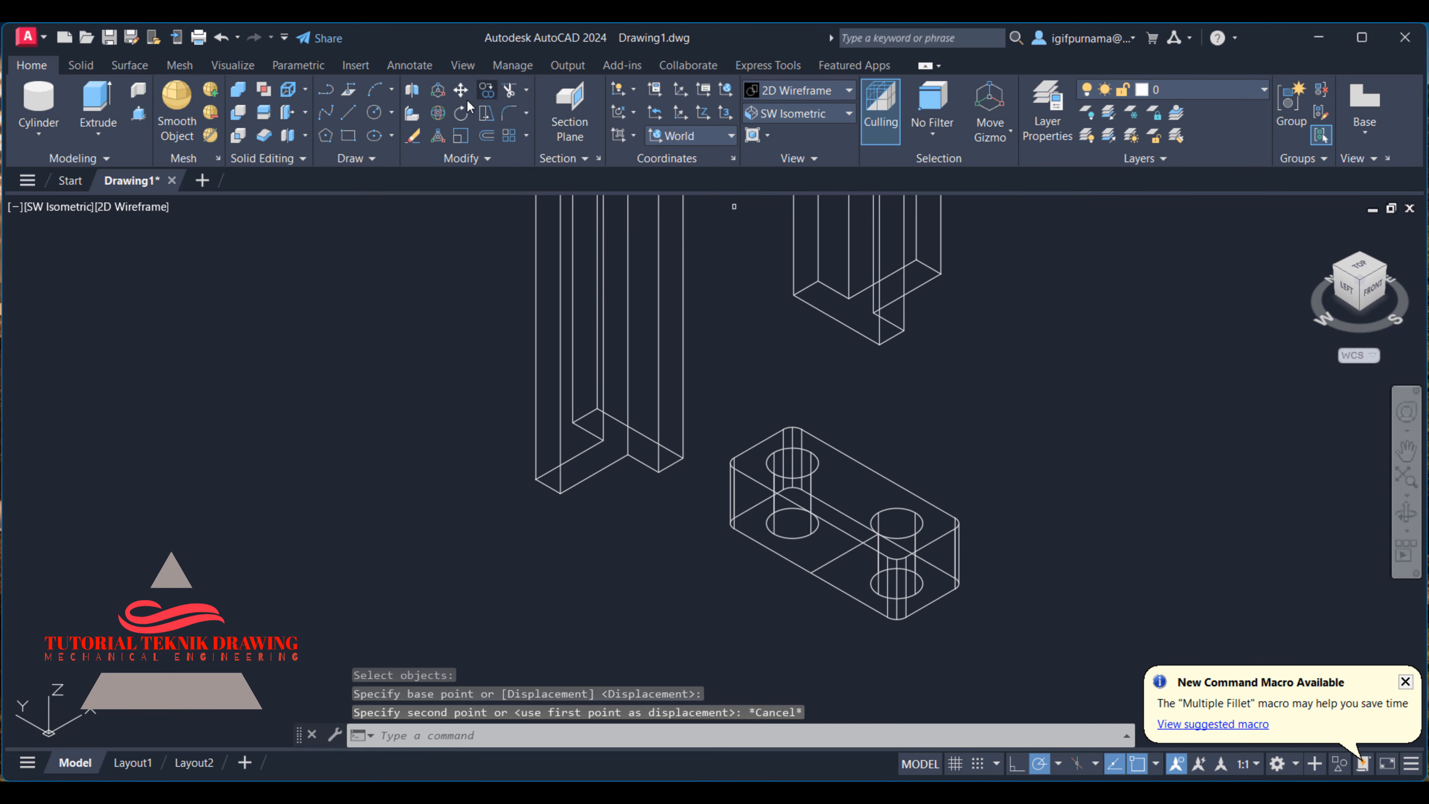
# - Move the foot block from the midpoint of its outer long bottom edge to the midpoint of the nearer leg's outer bottom edge
pyautogui.click(462, 92)
pyautogui.click(970, 511)
pyautogui.click(902, 496)
pyautogui.press('Return')
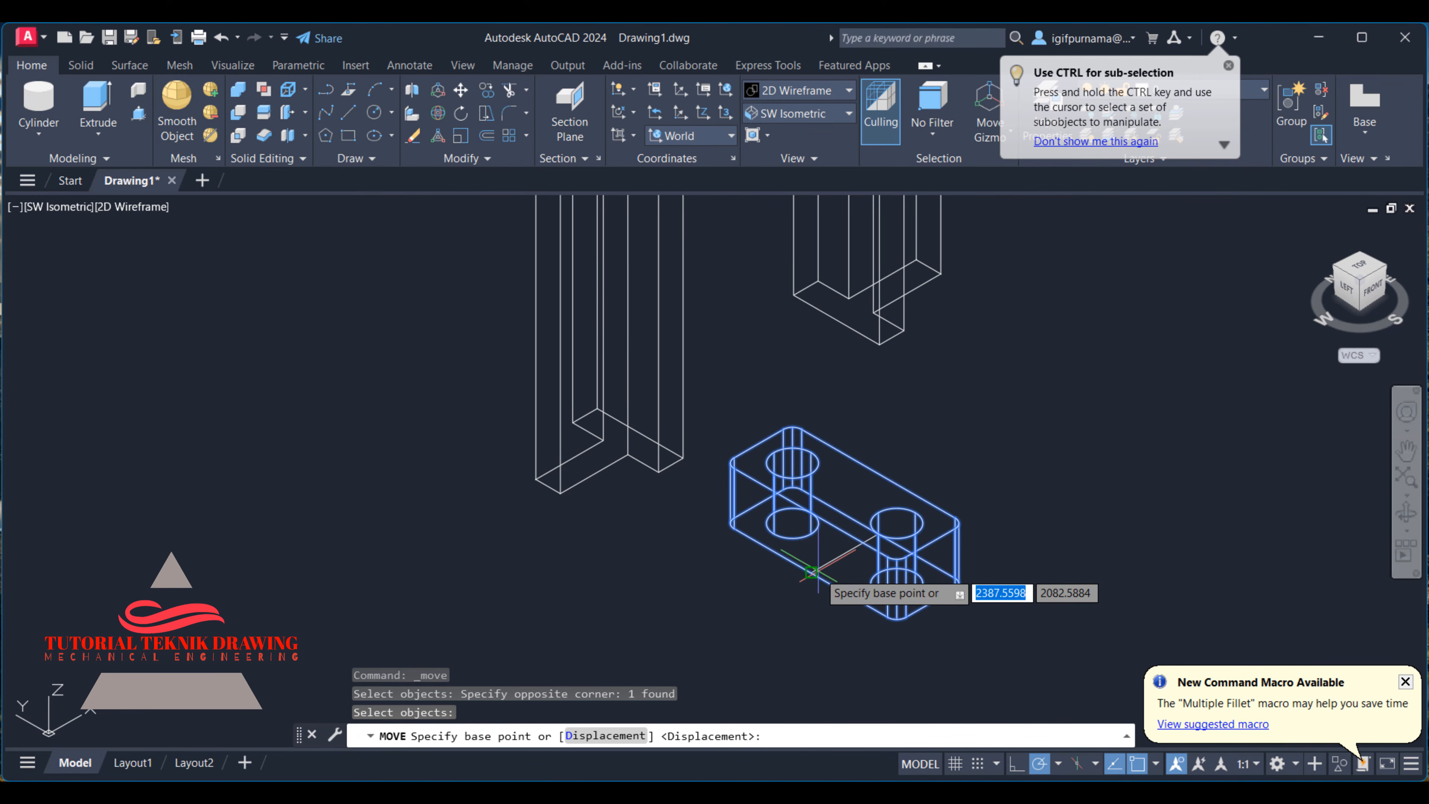
pyautogui.click(811, 573)
pyautogui.click(547, 487)
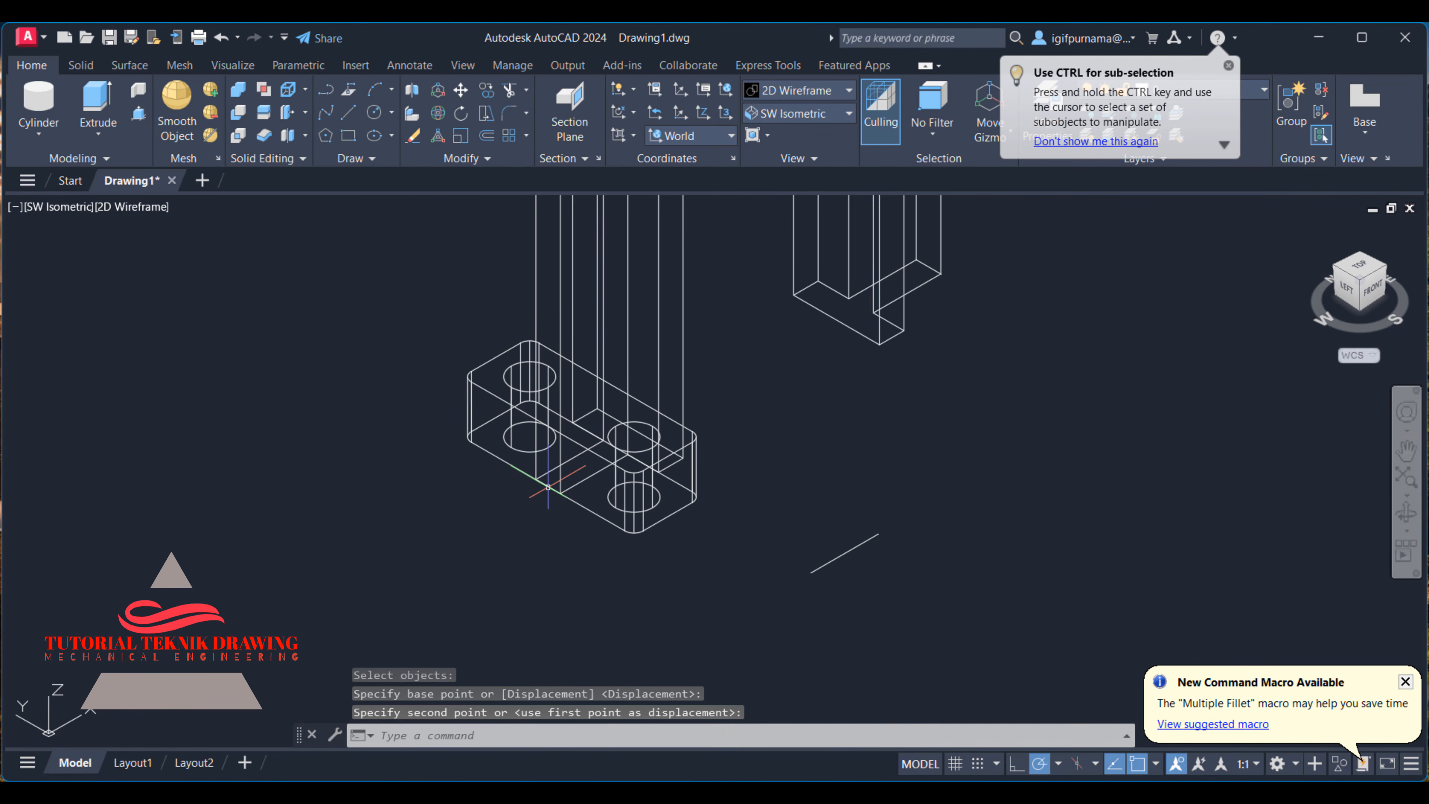
# - Shade the model and compare the placed foot with the reference drawing from the front and in an angled view
pyautogui.click(786, 98)
pyautogui.click(782, 195)
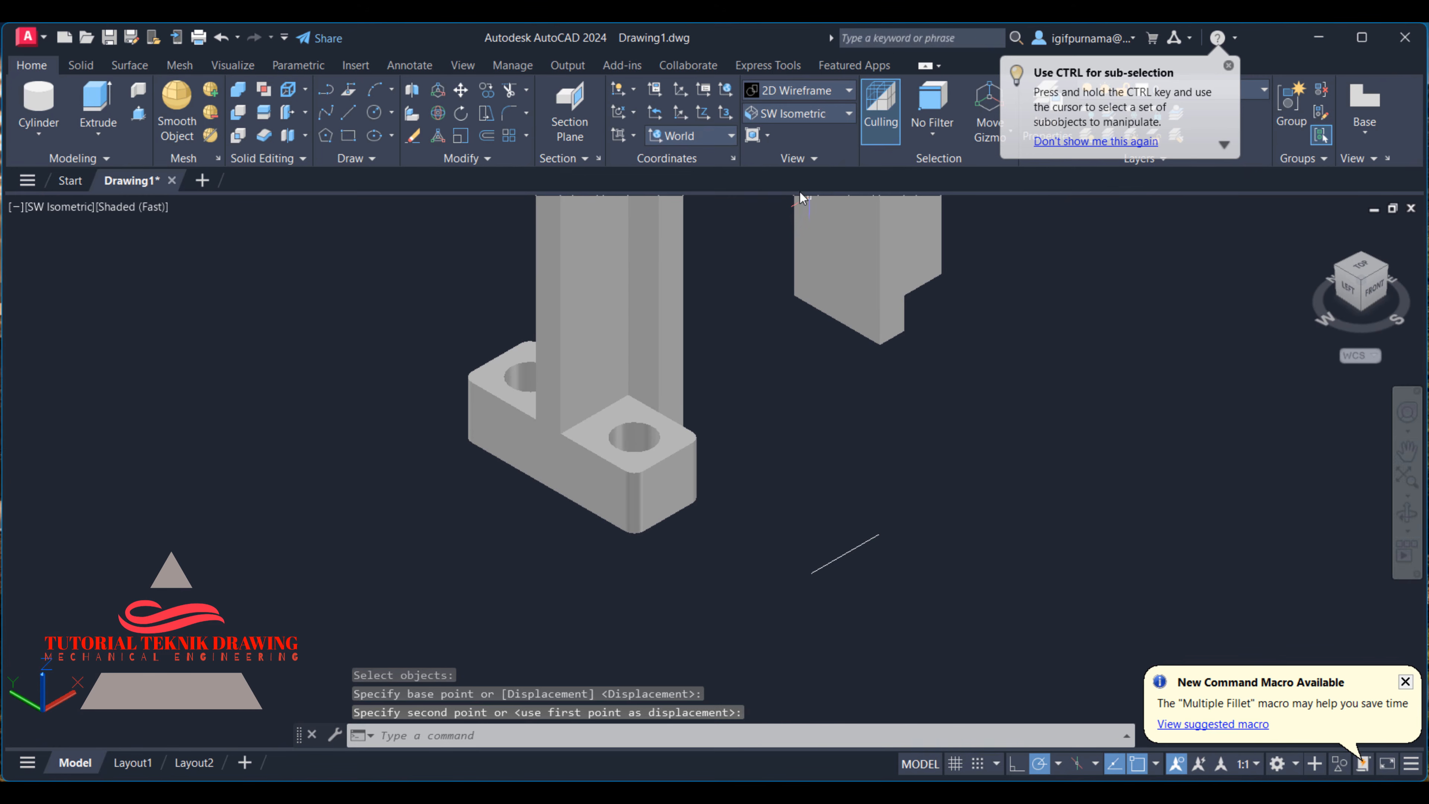
pyautogui.keyDown('shift'); pyautogui.moveTo(856, 390); pyautogui.dragTo(631, 502, button='middle'); pyautogui.keyUp('shift')
pyautogui.hotkey('alt', 'Tab')
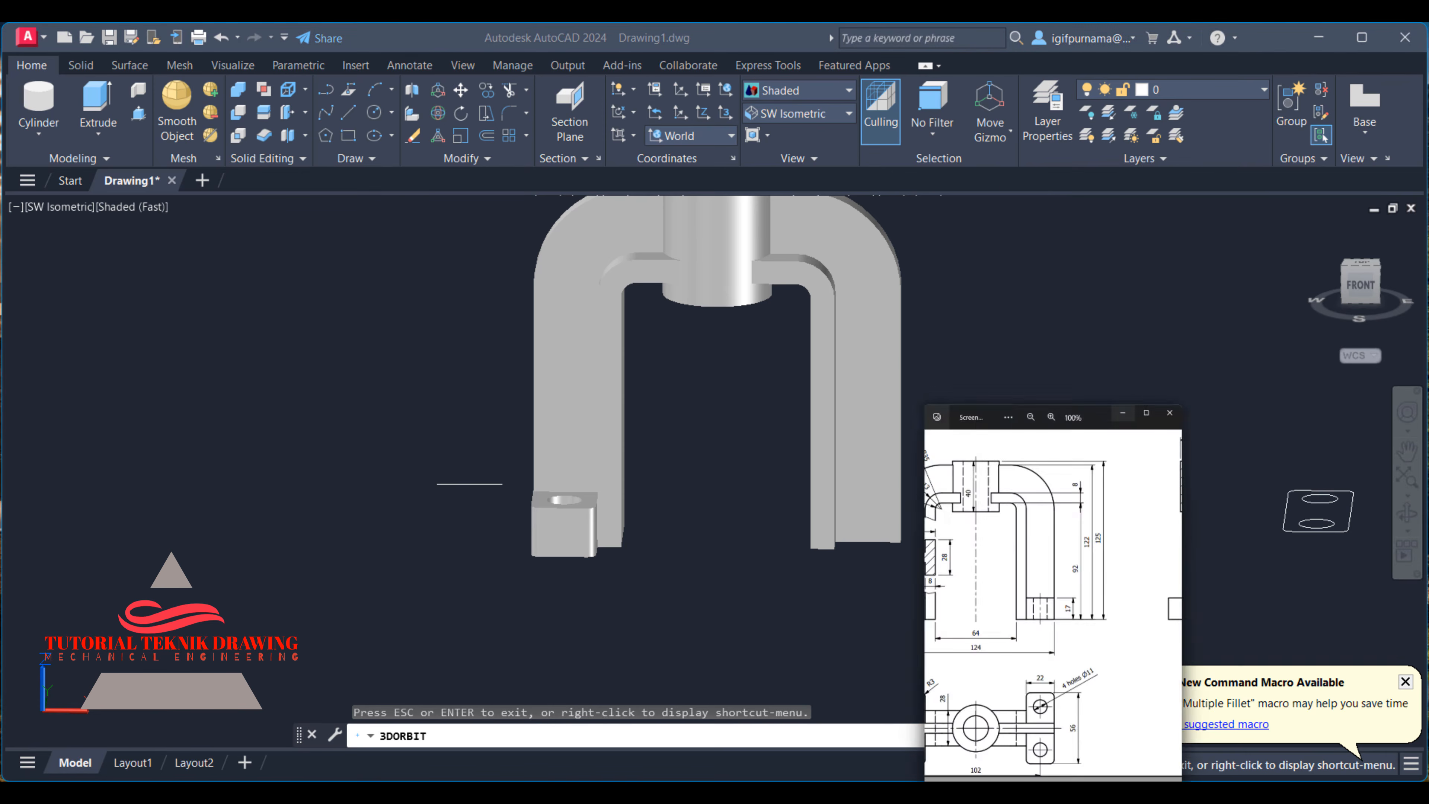
pyautogui.scroll(3, 1183, 466)
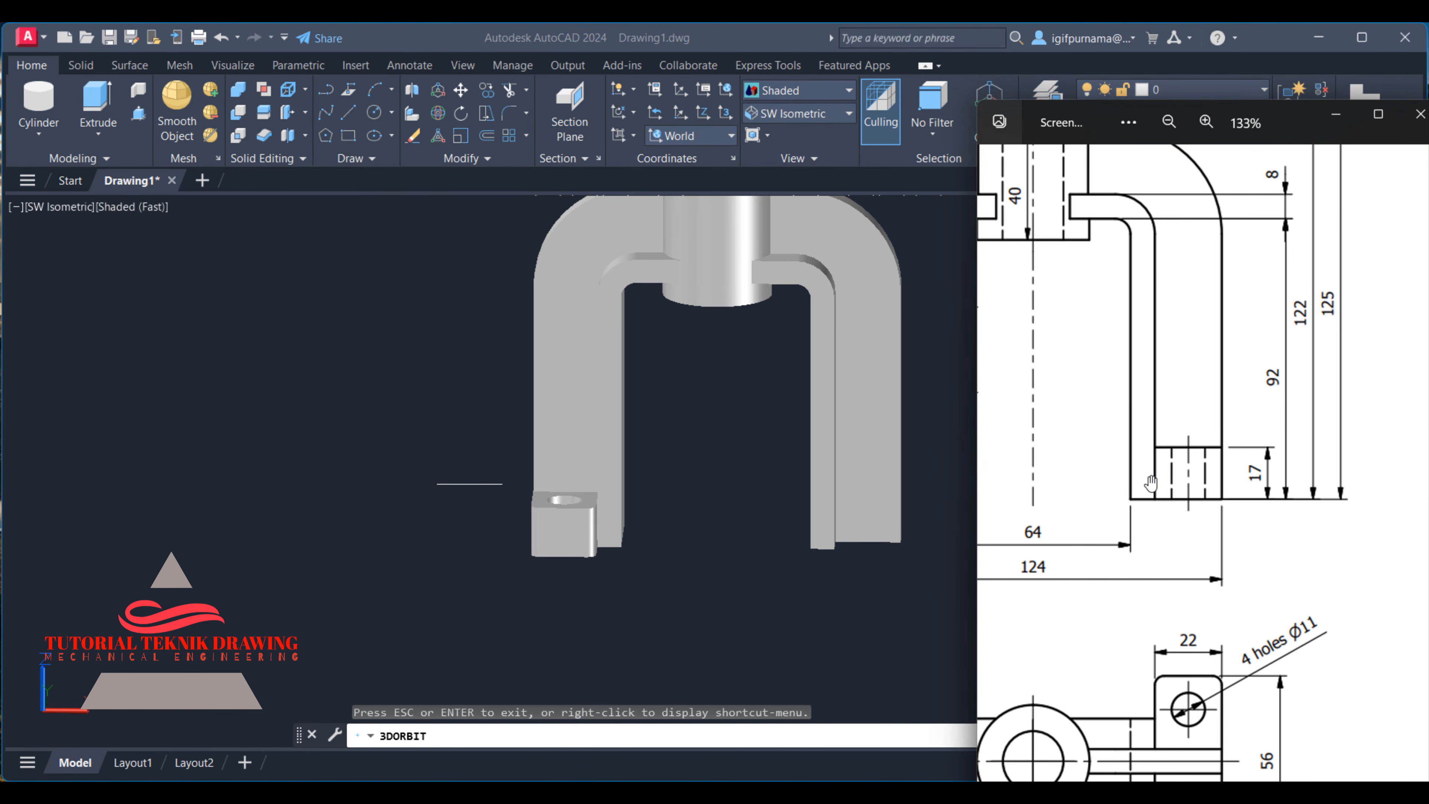
pyautogui.click(756, 483)
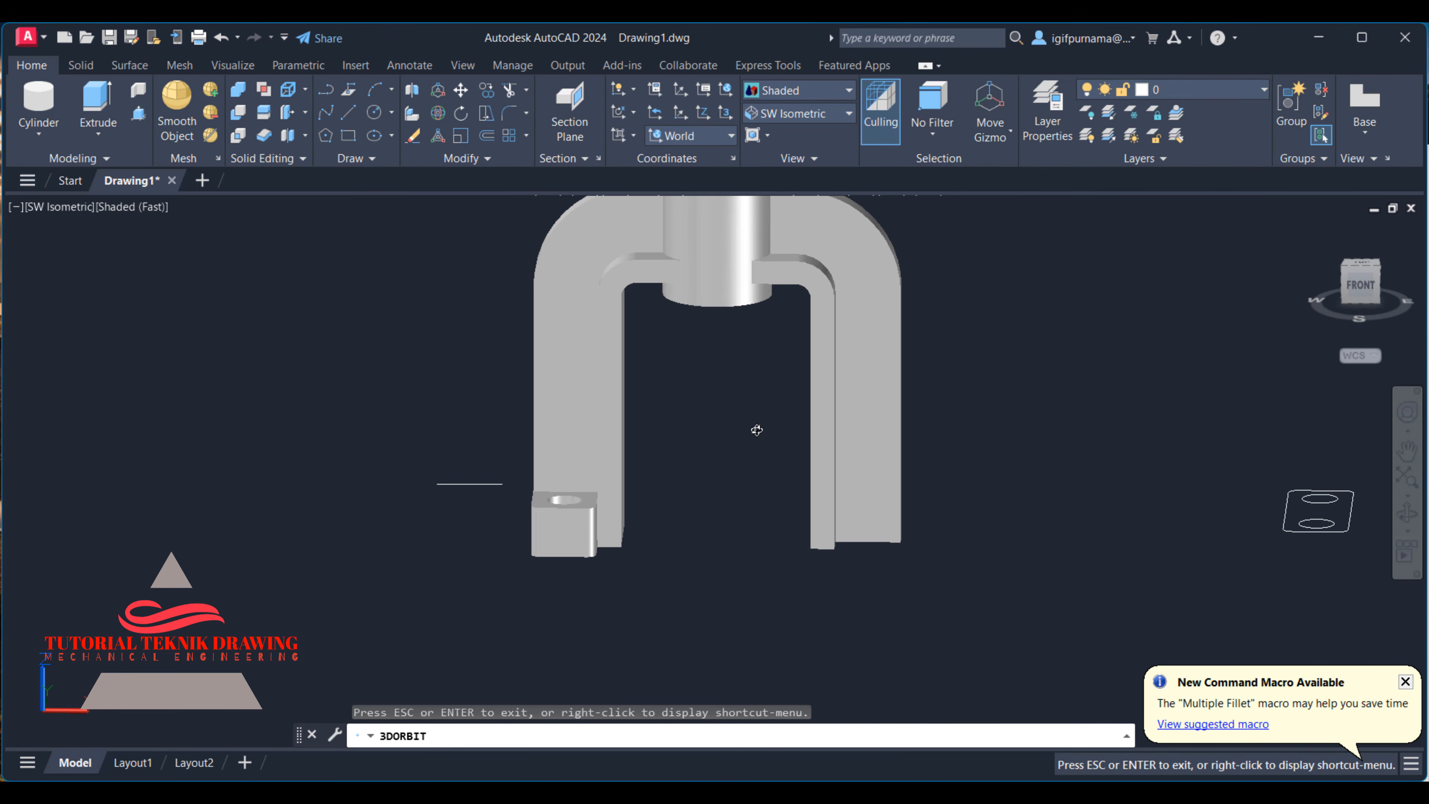
pyautogui.moveTo(757, 430)
pyautogui.keyDown('shift'); pyautogui.mouseDown(button='middle')
pyautogui.moveTo(670, 390)
pyautogui.moveTo(692, 396)
pyautogui.moveTo(678, 366)
pyautogui.mouseUp(button='middle'); pyautogui.keyUp('shift')
pyautogui.rightClick(678, 366)
pyautogui.click(722, 378)
# - Return the model to the 2D Wireframe visual style
pyautogui.click(761, 93)
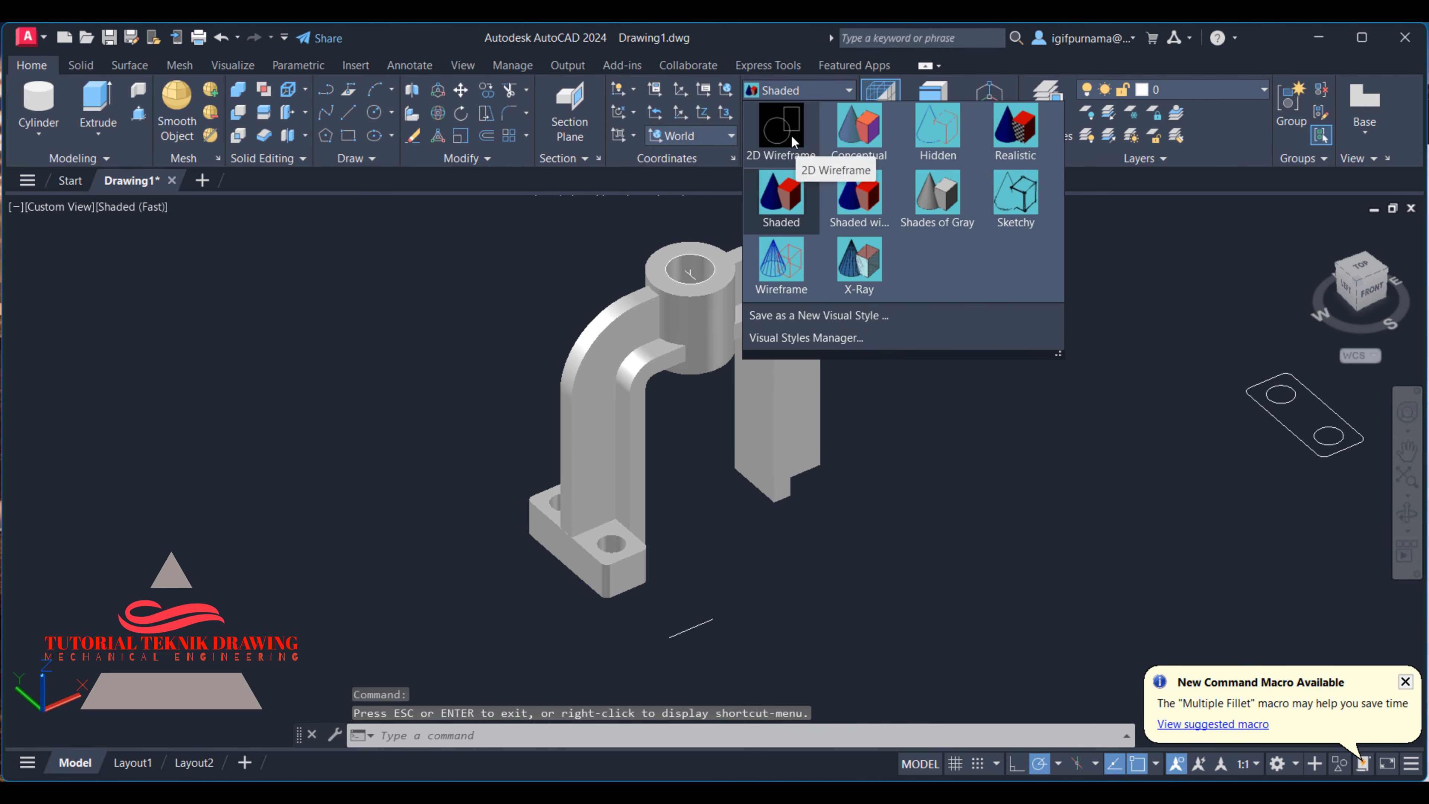
pyautogui.click(786, 175)
pyautogui.click(780, 91)
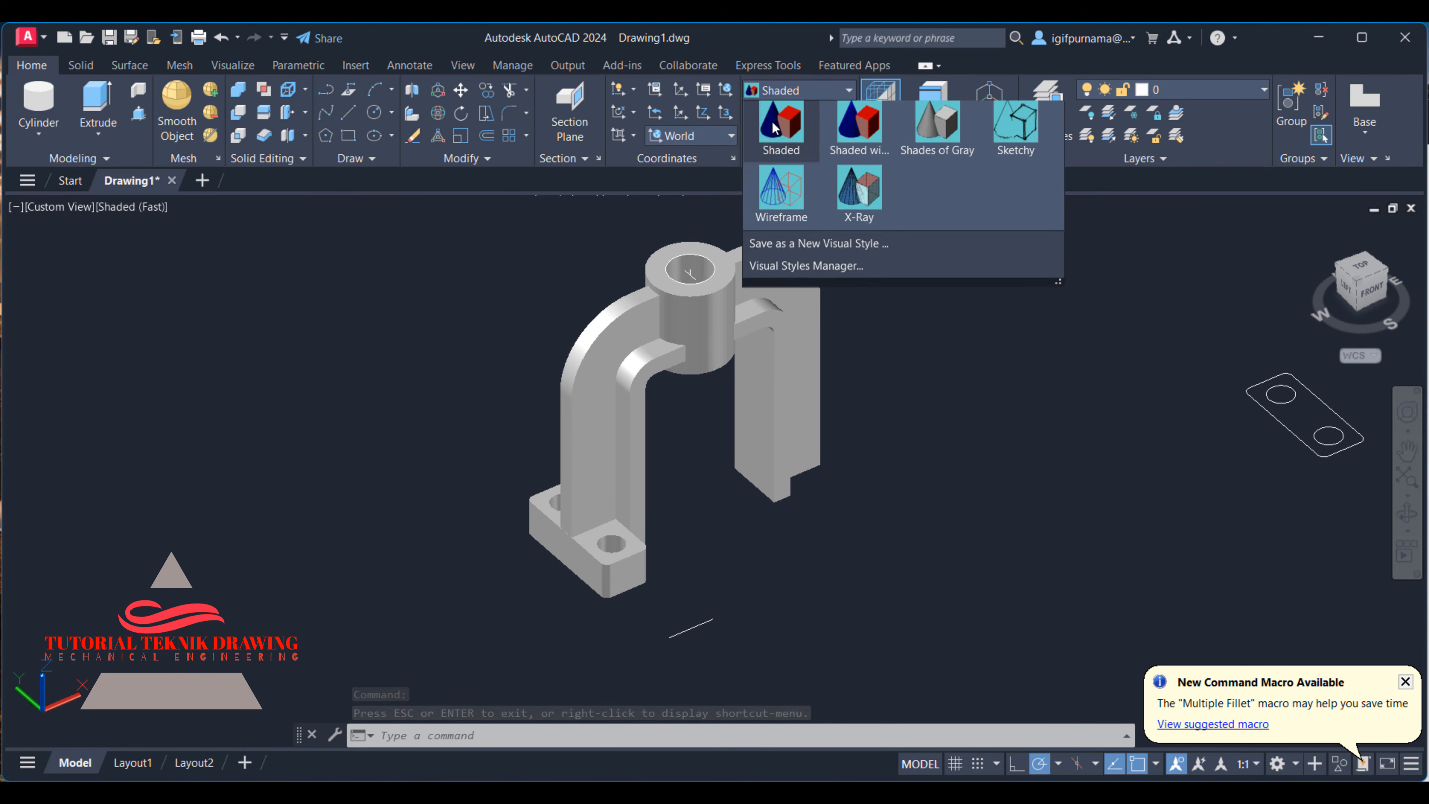
pyautogui.click(774, 121)
# - Copy the placed foot block to a free spot below the arch's other leg
pyautogui.click(487, 90)
pyautogui.scroll(2, 619, 560)
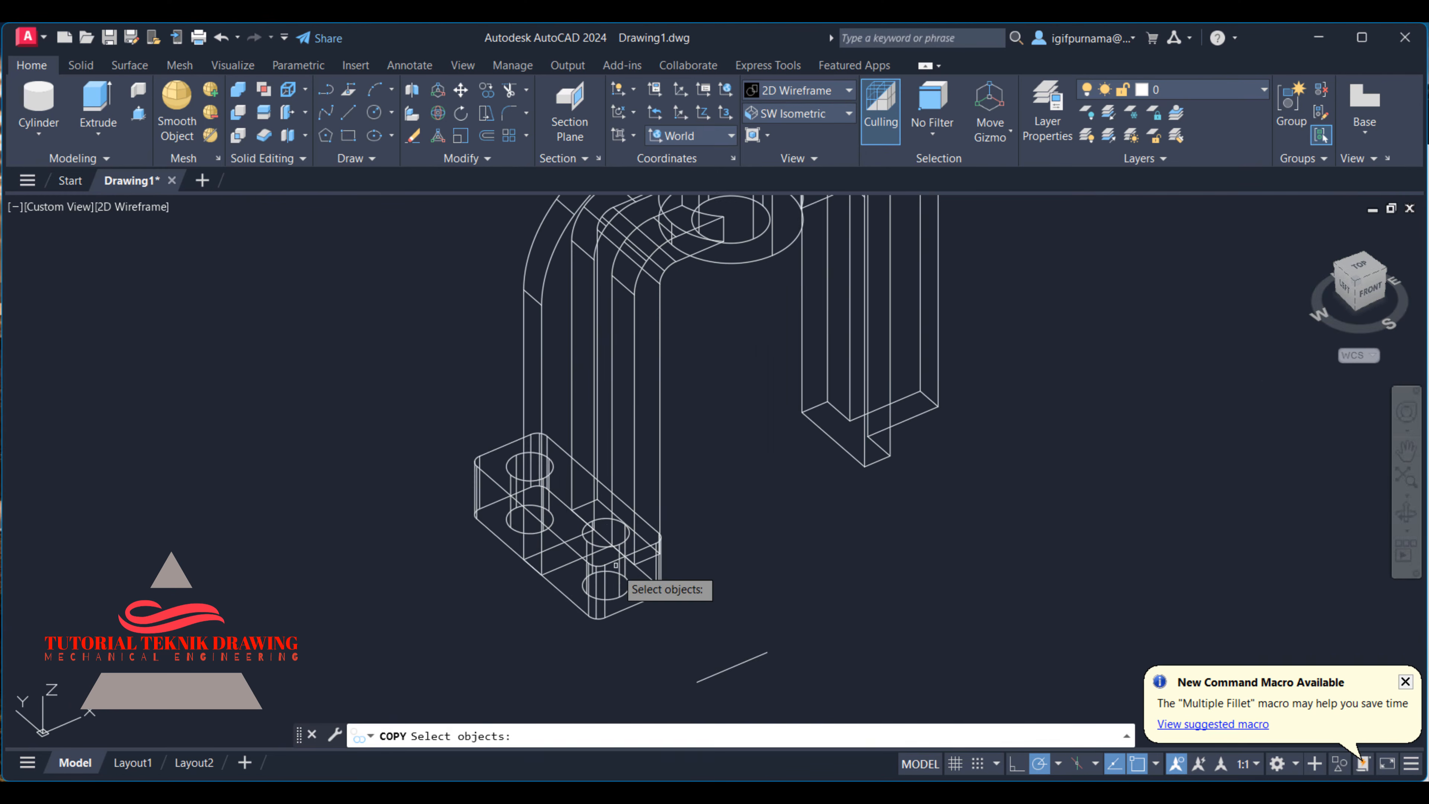
pyautogui.click(553, 530)
pyautogui.scroll(4, 615, 510)
pyautogui.press('Return')
pyautogui.click(636, 489)
pyautogui.scroll(-4, 624, 478)
pyautogui.click(975, 531)
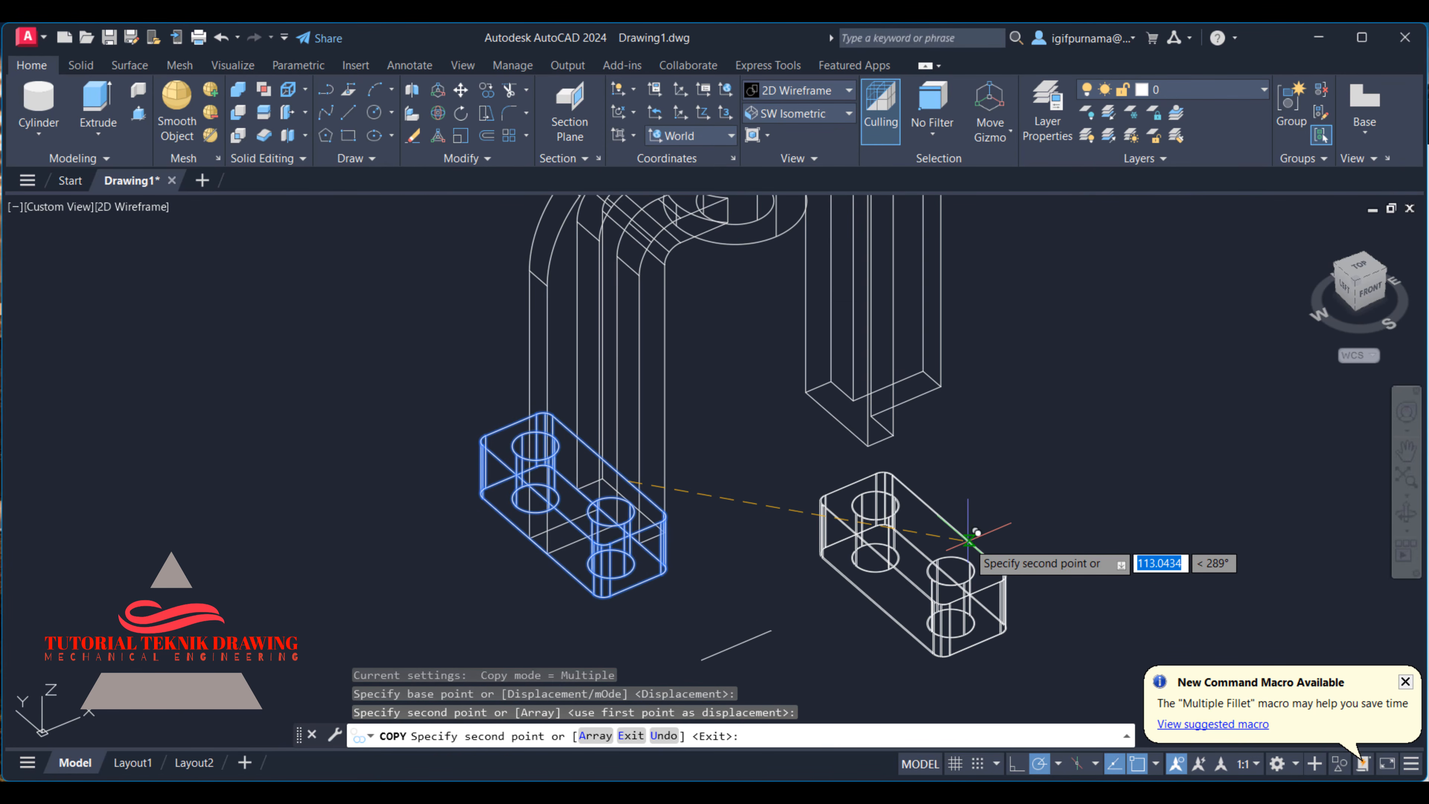
pyautogui.rightClick(975, 534)
pyautogui.click(1003, 288)
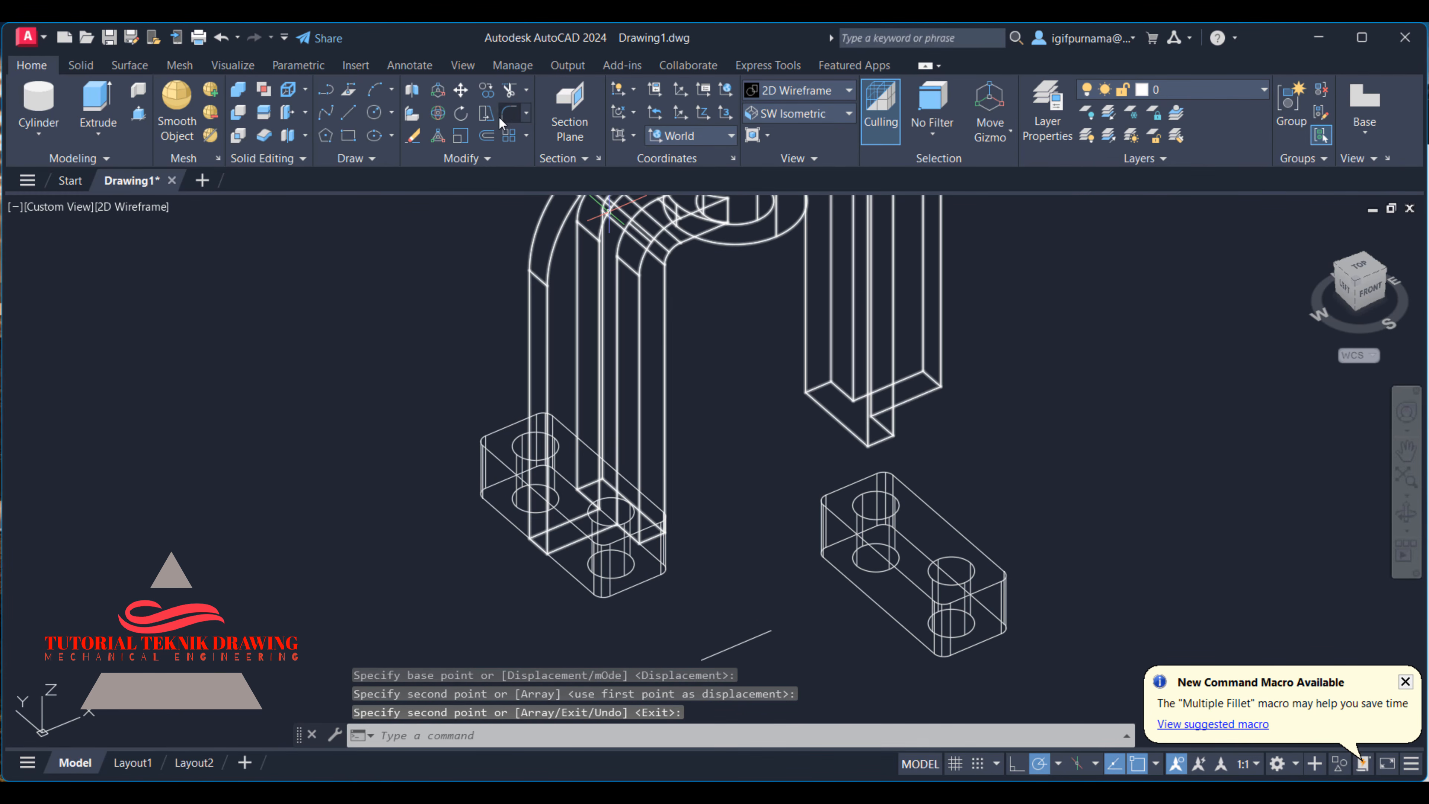
pyautogui.click(461, 90)
pyautogui.click(1094, 584)
pyautogui.click(944, 495)
pyautogui.scroll(4, 963, 591)
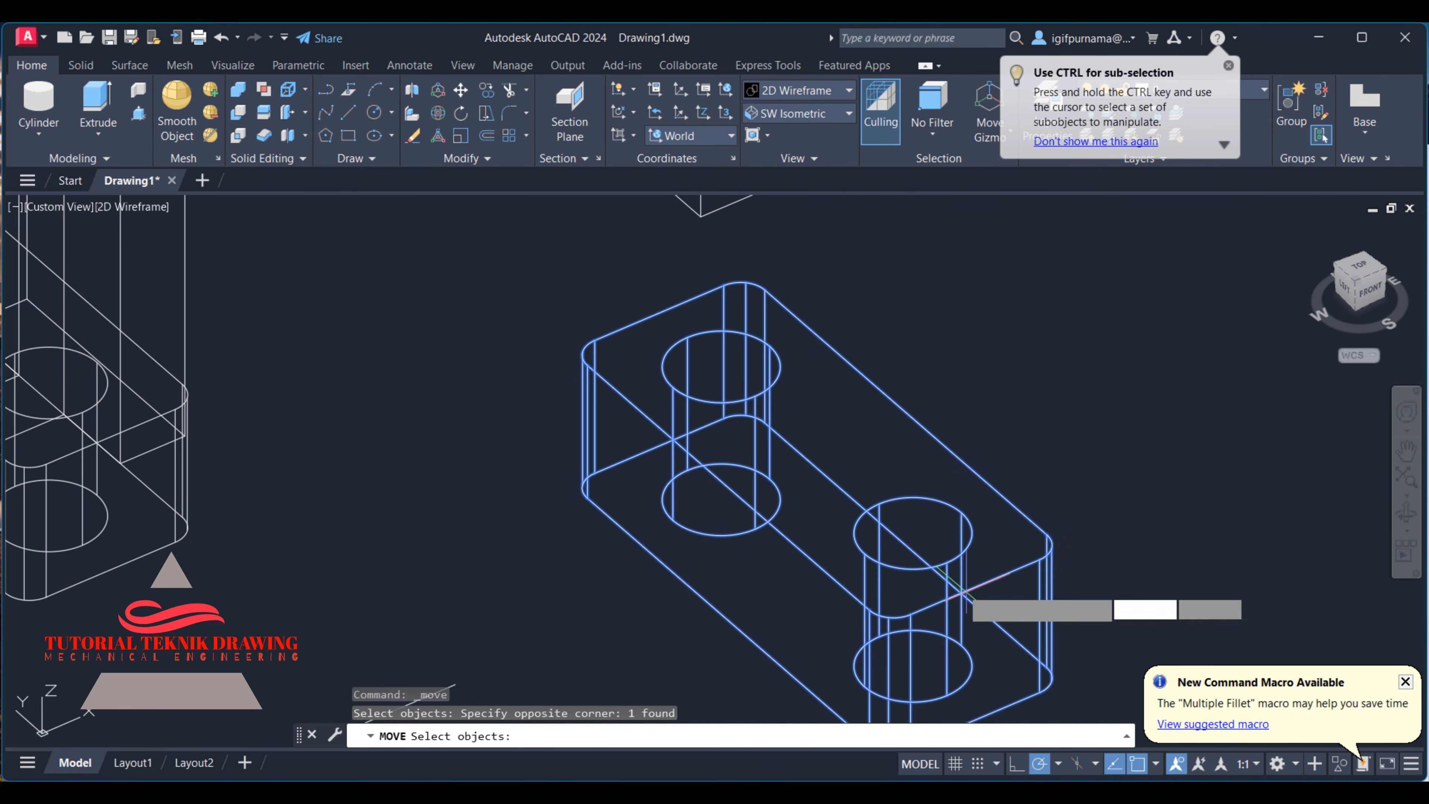
pyautogui.press('Return')
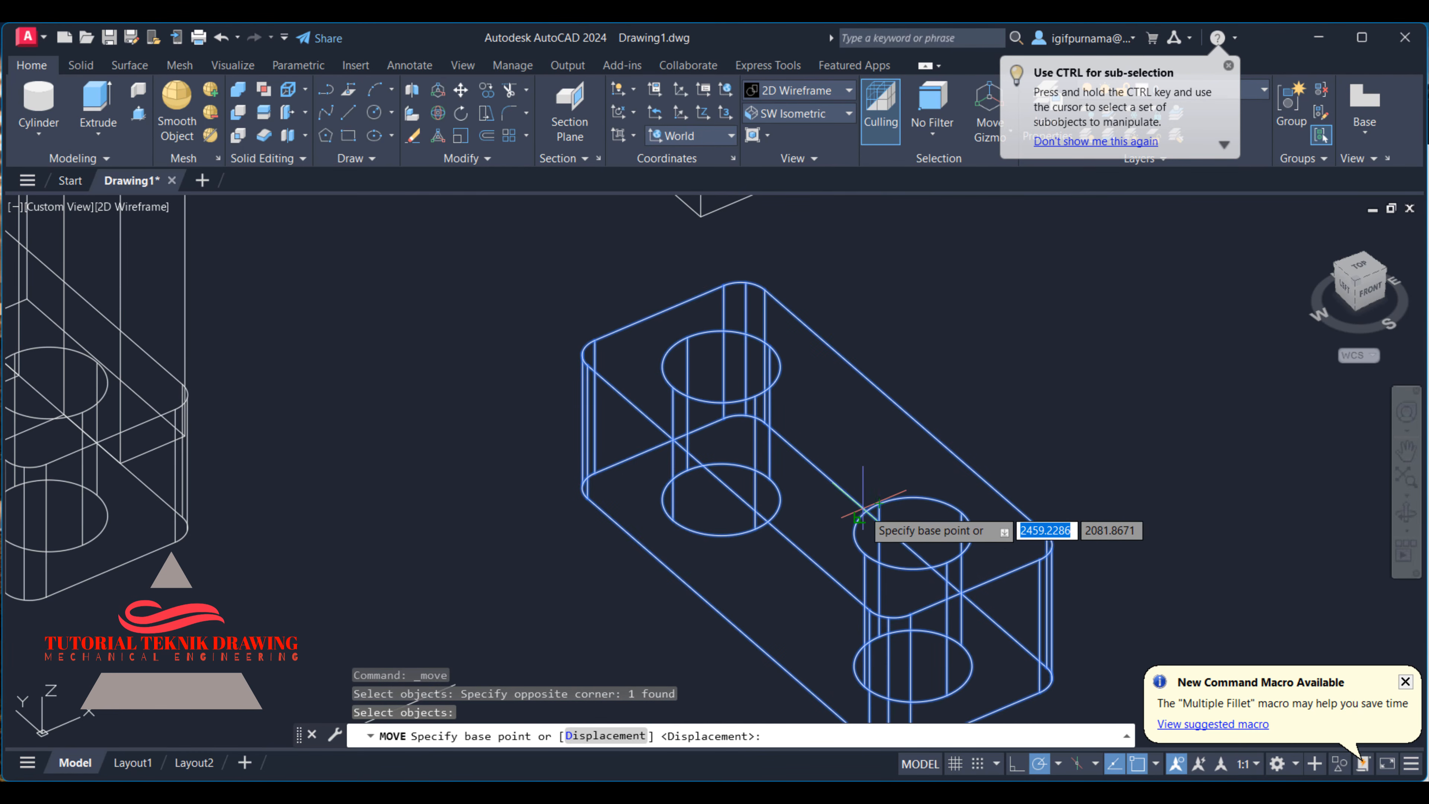
pyautogui.scroll(-5, 861, 515)
# - Move the copied foot block from the midpoint of its outer long bottom edge to the midpoint of the other leg's outer bottom edge
pyautogui.keyDown('shift'); pyautogui.moveTo(956, 496); pyautogui.dragTo(875, 310, button='middle'); pyautogui.keyUp('shift')
pyautogui.rightClick(874, 306)
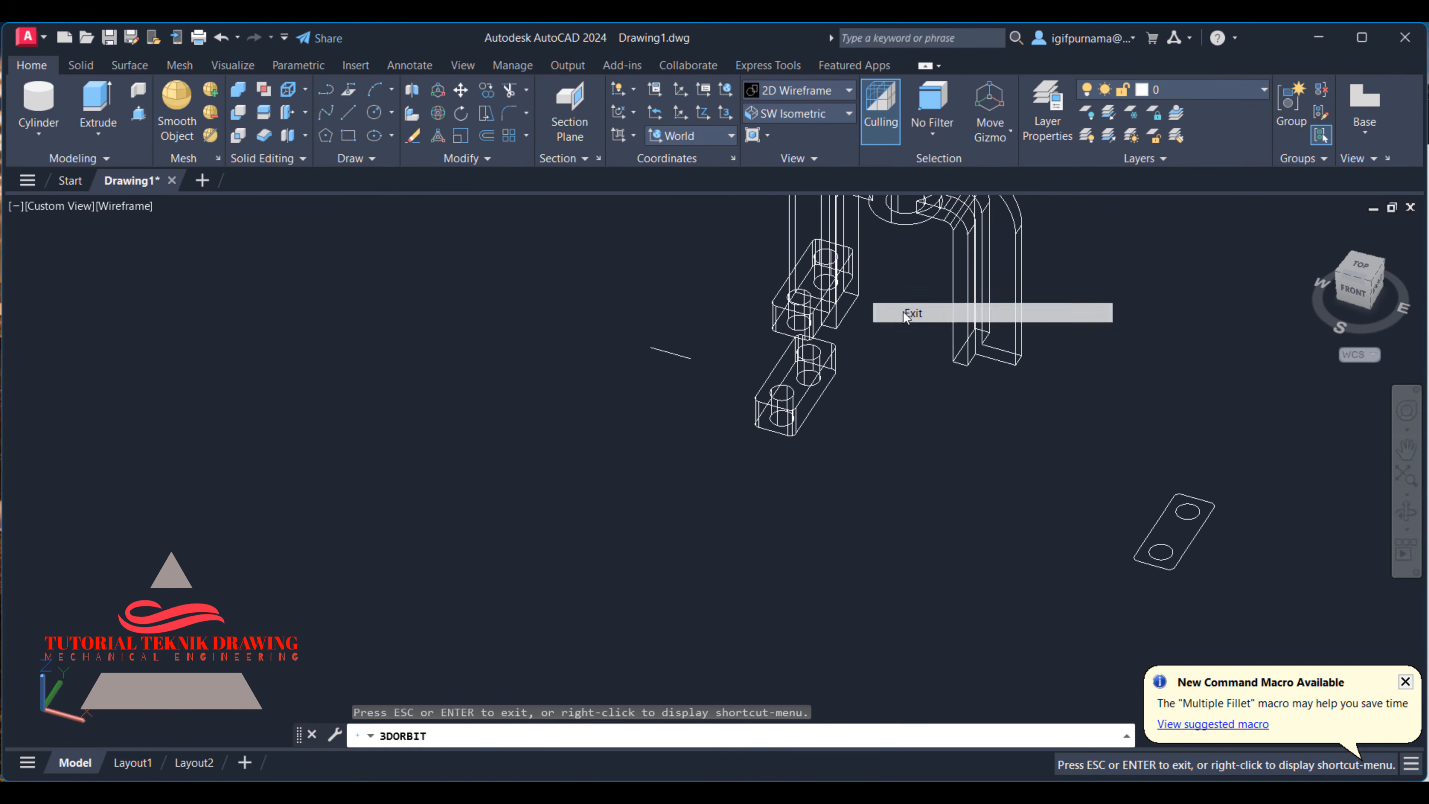
pyautogui.click(907, 313)
pyautogui.click(461, 90)
pyautogui.click(766, 383)
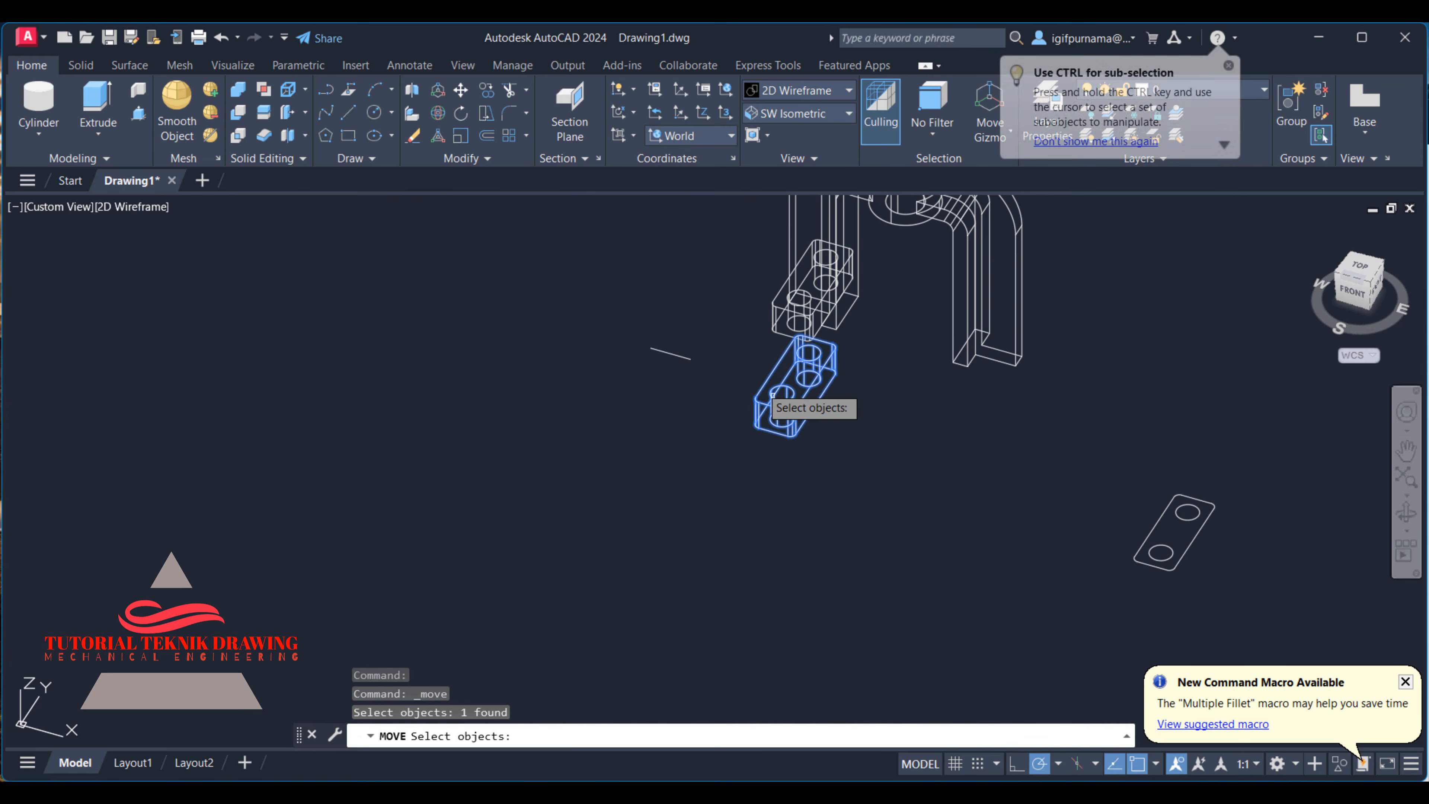
pyautogui.click(855, 367)
pyautogui.click(843, 376)
pyautogui.scroll(2, 843, 376)
pyautogui.scroll(3, 842, 376)
pyautogui.press('Return')
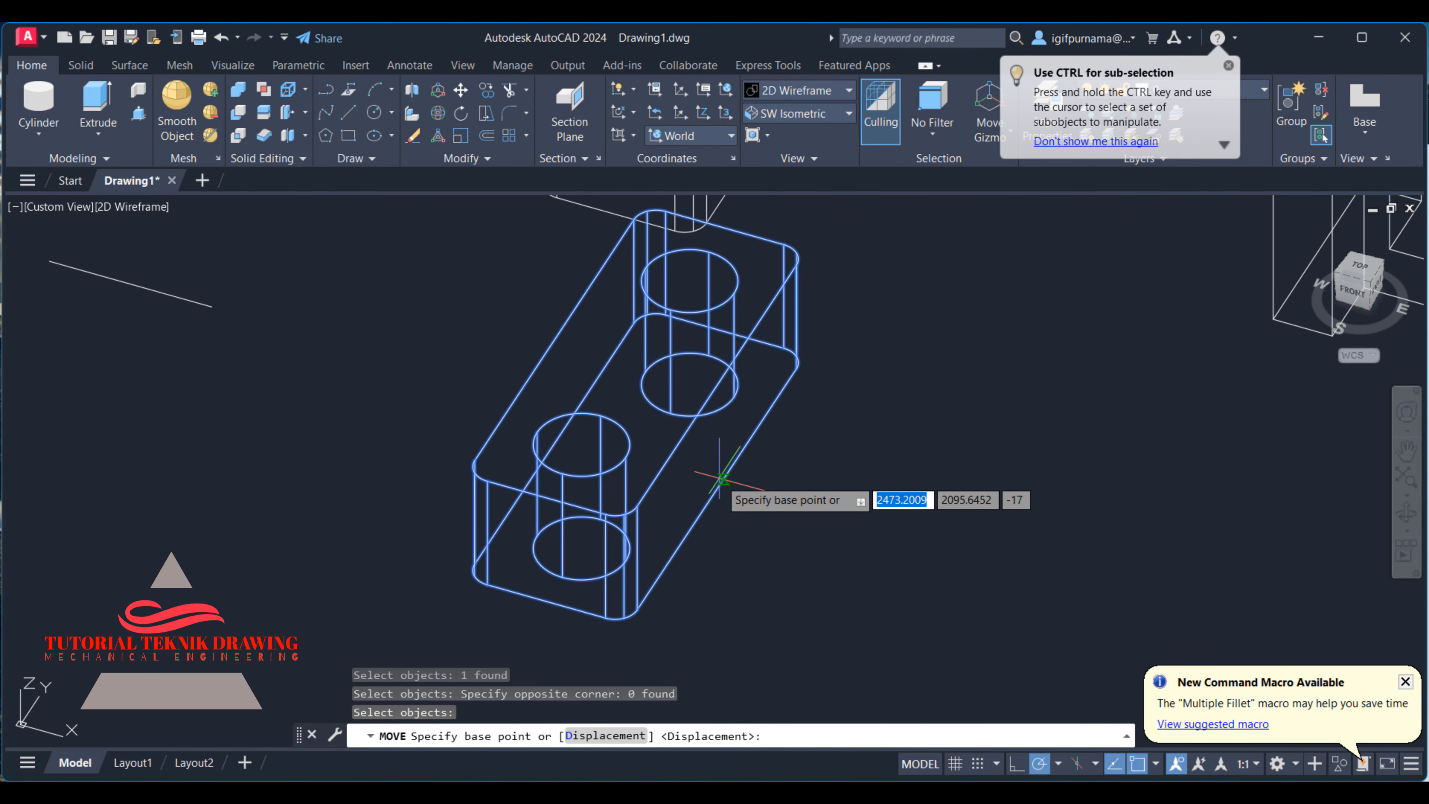
pyautogui.click(717, 486)
pyautogui.scroll(-3, 708, 486)
pyautogui.scroll(4, 878, 453)
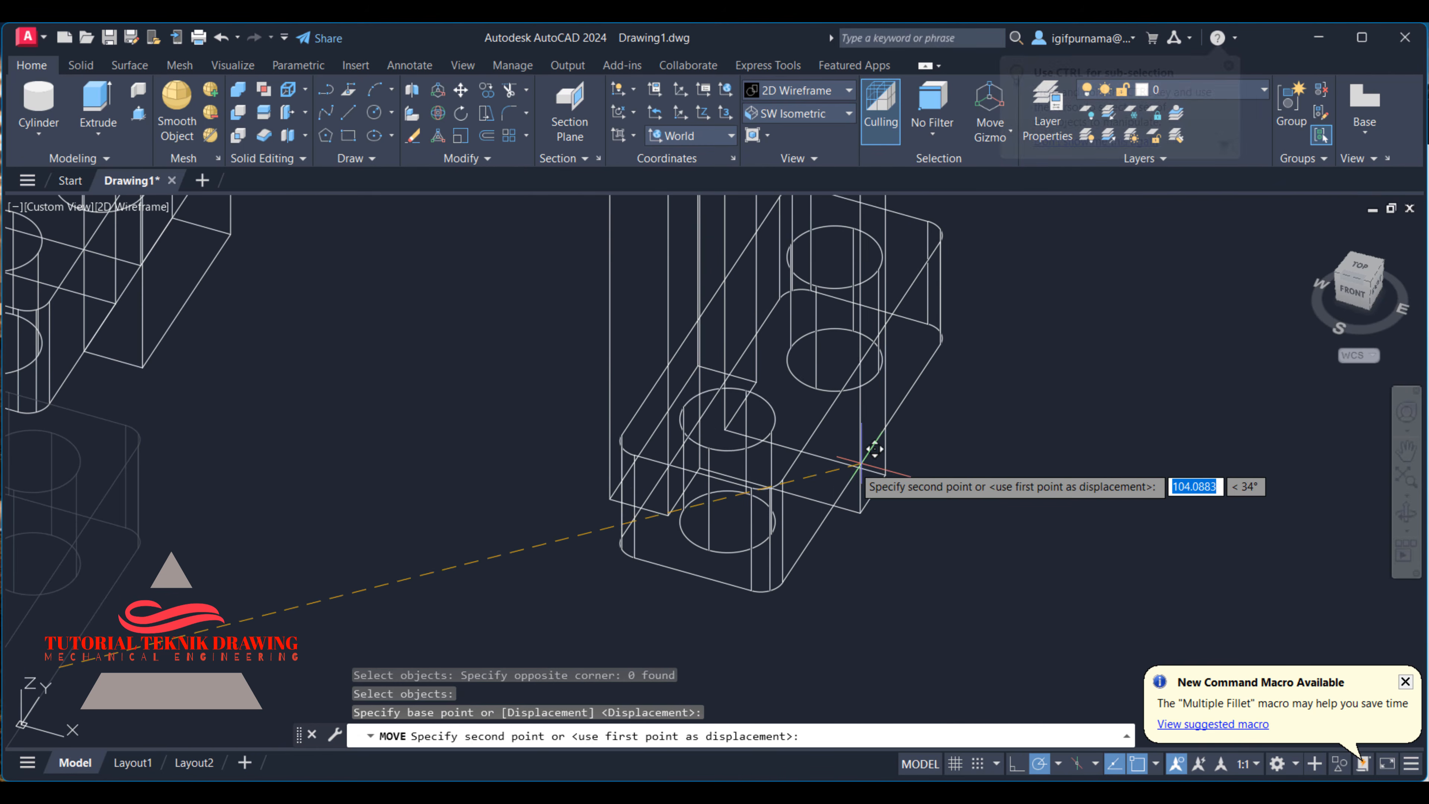
pyautogui.click(885, 496)
pyautogui.scroll(-4, 892, 513)
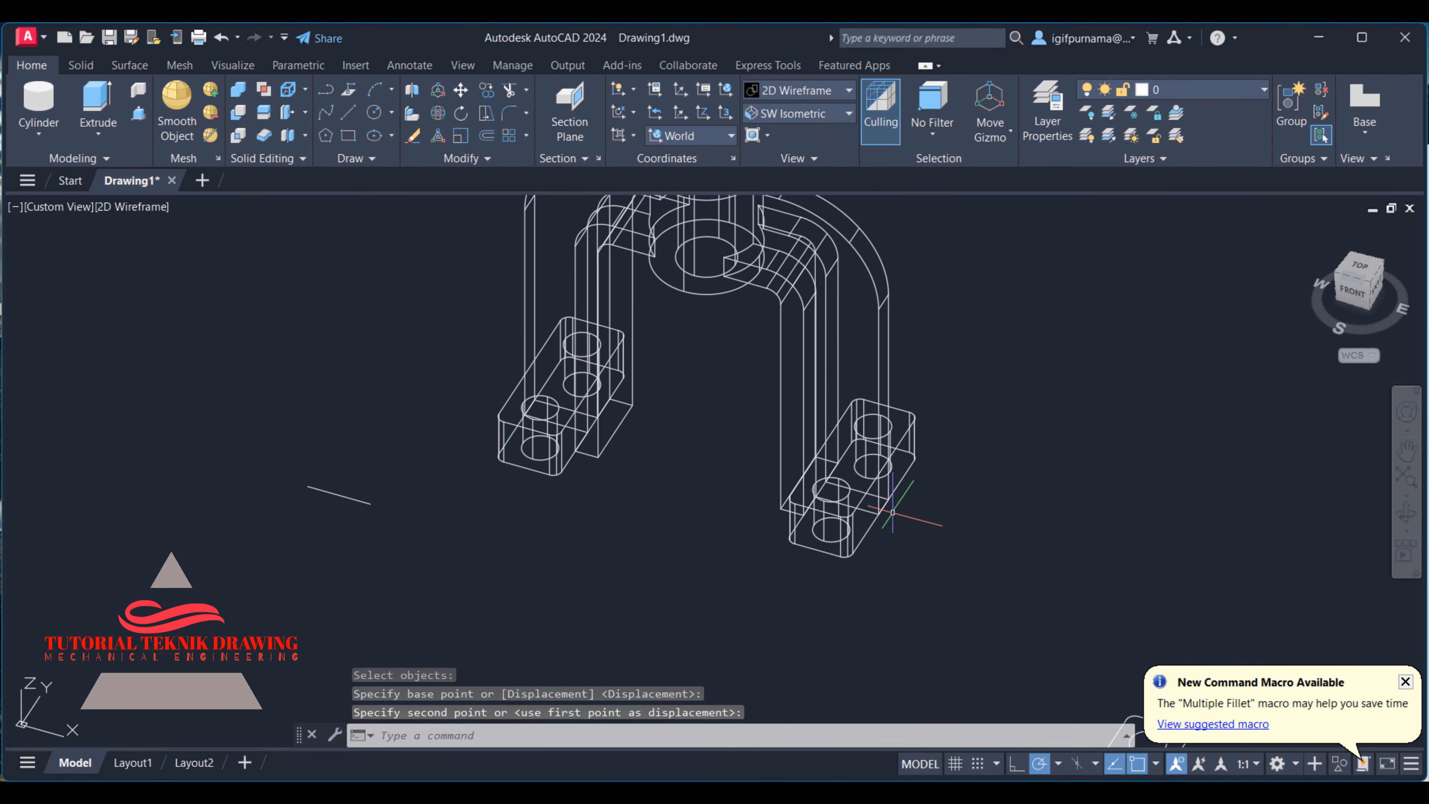
# - Display the model in the Shaded visual style from the SW Isometric view
pyautogui.click(775, 91)
pyautogui.click(784, 186)
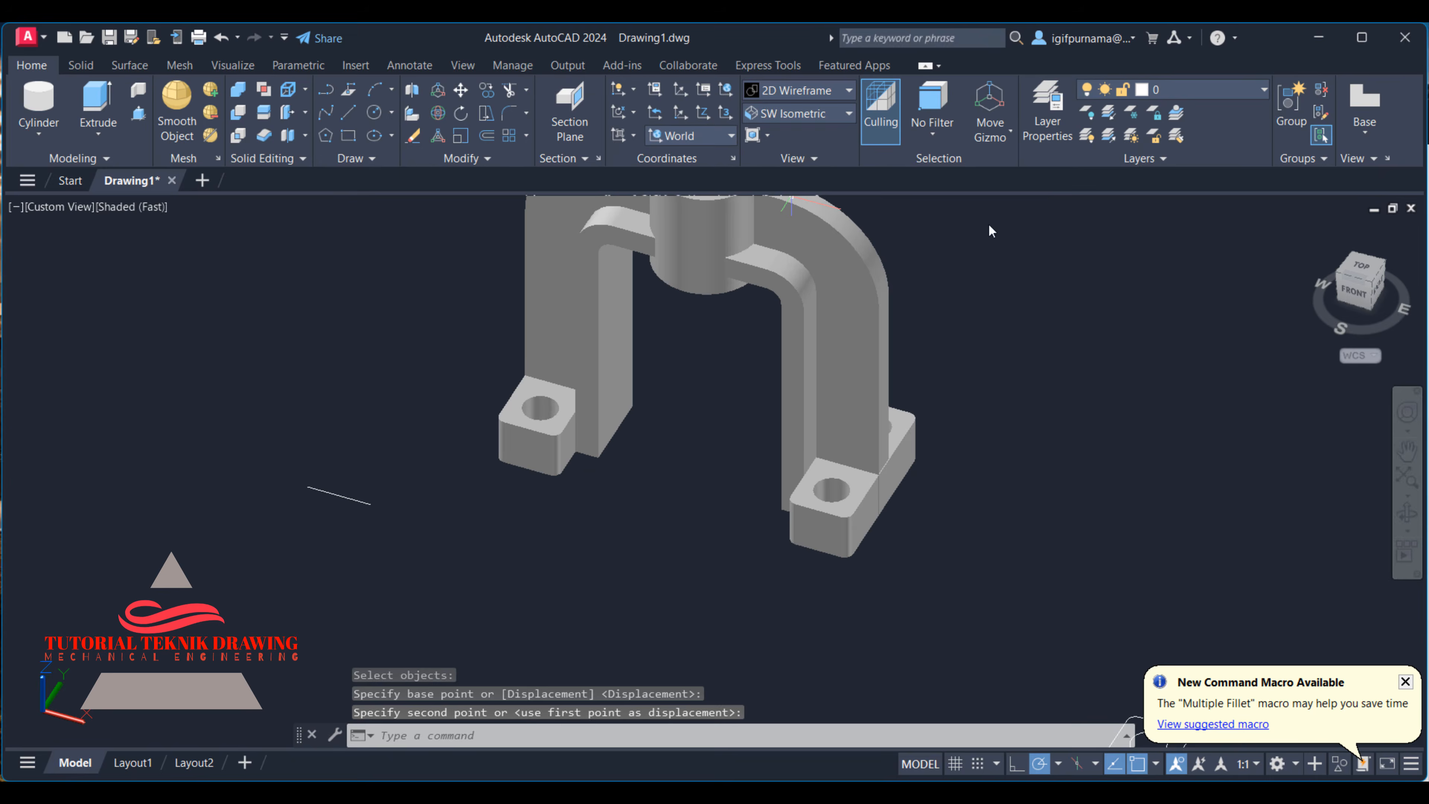
pyautogui.click(796, 108)
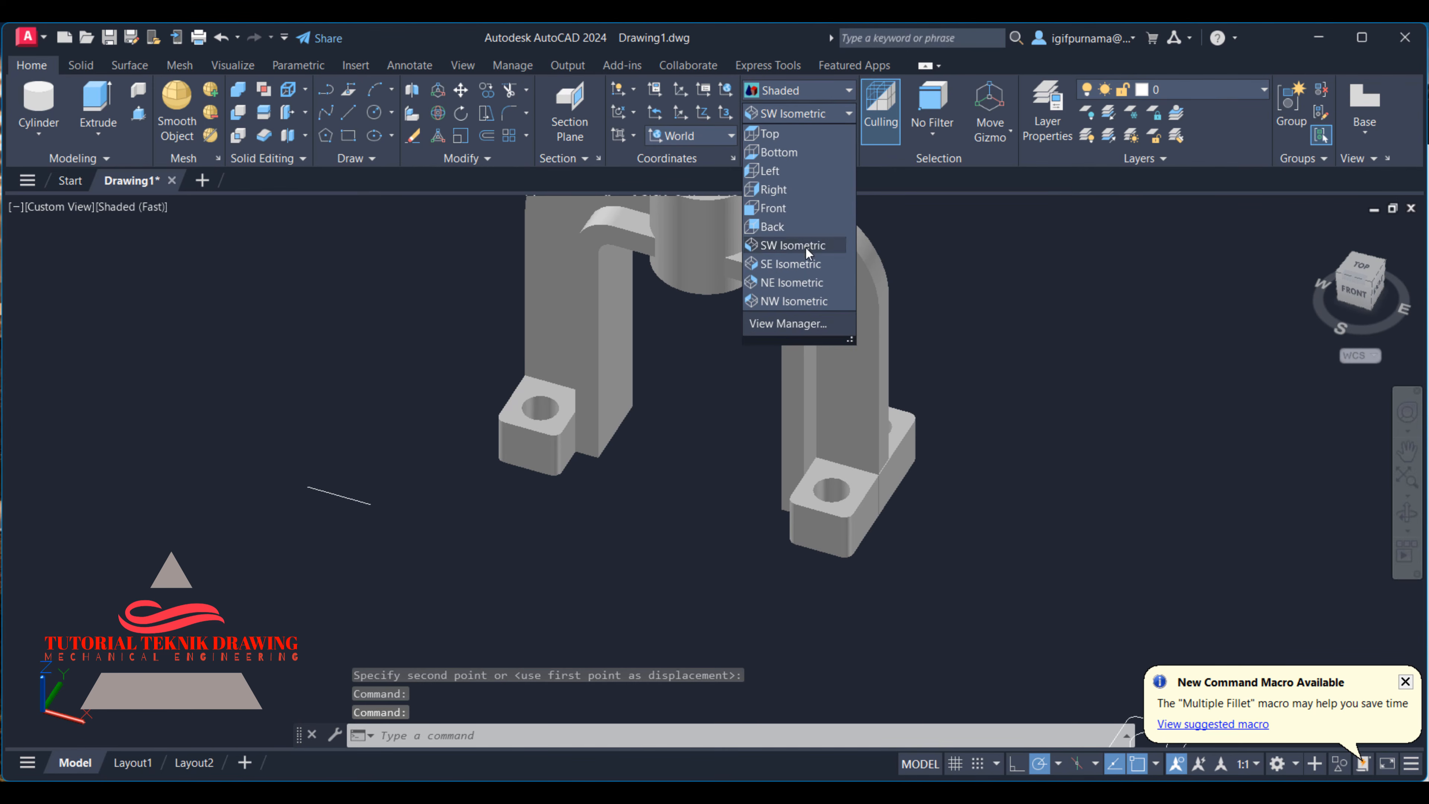
pyautogui.click(806, 248)
pyautogui.scroll(2, 822, 227)
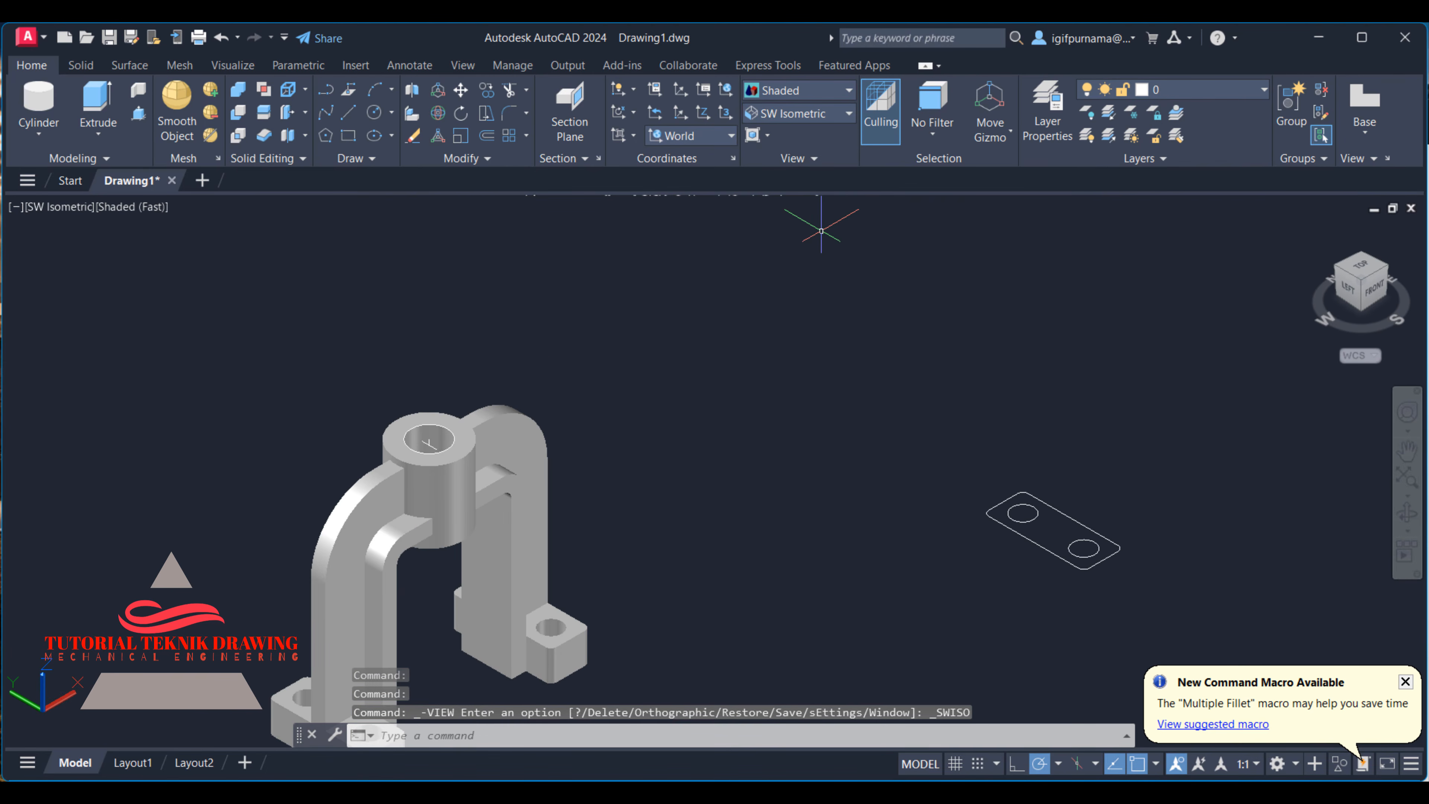
# - Erase the leftover flat foot outline with its two hole circles and the stray line near the feet
pyautogui.scroll(-6, 822, 231)
pyautogui.click(413, 137)
pyautogui.scroll(-7, 767, 293)
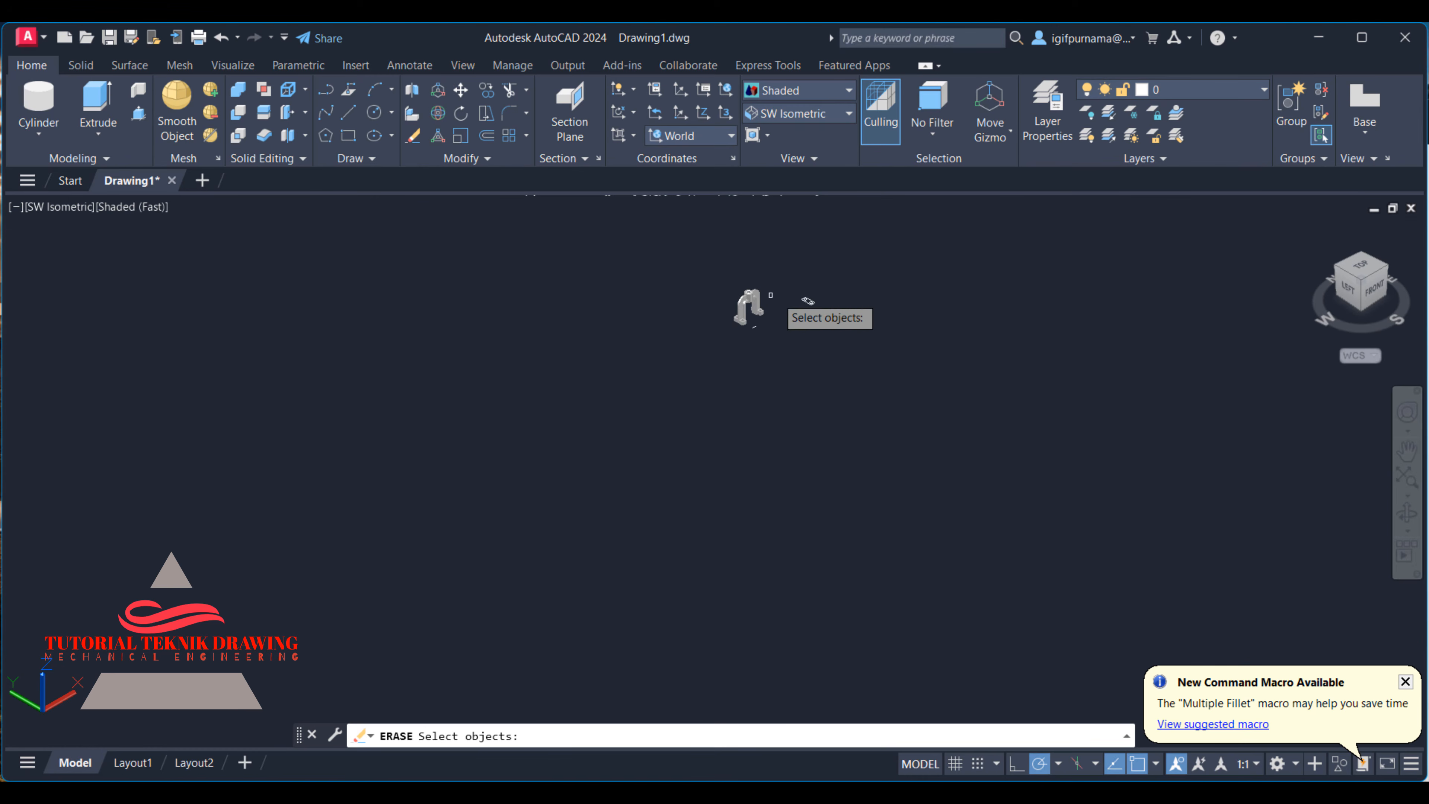
pyautogui.scroll(8, 750, 275)
pyautogui.click(845, 284)
pyautogui.scroll(6, 766, 405)
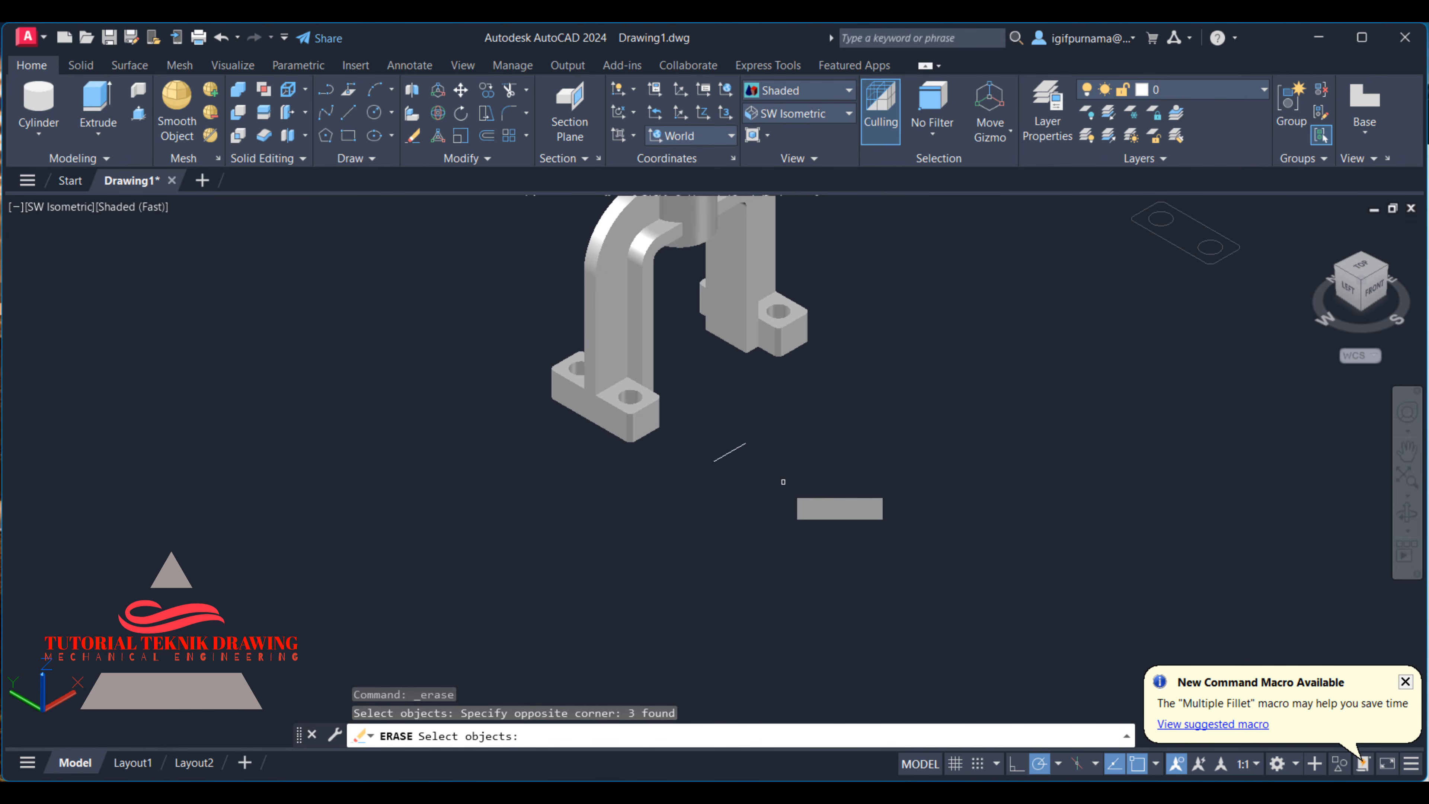
pyautogui.click(782, 484)
pyautogui.click(686, 398)
pyautogui.press('Return')
# - Union the bossed arch and both foot blocks into a single solid
pyautogui.scroll(-4, 779, 561)
pyautogui.scroll(3, 724, 430)
pyautogui.scroll(3, 742, 420)
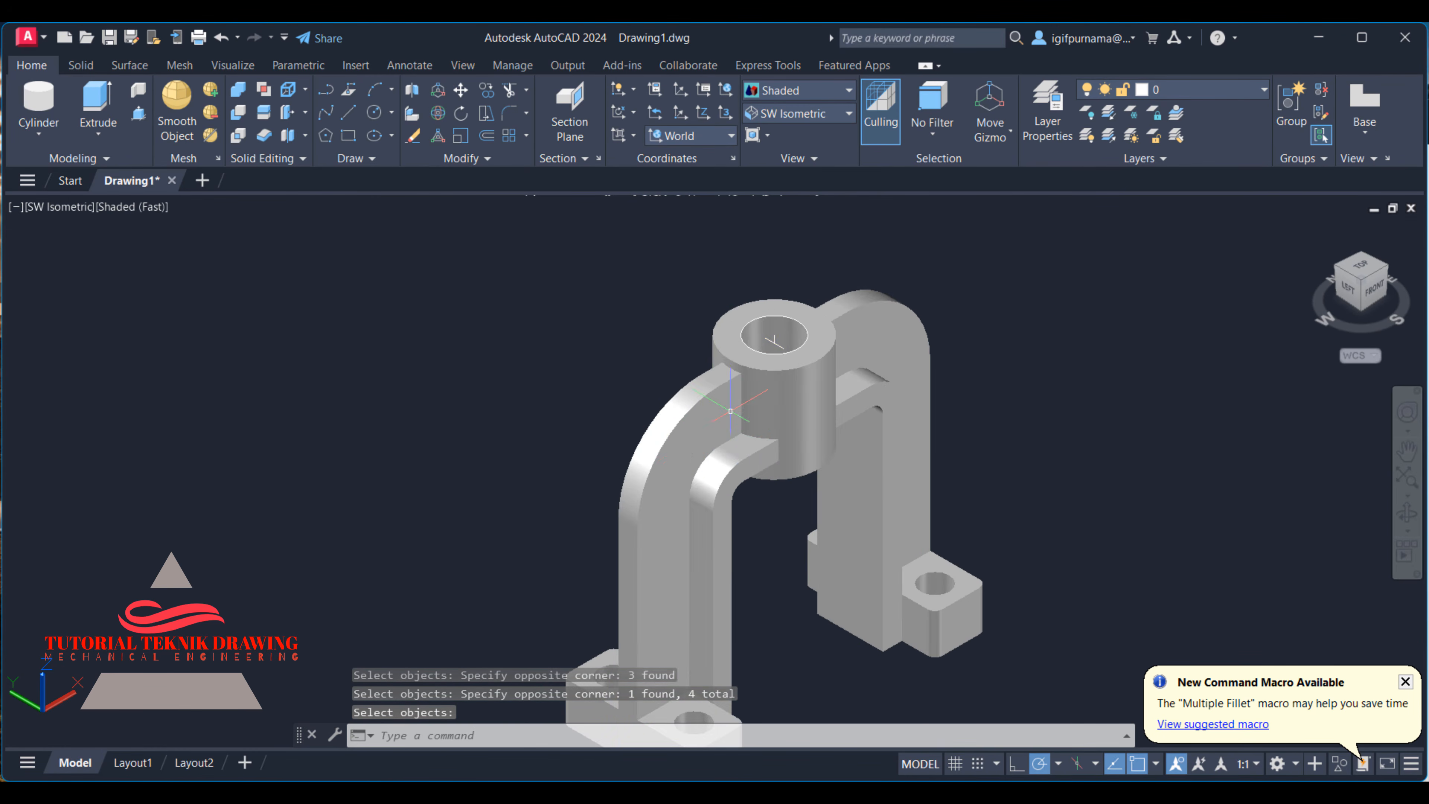
pyautogui.scroll(-2, 729, 345)
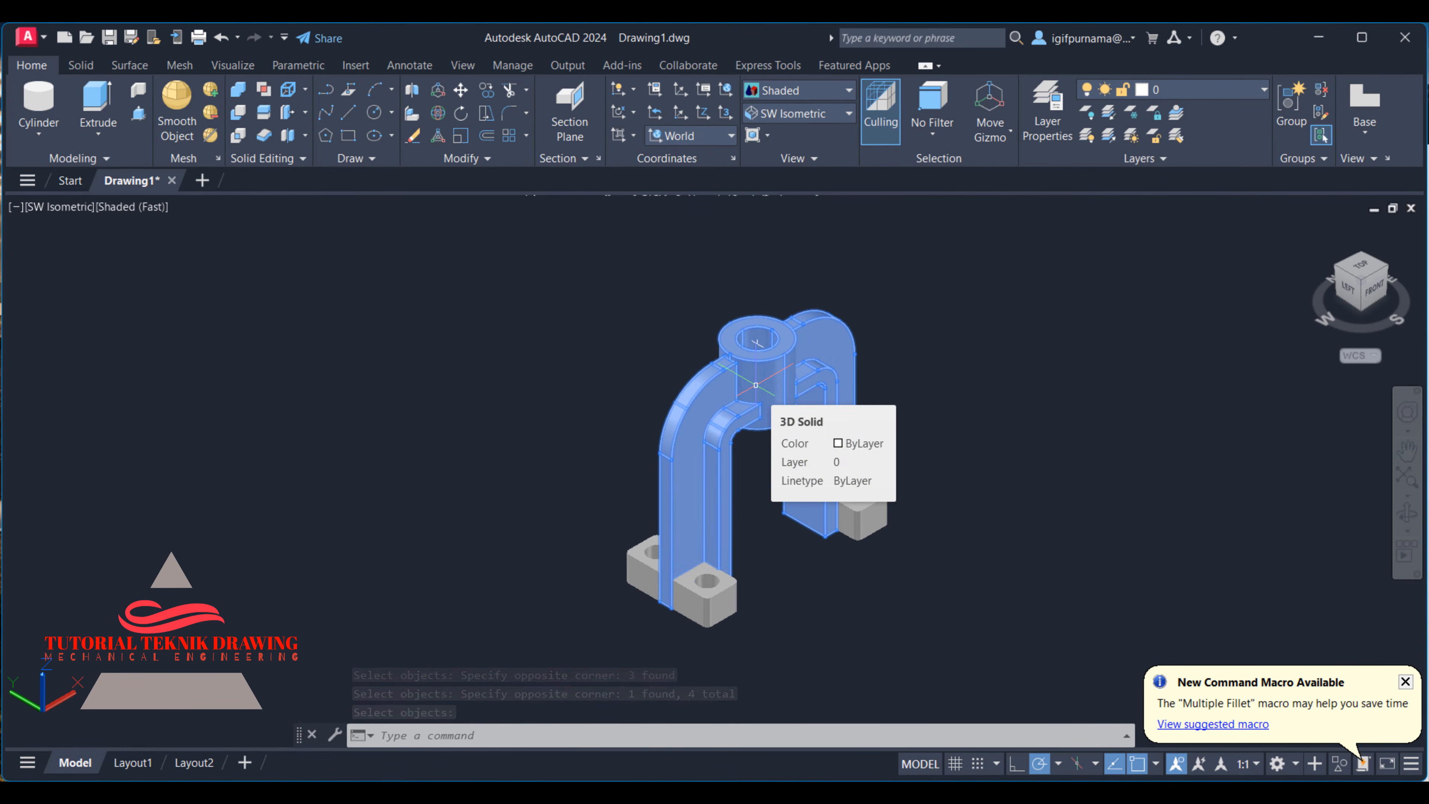
pyautogui.press('Return')
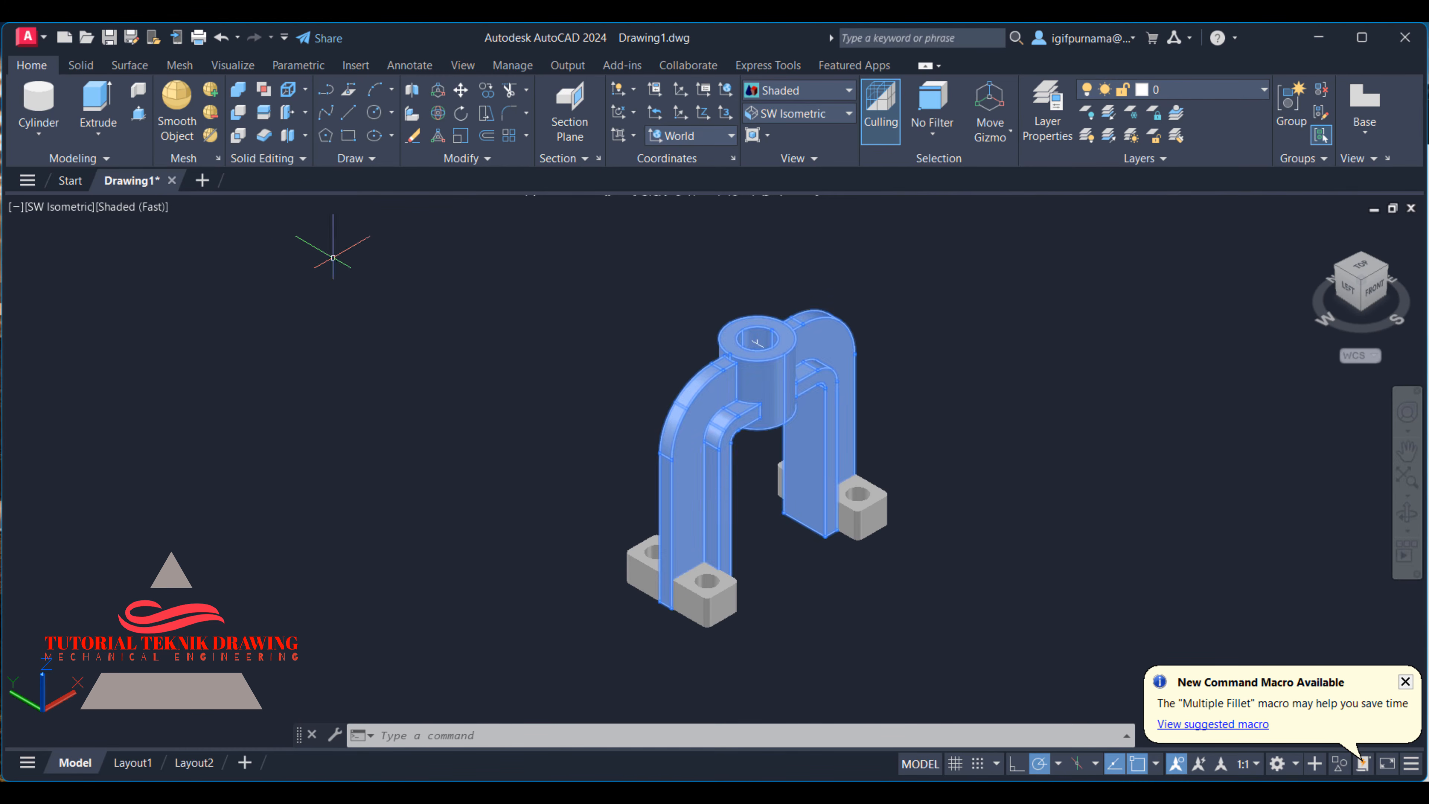
pyautogui.click(238, 90)
pyautogui.click(886, 552)
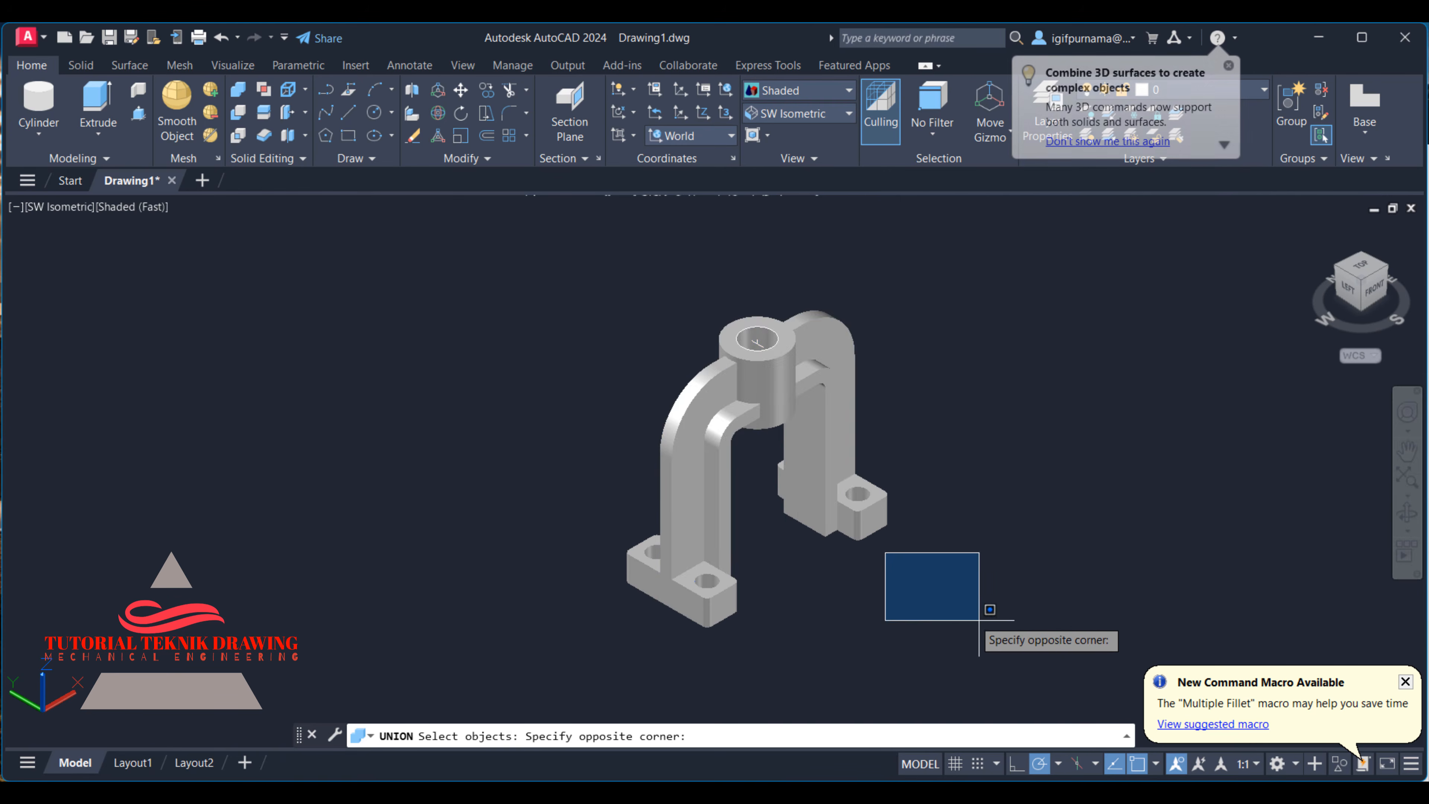
pyautogui.click(502, 309)
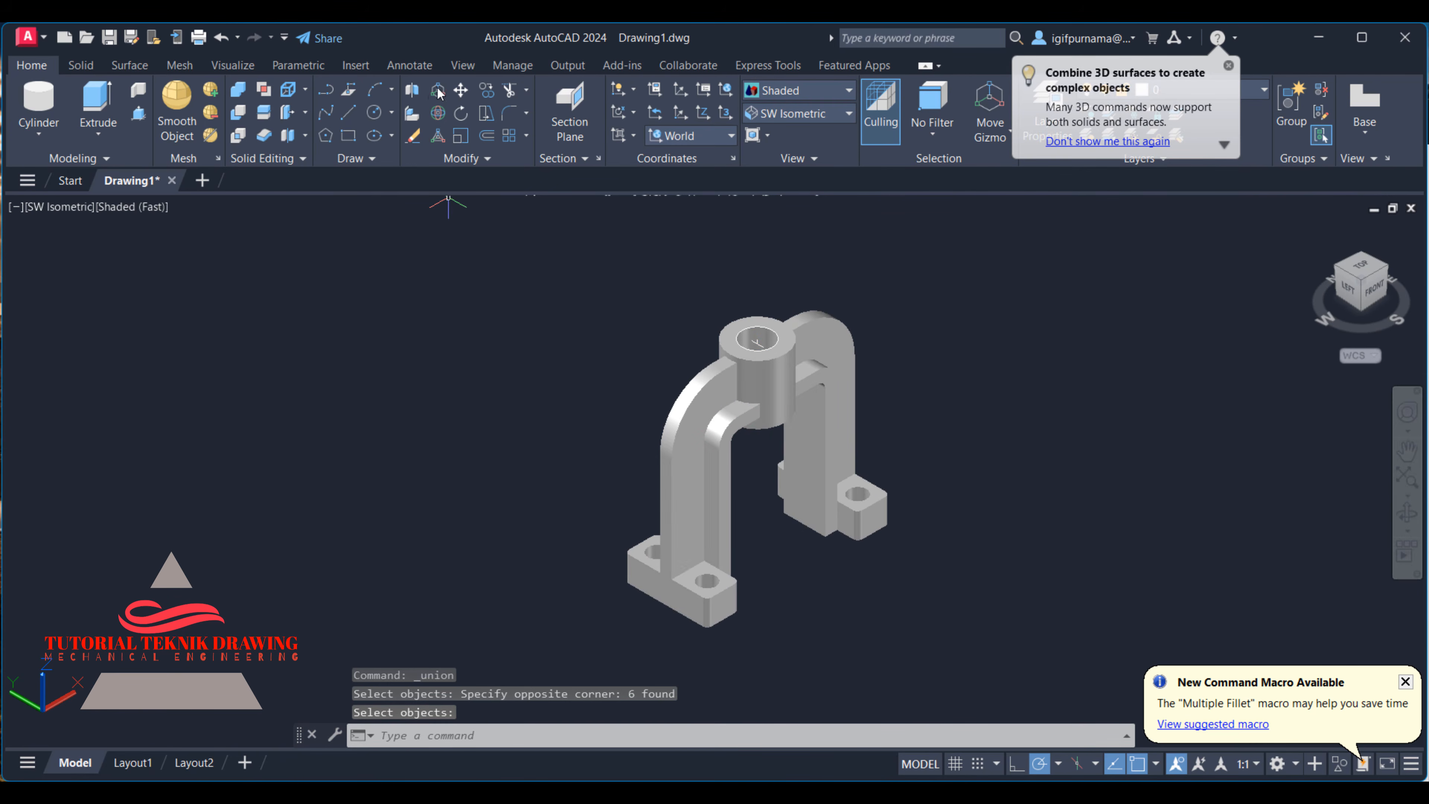
# - Move the united bracket to a free spot clear of the leftover circles in its boss
pyautogui.click(461, 92)
pyautogui.click(669, 449)
pyautogui.press('Return')
pyautogui.click(666, 456)
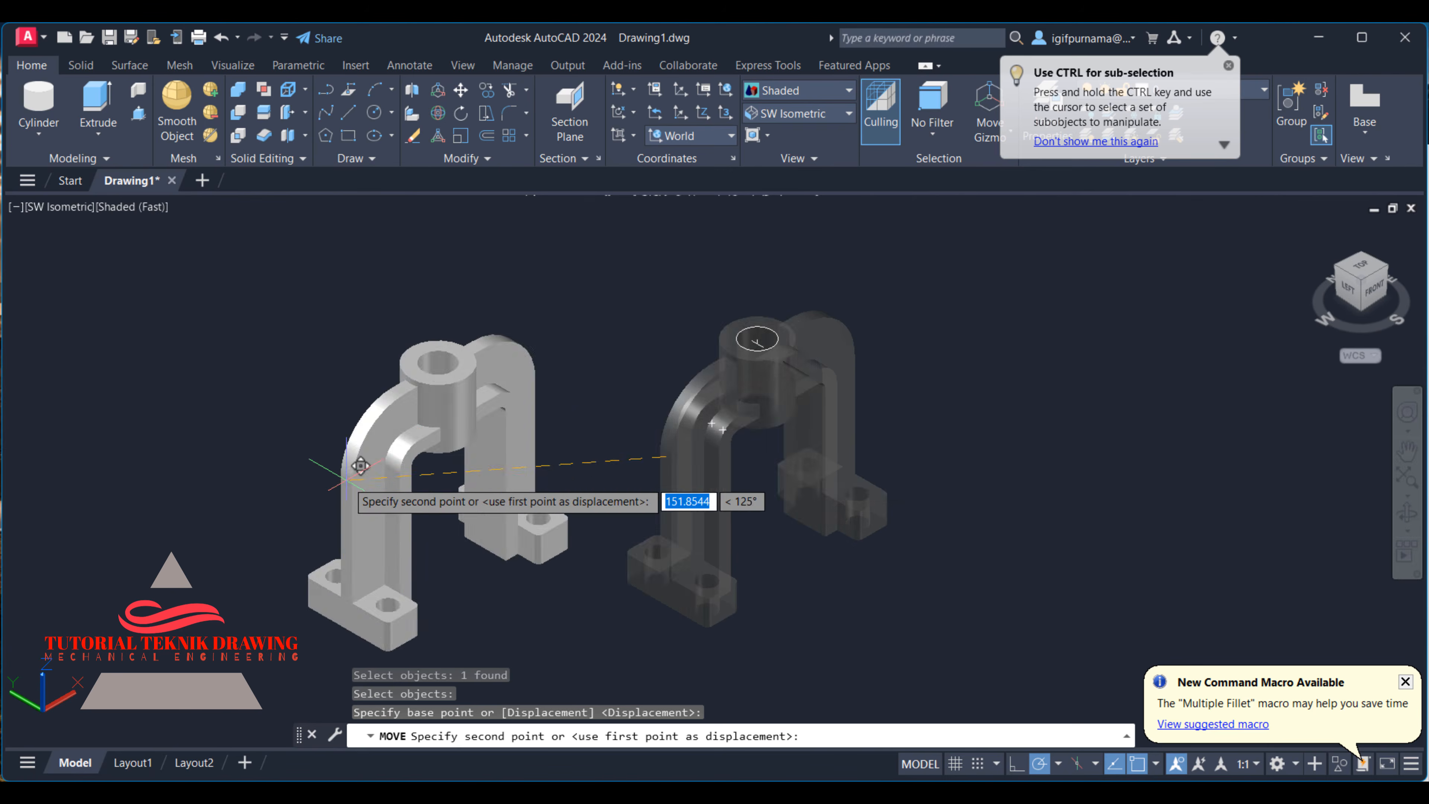
pyautogui.scroll(-5, 337, 475)
pyautogui.click(655, 535)
# - Erase the leftover construction geometry of the boss that remains at the bracket's former position
pyautogui.click(412, 136)
pyautogui.click(608, 474)
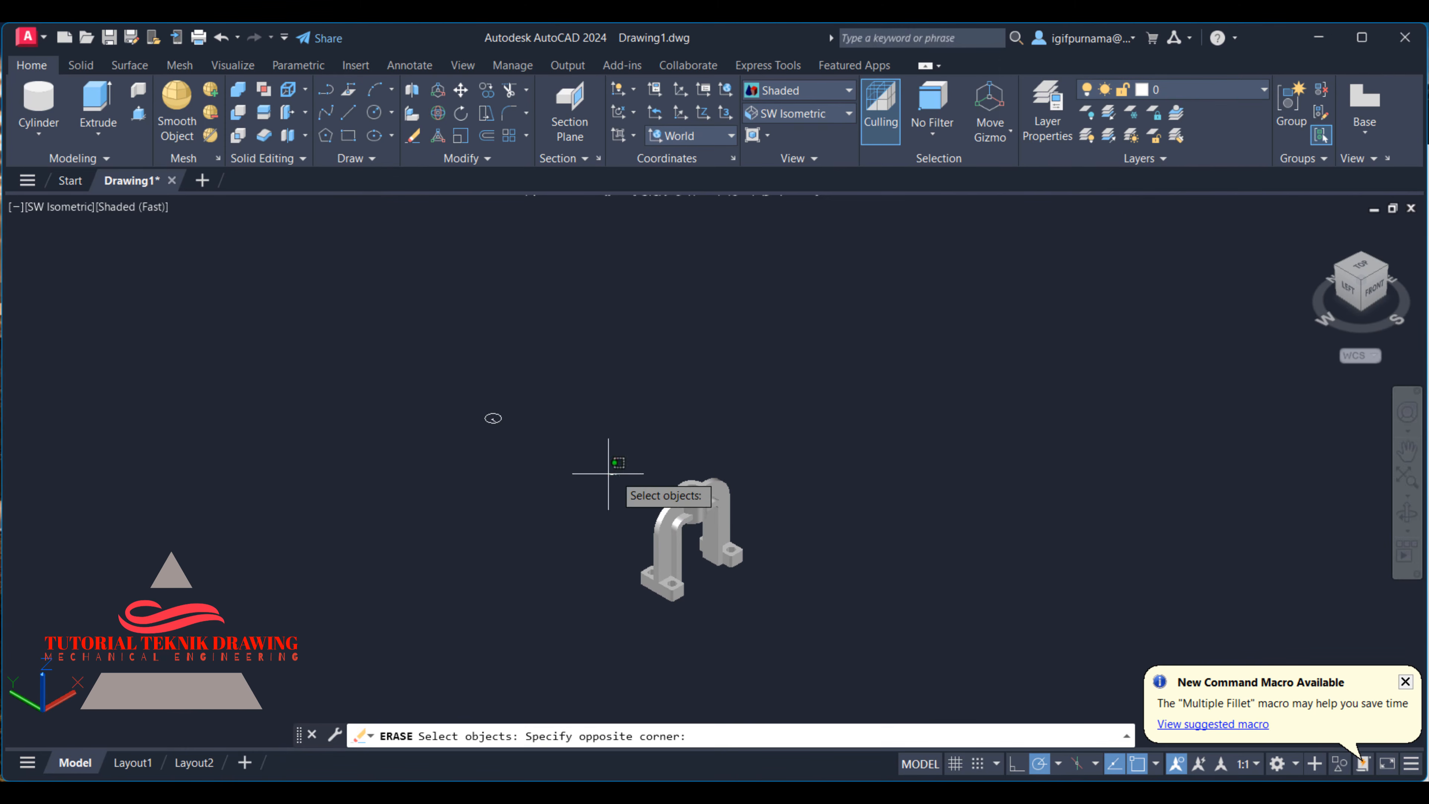
pyautogui.click(428, 288)
pyautogui.press('Return')
# - Compare the finished shaded bracket with the front, side and top views on page 29 of the reference drawing
pyautogui.click(1315, 229)
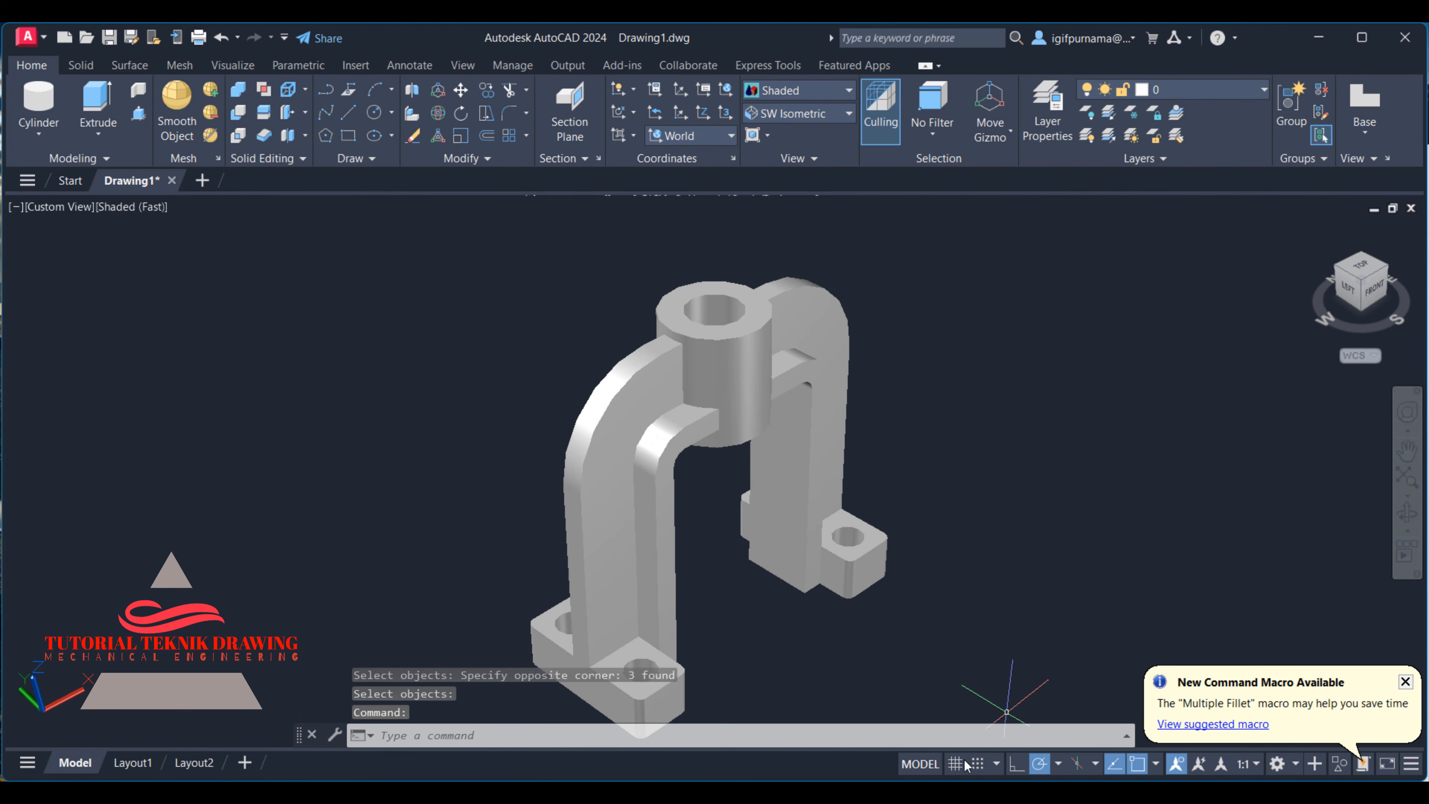
pyautogui.click(966, 792)
pyautogui.scroll(-3, 1185, 358)
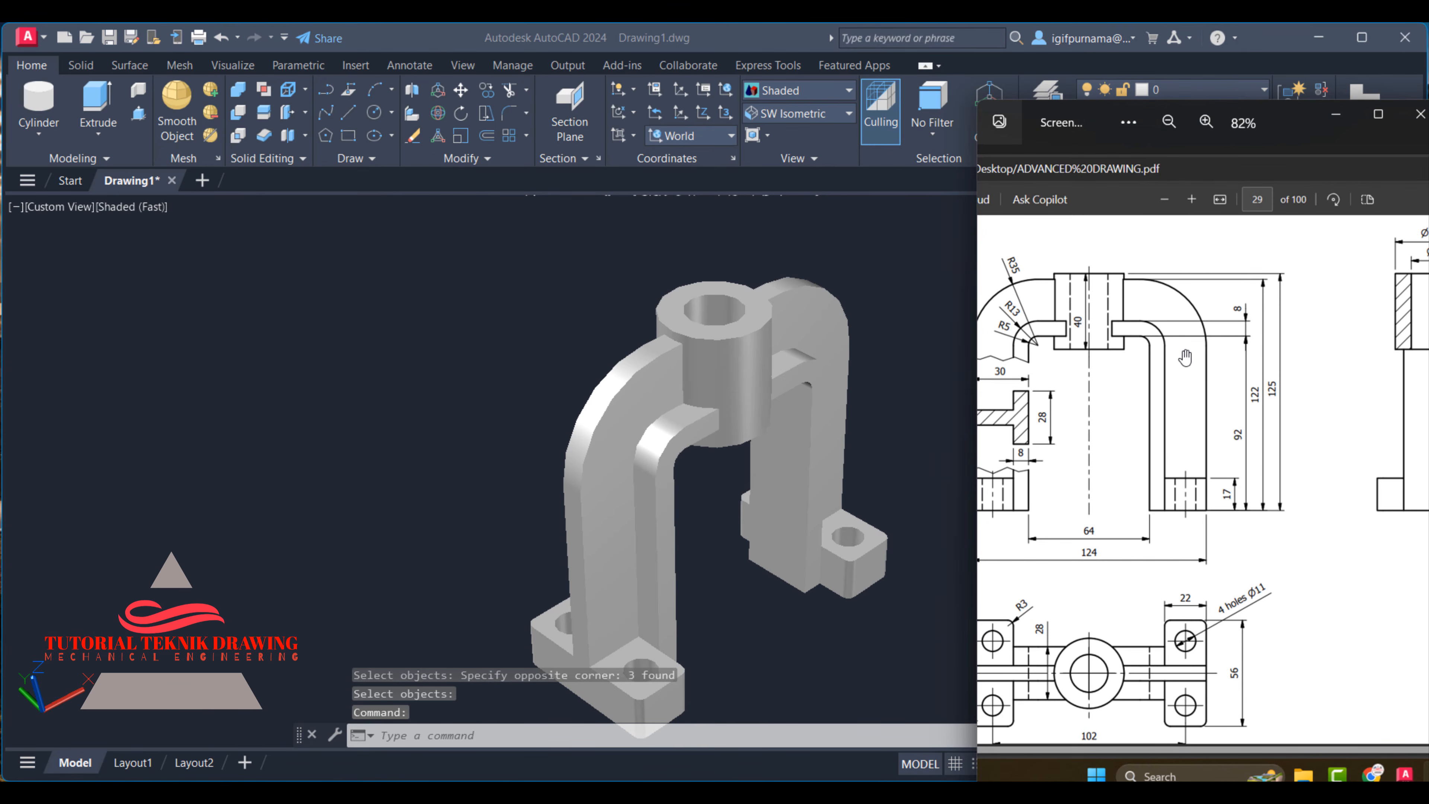
pyautogui.moveTo(1182, 363)
pyautogui.mouseDown()
pyautogui.moveTo(1053, 309)
pyautogui.moveTo(1138, 302)
pyautogui.mouseUp()
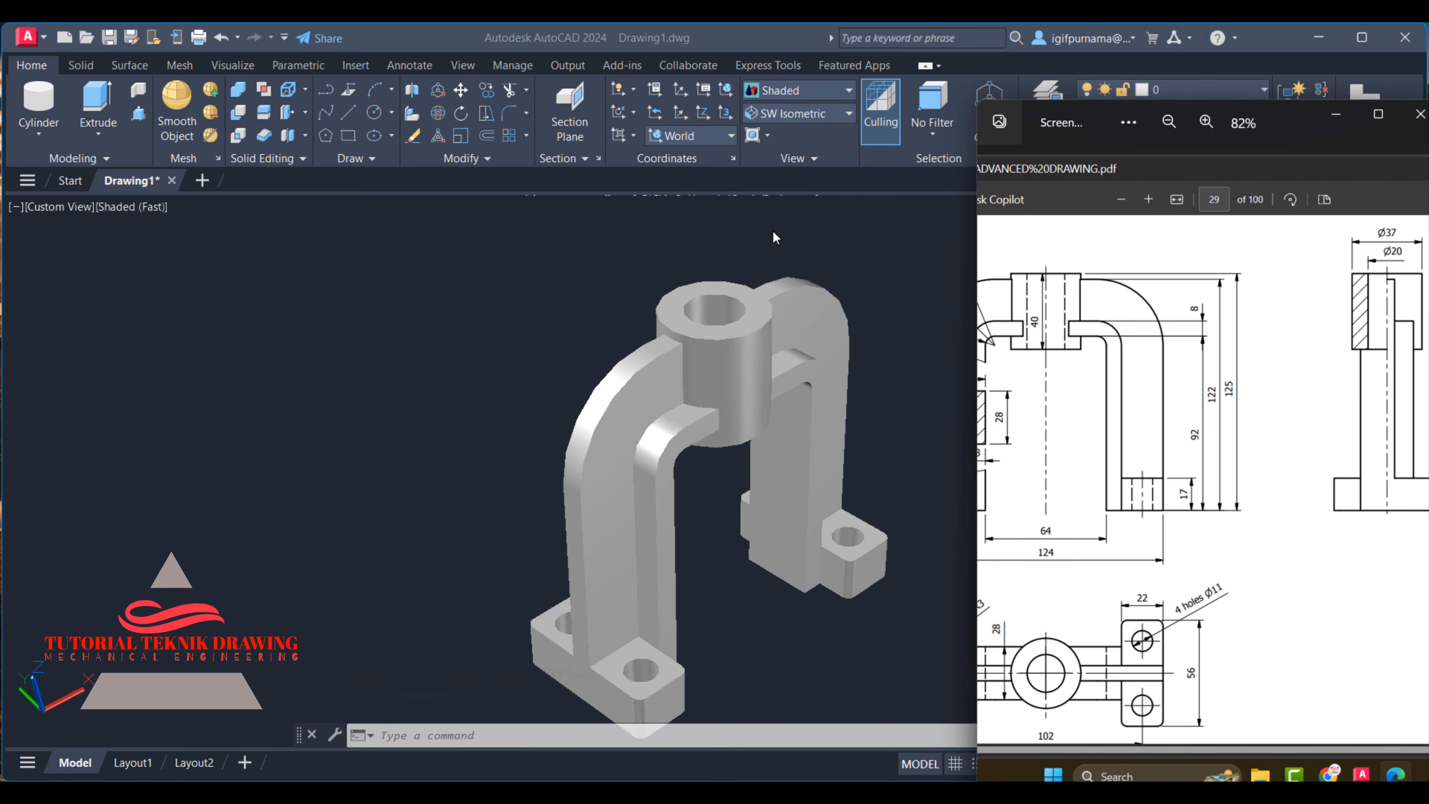
pyautogui.click(444, 363)
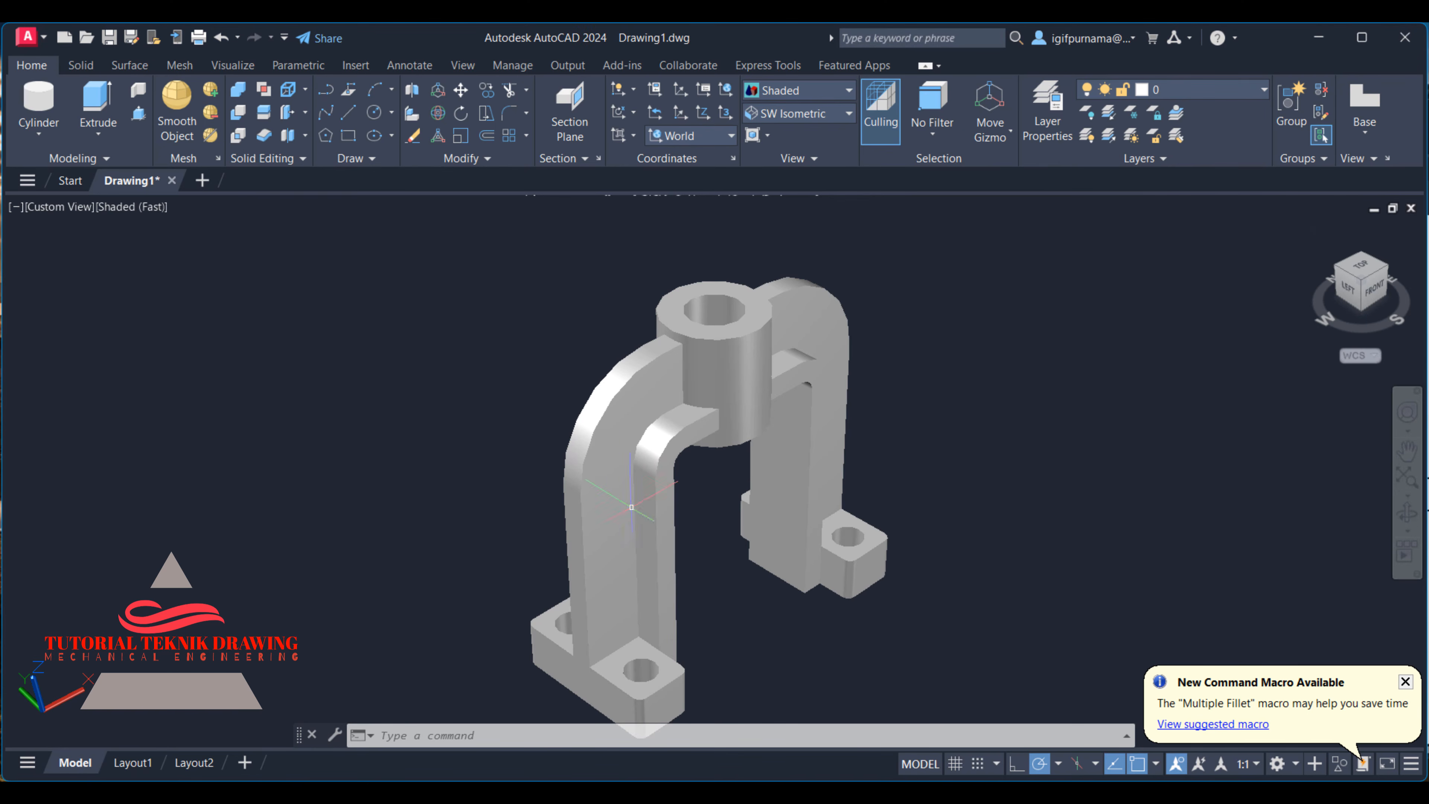
# - Try to fillet the vertical edge between the web and inner rib of the nearer leg with radius 1
pyautogui.click(510, 112)
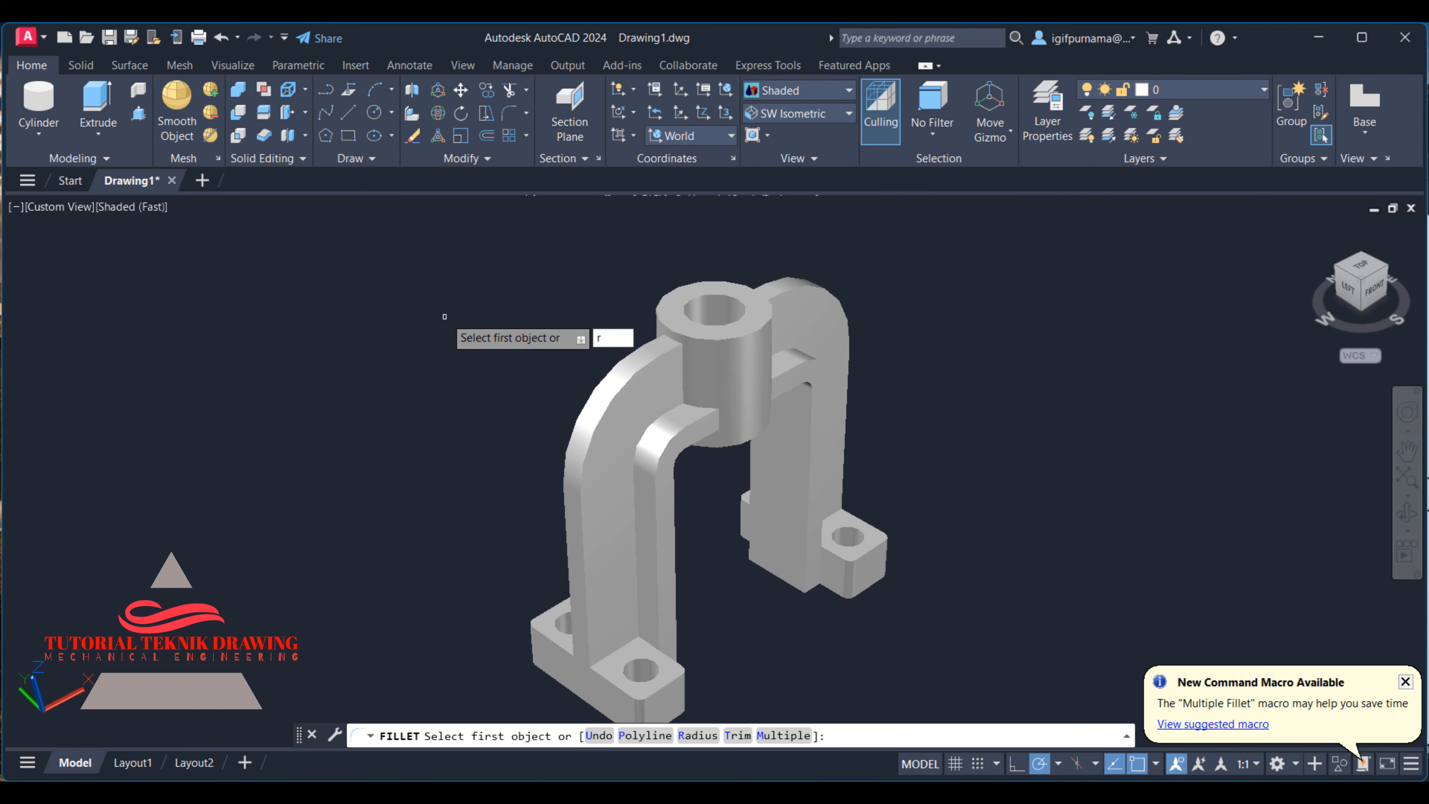
pyautogui.write('r')
pyautogui.press('Return')
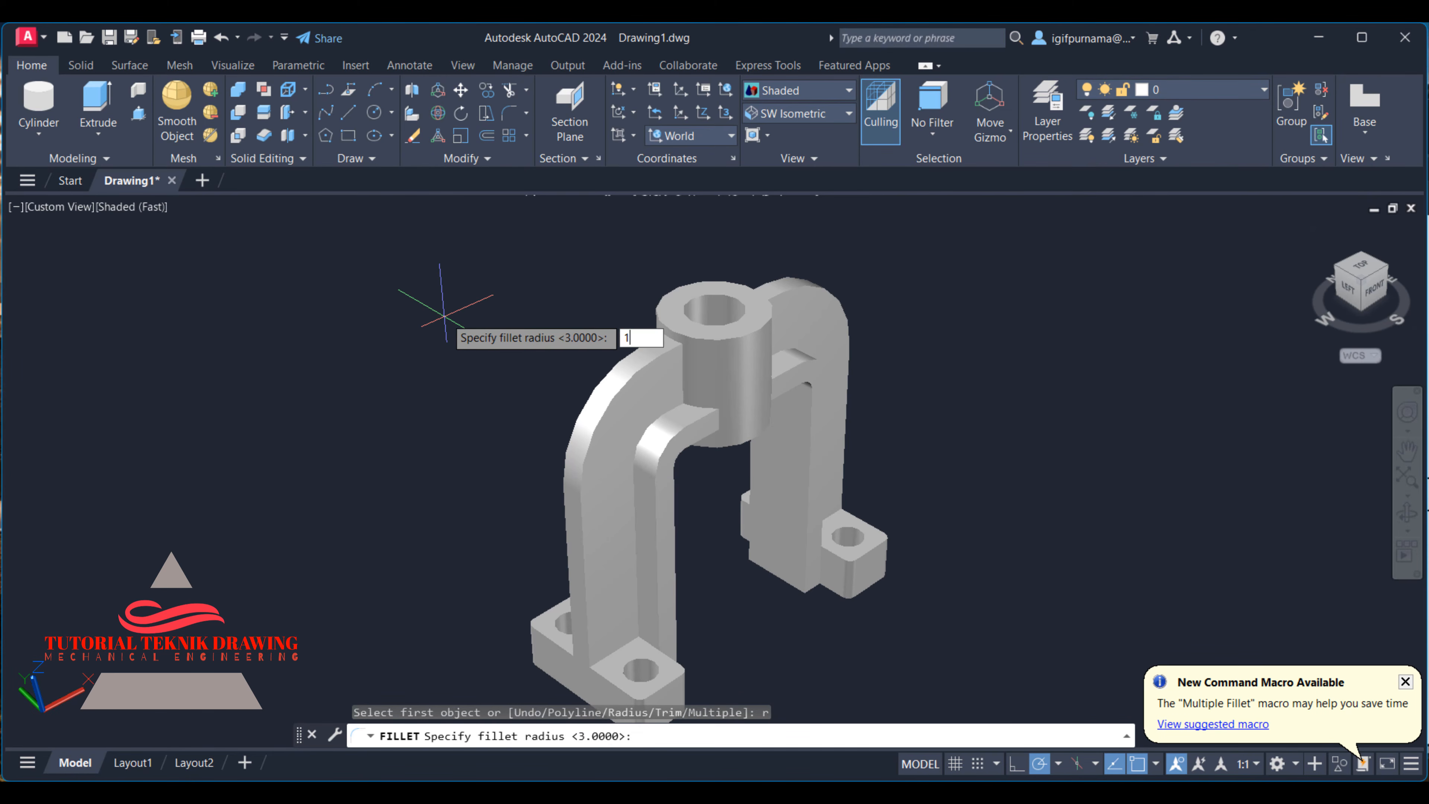
pyautogui.write('1')
pyautogui.press('Return')
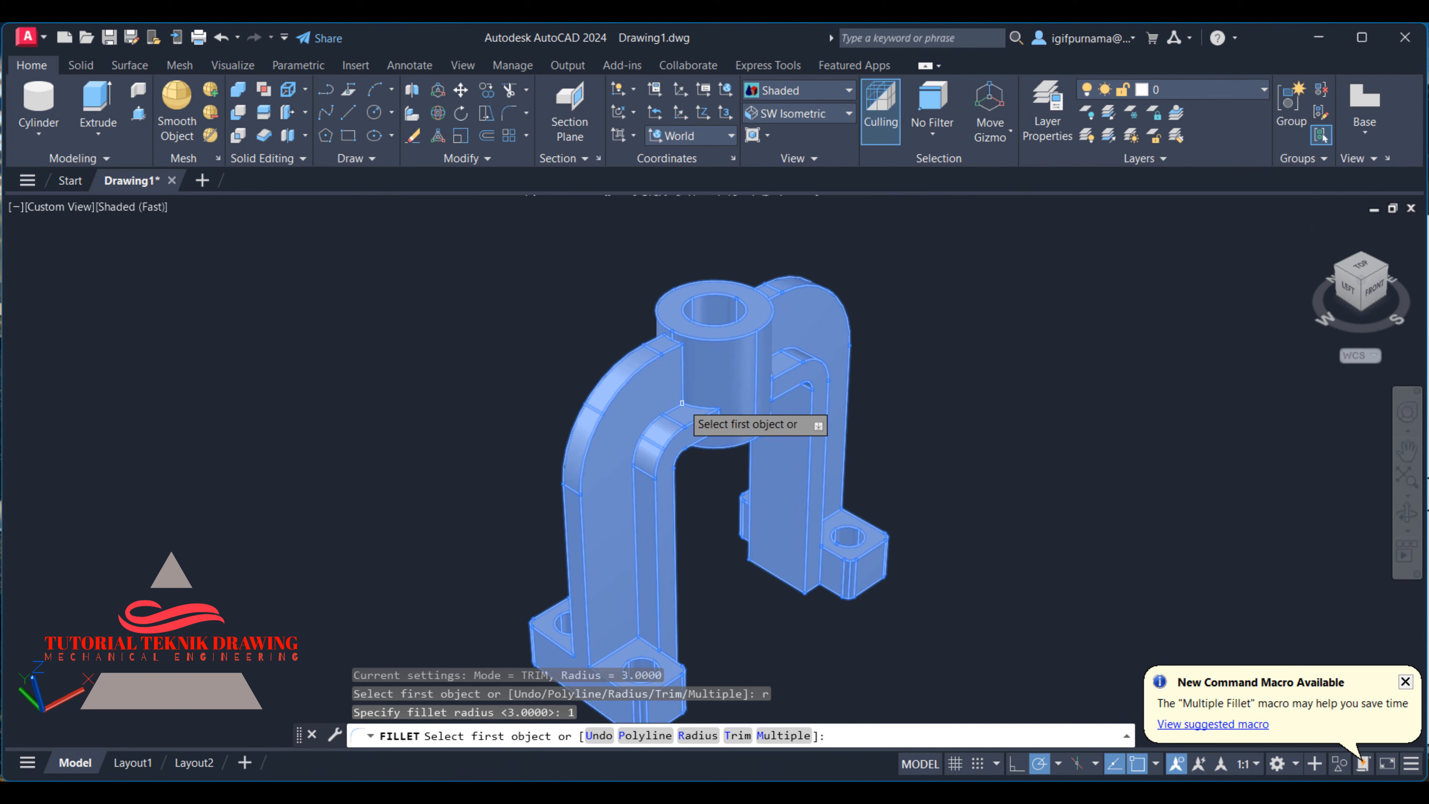
pyautogui.click(638, 490)
pyautogui.rightClick(634, 491)
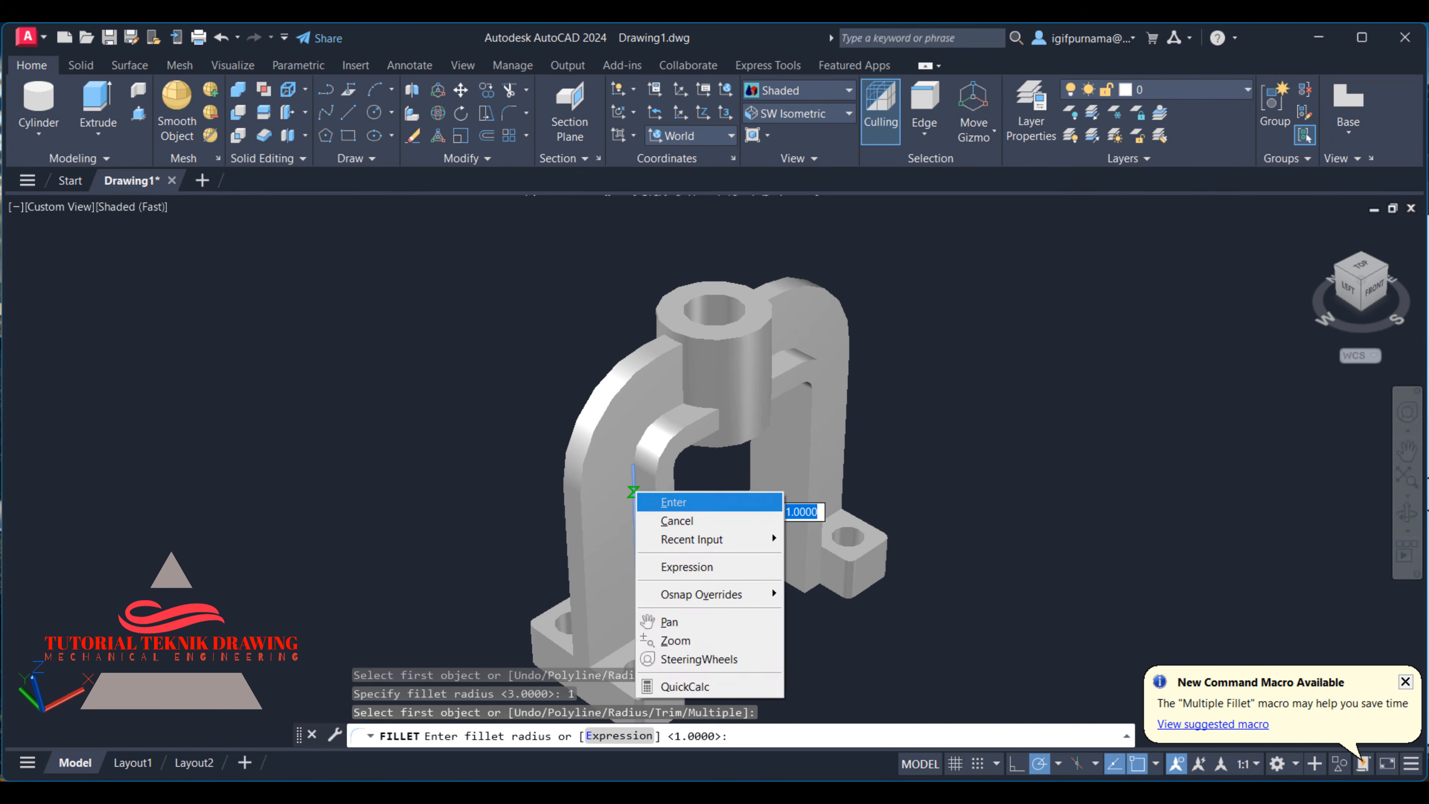
pyautogui.click(664, 501)
pyautogui.rightClick(658, 504)
pyautogui.click(678, 516)
pyautogui.scroll(2, 625, 475)
pyautogui.scroll(-3, 625, 475)
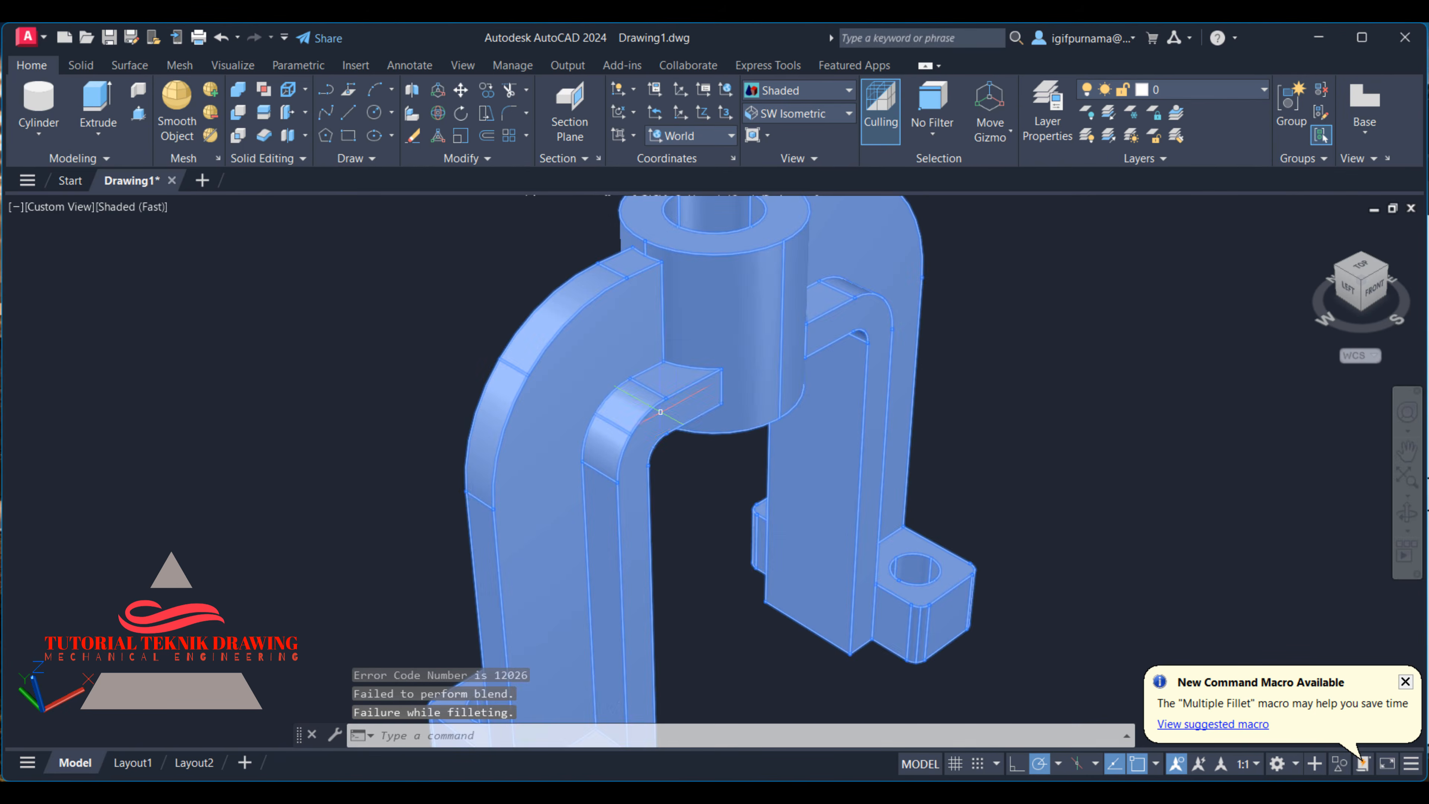
# - Fillet the vertical edge where the nearer side of the arch web meets the boss with radius 1
pyautogui.click(510, 113)
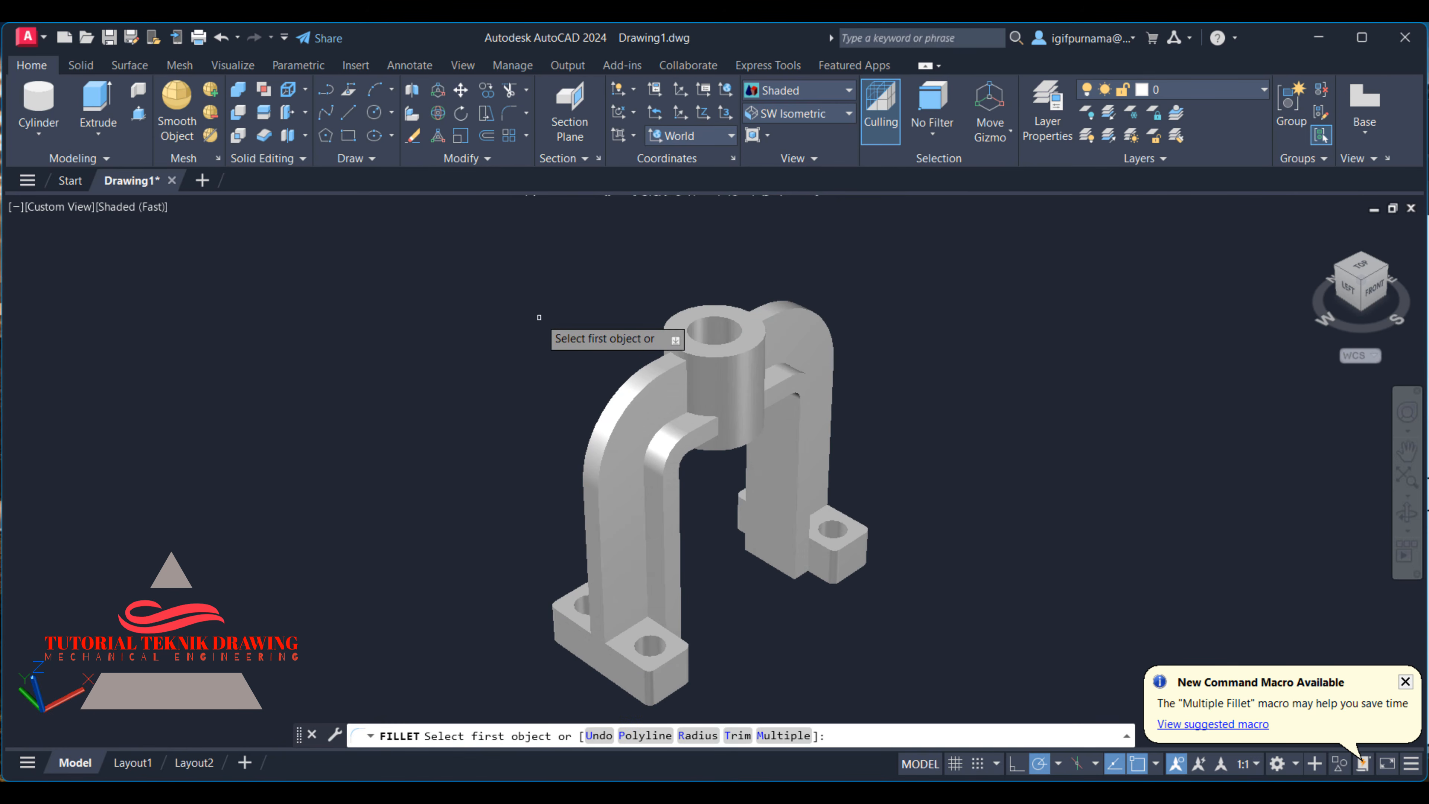
pyautogui.write('r')
pyautogui.press('Return')
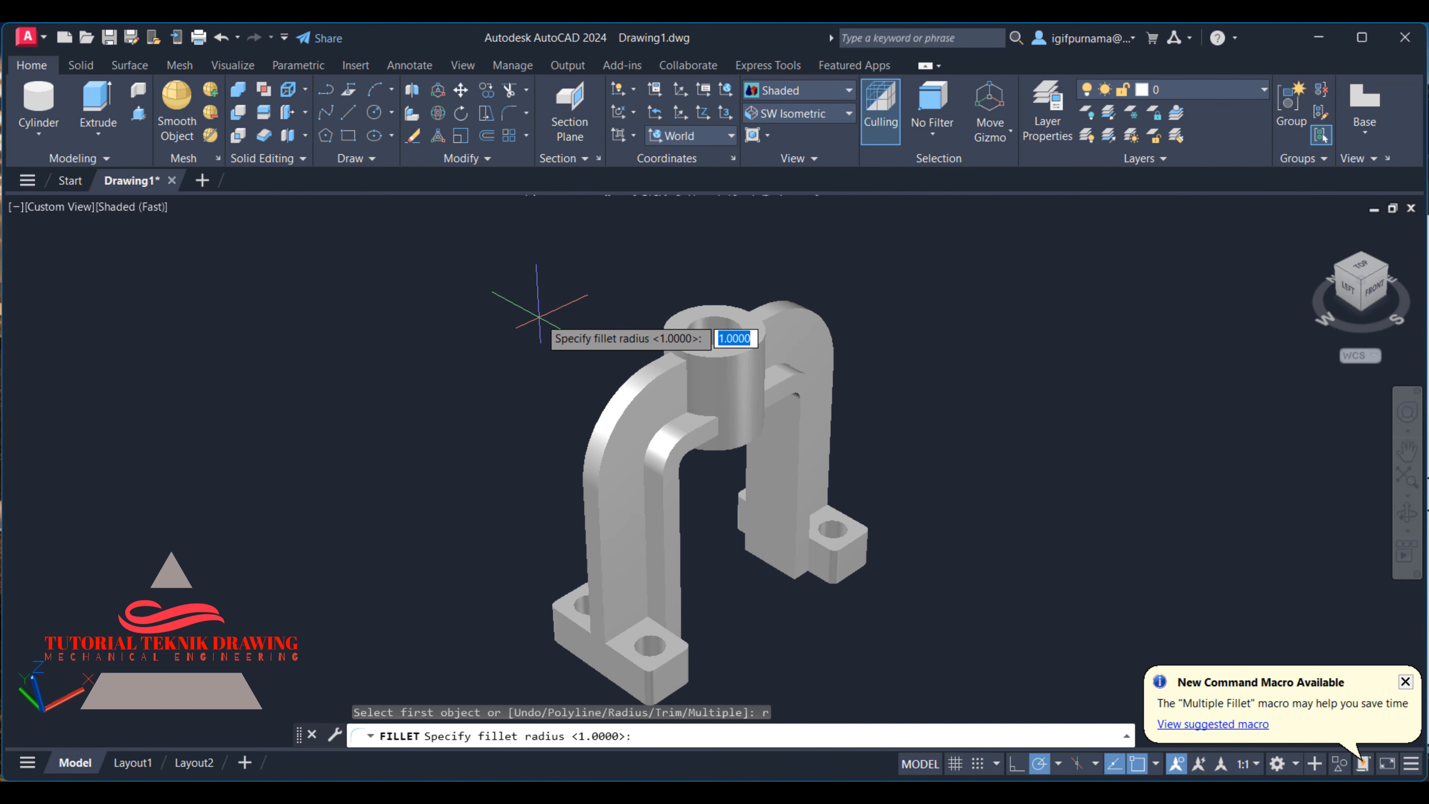
pyautogui.press('Return')
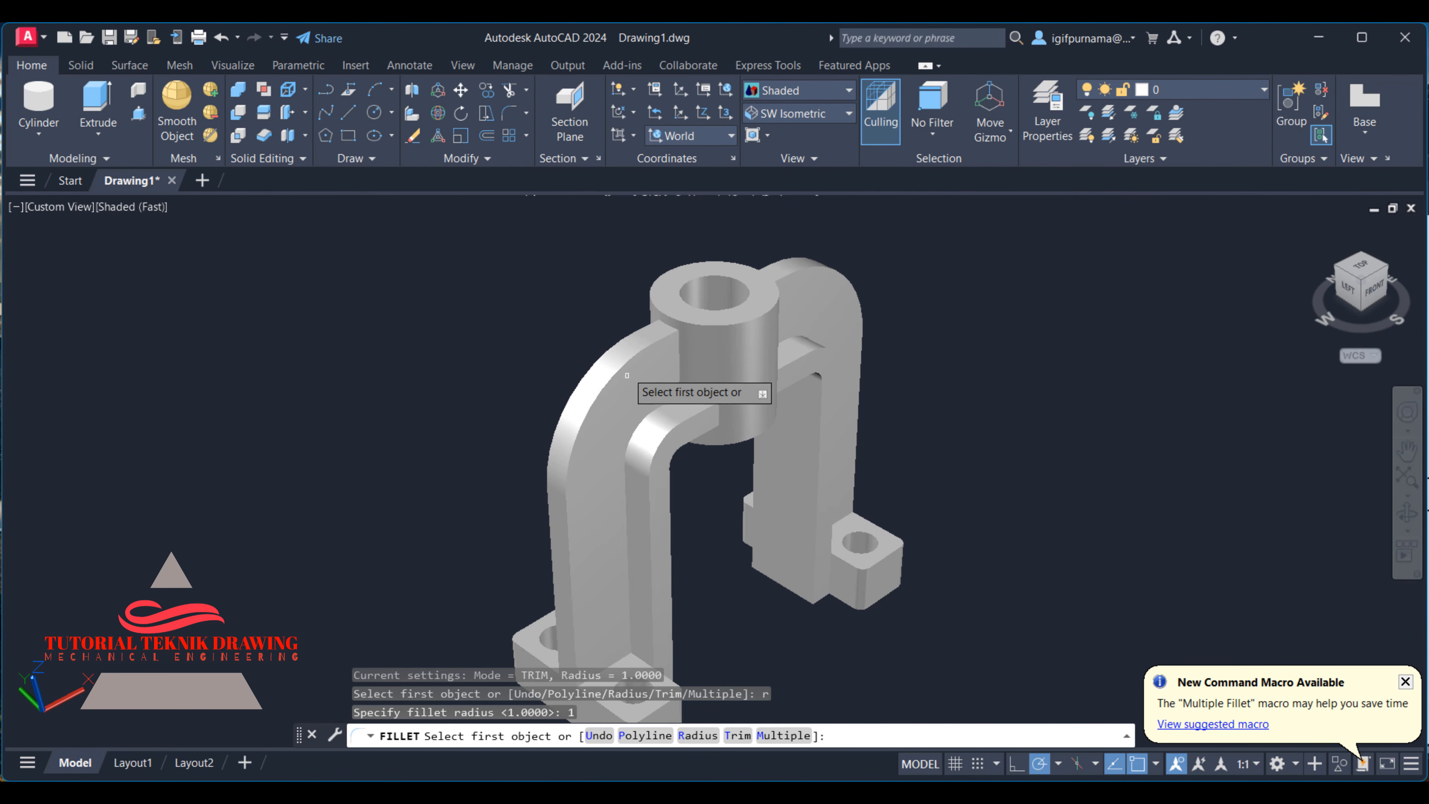
pyautogui.scroll(3, 664, 295)
pyautogui.click(658, 290)
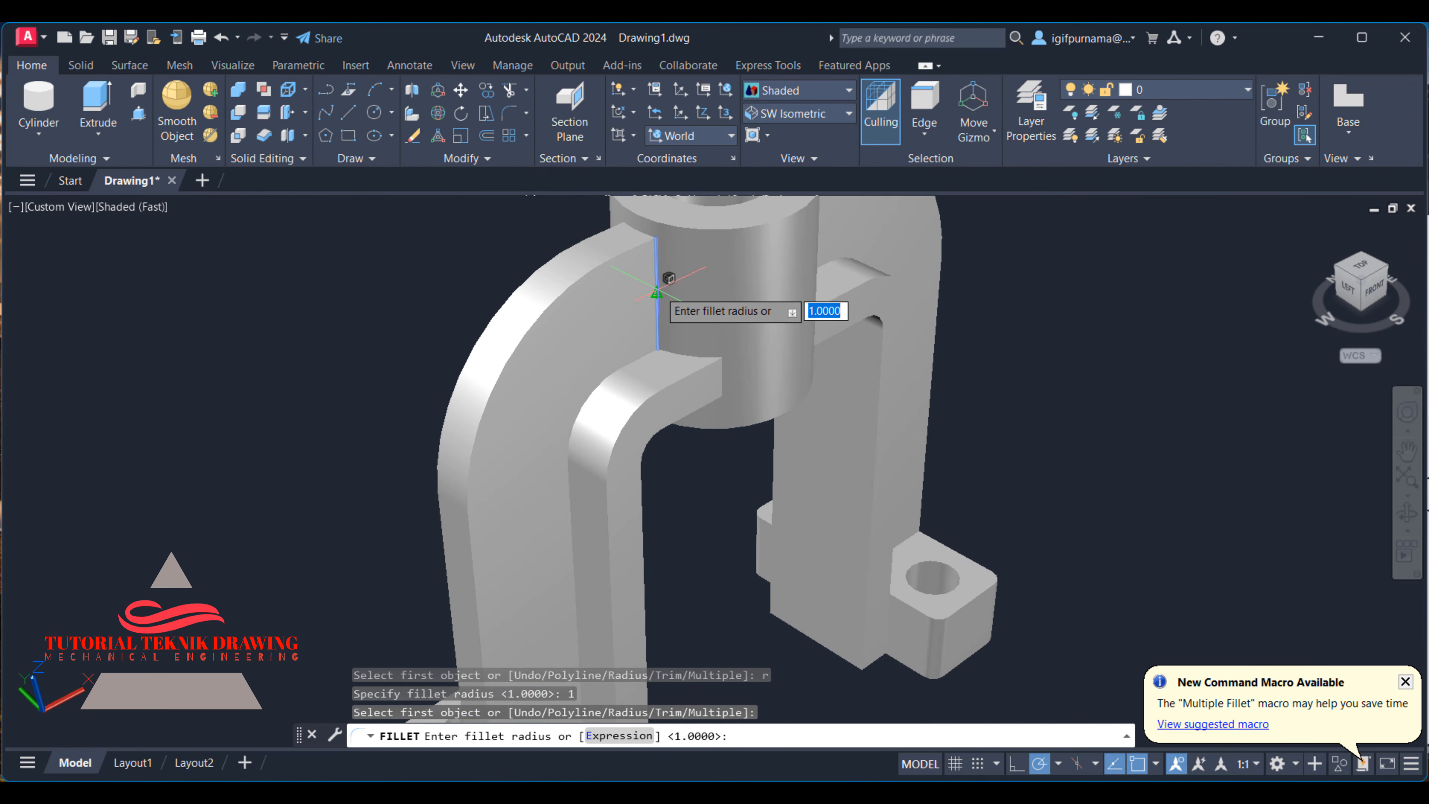
pyautogui.rightClick(659, 292)
pyautogui.click(682, 301)
pyautogui.rightClick(661, 293)
pyautogui.click(686, 304)
pyautogui.scroll(3, 661, 324)
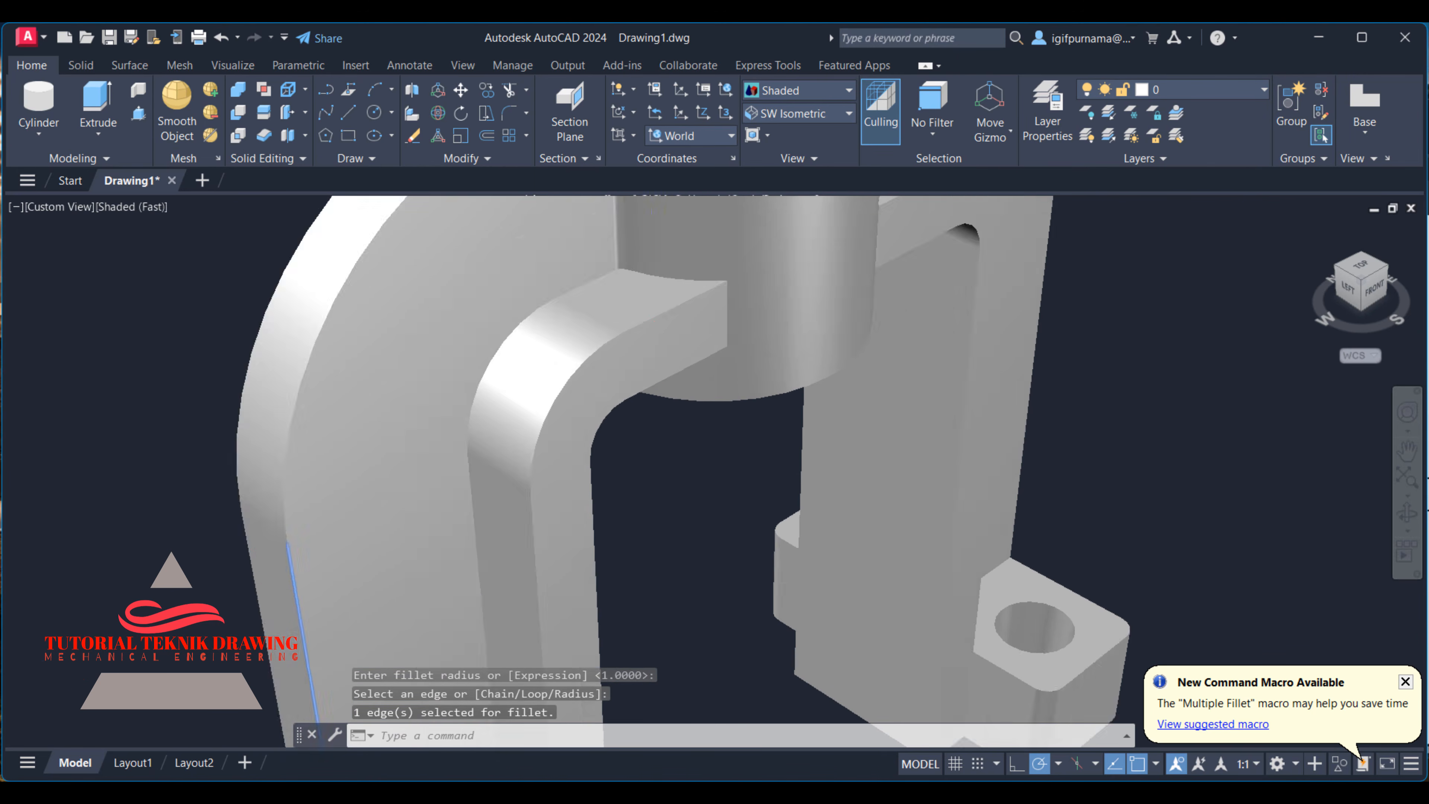
pyautogui.scroll(-4, 669, 340)
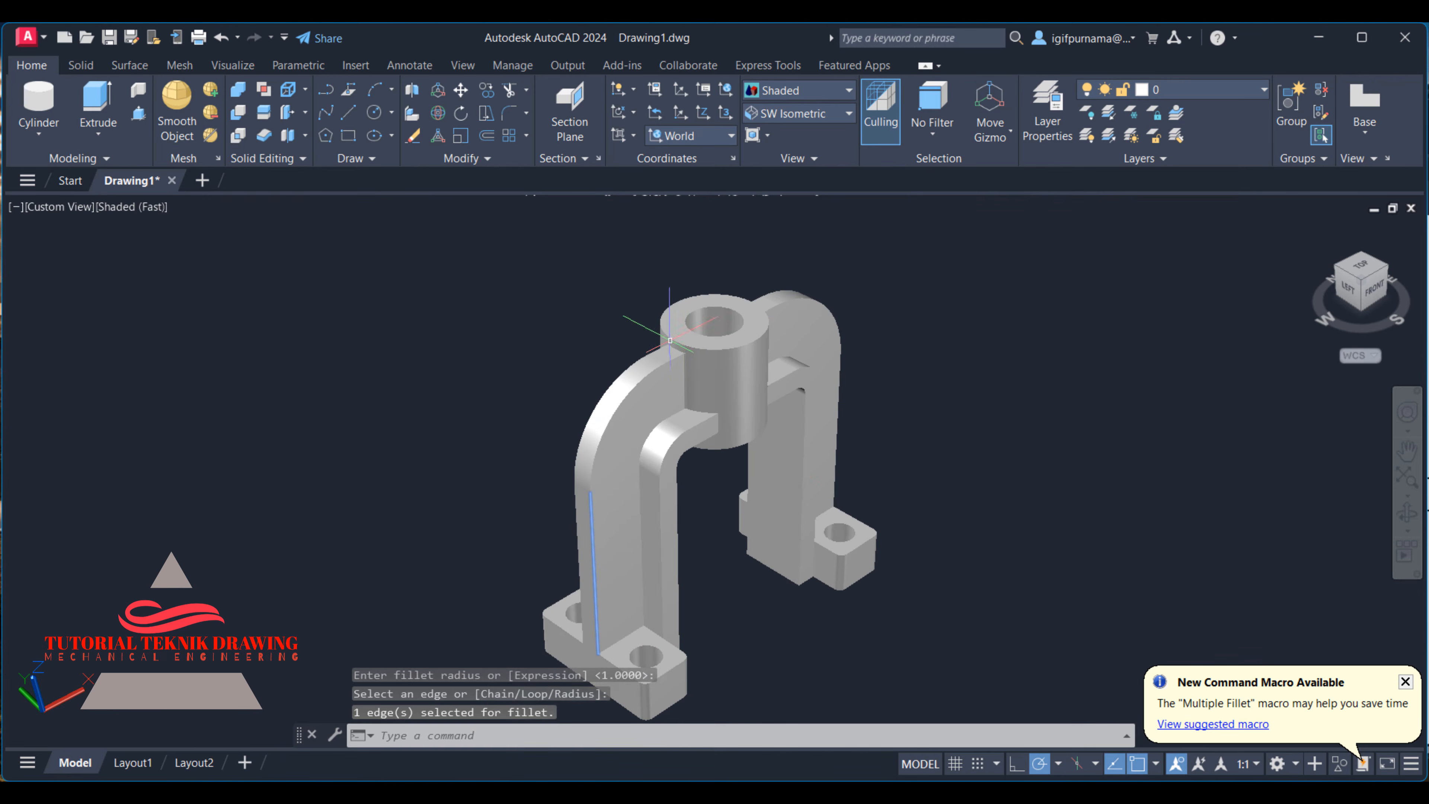
# - Undo the fillet between the arch web and the boss together with the recent zooms
pyautogui.hotkey('ctrl', 'z')
pyautogui.hotkey('ctrl', 'z')
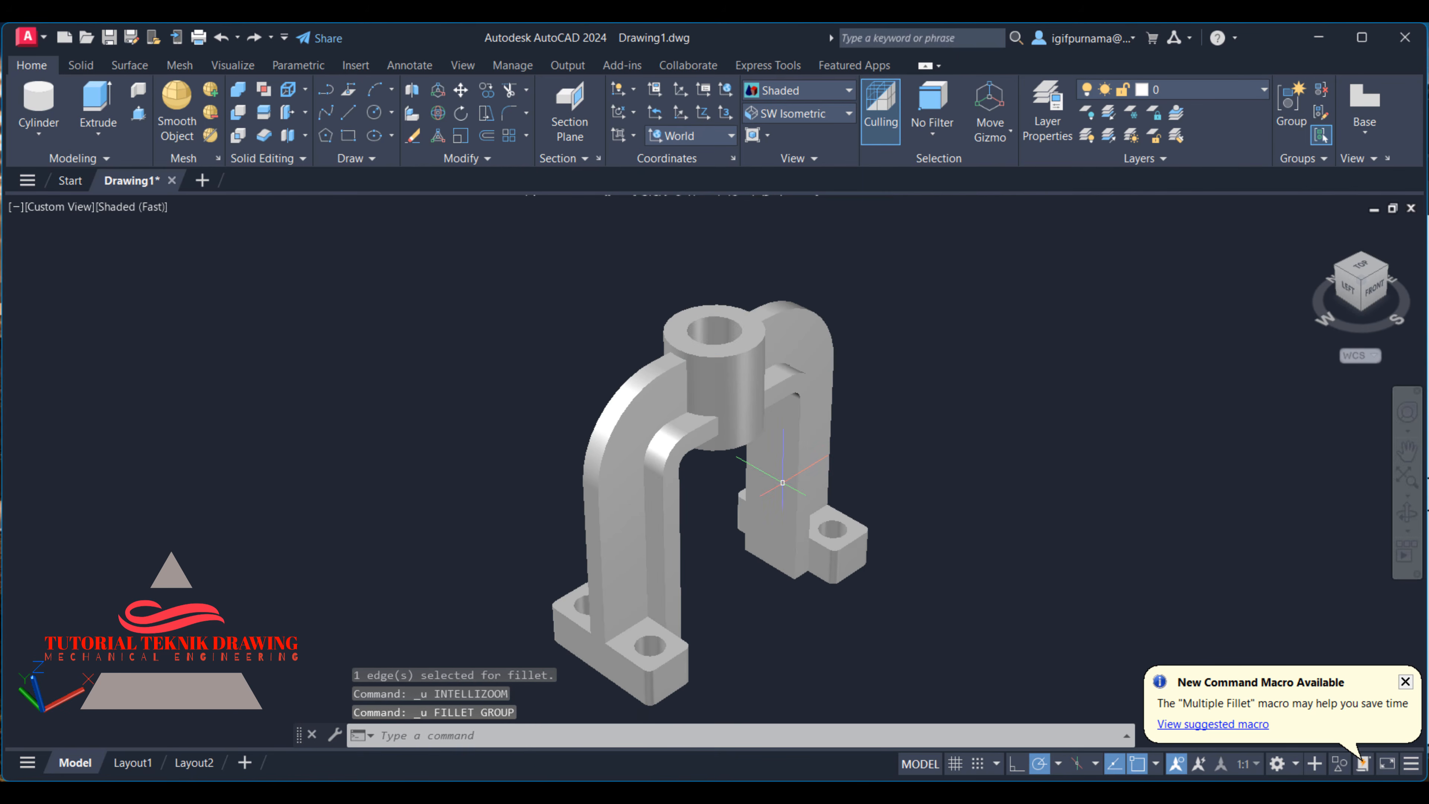
pyautogui.hotkey('ctrl', 'z')
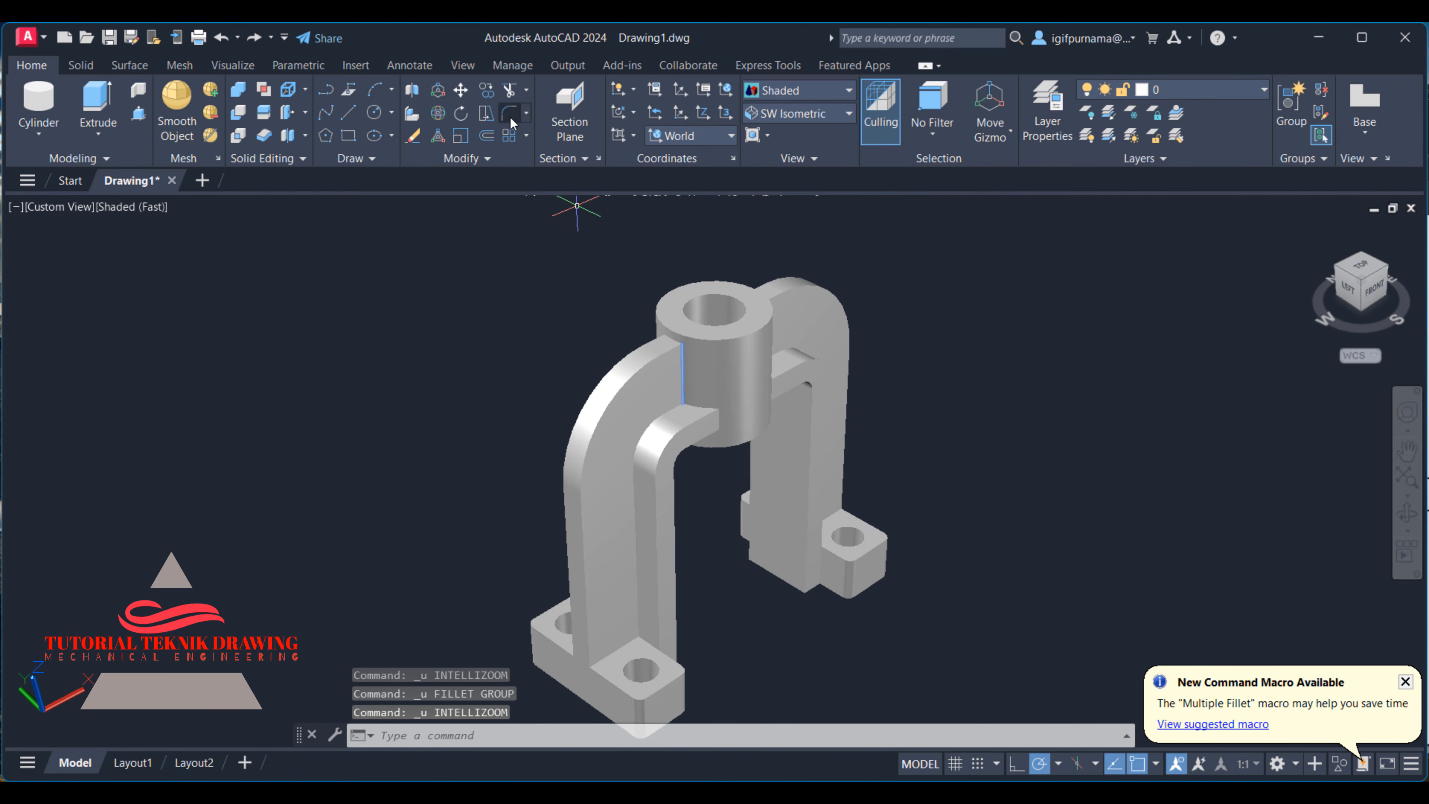
# - Fillet the vertical edge where the nearer side of the arch web meets the boss with radius 3
pyautogui.click(511, 115)
pyautogui.write('r')
pyautogui.press('Return')
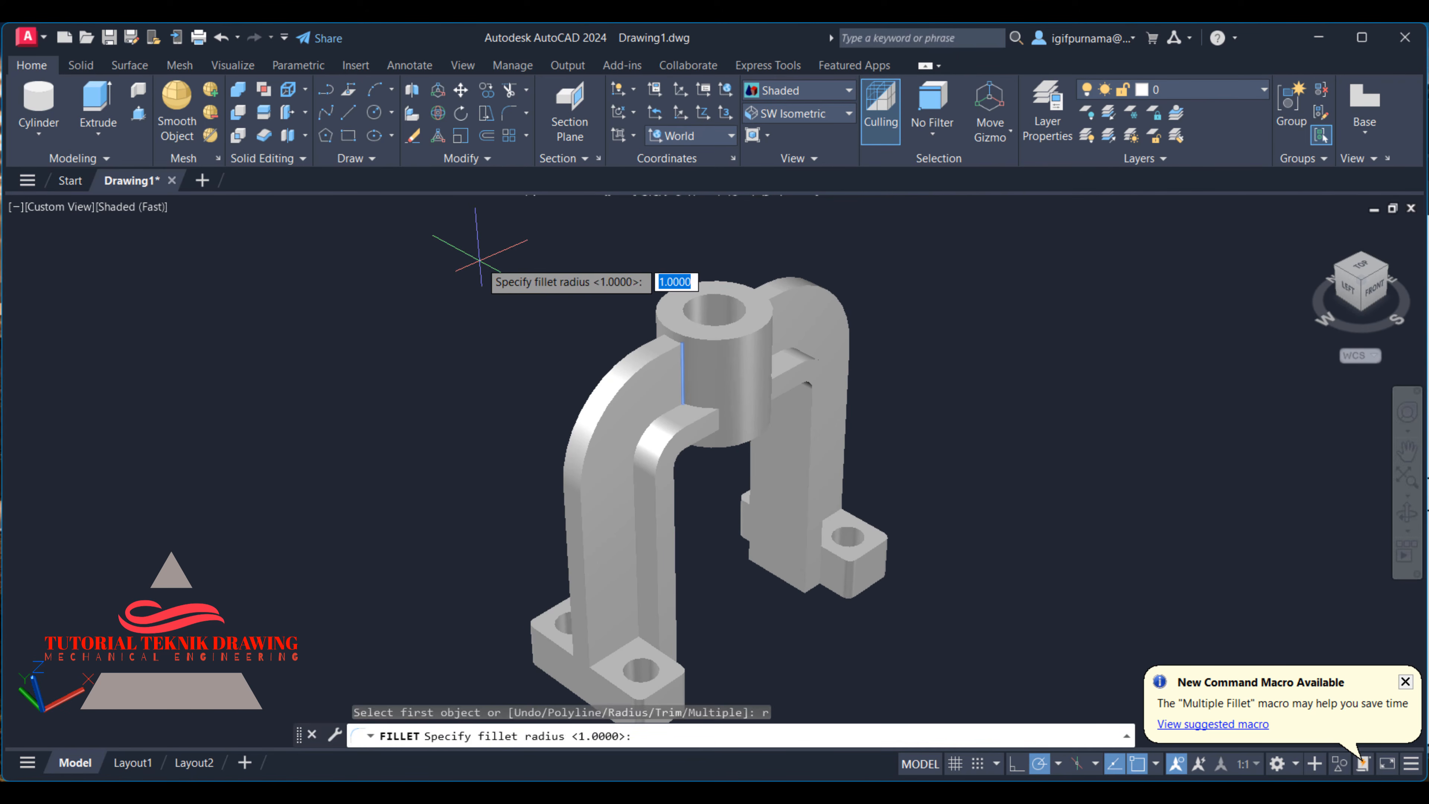
pyautogui.write('3')
pyautogui.press('Return')
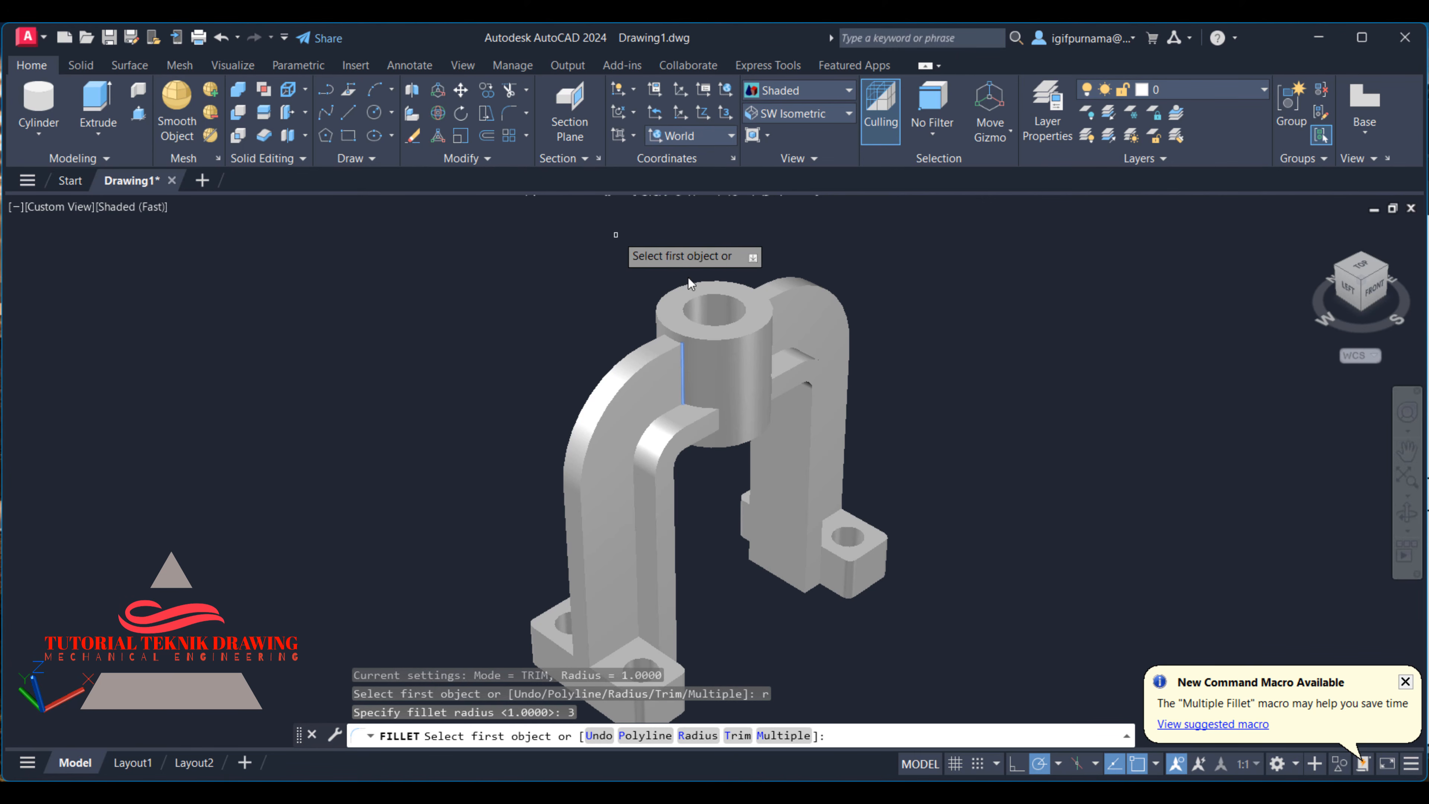
pyautogui.scroll(3, 722, 369)
pyautogui.click(664, 312)
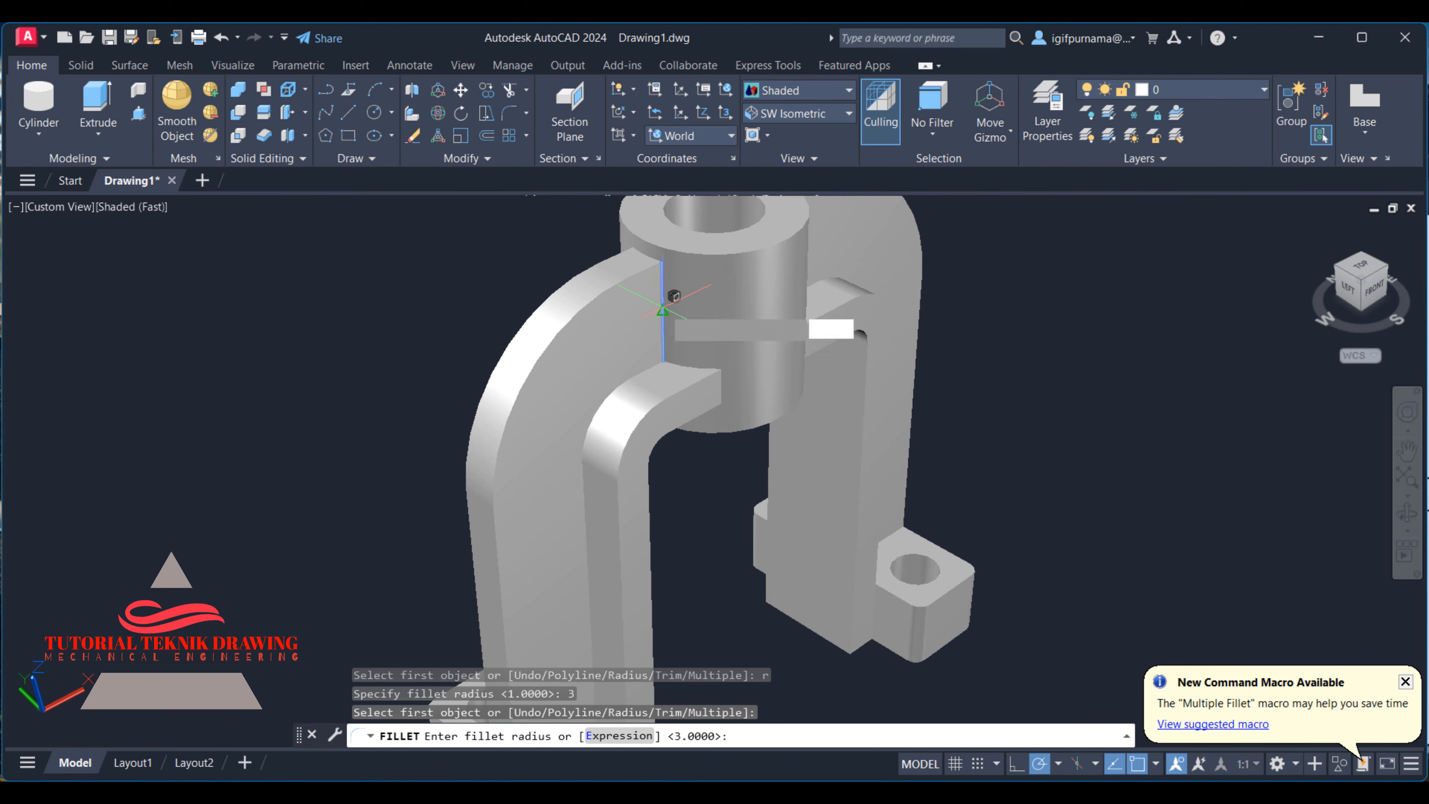
pyautogui.rightClick(670, 316)
pyautogui.click(686, 318)
pyautogui.rightClick(678, 324)
pyautogui.click(713, 331)
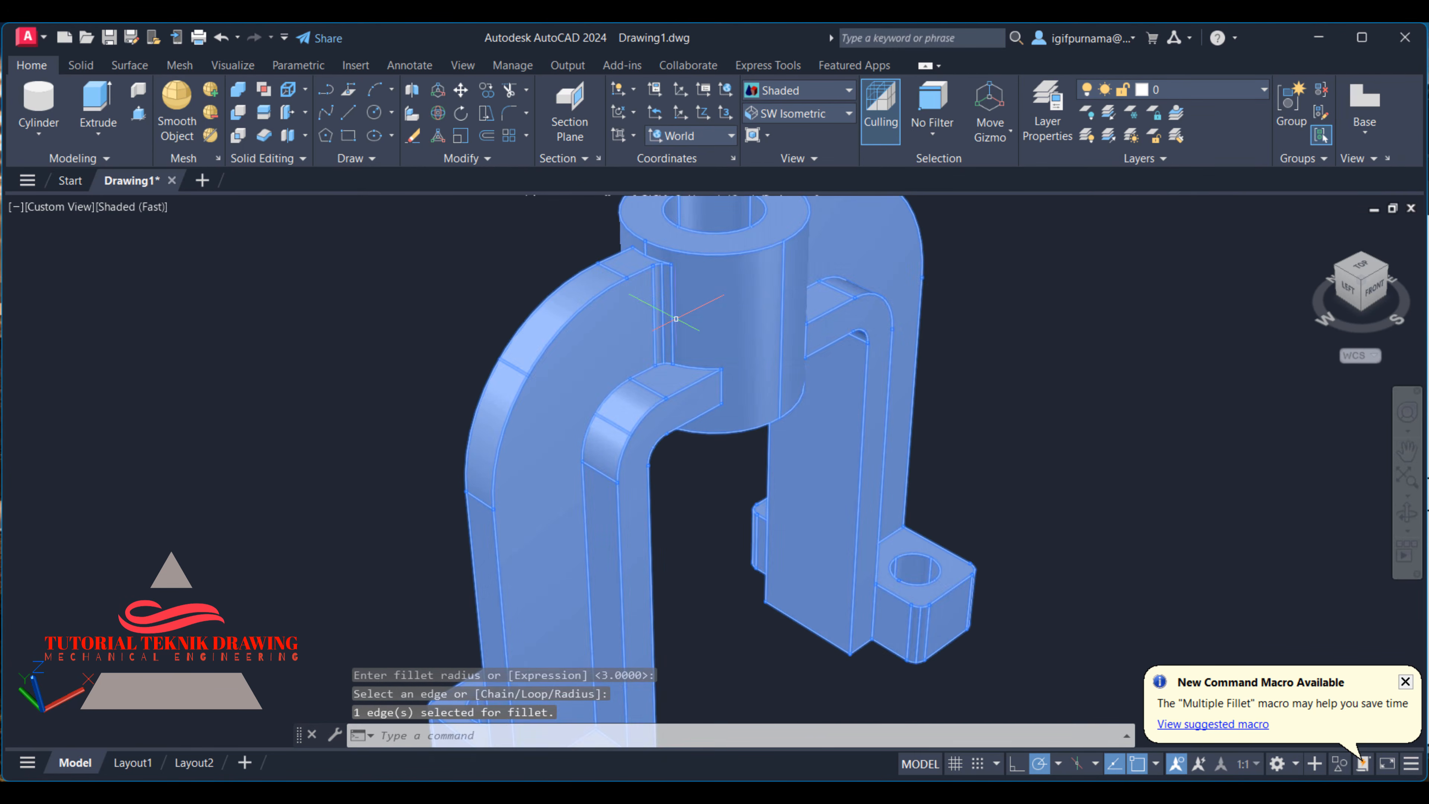
# - Fillet the curved edge between the arch web and the inner rib next to the boss with radius 3
pyautogui.scroll(2, 743, 479)
pyautogui.click(485, 93)
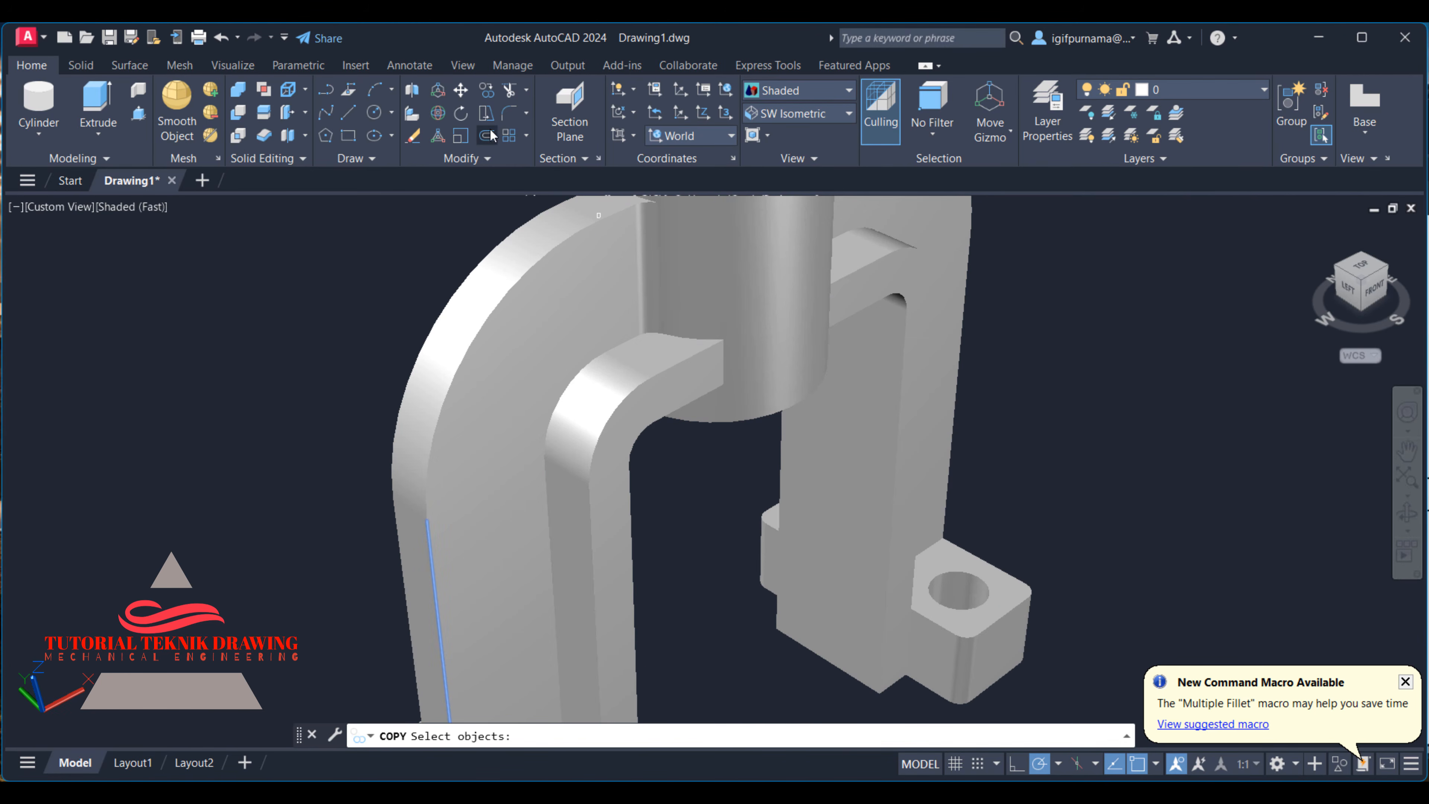
pyautogui.click(508, 116)
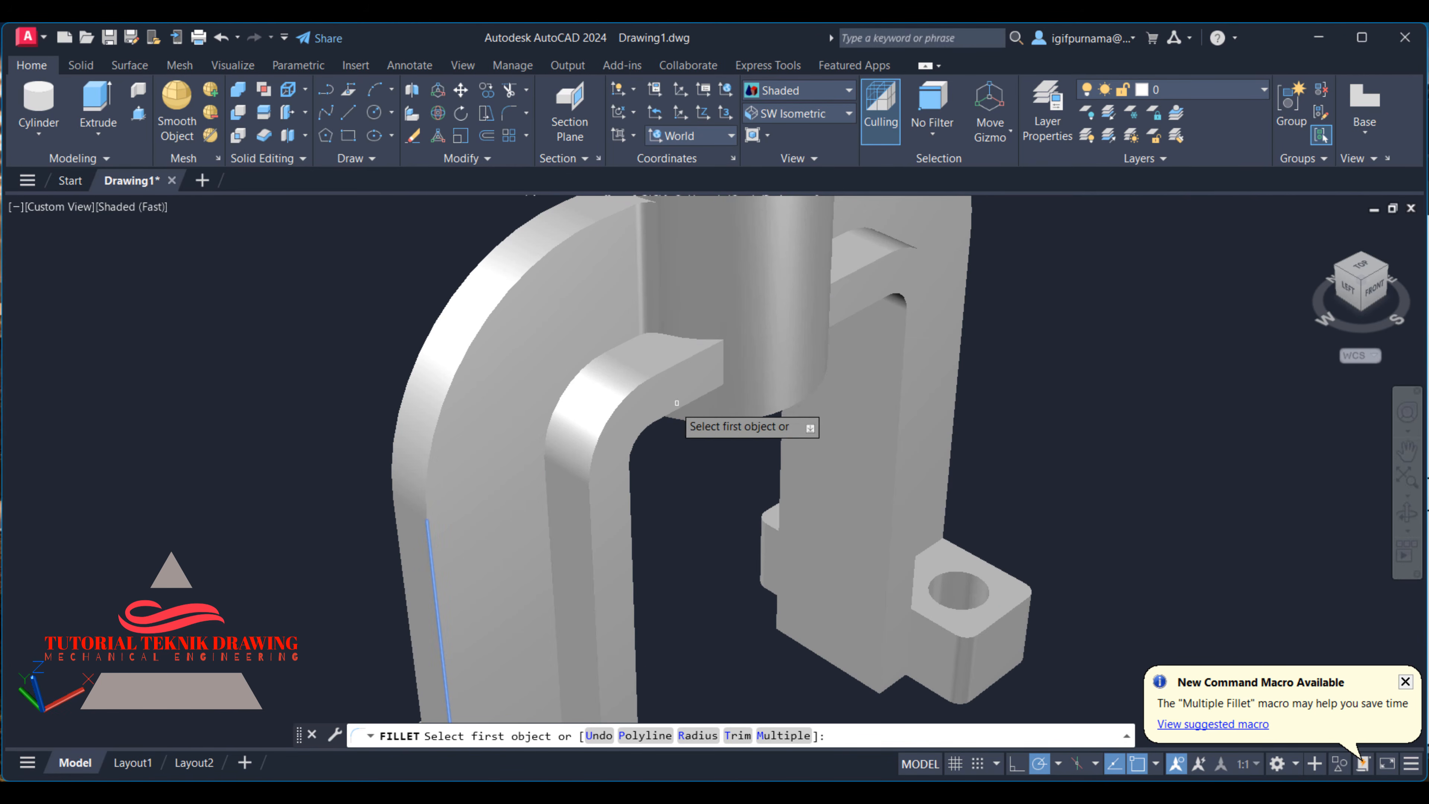
pyautogui.click(597, 358)
pyautogui.rightClick(563, 362)
pyautogui.click(580, 370)
pyautogui.rightClick(550, 373)
pyautogui.click(618, 376)
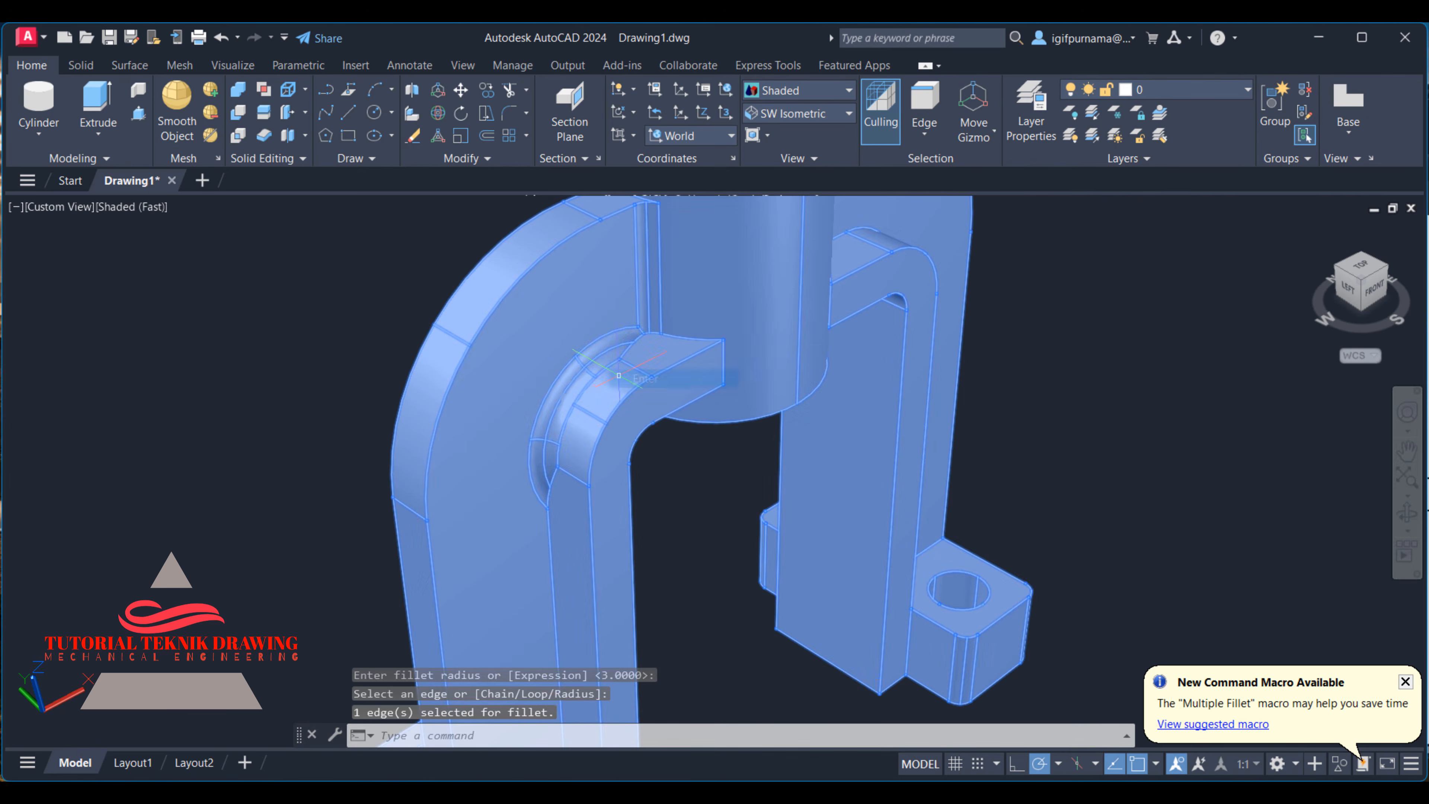
# - Fillet the straight vertical edge between the web and inner rib of the nearer leg with radius 3
pyautogui.scroll(2, 575, 264)
pyautogui.scroll(-4, 626, 289)
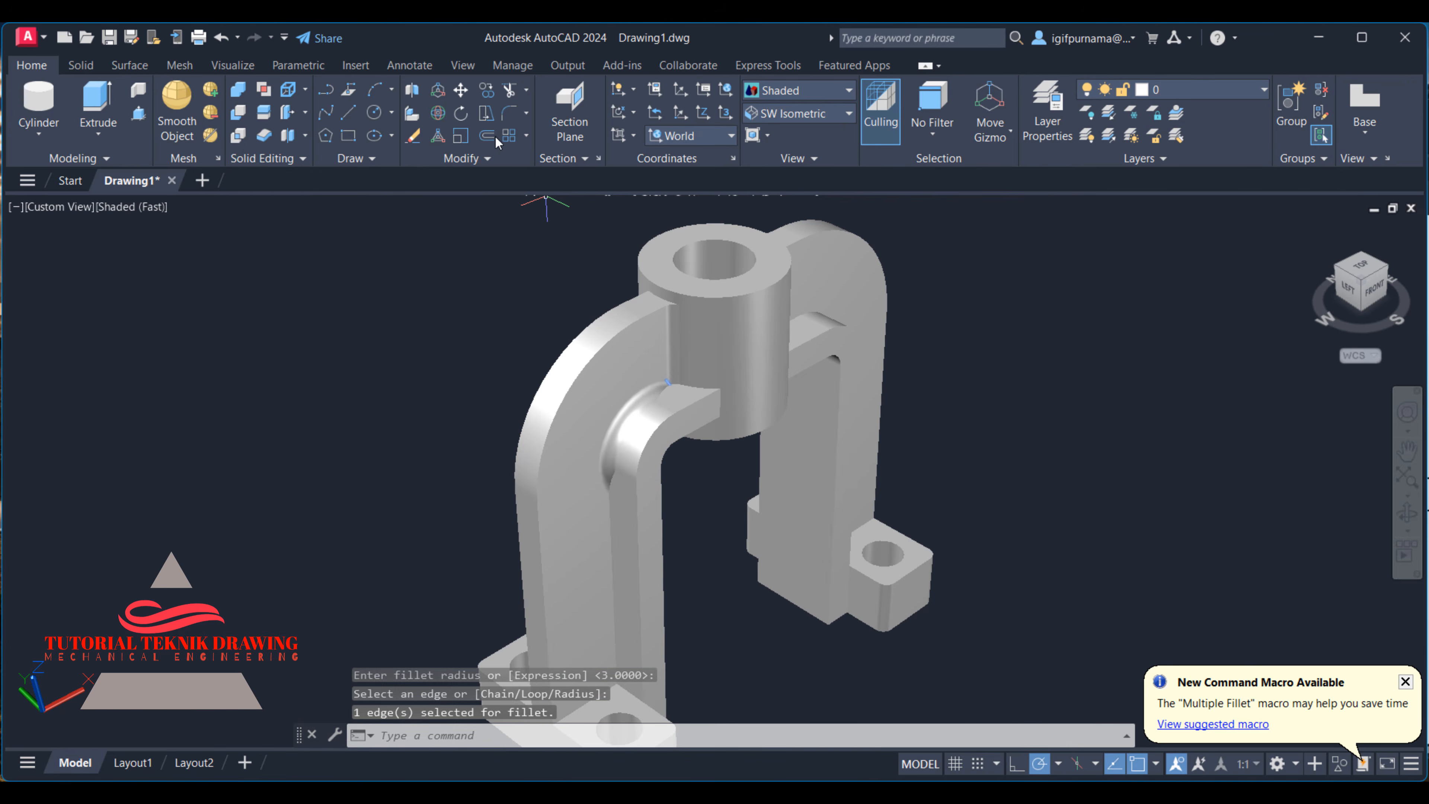
pyautogui.click(509, 116)
pyautogui.click(607, 504)
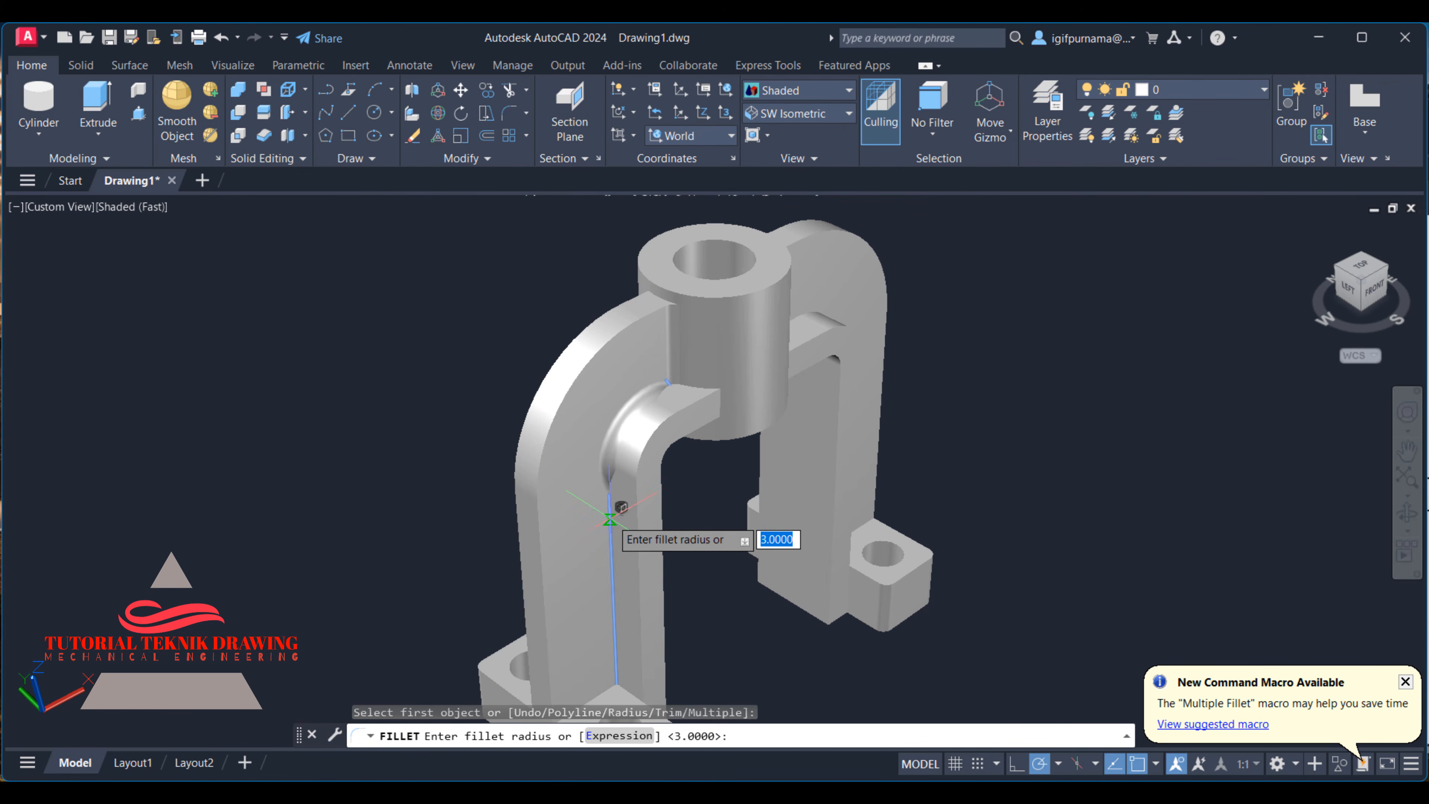
pyautogui.rightClick(617, 524)
pyautogui.click(649, 530)
pyautogui.press('Return')
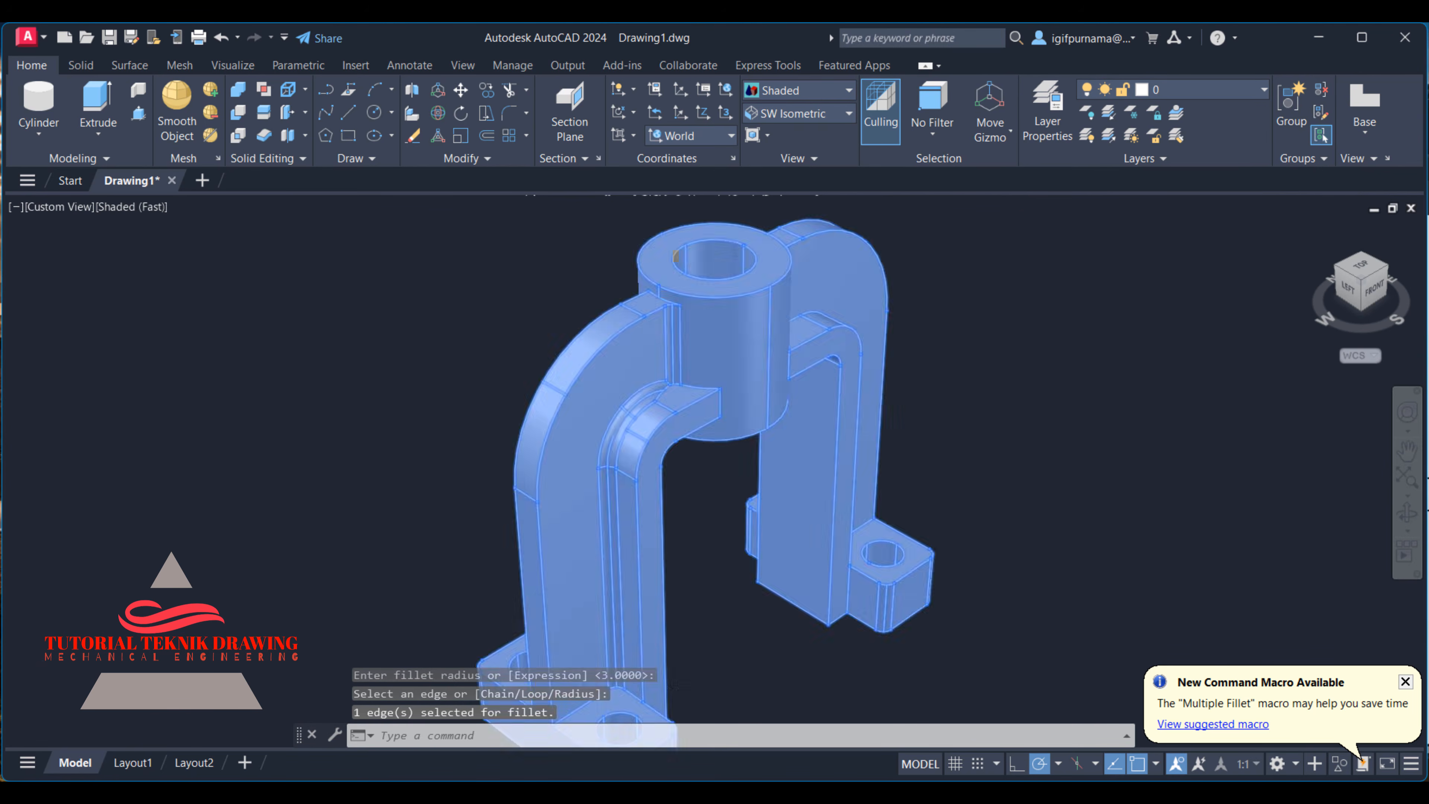
# - Fillet the edge where the nearer leg's web meets the top of its drilled foot with radius 3
pyautogui.scroll(-2, 565, 362)
pyautogui.scroll(1, 664, 697)
pyautogui.scroll(-4, 654, 415)
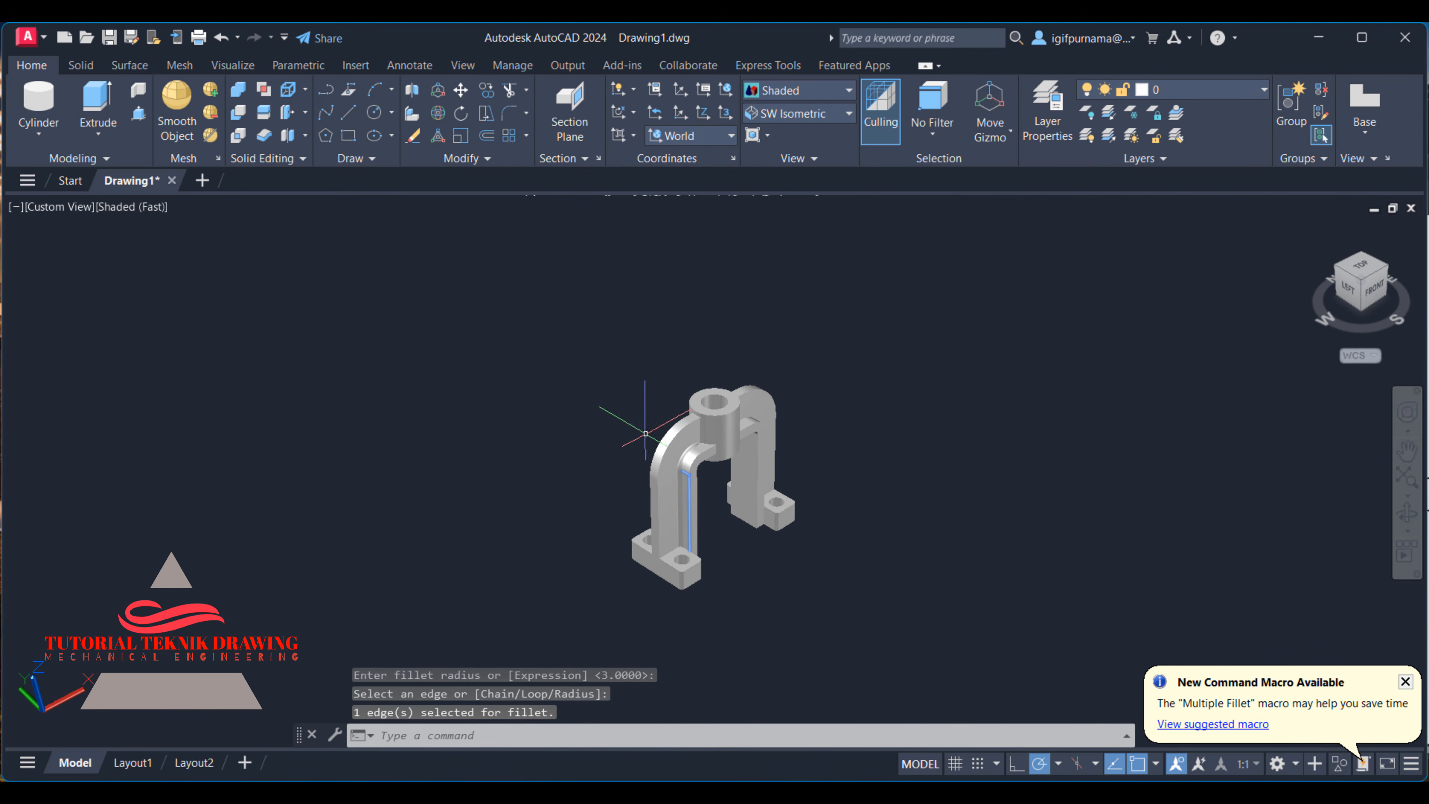
pyautogui.scroll(3, 654, 415)
pyautogui.click(1409, 452)
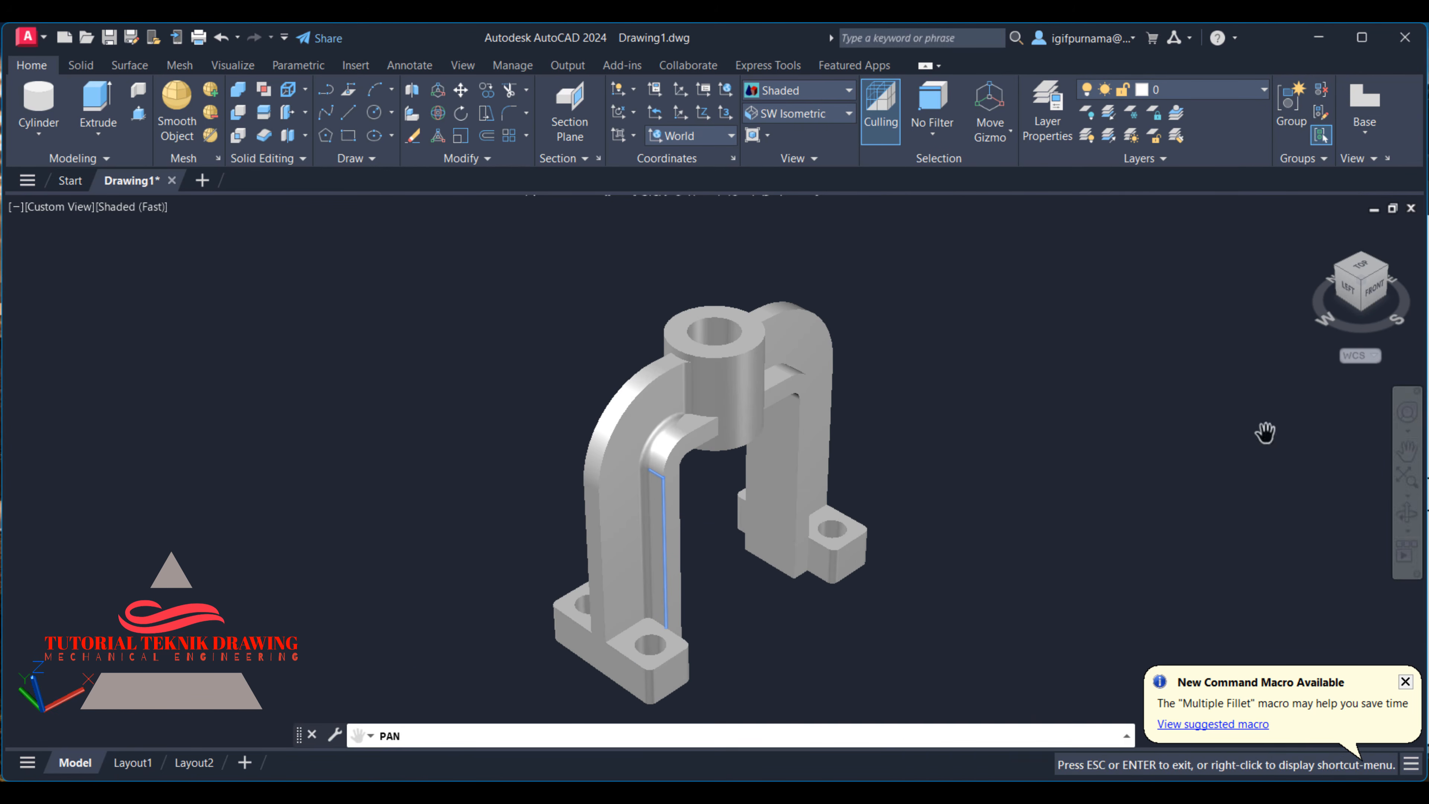
pyautogui.moveTo(984, 431); pyautogui.dragTo(998, 264)
pyautogui.scroll(3, 630, 442)
pyautogui.rightClick(616, 400)
pyautogui.click(658, 412)
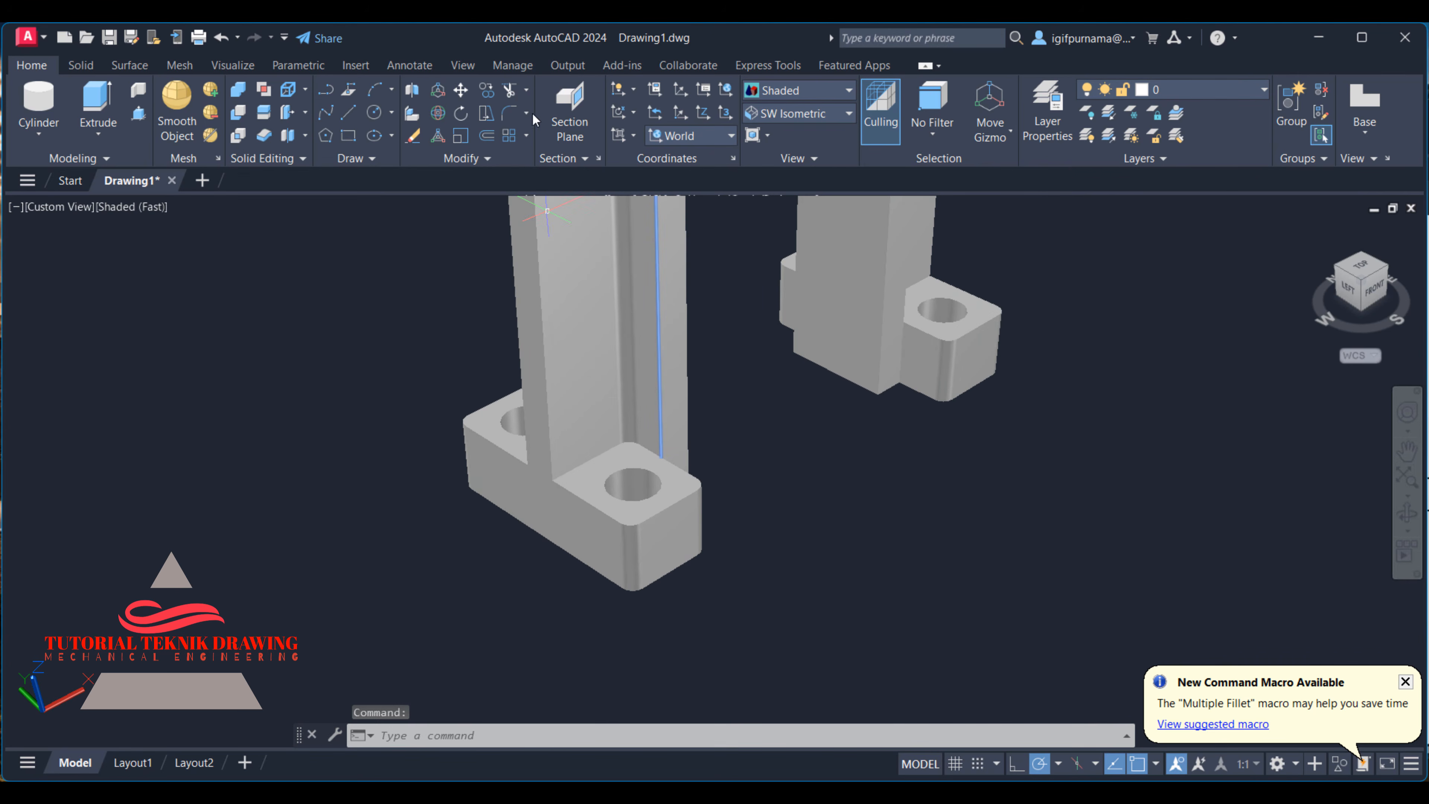
pyautogui.click(586, 460)
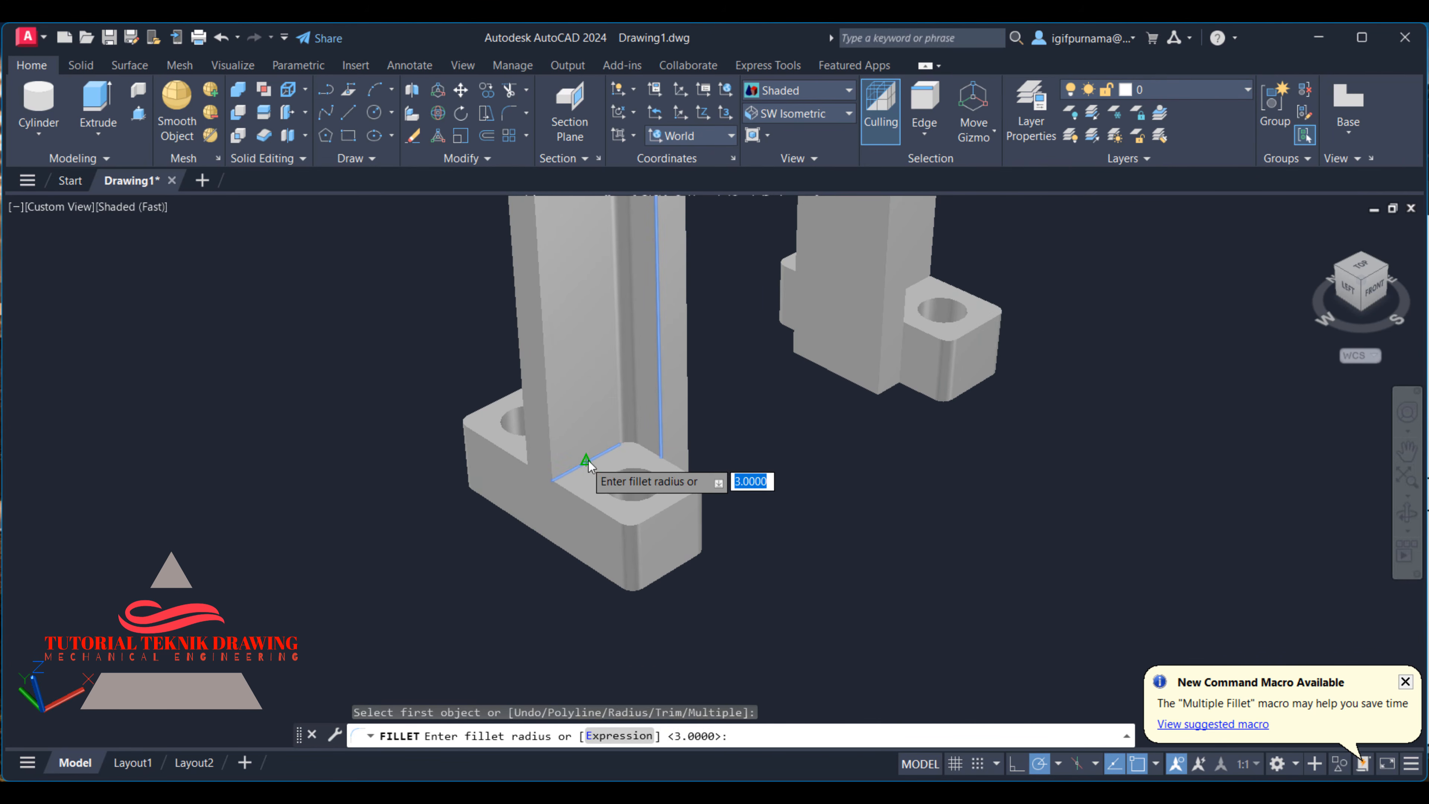
pyautogui.press('Return')
pyautogui.press('Return')
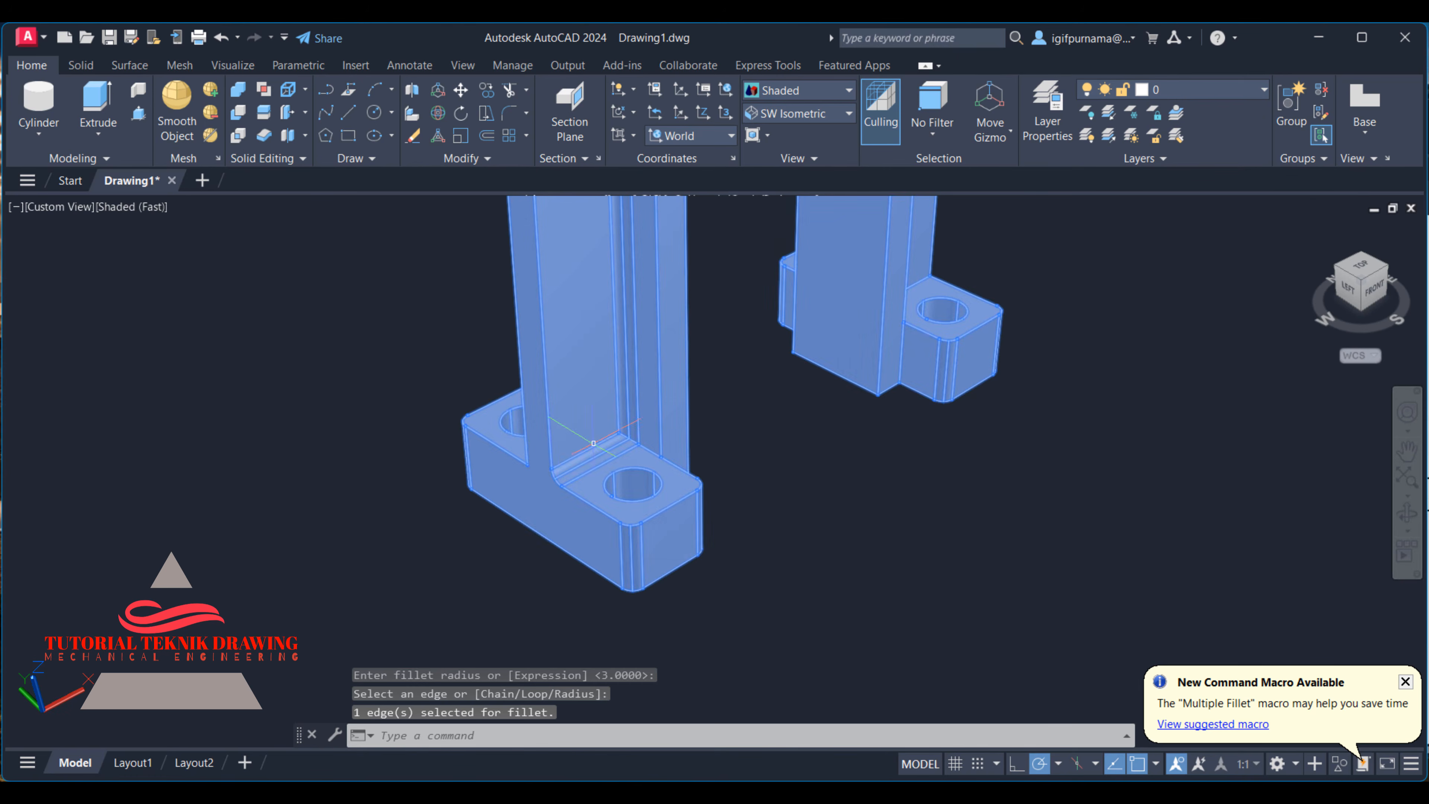
# - Fillet the web-to-boss edge and the curved and straight web-to-rib edges on the back face of the same leg with radius 3
pyautogui.scroll(-3, 550, 455)
pyautogui.scroll(2, 547, 422)
pyautogui.scroll(-3, 703, 506)
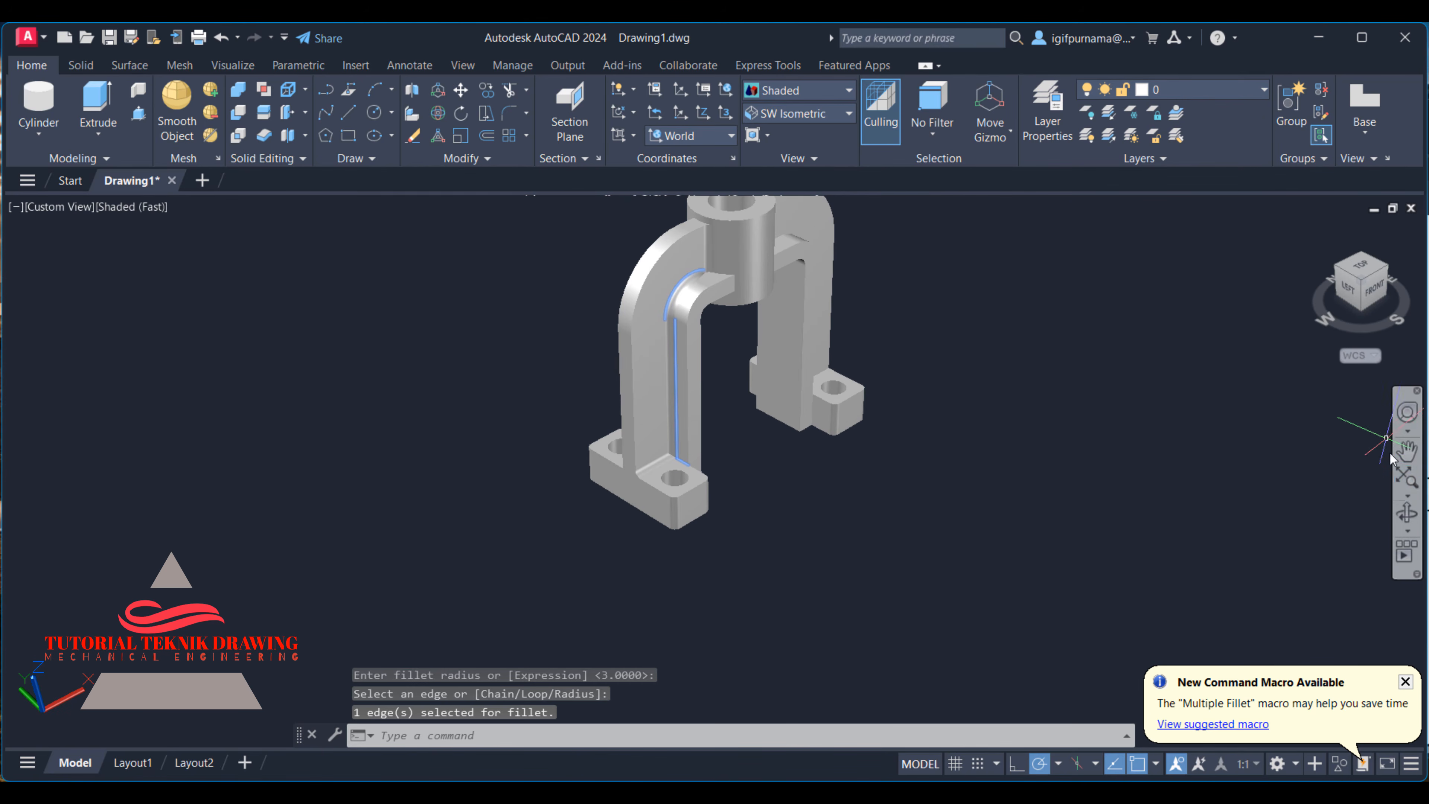
pyautogui.click(1411, 515)
pyautogui.moveTo(754, 319); pyautogui.dragTo(993, 327)
pyautogui.moveTo(796, 255); pyautogui.dragTo(876, 242)
pyautogui.rightClick(875, 242)
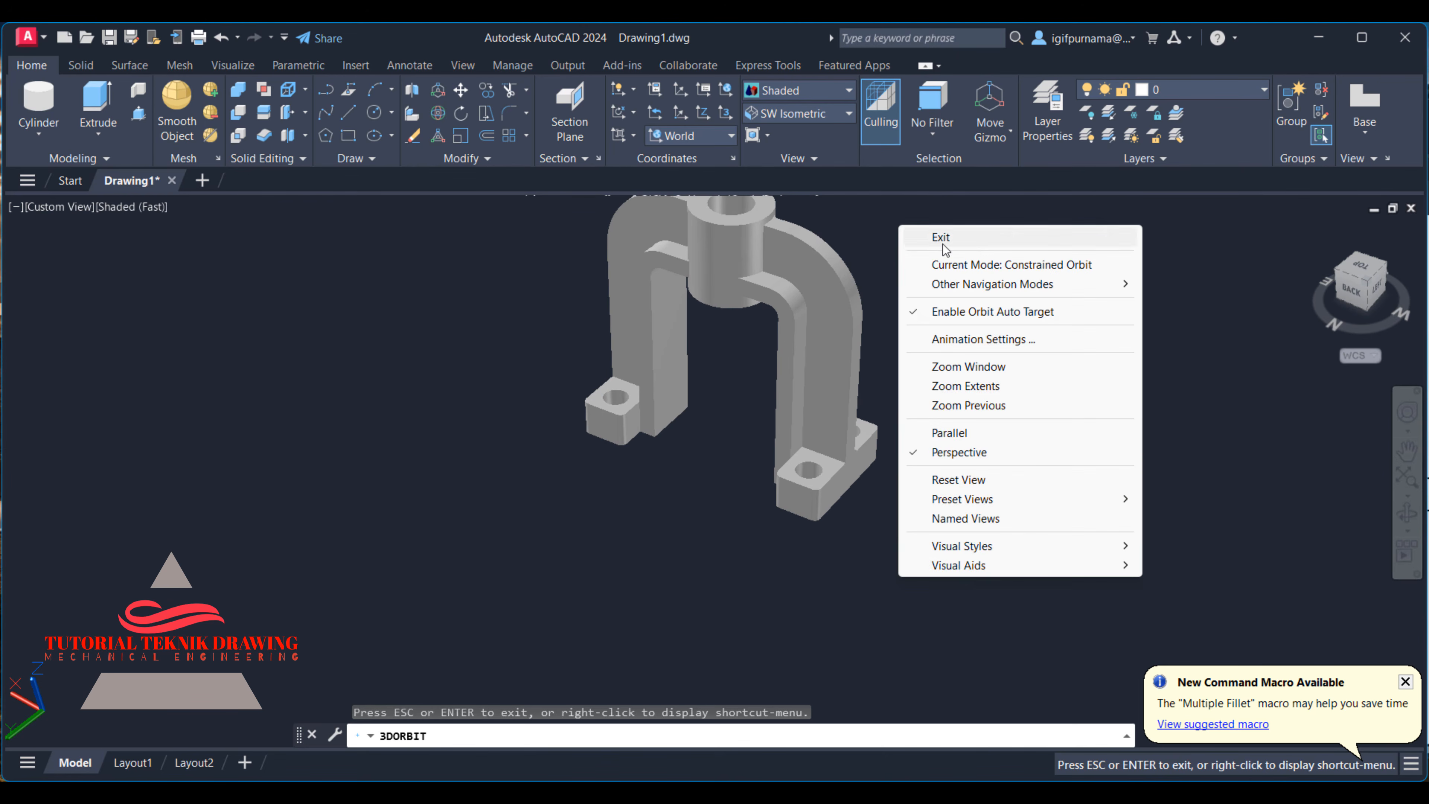
pyautogui.click(934, 235)
pyautogui.click(510, 115)
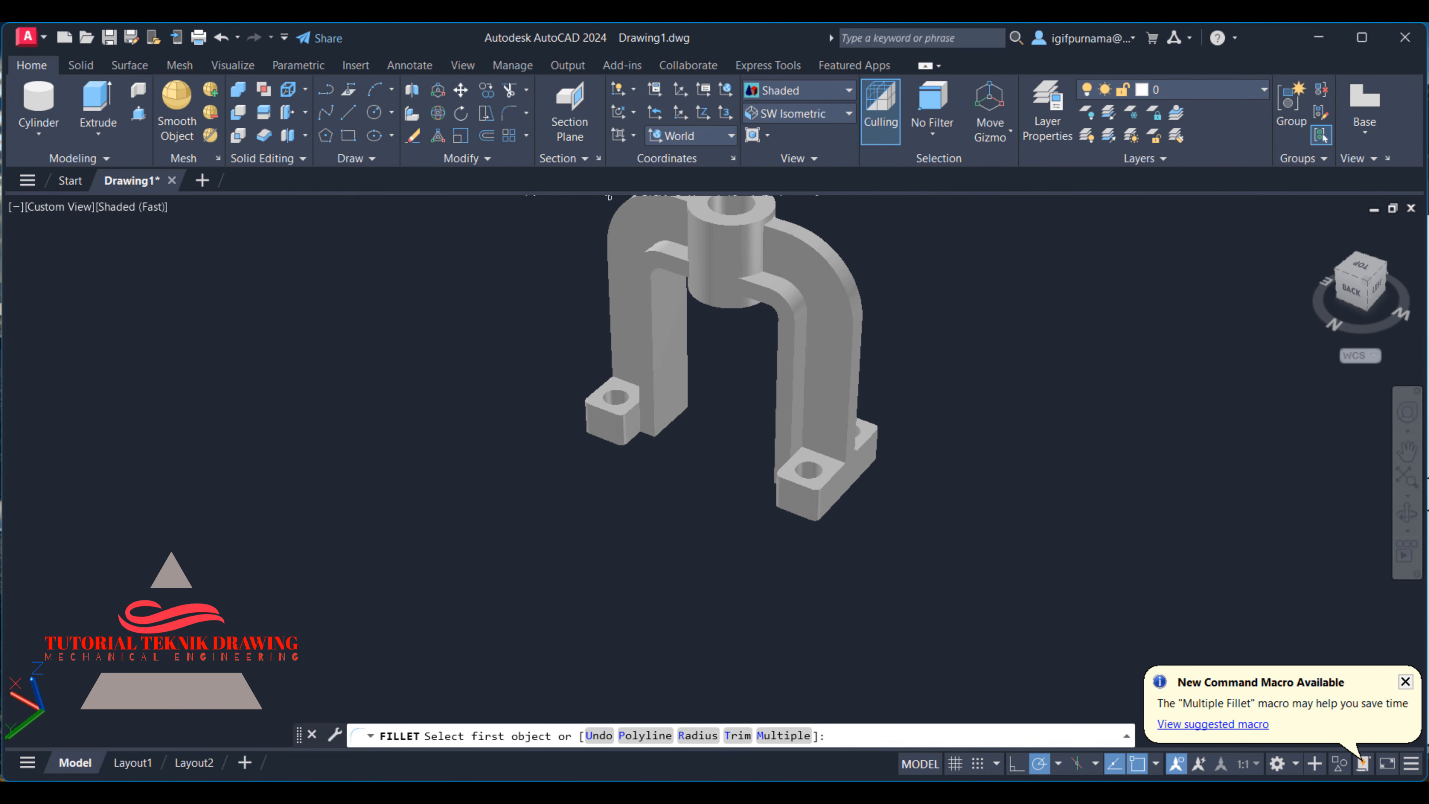
pyautogui.click(763, 248)
pyautogui.rightClick(765, 255)
pyautogui.click(796, 259)
pyautogui.scroll(2, 779, 313)
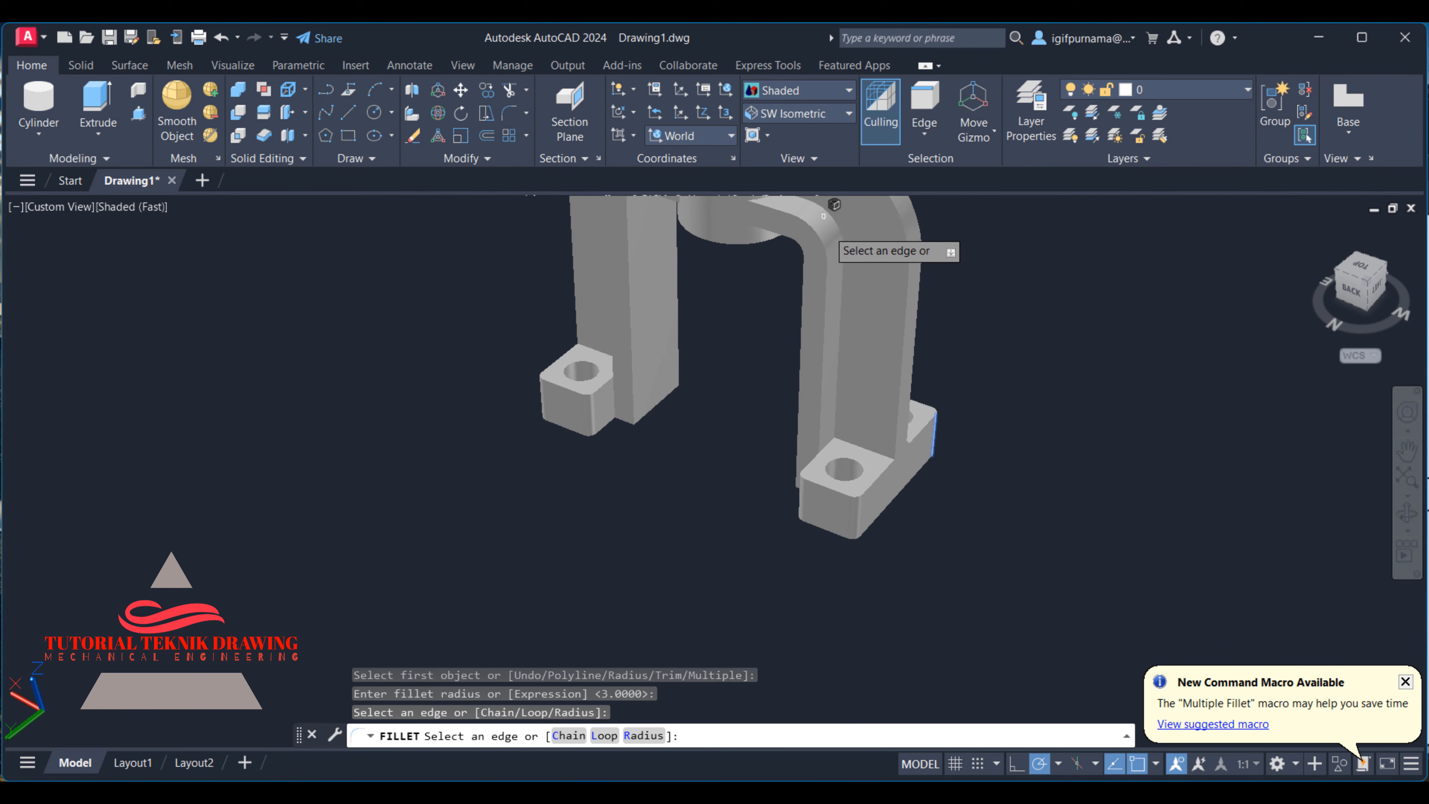
pyautogui.rightClick(843, 290)
pyautogui.click(875, 300)
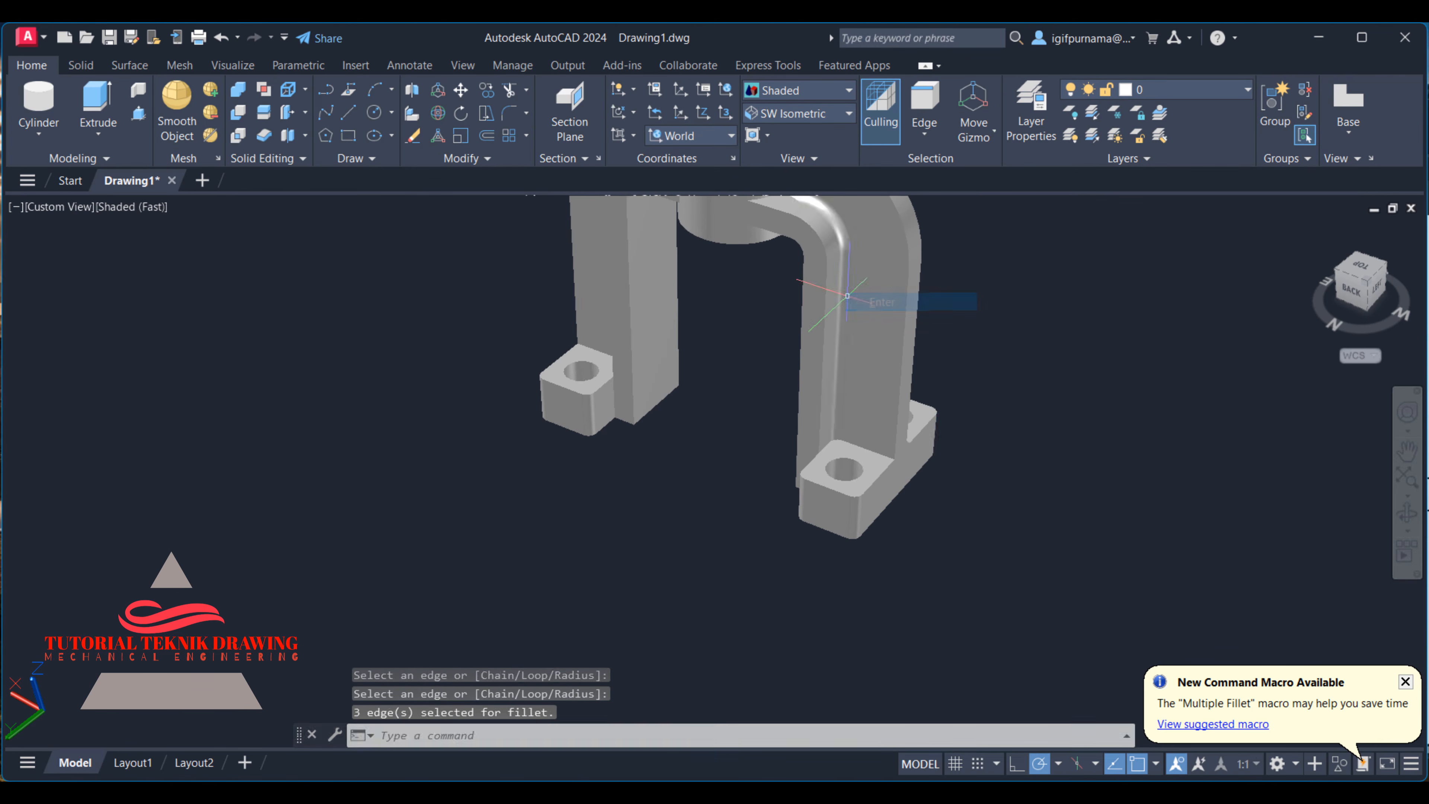
pyautogui.rightClick(847, 296)
pyautogui.click(1009, 269)
pyautogui.click(992, 234)
# - Fillet the edge between the web and the drilled foot on that leg's back face with radius 3
pyautogui.scroll(-2, 1022, 397)
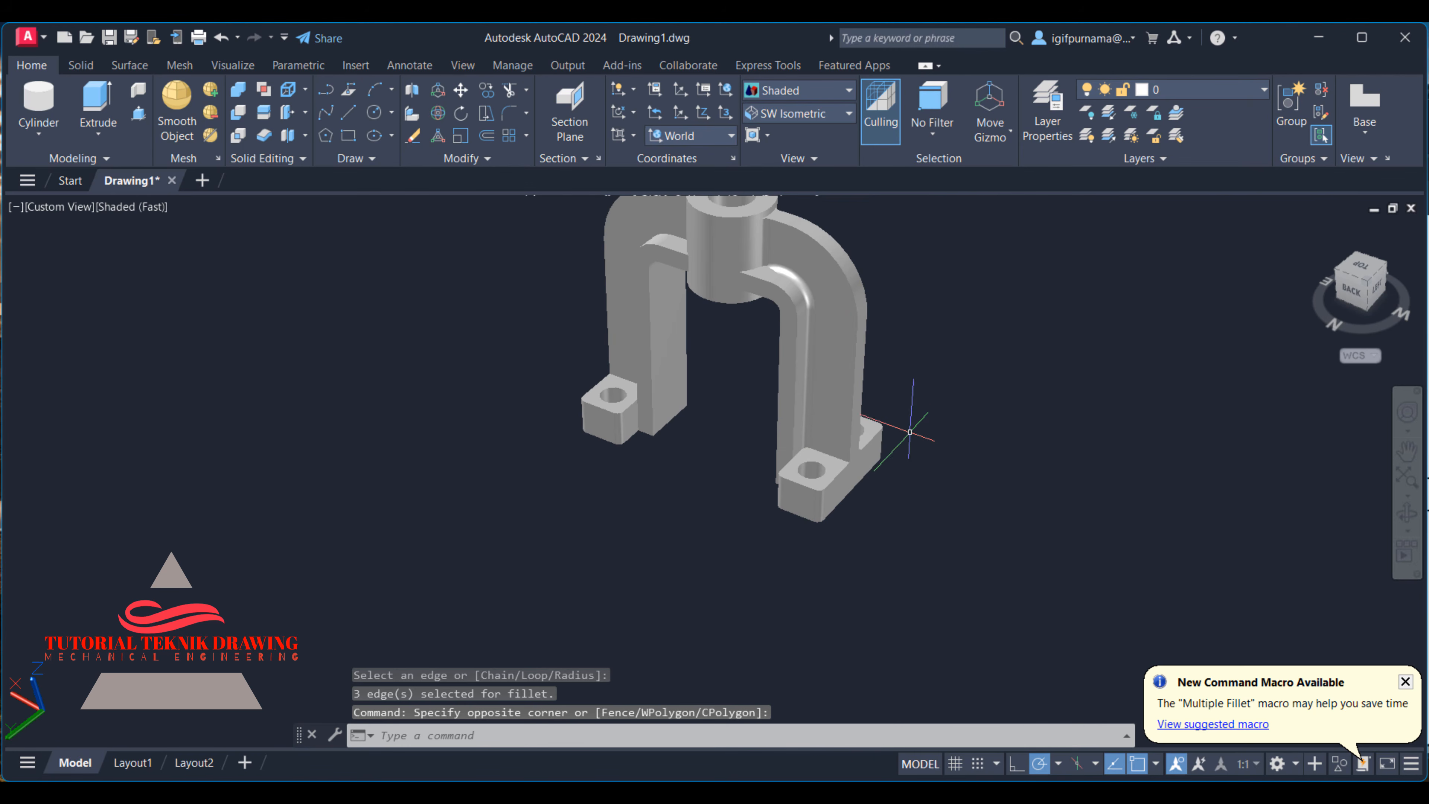
pyautogui.click(508, 115)
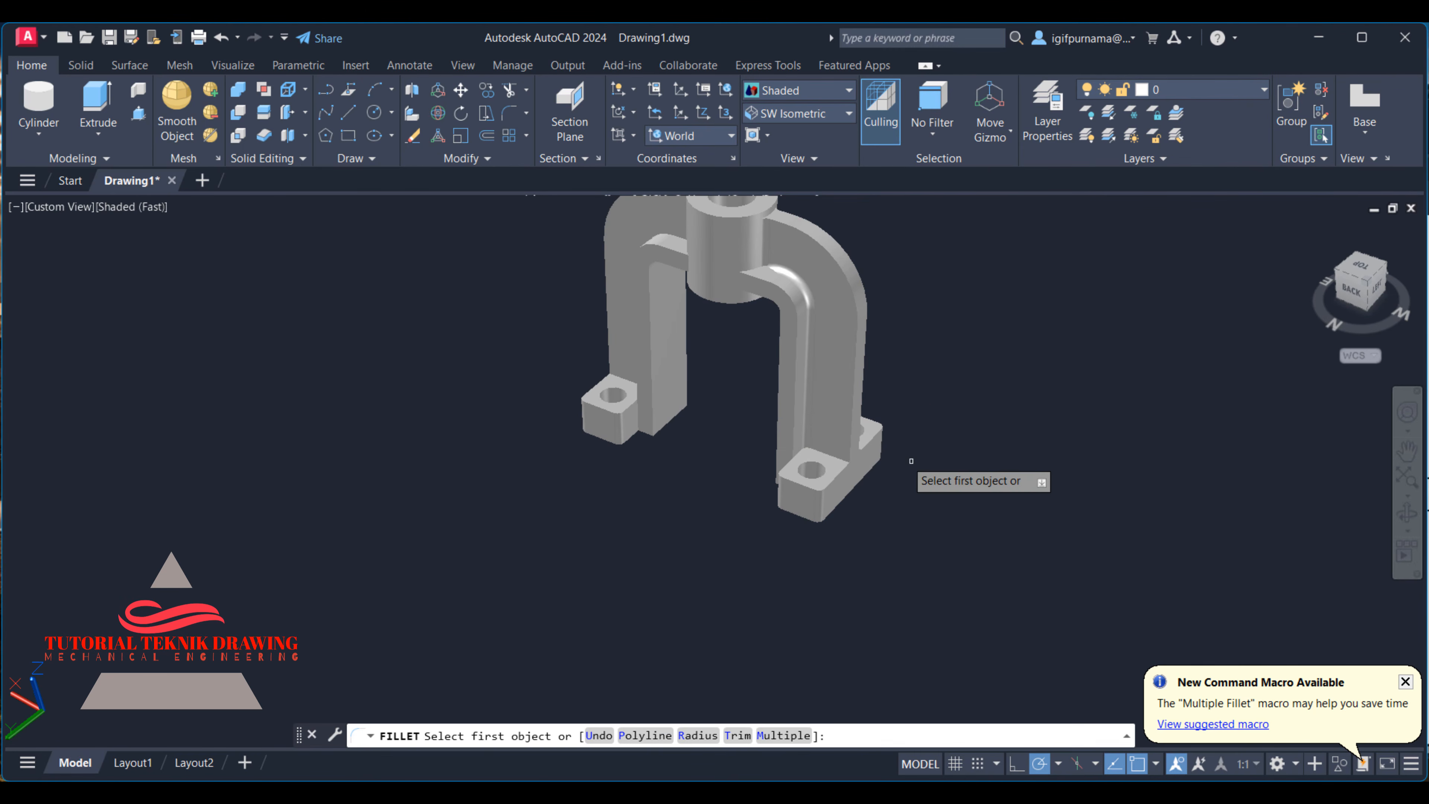
pyautogui.scroll(-3, 835, 472)
pyautogui.scroll(4, 796, 463)
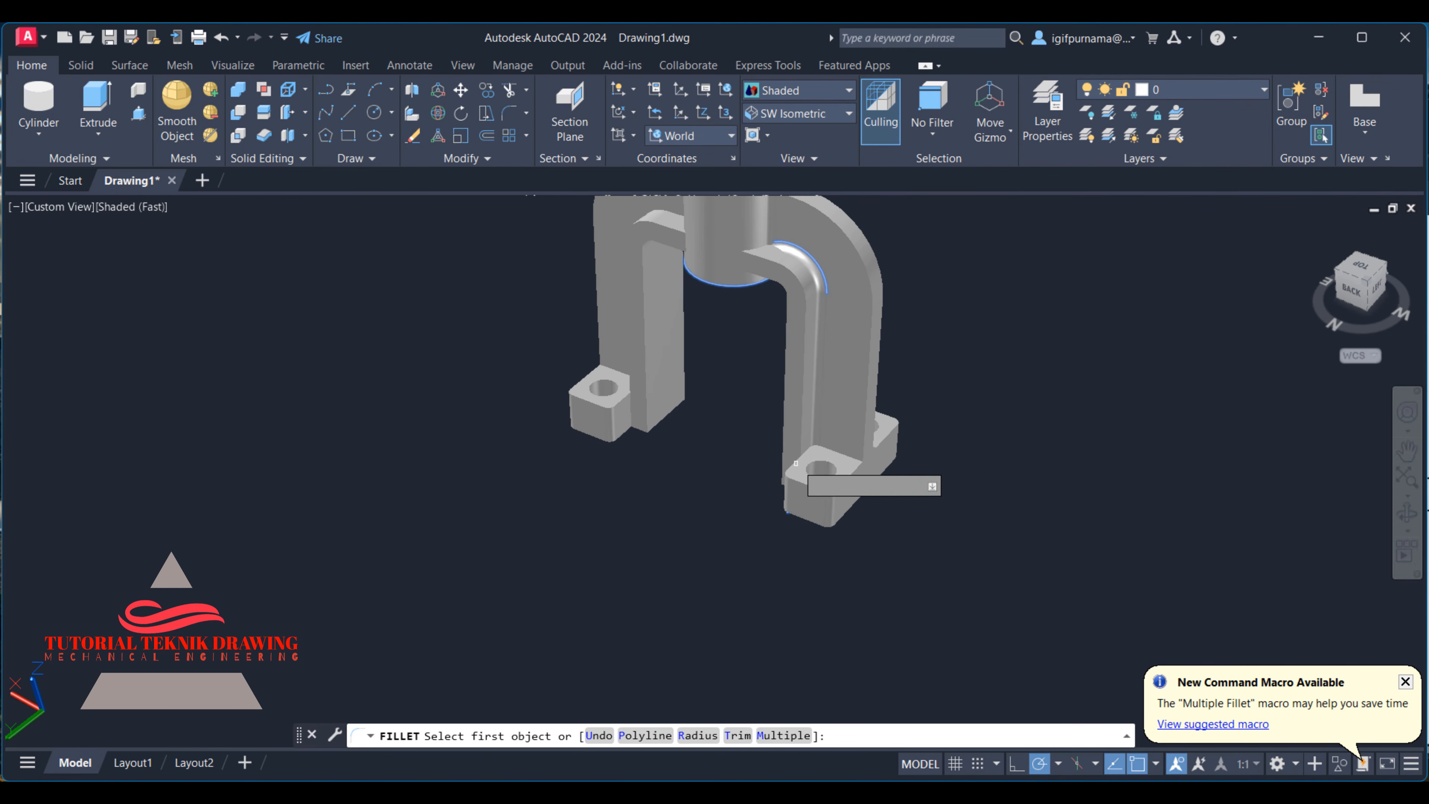
pyautogui.click(841, 453)
pyautogui.rightClick(846, 455)
pyautogui.click(867, 465)
pyautogui.rightClick(854, 459)
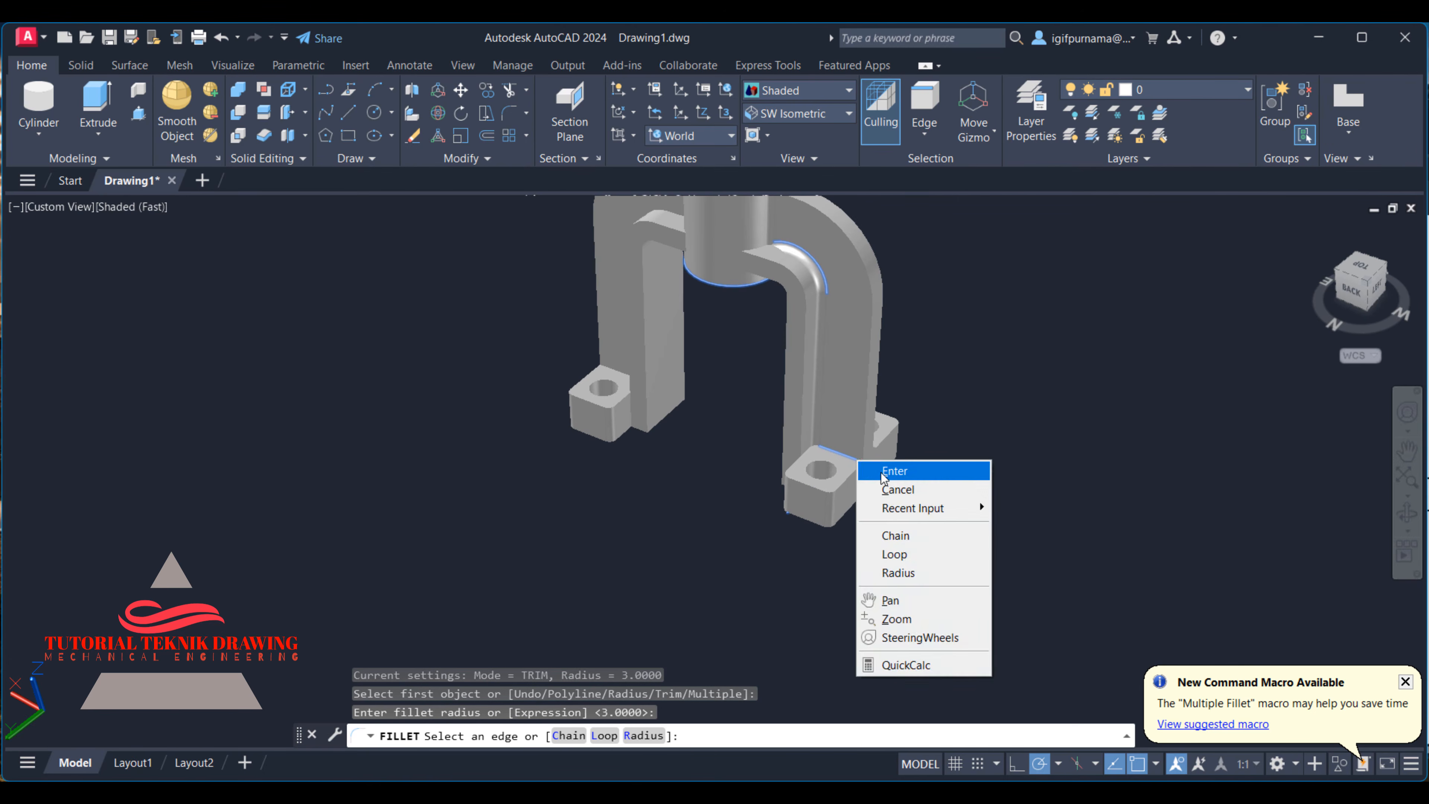
pyautogui.click(885, 471)
# - Fillet the web-to-boss edge and the curved and straight web-to-rib edges on the opposite leg's back face with radius 3
pyautogui.keyDown('shift'); pyautogui.moveTo(1053, 425); pyautogui.dragTo(945, 306, button='middle'); pyautogui.keyUp('shift')
pyautogui.keyDown('shift'); pyautogui.moveTo(693, 307); pyautogui.dragTo(630, 269, button='middle'); pyautogui.keyUp('shift')
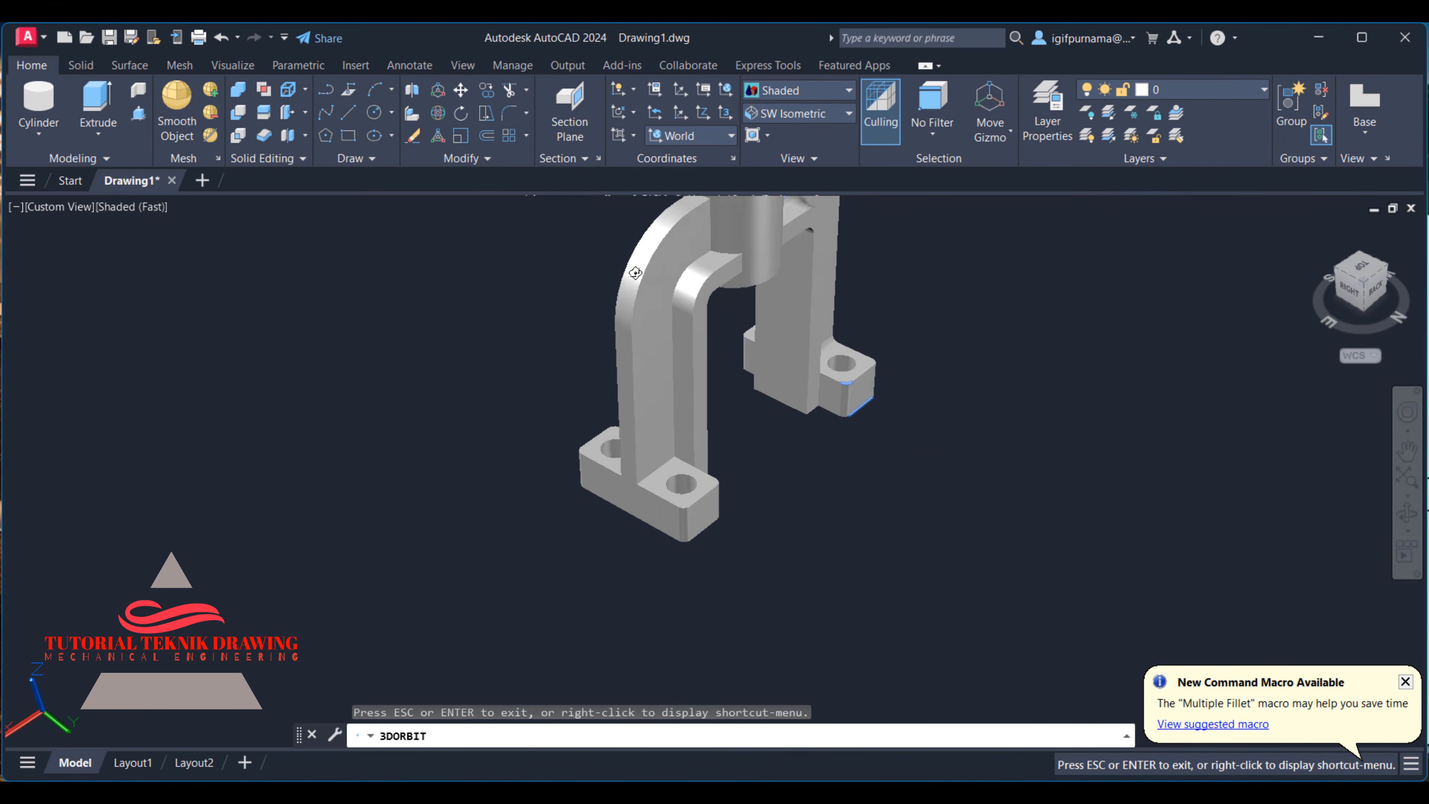
pyautogui.rightClick(627, 267)
pyautogui.click(641, 277)
pyautogui.click(511, 116)
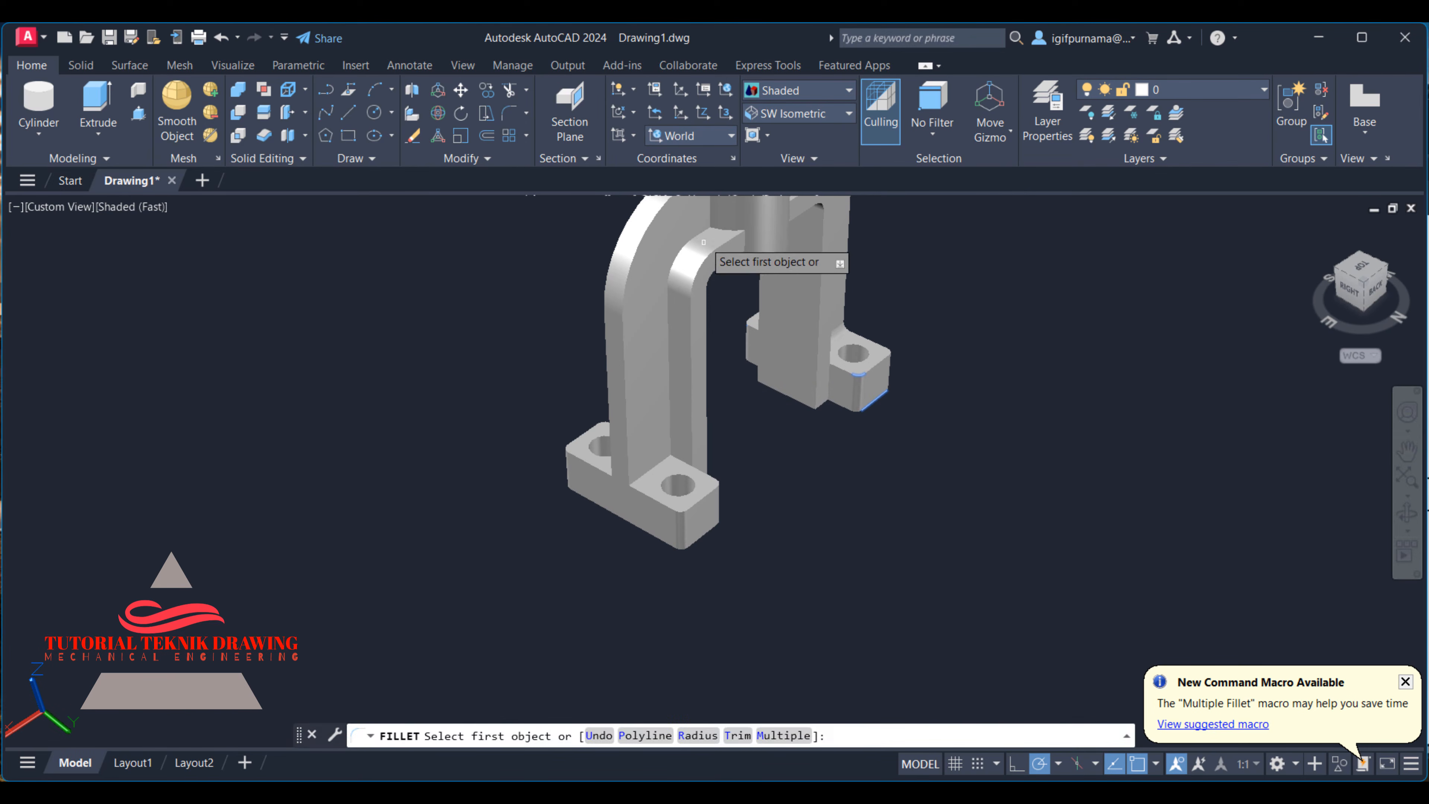
pyautogui.click(710, 225)
pyautogui.rightClick(712, 224)
pyautogui.click(749, 231)
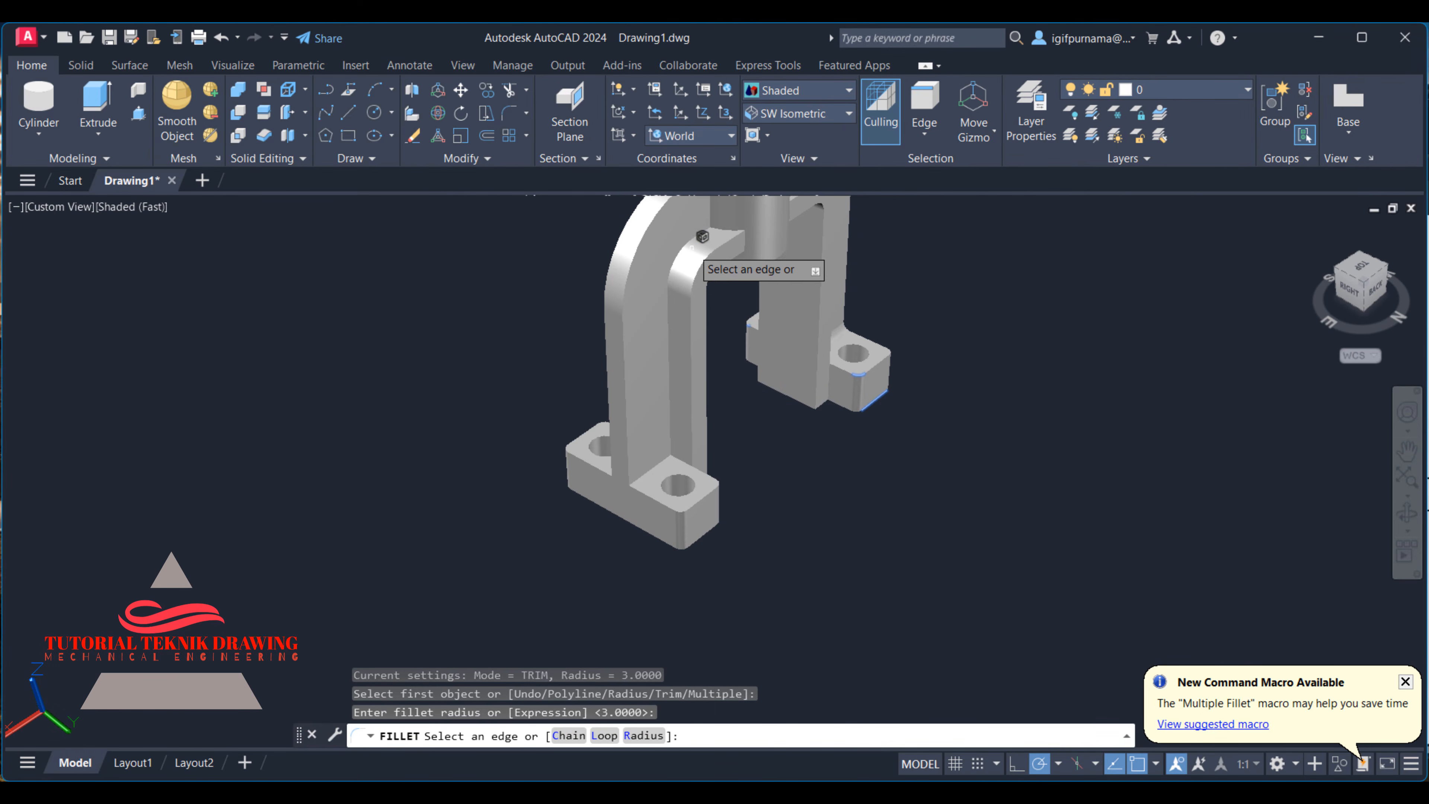
pyautogui.click(688, 242)
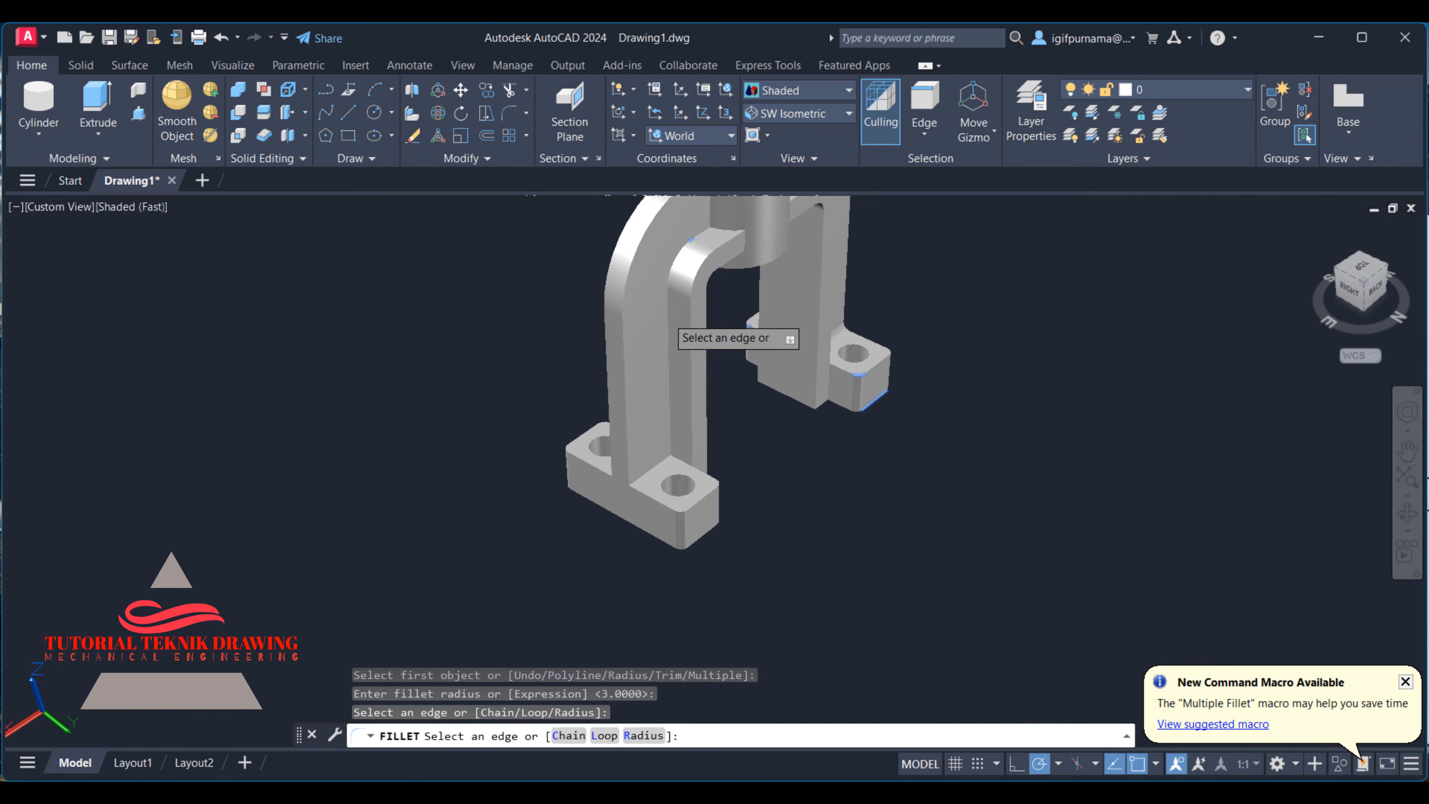
pyautogui.click(669, 318)
pyautogui.rightClick(718, 345)
pyautogui.click(728, 359)
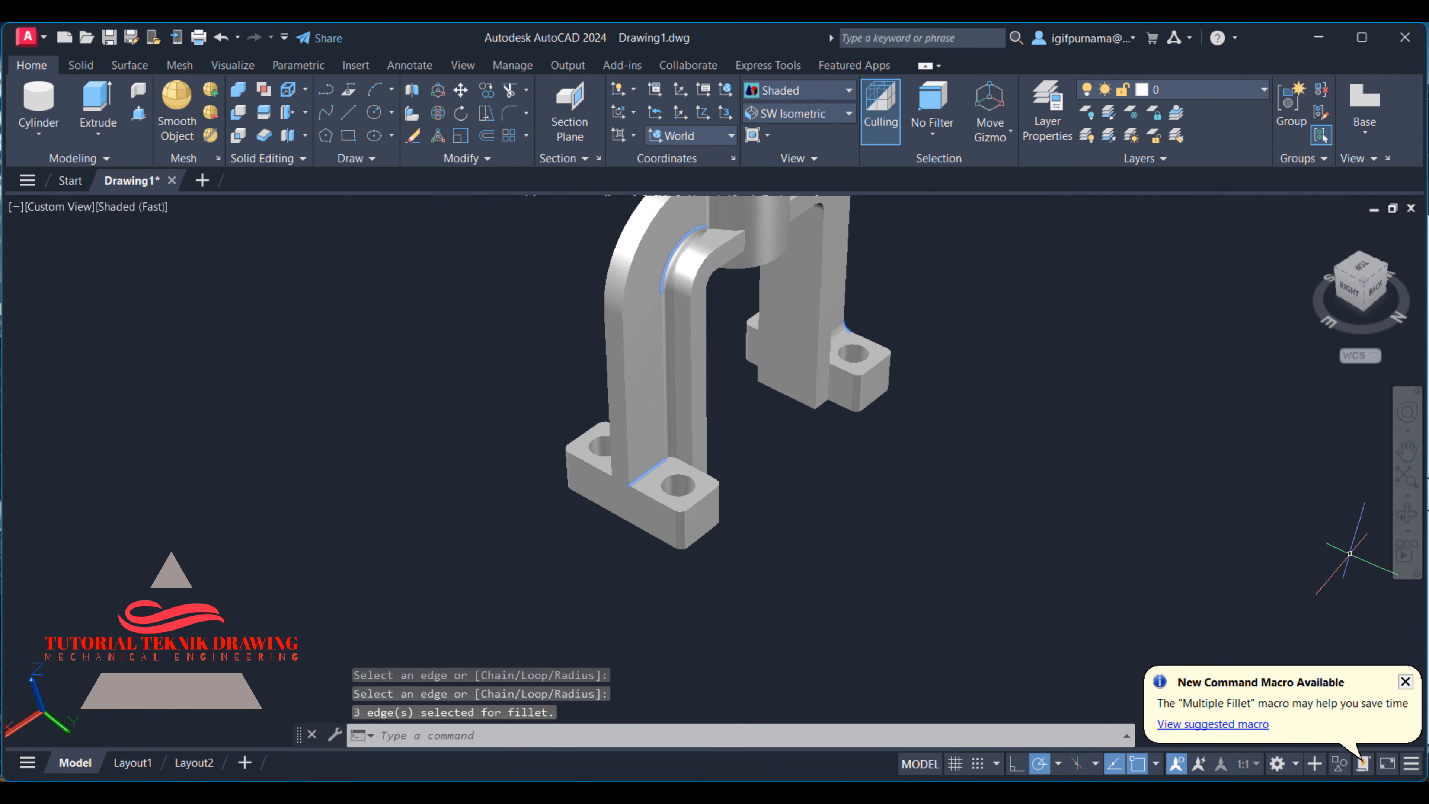
# - Fillet the edge where the opposite leg's web meets its drilled foot on the back face with radius 3
pyautogui.click(508, 117)
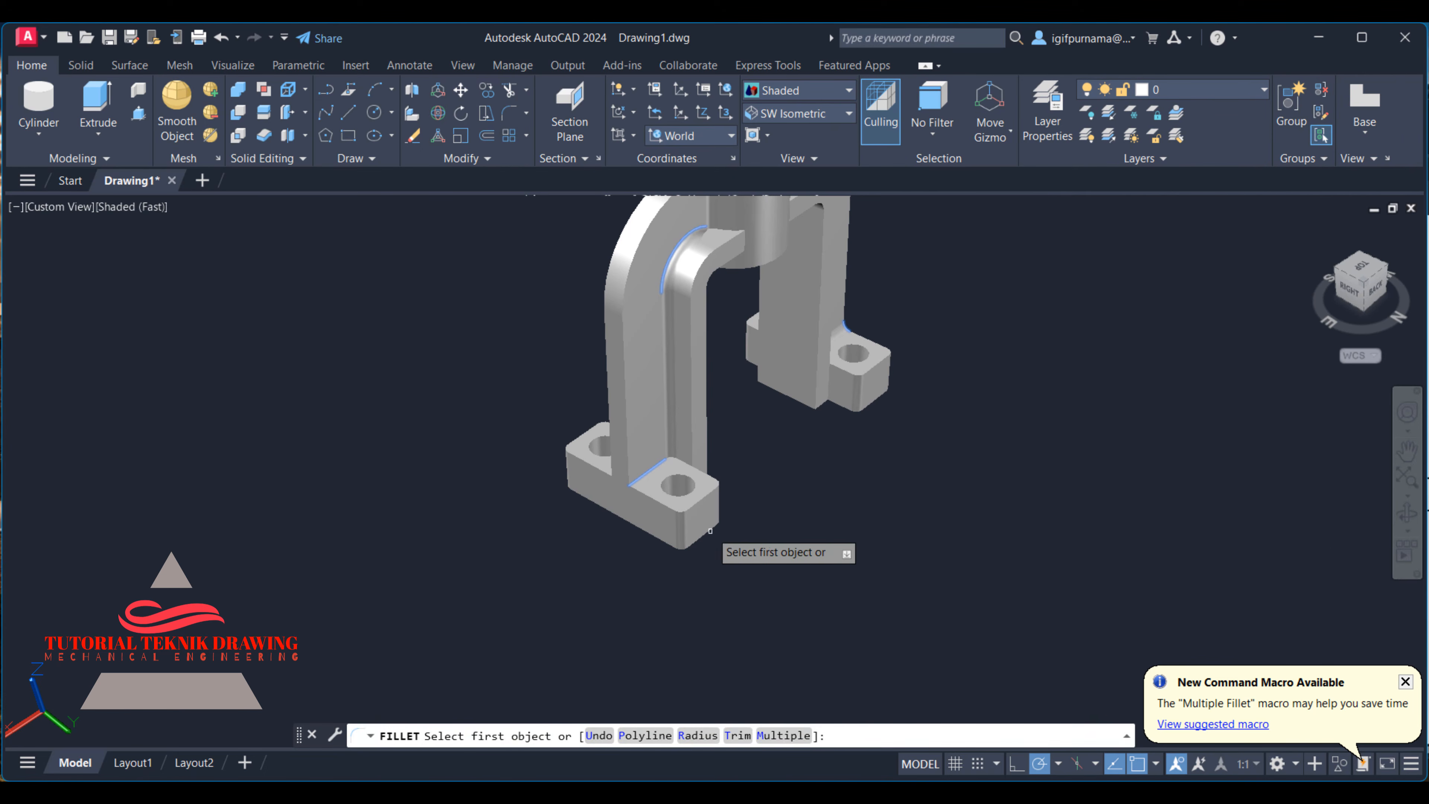
pyautogui.click(656, 469)
pyautogui.rightClick(656, 470)
pyautogui.click(679, 484)
pyautogui.rightClick(657, 464)
pyautogui.click(678, 477)
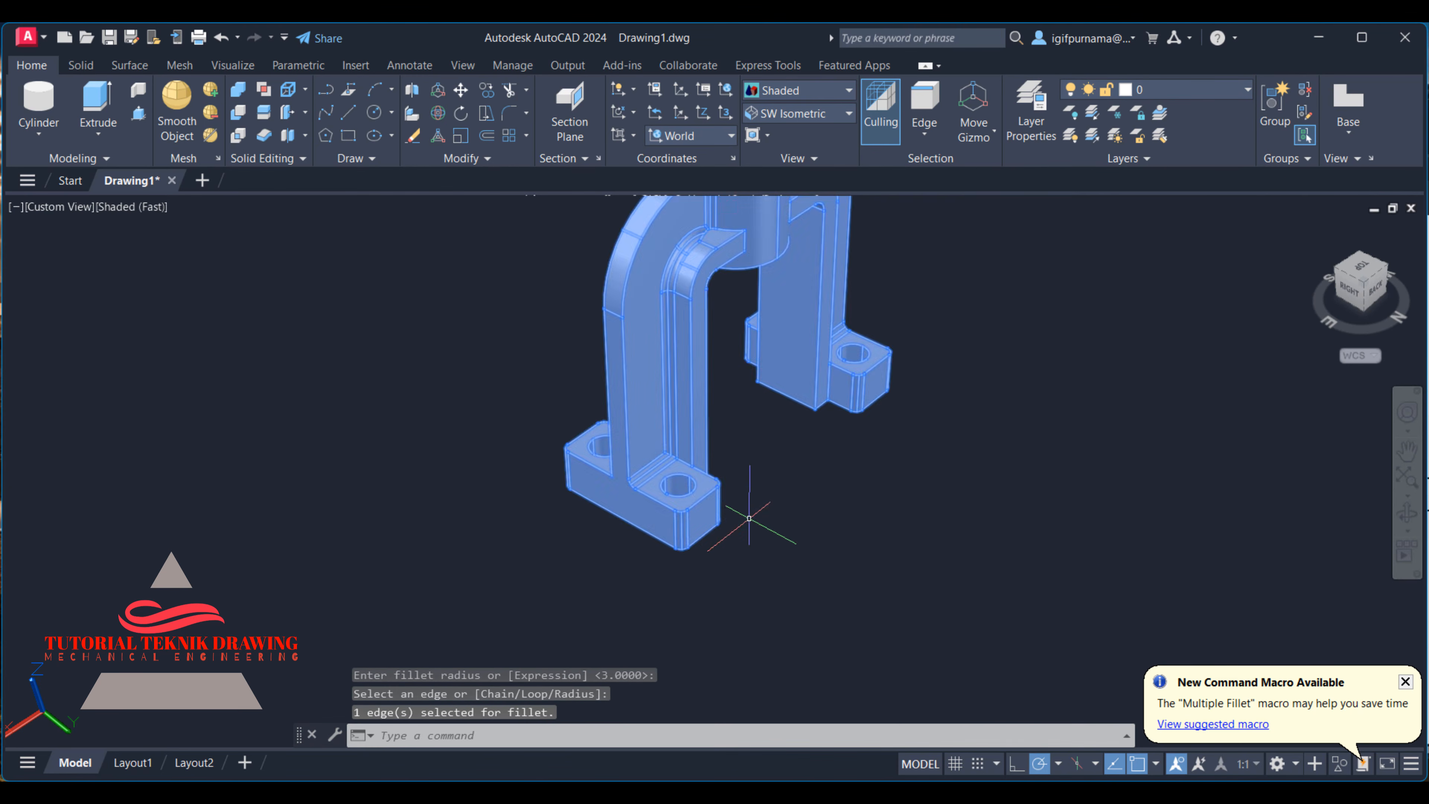
# - Try to fillet the web-to-boss edge on the right leg's front face with radius 3
pyautogui.keyDown('shift'); pyautogui.moveTo(749, 518); pyautogui.dragTo(845, 457, button='middle'); pyautogui.keyUp('shift')
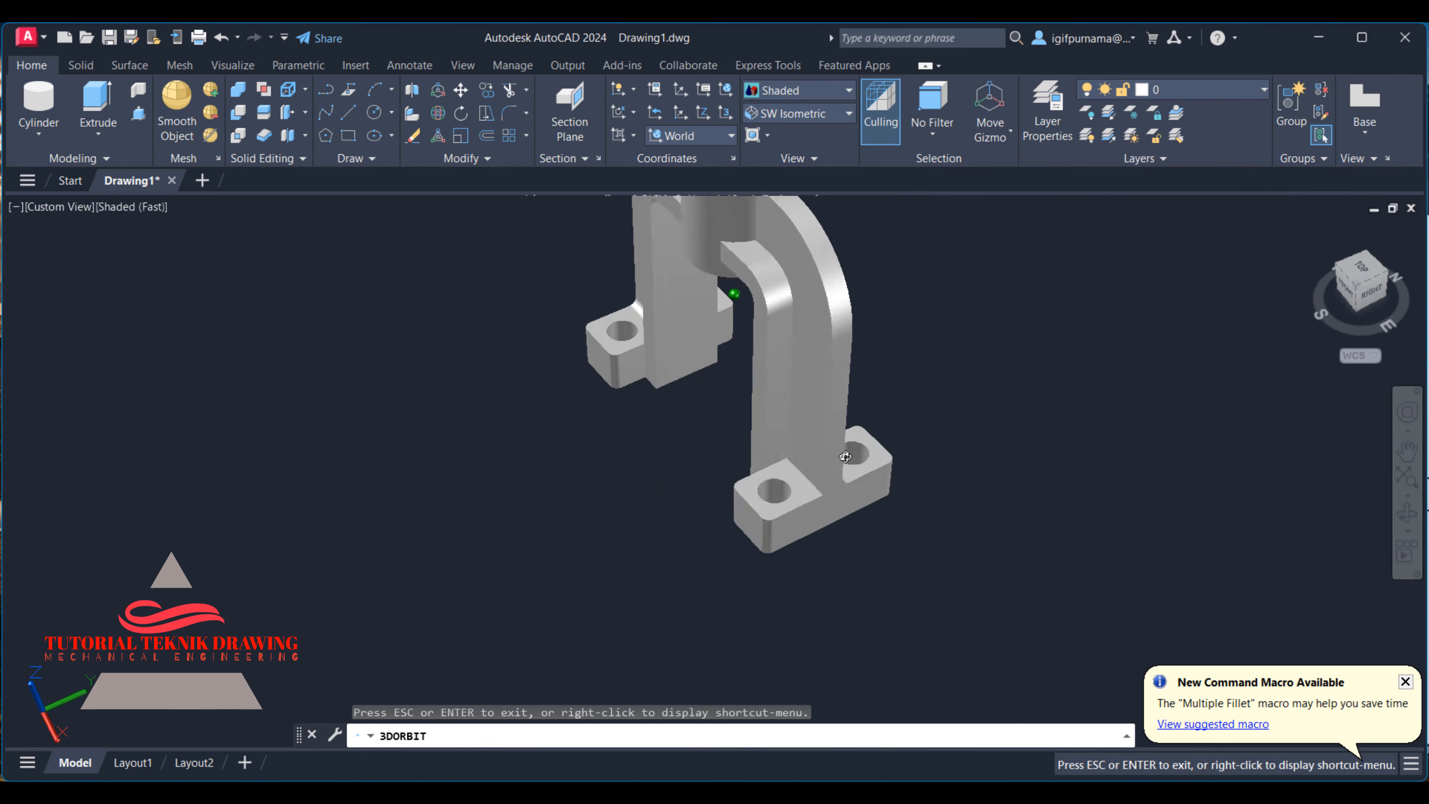
pyautogui.moveTo(846, 456); pyautogui.dragTo(861, 443)
pyautogui.rightClick(822, 274)
pyautogui.click(846, 285)
pyautogui.click(508, 116)
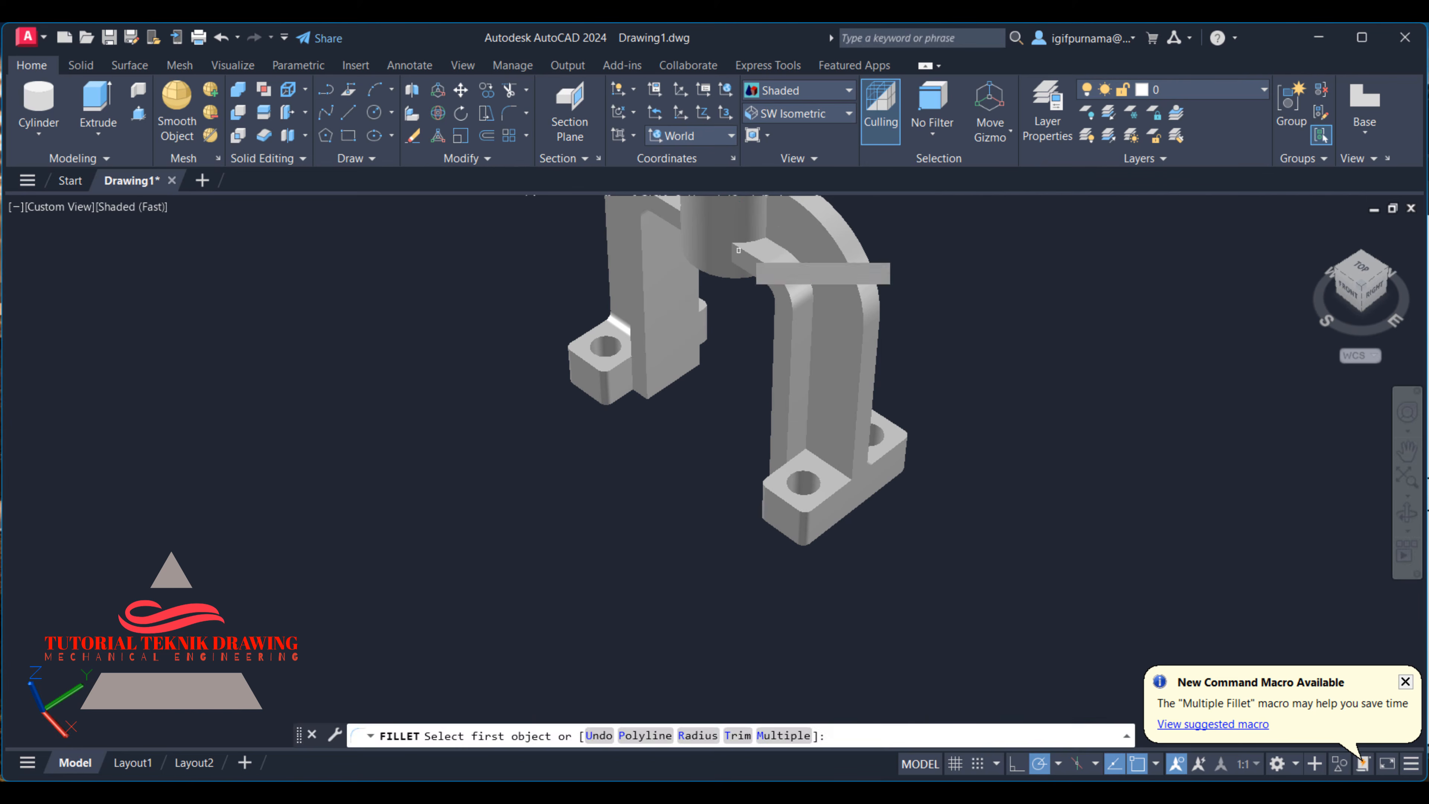
pyautogui.click(768, 221)
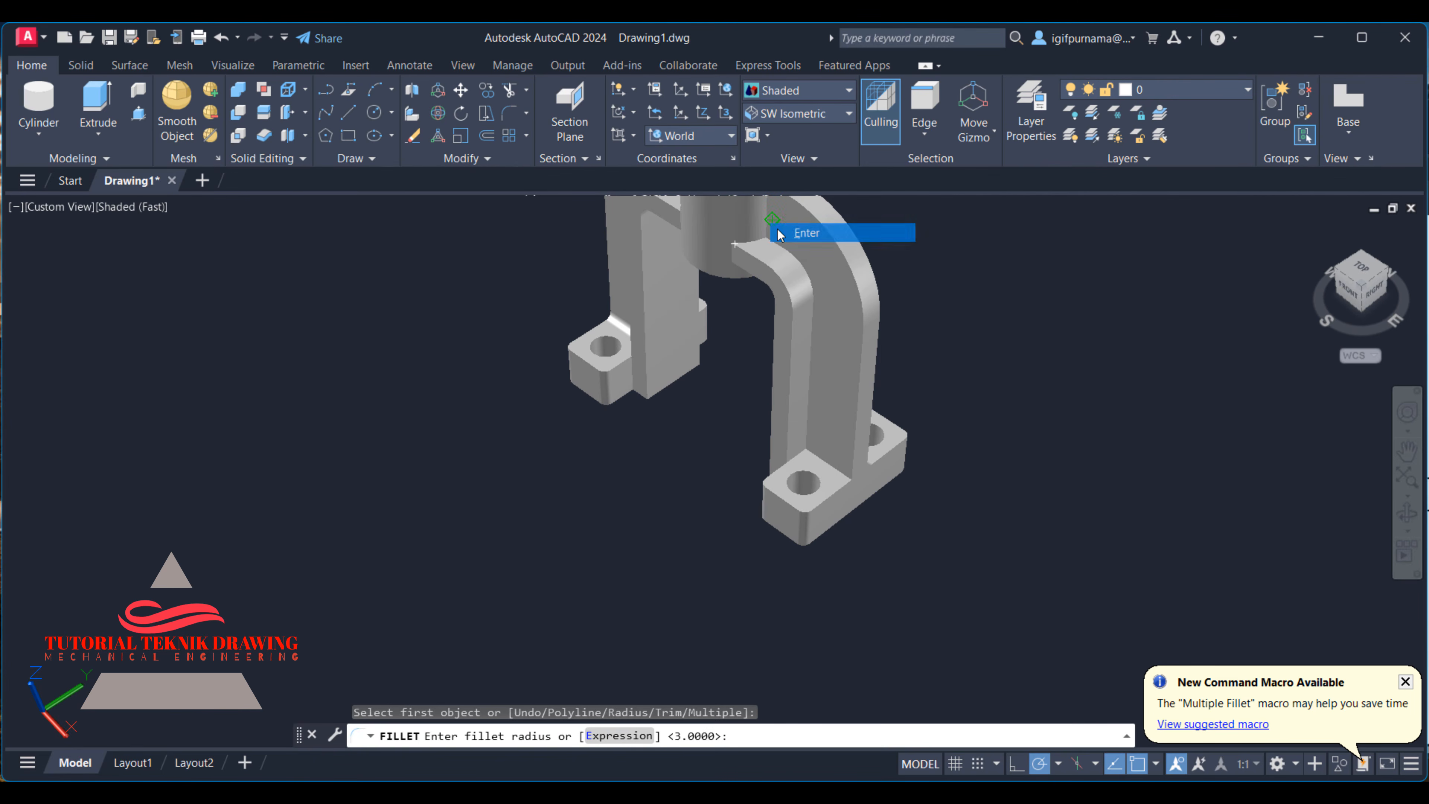
pyautogui.press('Return')
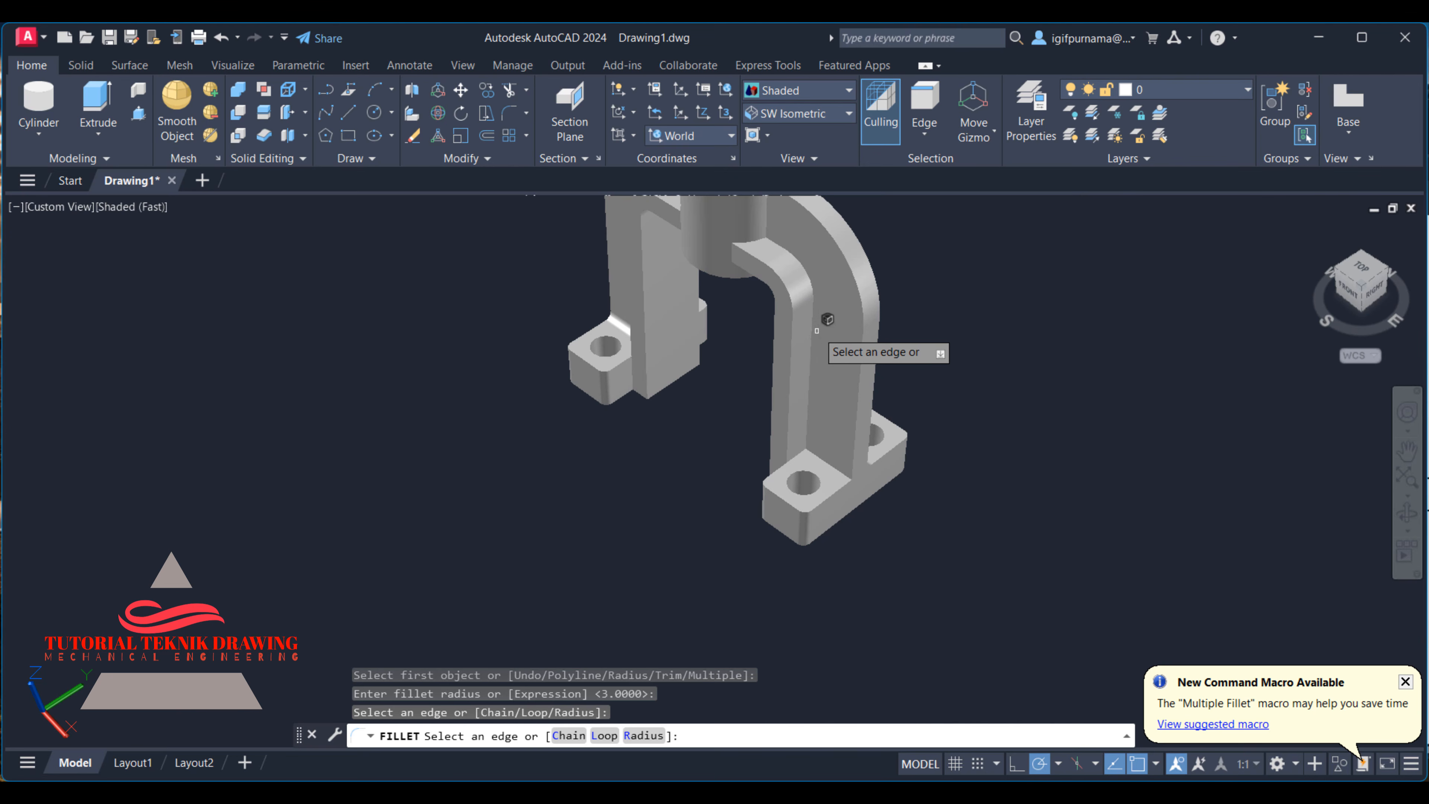
pyautogui.click(827, 338)
pyautogui.press('Return')
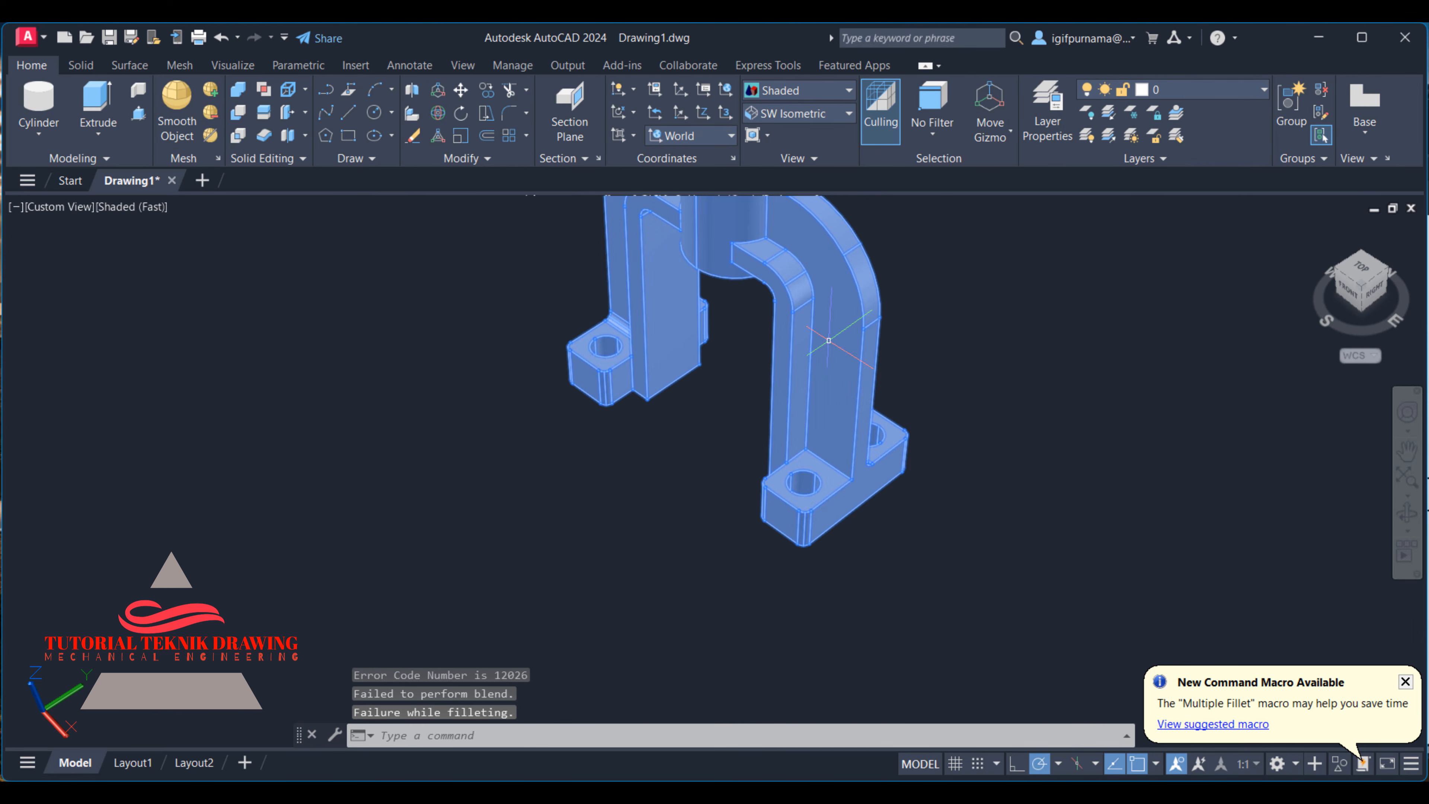
pyautogui.click(503, 112)
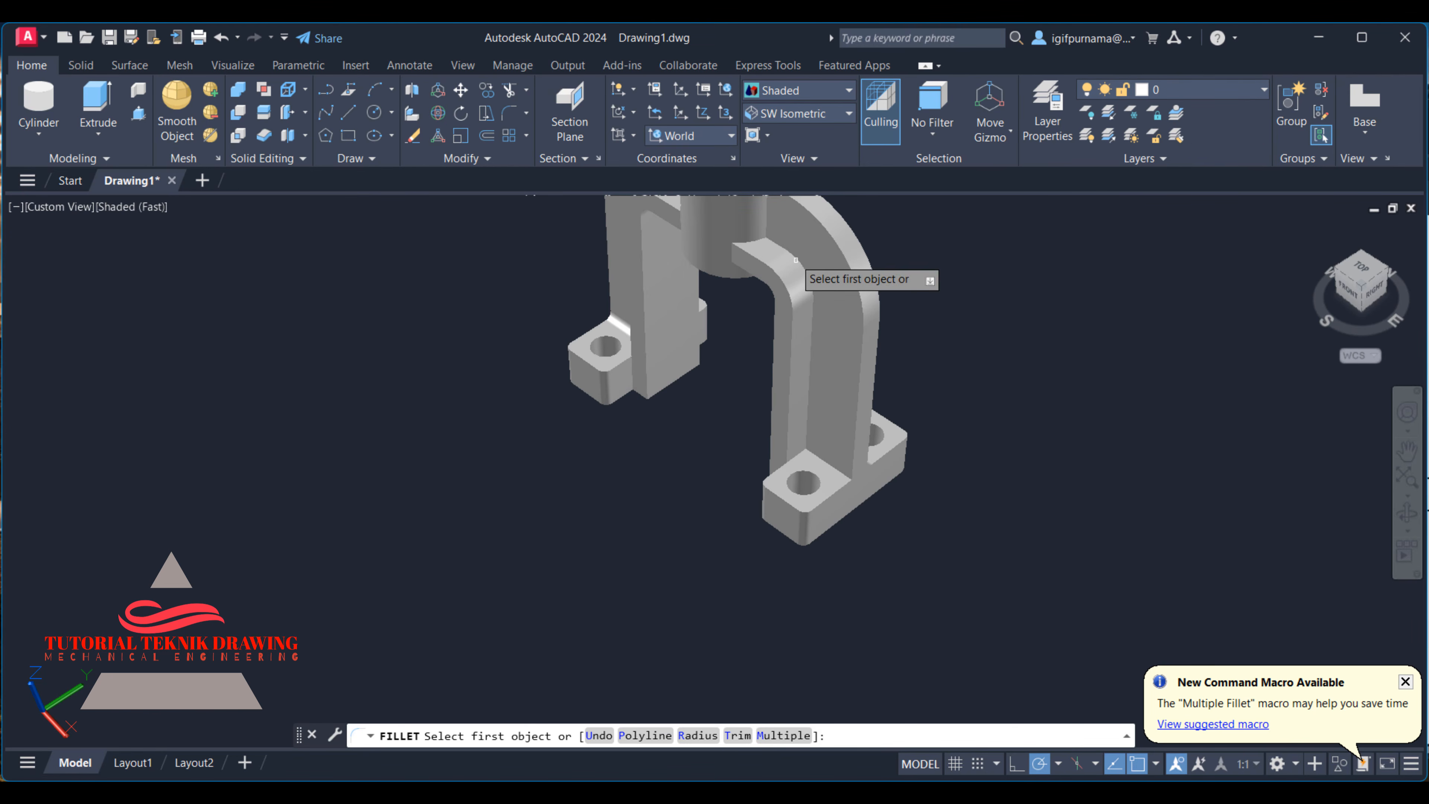
pyautogui.scroll(1, 788, 228)
pyautogui.scroll(-2, 798, 317)
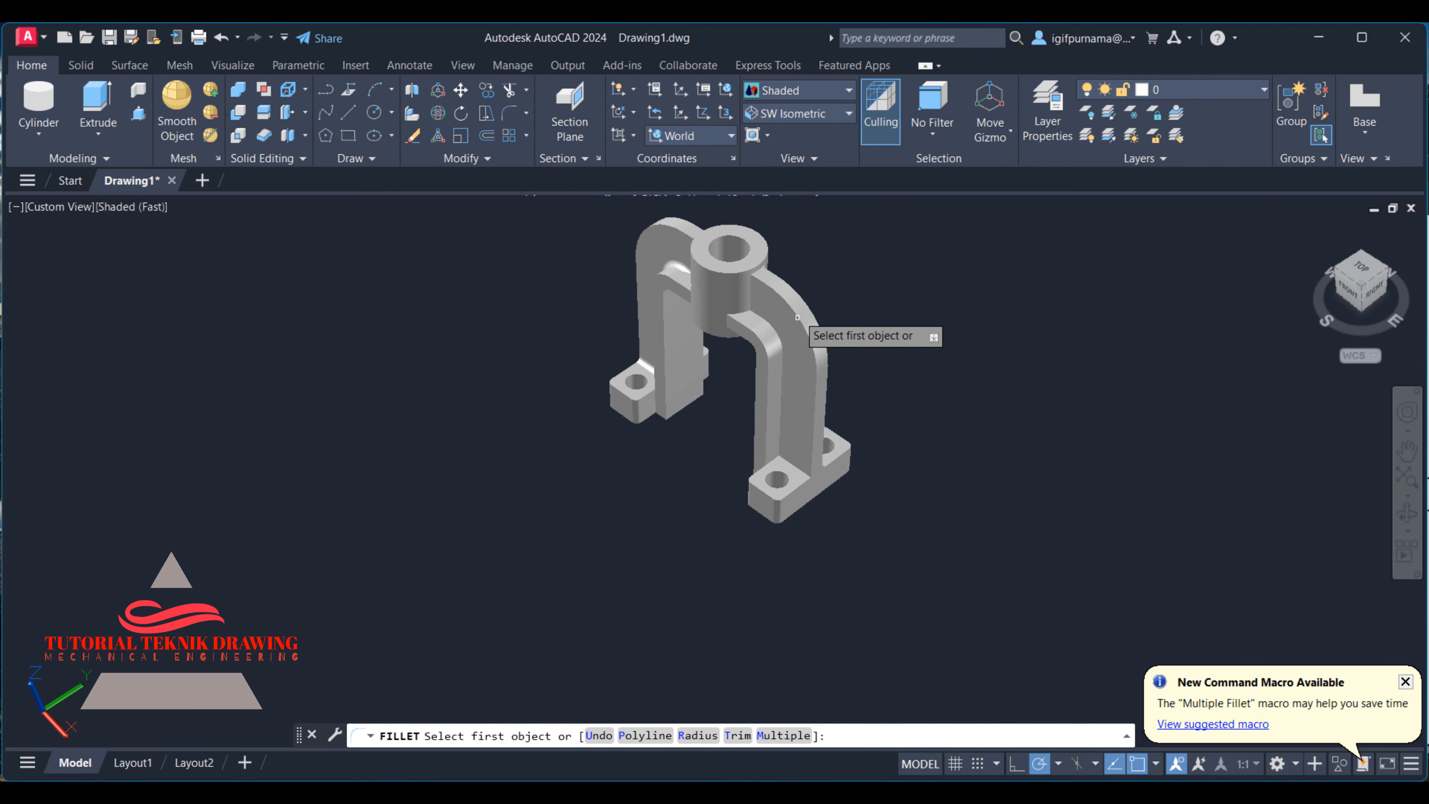
pyautogui.click(751, 297)
pyautogui.rightClick(771, 304)
pyautogui.click(770, 325)
pyautogui.scroll(-1, 754, 357)
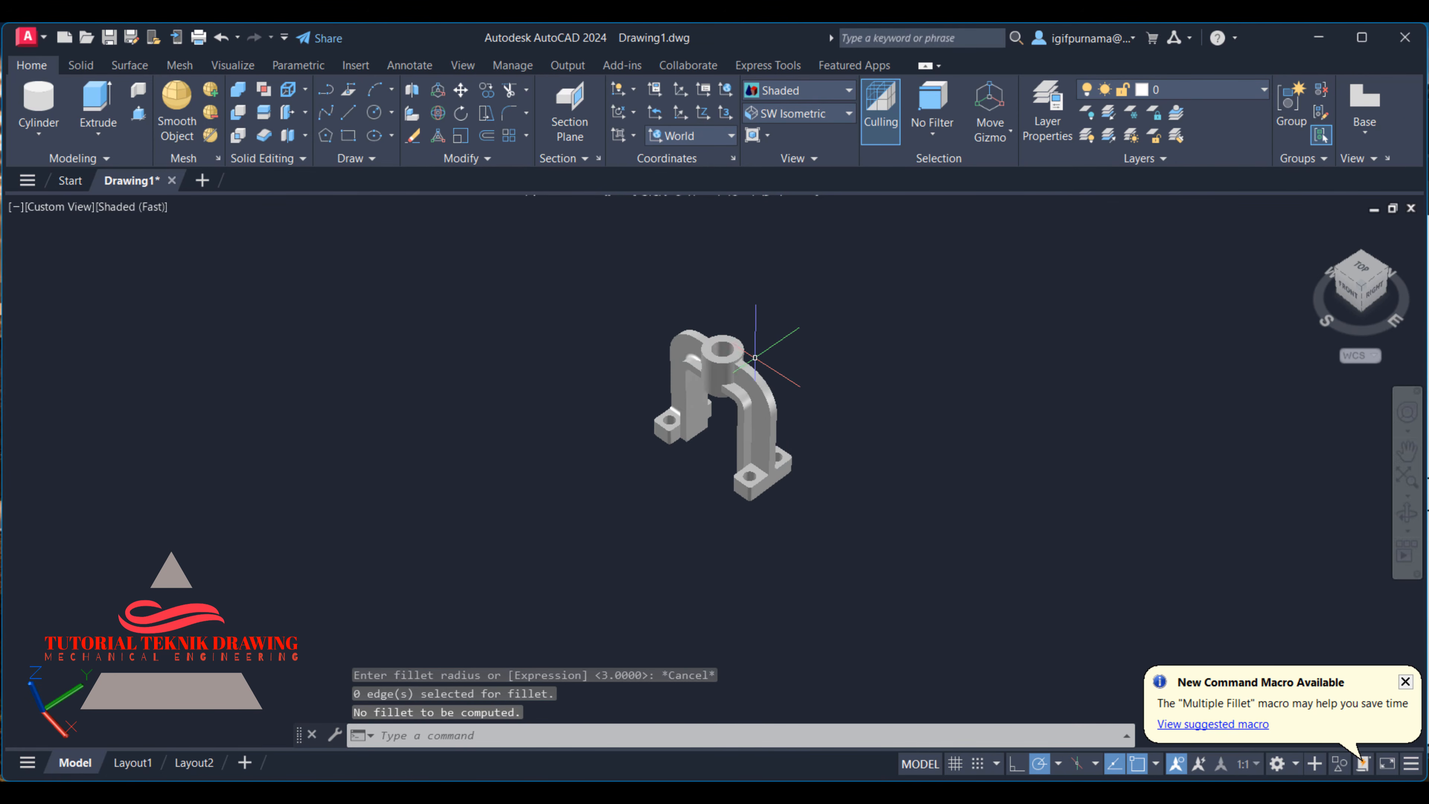
# - Fillet the vertical edge where the right leg's web meets the boss on the front face with radius 3
pyautogui.scroll(5, 718, 450)
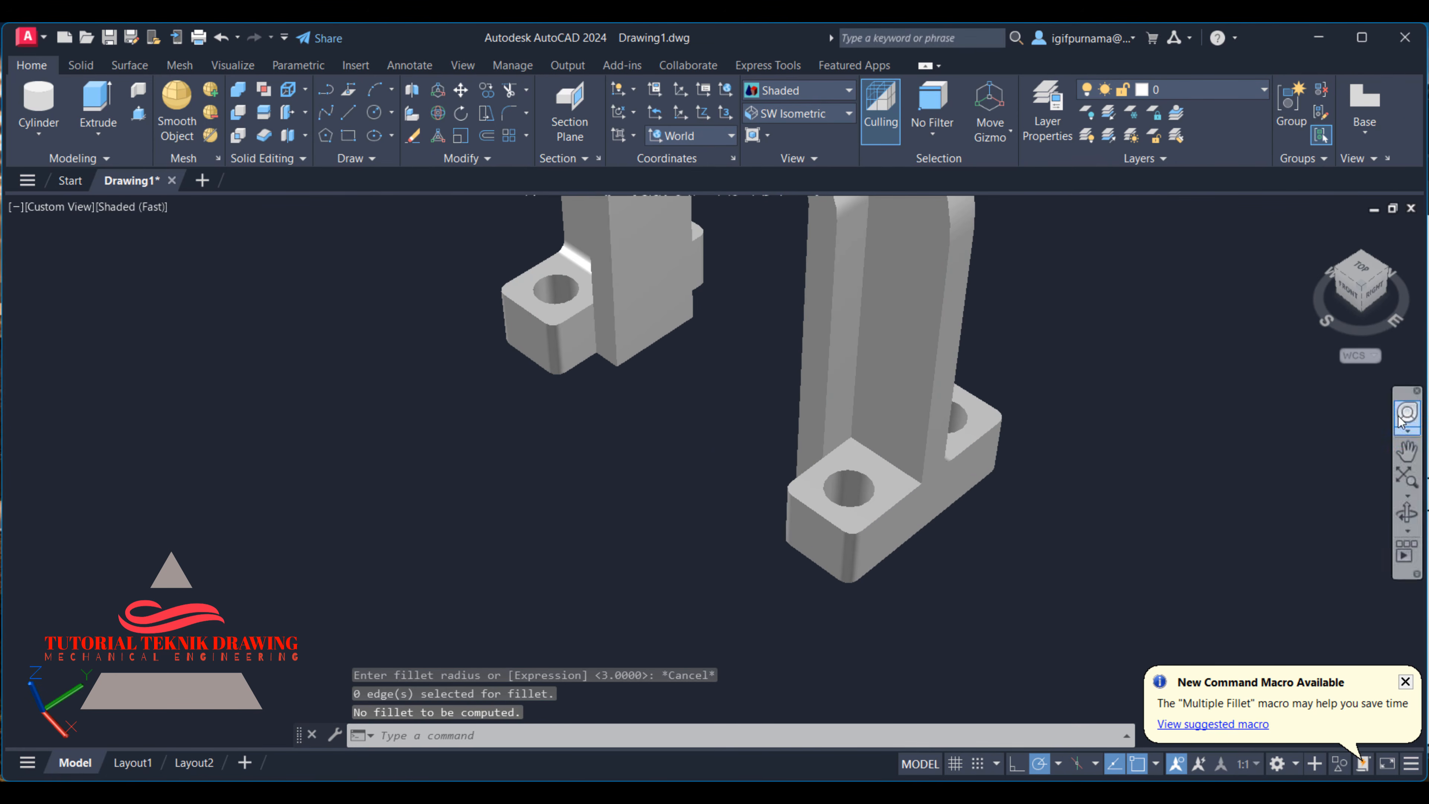
pyautogui.click(1407, 450)
pyautogui.moveTo(874, 309); pyautogui.dragTo(912, 577)
pyautogui.rightClick(875, 352)
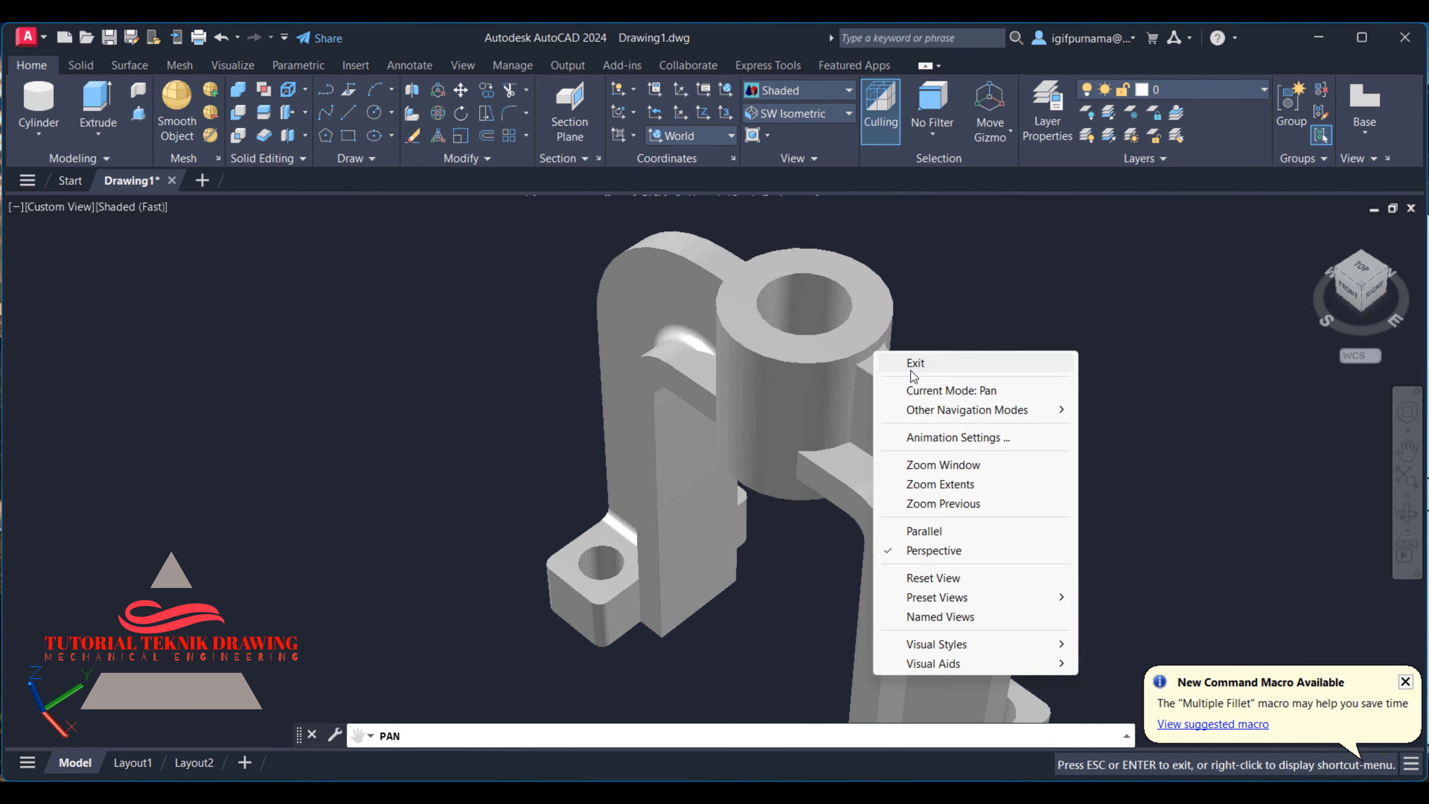
pyautogui.click(915, 362)
pyautogui.click(510, 113)
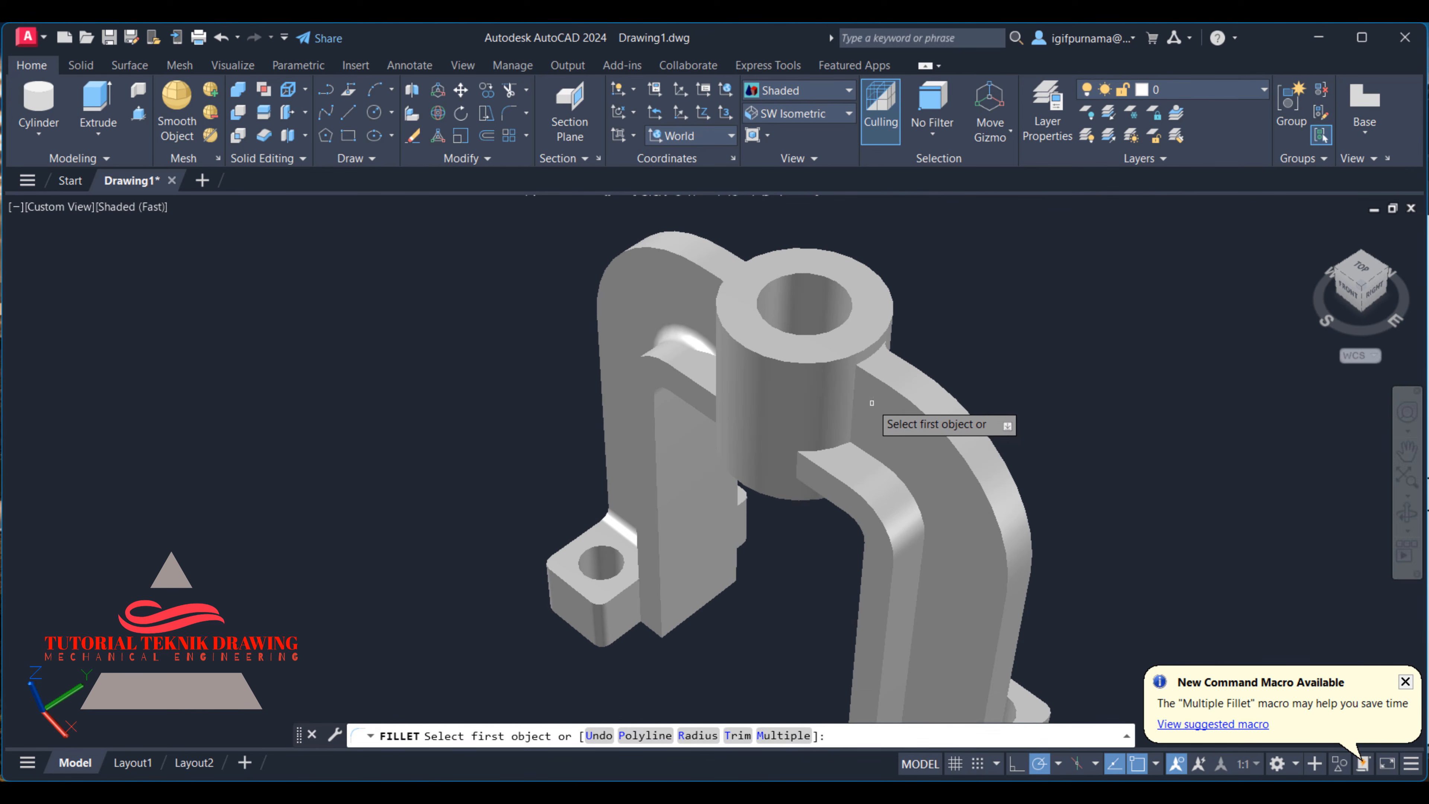
pyautogui.click(852, 402)
pyautogui.press('Return')
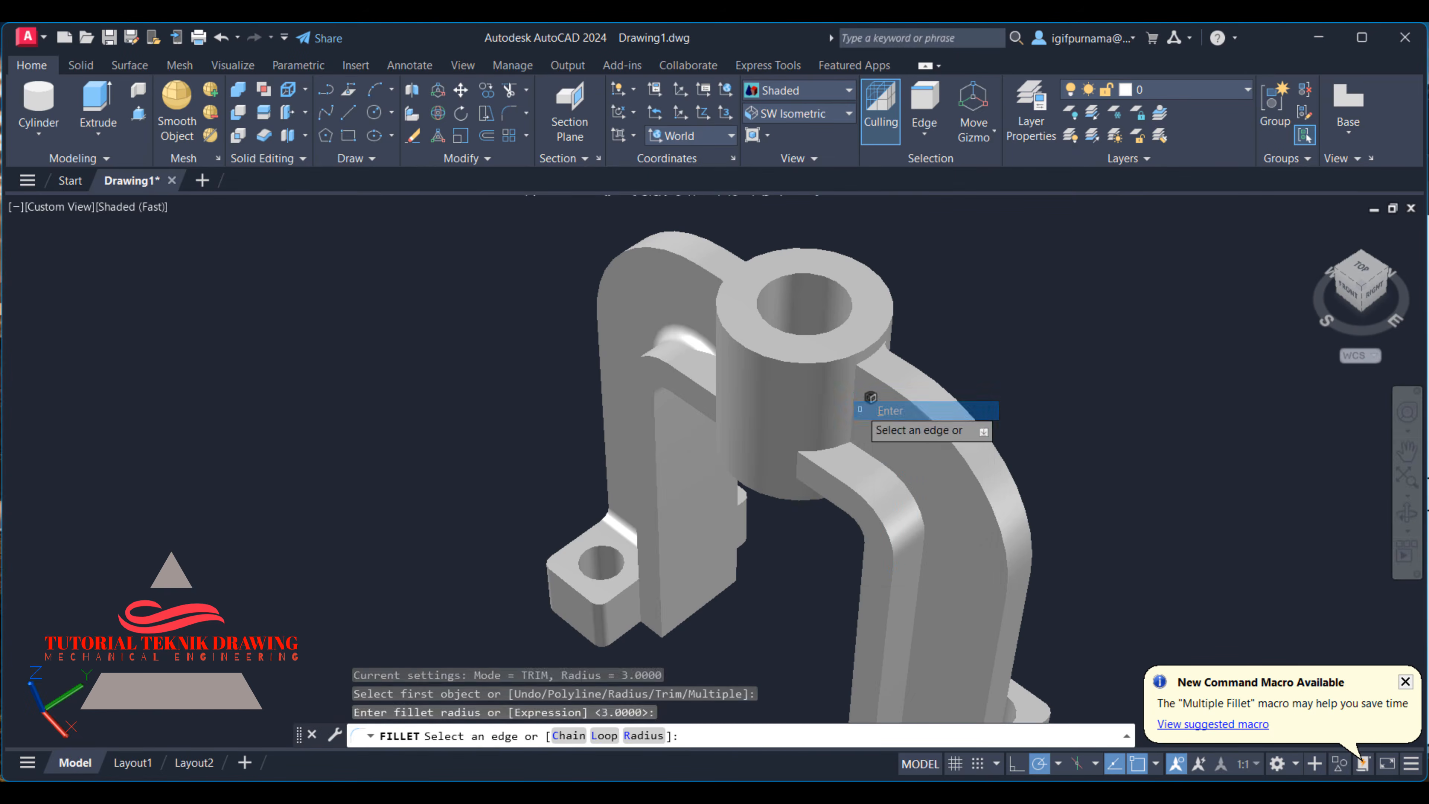
pyautogui.rightClick(872, 417)
pyautogui.click(874, 421)
# - Fillet the curved web-to-rib edge on the right leg's front face with radius 3
pyautogui.click(505, 123)
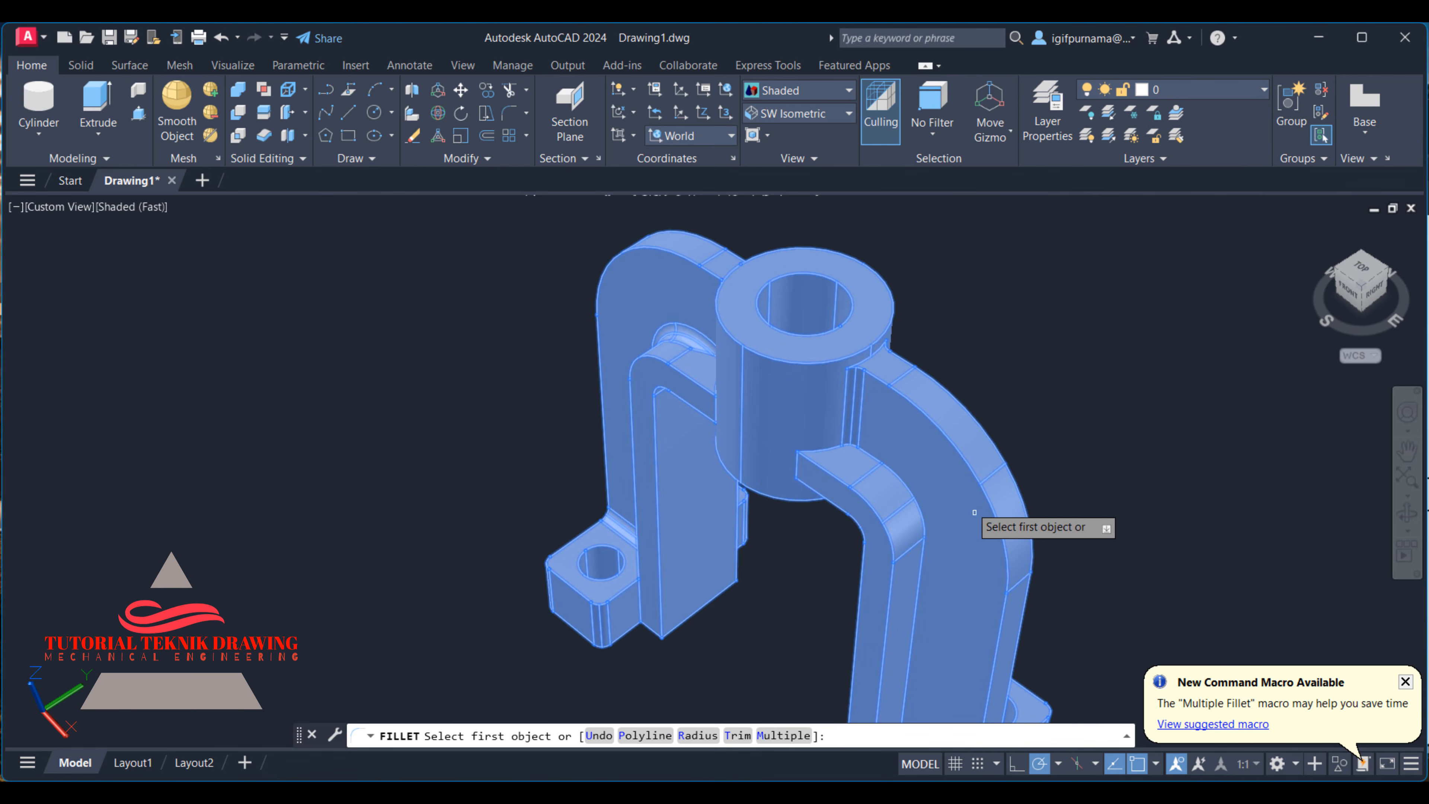
pyautogui.click(904, 484)
pyautogui.rightClick(928, 498)
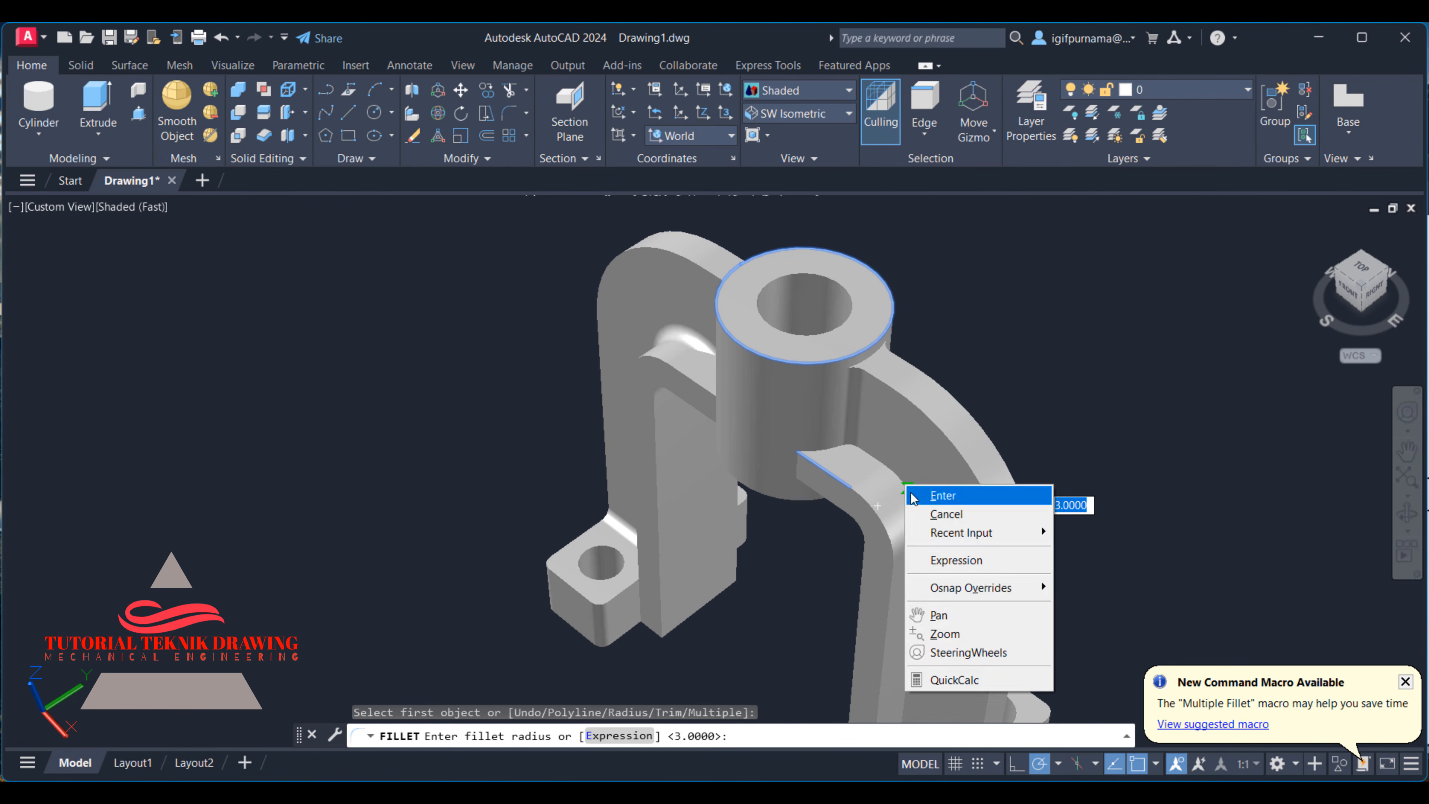
pyautogui.click(931, 501)
pyautogui.rightClick(931, 501)
pyautogui.click(932, 501)
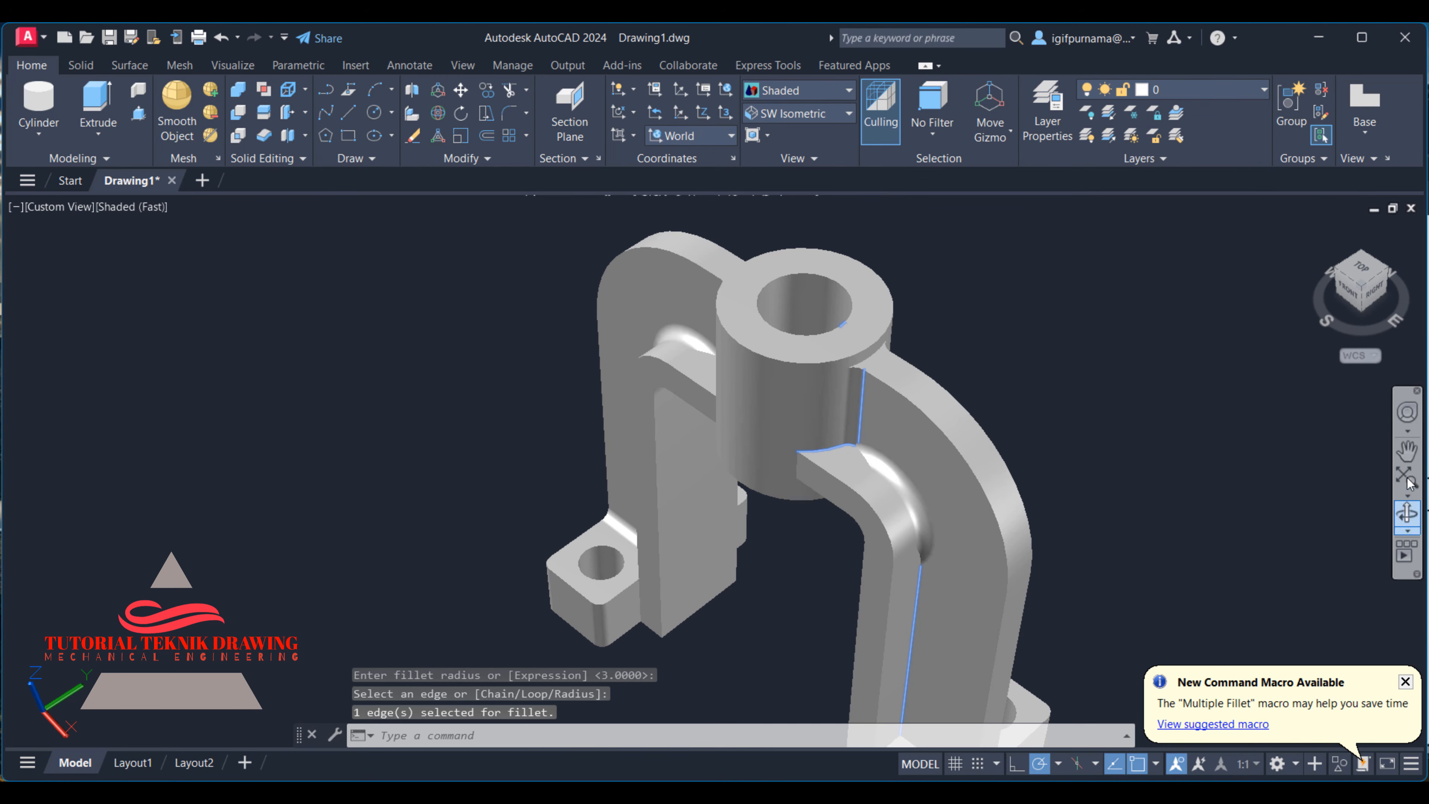
# - Fillet the straight web-to-rib edge and the web-to-foot edge on the right leg's front face with radius 3
pyautogui.click(1407, 451)
pyautogui.moveTo(886, 457); pyautogui.dragTo(815, 231)
pyautogui.rightClick(814, 233)
pyautogui.click(844, 249)
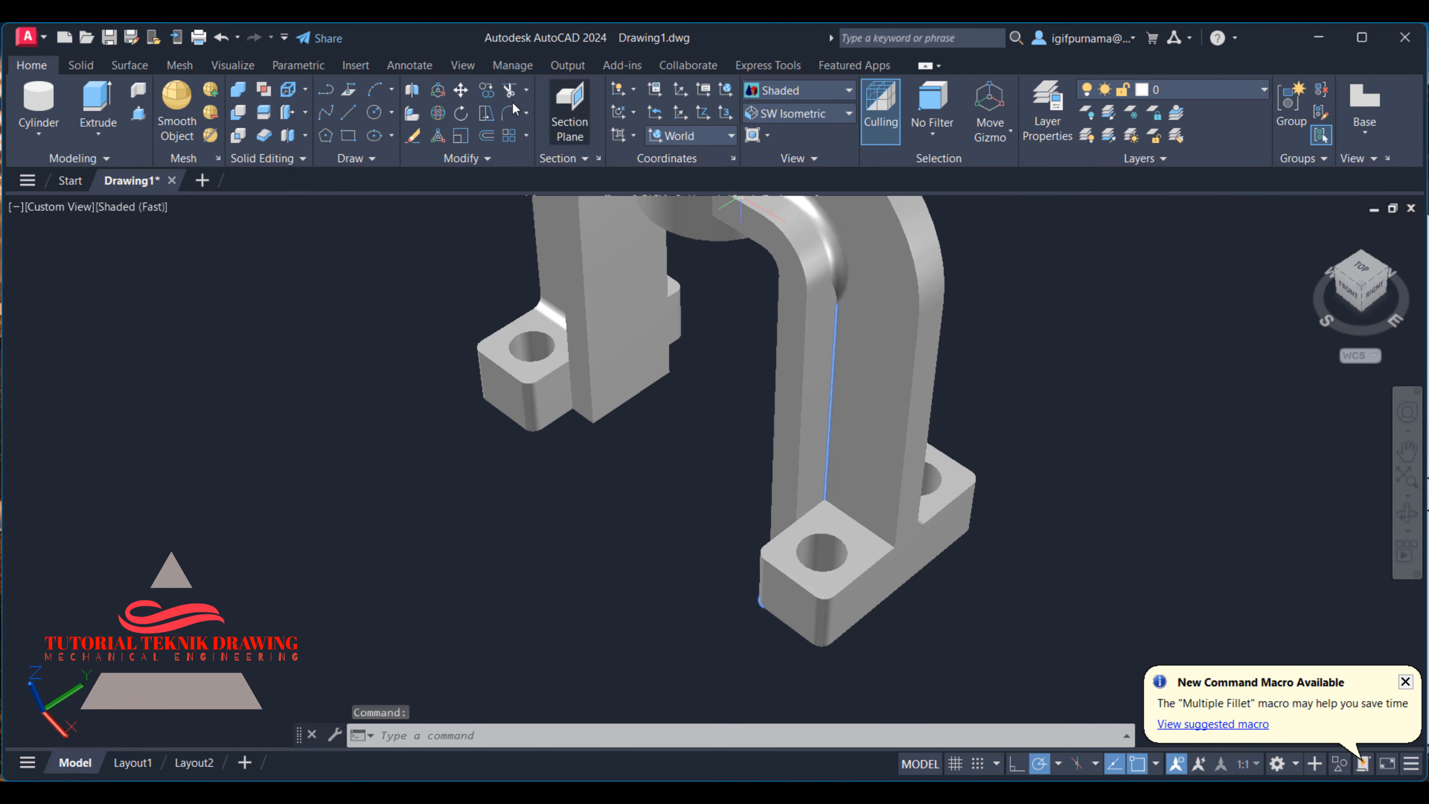
pyautogui.click(485, 113)
pyautogui.click(509, 112)
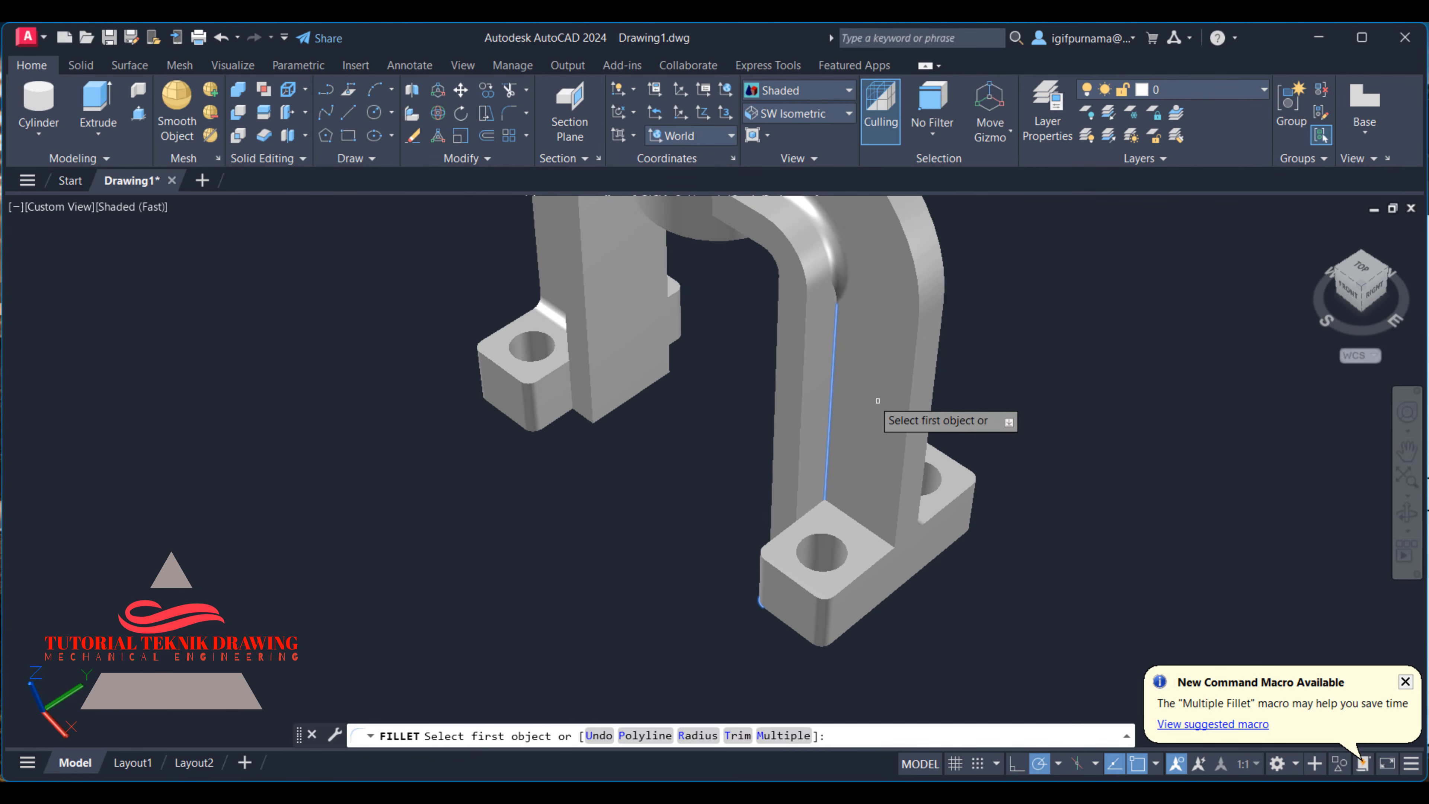
pyautogui.click(834, 362)
pyautogui.press('Return')
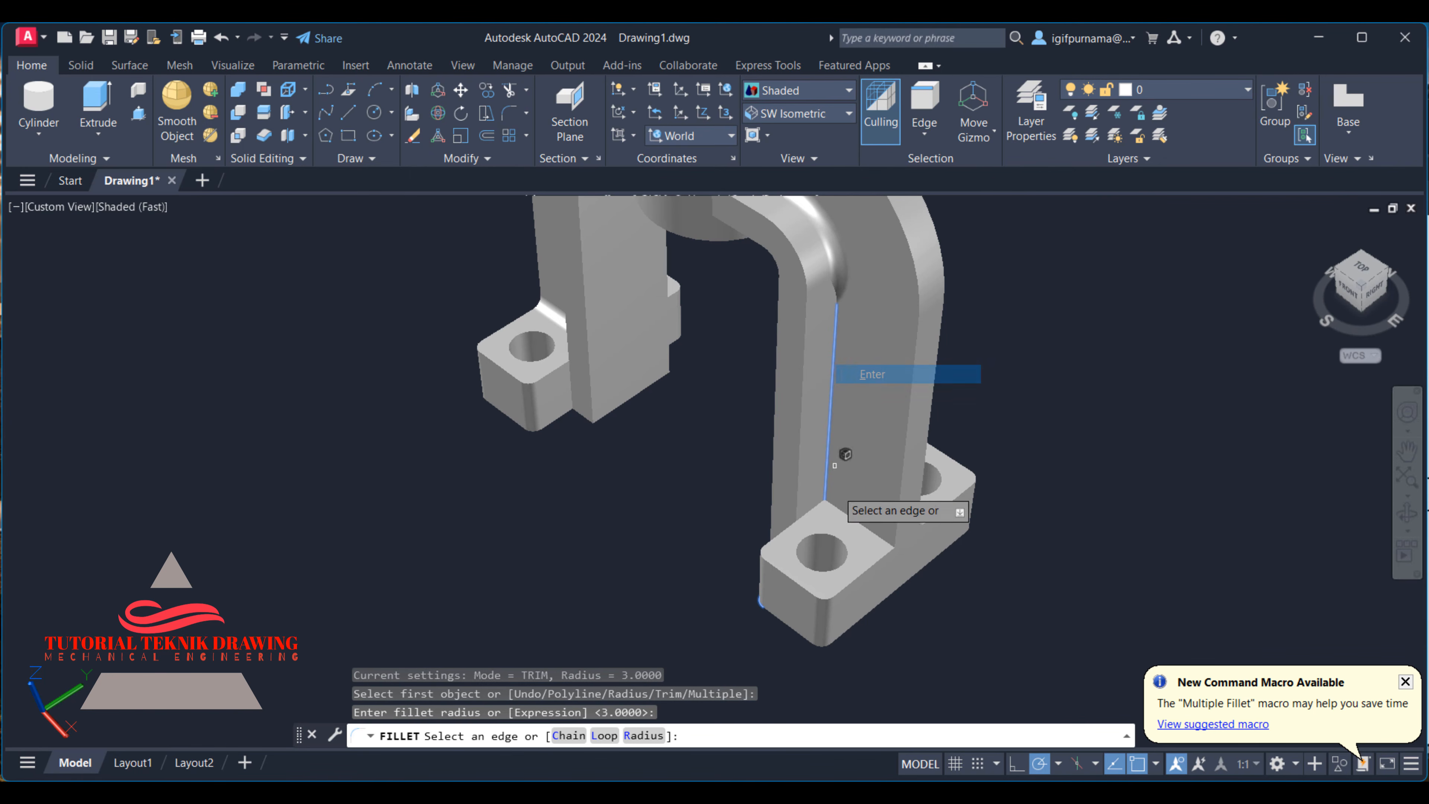
pyautogui.click(861, 535)
pyautogui.rightClick(861, 535)
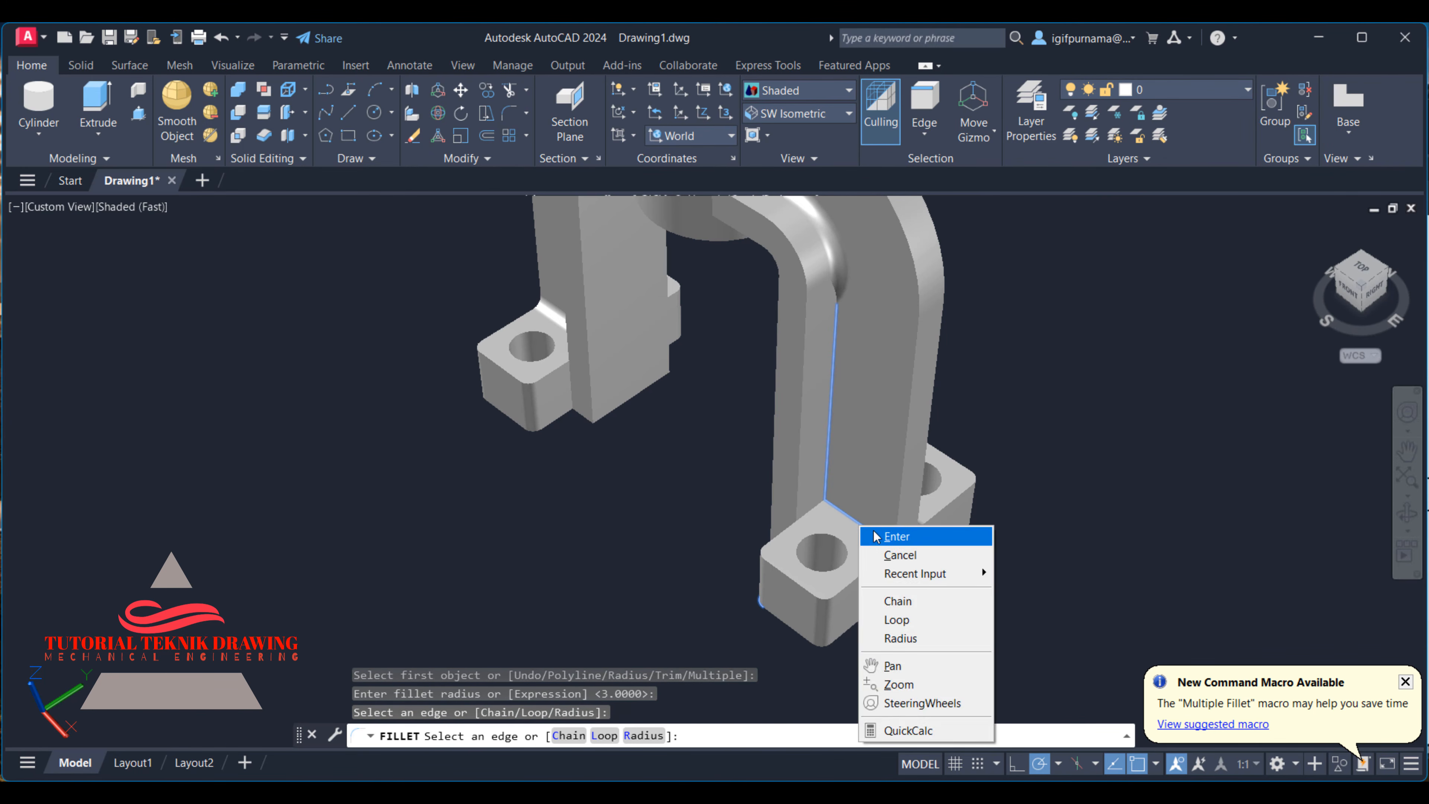
pyautogui.click(873, 539)
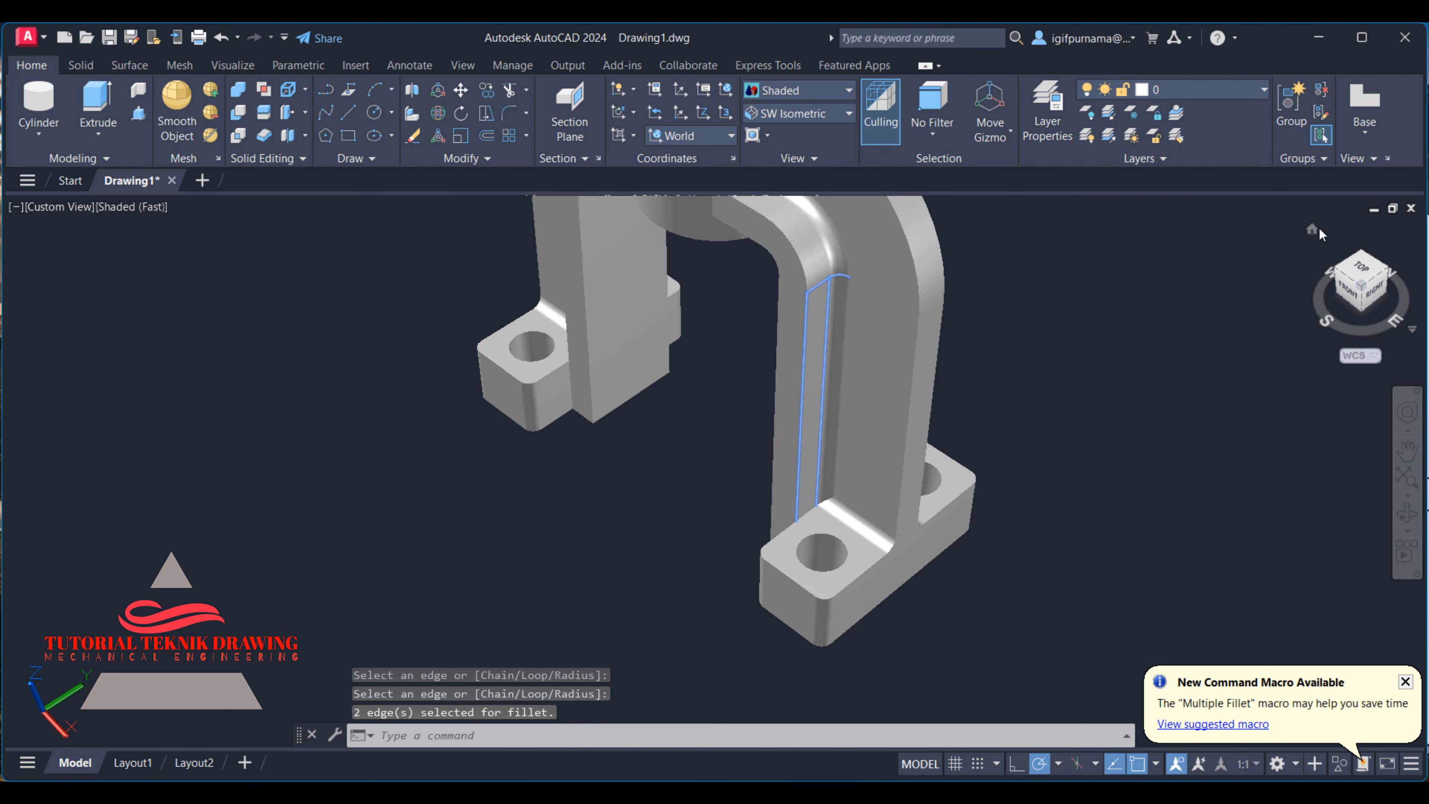
# - Open the materials browser with RMAT and assign the default Metallic Paint material to the bracket, shown in the home view
pyautogui.click(1318, 229)
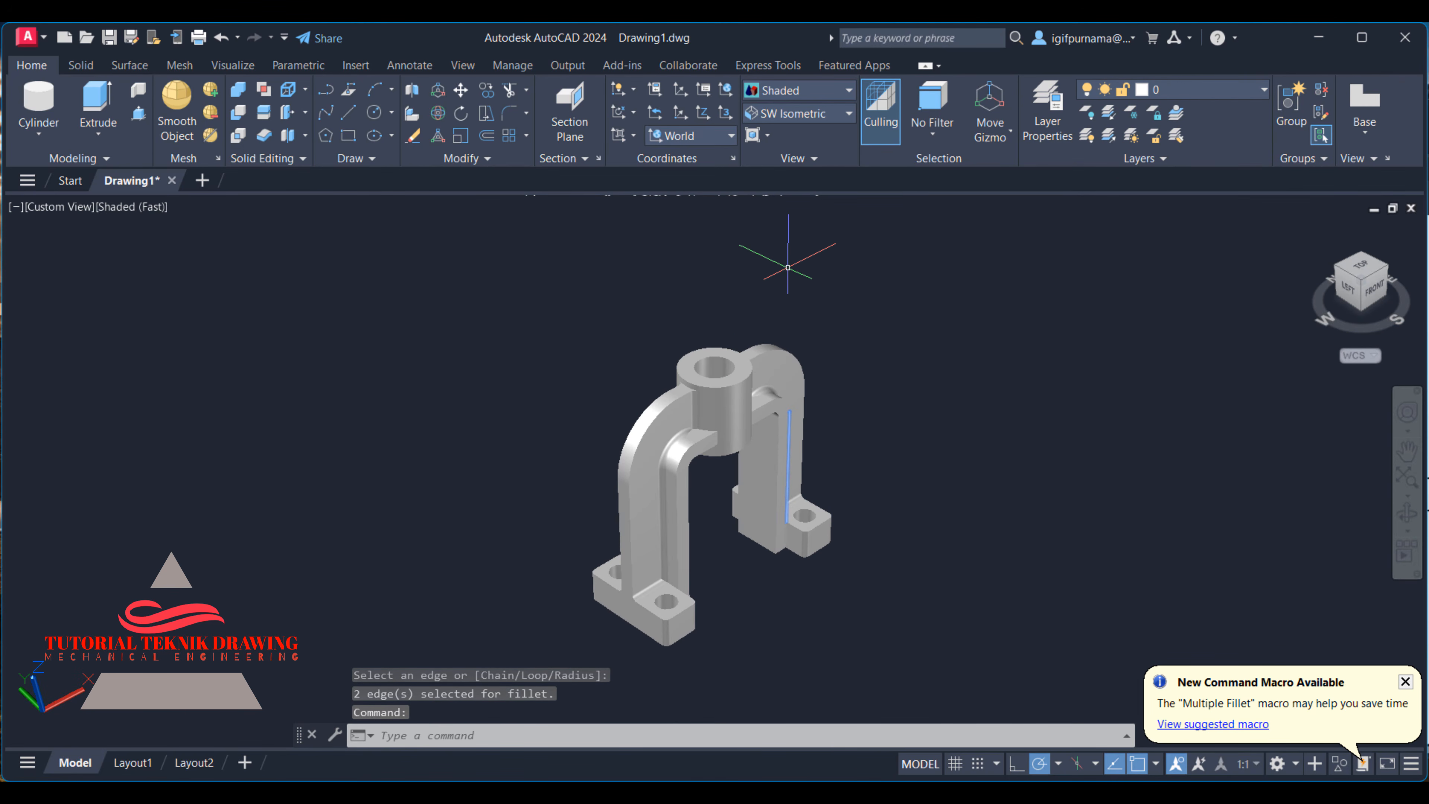
pyautogui.write('t')
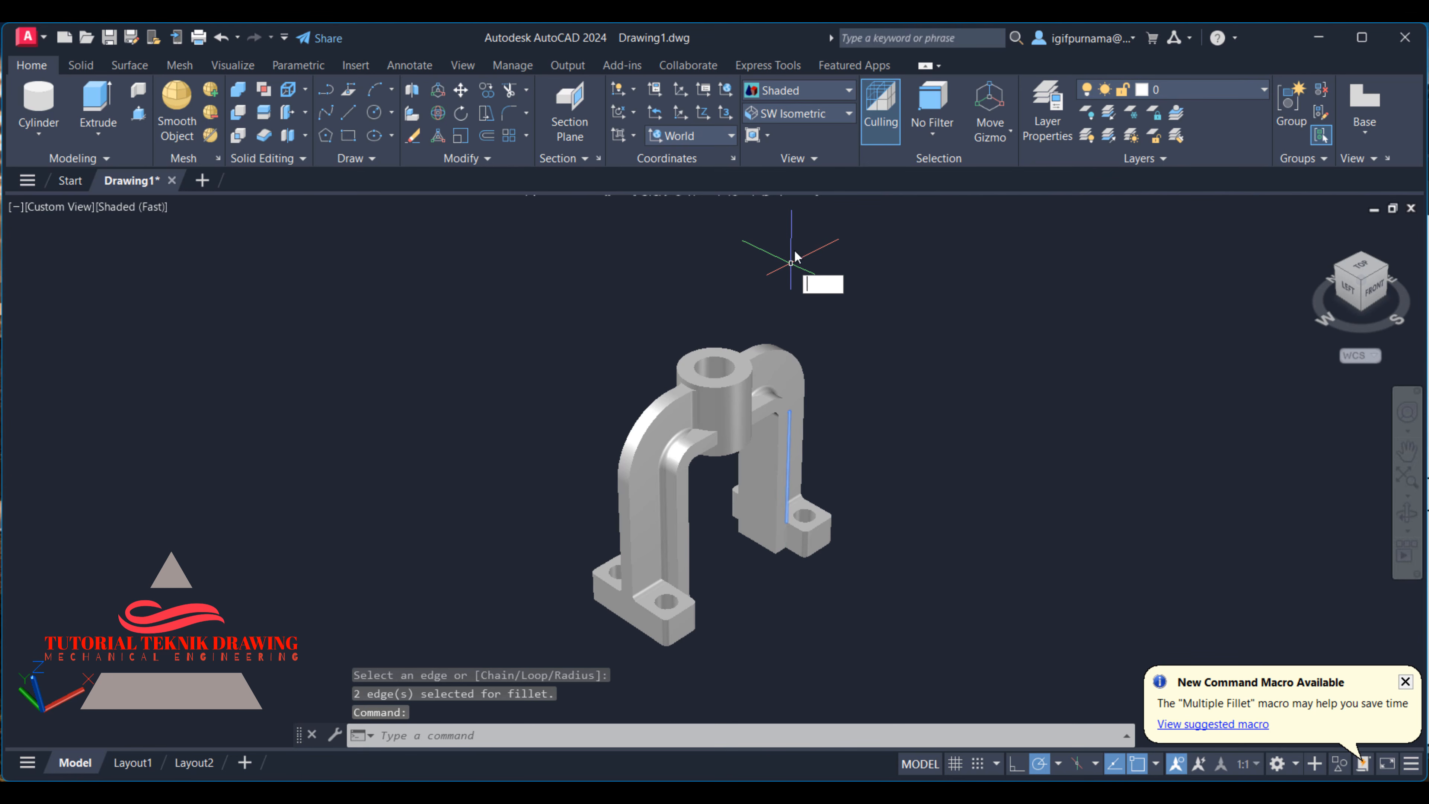
pyautogui.write('mat')
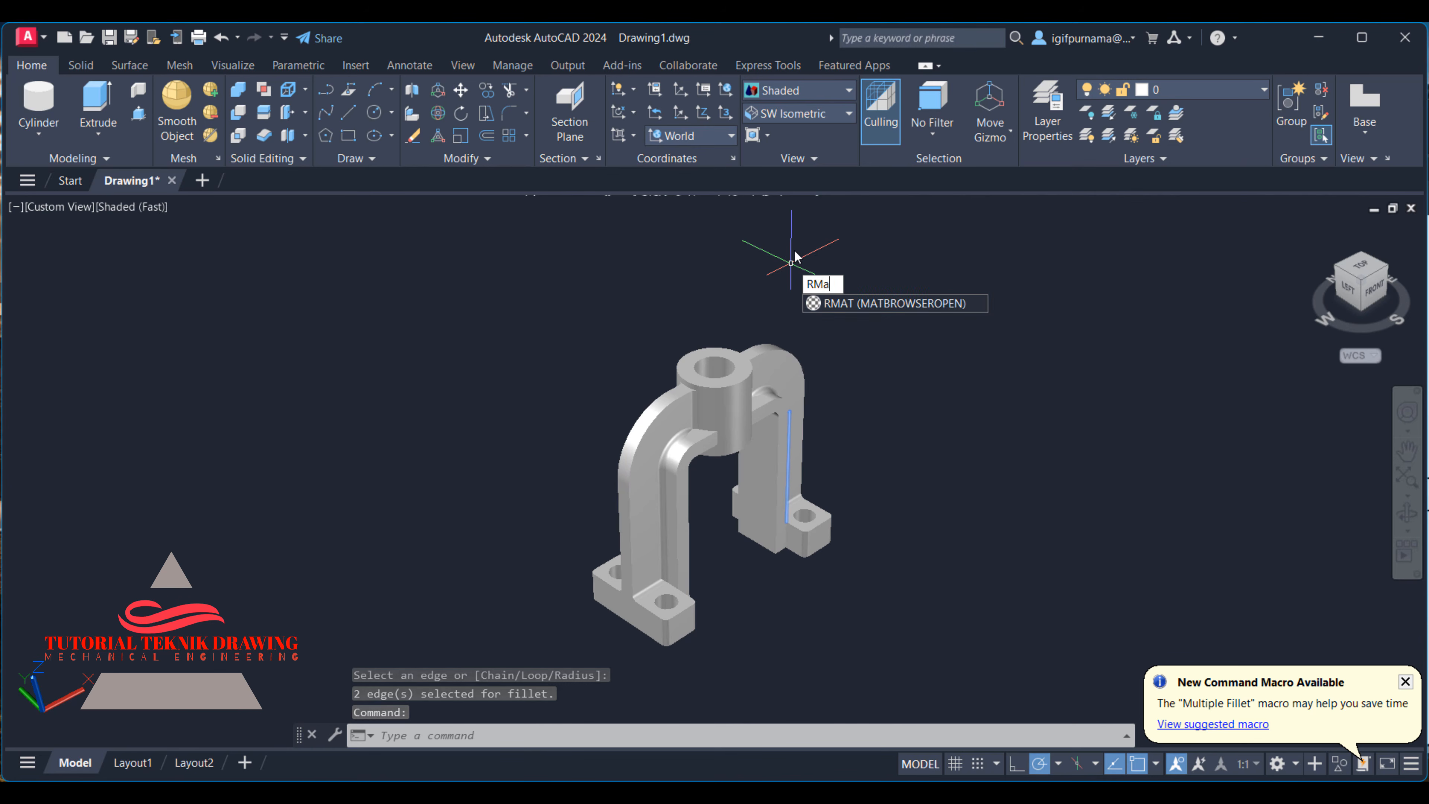
pyautogui.press('Return')
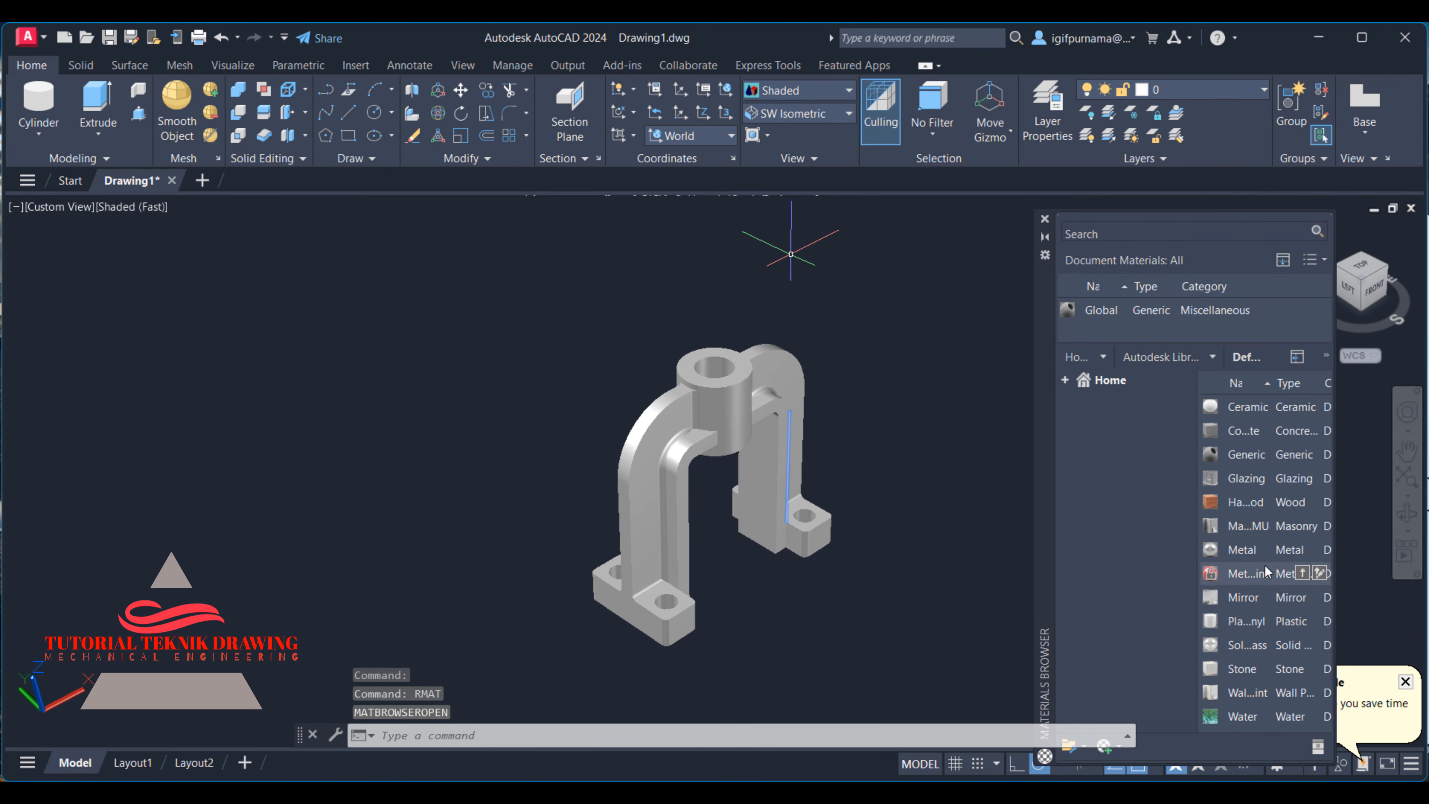
pyautogui.click(1302, 573)
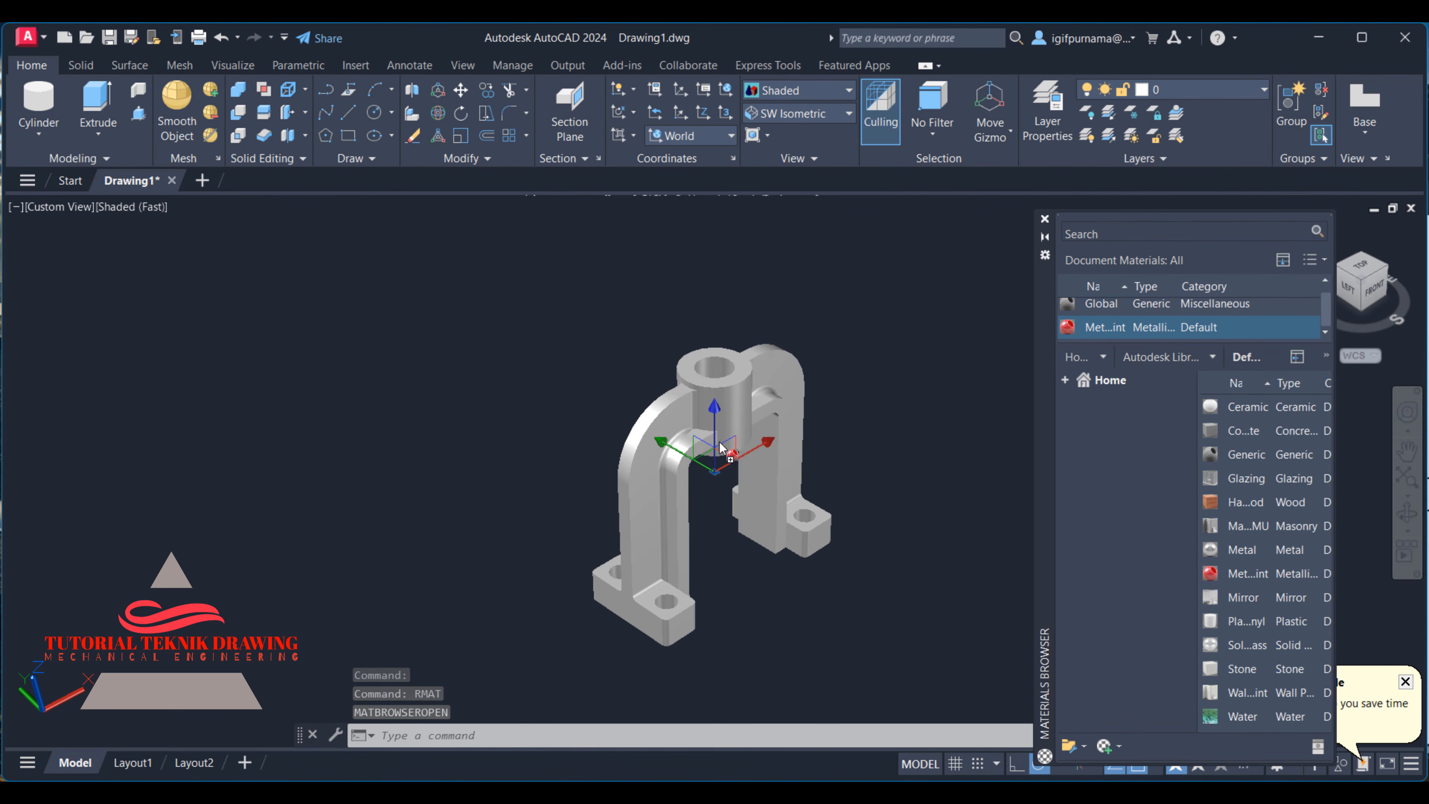
pyautogui.moveTo(720, 443); pyautogui.dragTo(720, 443)
# - Set the model's visual style to Realistic
pyautogui.click(777, 94)
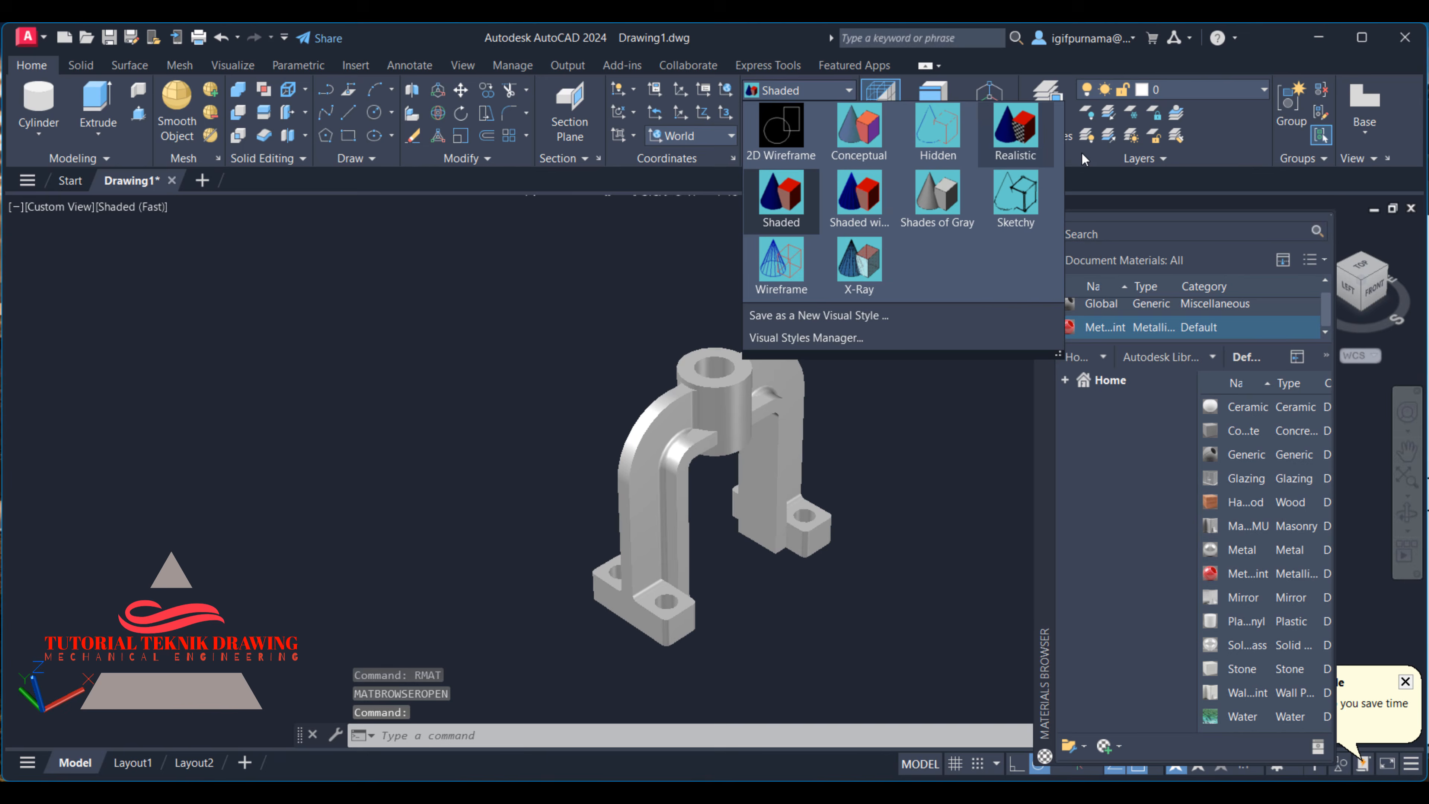
pyautogui.click(1020, 137)
pyautogui.scroll(-2, 717, 470)
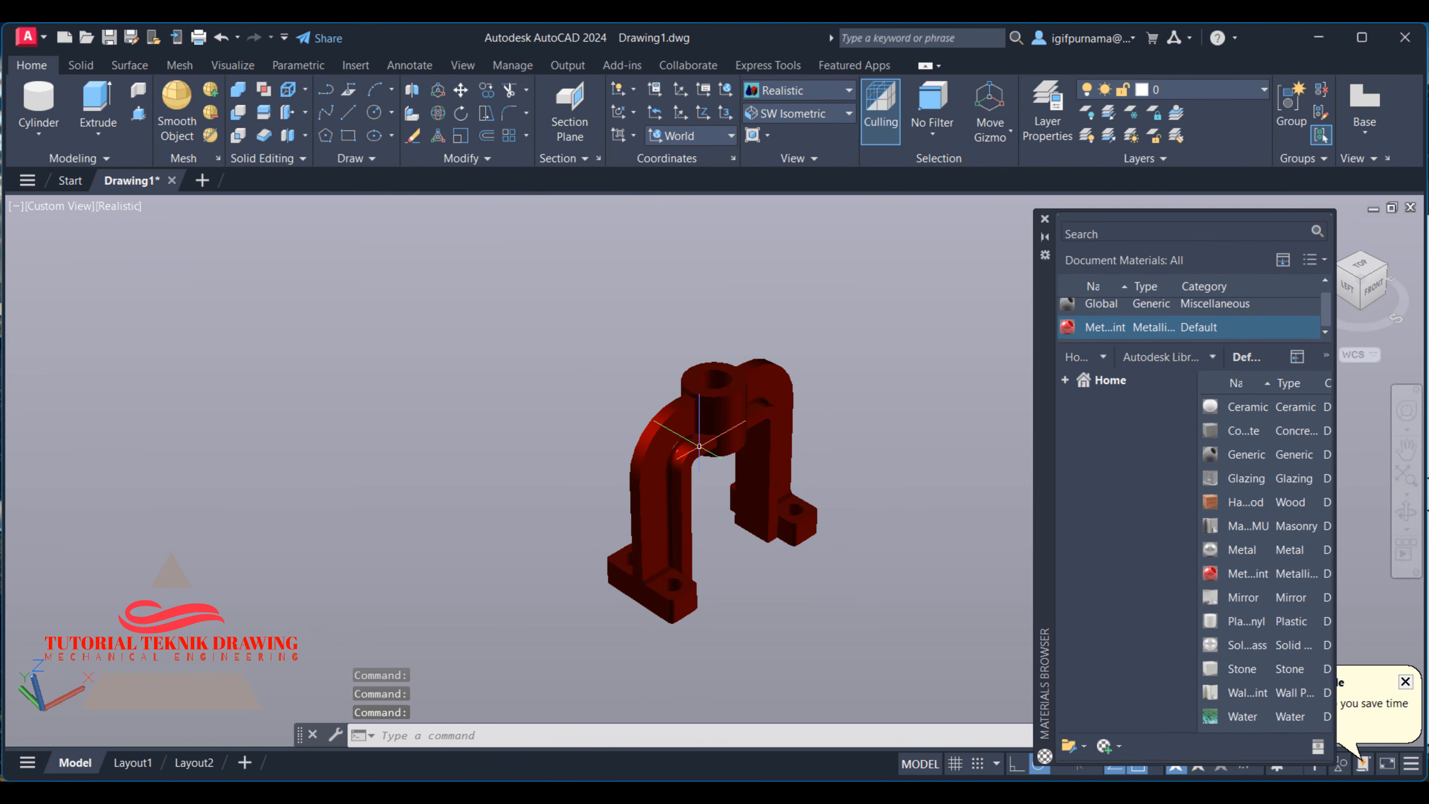